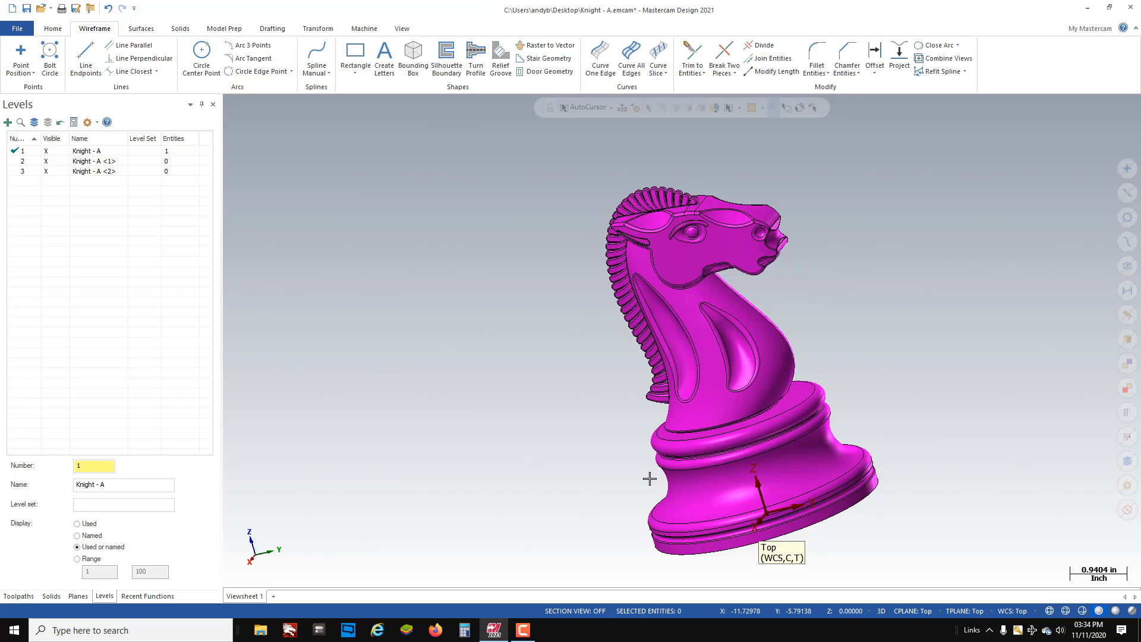
Step: Examine the knight model's orientation relative to the WCS from several angles, including the Top (WCS) view
middle_click_drag(805, 208, 937, 150)
right_click(854, 213)
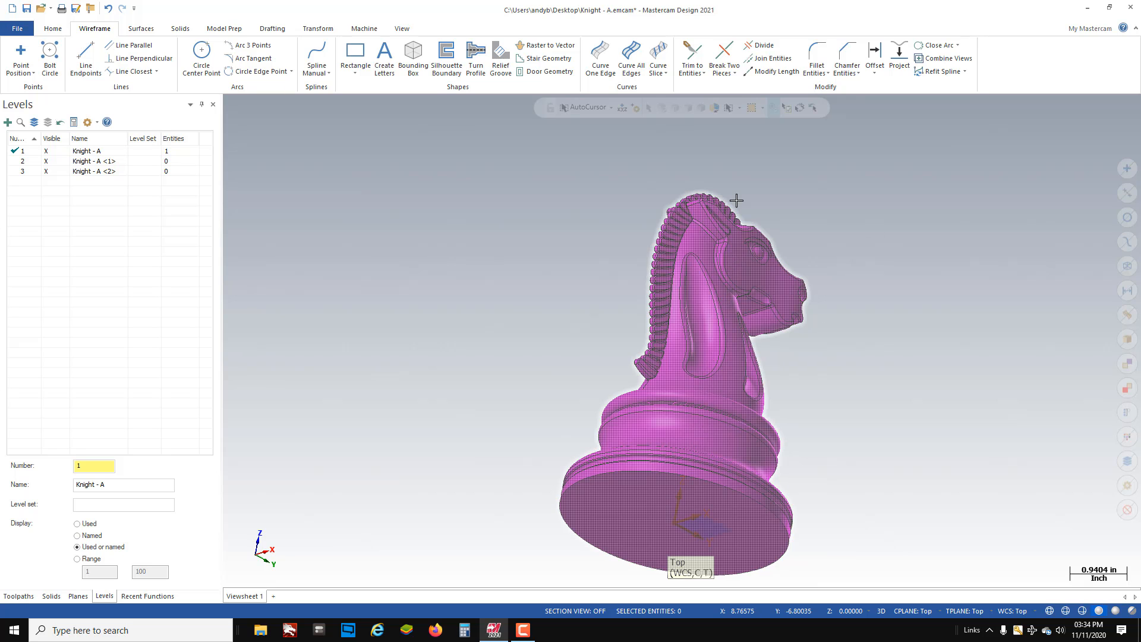
mouse_move(694, 439)
middle_mouse_down()
mouse_move(684, 411)
mouse_move(873, 479)
mouse_move(886, 382)
mouse_move(917, 463)
mouse_move(916, 434)
mouse_move(871, 400)
middle_mouse_up()
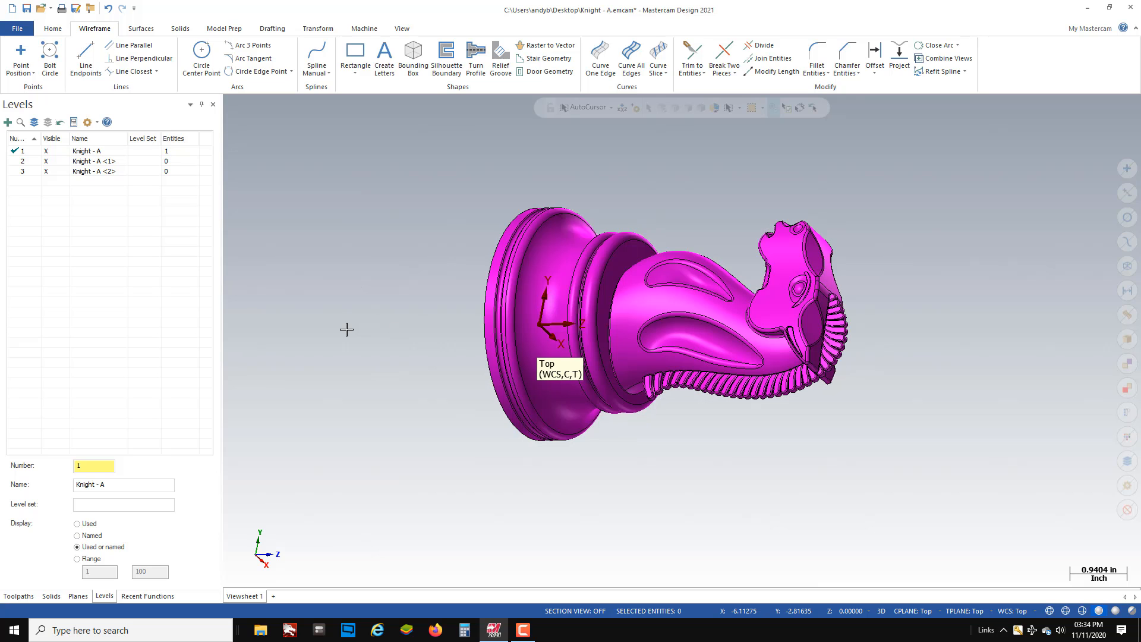
scroll(343, 319, "down", 2)
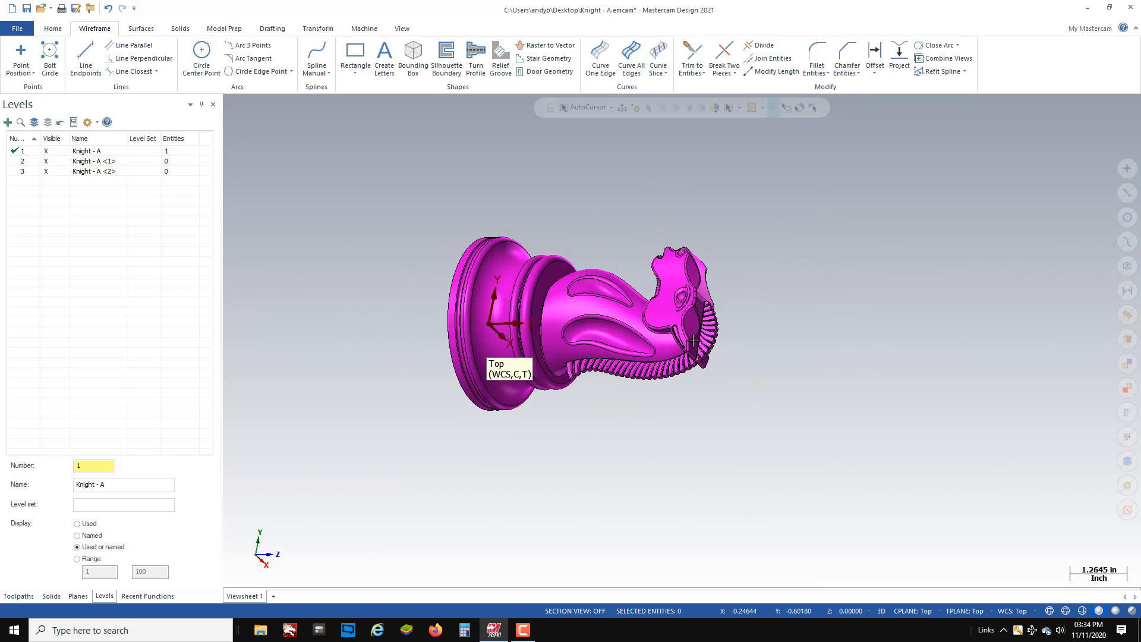
scroll(534, 344, "up", 3)
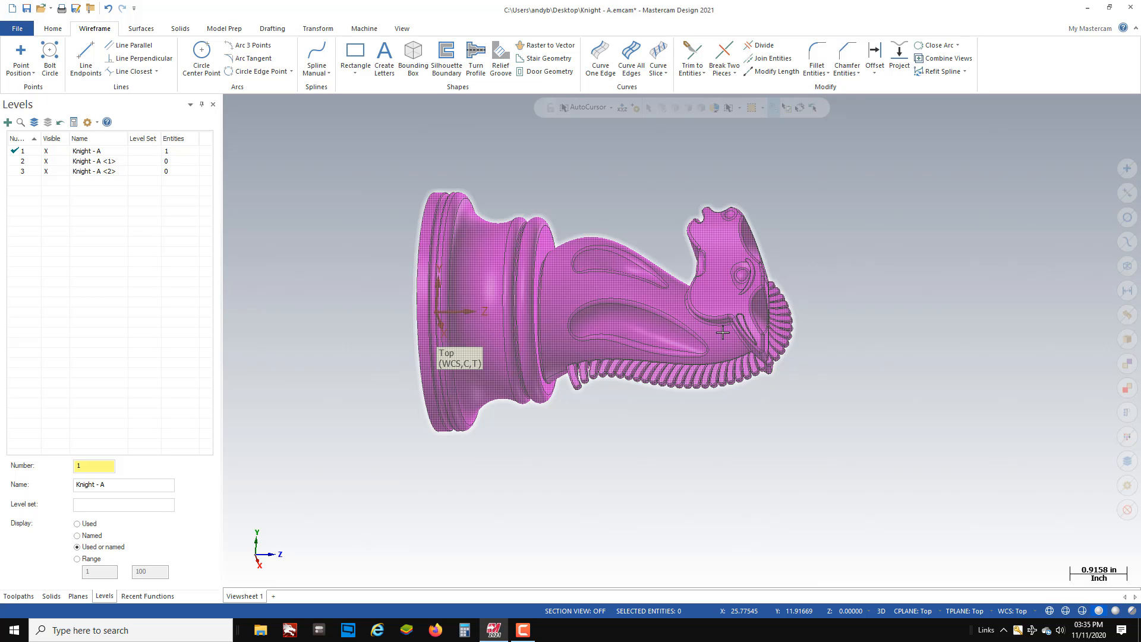
right_click(847, 239)
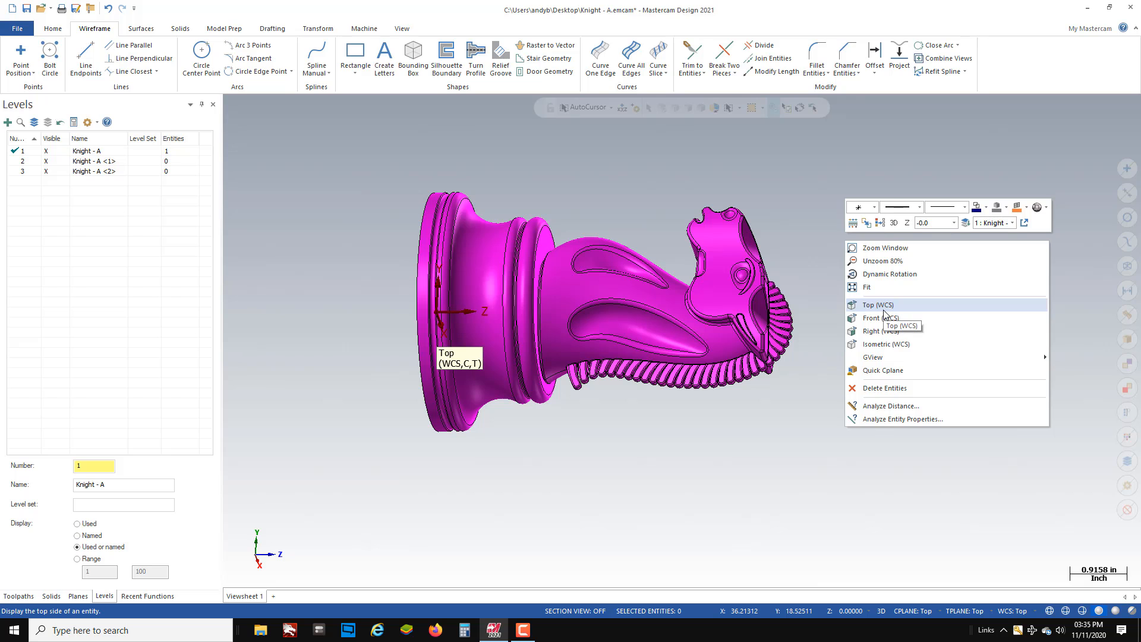
left_click(879, 305)
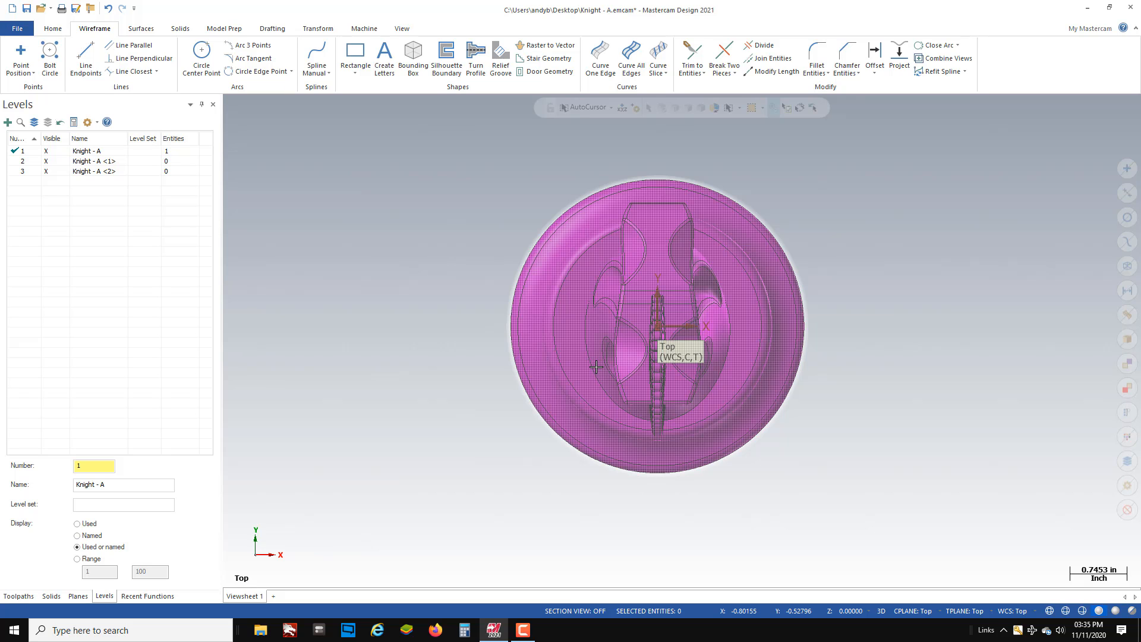
scroll(484, 298, "down", 3)
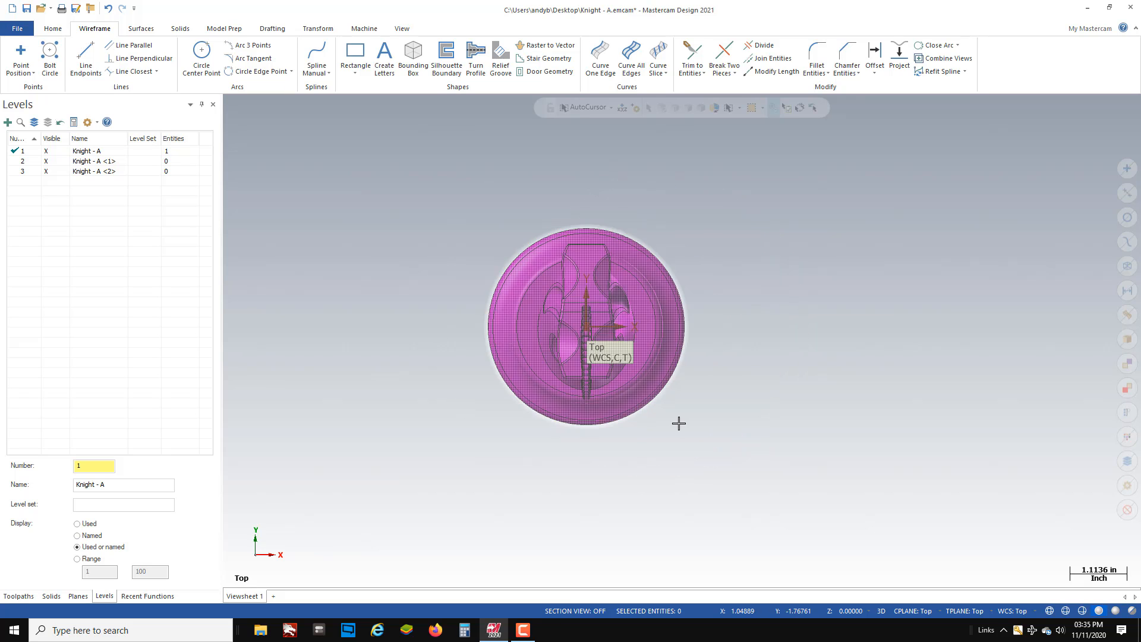
scroll(680, 420, "up", 4)
scroll(644, 453, "down", 3)
scroll(624, 207, "up", 3)
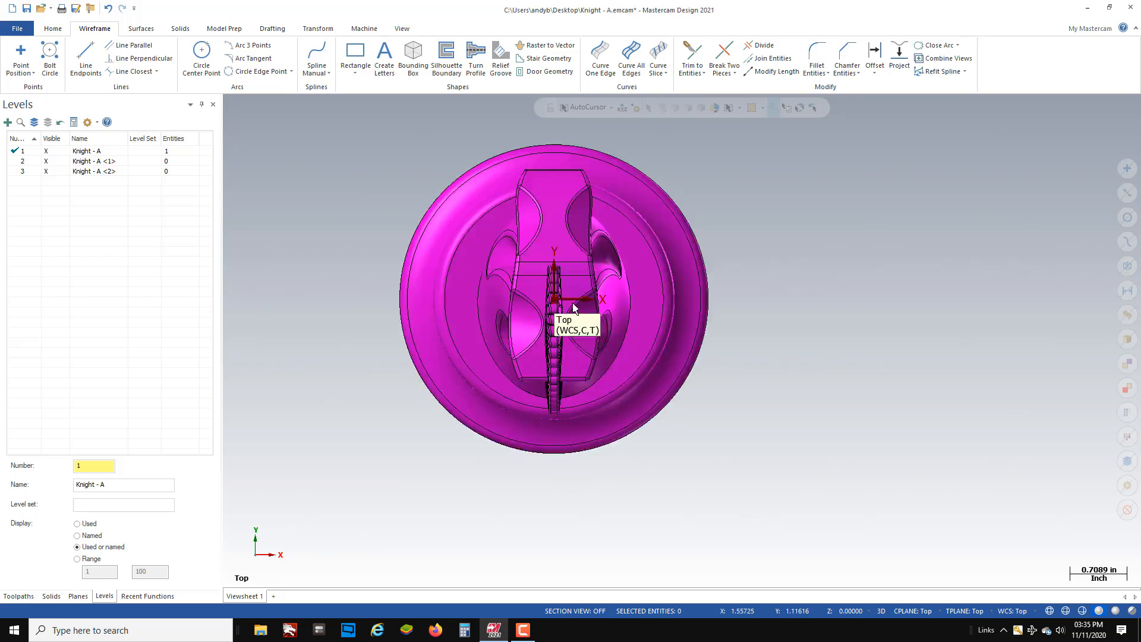
middle_click_drag(624, 207, 589, 292)
scroll(619, 311, "down", 3)
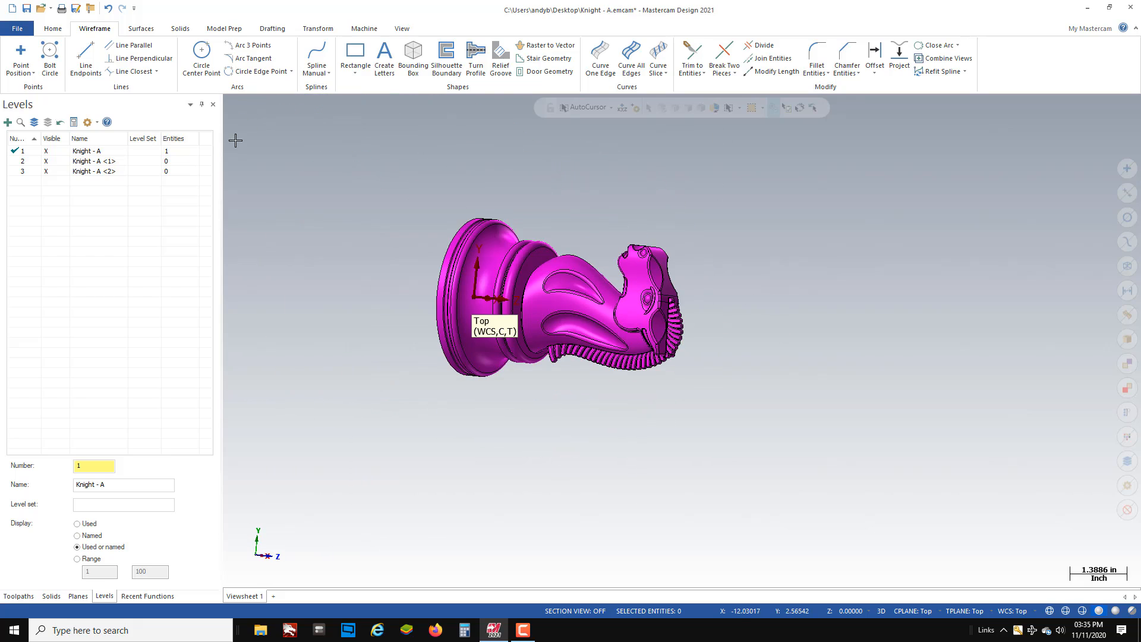
Step: Start a Bounding Box and select the entire knight model as its entities
left_click(414, 58)
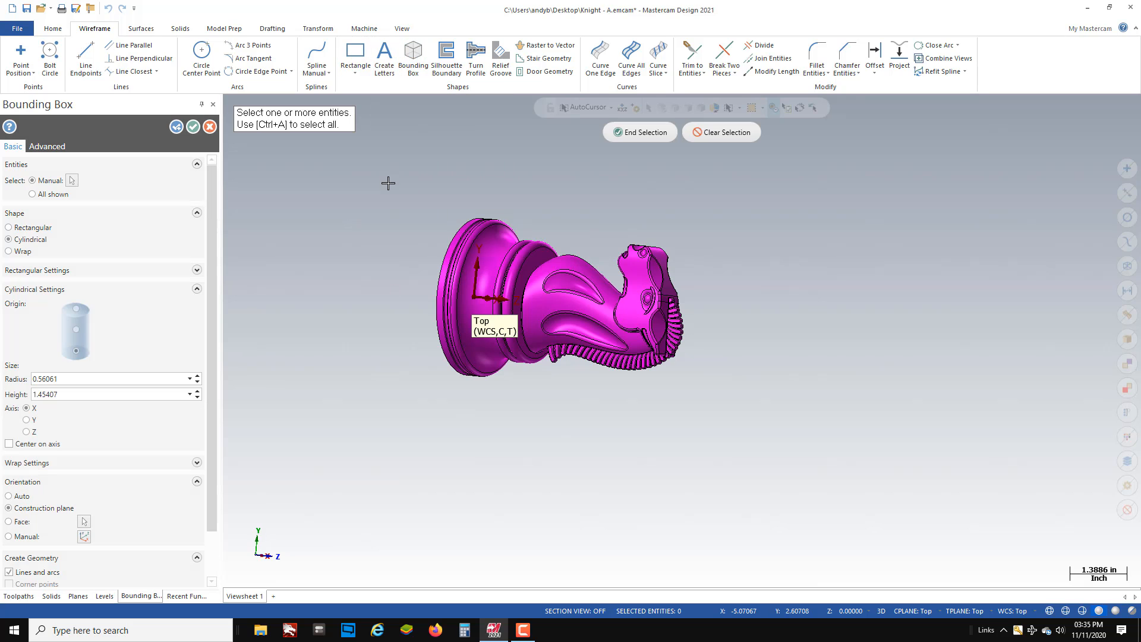
left_click_drag(387, 181, 765, 518)
left_click(644, 136)
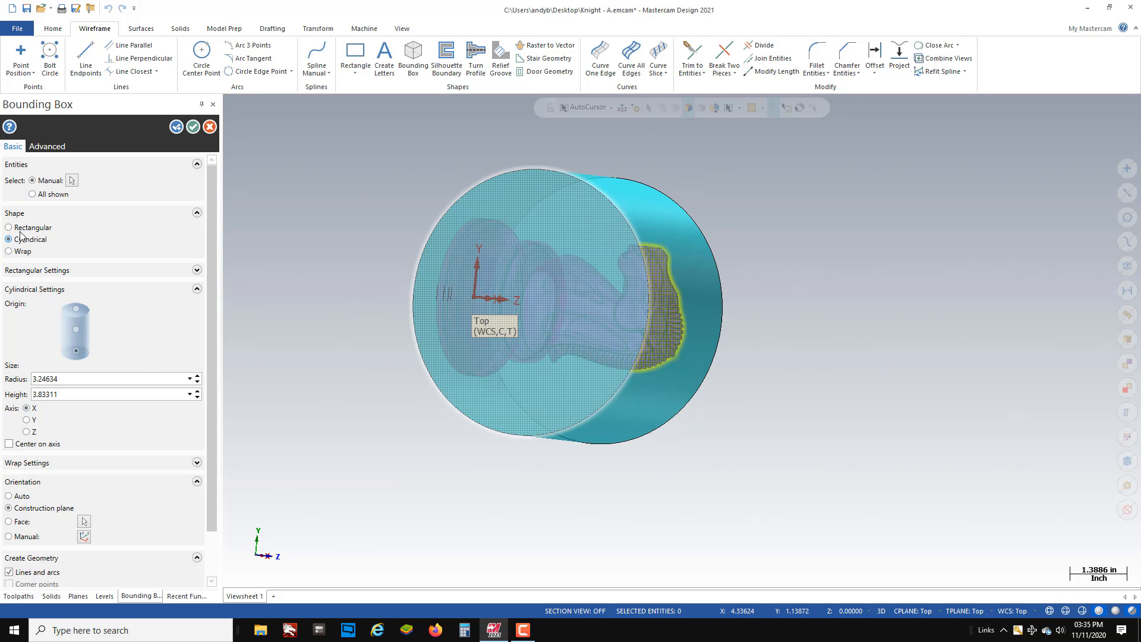
Step: Try a cylindrical bounding box along the Z axis and check its fit in the Top (WCS) view
middle_click_drag(605, 352, 493, 336)
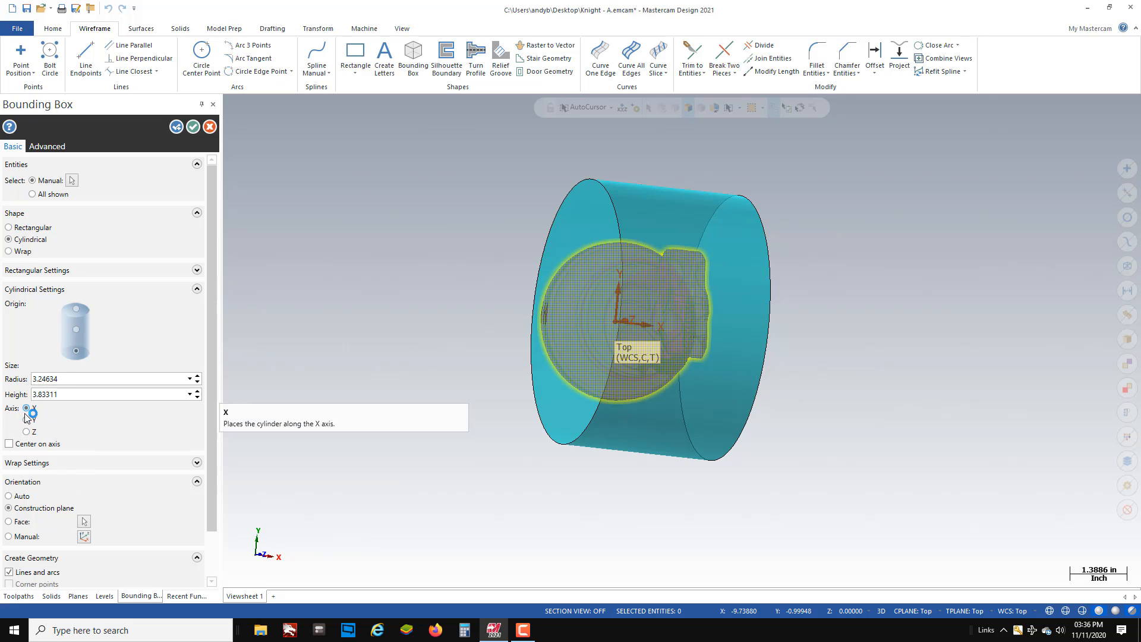
left_click(27, 432)
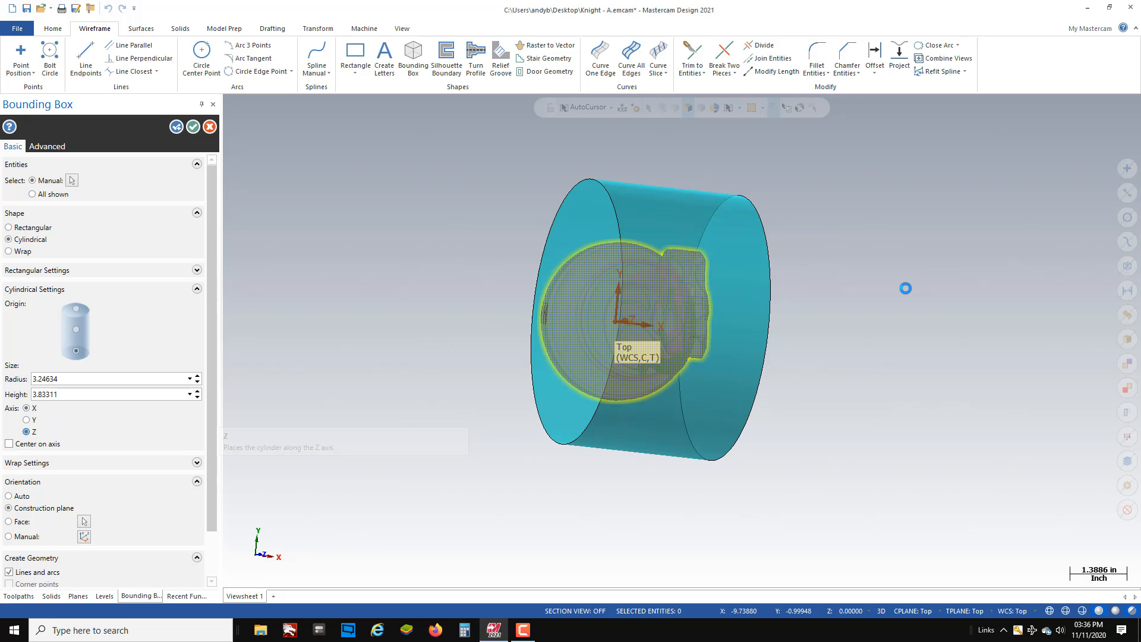
right_click(849, 287)
left_click(902, 352)
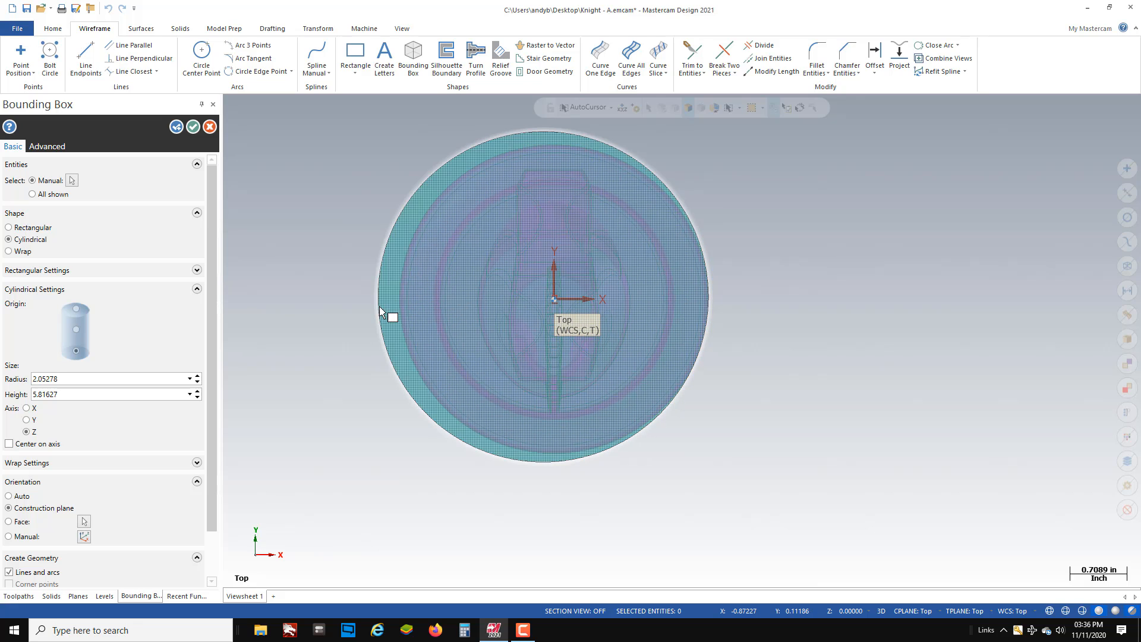
Step: Create a rectangular bounding box of lines around the knight, aligned to the construction plane
left_click(9, 227)
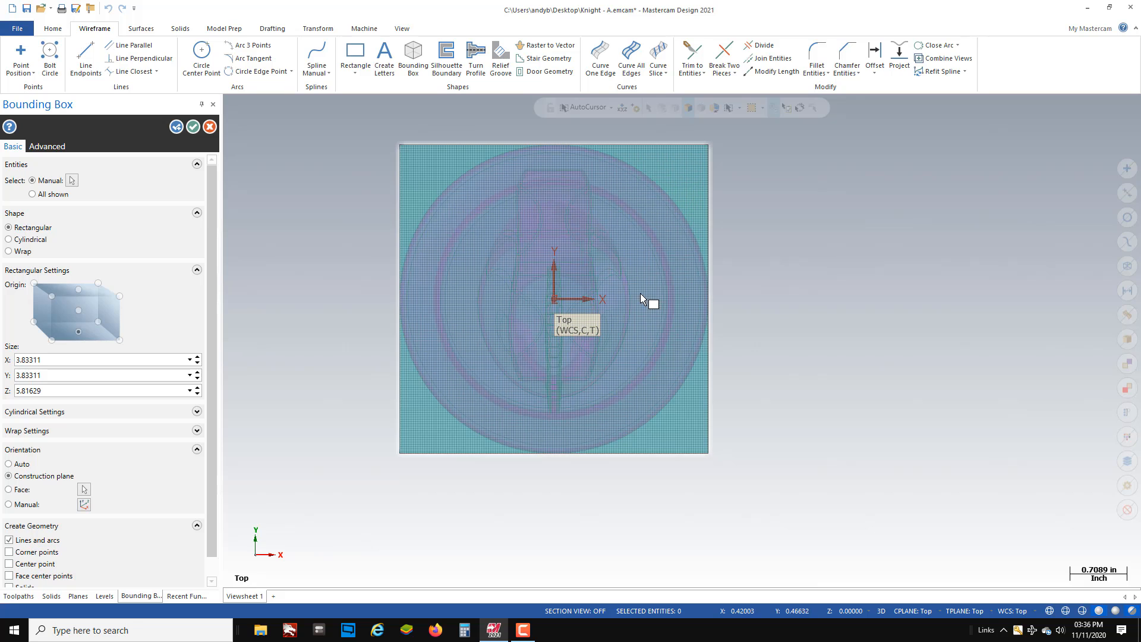
mouse_move(647, 326)
middle_mouse_down()
mouse_move(755, 337)
mouse_move(701, 345)
middle_mouse_up()
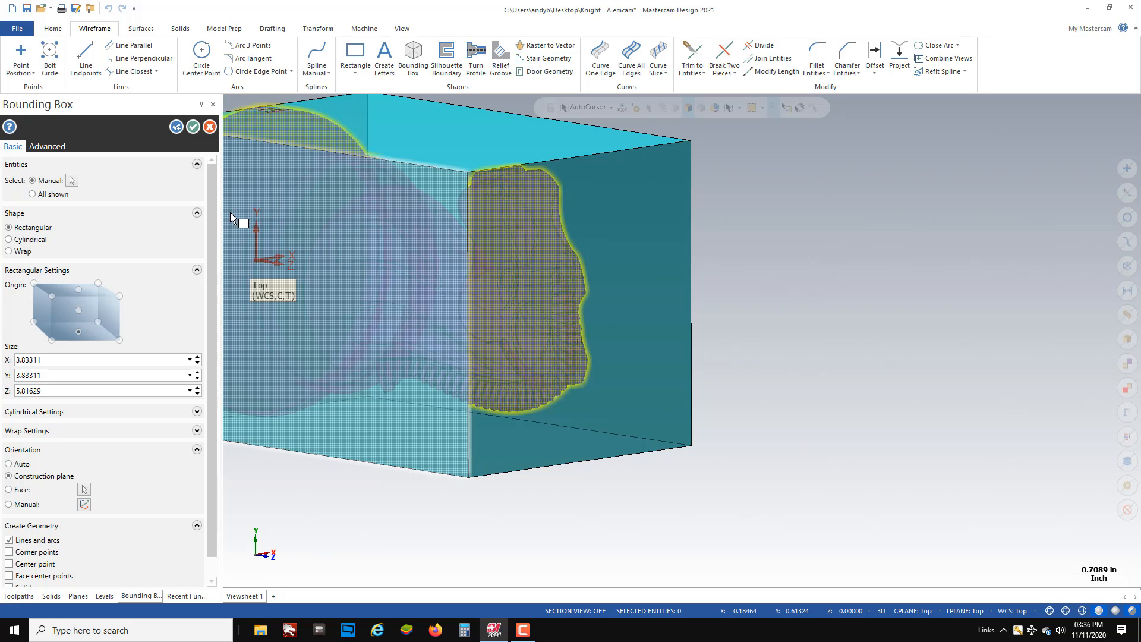
left_click(193, 127)
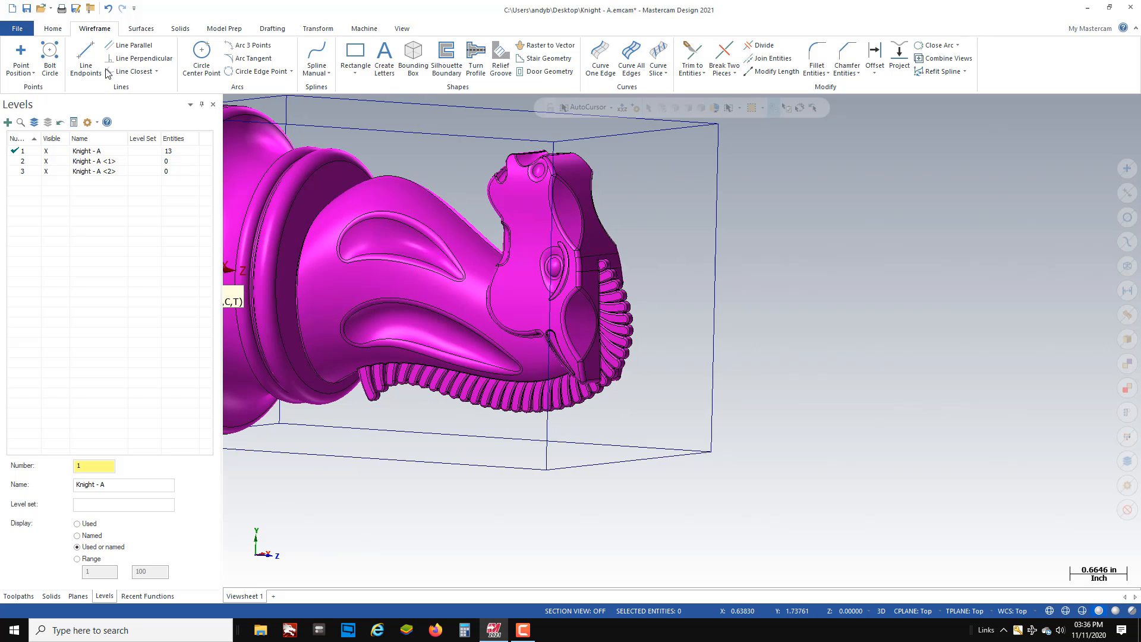
Step: Draw a diagonal line between opposite corners of the bounding box face at the knight's head end
left_click(86, 58)
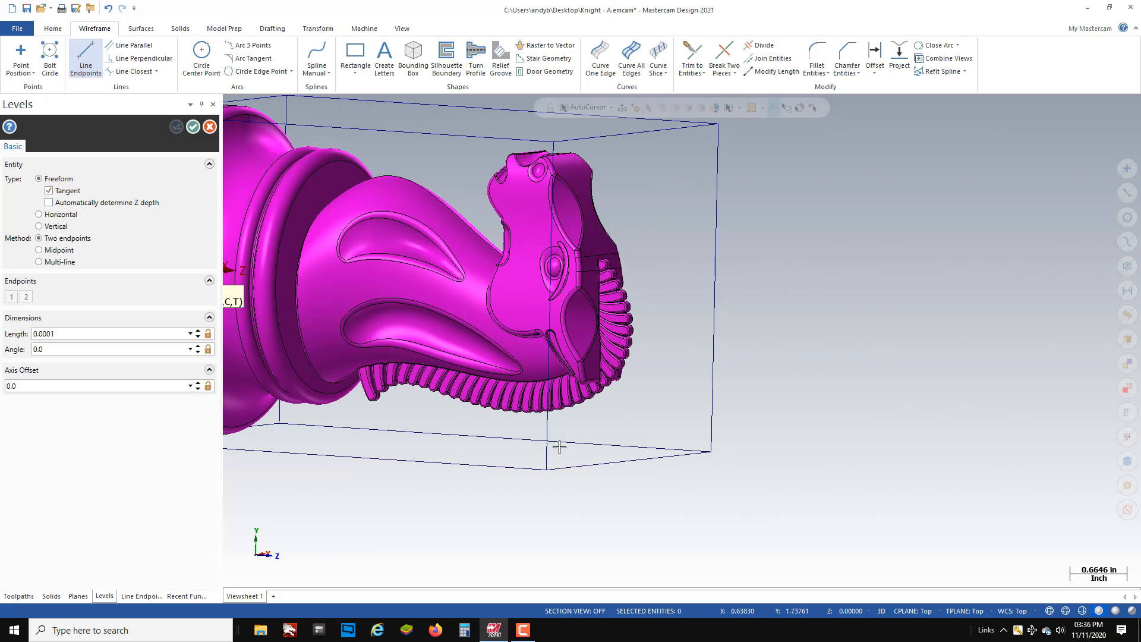
left_click(545, 473)
middle_click_drag(728, 334, 721, 234)
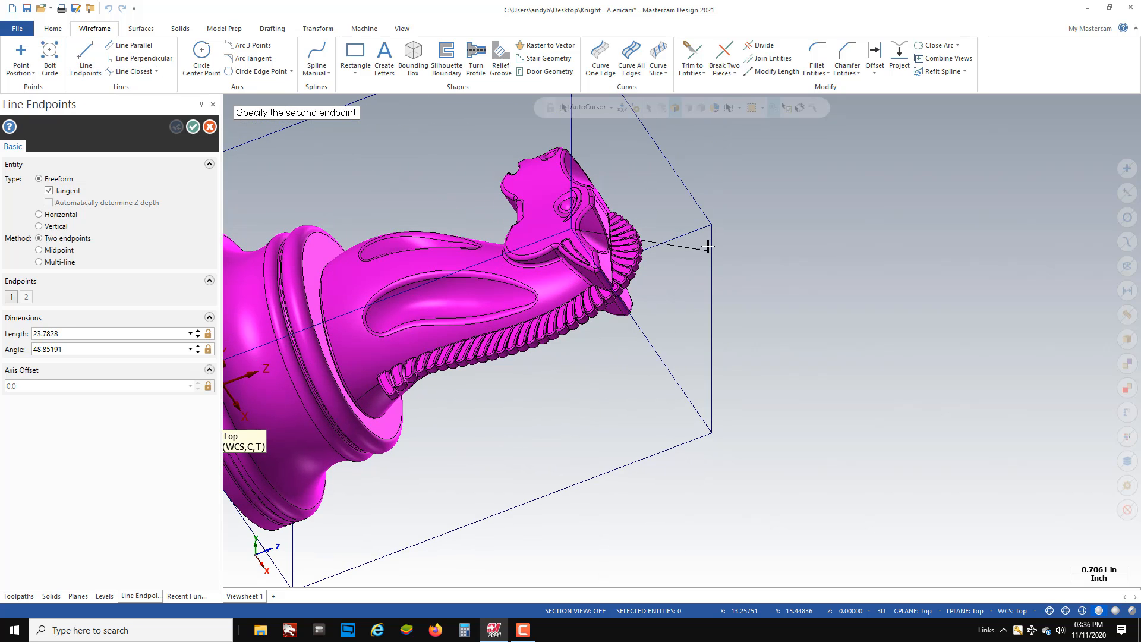
left_click(711, 224)
middle_click_drag(656, 305, 701, 377)
scroll(826, 339, "down", 3)
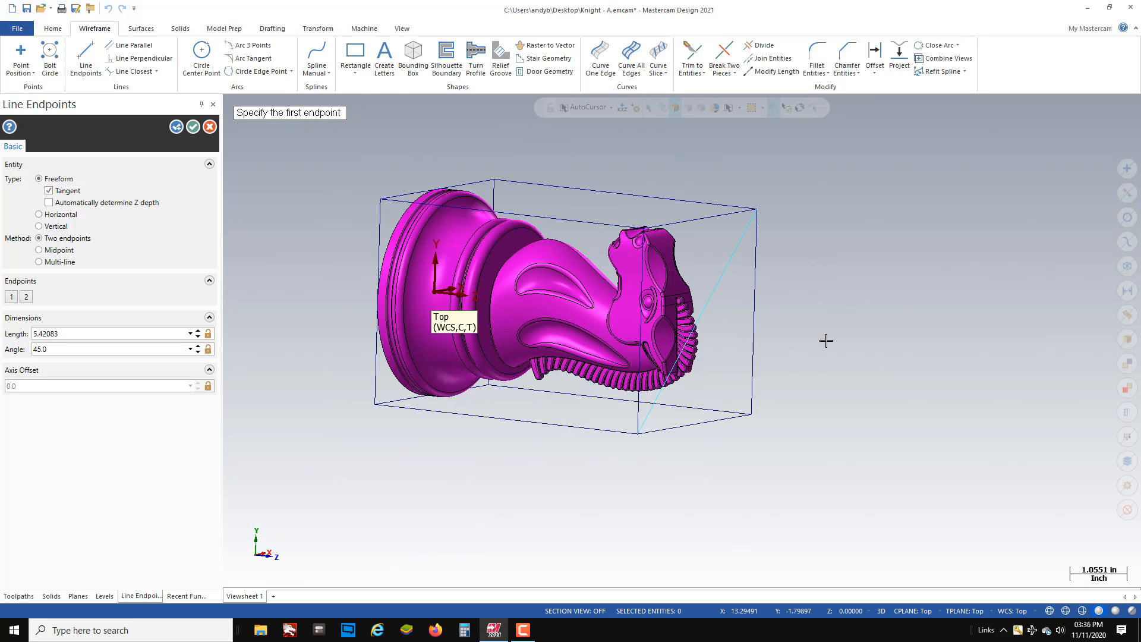
middle_click_drag(833, 372, 855, 367)
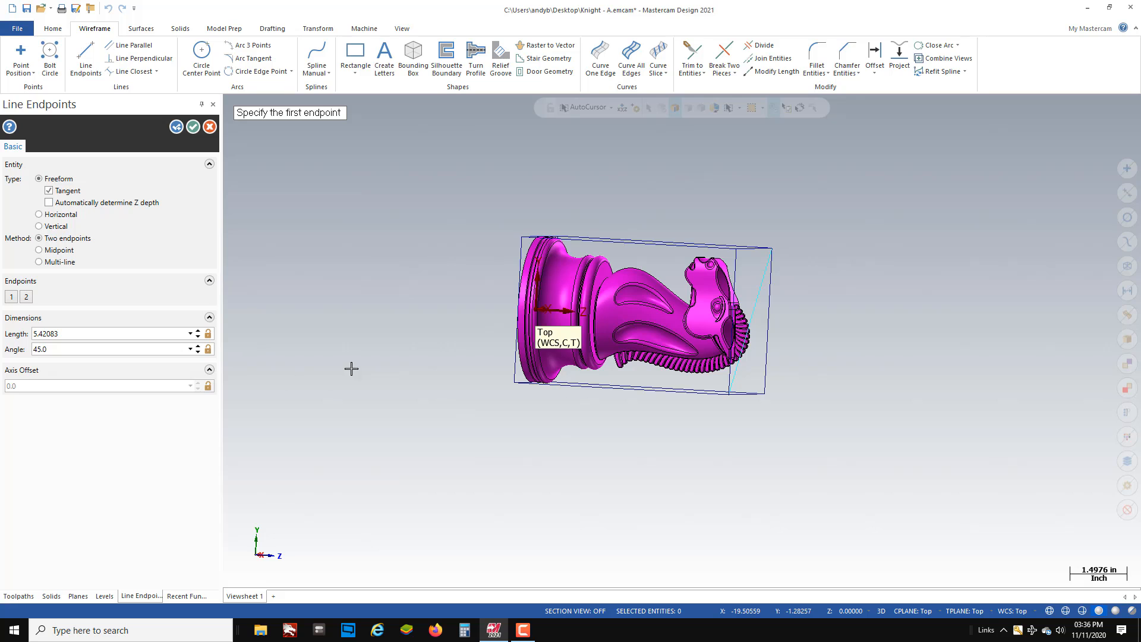
left_click(193, 127)
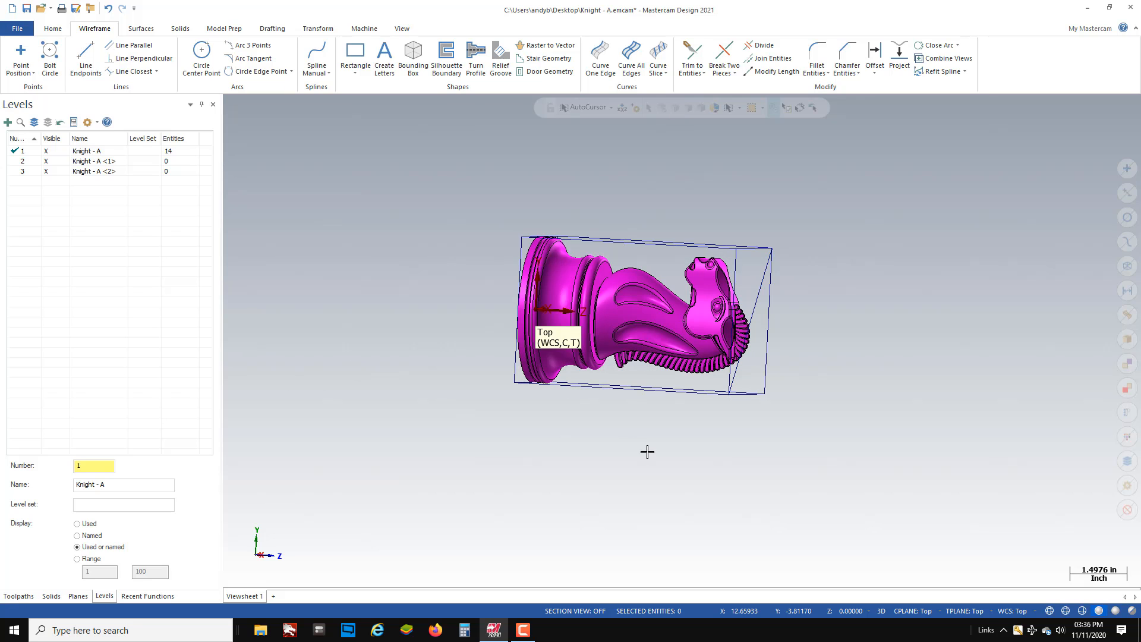
Step: Start a Dynamic transform of the knight, box and diagonal from the Top view, with the gnomon origin at the diagonal's midpoint
middle_click_drag(647, 451, 912, 364)
right_click(912, 365)
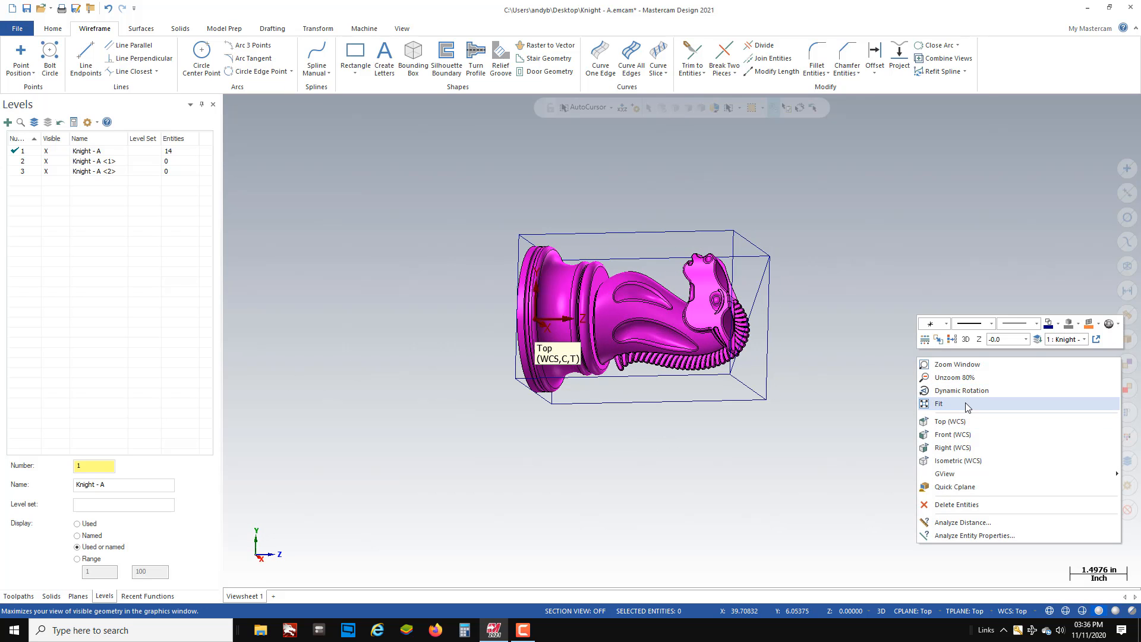
left_click(980, 422)
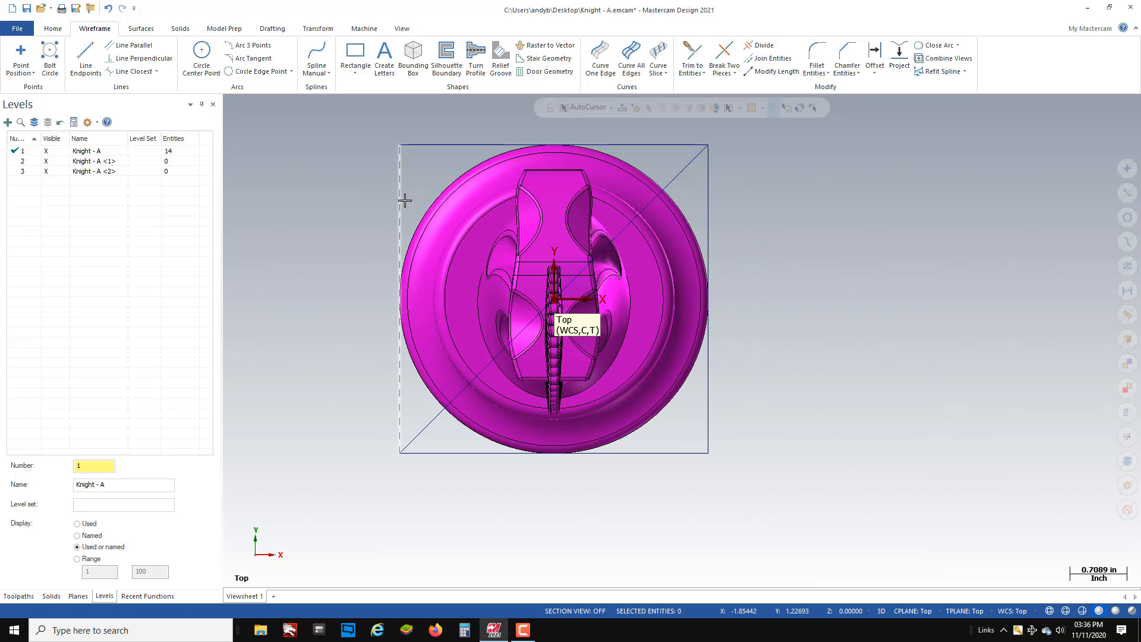
left_click(318, 29)
left_click(18, 56)
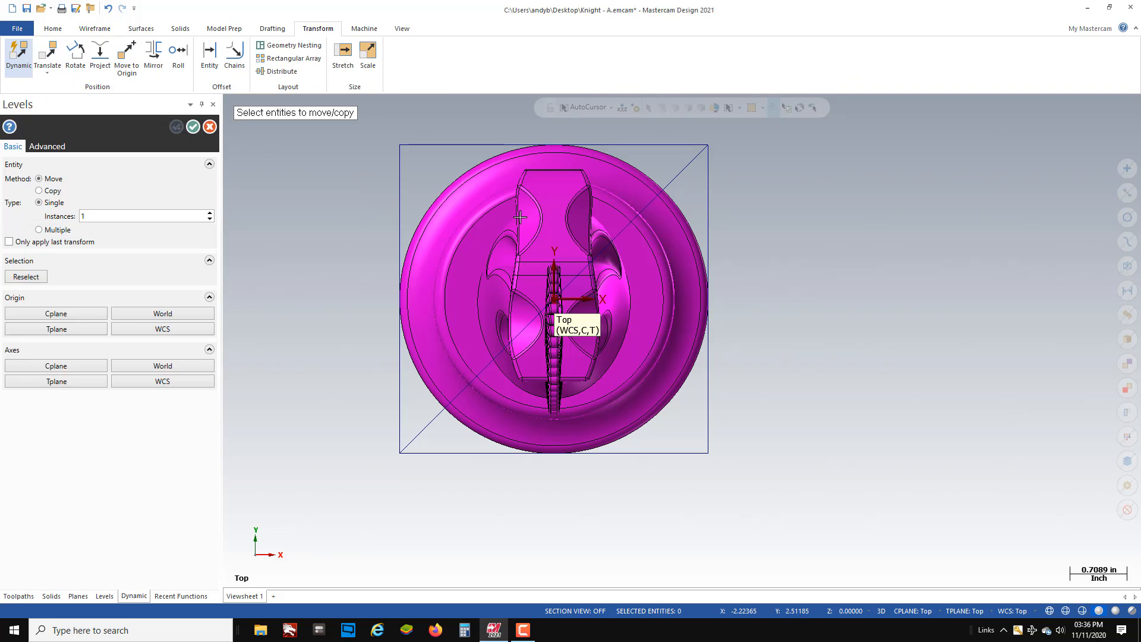
scroll(400, 196, "down", 2)
left_click_drag(370, 159, 782, 467)
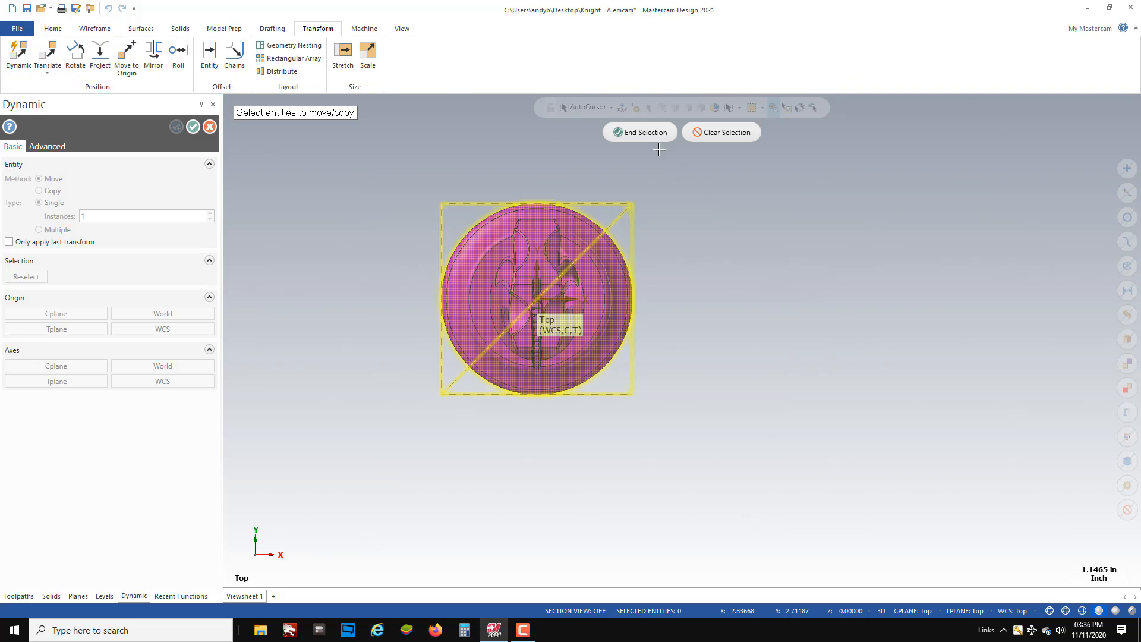
left_click(640, 132)
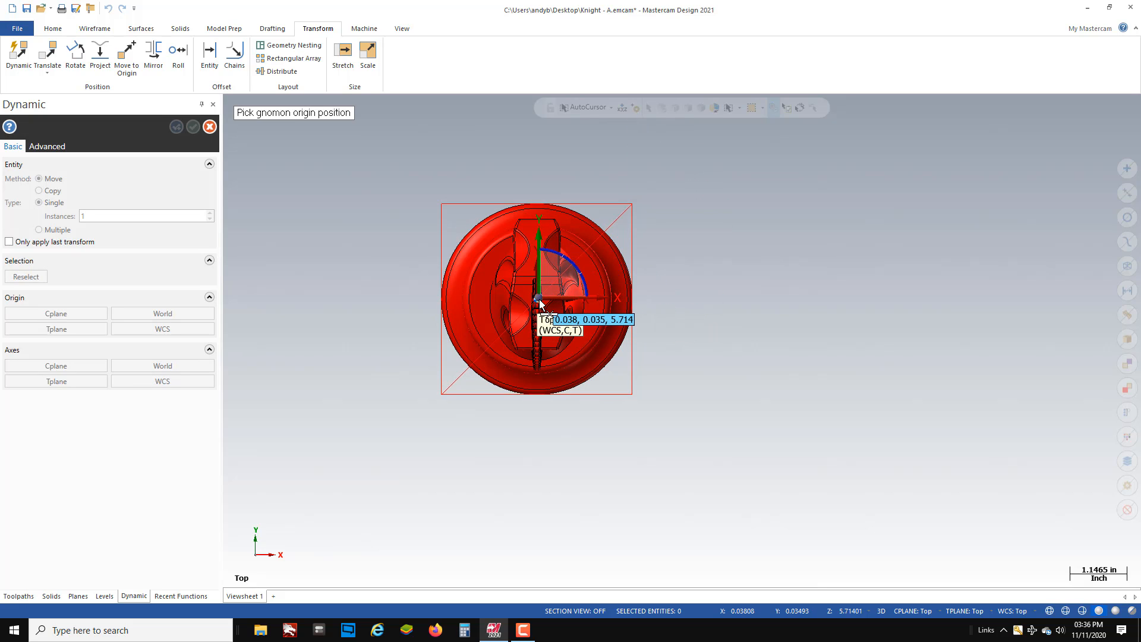
left_click(537, 300)
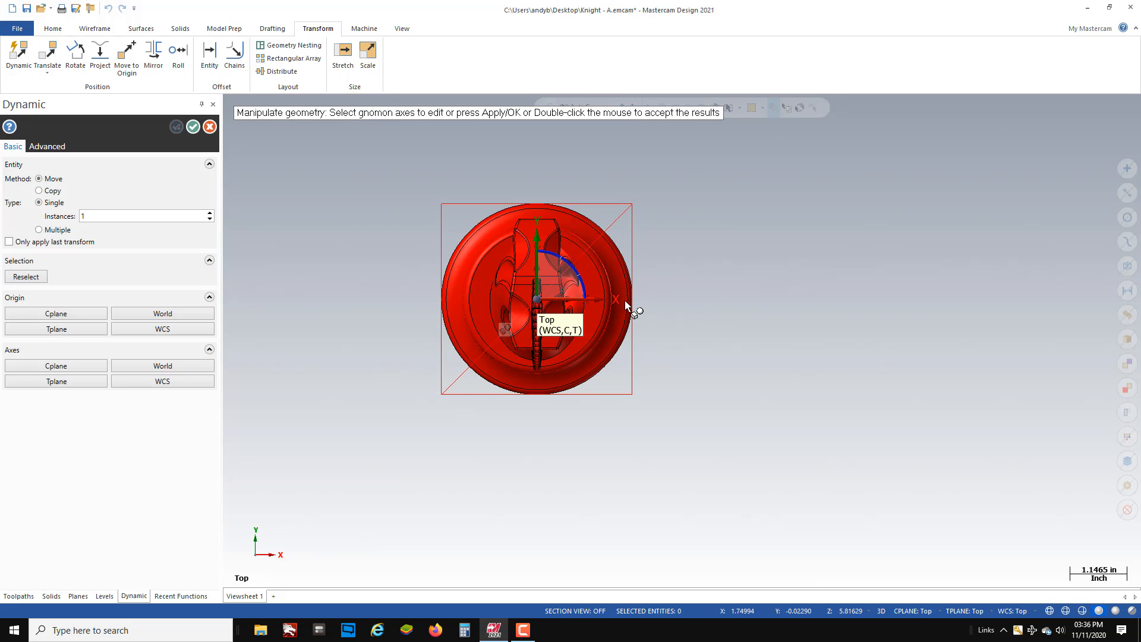
Step: Rotate the selected geometry 90 degrees about the gnomon's Y axis
middle_click_drag(632, 311, 781, 276)
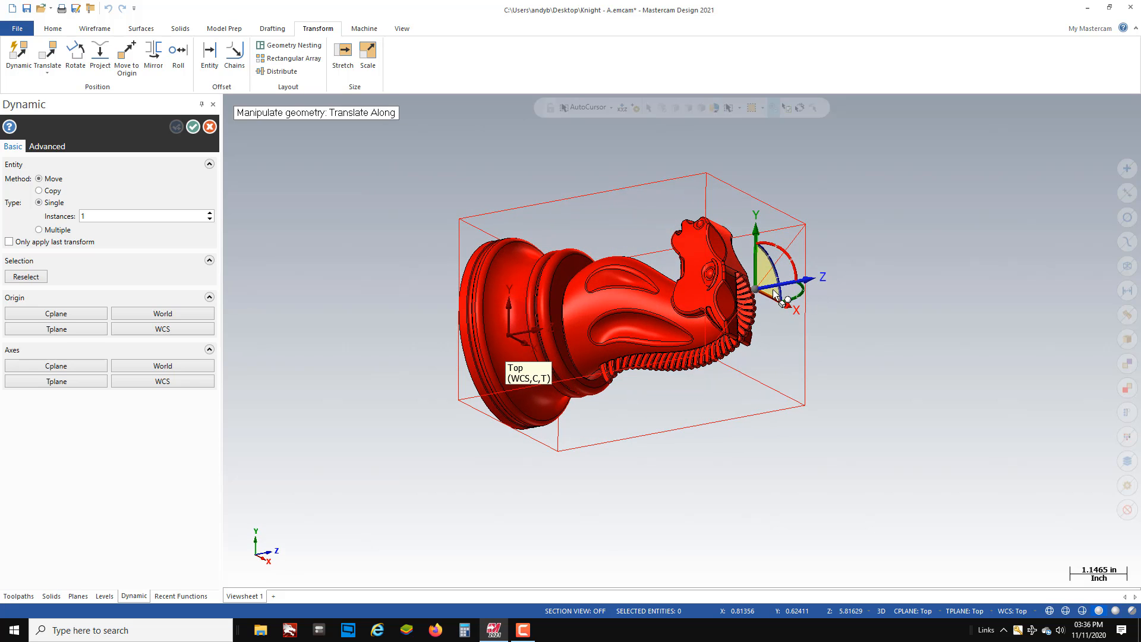
left_click(803, 291)
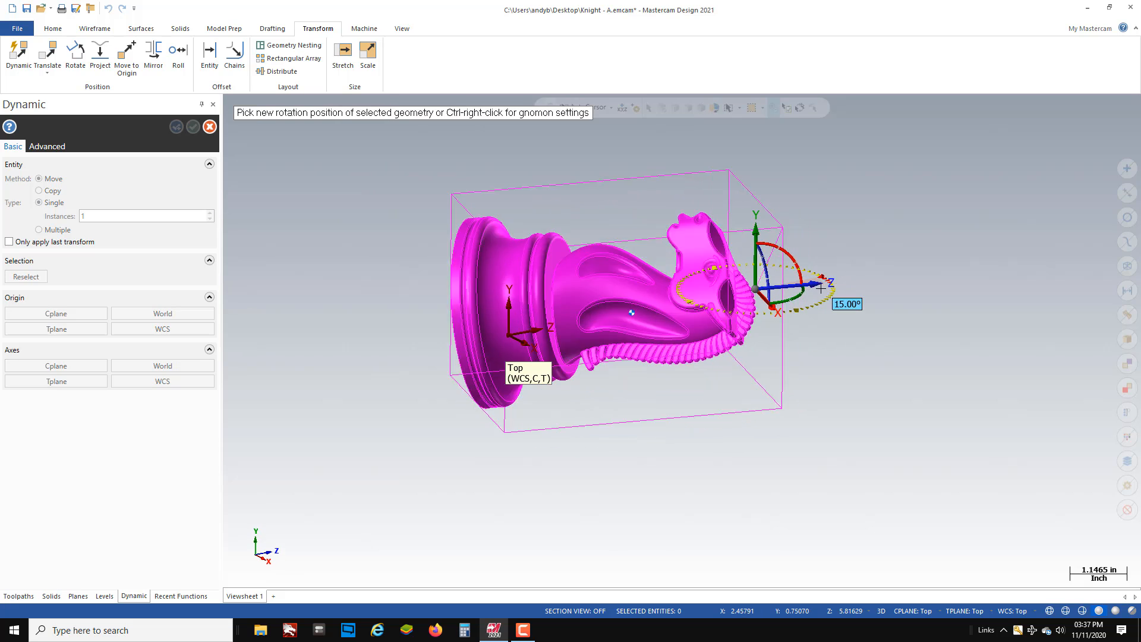
type("90")
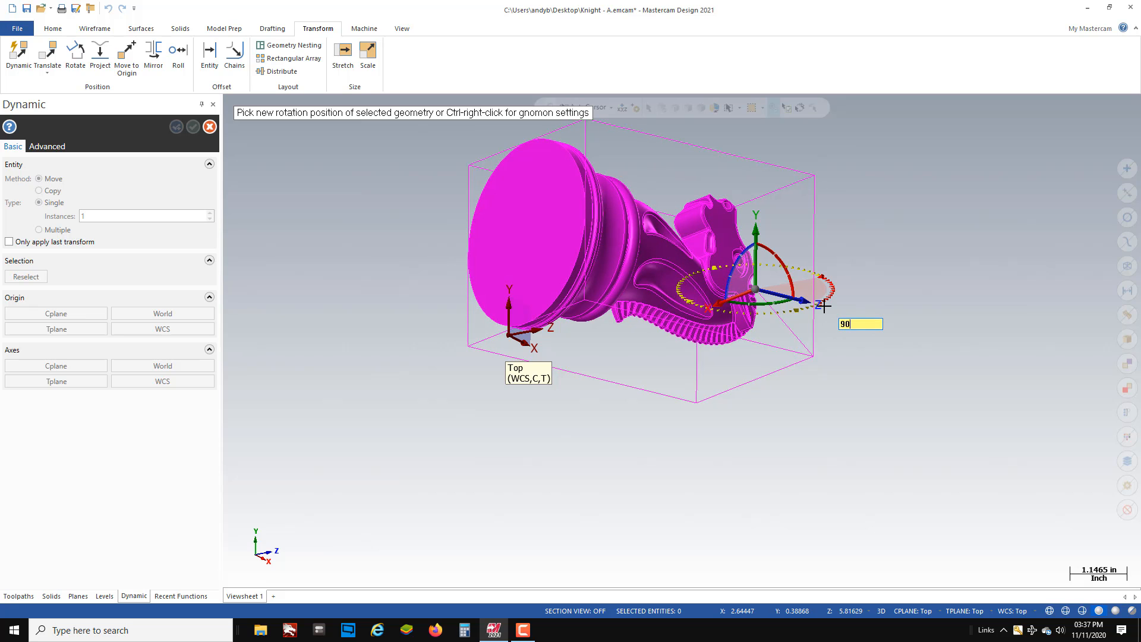
key("Return")
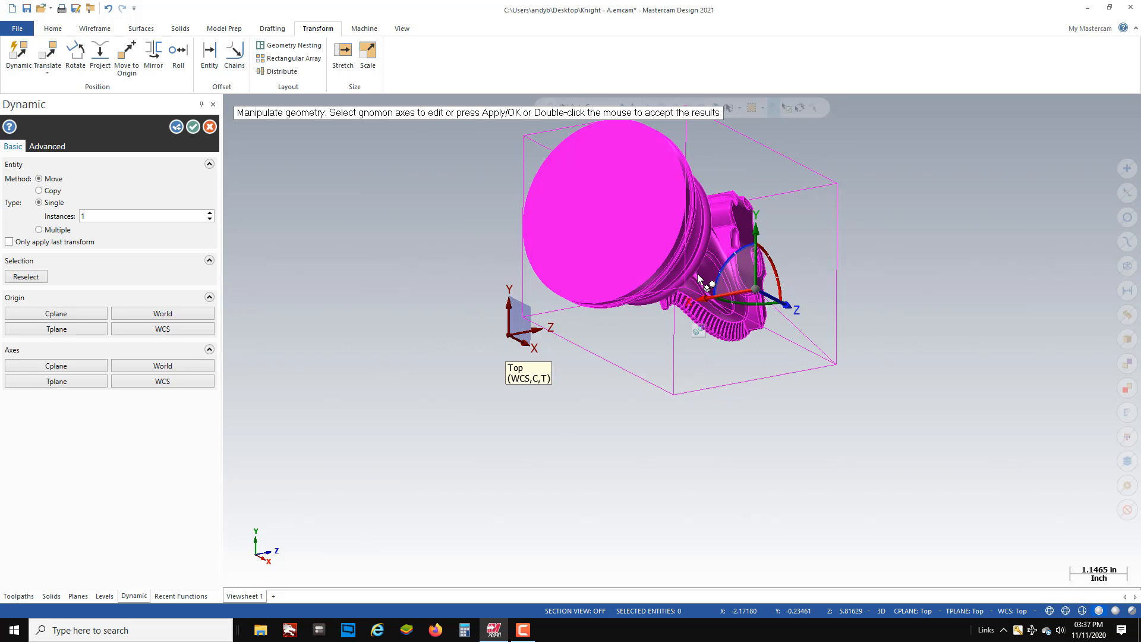
Step: Rotate the selected geometry 180 degrees about the gnomon's Z axis and accept the Dynamic transform
middle_click_drag(824, 306, 726, 323)
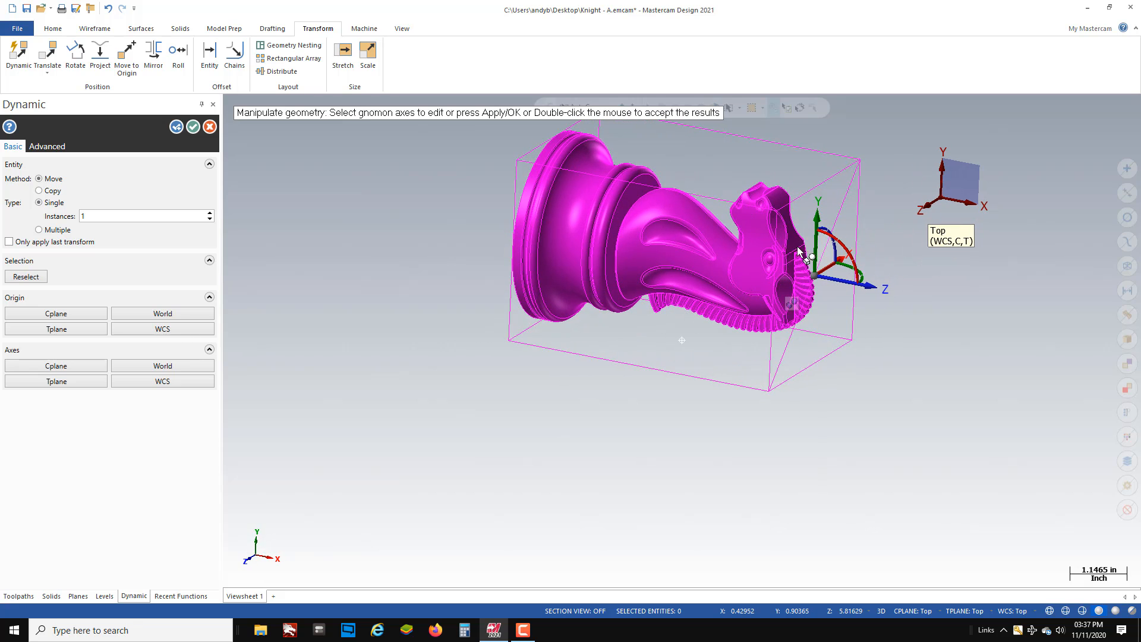
middle_click_drag(797, 246, 777, 259)
left_click(842, 231)
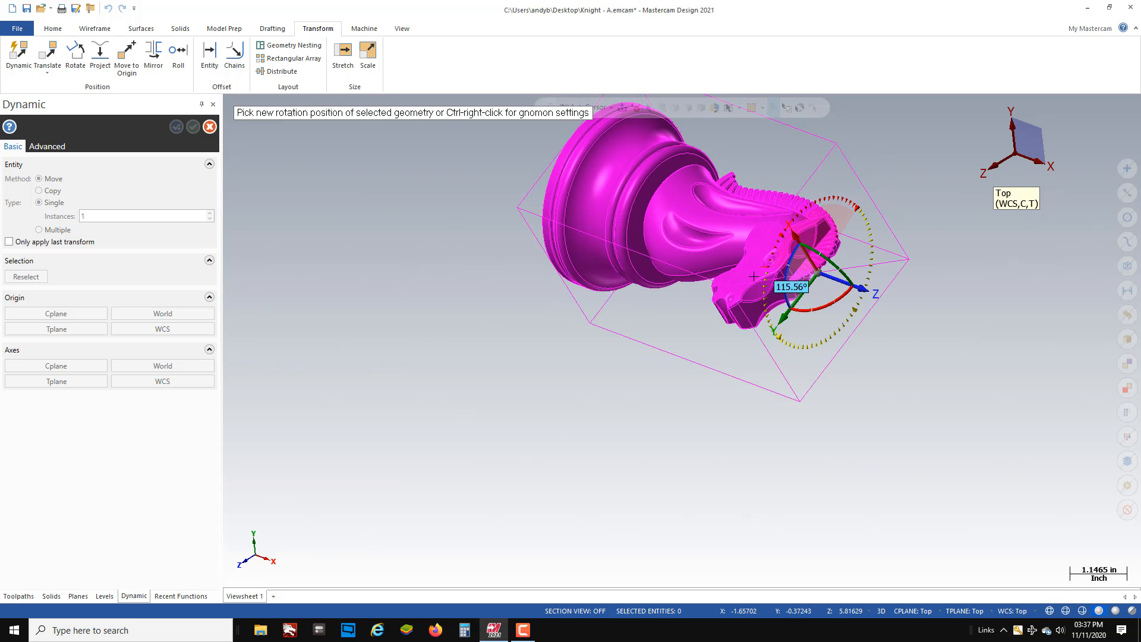
type("180.")
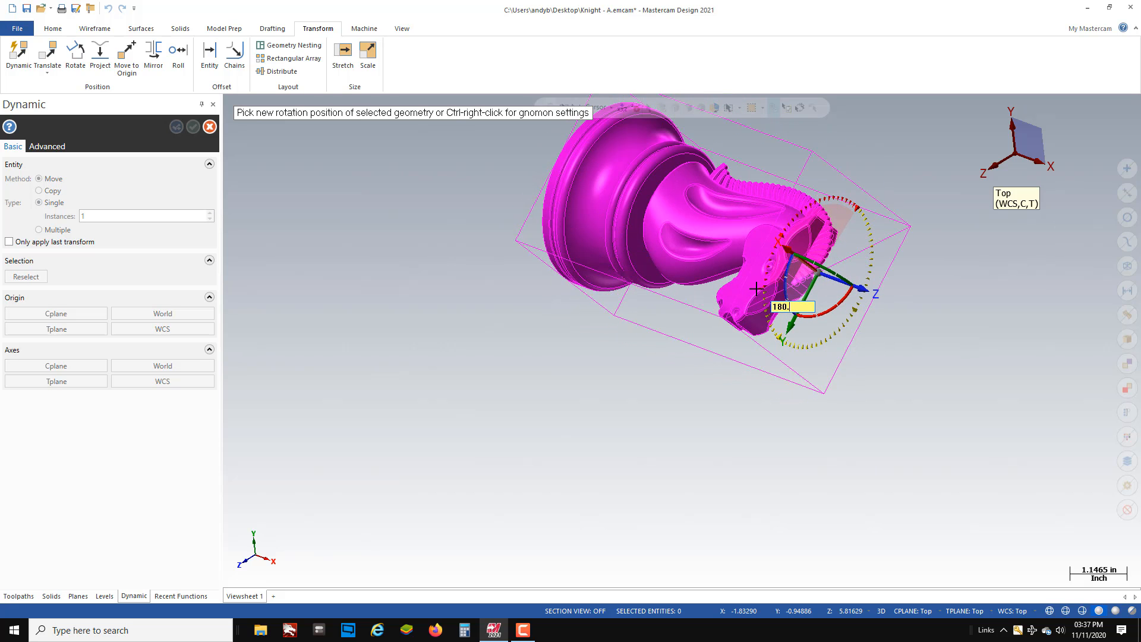
key("Return")
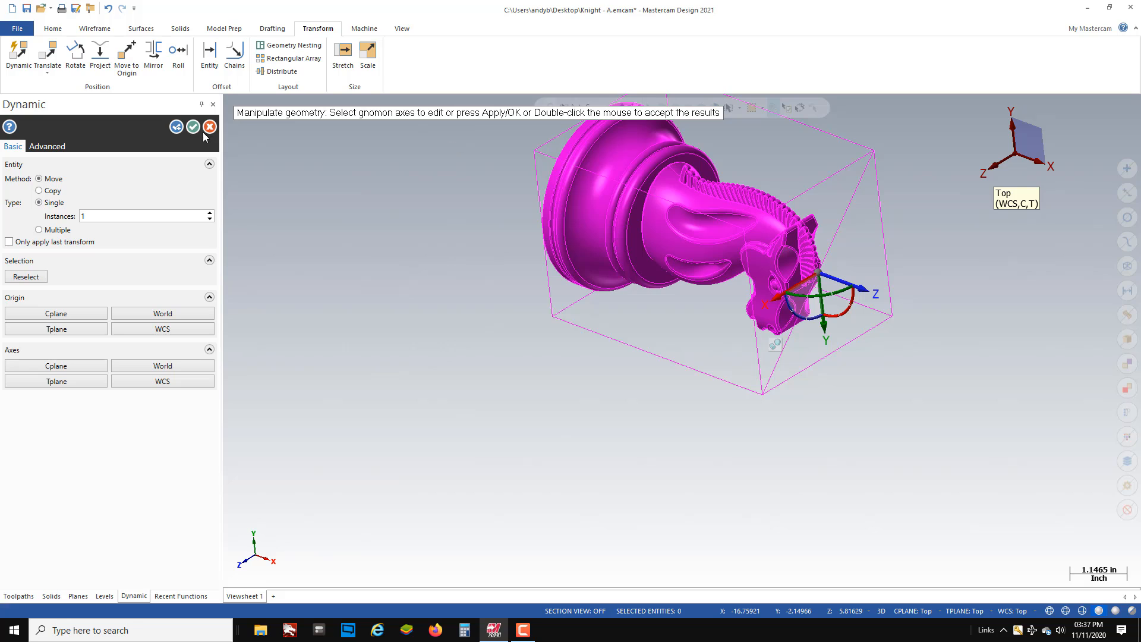
left_click(193, 127)
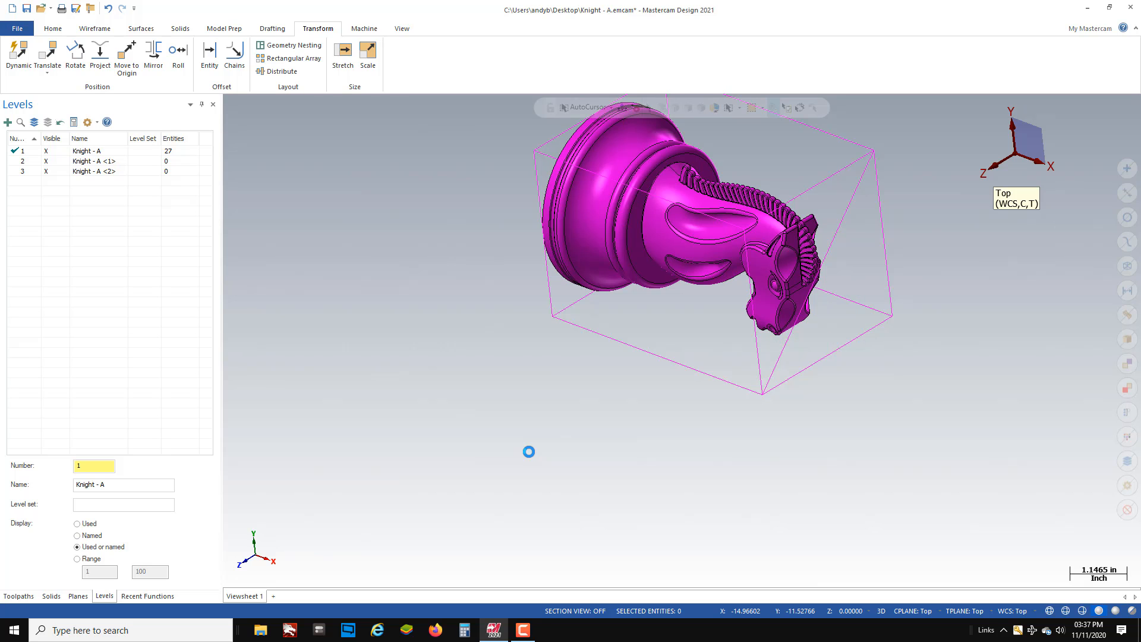
Step: Examine the knight's orientation and position relative to the WCS origin from the Top view and at an angle
right_click(529, 452)
left_click(577, 333)
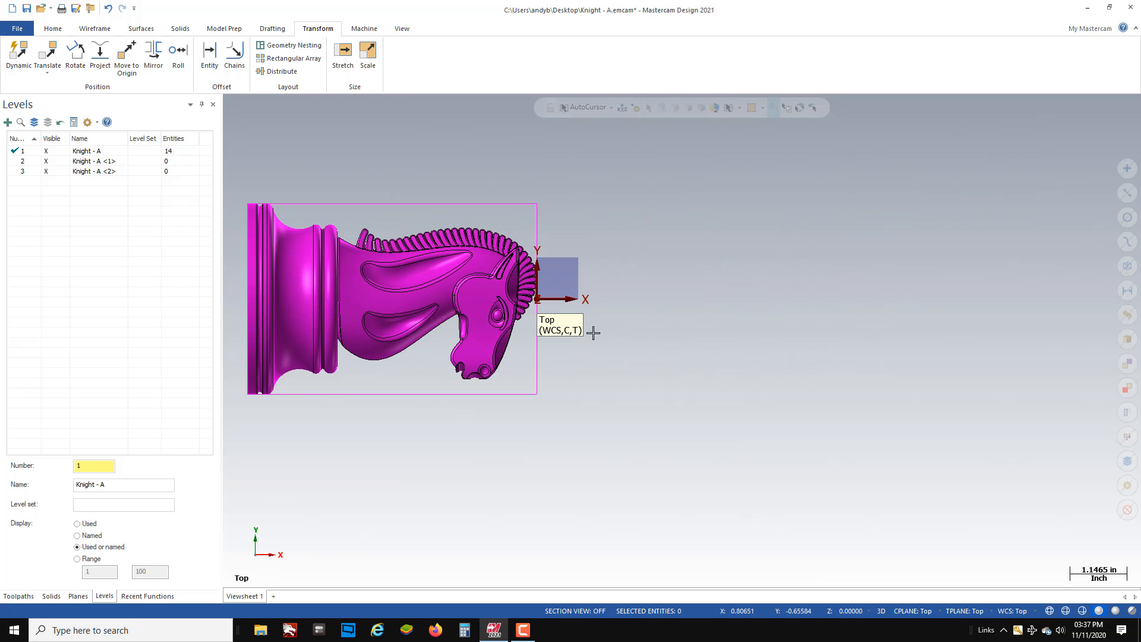
scroll(874, 361, "down", 2)
scroll(746, 333, "up", 2)
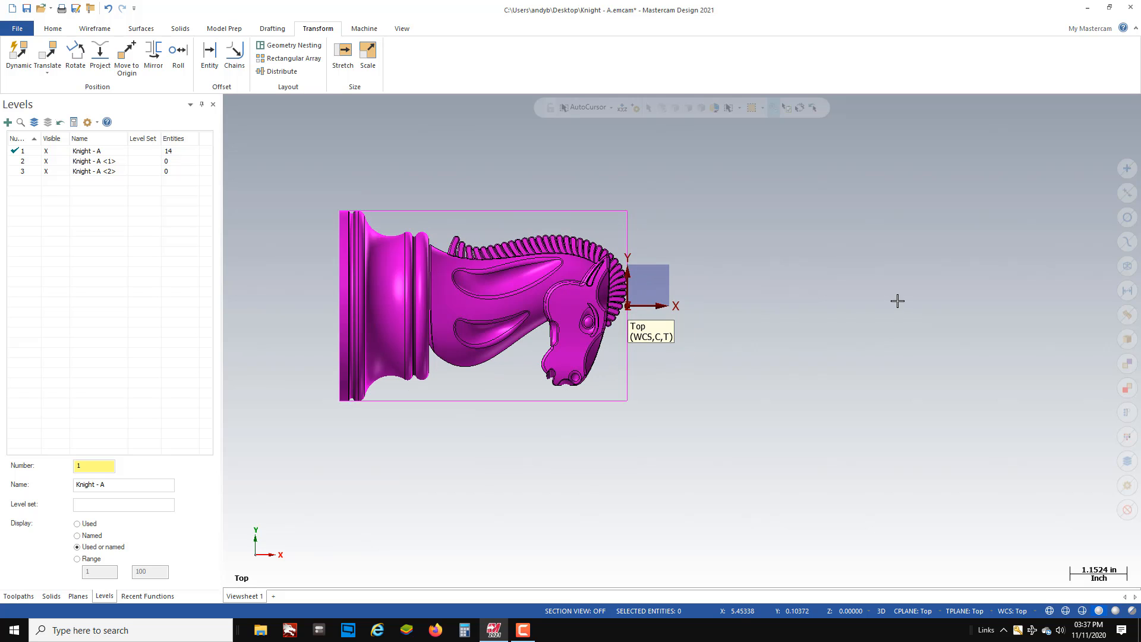
scroll(820, 331, "down", 1)
scroll(739, 344, "up", 2)
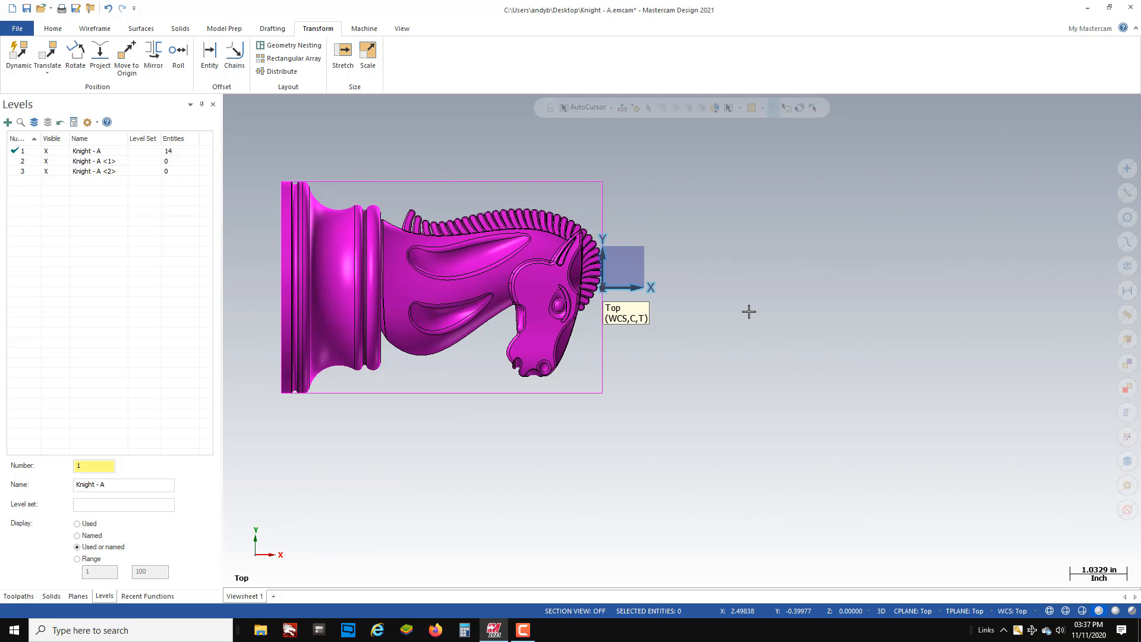
middle_click_drag(746, 311, 637, 290)
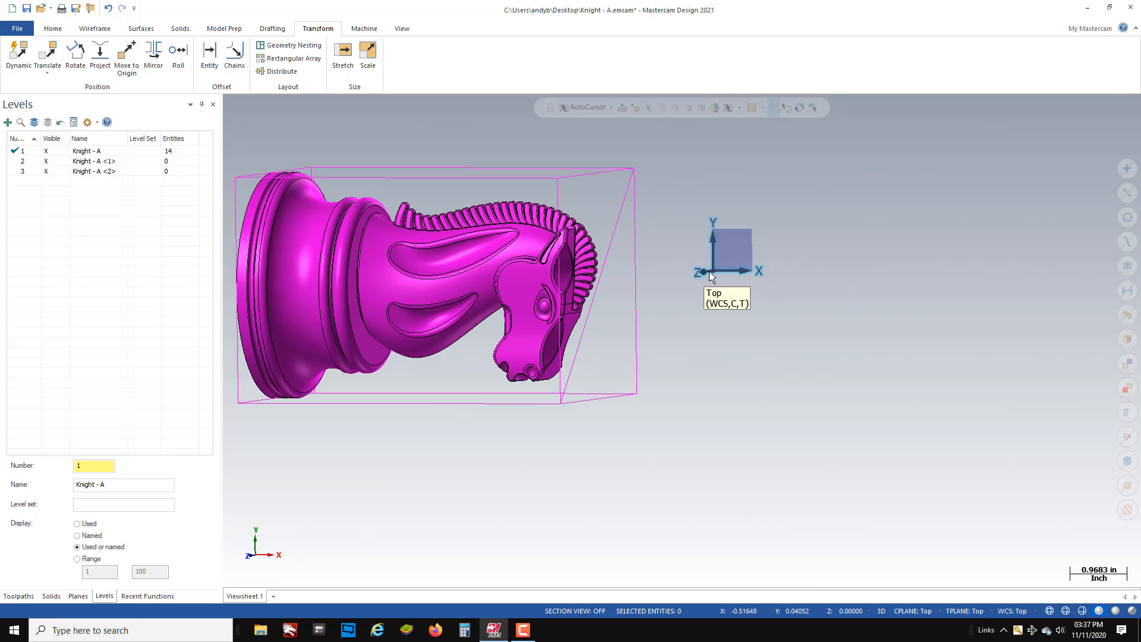
scroll(933, 341, "down", 1)
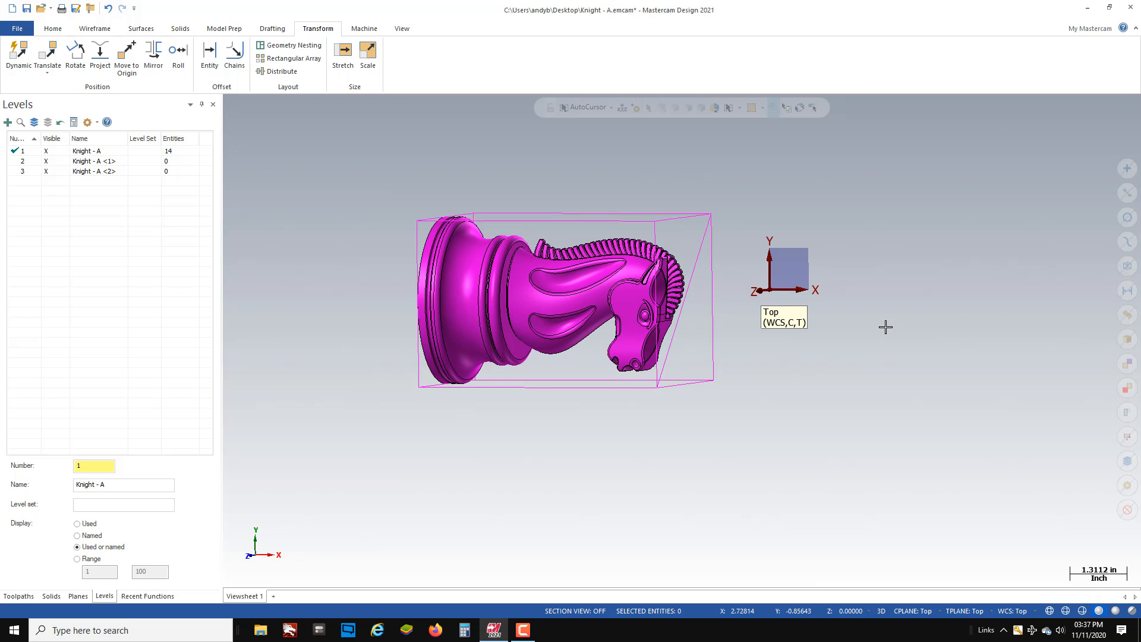
scroll(820, 303, "up", 1)
scroll(821, 303, "down", 1)
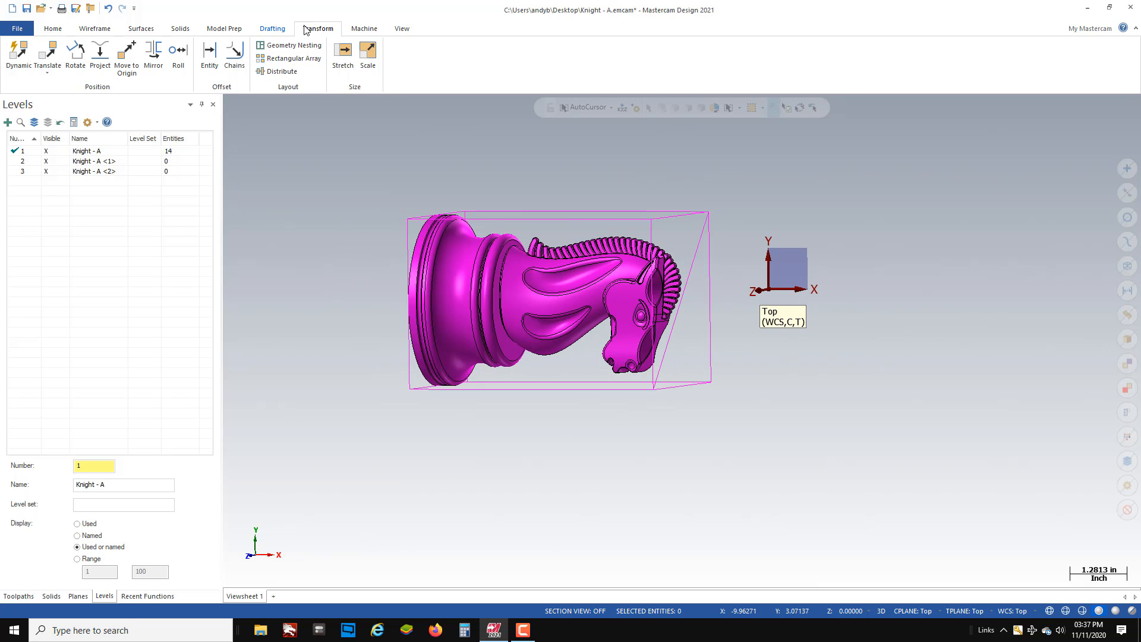
Step: Start another Dynamic transform of the knight, bounding box and diagonal, with the gnomon origin at the diagonal's midpoint
left_click(26, 46)
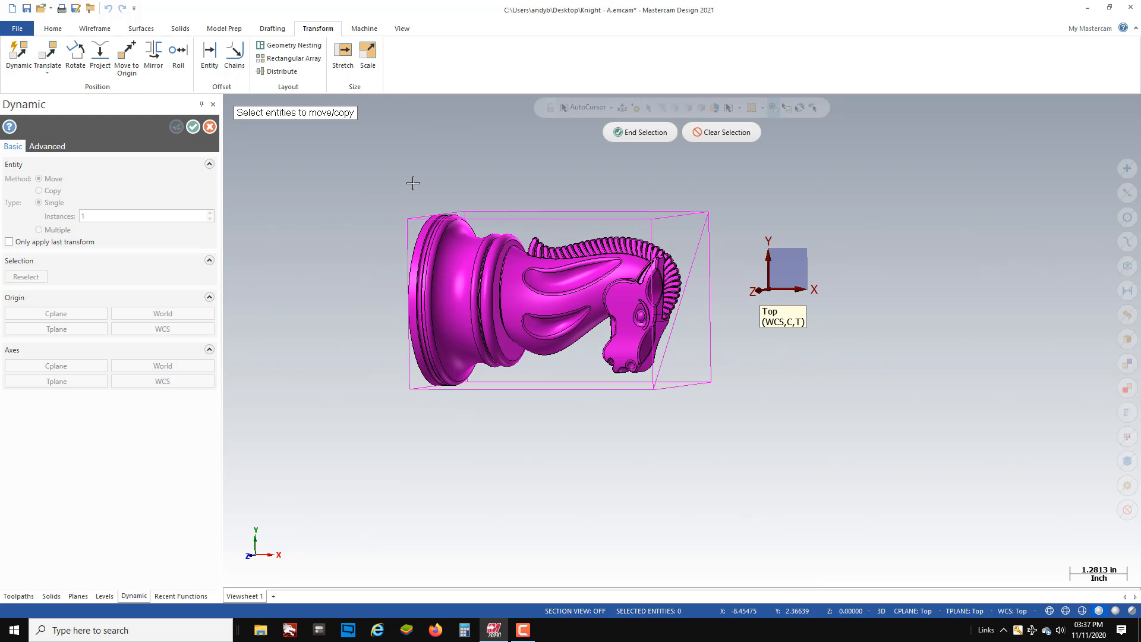
left_click_drag(690, 404, 751, 446)
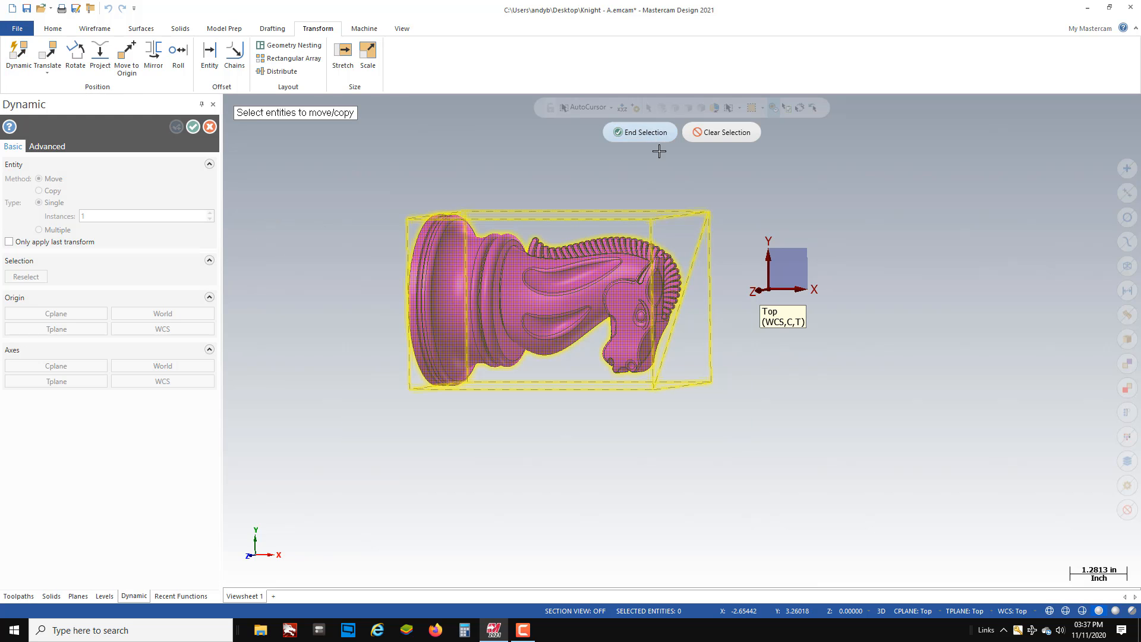
left_click(647, 132)
scroll(791, 348, "up", 1)
scroll(765, 328, "up", 2)
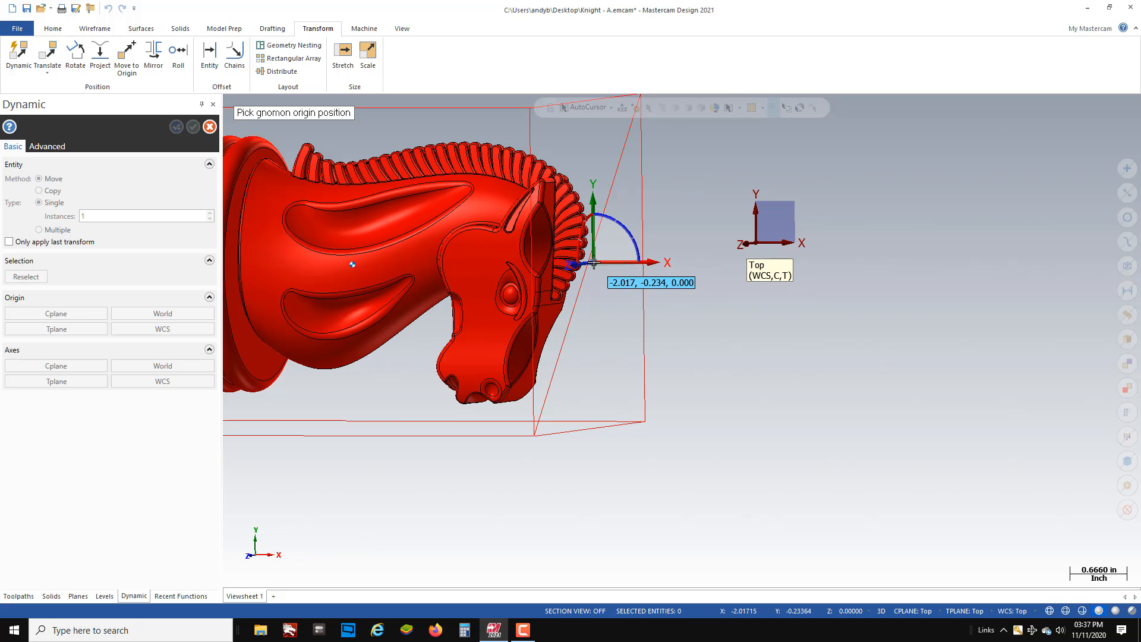
left_click(588, 268)
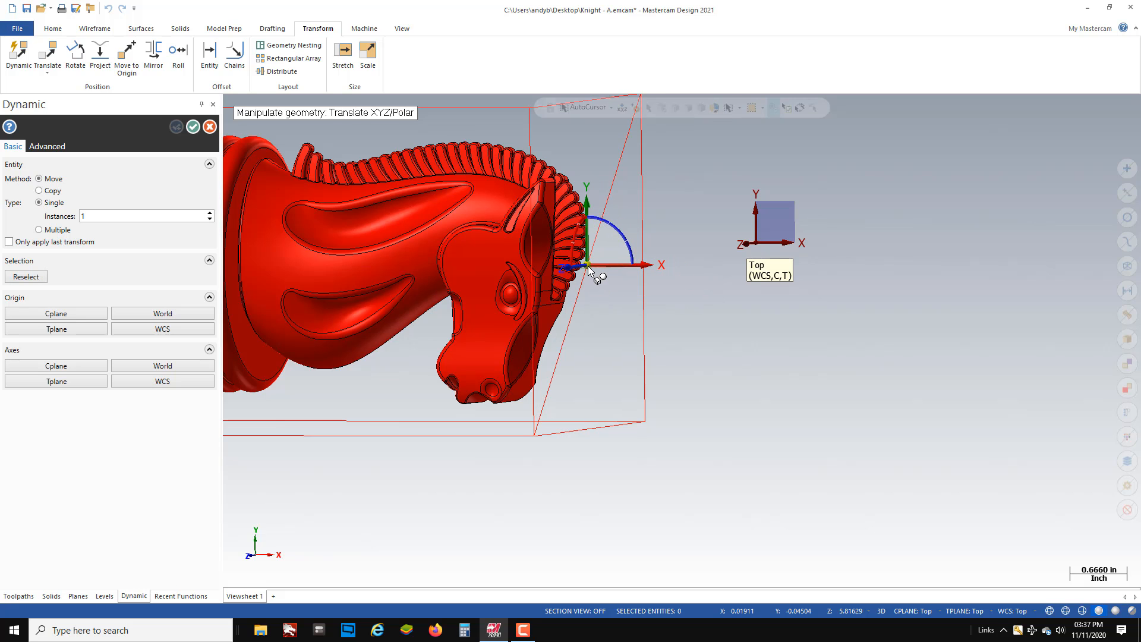
Step: Move the selected geometry from the diagonal's midpoint to the WCS origin, accept the transform and return to the Top view
left_click(589, 266)
left_click(754, 243)
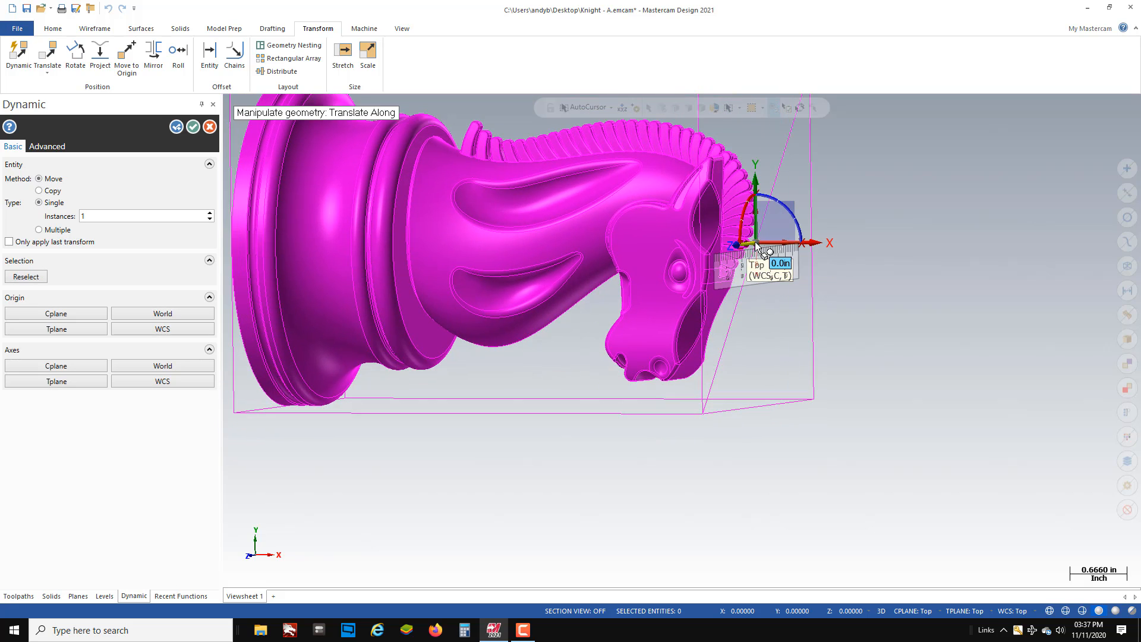
left_click(192, 127)
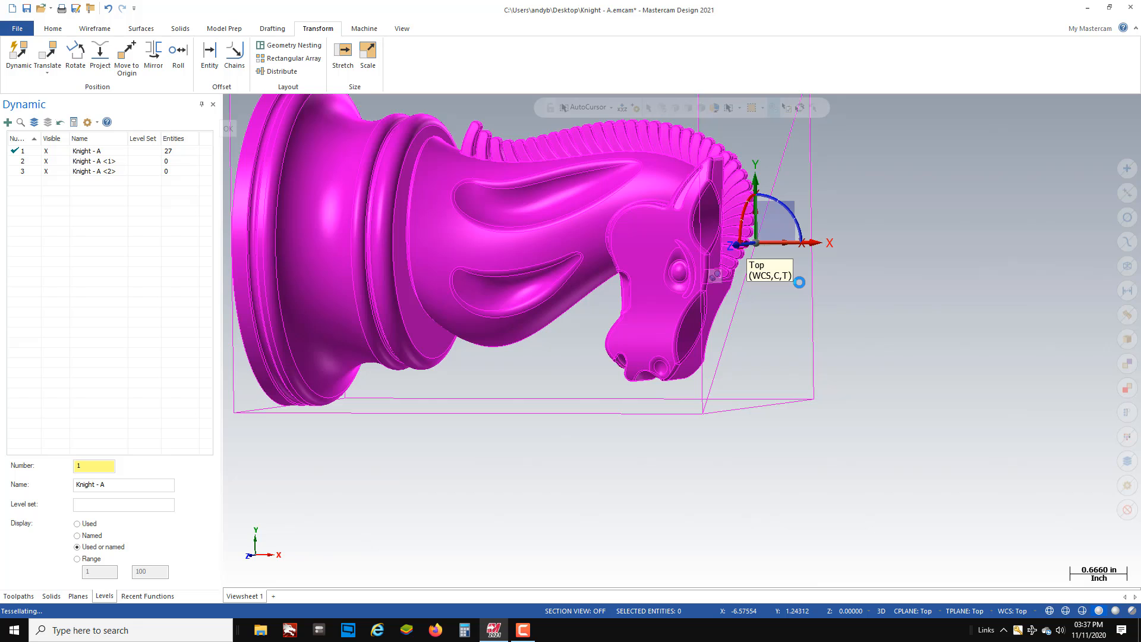
right_click(901, 265)
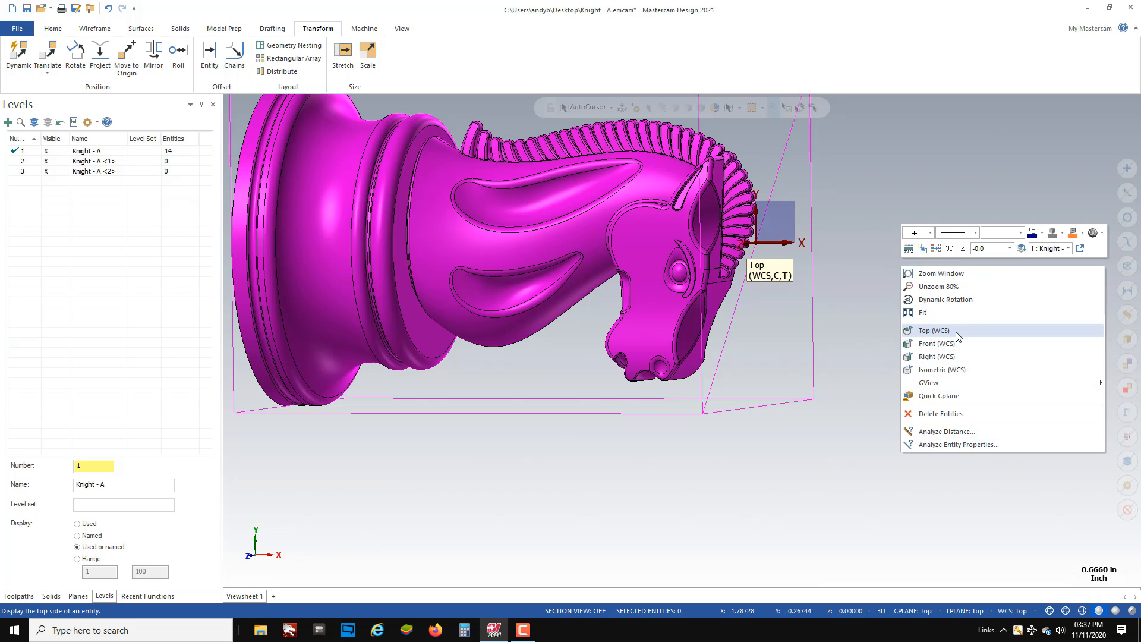
left_click(958, 338)
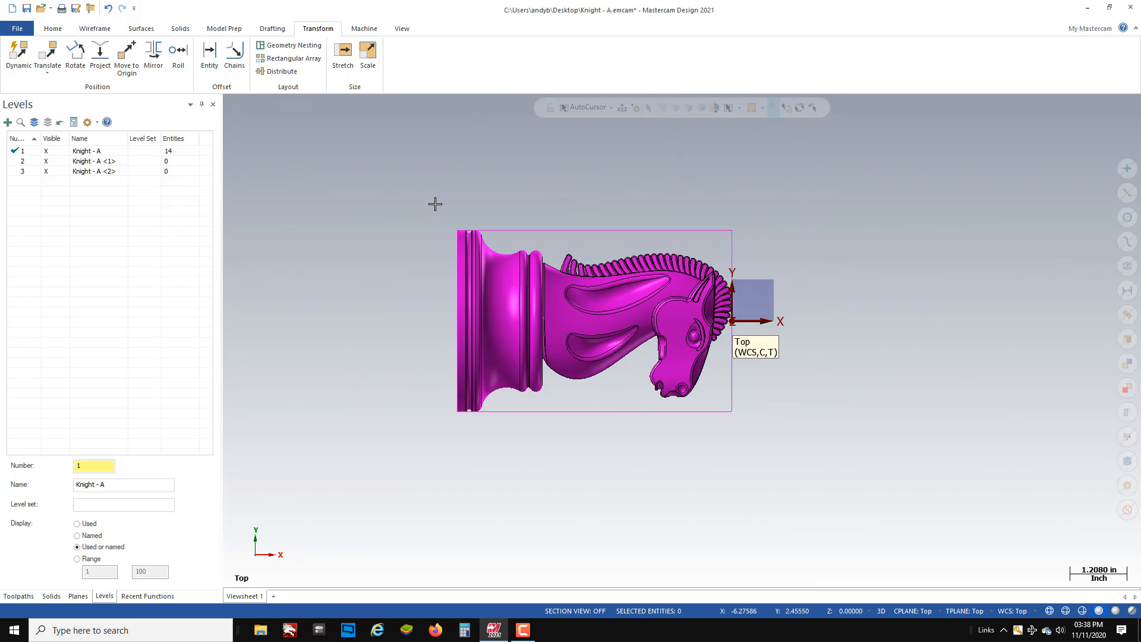
scroll(833, 215, "up", 1)
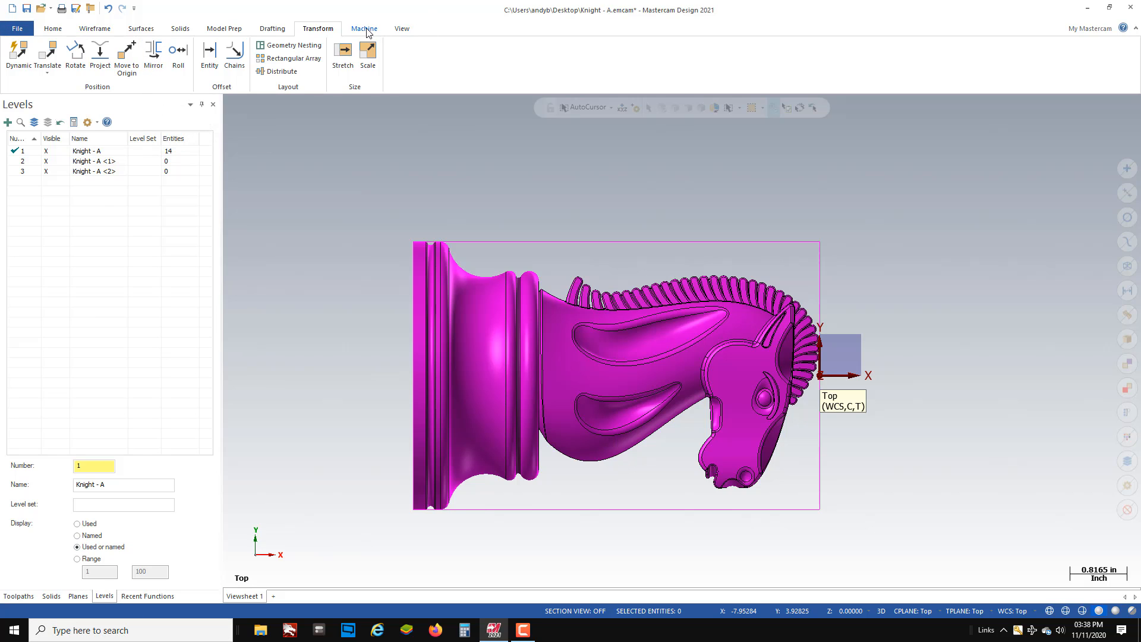
Step: Create a +D+Z lathe plane and make it the active graphics view, WCS, construction plane and tool plane
left_click(75, 596)
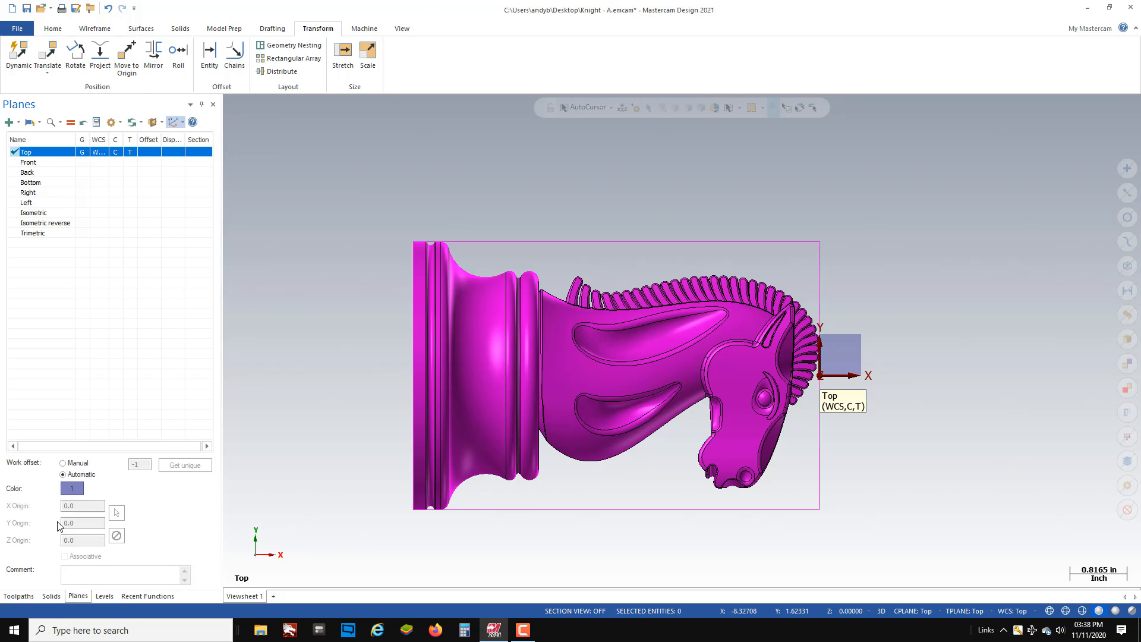
left_click(39, 123)
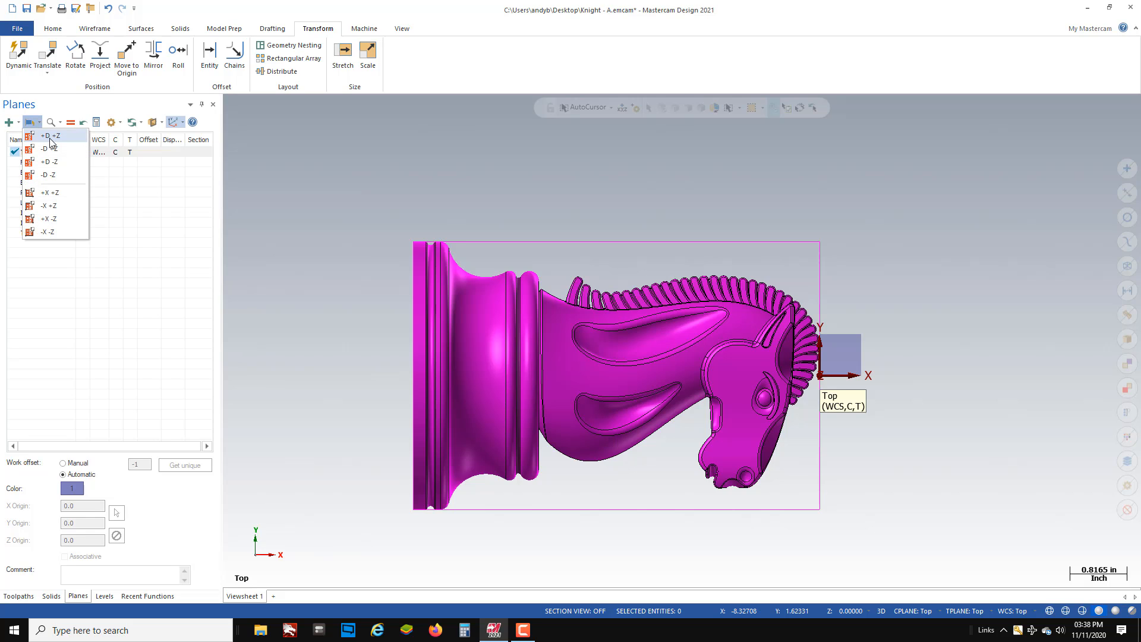
left_click(50, 138)
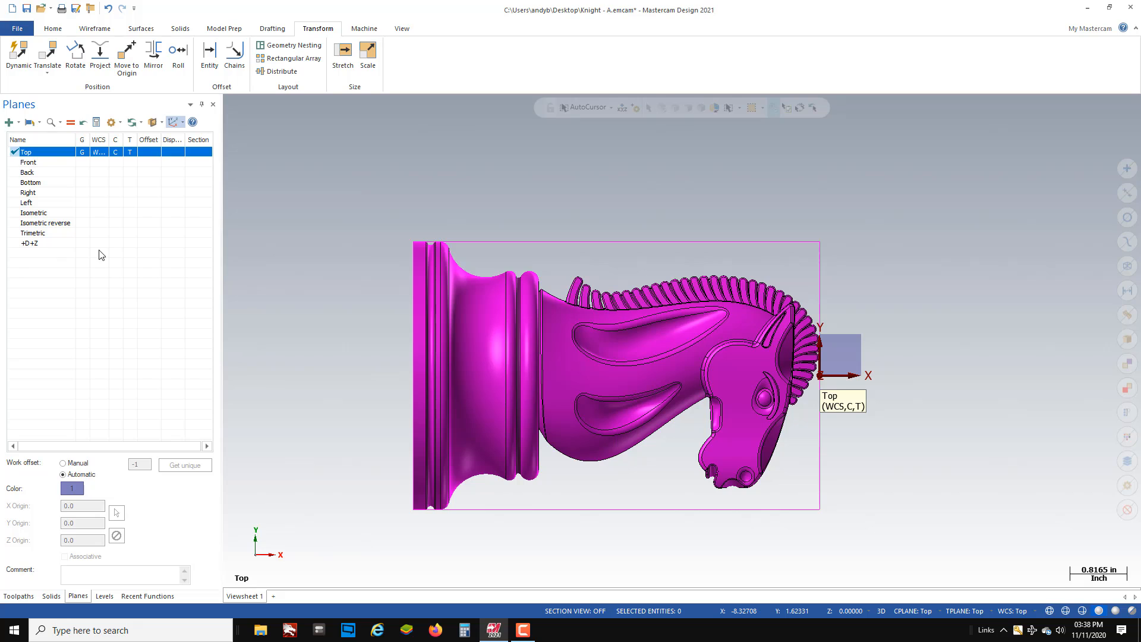
left_click(82, 245)
left_click(83, 244)
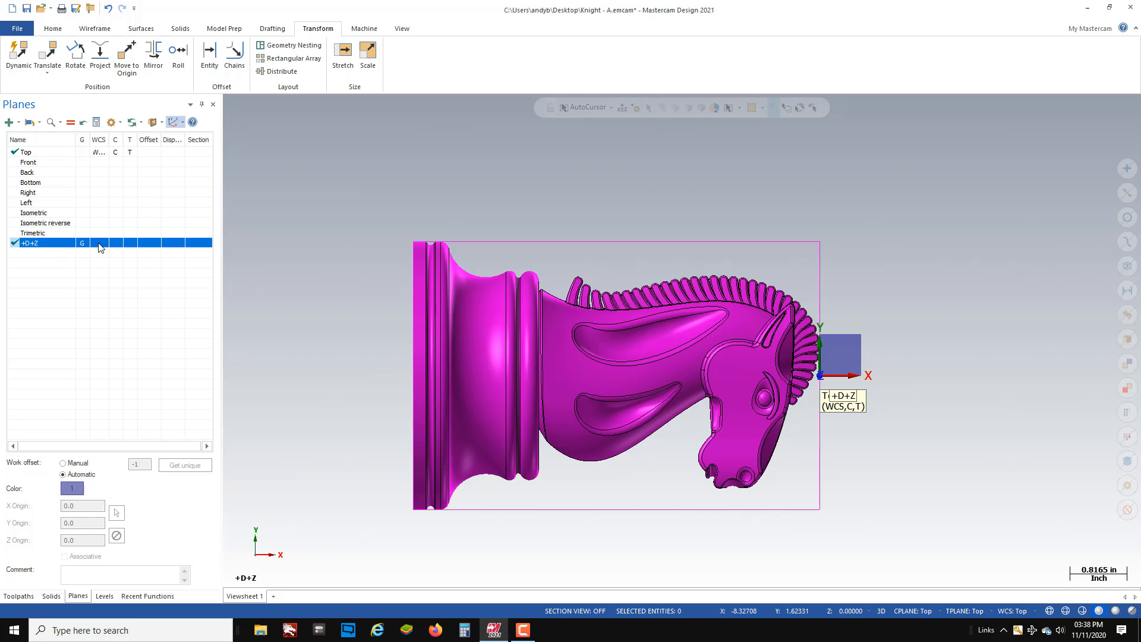
left_click(99, 243)
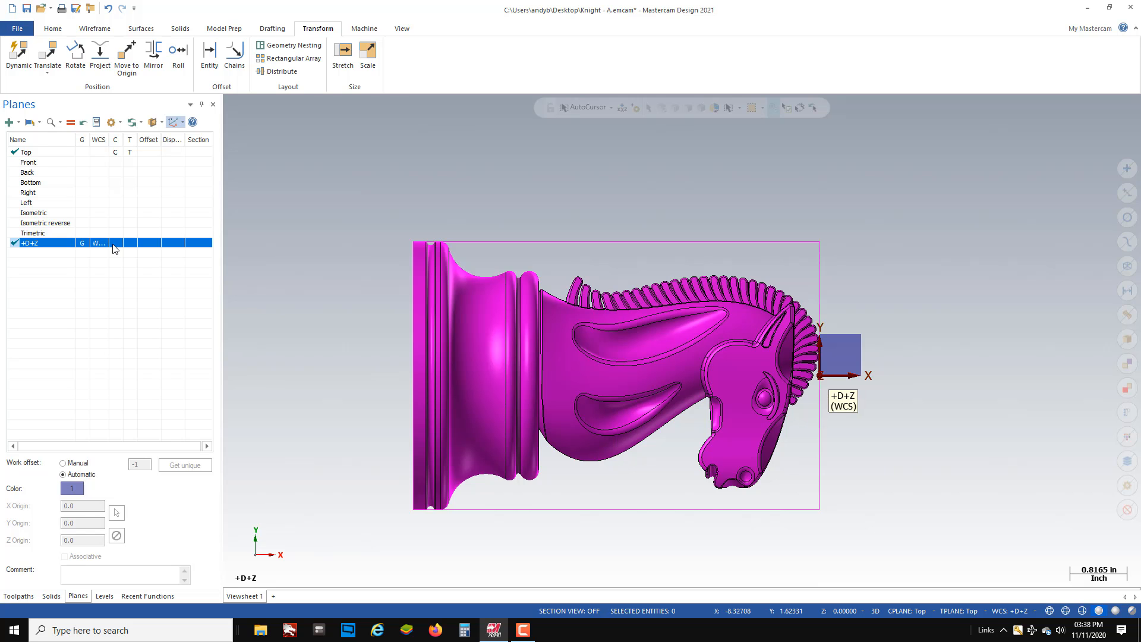
left_click(116, 245)
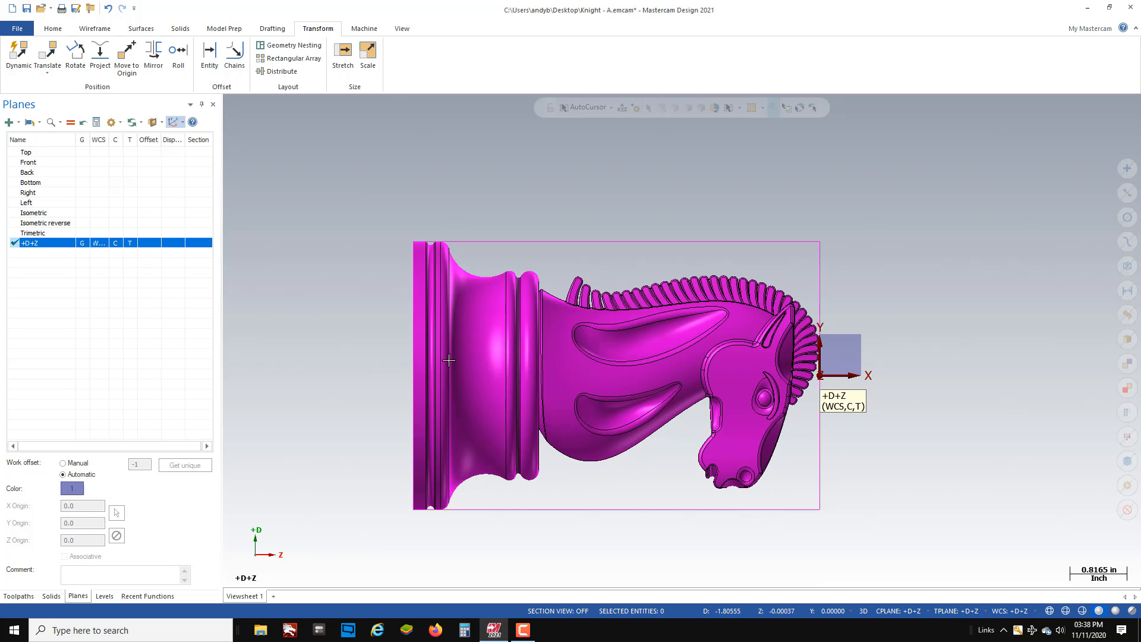
scroll(404, 276, "down", 3)
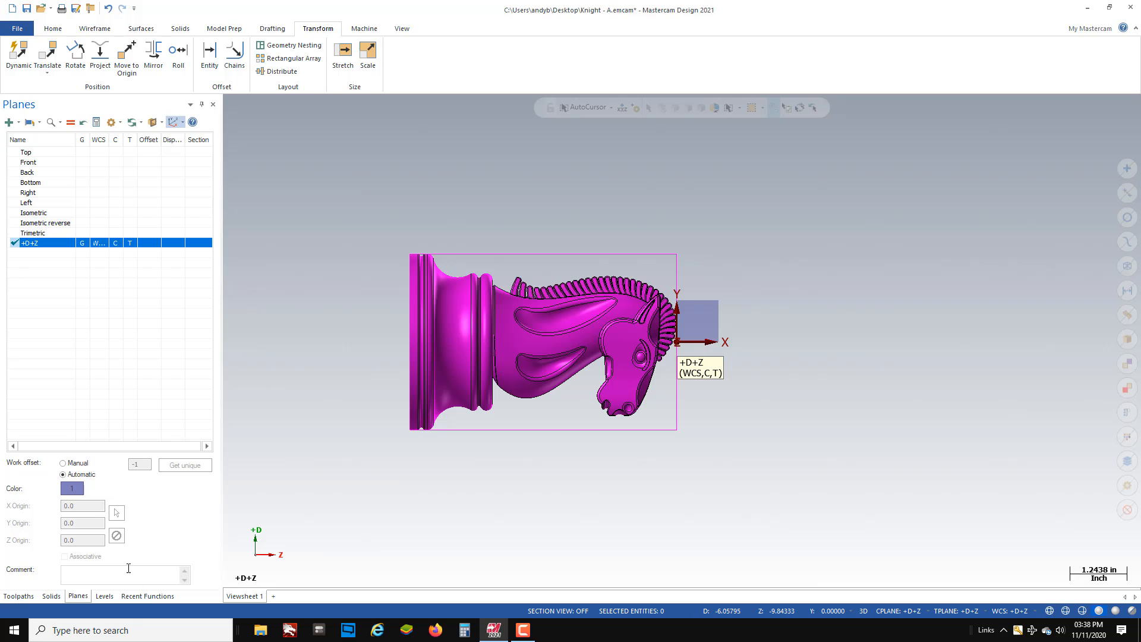
Step: Add a default lathe machine to the file
left_click(364, 29)
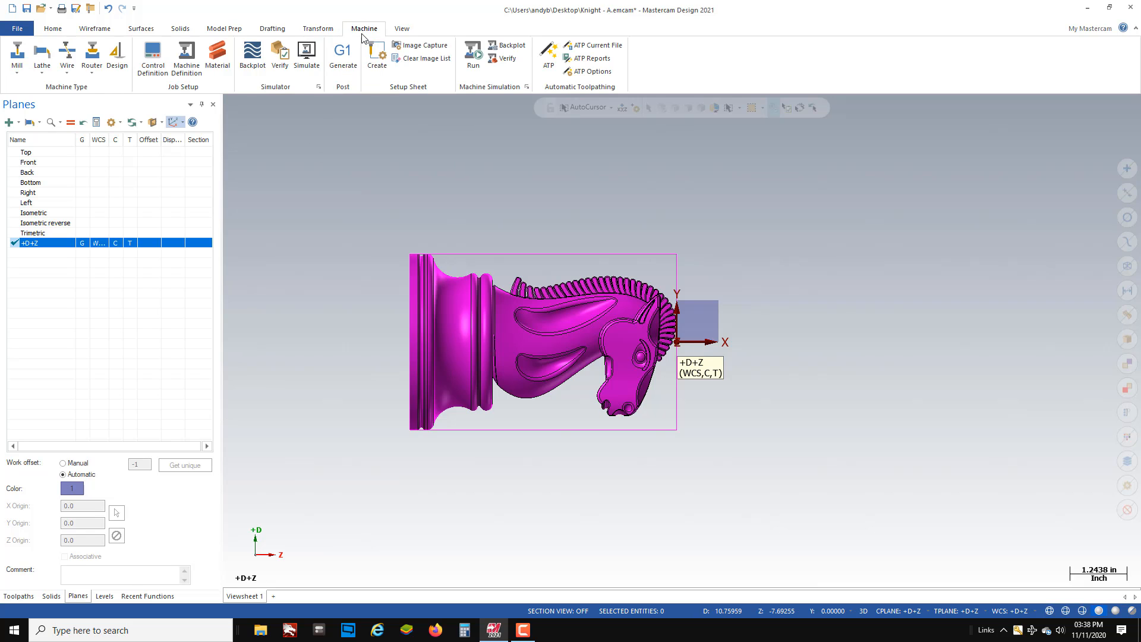
left_click(42, 62)
left_click(57, 87)
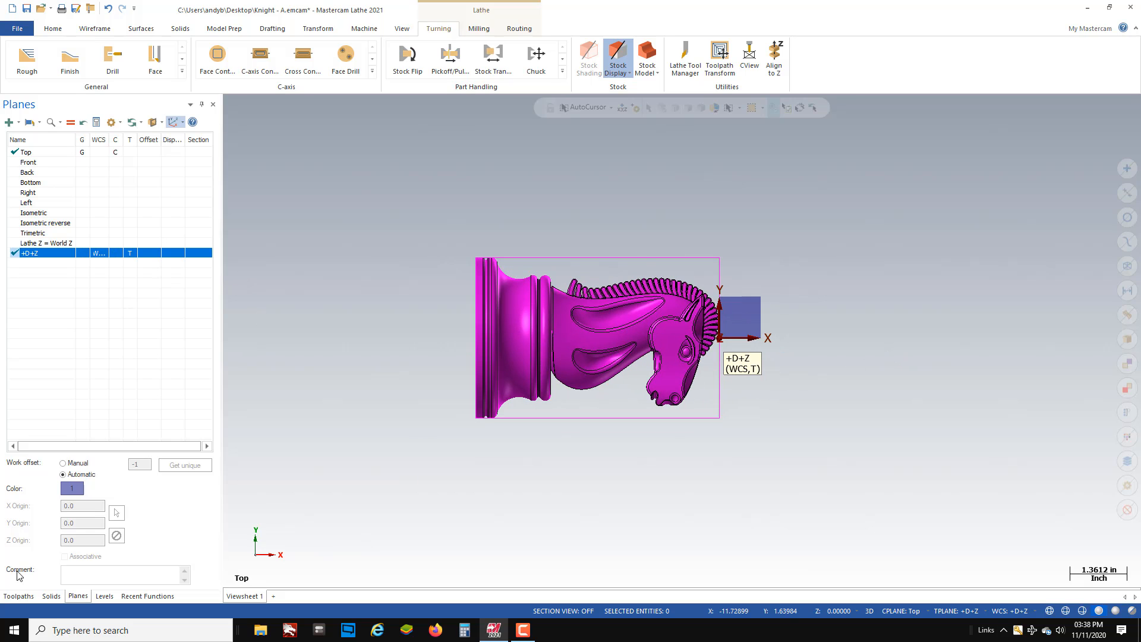
Step: Define the left spindle stock in the lathe's stock setup as a cylinder with 1.0 in OD and 5.0 in length
left_click(18, 596)
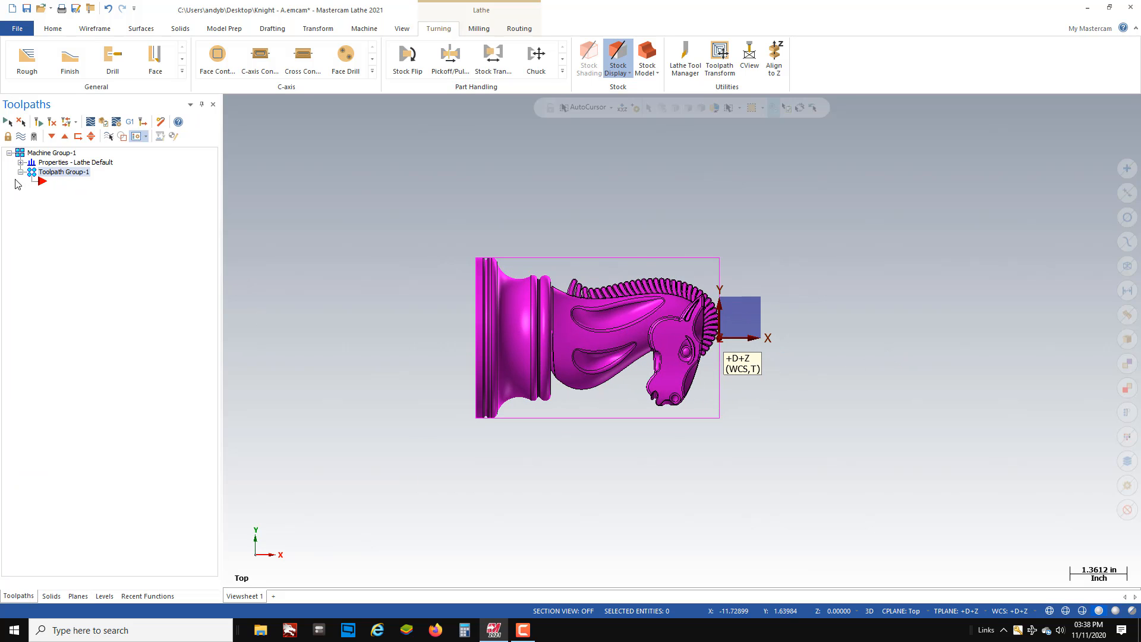
left_click(21, 162)
double_click(82, 195)
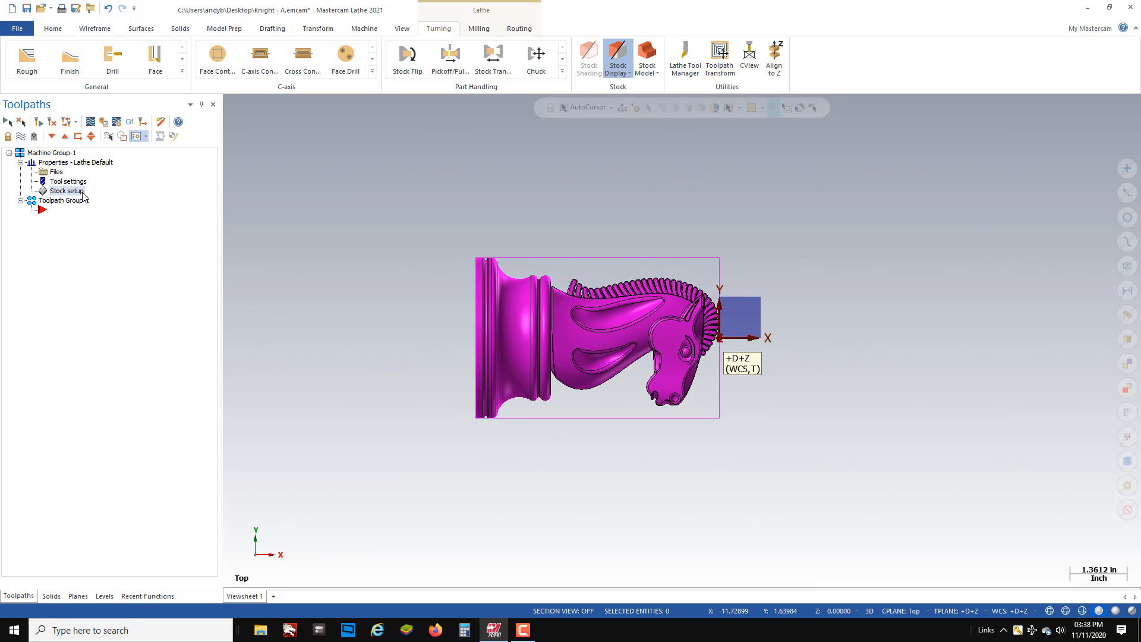
left_click(217, 231)
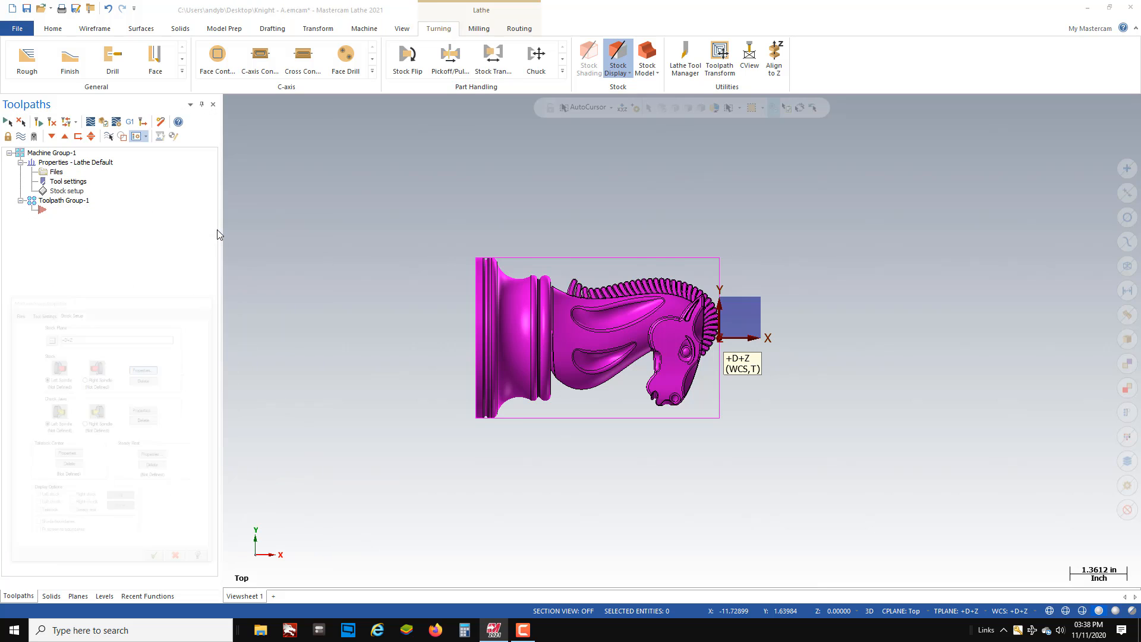
type("1")
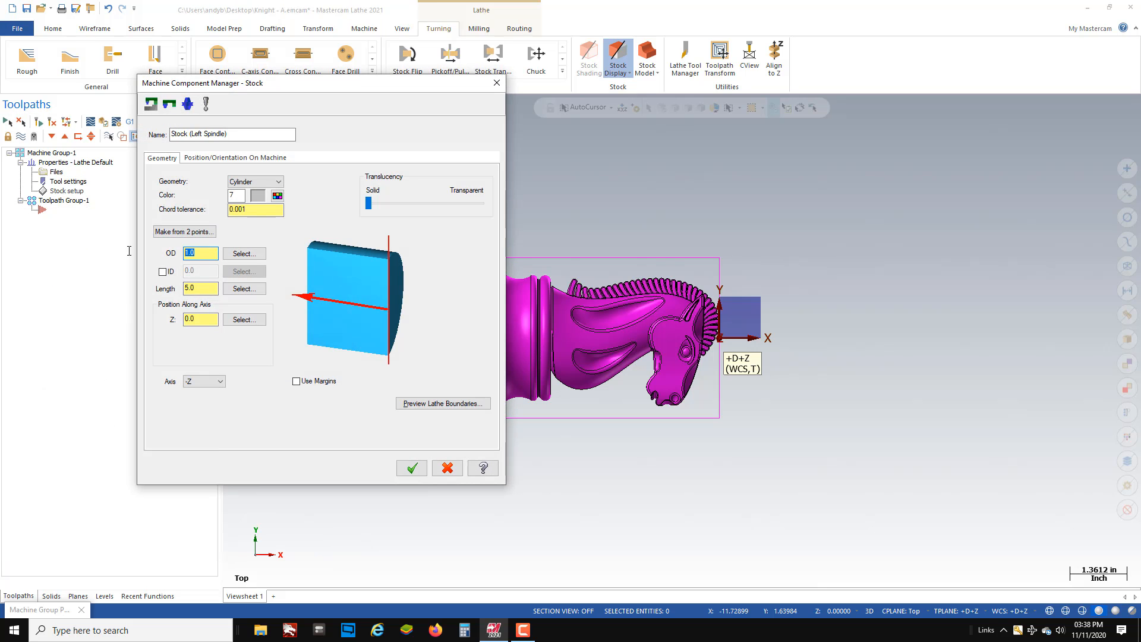
left_click_drag(197, 252, 129, 250)
left_click_drag(198, 288, 88, 285)
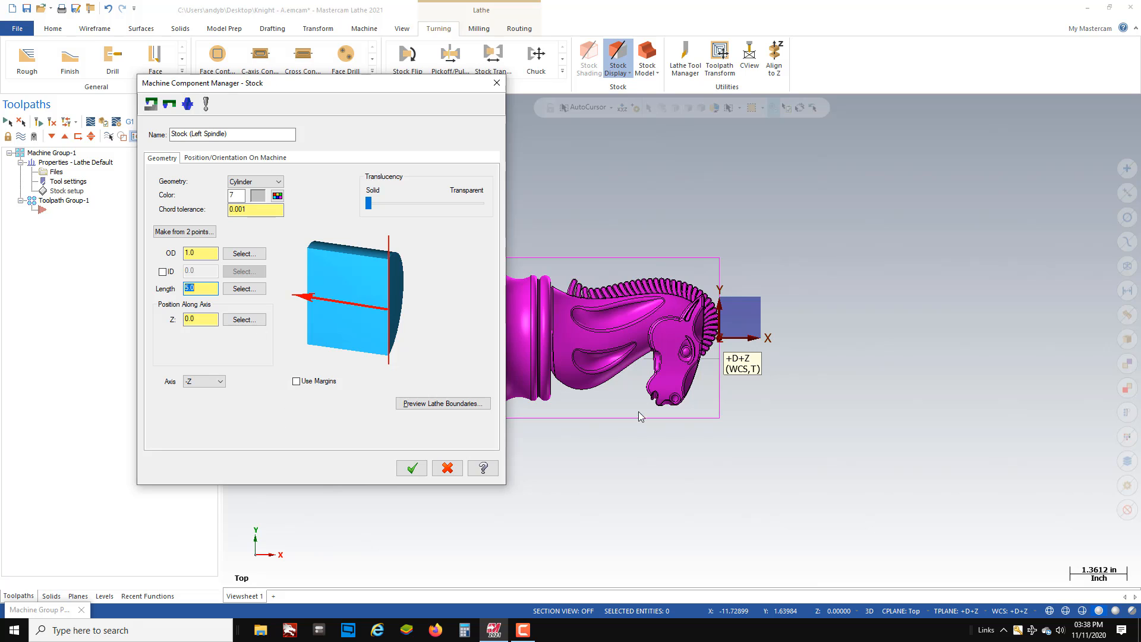
left_click(411, 468)
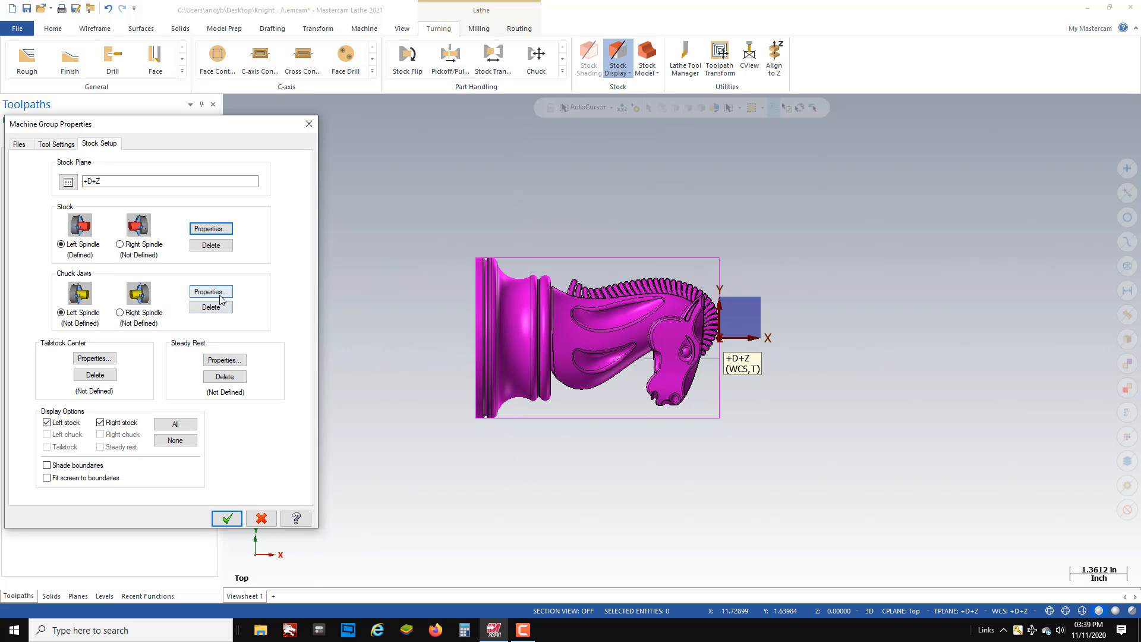
Step: Define the left spindle chuck jaws with a user-defined clamping diameter of 1.0 and accept the stock setup
left_click(218, 292)
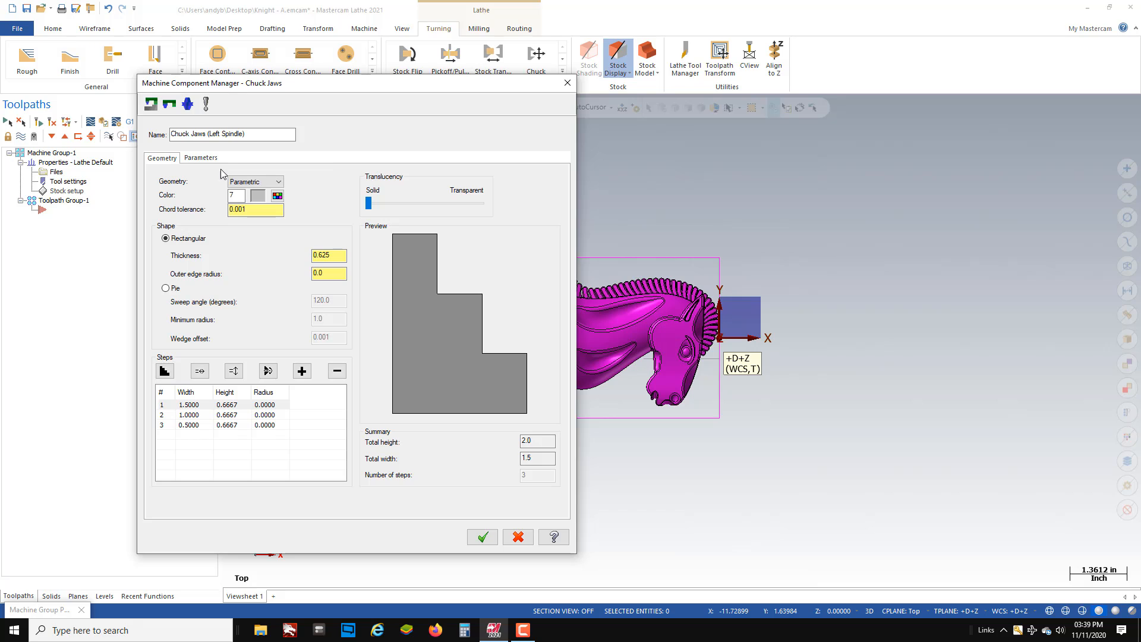
left_click(202, 158)
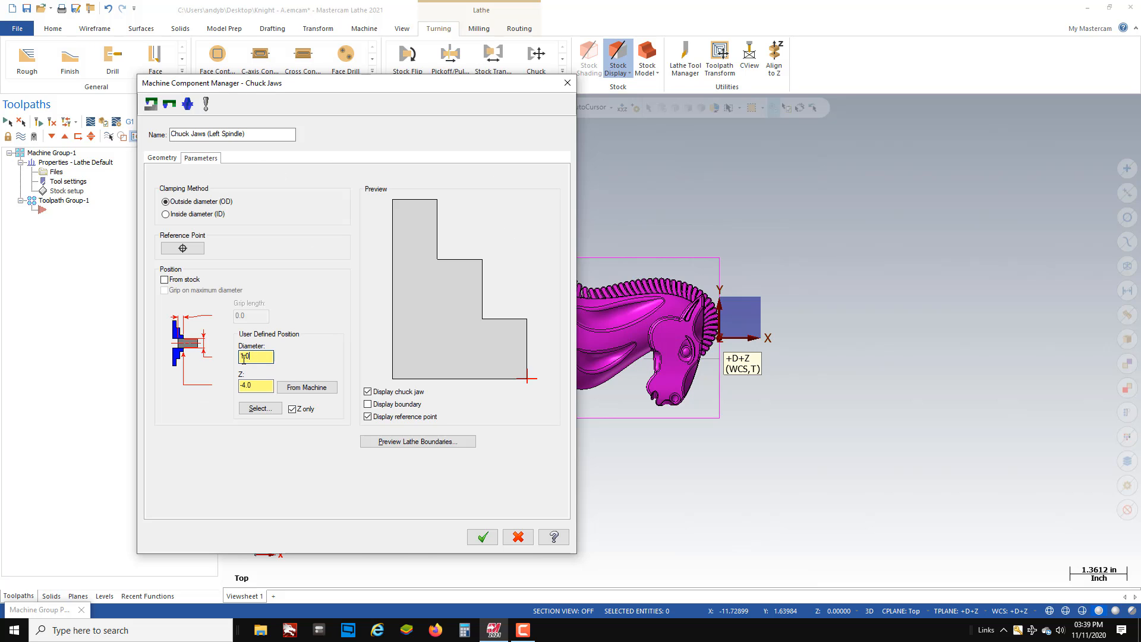
left_click_drag(250, 357, 219, 359)
type("1")
key("Tab")
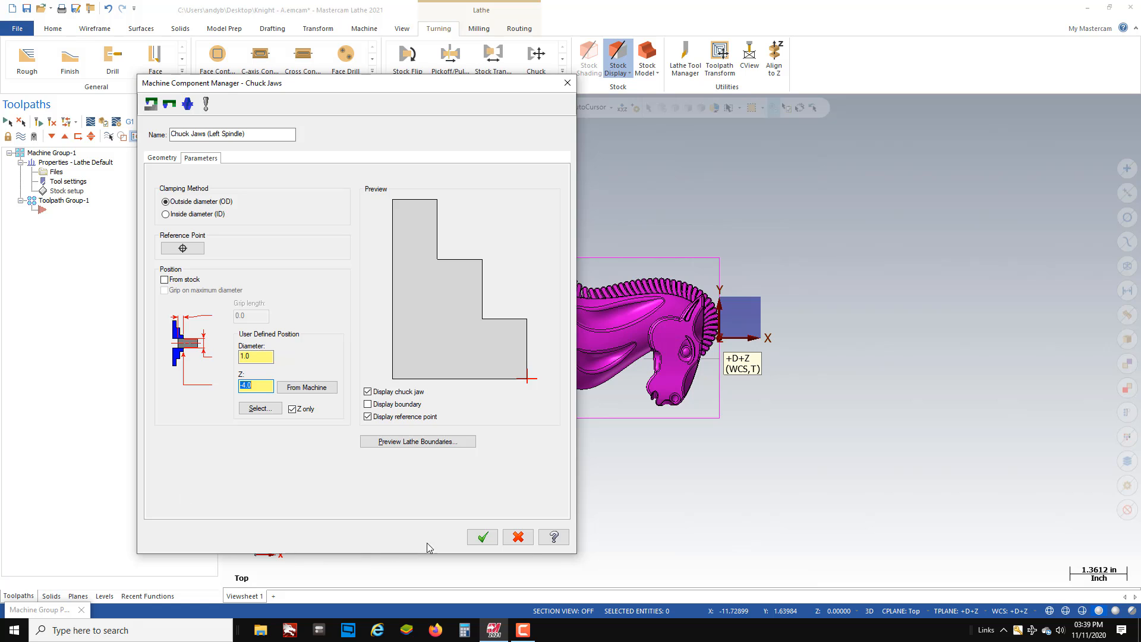
left_click(481, 540)
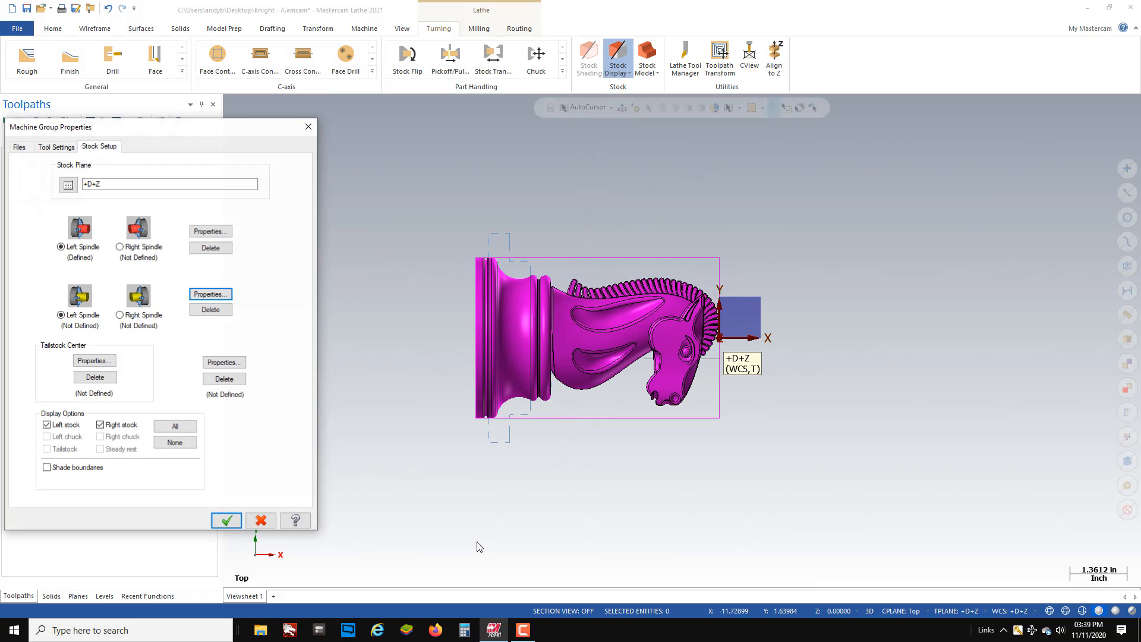
left_click(226, 521)
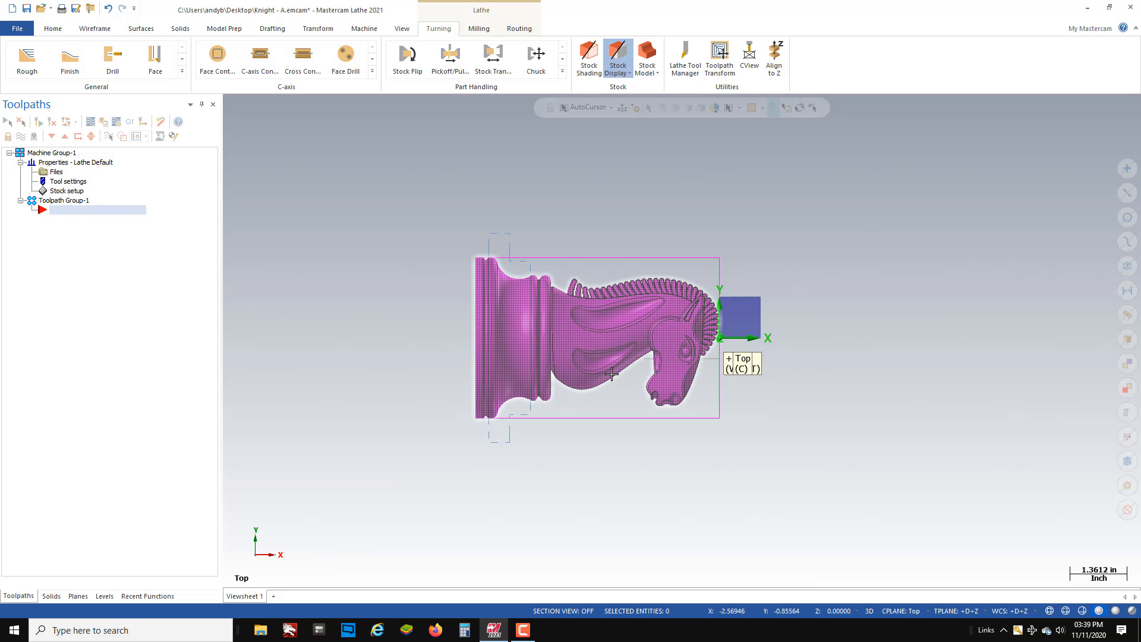
Step: Start the Scale transform on the whole knight together with its bounding box
scroll(612, 374, "up", 9)
scroll(738, 315, "down", 7)
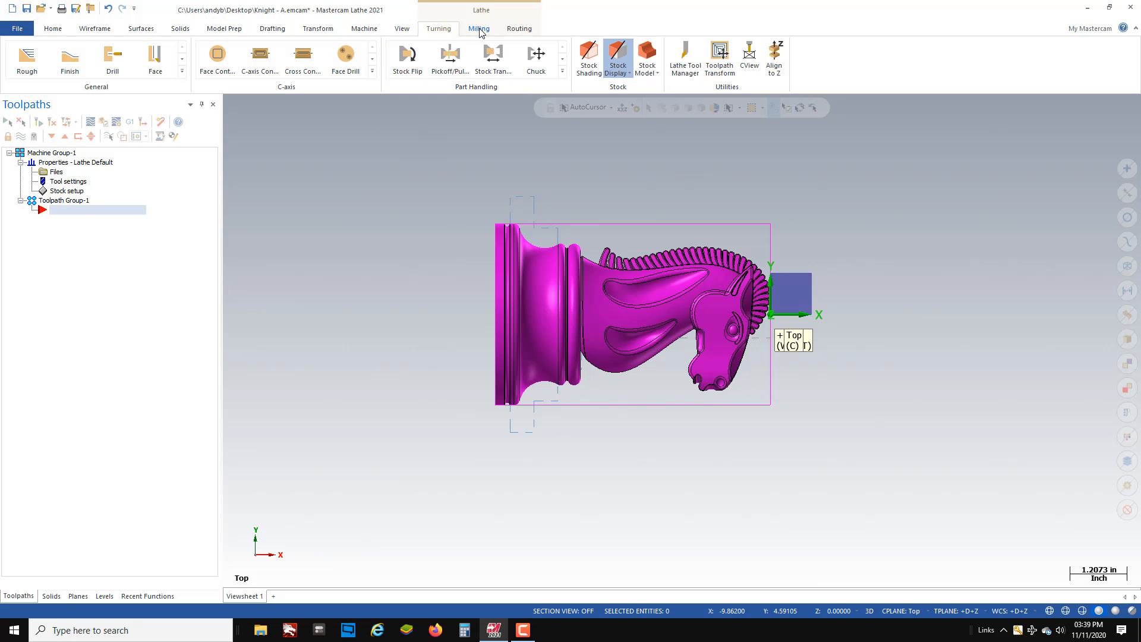
left_click(310, 33)
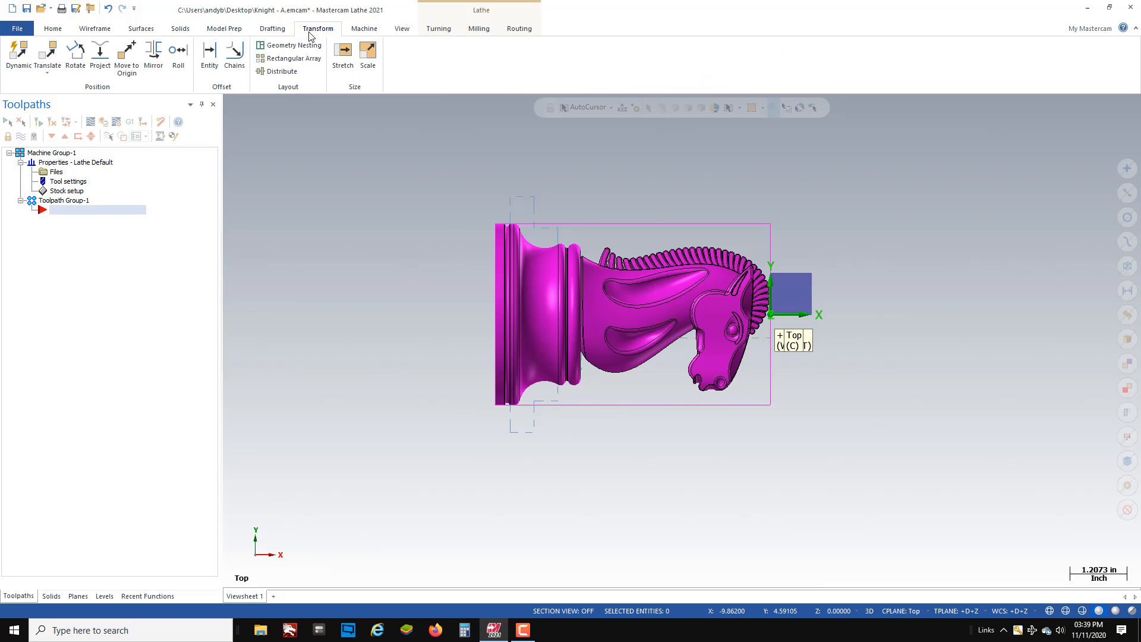
left_click(368, 52)
left_click_drag(441, 189, 879, 479)
left_click(643, 132)
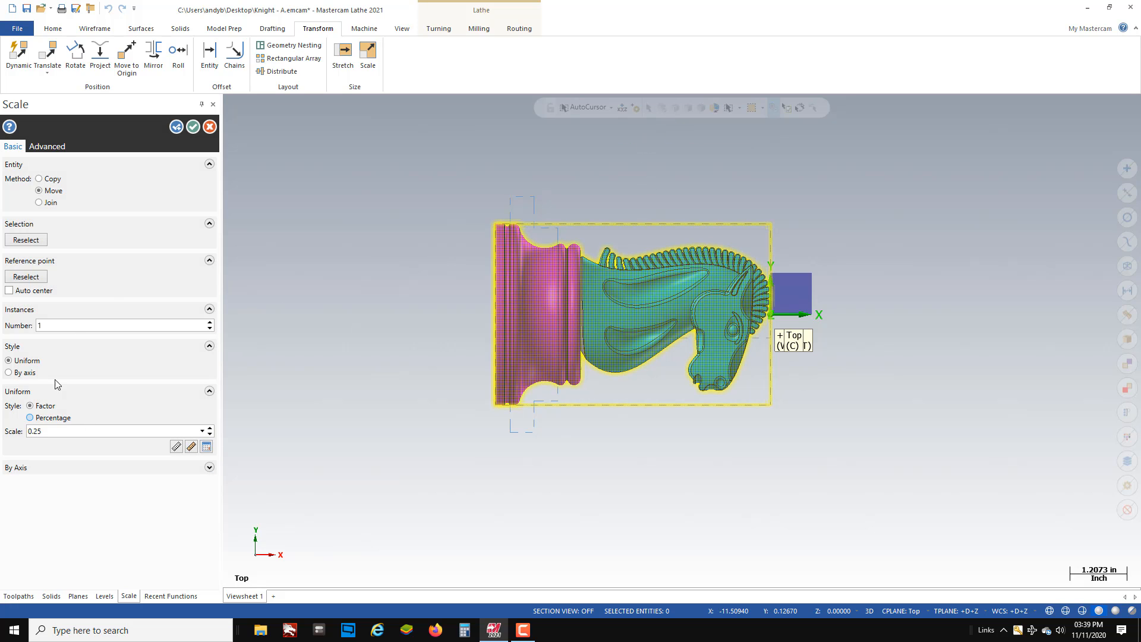
Step: Try automatic centering and other uniform scale factors, including 0.85, 0.75 and 0.15, on the selected knight geometry
left_click(9, 290)
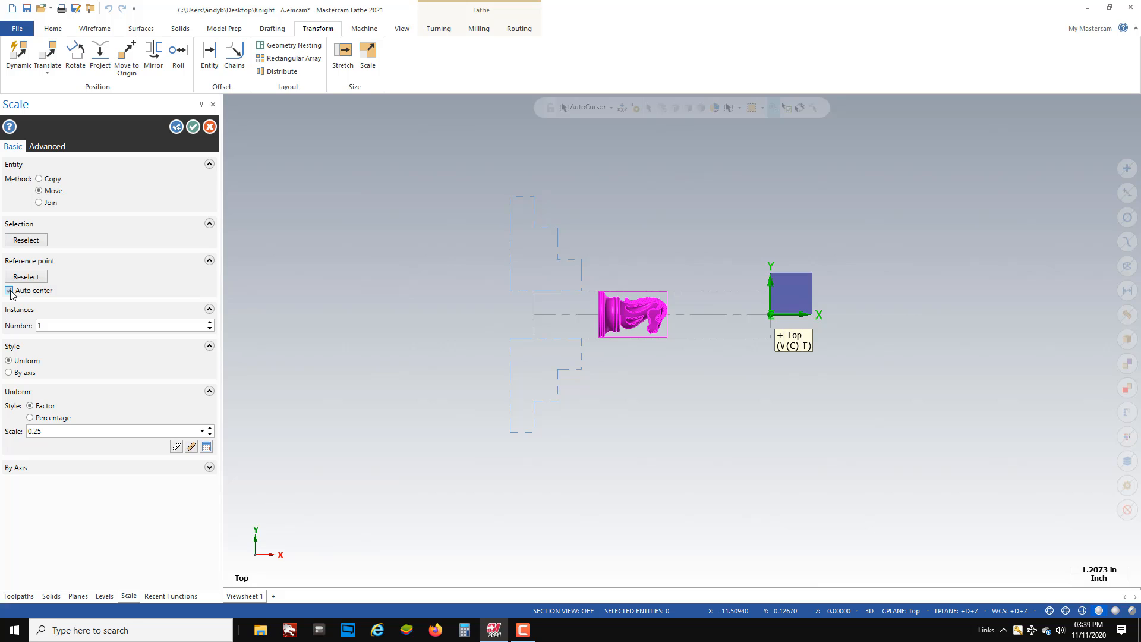
left_click(9, 291)
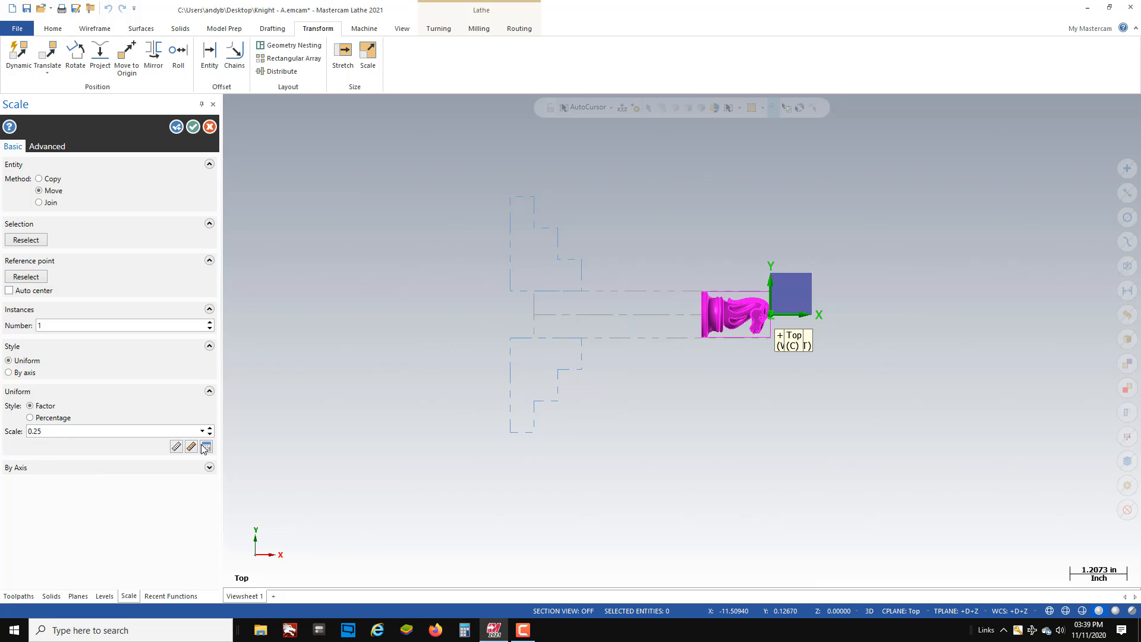
left_click(209, 429)
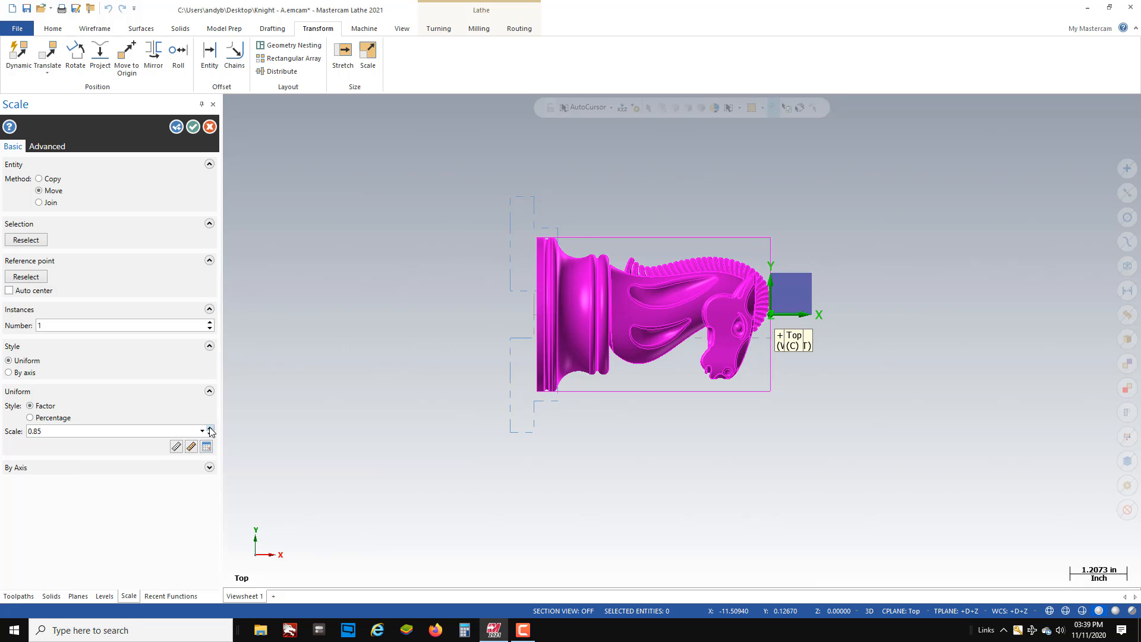
left_click(210, 434)
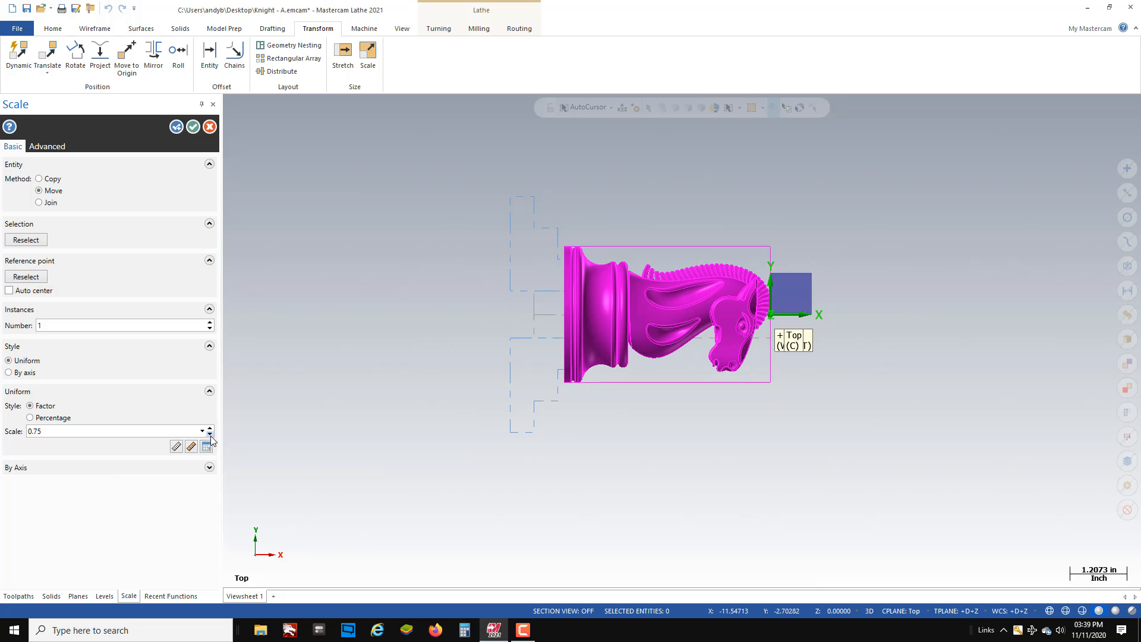
left_click(210, 434)
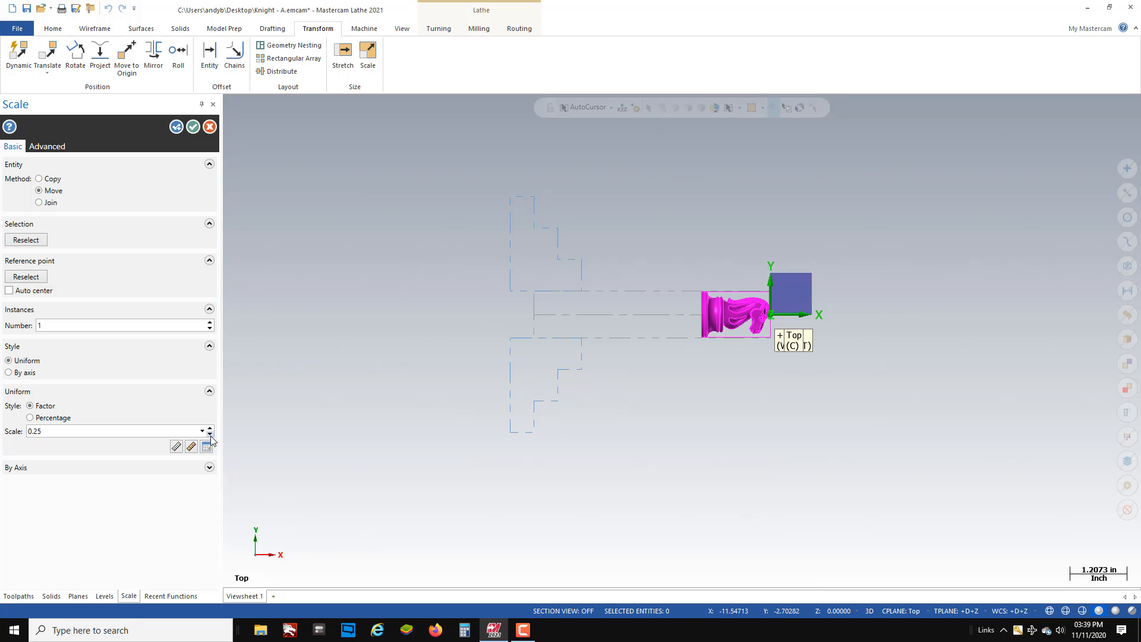
left_click(210, 435)
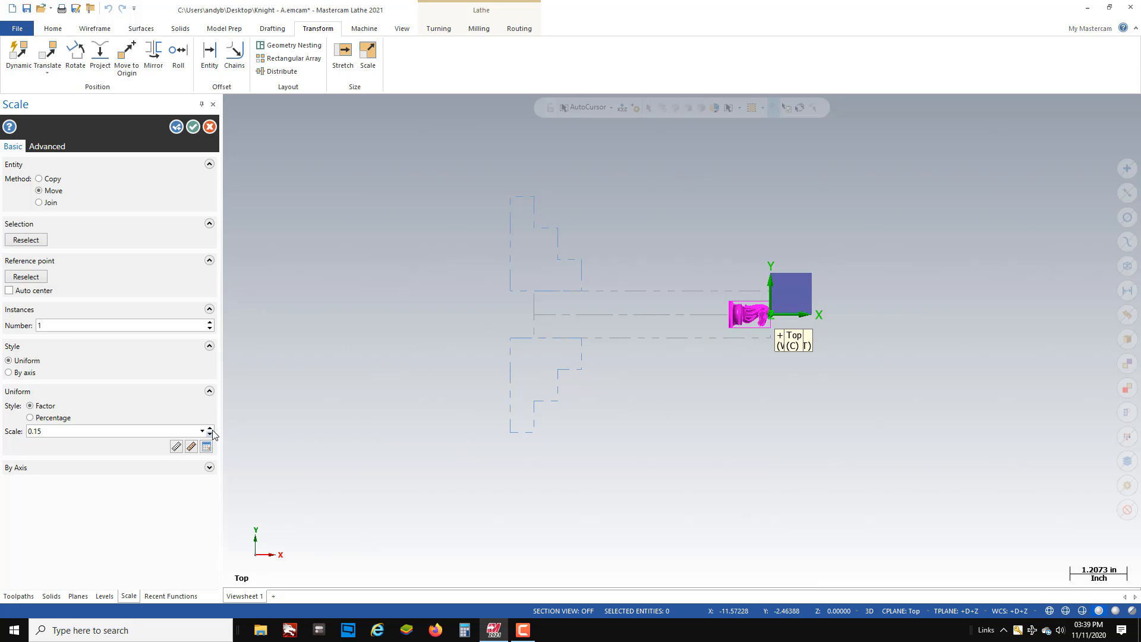
left_click(210, 427)
Step: Accept the uniform scale at a factor of 0.25 without auto centering and return to the Top view
scroll(790, 303, "up", 5)
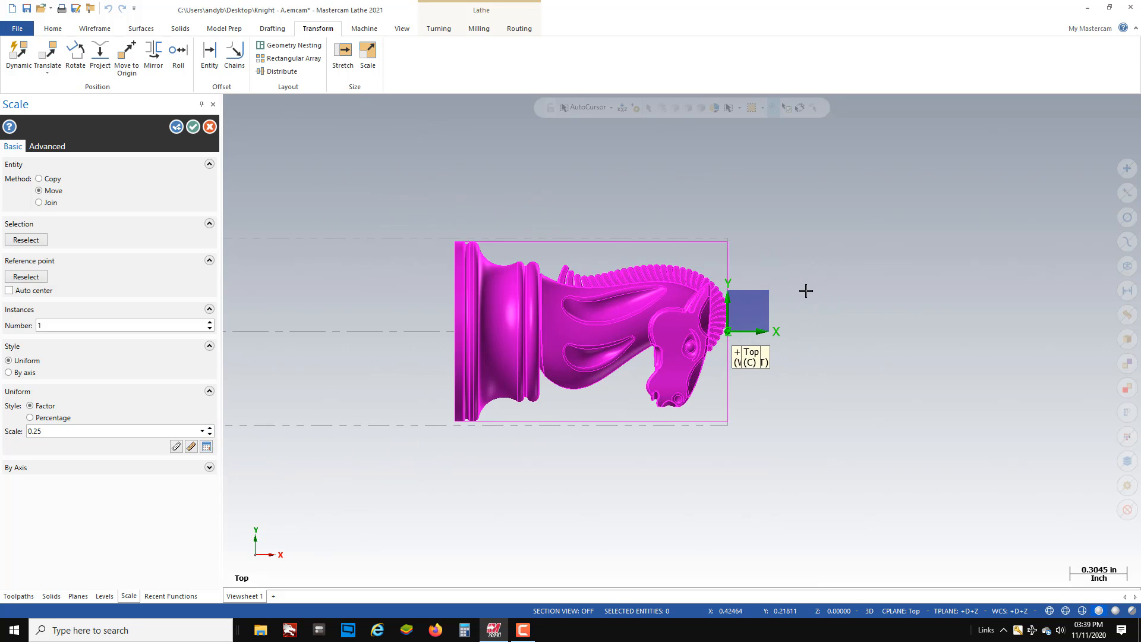
scroll(806, 291, "up", 1)
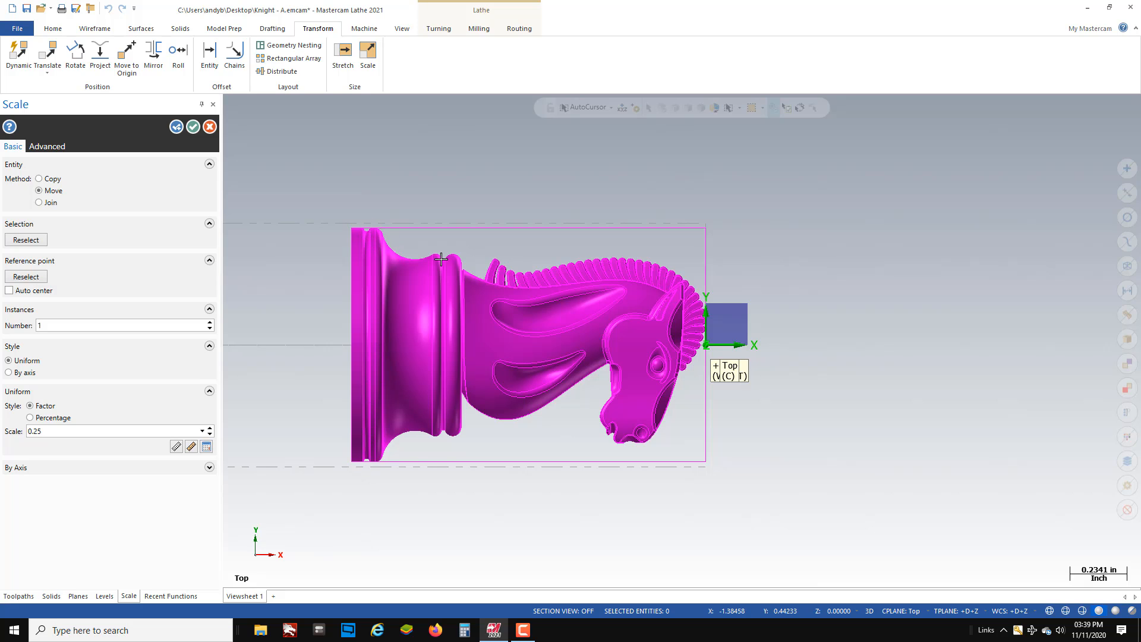
scroll(773, 292, "down", 1)
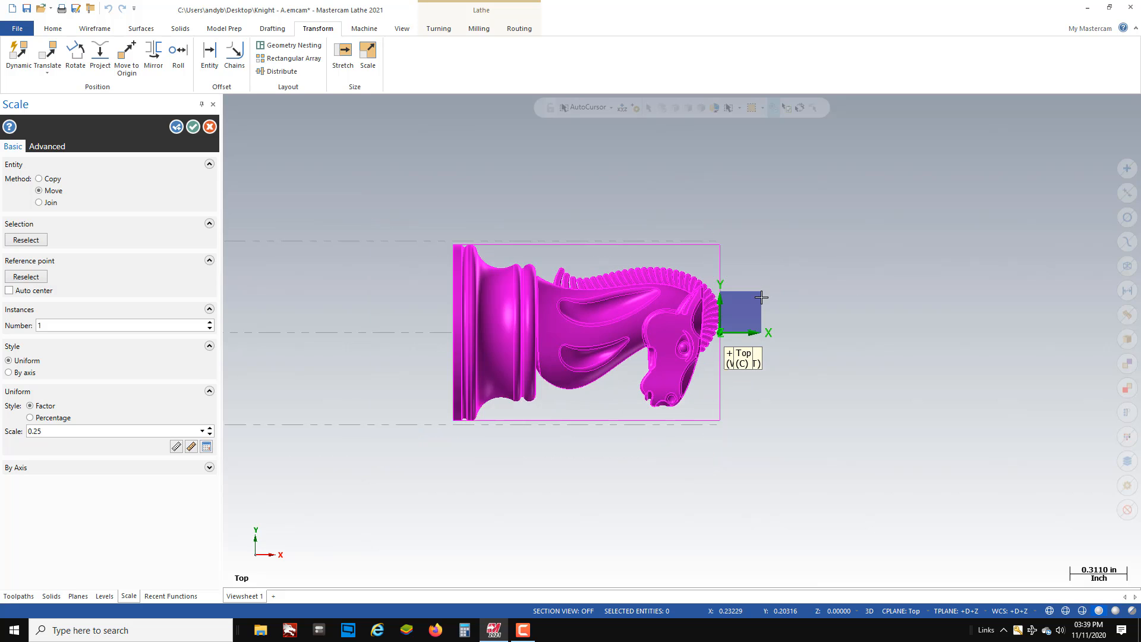
left_click(195, 128)
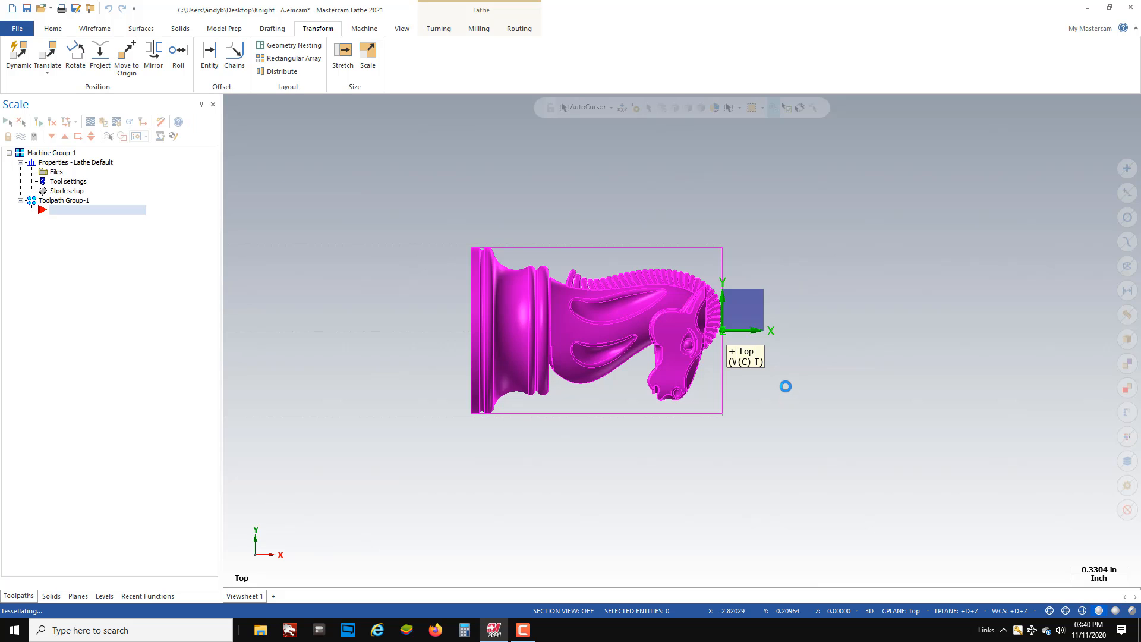
scroll(808, 323, "up", 1)
middle_click_drag(808, 324, 787, 315)
right_click(960, 237)
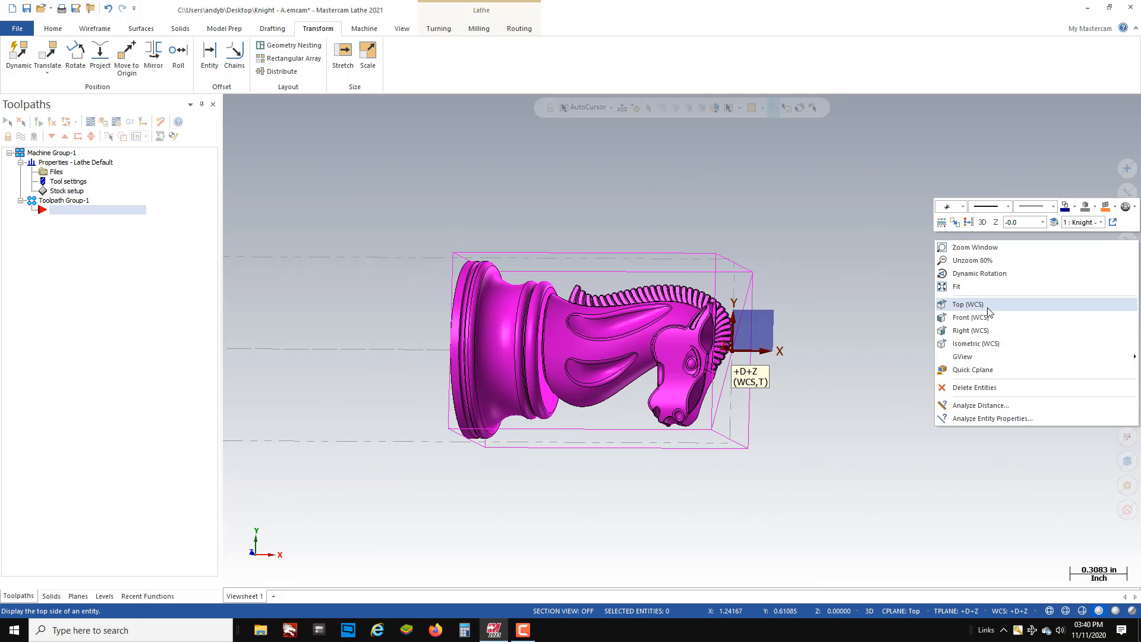
left_click(987, 308)
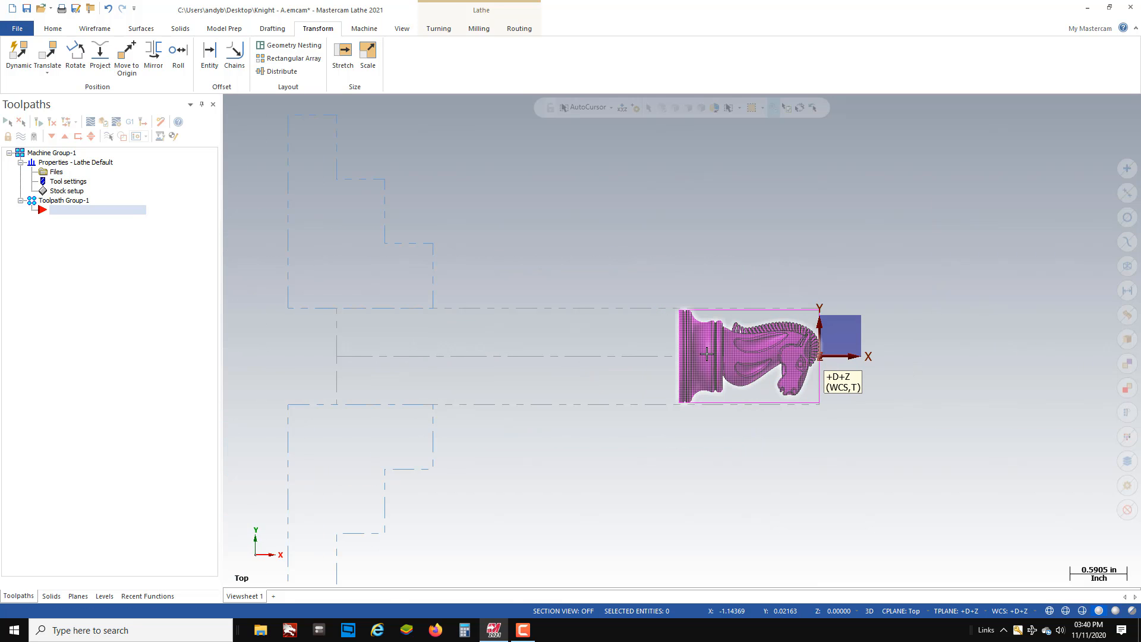
scroll(982, 396, "up", 2)
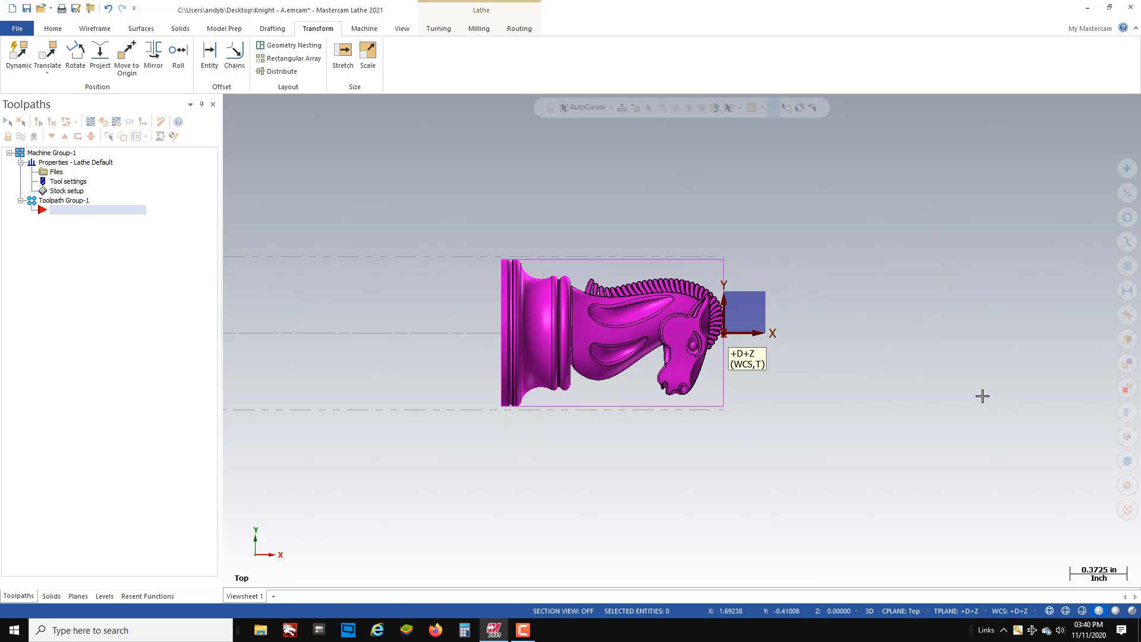
scroll(982, 396, "up", 1)
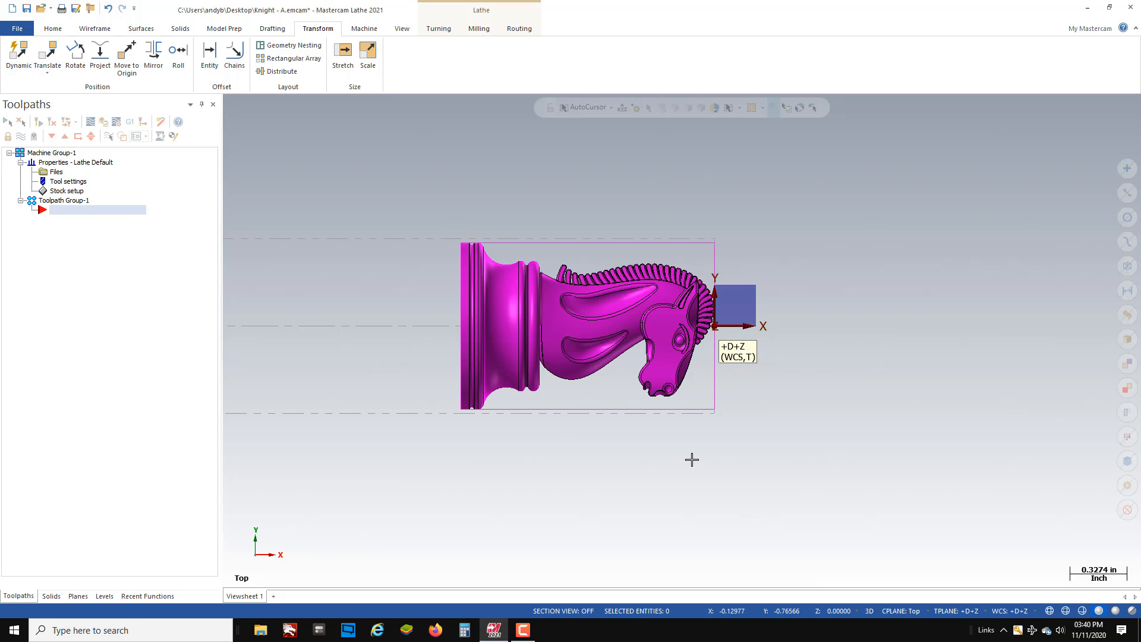
scroll(868, 413, "down", 1)
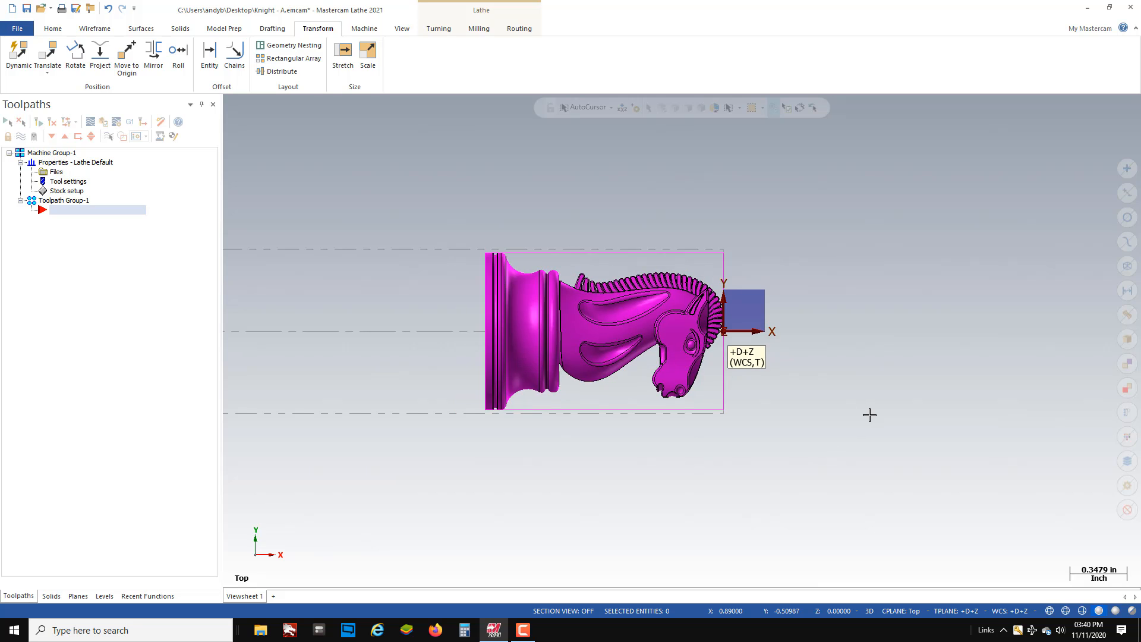
Step: Select the knight and its bounding box for a second Scale transform, using the By axis style
left_click(370, 56)
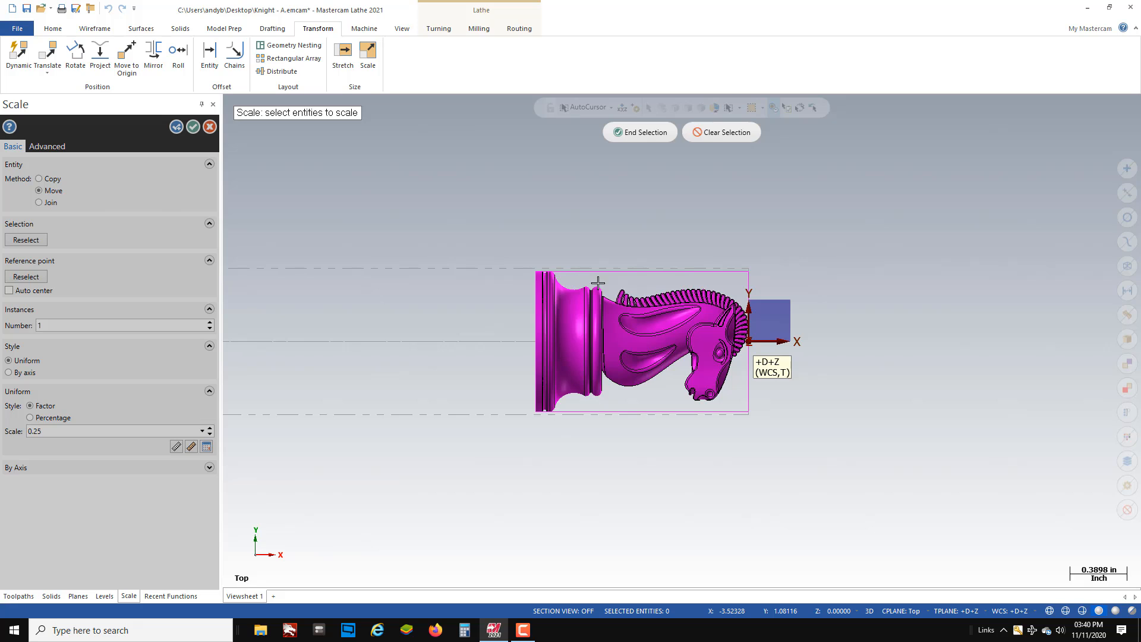
left_click_drag(447, 230, 879, 523)
left_click(640, 132)
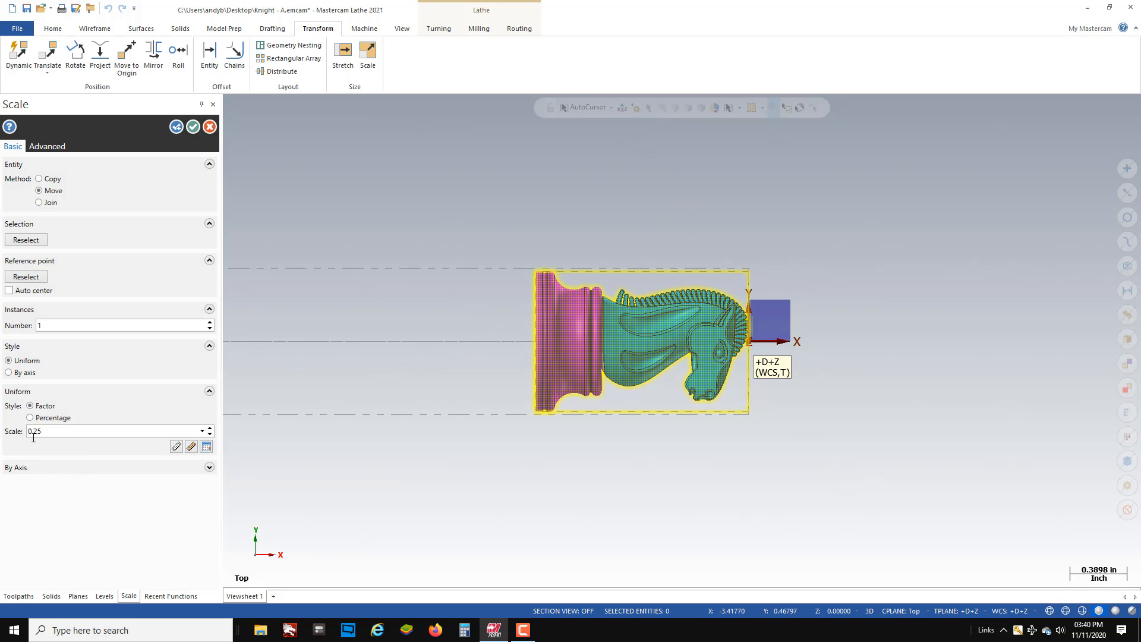
left_click(8, 372)
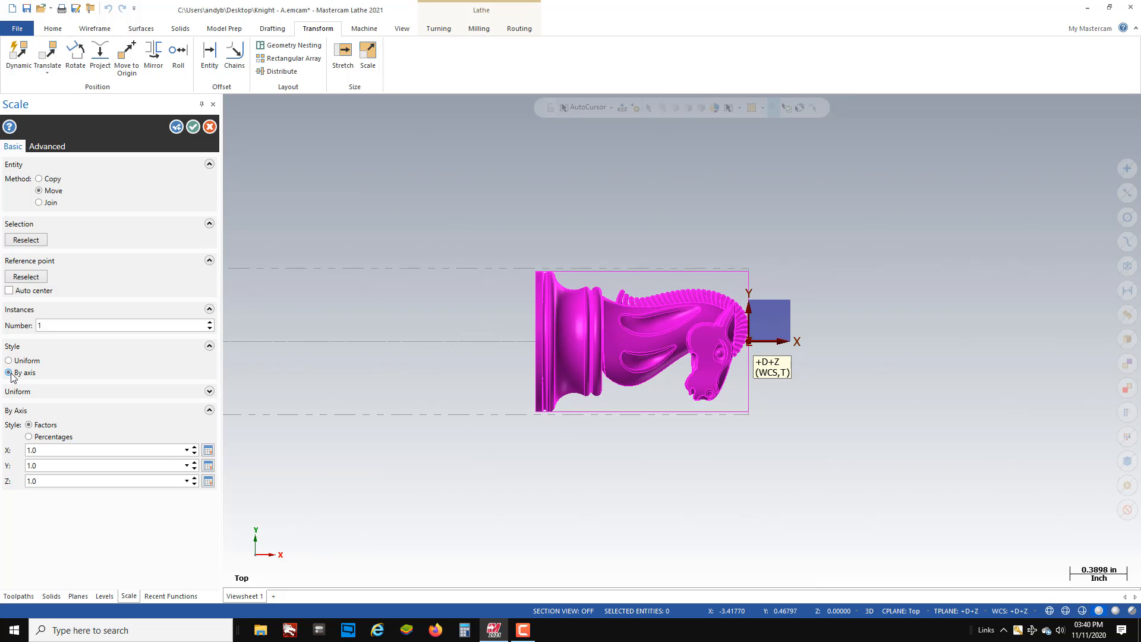
Step: Set the X-axis scale factor to 1.6 to lengthen the knight along the stock, and check its fit
left_click(195, 447)
left_click(195, 447)
left_click(195, 447)
left_click(195, 447)
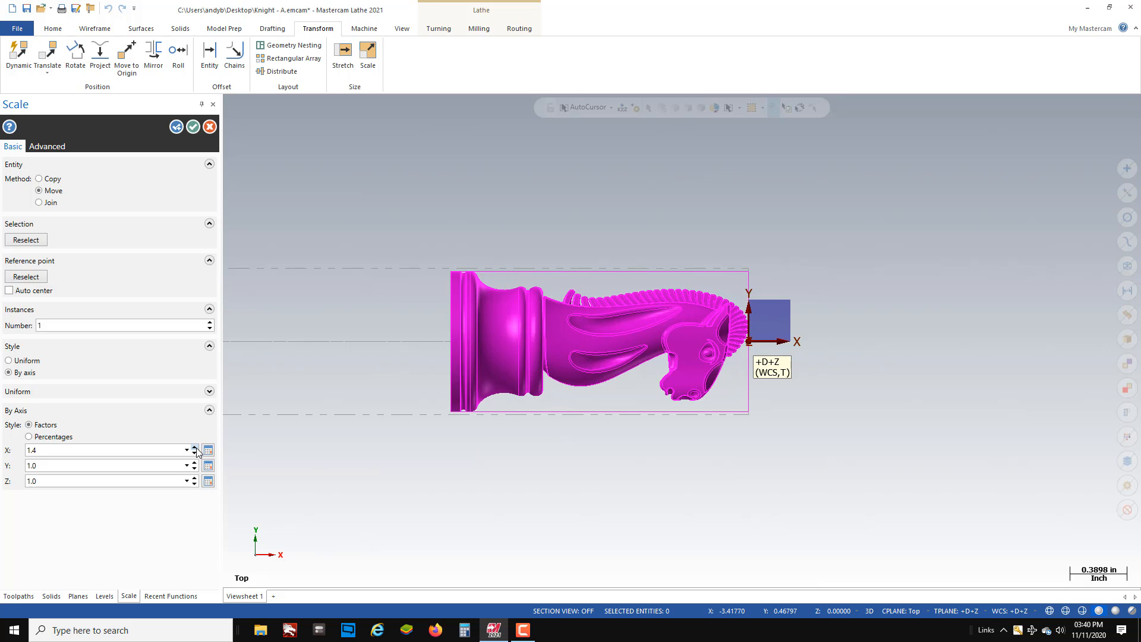
left_click(195, 447)
left_click(195, 447)
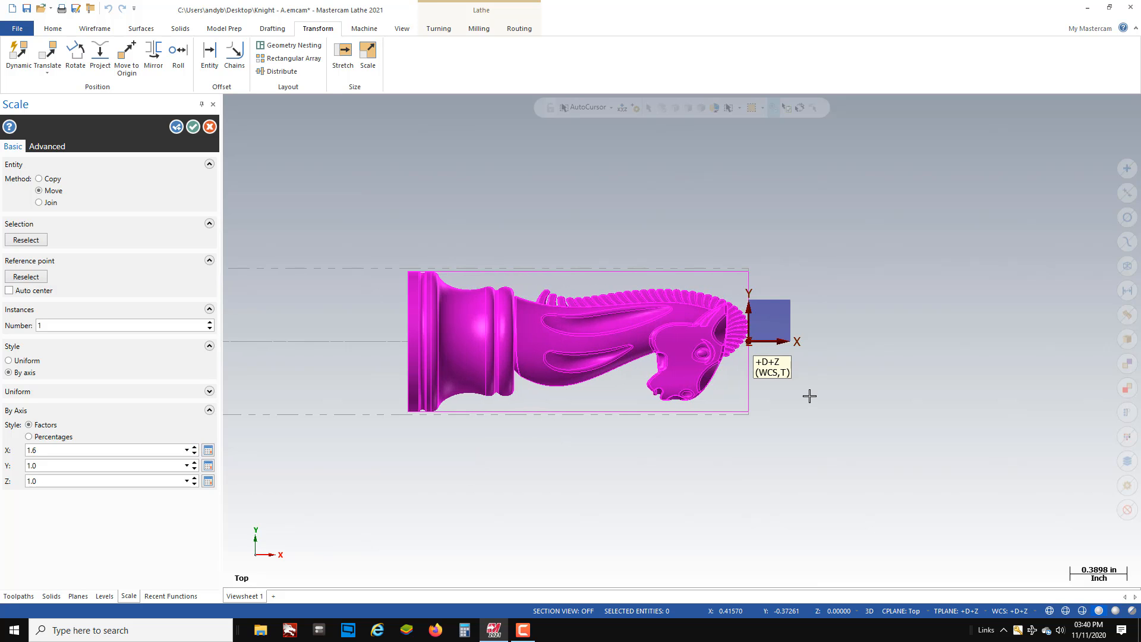
scroll(808, 395, "down", 3)
scroll(809, 395, "up", 3)
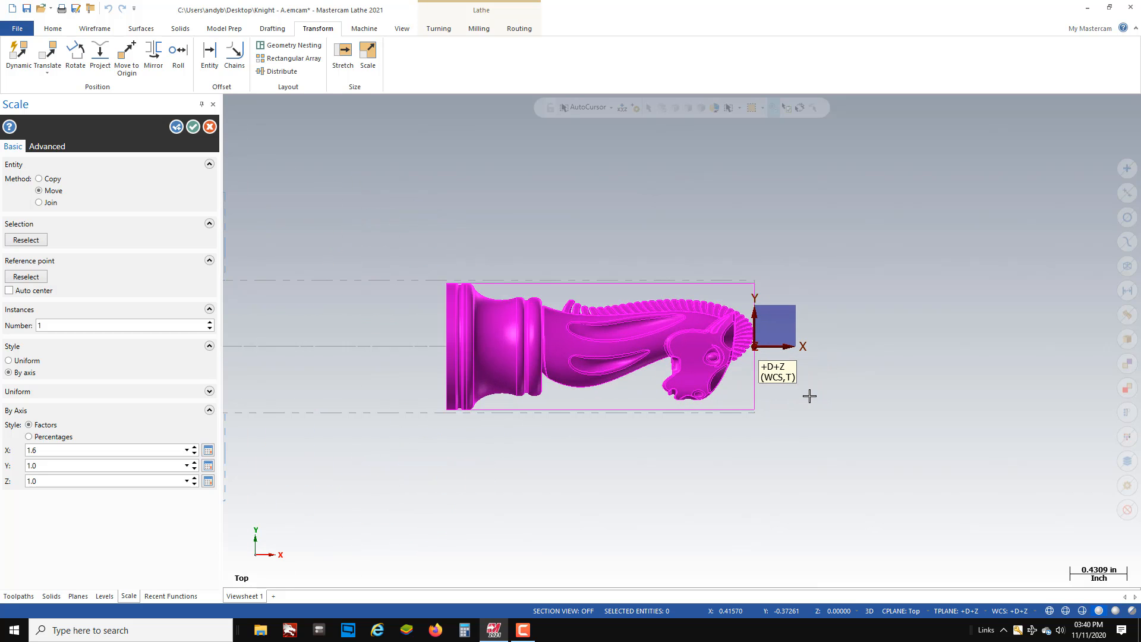
scroll(869, 392, "down", 2)
scroll(835, 410, "up", 2)
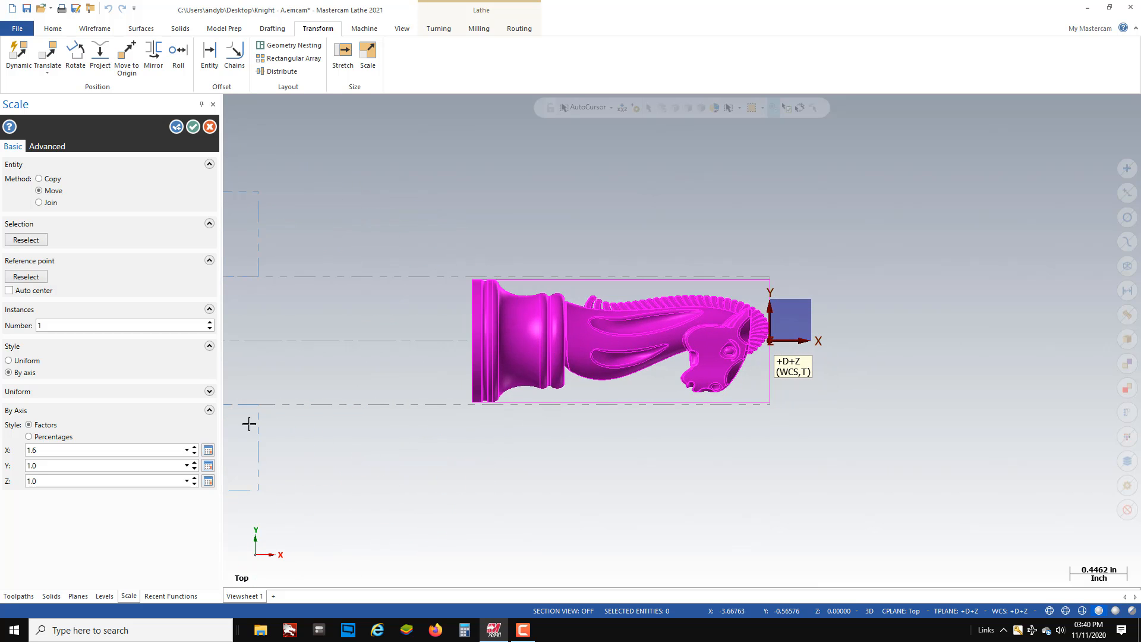
Step: Set the X-axis scale factor to 1.5, accept the scaling and return to the Top view
left_click(195, 452)
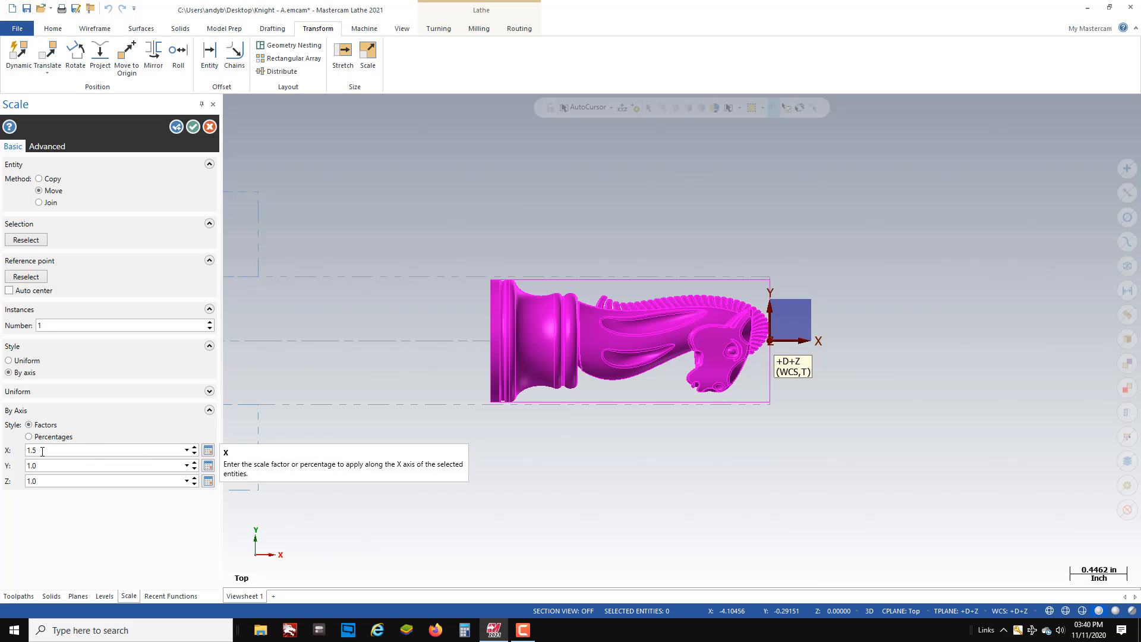
left_click(192, 127)
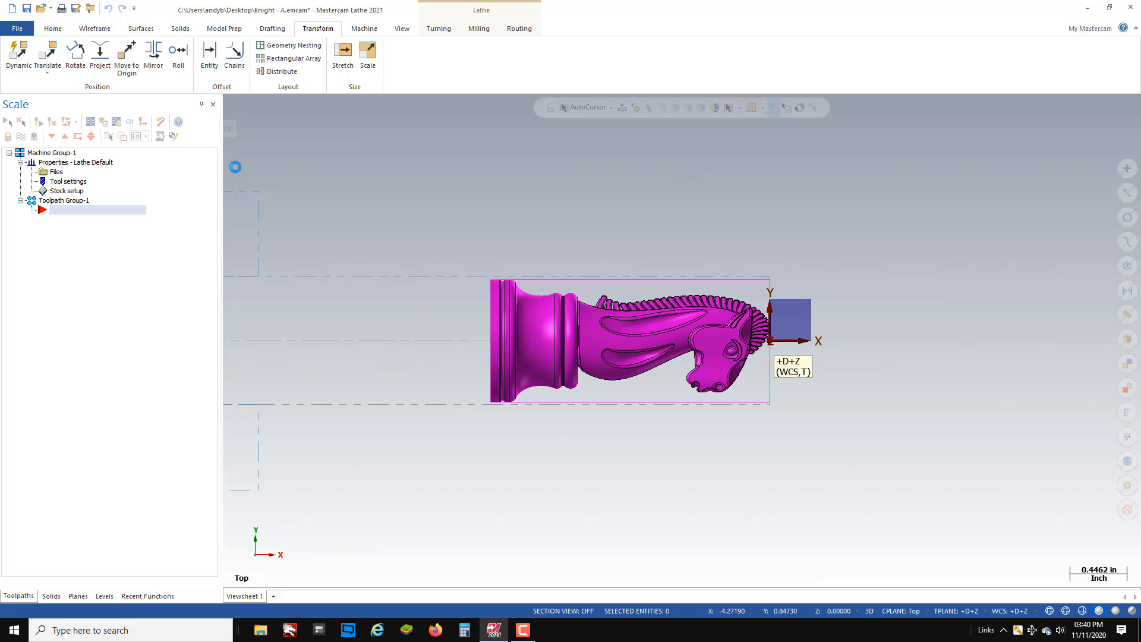
scroll(780, 341, "up", 3)
middle_click_drag(863, 346, 877, 260)
right_click(877, 260)
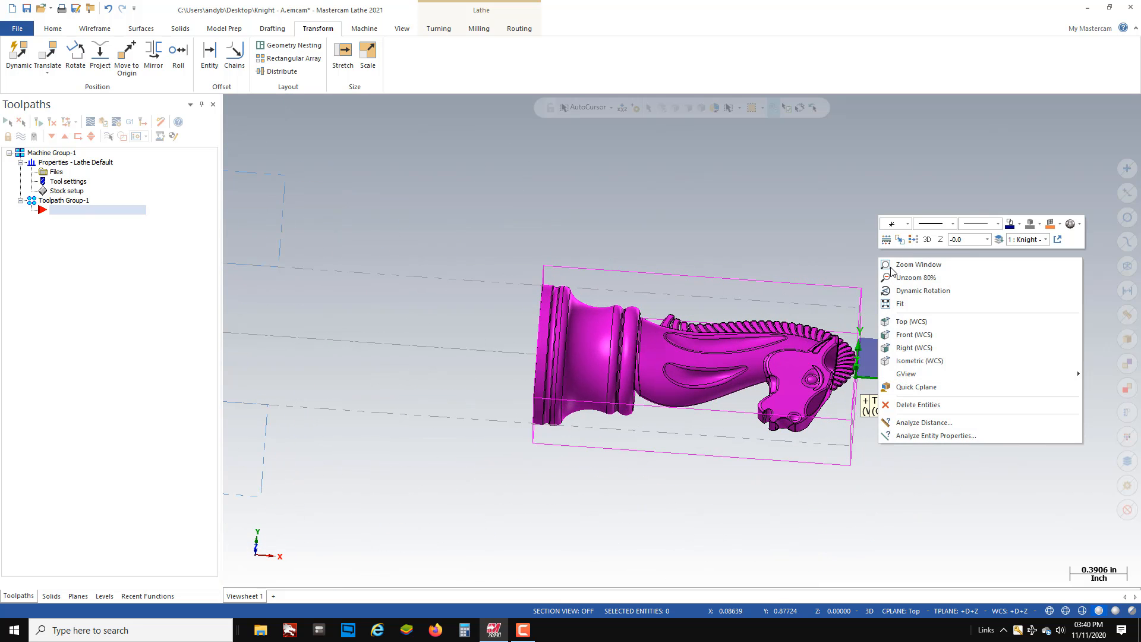
left_click(914, 322)
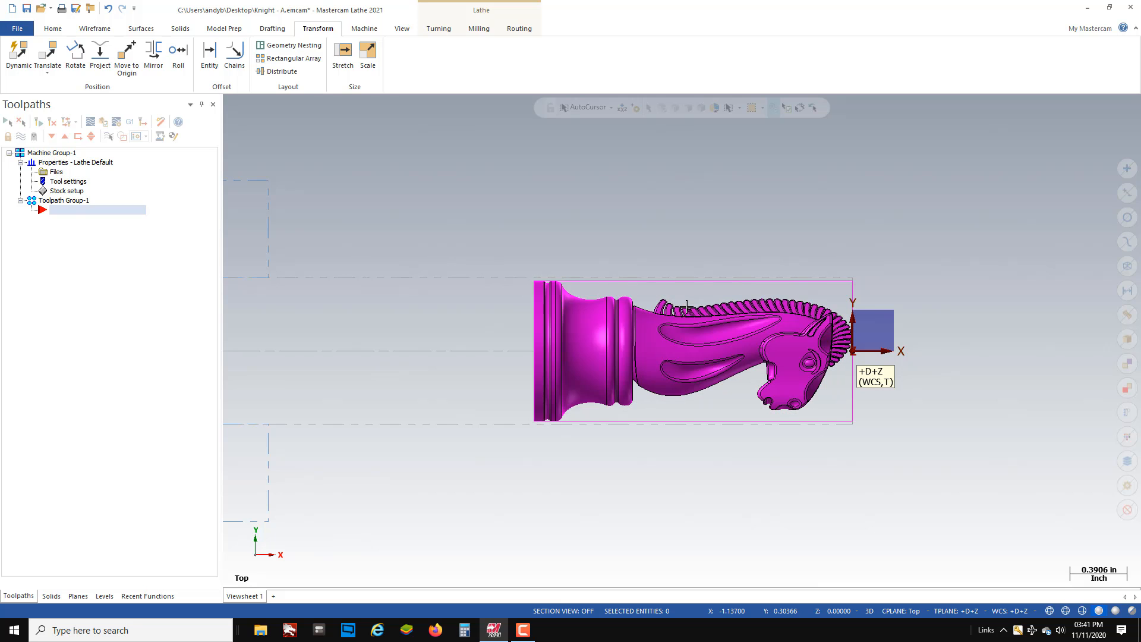
scroll(803, 371, "up", 1)
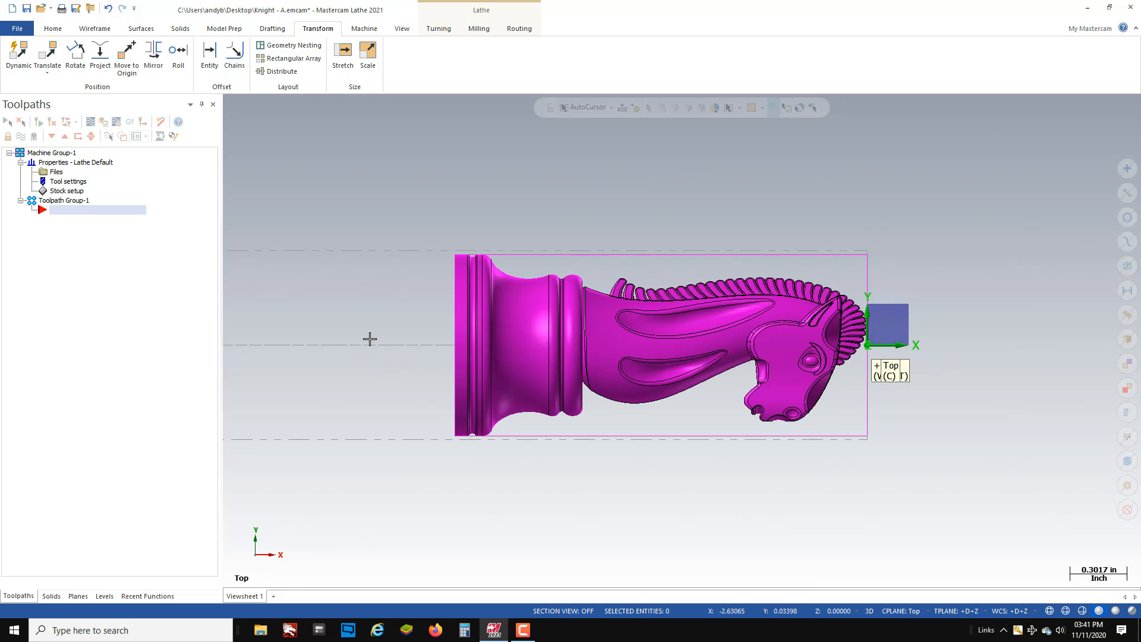
Step: Add level 4 as the main level and create the knight's upper turn profile on it, using the Spin method with a 0.001 tolerance
left_click(104, 596)
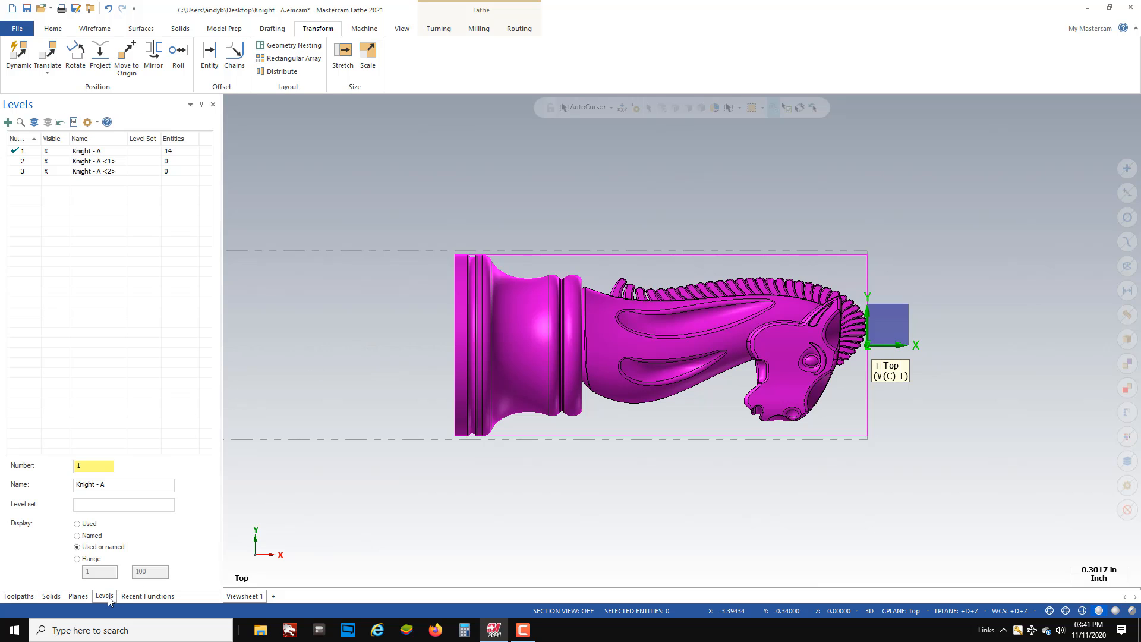
left_click(7, 121)
left_click(106, 31)
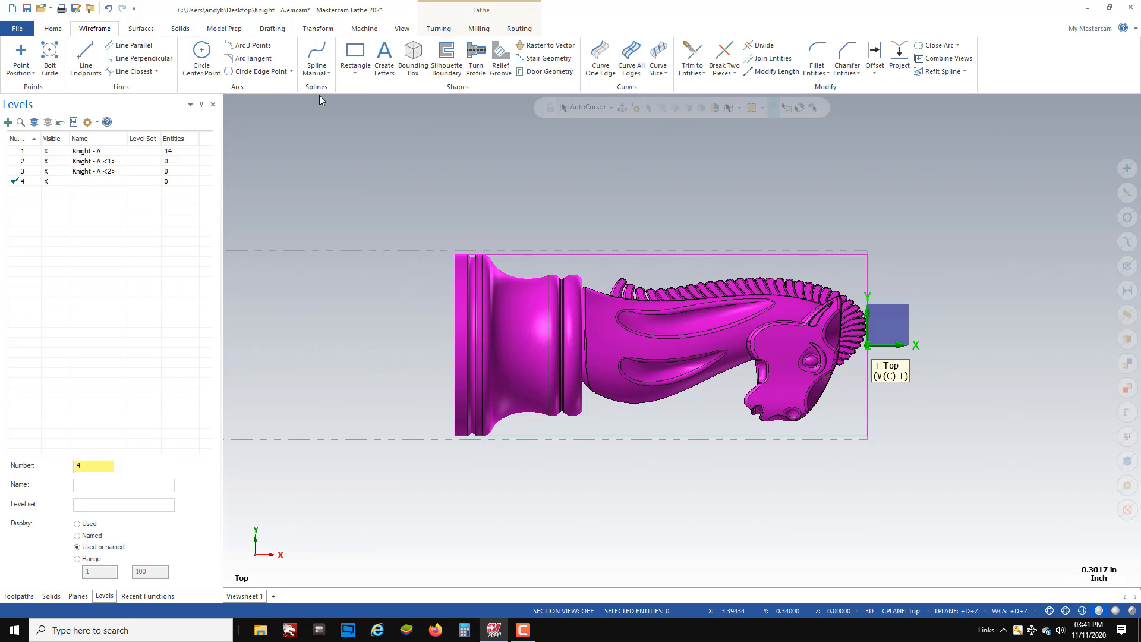
left_click(476, 59)
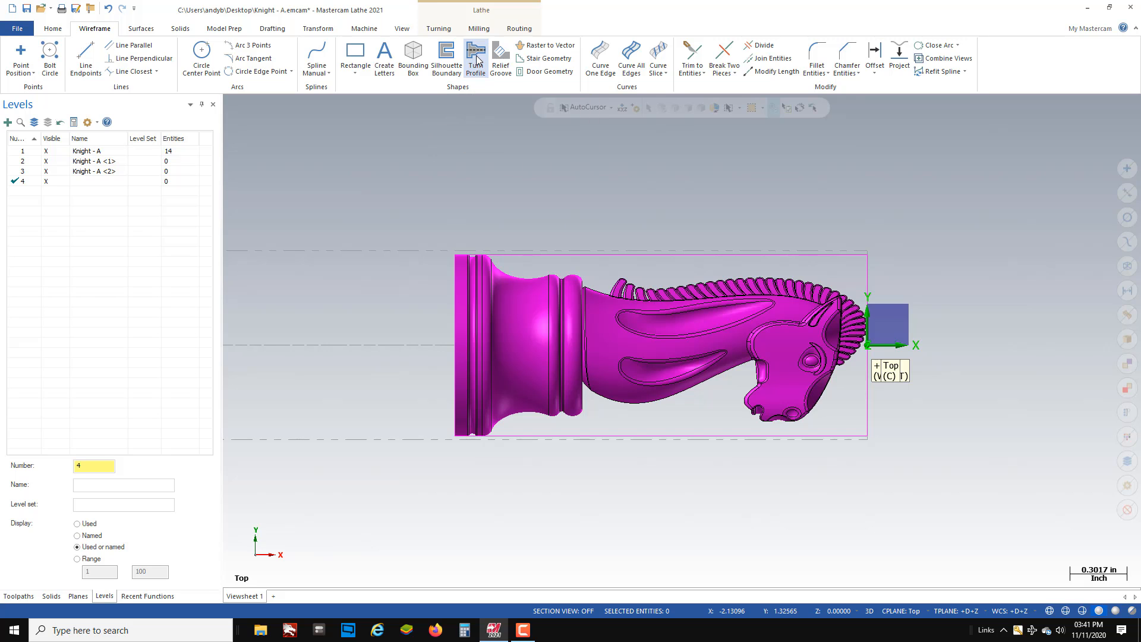
left_click(660, 318)
left_click(655, 135)
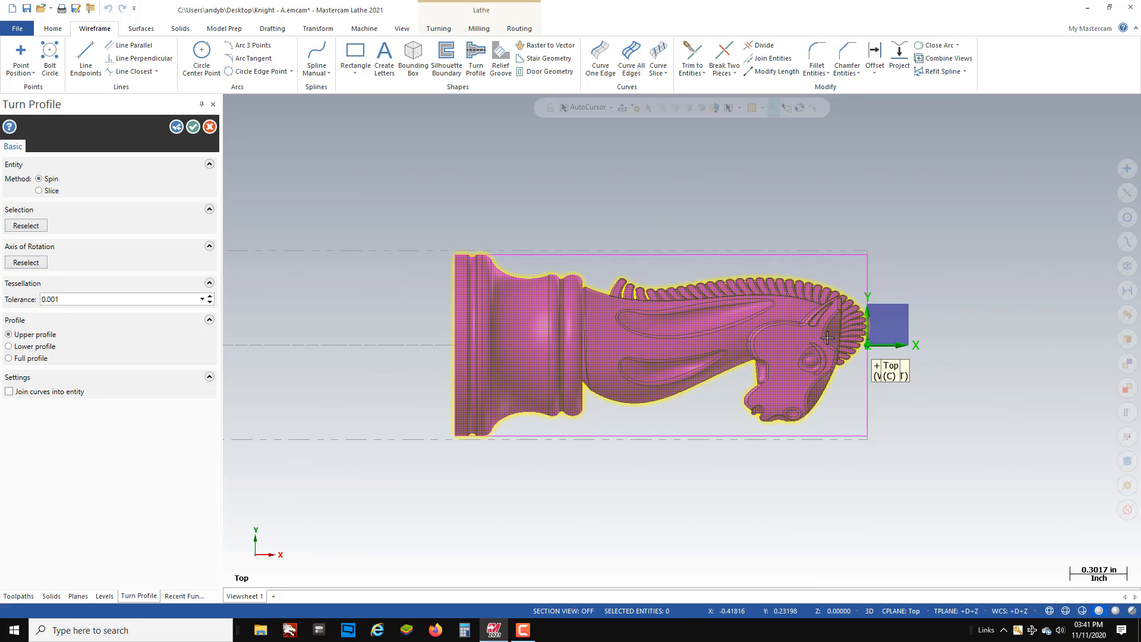
left_click(195, 129)
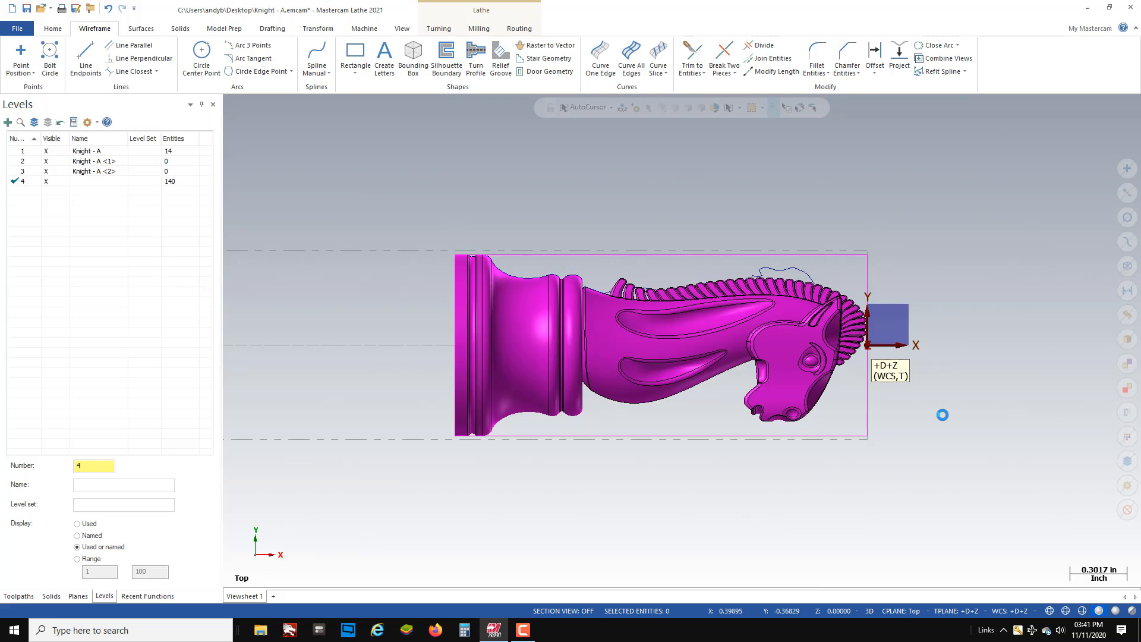
Step: Check the generated profile along the mane and hide levels 1, 2 and 3 so only the profile level is displayed
scroll(847, 332, "up", 4)
scroll(847, 333, "up", 3)
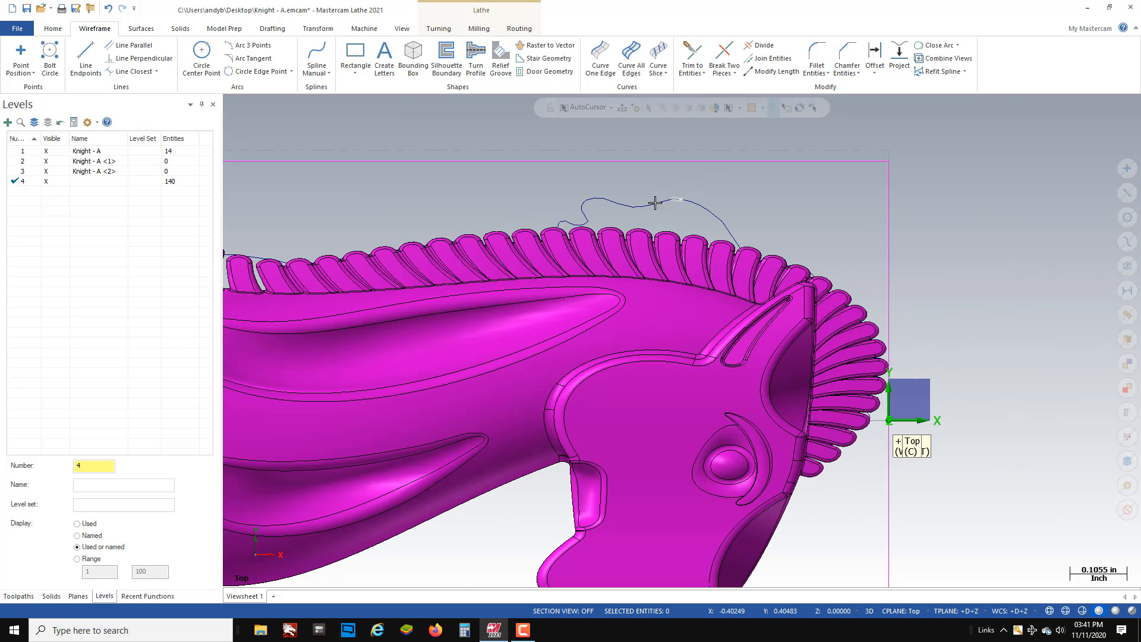
scroll(696, 333, "down", 2)
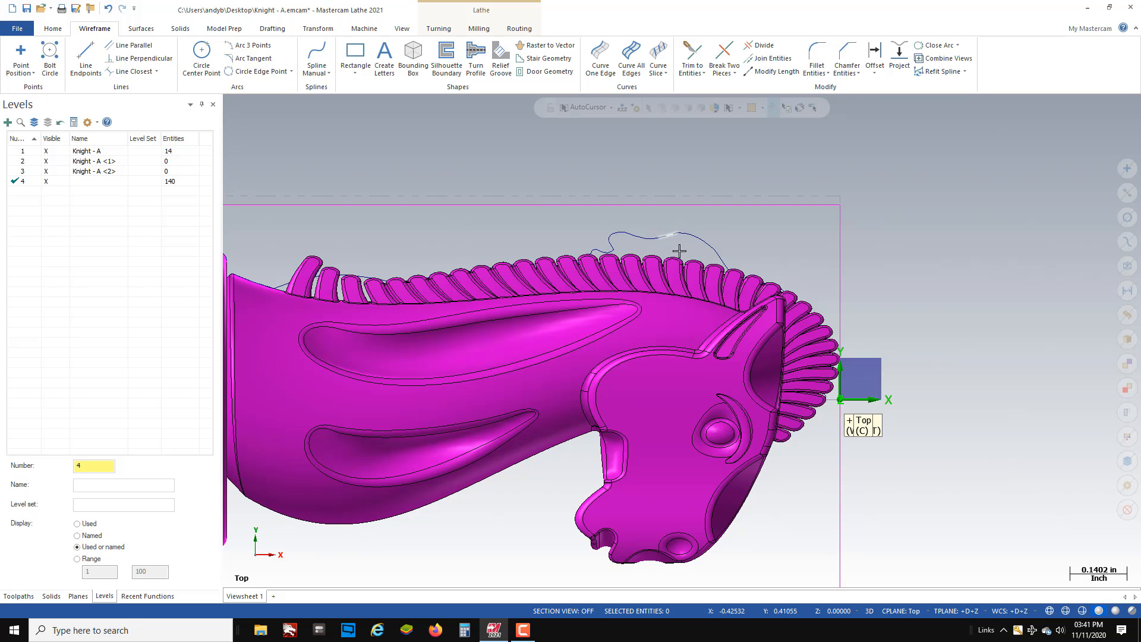
scroll(696, 279, "down", 4)
scroll(698, 328, "down", 1)
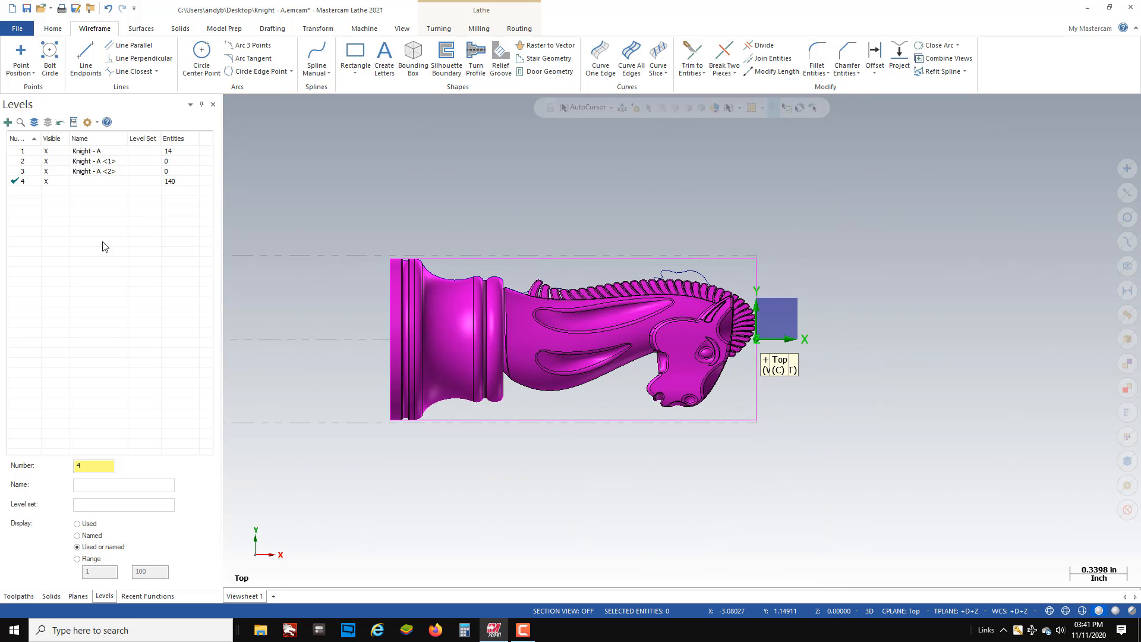
left_click(46, 171)
left_click(46, 161)
left_click(45, 151)
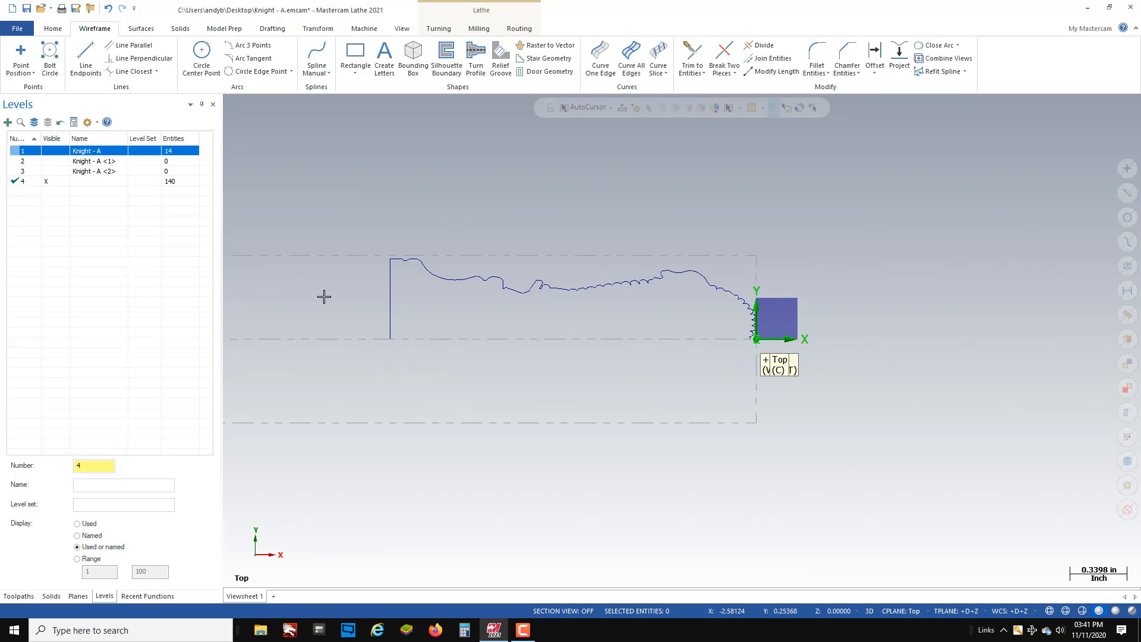
Step: Delete the scalloped profile segments nearest the origin, up to the arc that touches the stock face
scroll(609, 324, "up", 1)
scroll(609, 324, "up", 1)
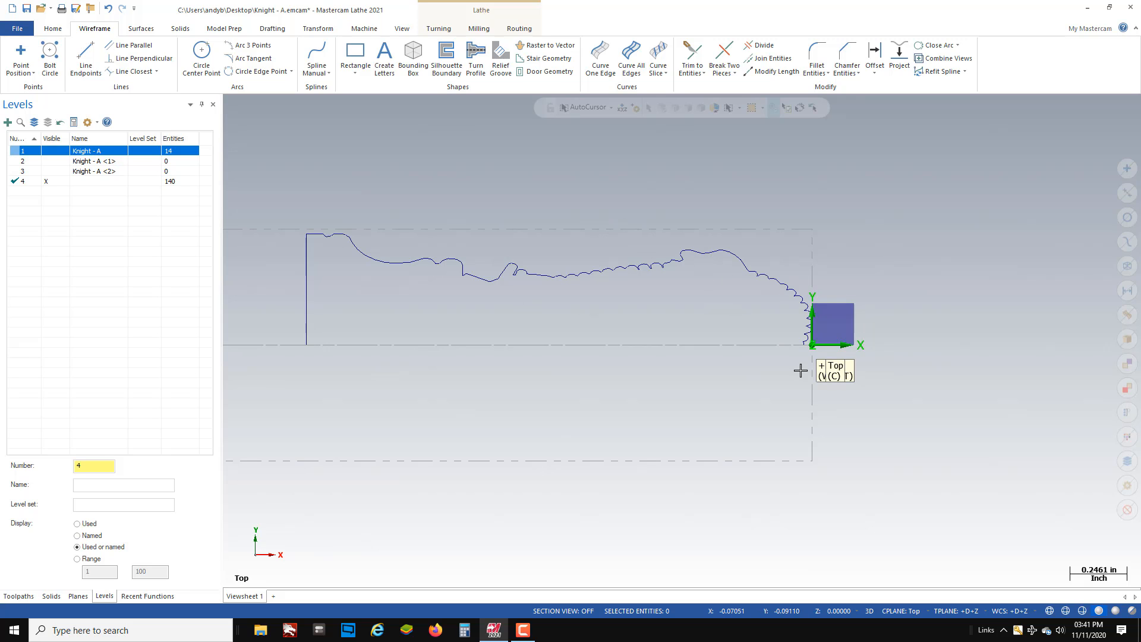
scroll(832, 345, "up", 5)
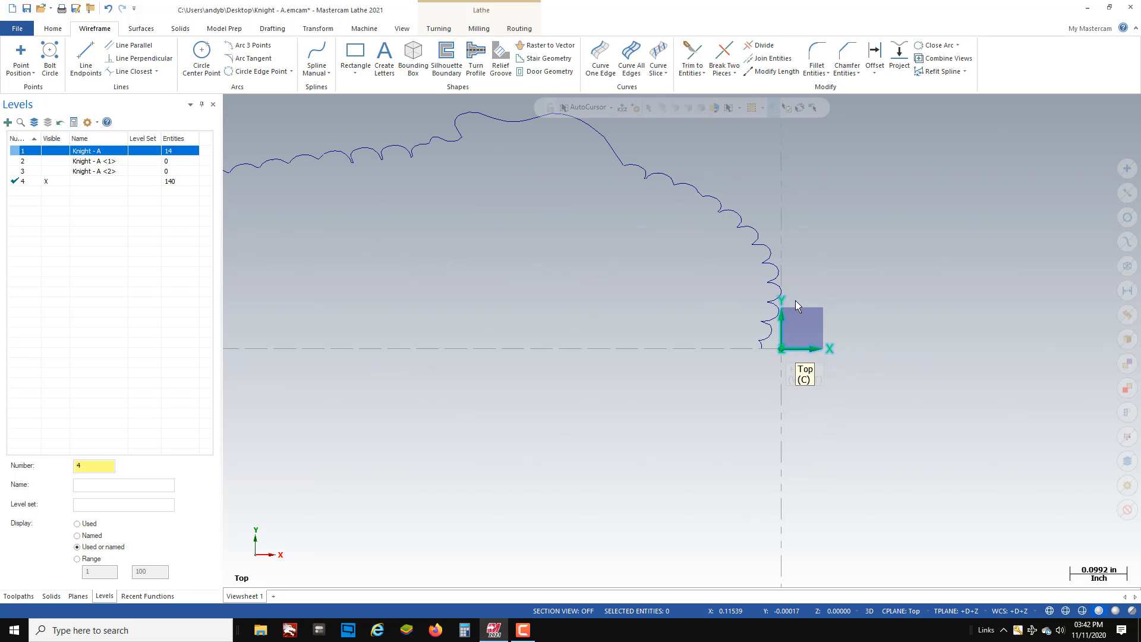
scroll(798, 304, "up", 8)
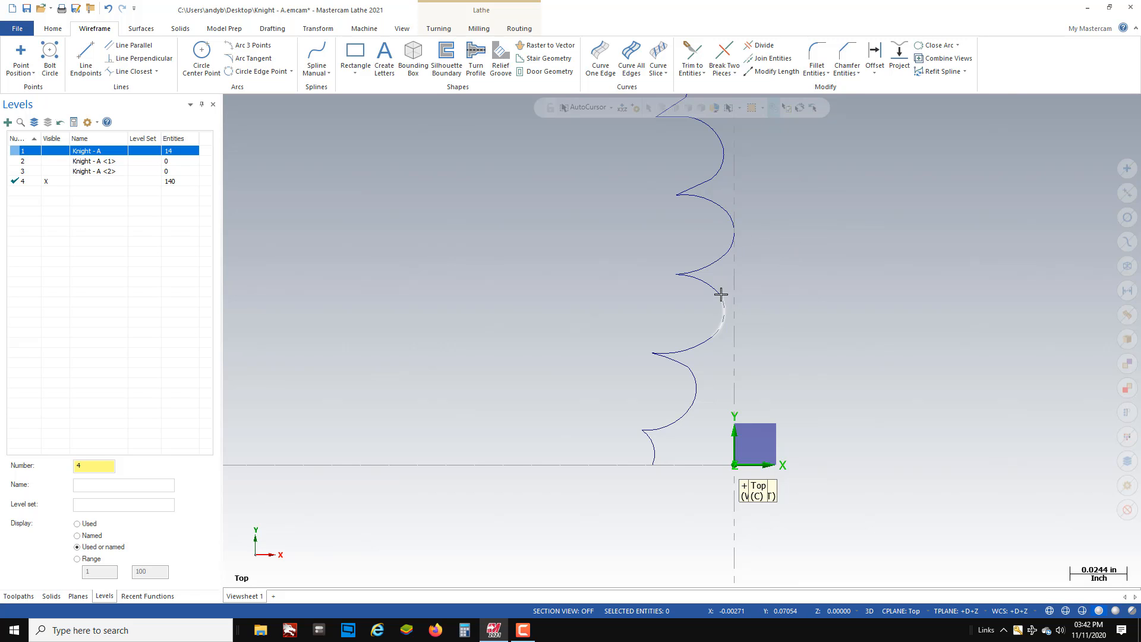
left_click(705, 269)
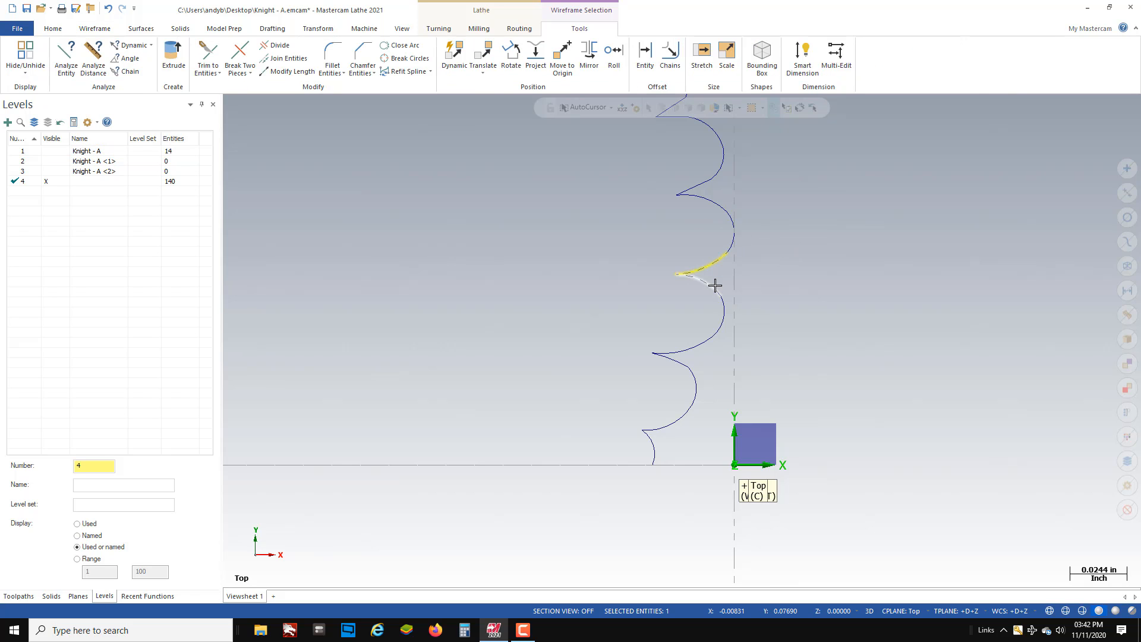
left_click(721, 332)
left_click(705, 344)
left_click_drag(577, 333, 829, 541)
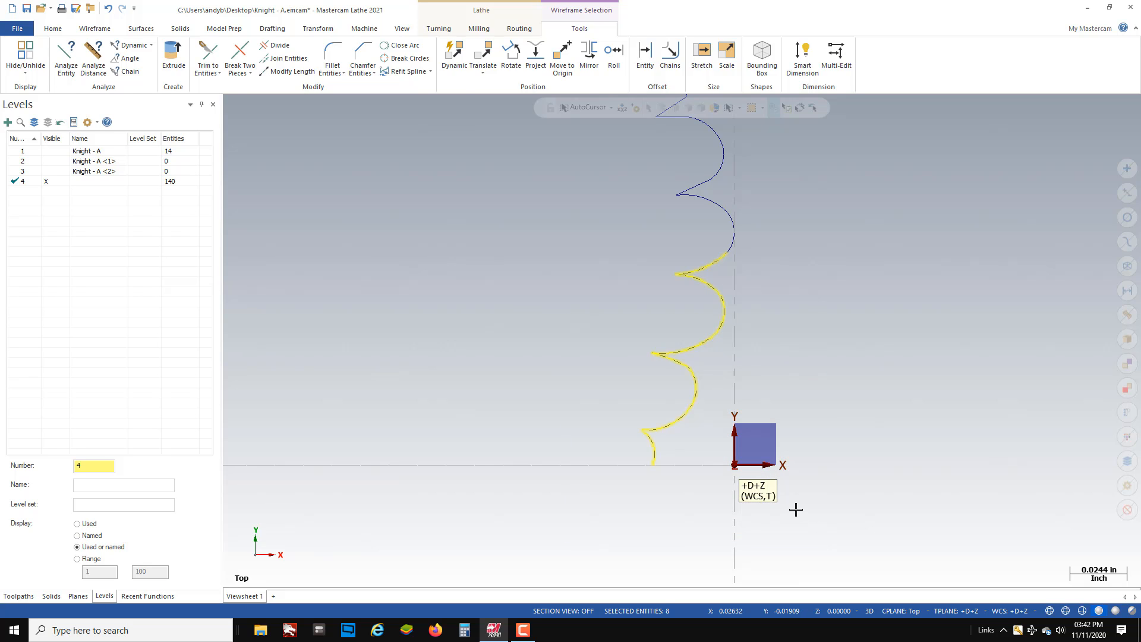
key("Delete")
left_click(724, 239)
key("Delete")
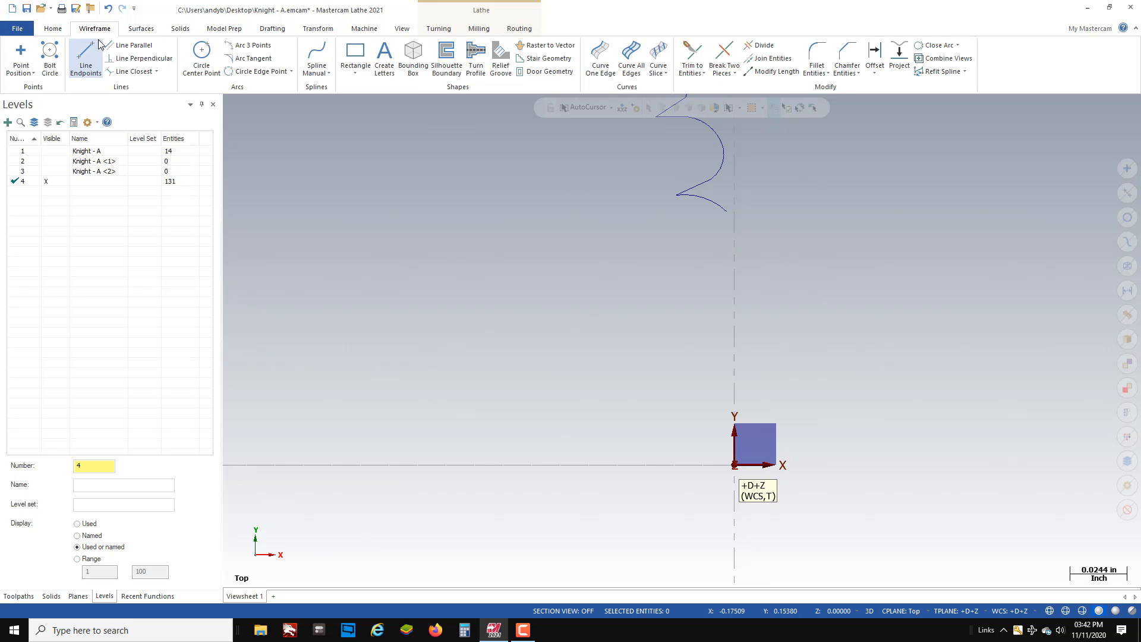
Step: Draw a line from the open end of the trimmed profile to the origin
left_click(86, 57)
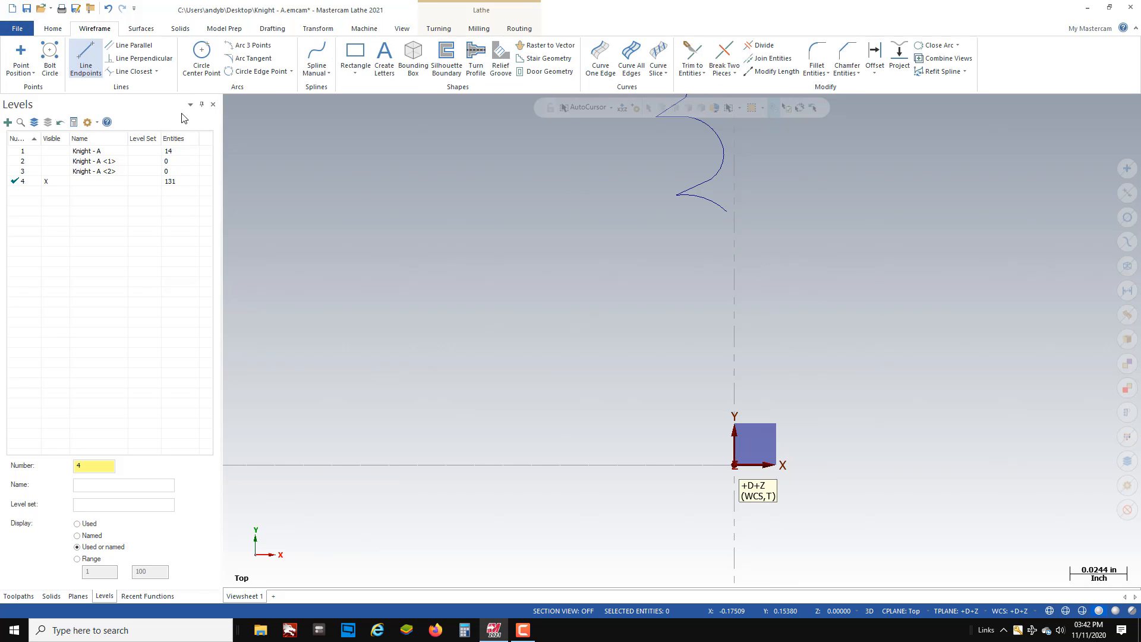
left_click(727, 212)
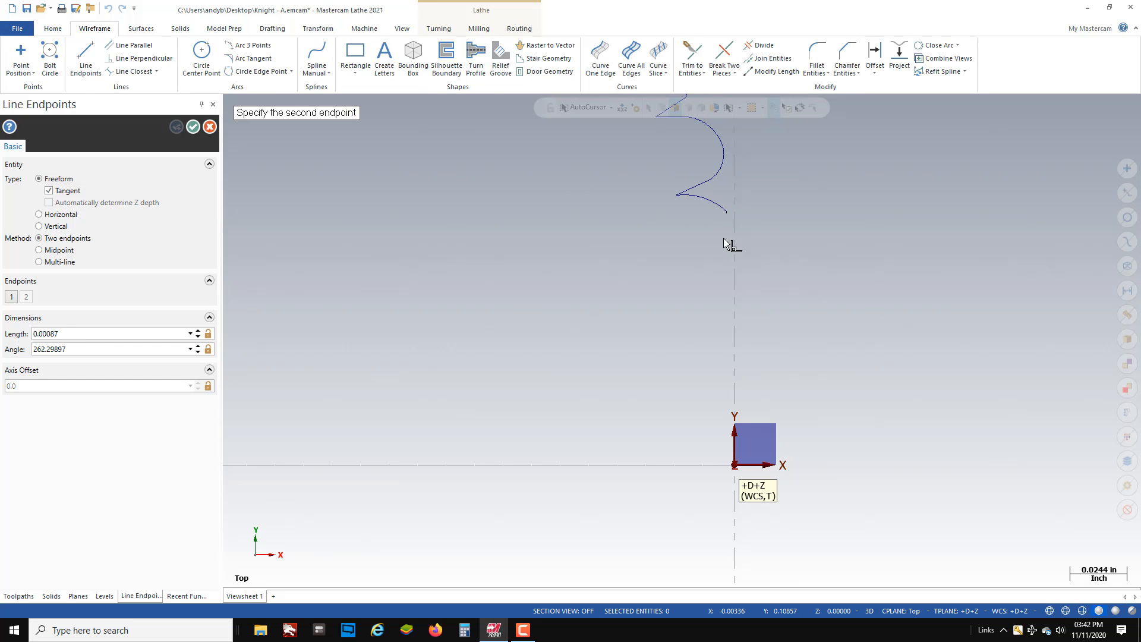
left_click(735, 466)
Step: Draw a 1.25 in horizontal line at 180 degrees from the upper corner of the knight's base toward the chuck
scroll(856, 280, "down", 9)
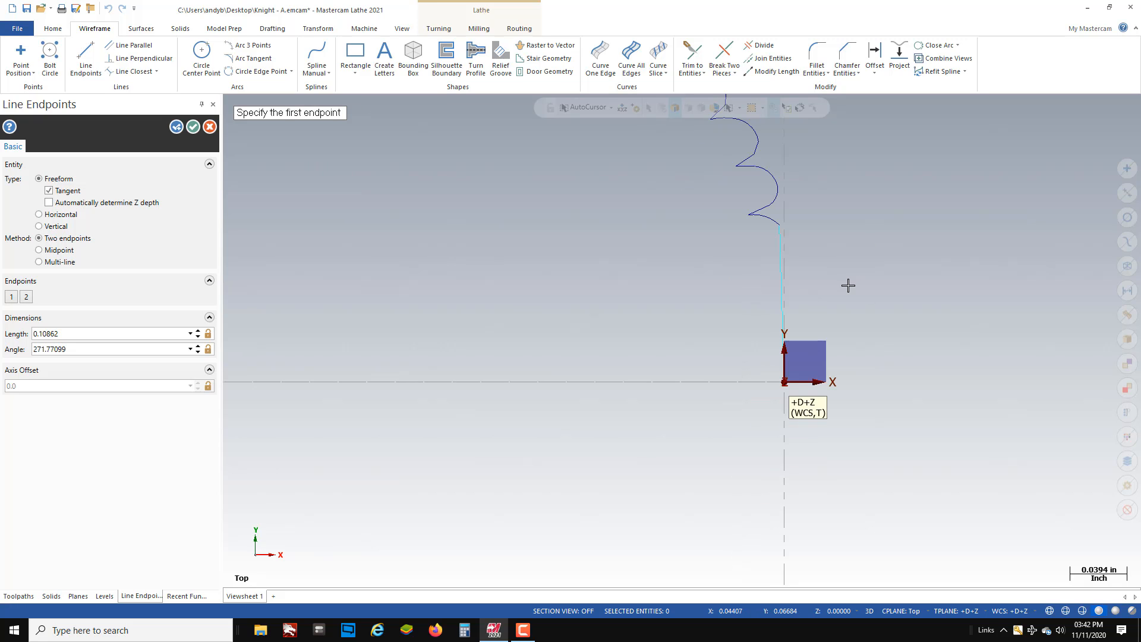
scroll(858, 325, "down", 4)
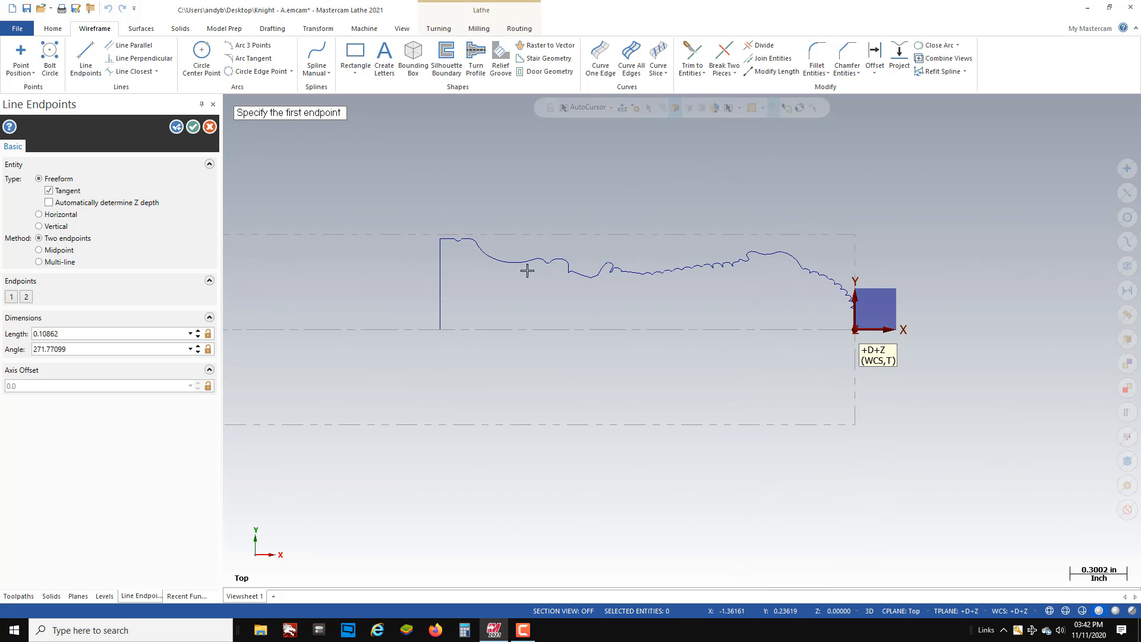
scroll(876, 275, "down", 2)
scroll(583, 267, "up", 6)
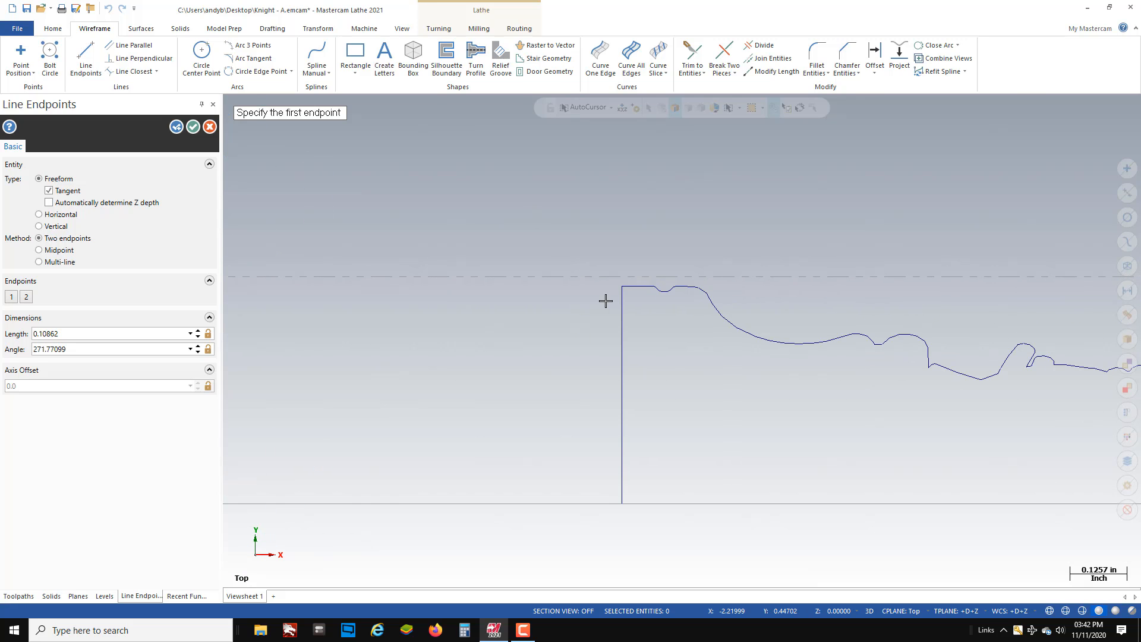
left_click(622, 287)
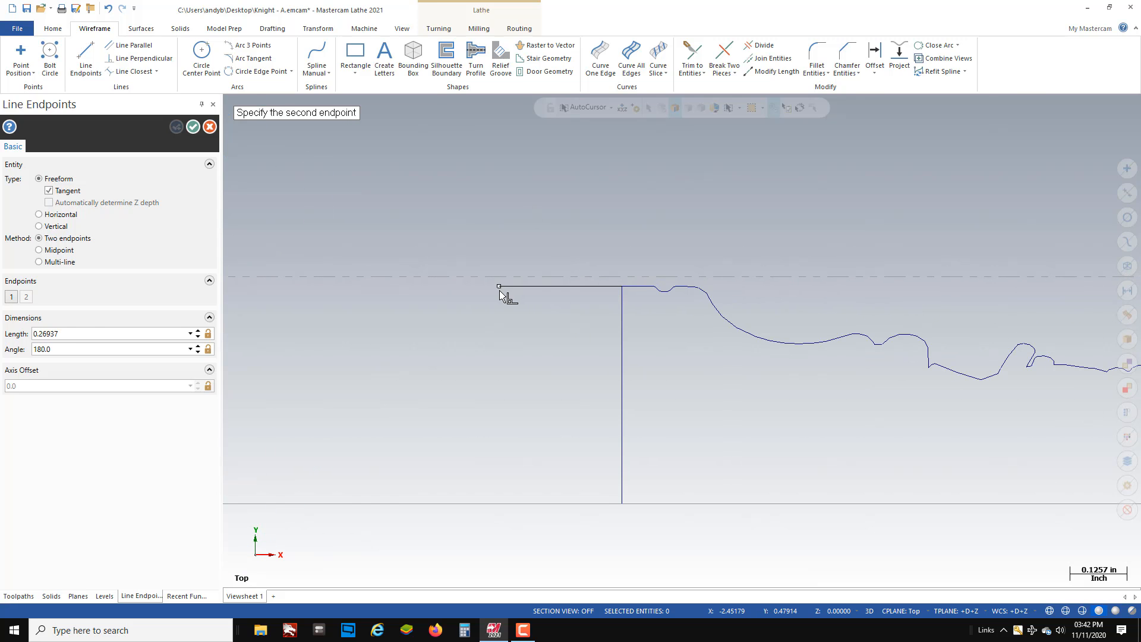
double_click(92, 332)
type("1.25")
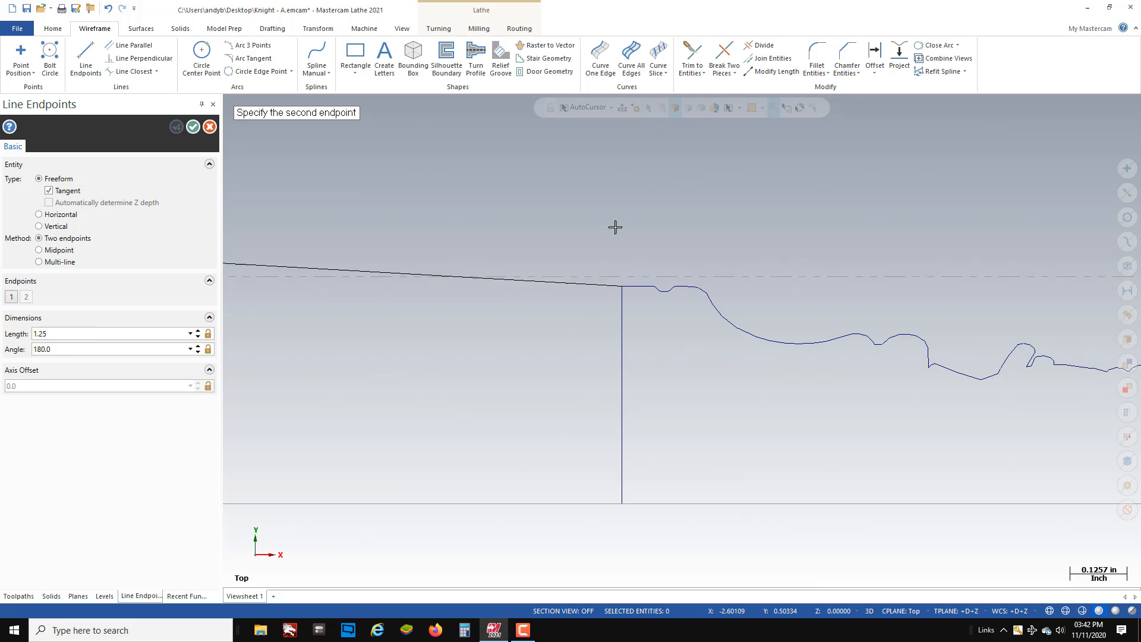
scroll(624, 286, "down", 3)
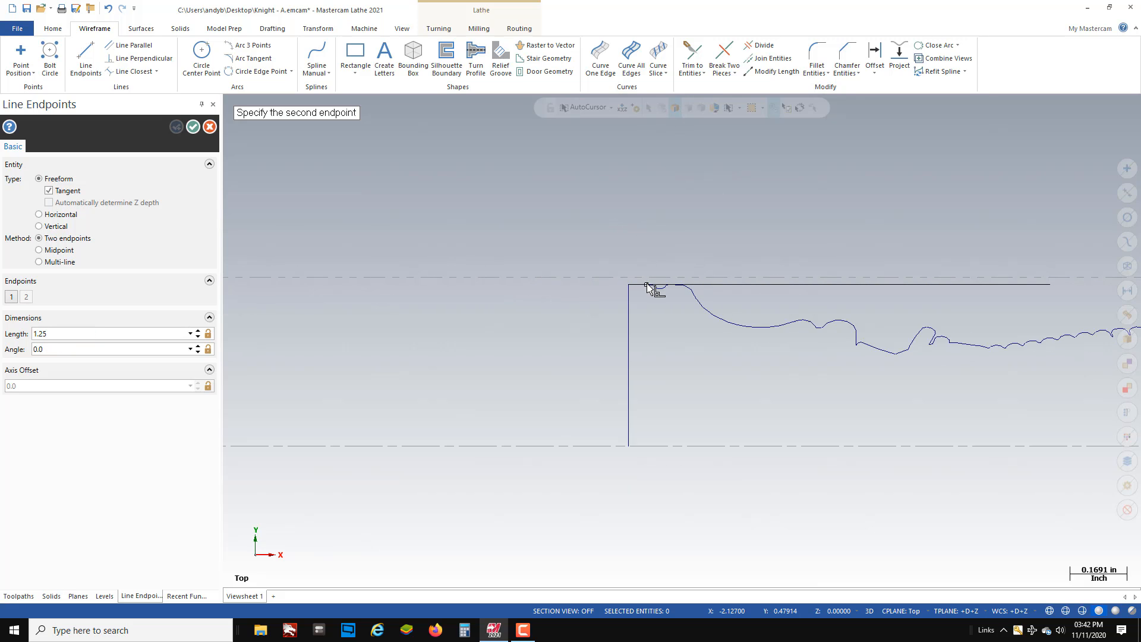
left_click(467, 292)
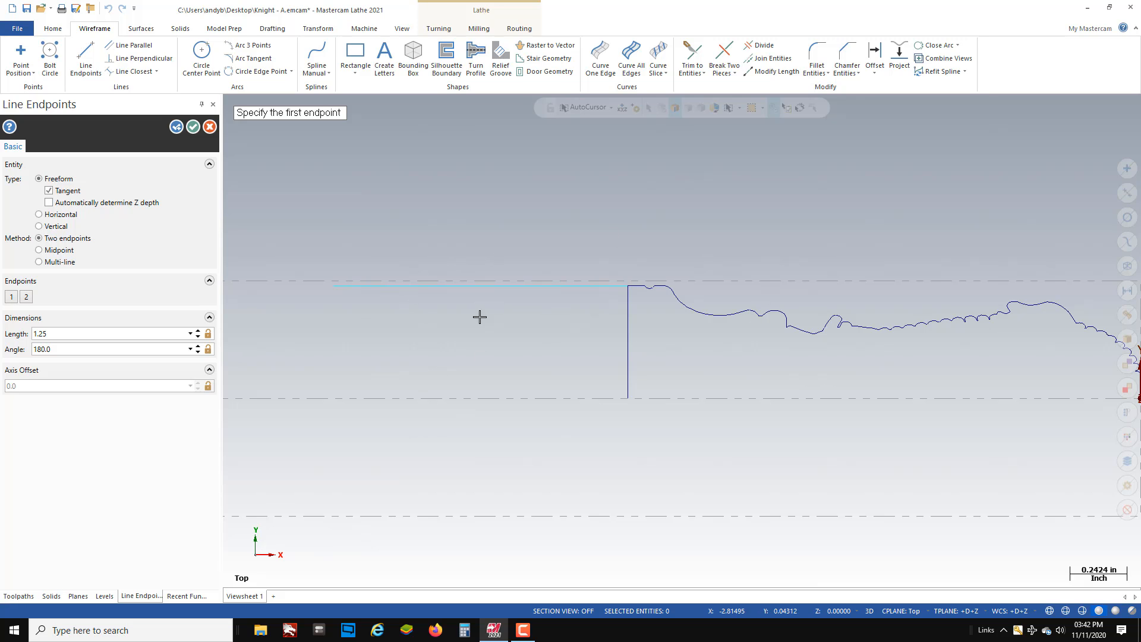
Step: Draw a vertical line about 0.026 in long from the chuck-side end of the extension line past the stock's outer edge, and accept the lines
scroll(792, 372, "down", 2)
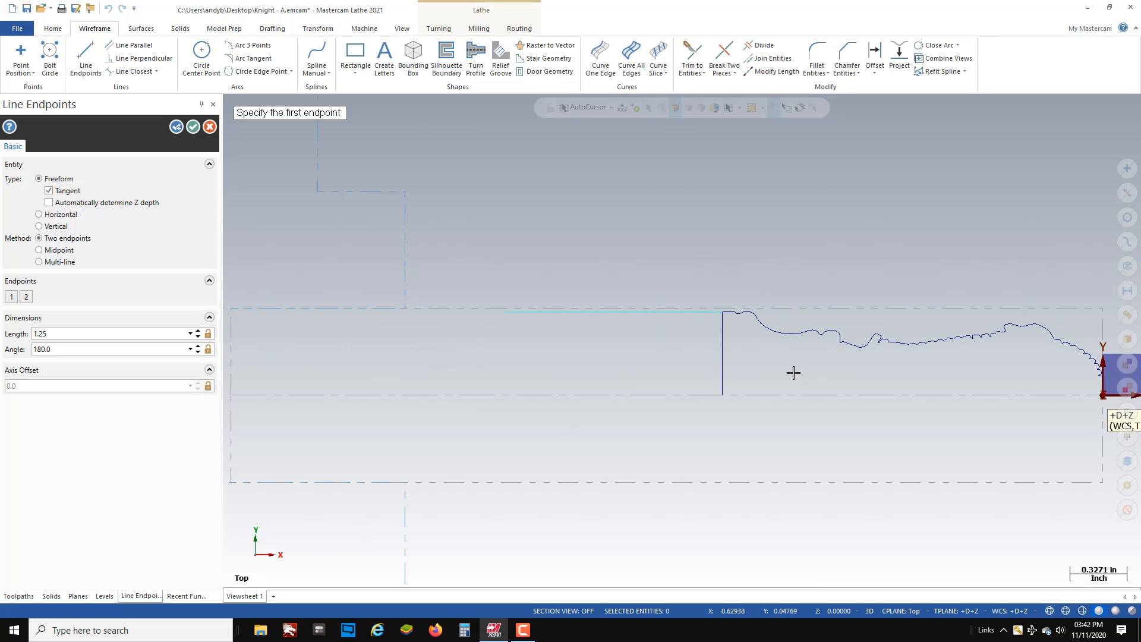
scroll(573, 324, "up", 5)
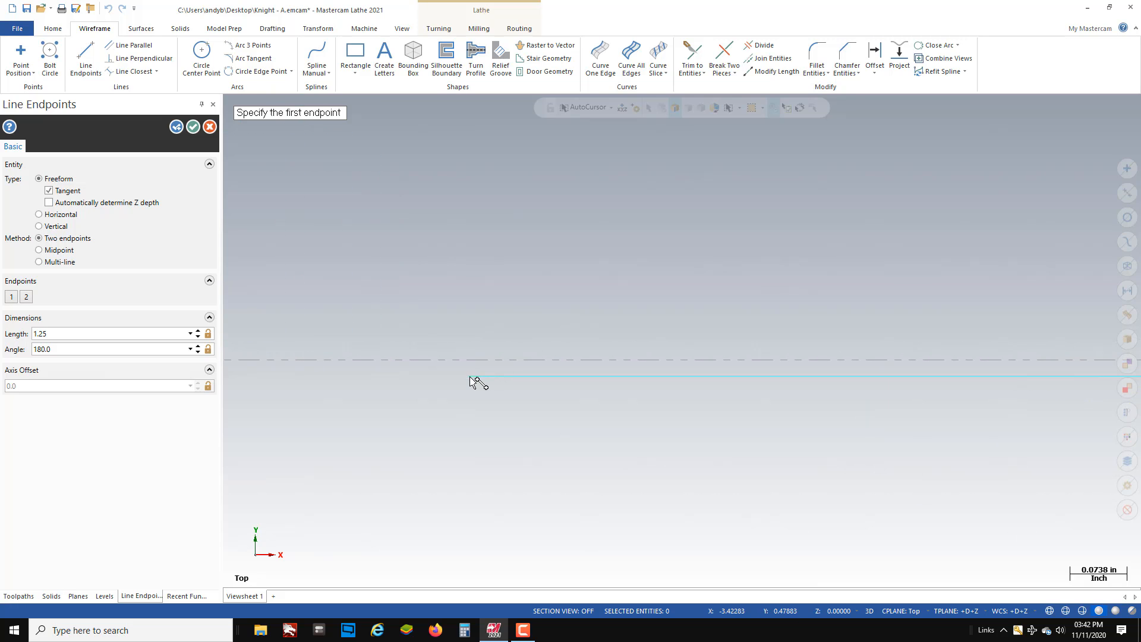
left_click(468, 376)
left_click(468, 359)
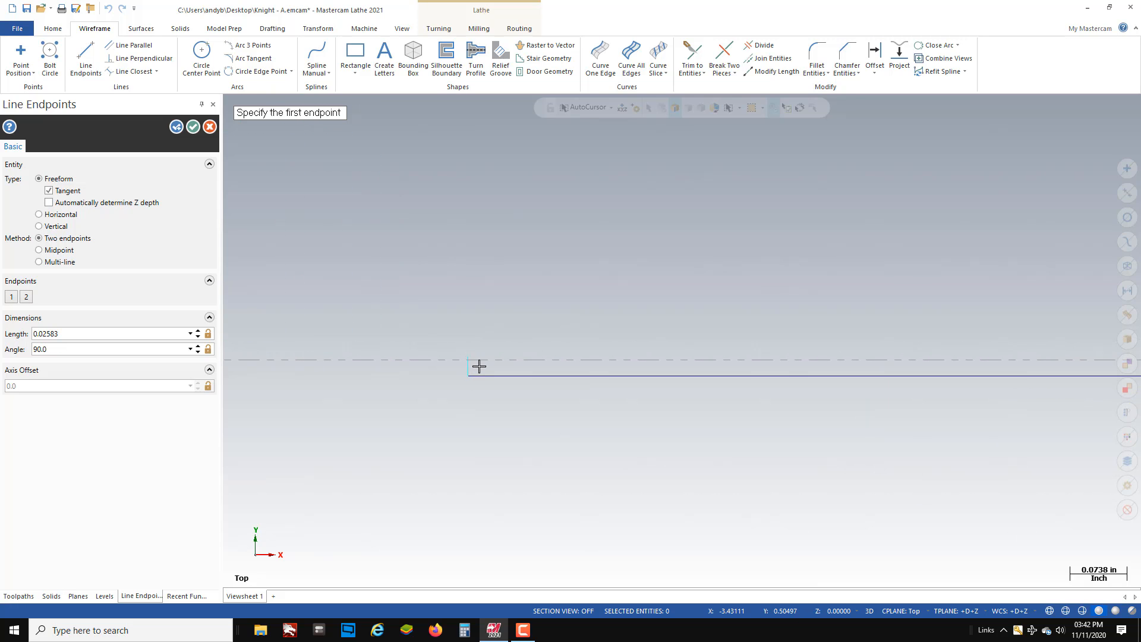
scroll(385, 270, "down", 7)
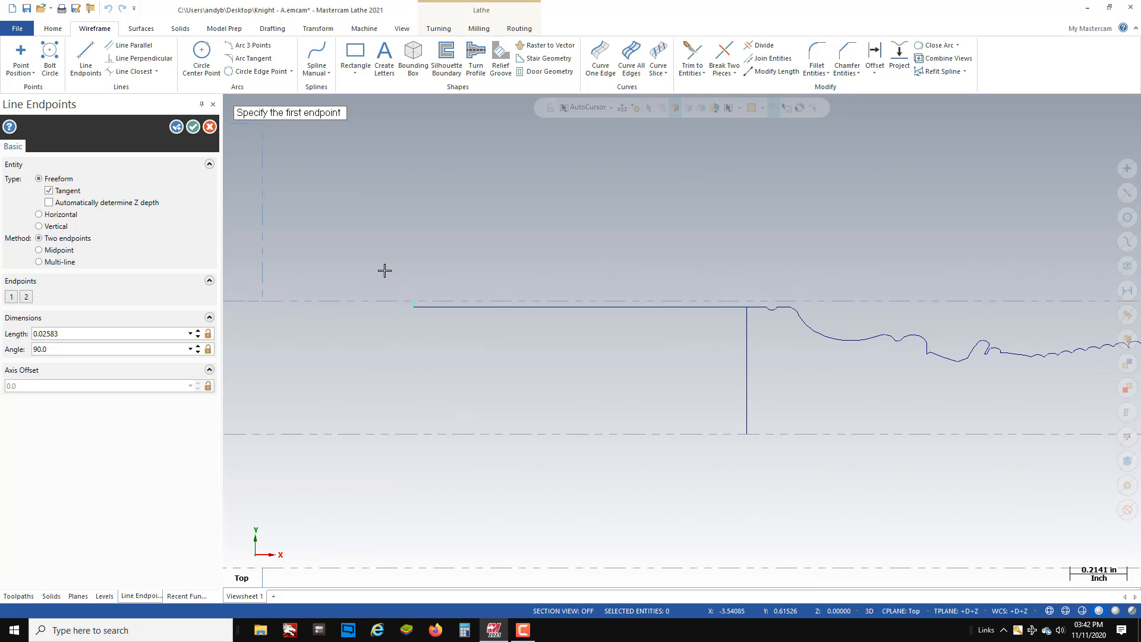
scroll(743, 312, "up", 3)
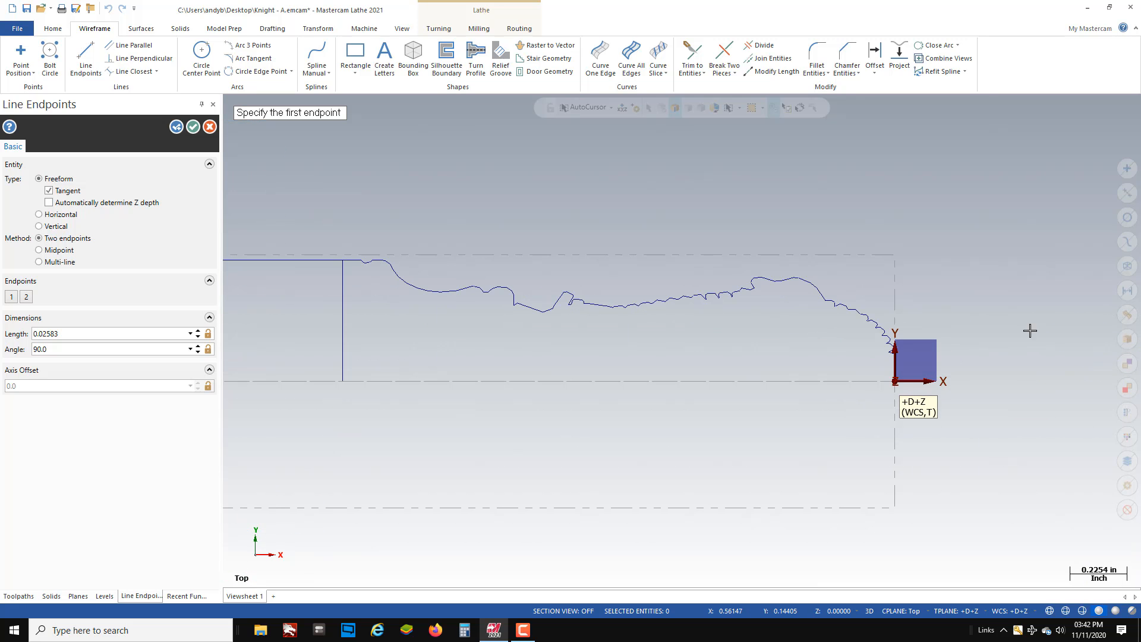
scroll(876, 343, "up", 4)
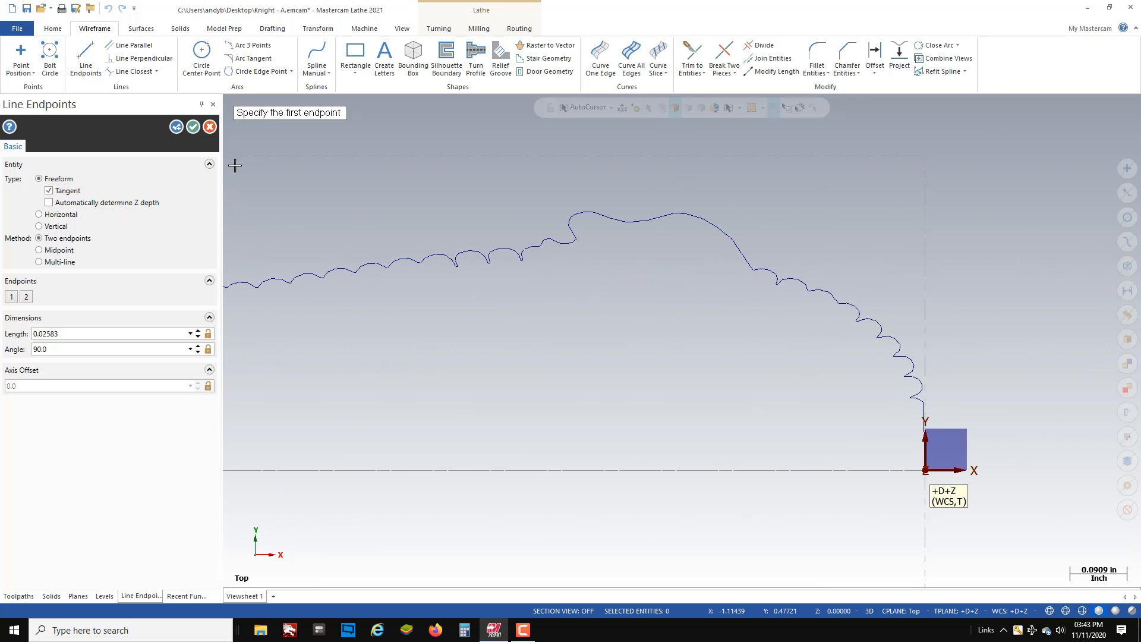
left_click(196, 127)
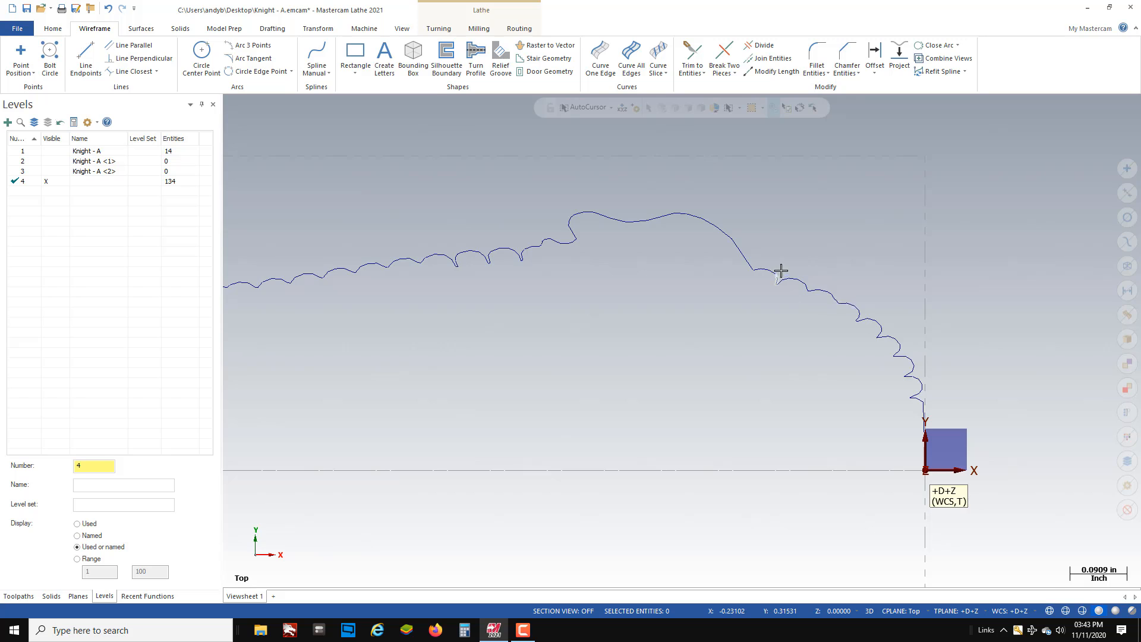
Step: Inspect the completed turn profile from the nose to the base extension and display the toolpath operations list
scroll(782, 270, "up", 2)
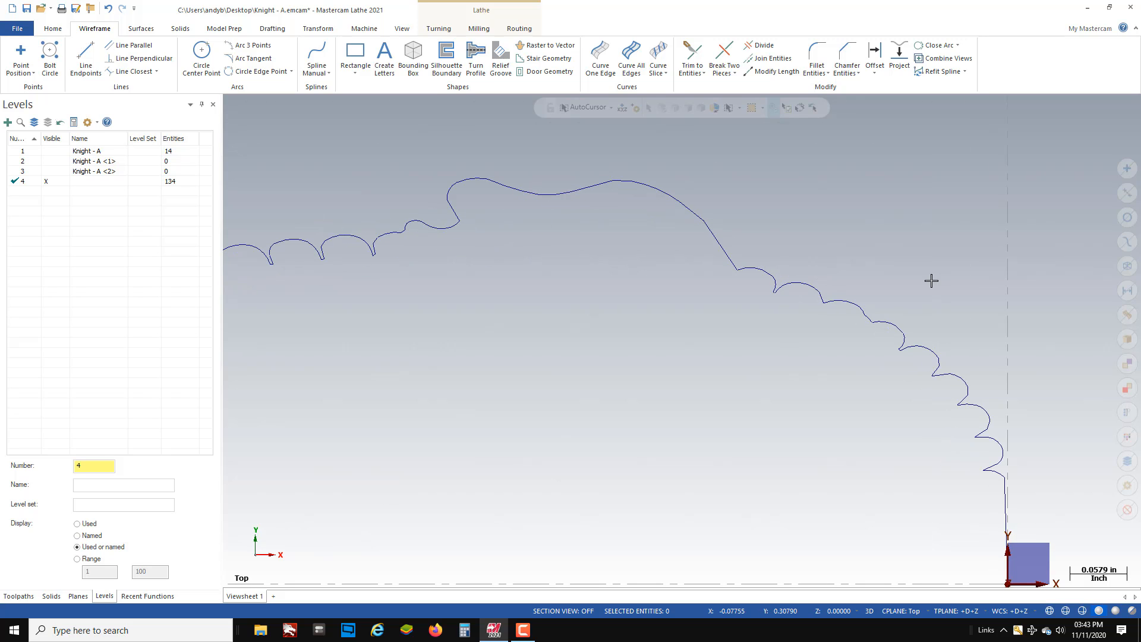
scroll(931, 280, "down", 5)
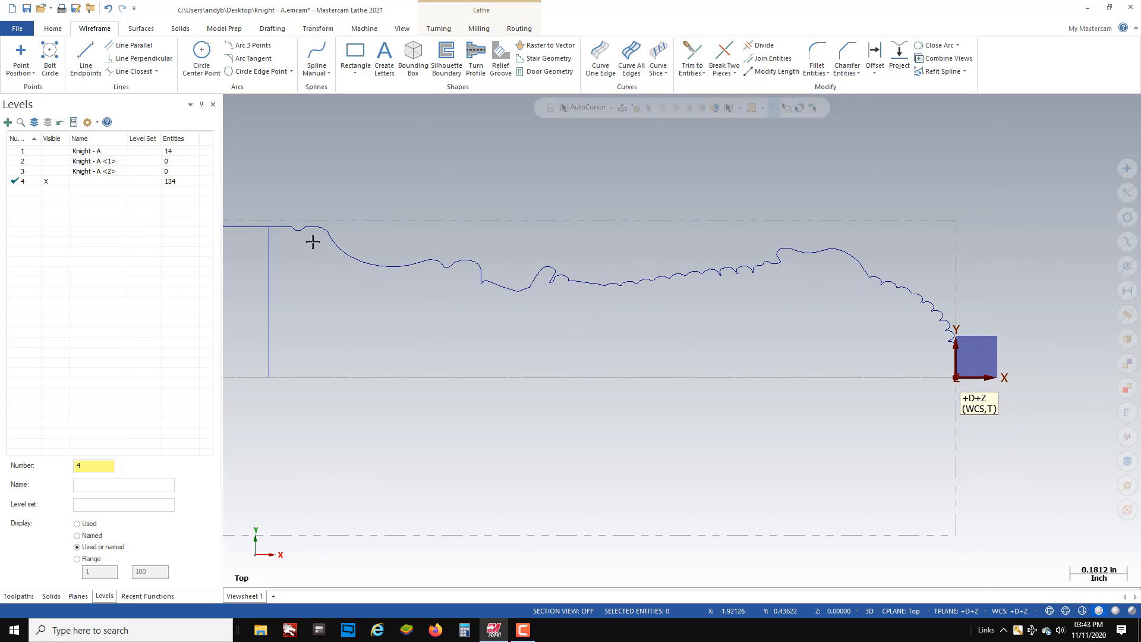
scroll(751, 273, "down", 1)
scroll(993, 356, "down", 2)
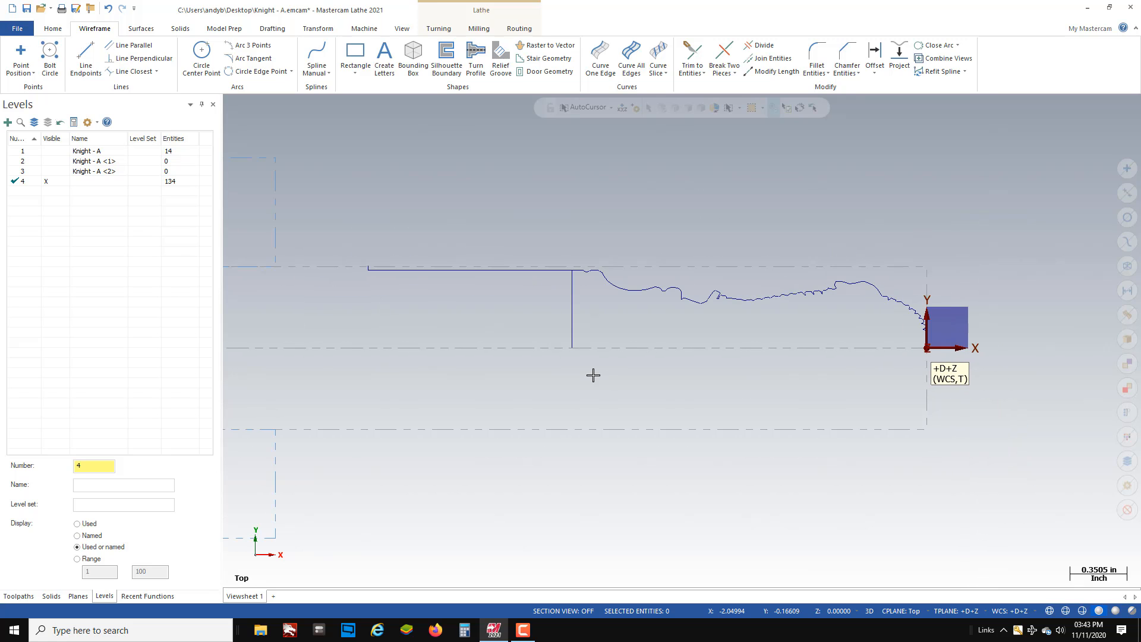
left_click(18, 596)
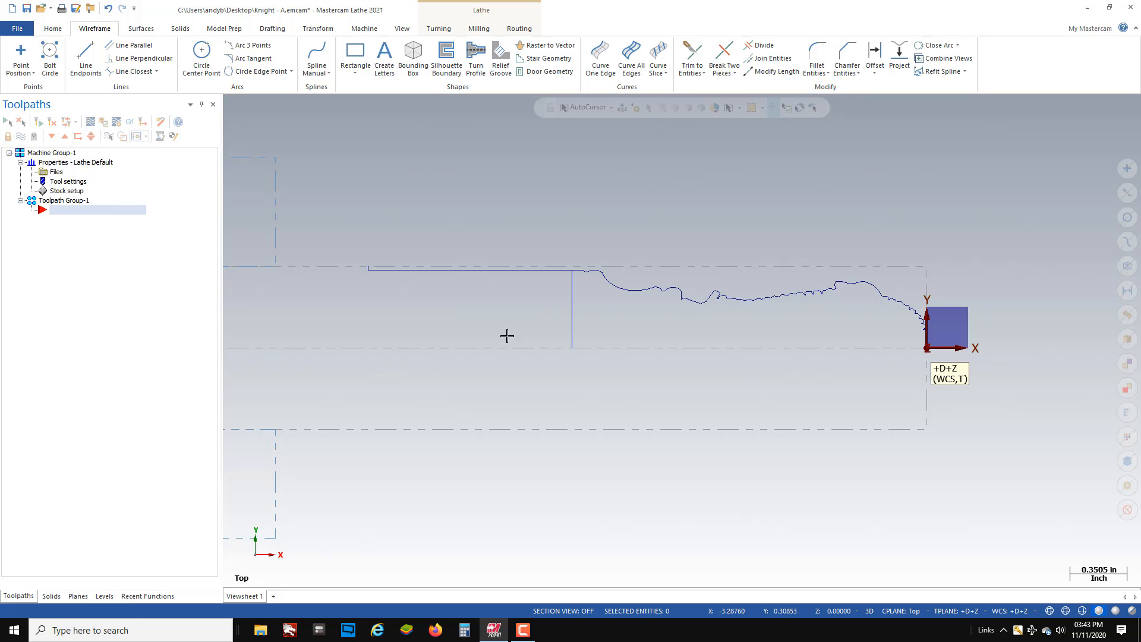
Step: Start a Face toolpath and load the T101-PCLXR 12-4X - CNMG 432 tool from the MASTERCAM-LATHE-TOOLS folder
left_click(438, 28)
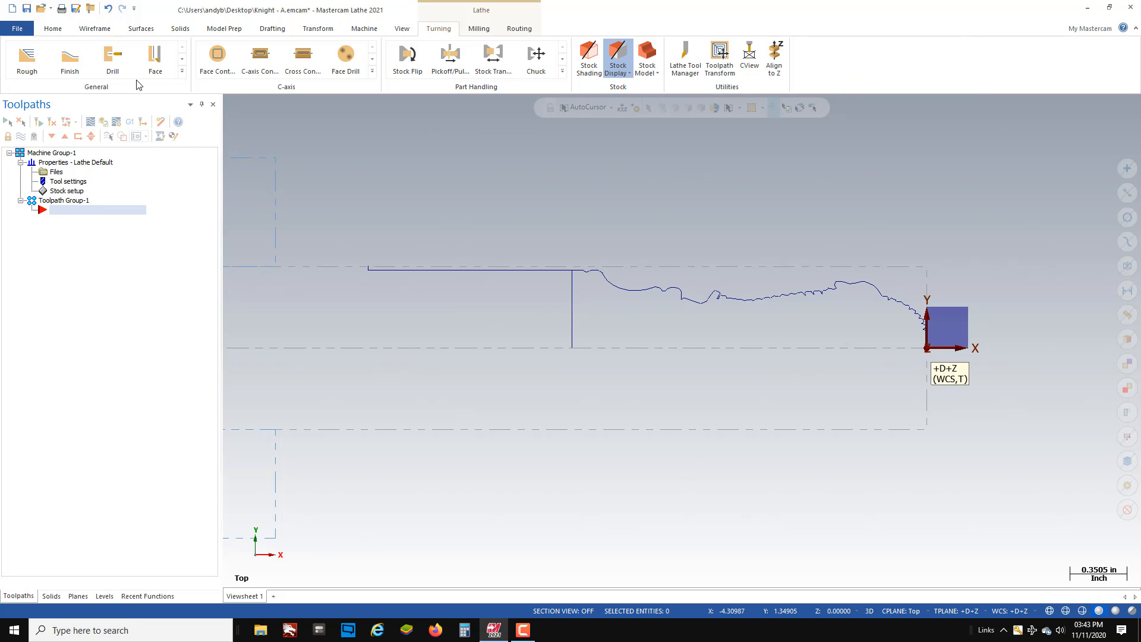
left_click(156, 63)
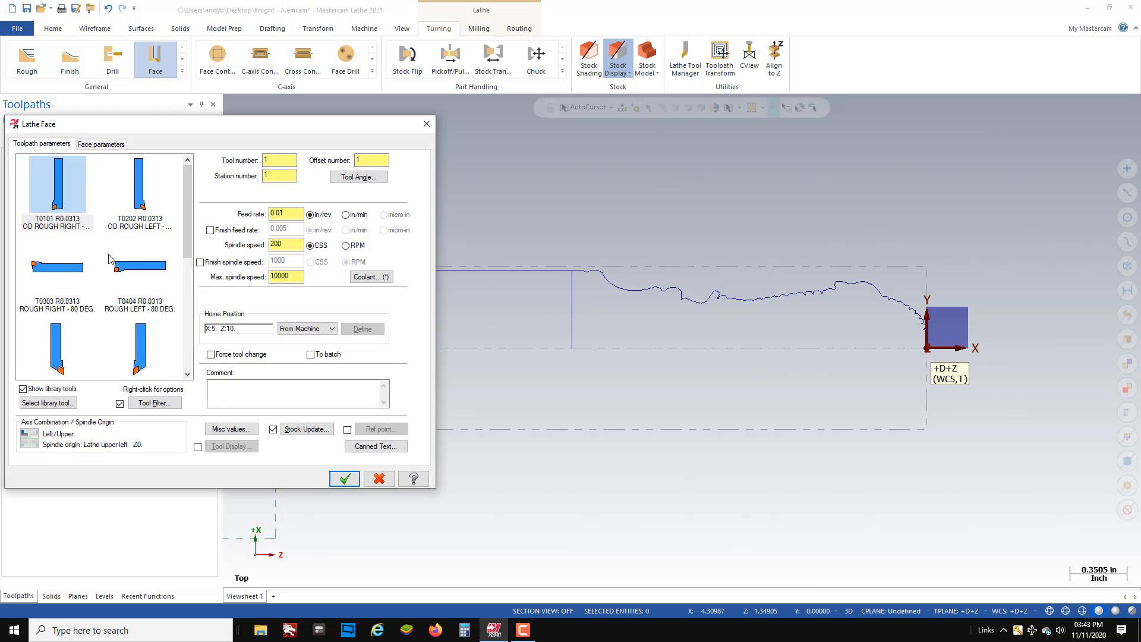
left_click(48, 402)
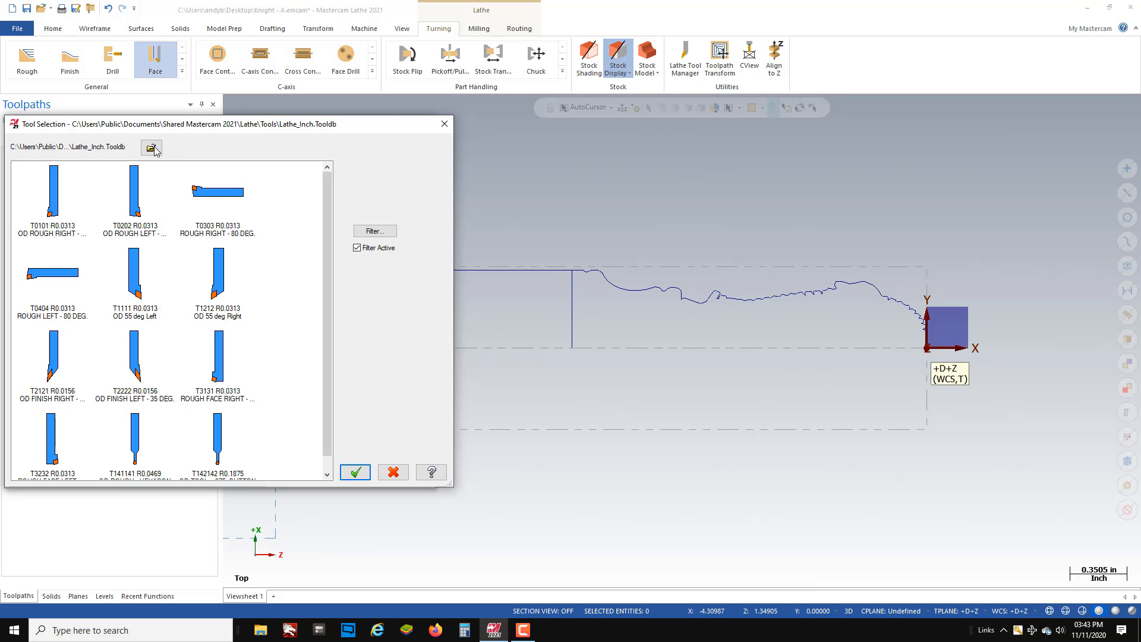
left_click(152, 148)
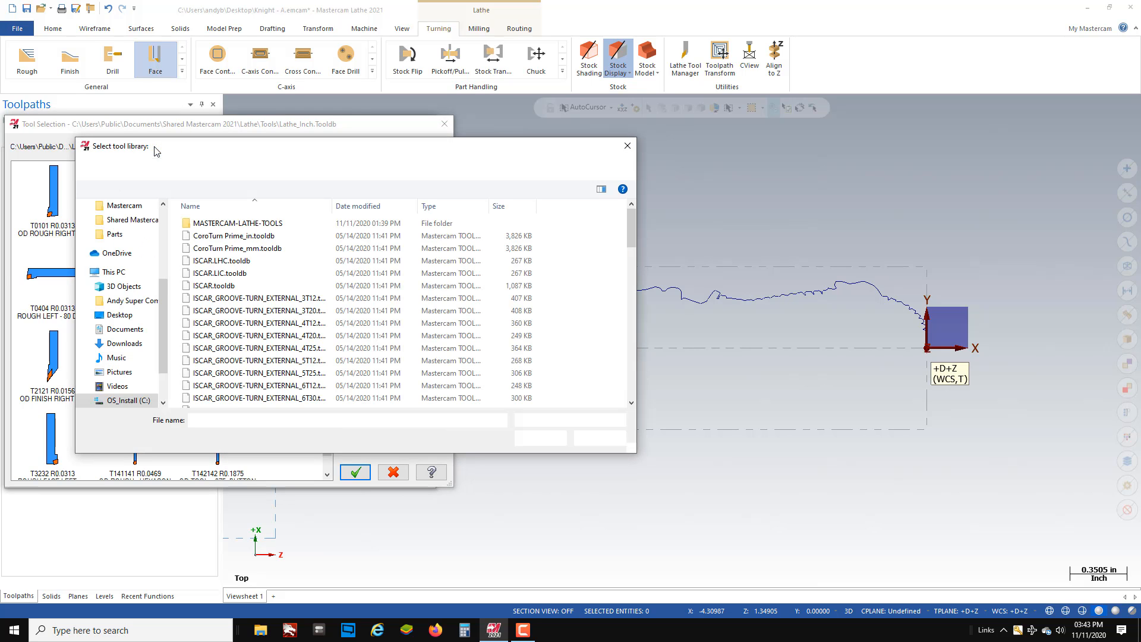
double_click(229, 224)
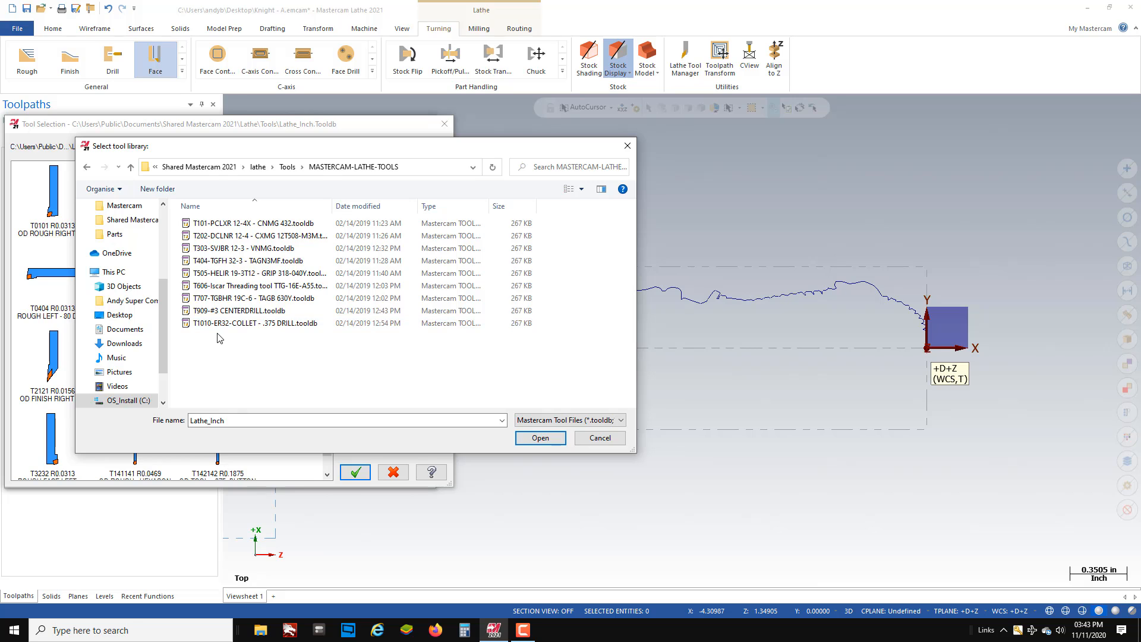
left_click(220, 224)
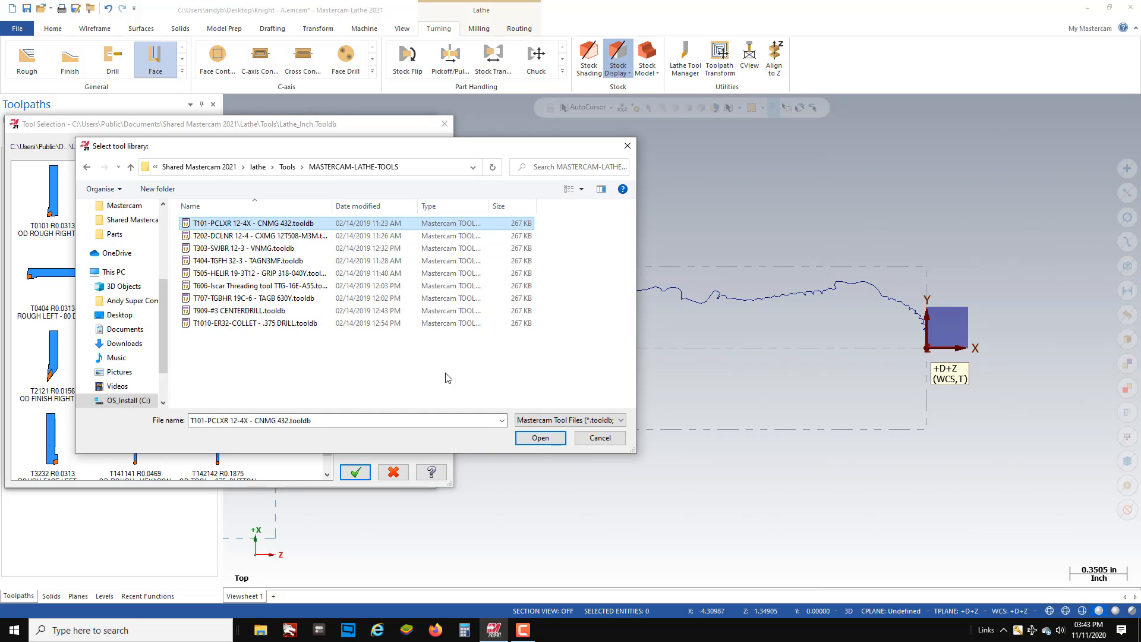
left_click(535, 438)
left_click(71, 227)
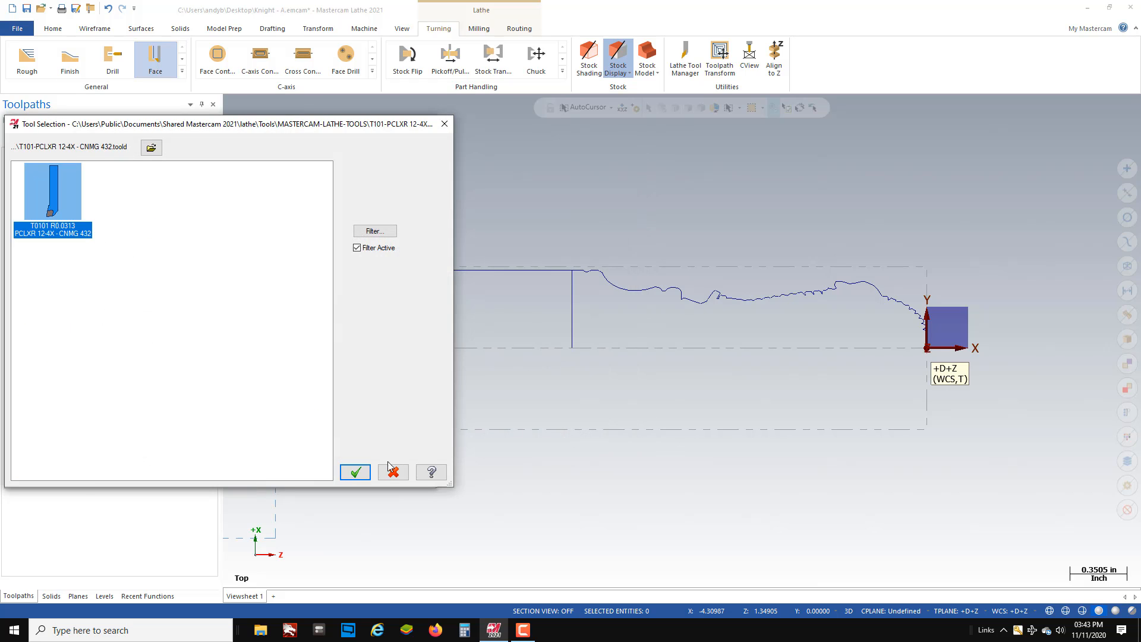
left_click(355, 472)
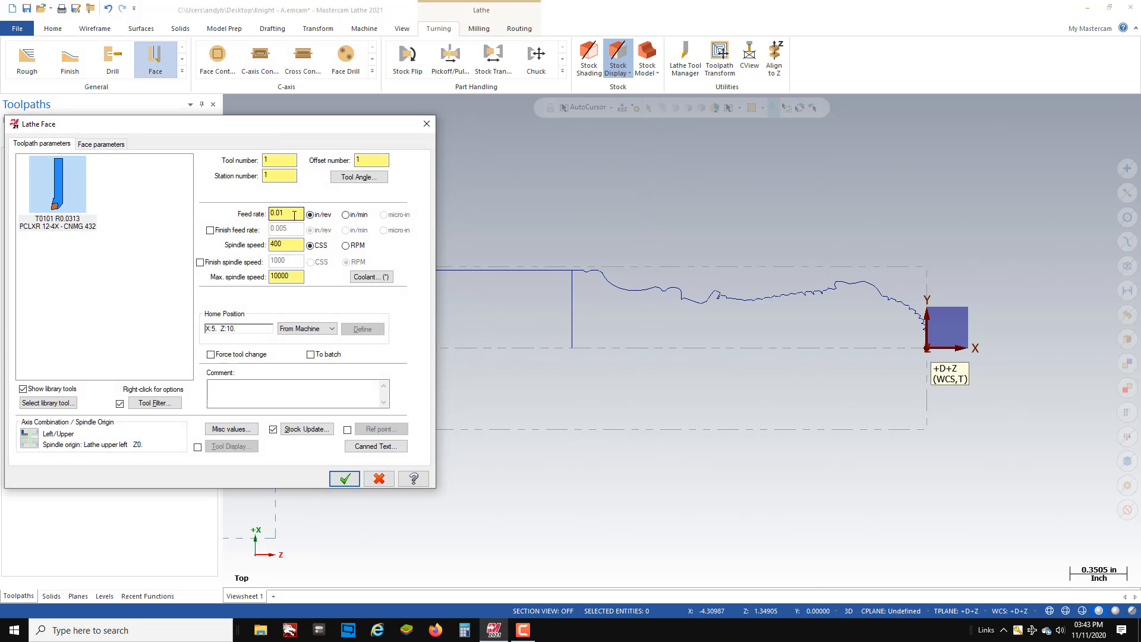
Step: Review the facing feed rate and face parameters, and generate the facing toolpath on the stock at finish Z 0.0
double_click(285, 213)
key("Tab")
key("Tab")
left_click(108, 145)
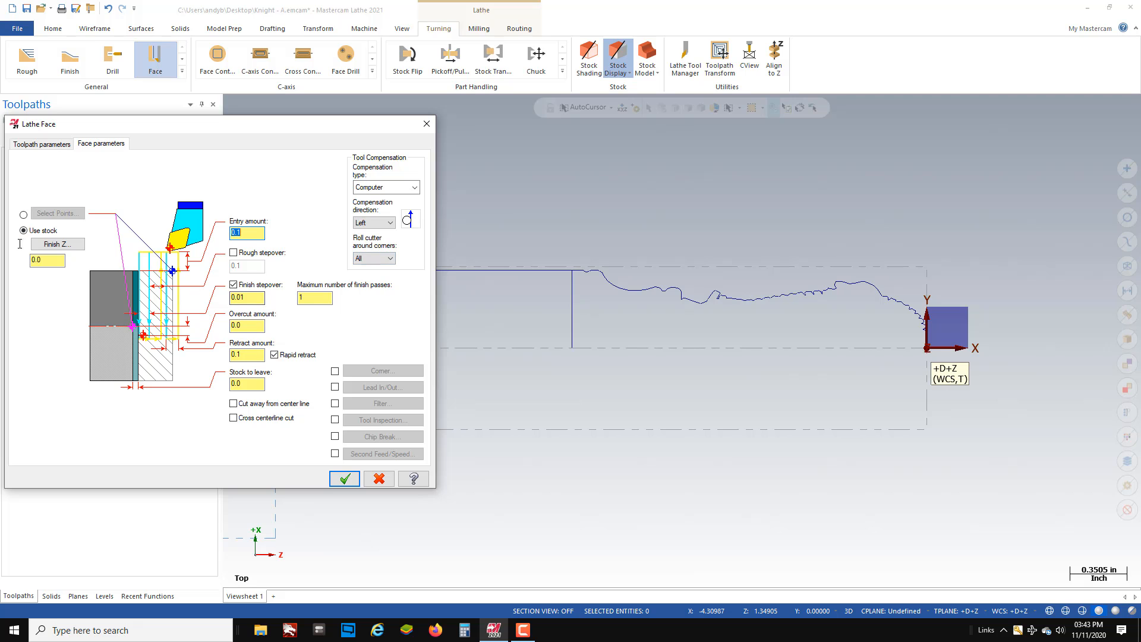
left_click(346, 479)
scroll(998, 297, "up", 5)
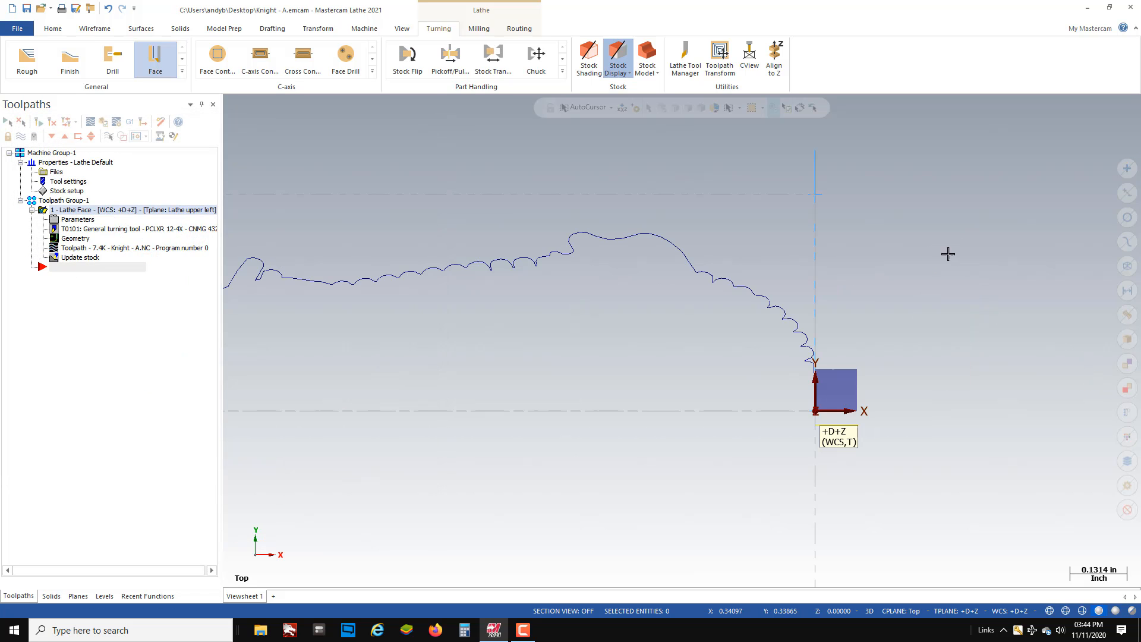
scroll(944, 345, "down", 5)
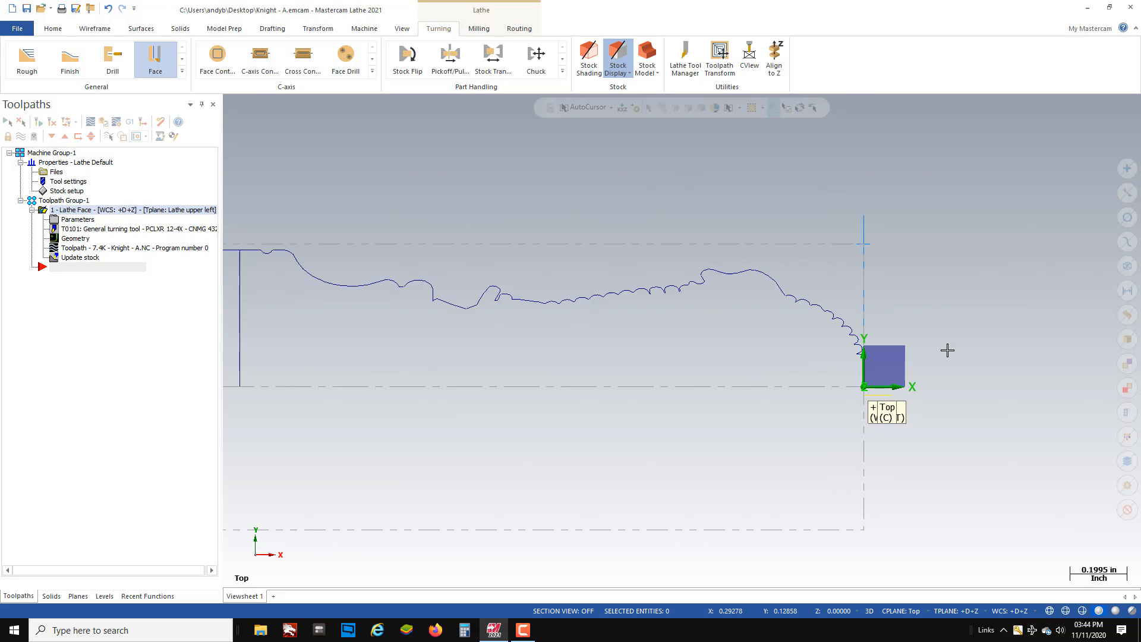
Step: Start a Rough toolpath and begin a partial chain on the short line at the origin, reversed to run away from the centerline
left_click(45, 74)
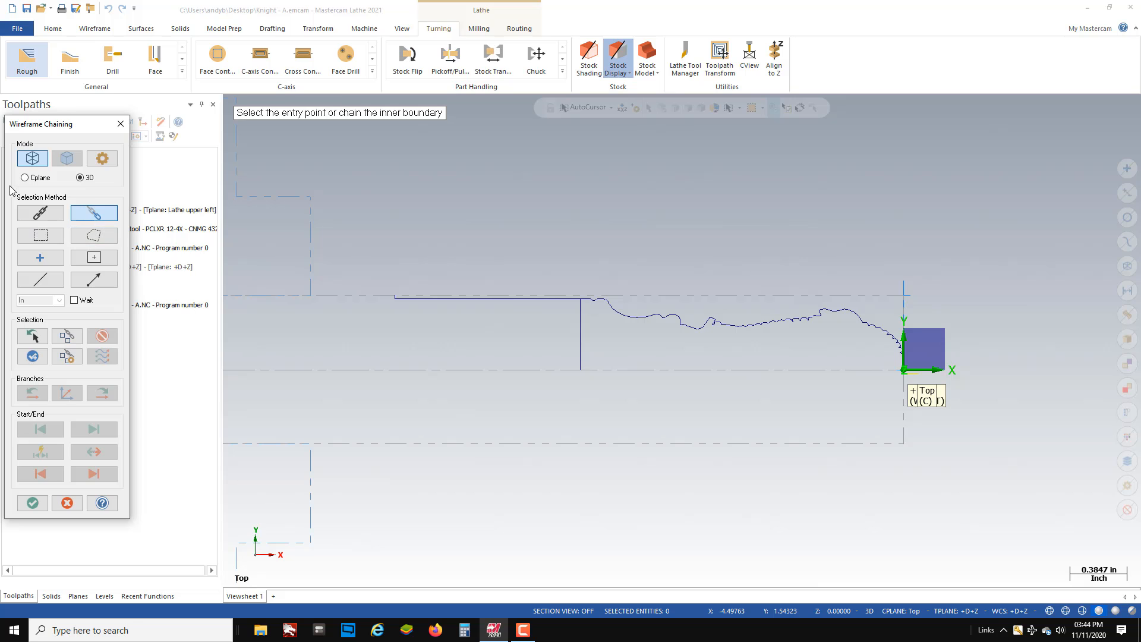
scroll(935, 367, "up", 10)
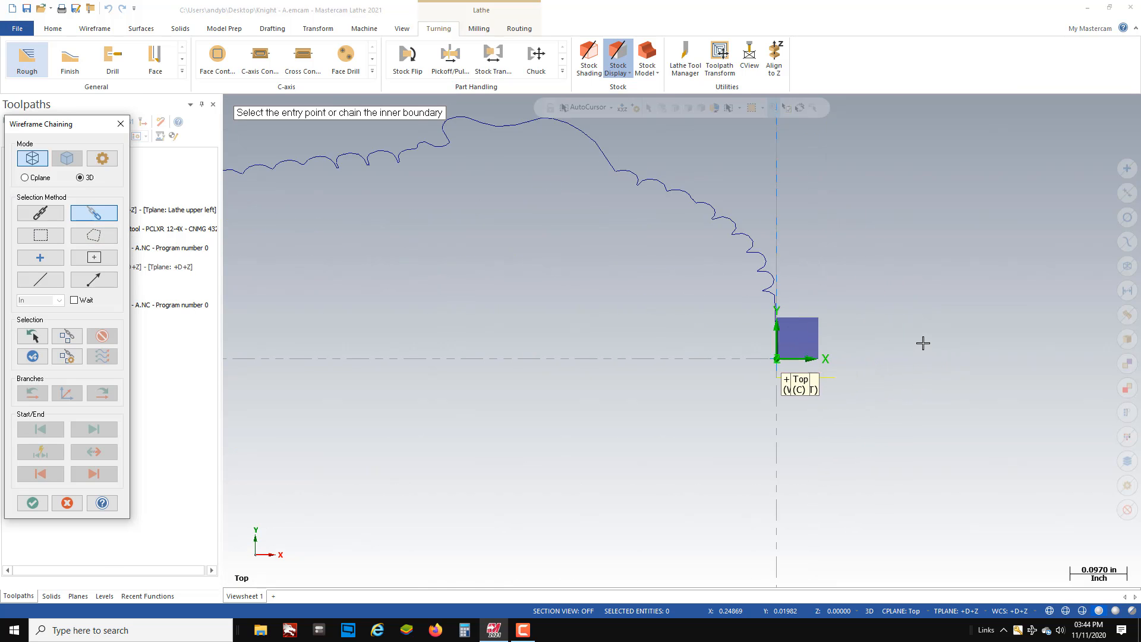
scroll(600, 288, "up", 2)
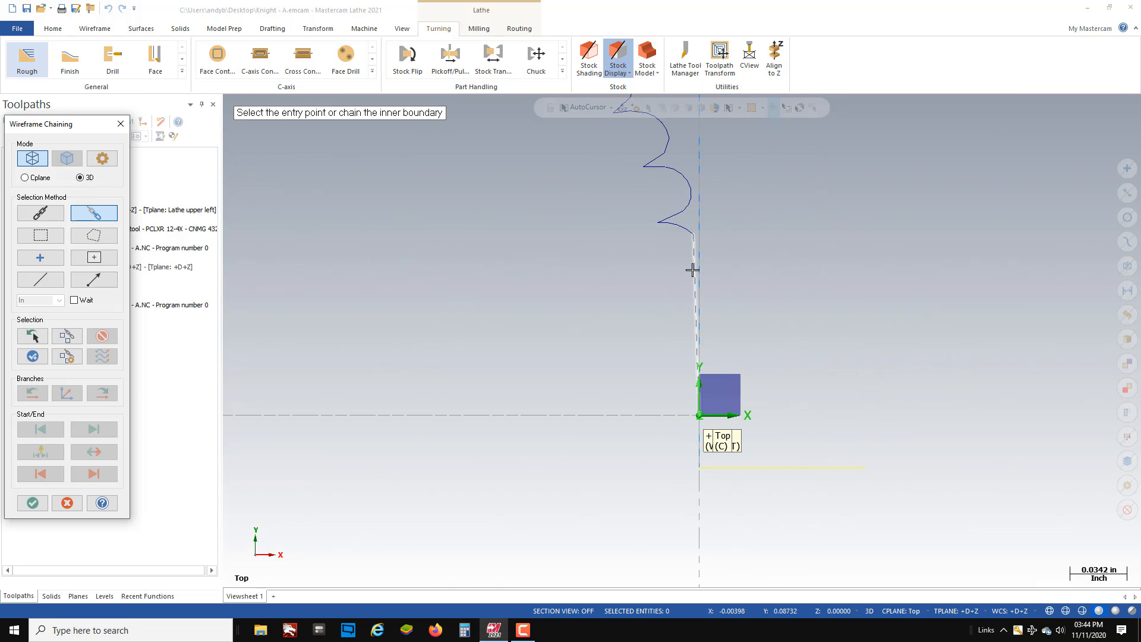
left_click(693, 269)
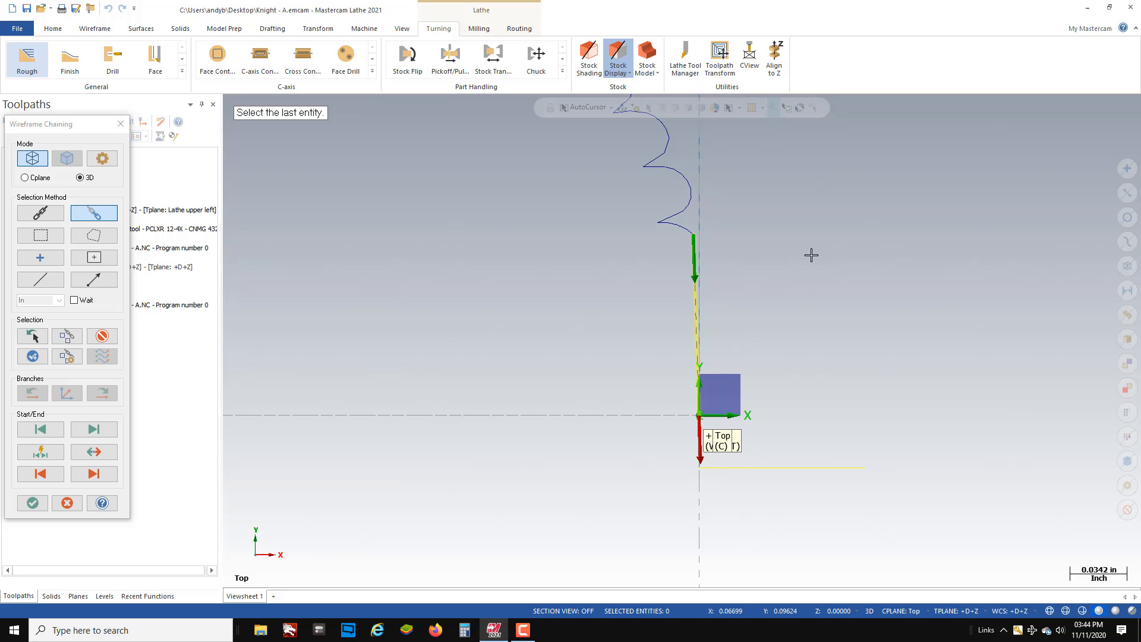
left_click(93, 451)
scroll(796, 313, "down", 1)
scroll(796, 312, "down", 10)
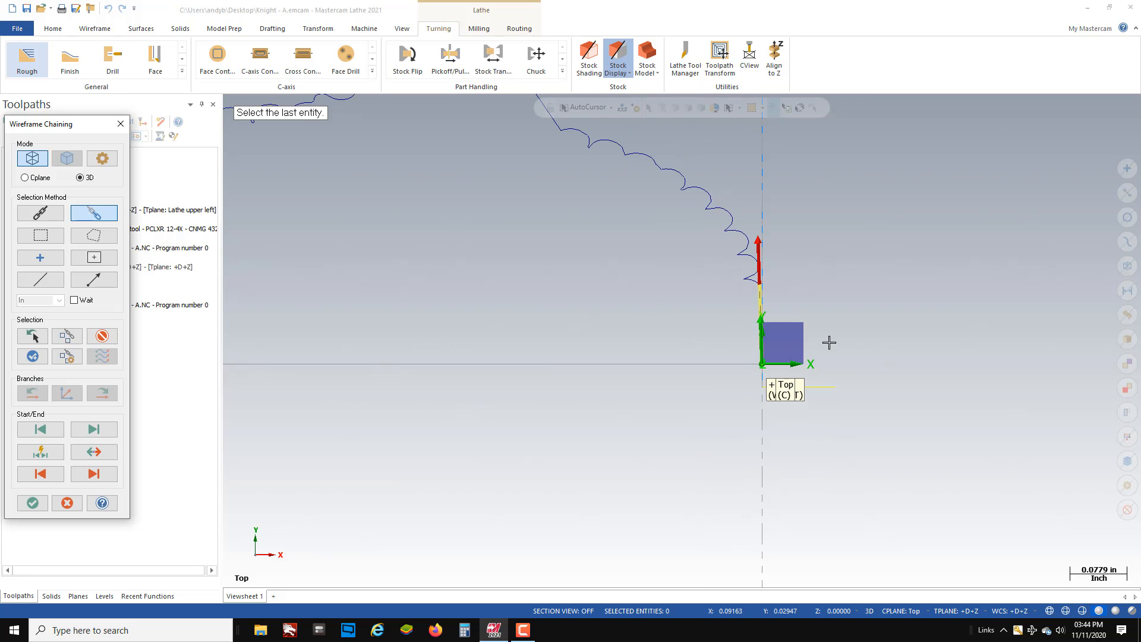
Step: End the chain at the short vertical line near the chuck, following the horizontal extension at the branch point, and accept it
scroll(386, 302, "up", 3)
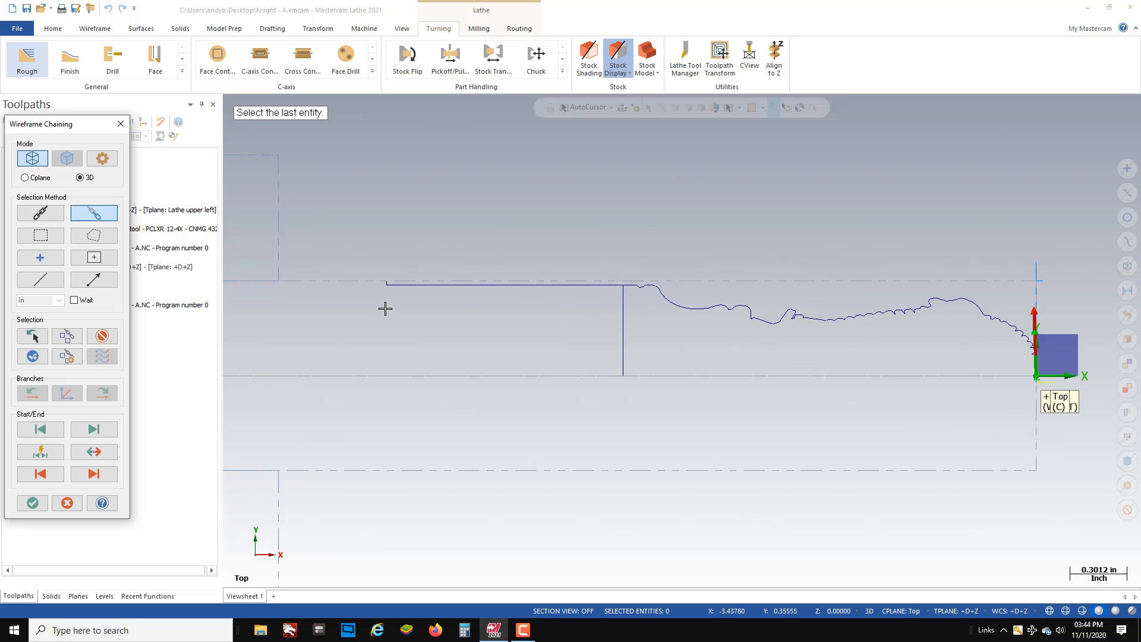
scroll(339, 278, "down", 1)
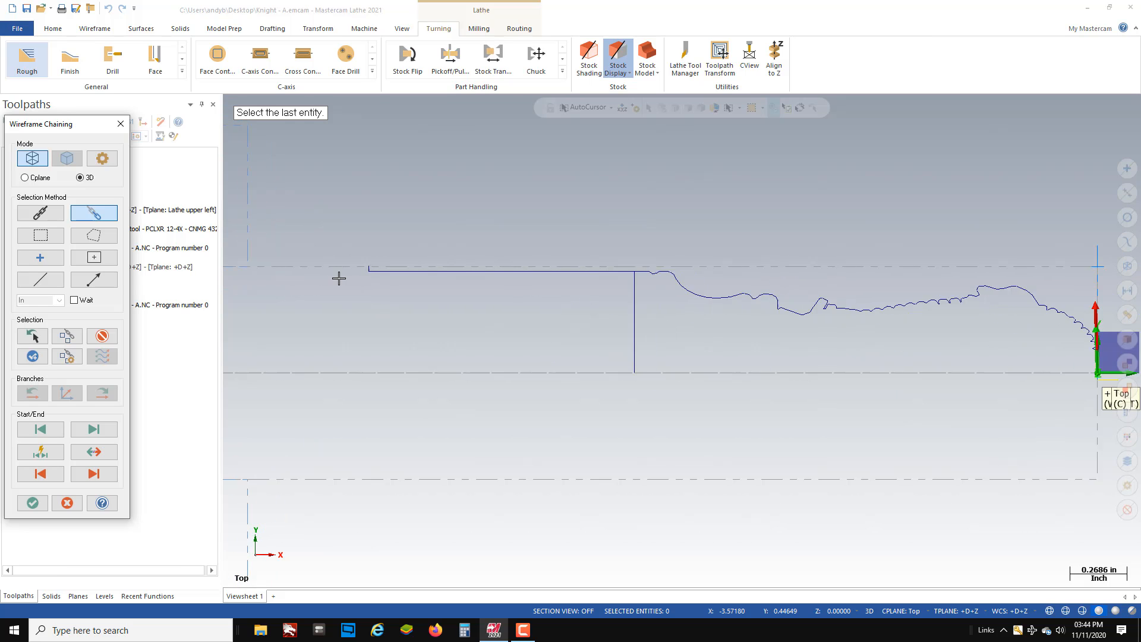
left_click(367, 266)
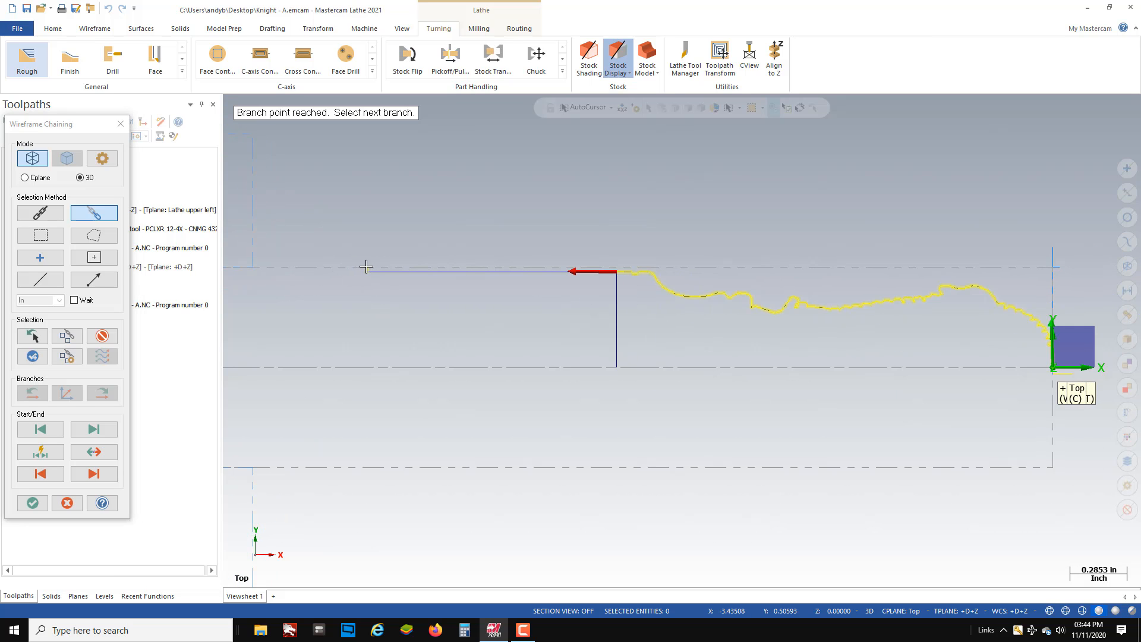
scroll(676, 291, "up", 3)
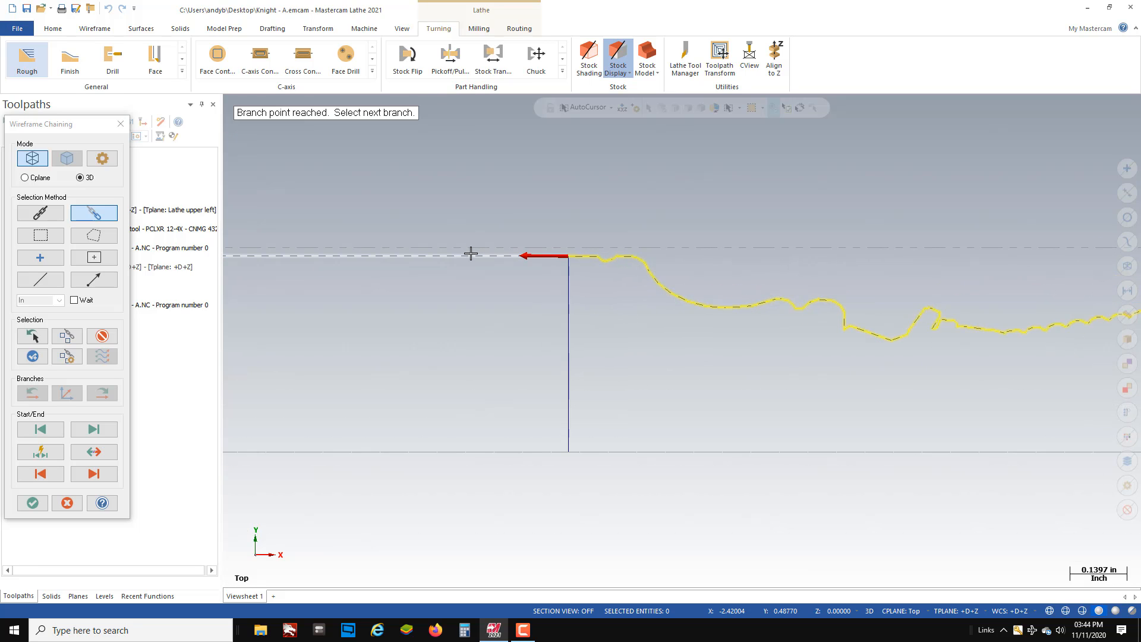
left_click(469, 252)
scroll(767, 238, "down", 2)
scroll(759, 269, "down", 2)
scroll(894, 331, "up", 3)
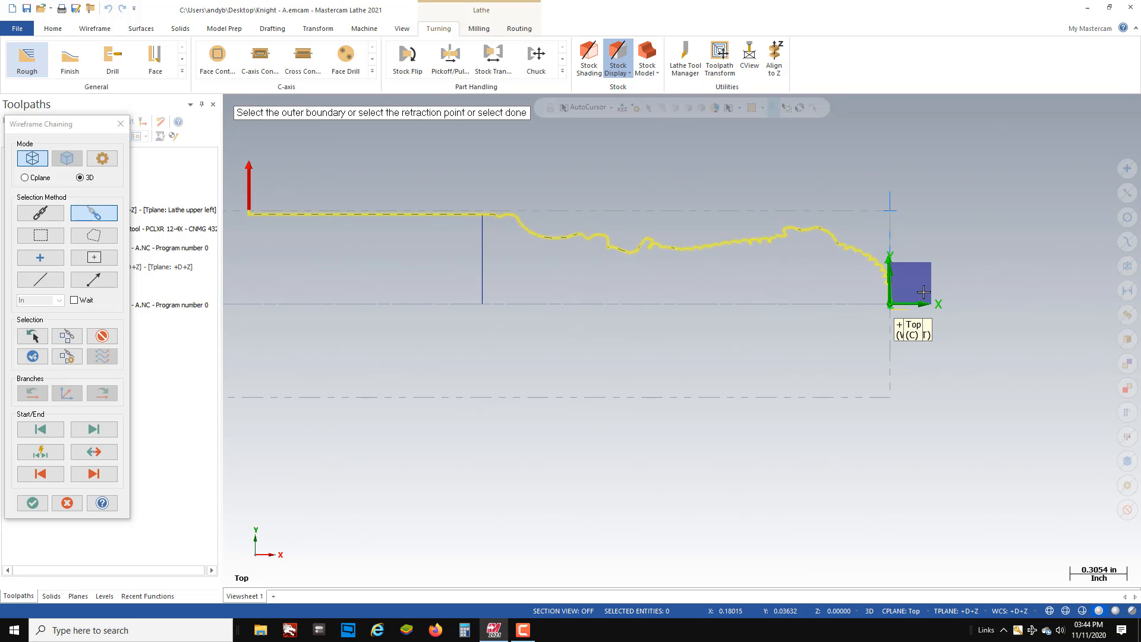
scroll(802, 233, "up", 8)
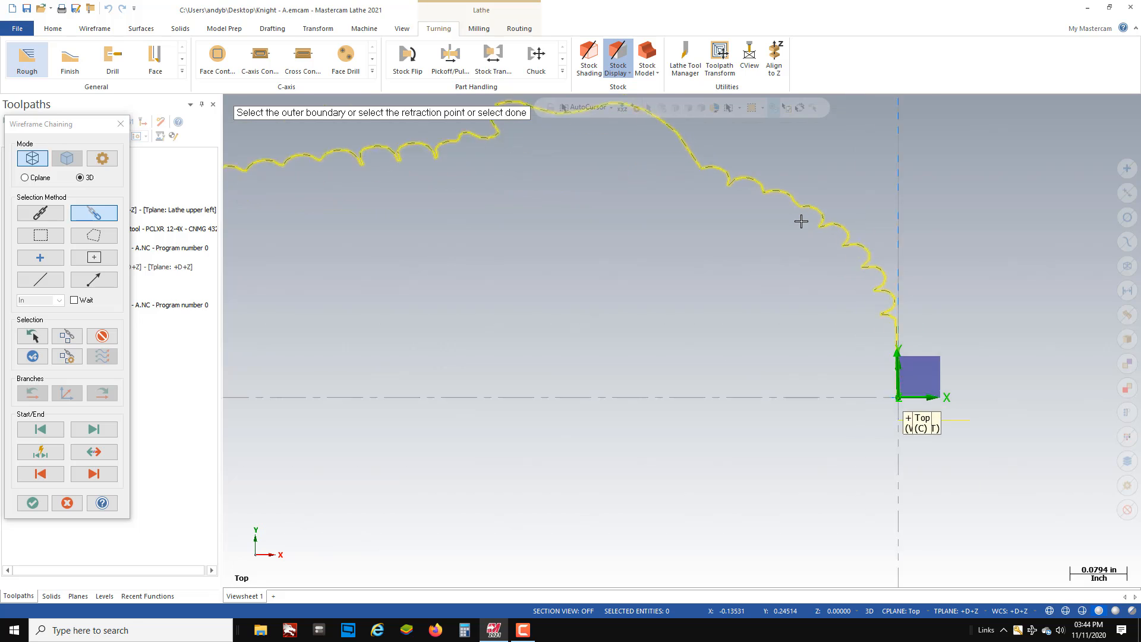
scroll(716, 164, "up", 2)
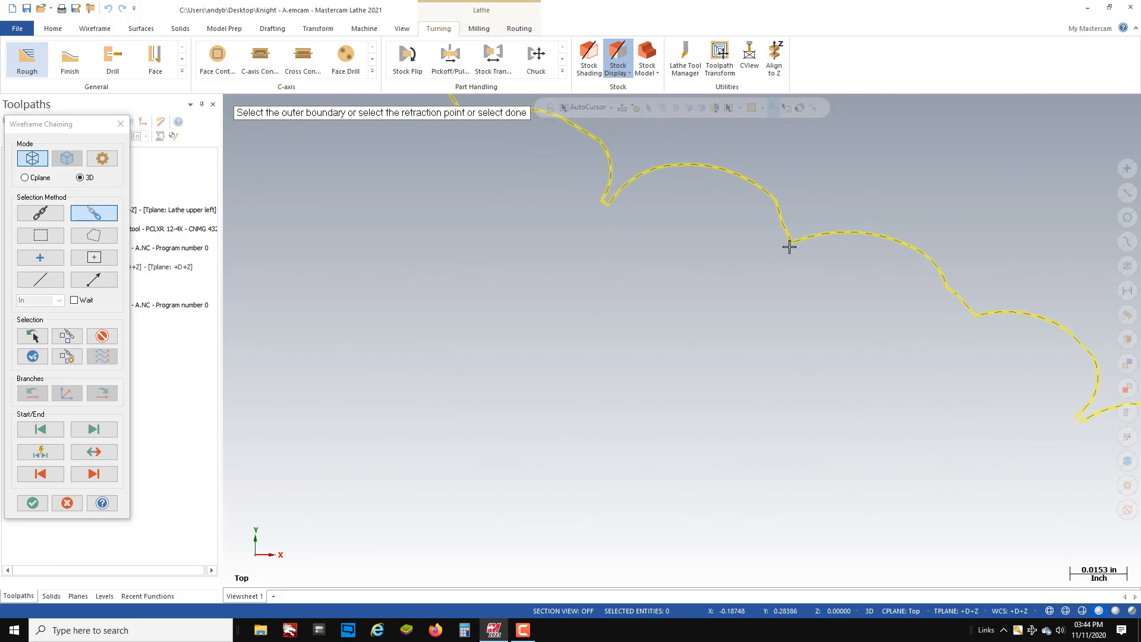
scroll(784, 280, "down", 3)
scroll(786, 291, "down", 10)
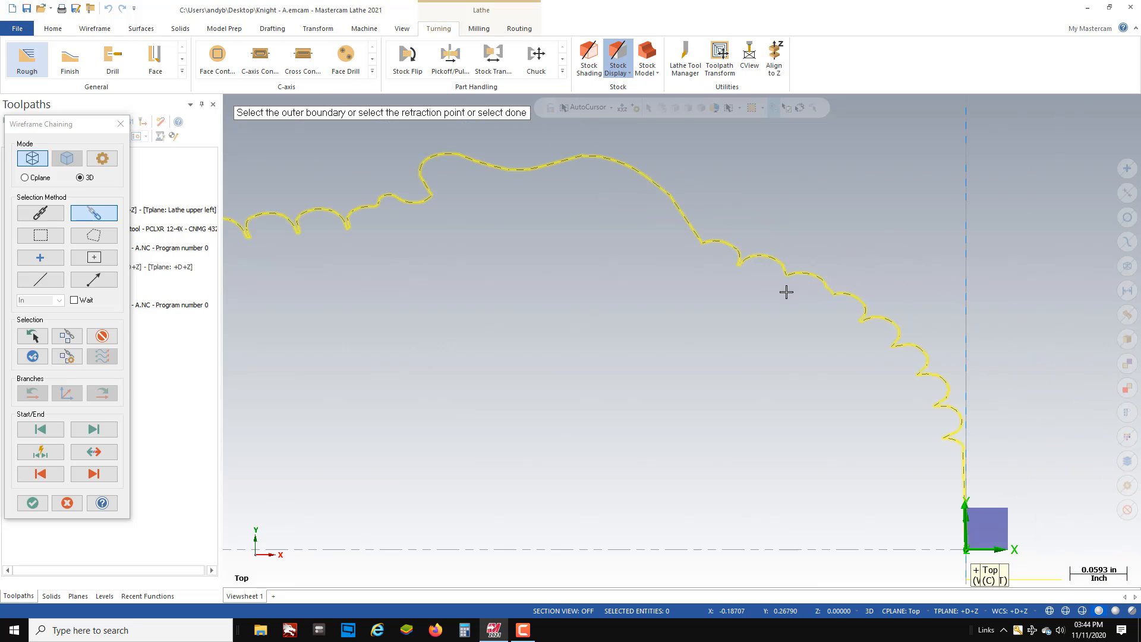
scroll(785, 291, "down", 1)
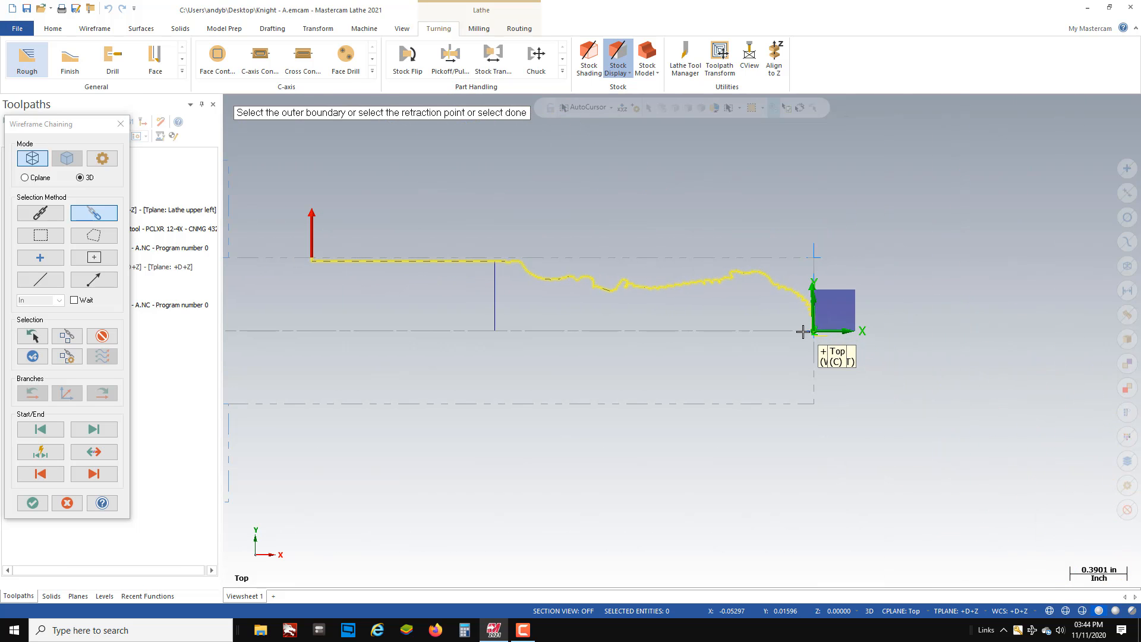
left_click(37, 505)
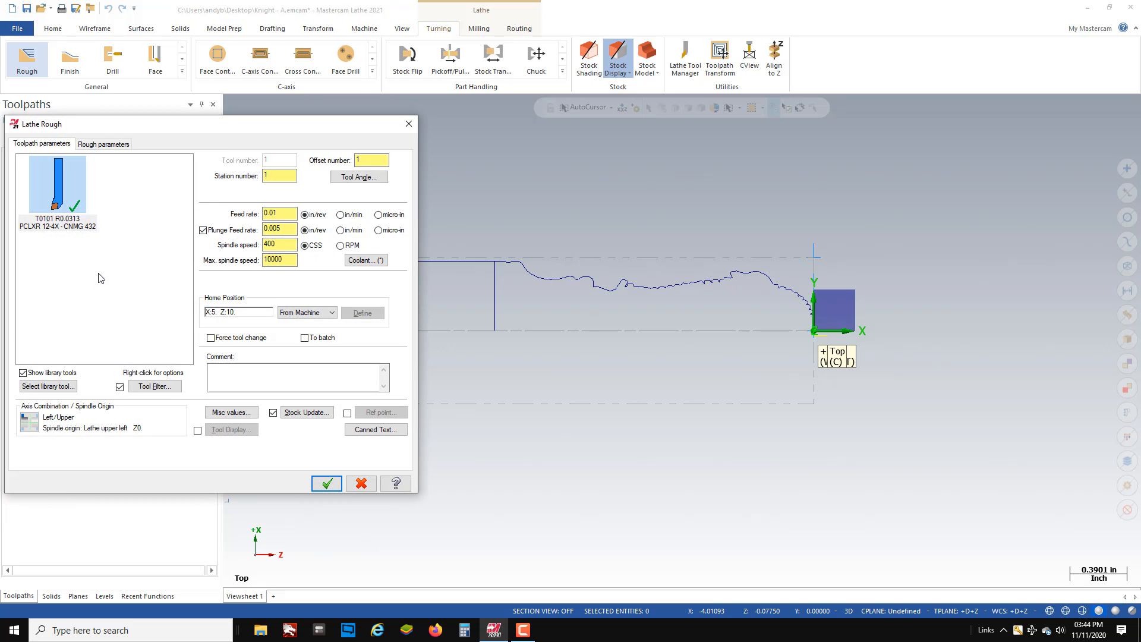
Step: Load the T303-SVJBR 12-3 - VNMG tool for the roughing toolpath and set its maximum spindle speed to 2200
left_click(53, 386)
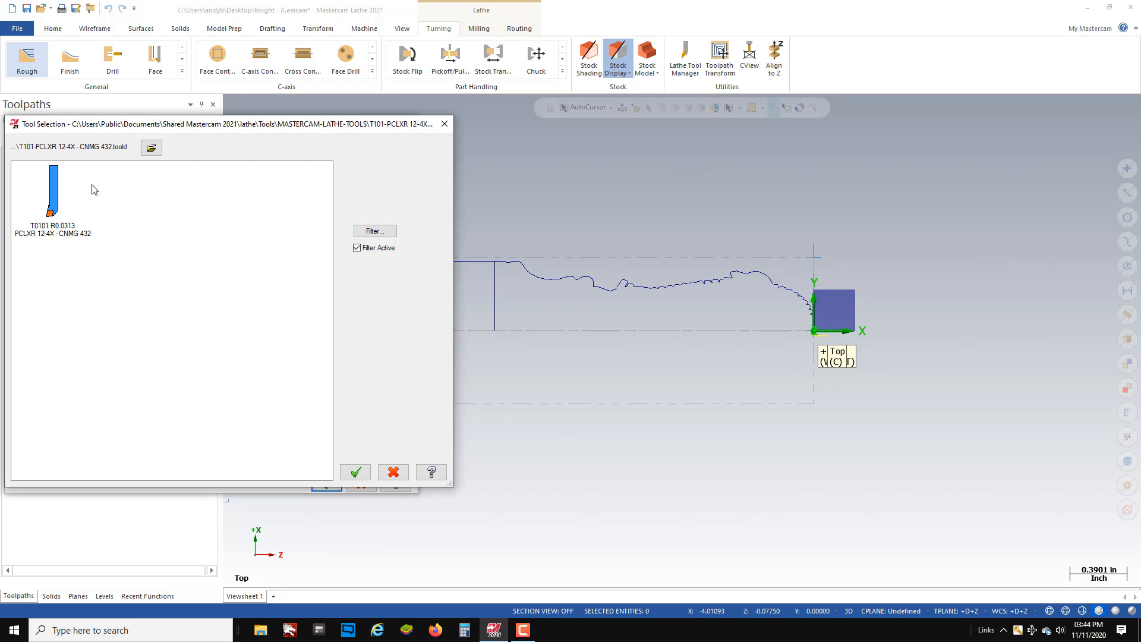
left_click(151, 148)
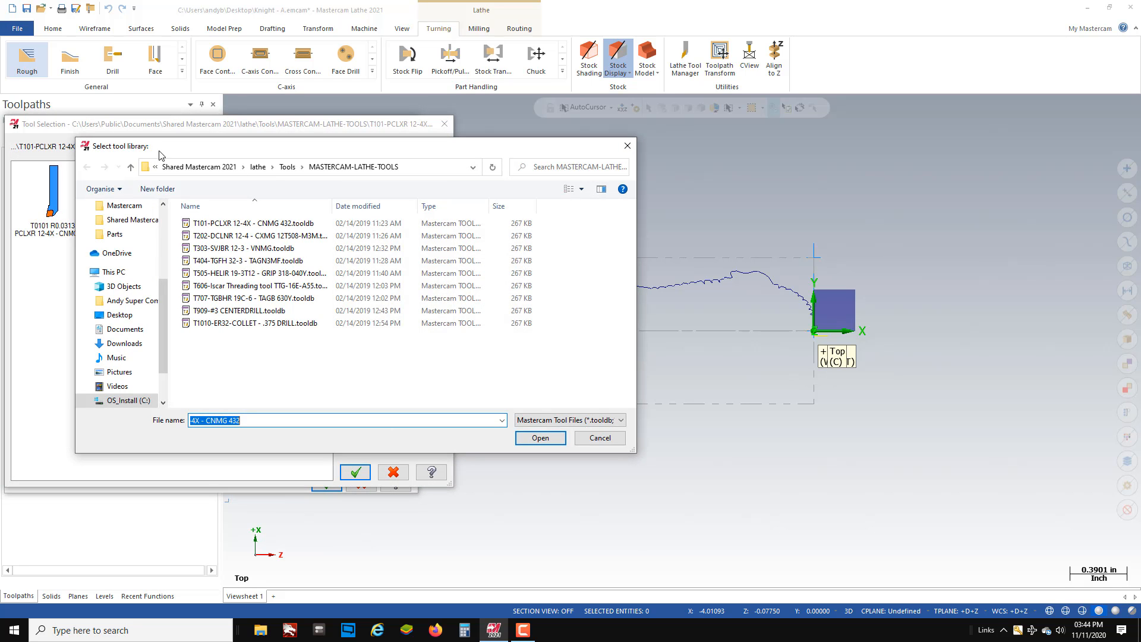
left_click(241, 249)
left_click(540, 437)
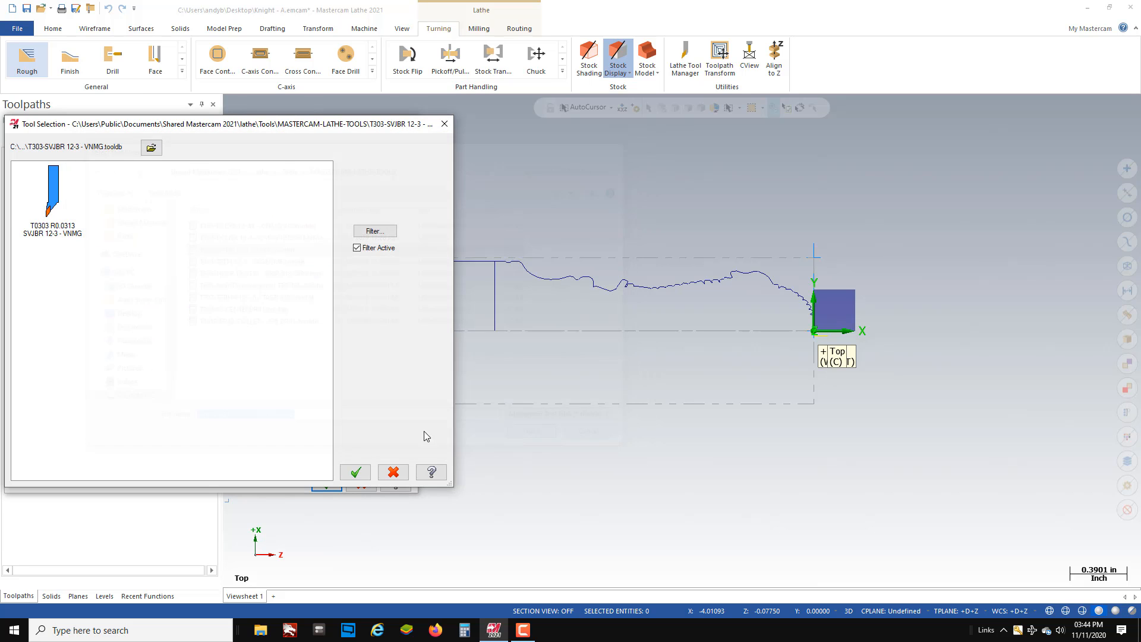
left_click(82, 235)
left_click(356, 472)
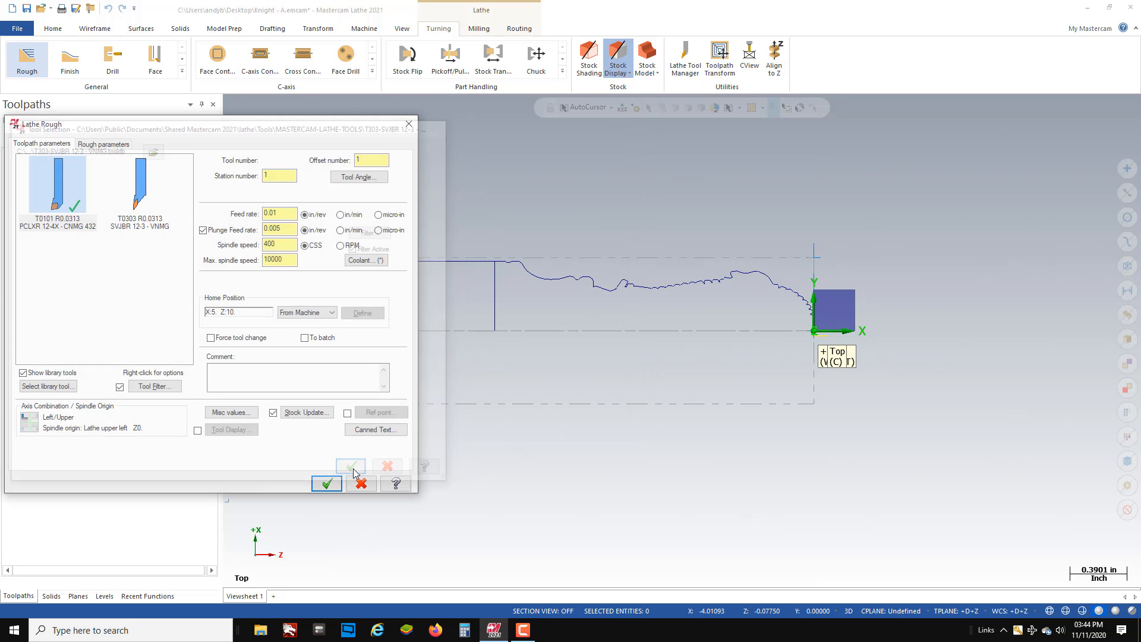
double_click(288, 260)
type("22")
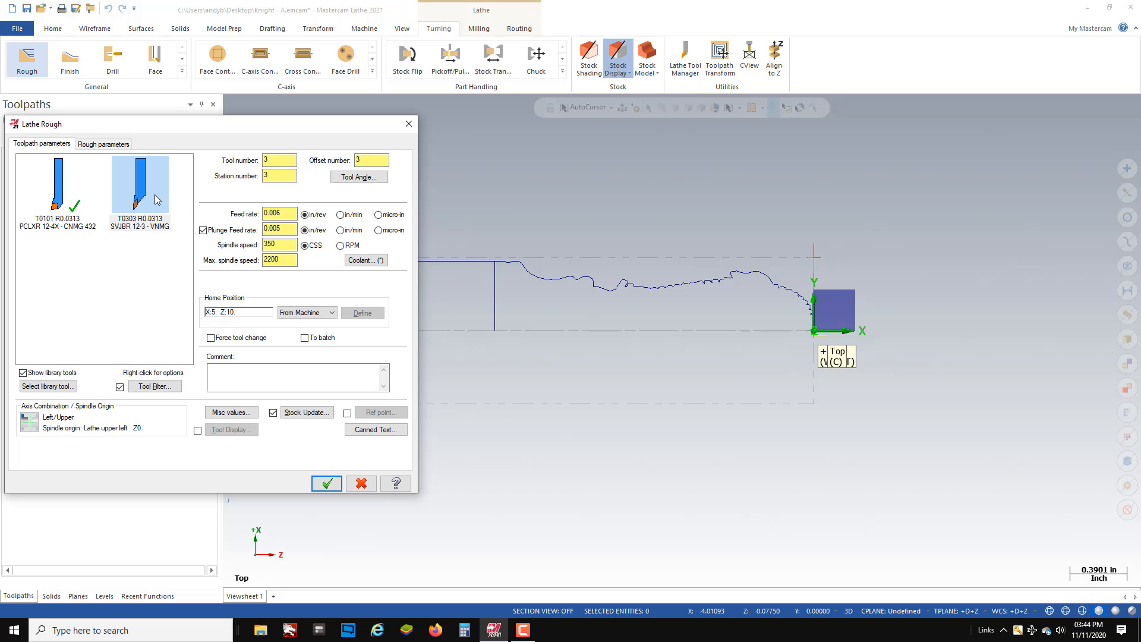
Step: Set the roughing depth of cut to 0.06
left_click(96, 148)
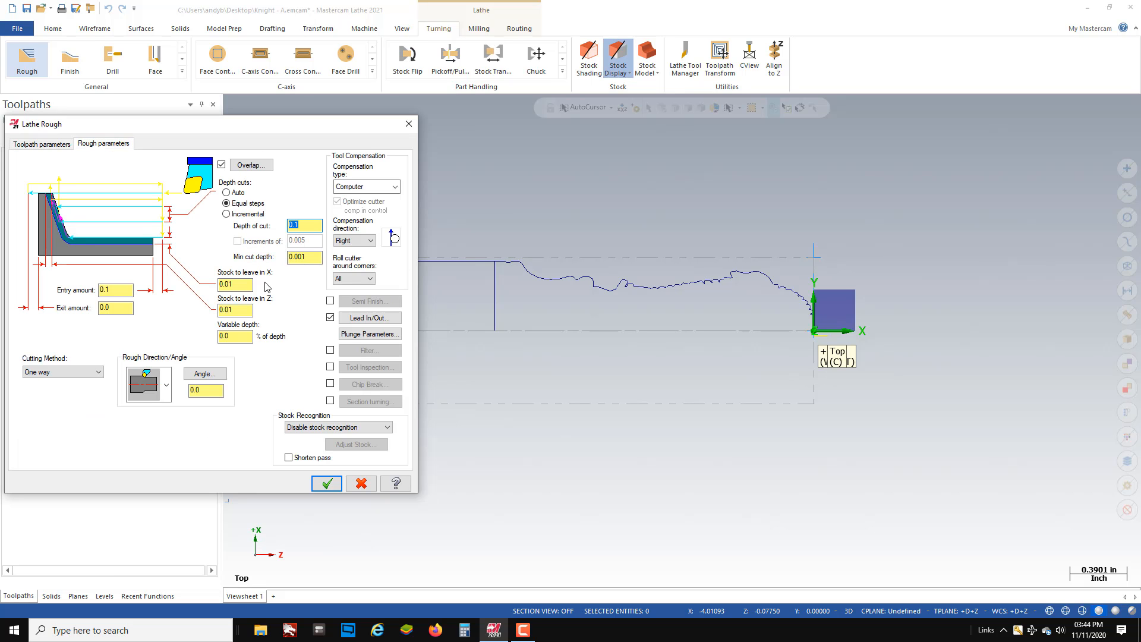
type(".06")
key("Return")
Step: Set the roughing lead-in vector angle to -90 degrees and the lead-out vector angle to 90 degrees
left_click(386, 319)
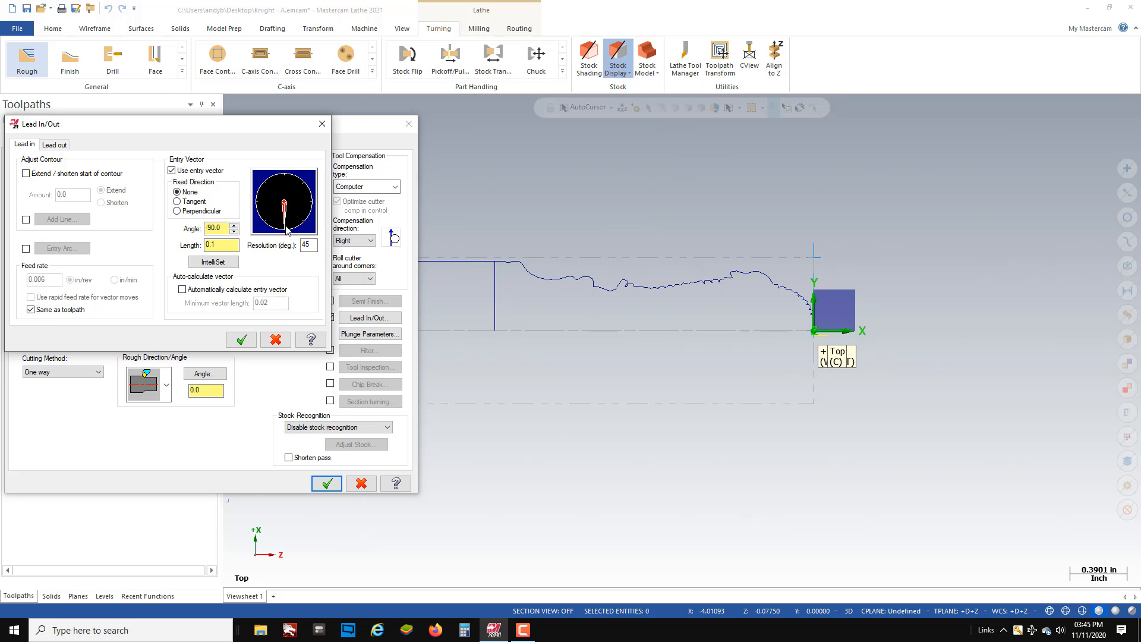
left_click(54, 145)
left_click(286, 181)
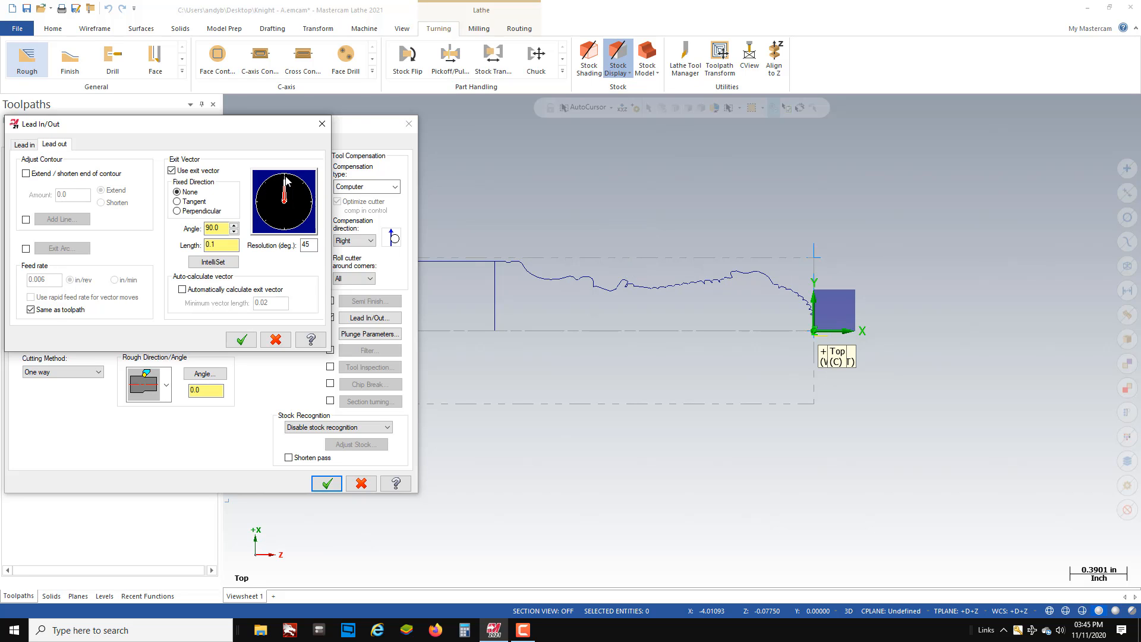
left_click(242, 340)
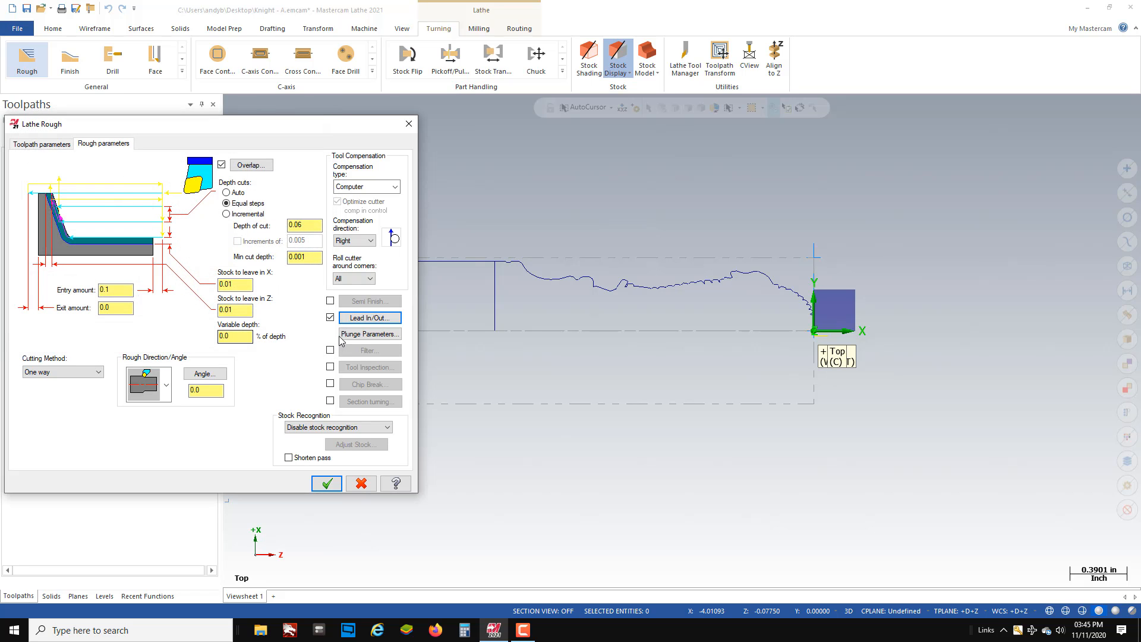
Step: Allow plunging in both directions for the roughing toolpath and generate it
left_click(359, 337)
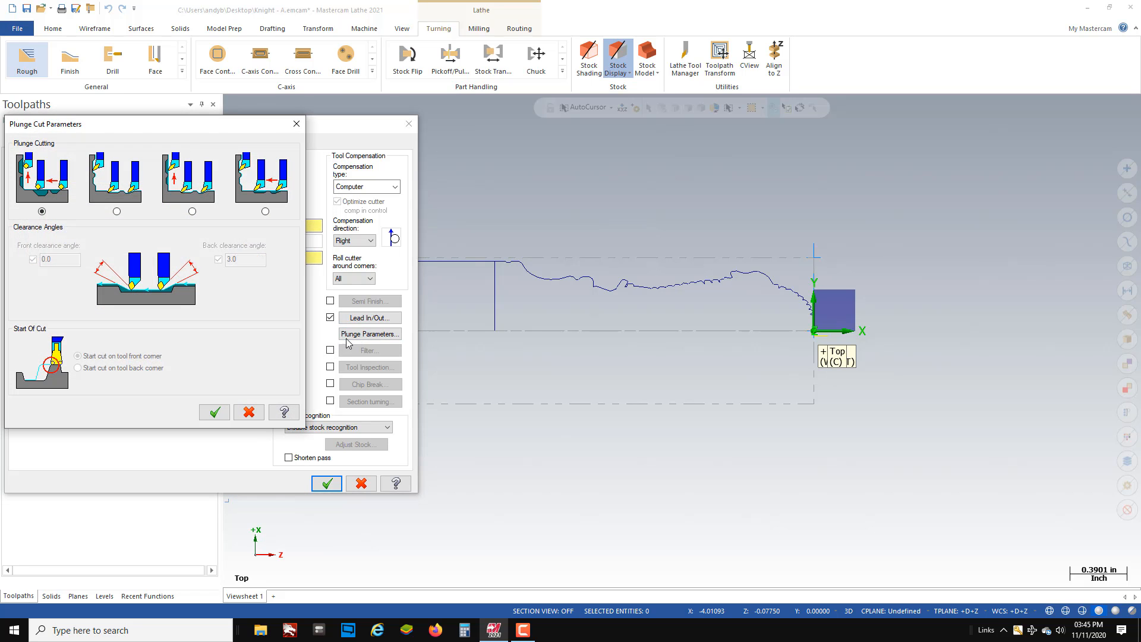
left_click(117, 212)
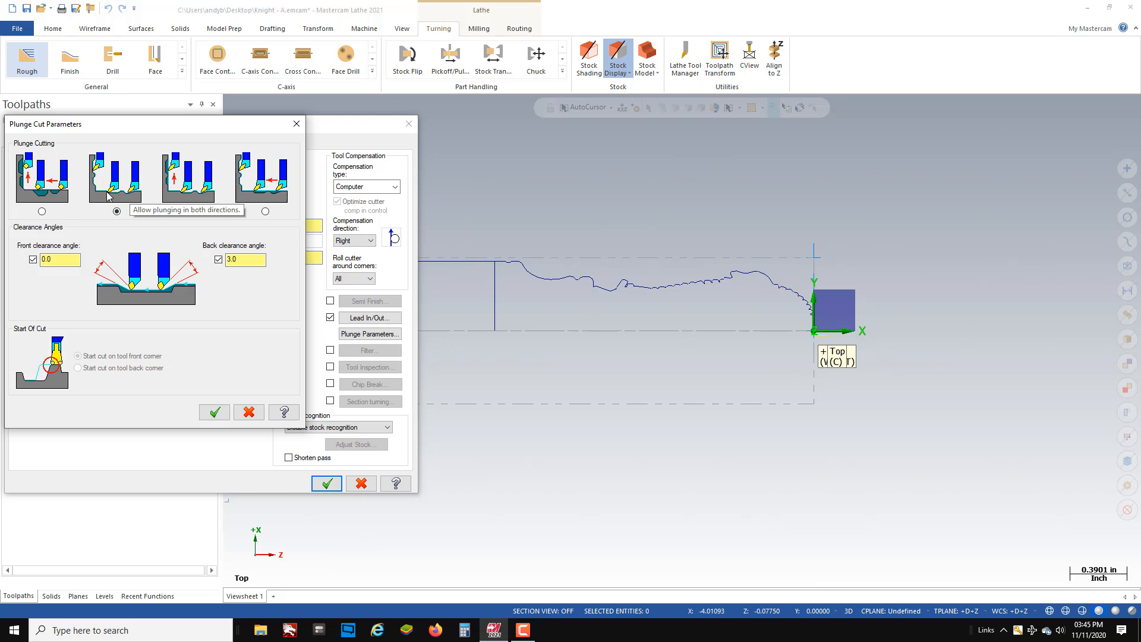
left_click(214, 411)
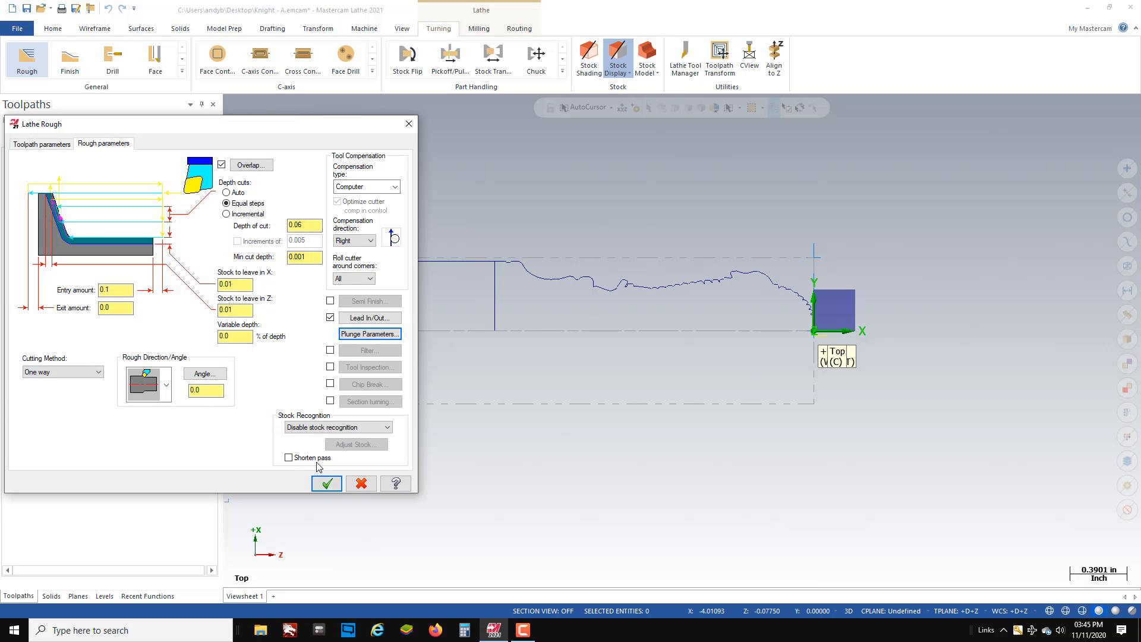
left_click(326, 484)
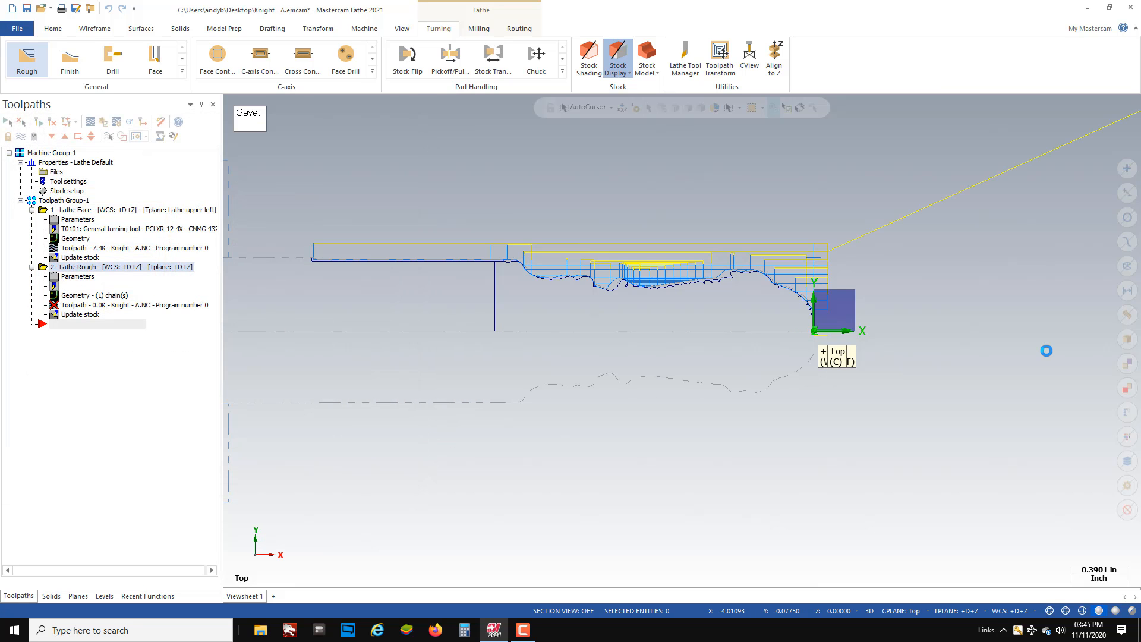
Step: Start a Finish toolpath and reuse the previous roughing chain as its contour
scroll(814, 291, "up", 4)
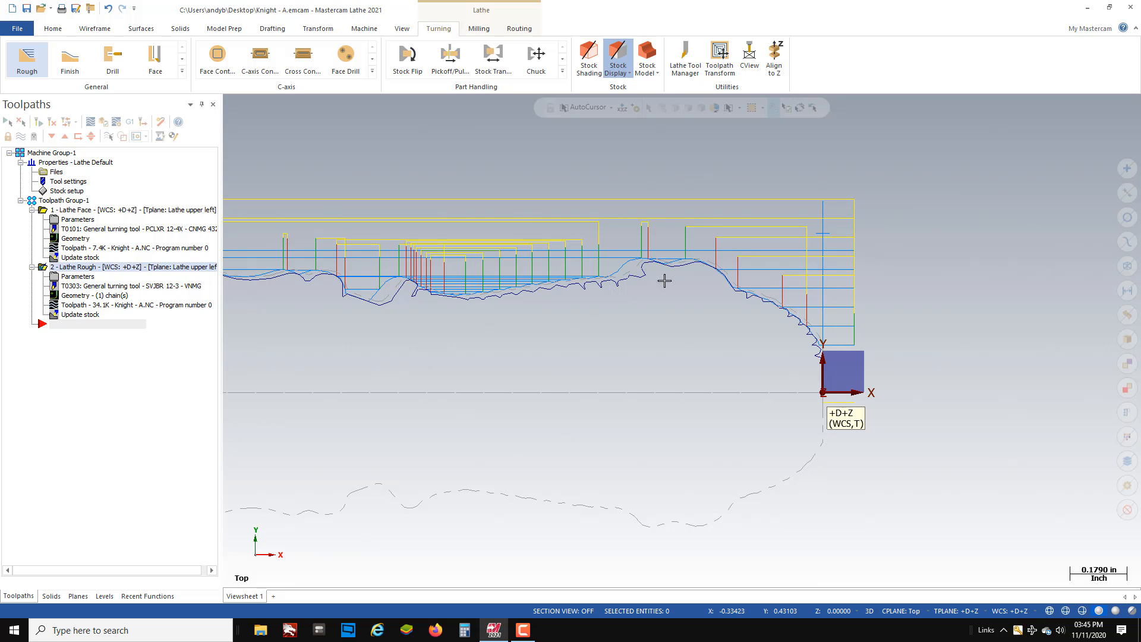
scroll(881, 284, "down", 3)
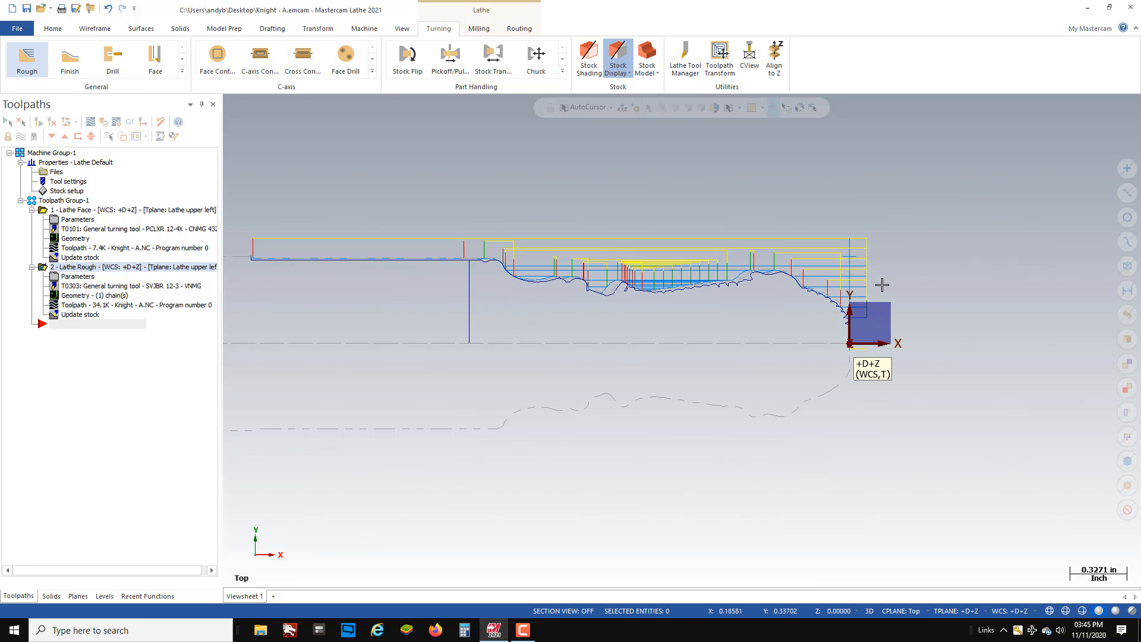
scroll(739, 283, "up", 1)
scroll(735, 286, "down", 2)
scroll(726, 309, "up", 1)
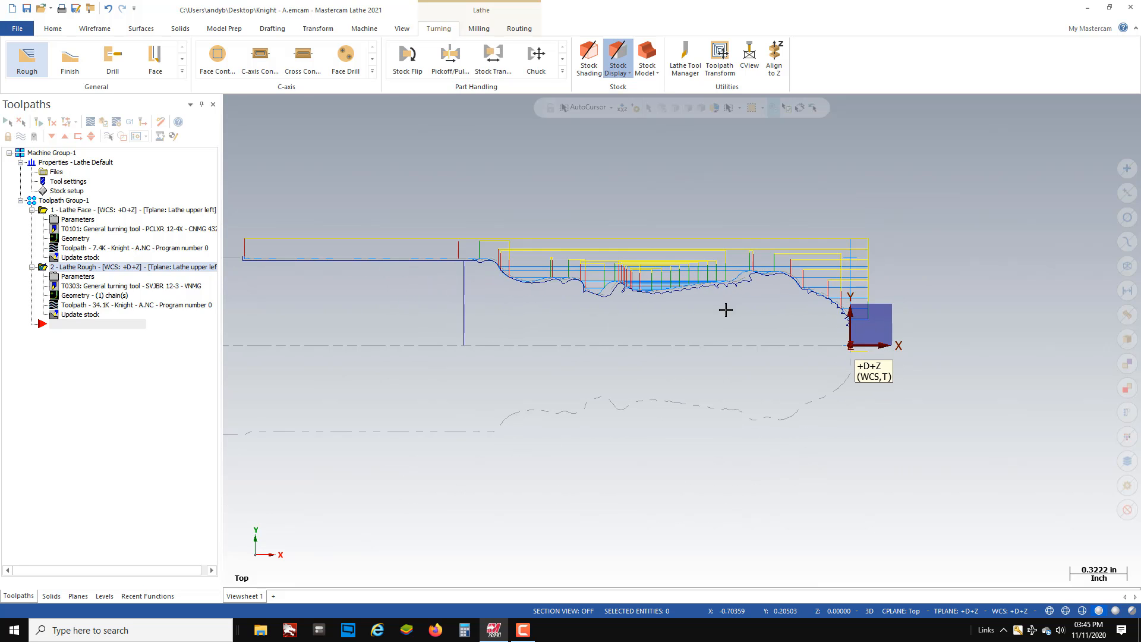
scroll(721, 321, "down", 1)
left_click(70, 72)
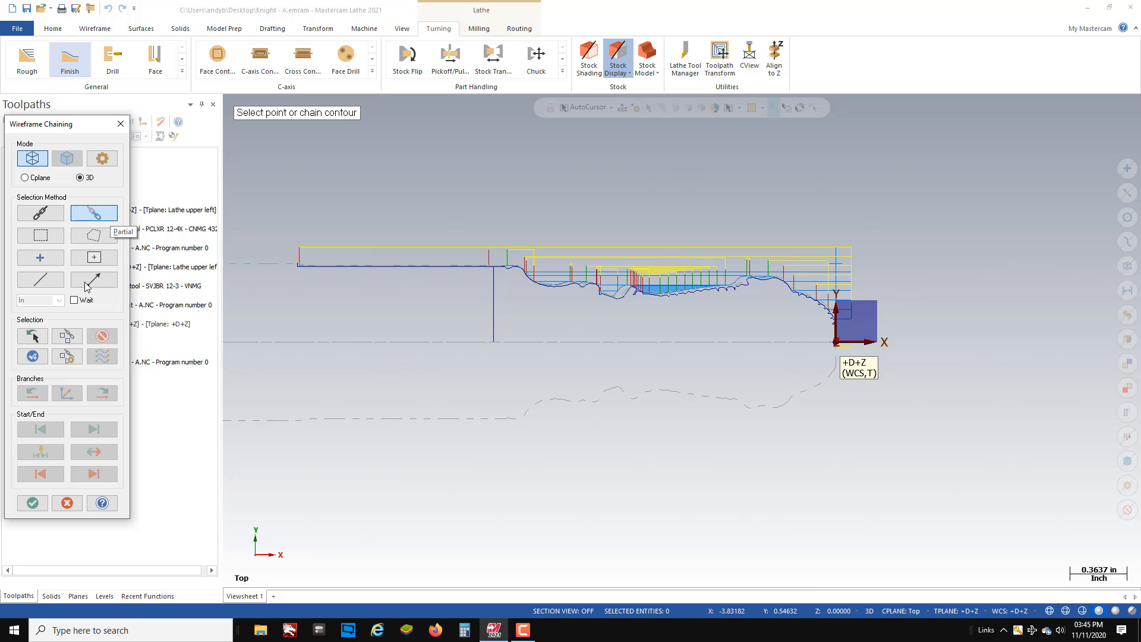
left_click(30, 336)
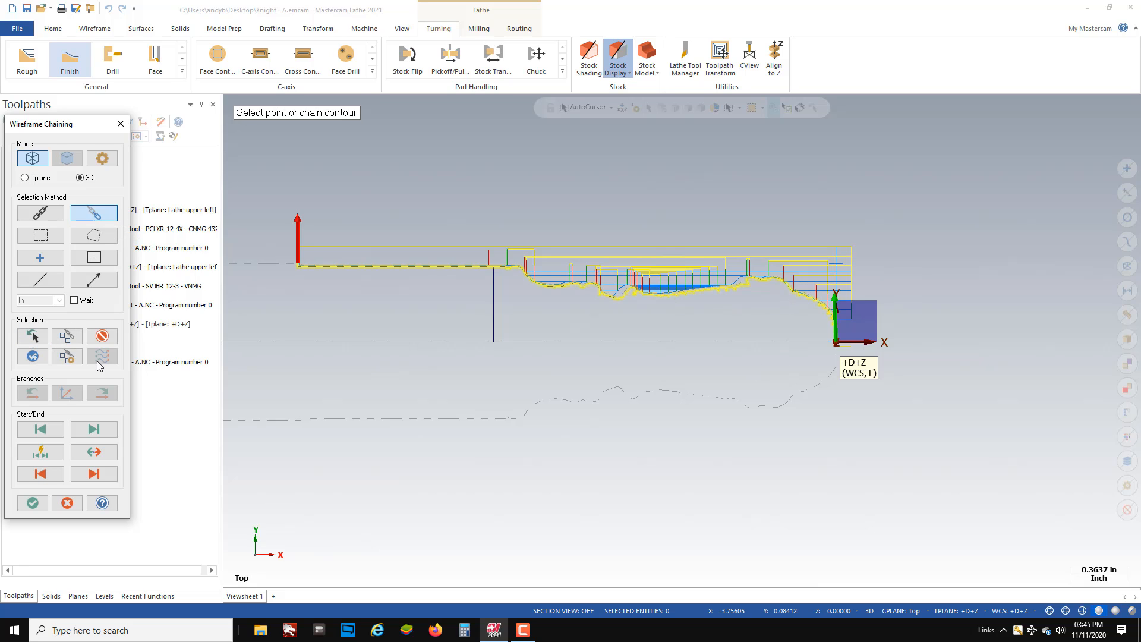
left_click(33, 503)
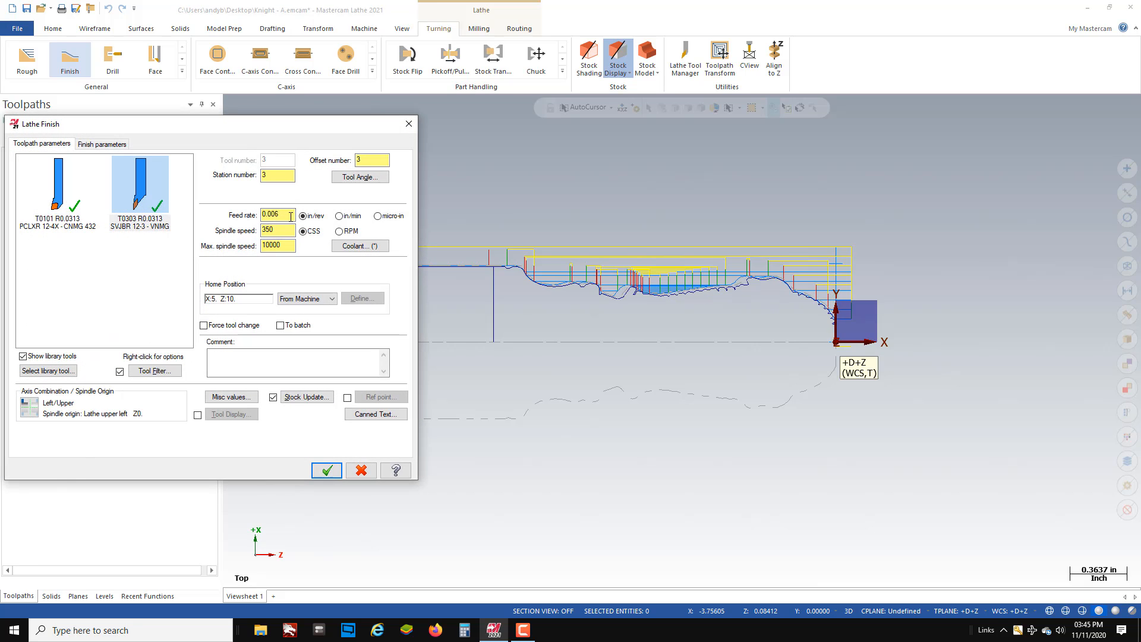
Step: Set the finishing feed rate to 0.004 in/rev and change the maximum spindle speed
type("0.004")
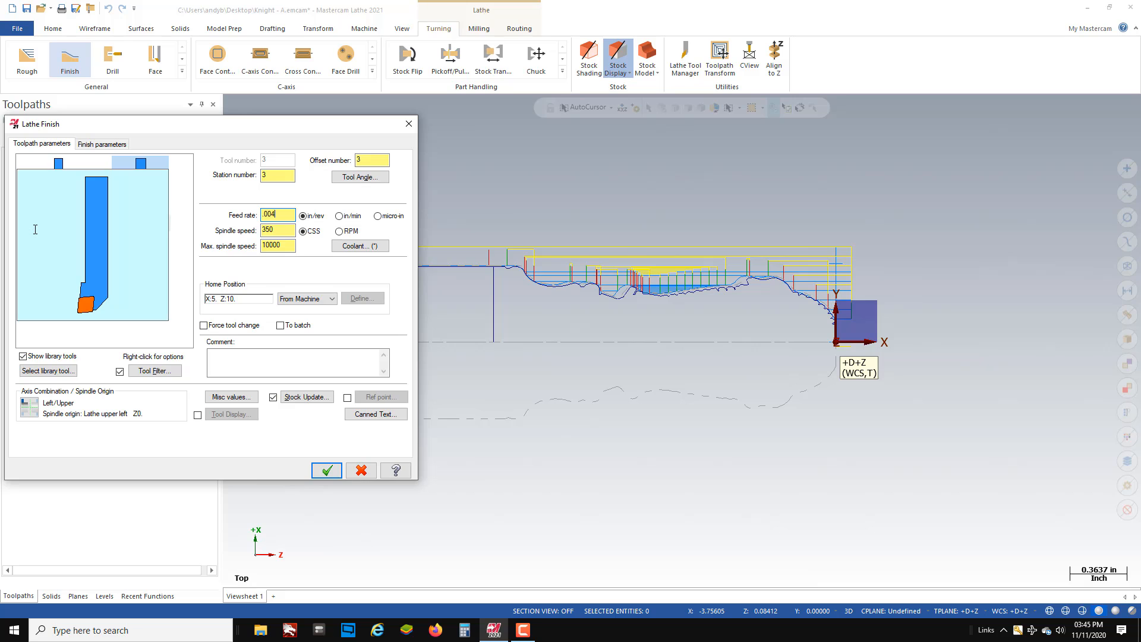
key("Tab")
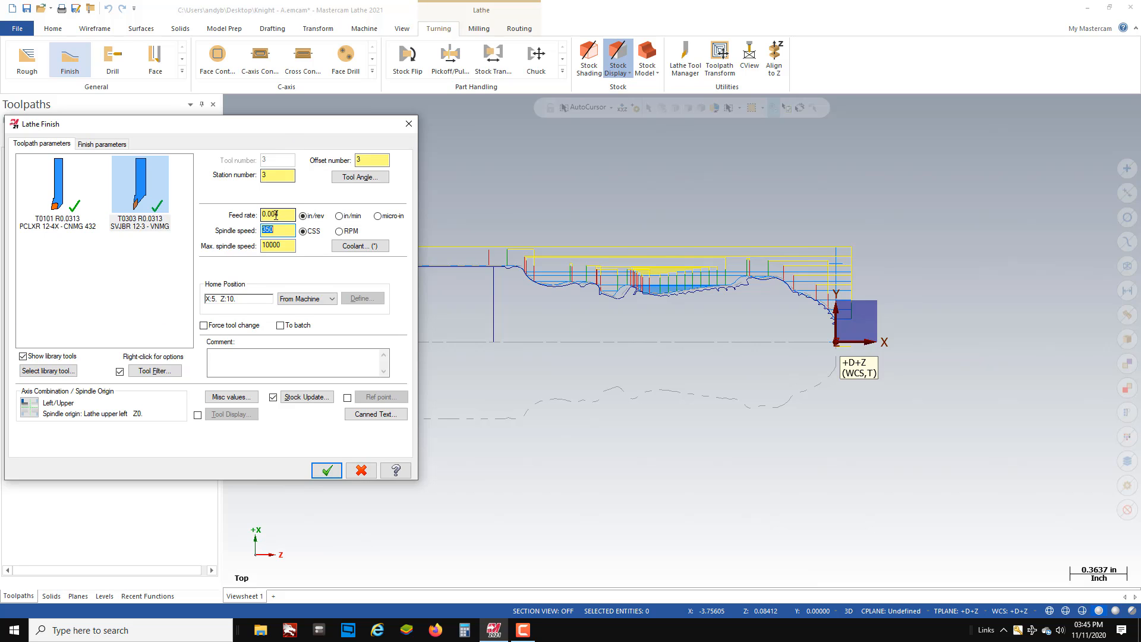
key("Tab")
type("22")
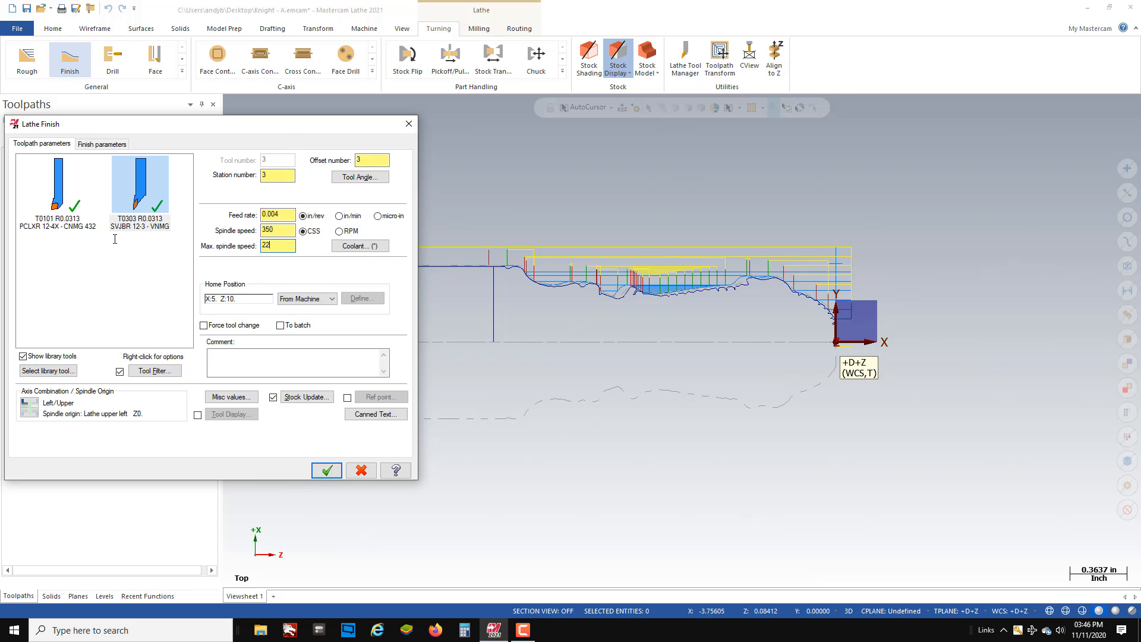
key("Tab")
Step: Check the finishing lead-in and lead-out settings, keep them, and generate the finish toolpath
left_click(86, 145)
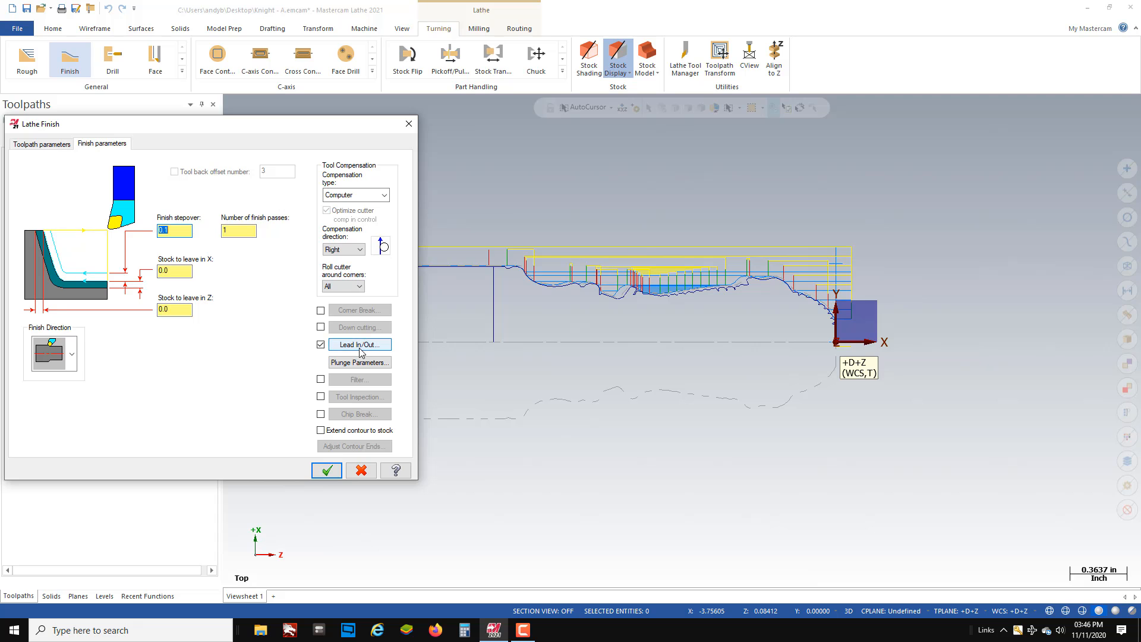
left_click(354, 345)
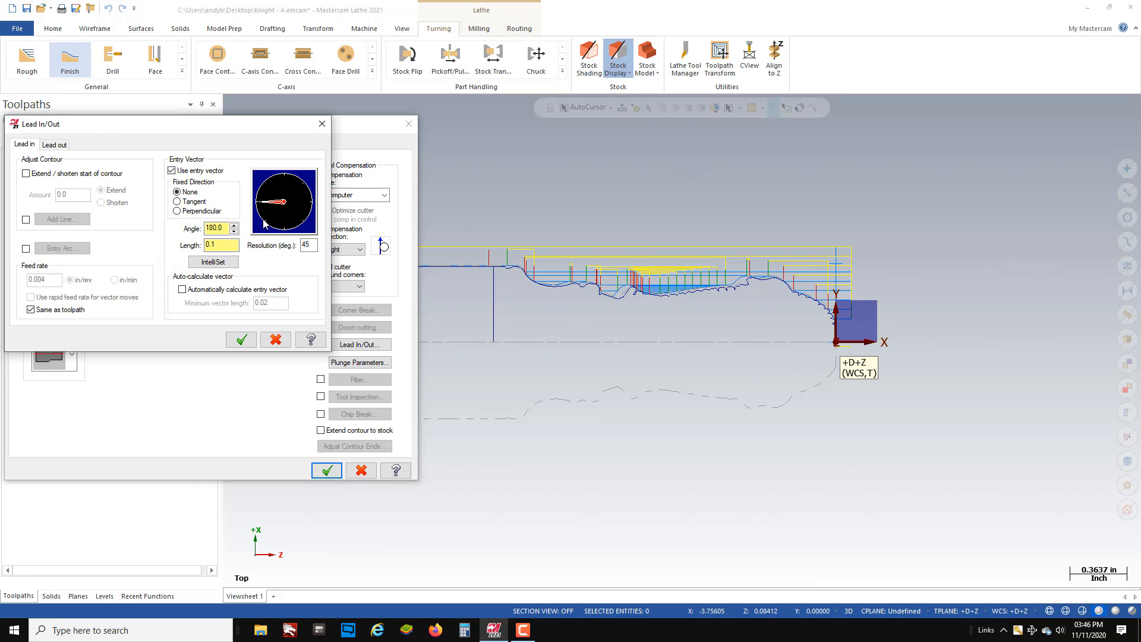
left_click(54, 144)
left_click(249, 340)
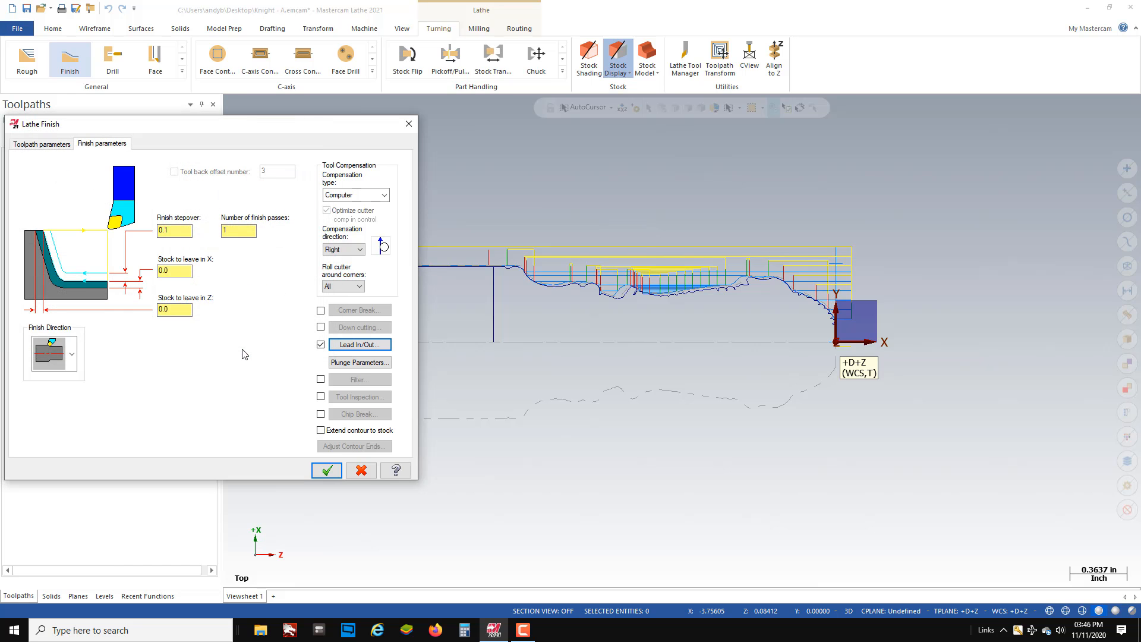
left_click(326, 471)
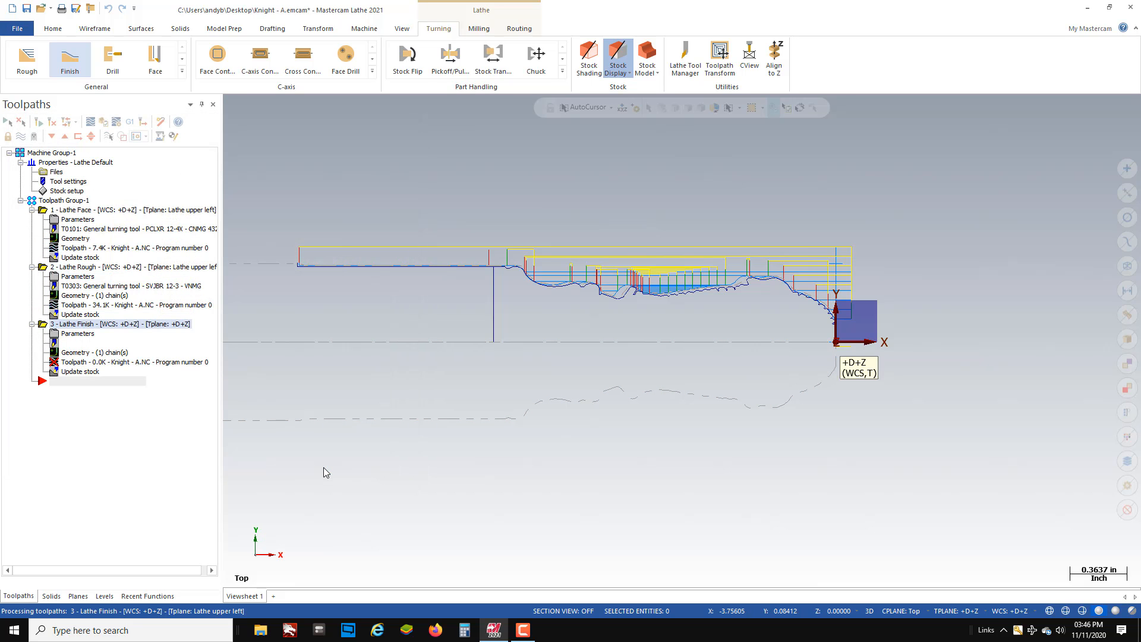
Step: Reopen the finish toolpath's parameters, allow plunging in both directions, and regenerate the toolpath
left_click(56, 335)
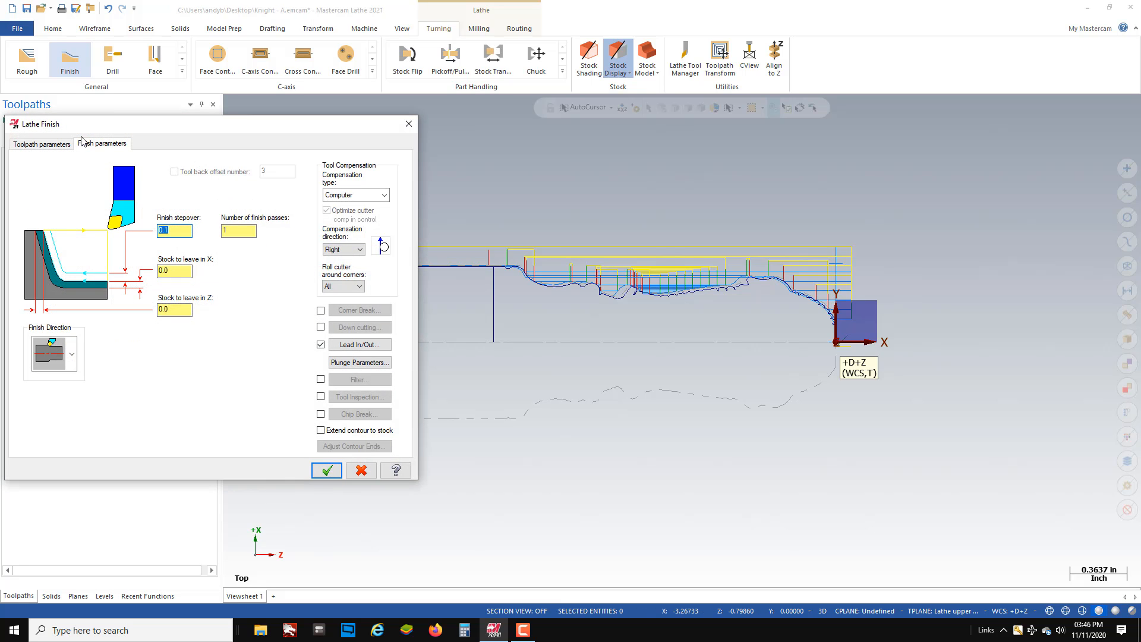
left_click(360, 363)
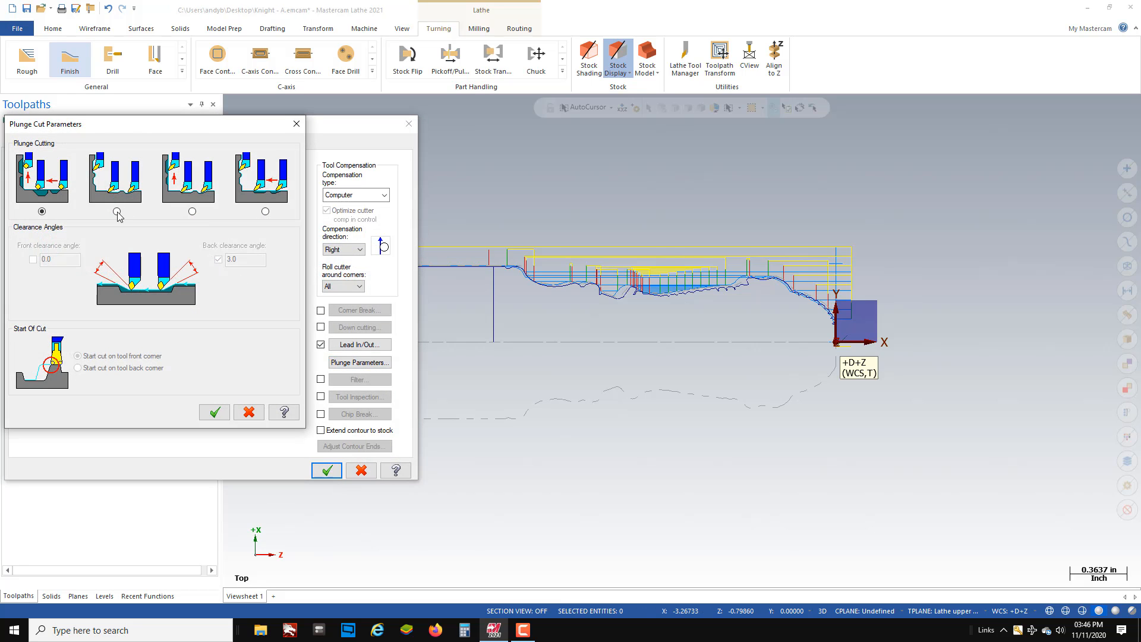
left_click(117, 211)
left_click(215, 412)
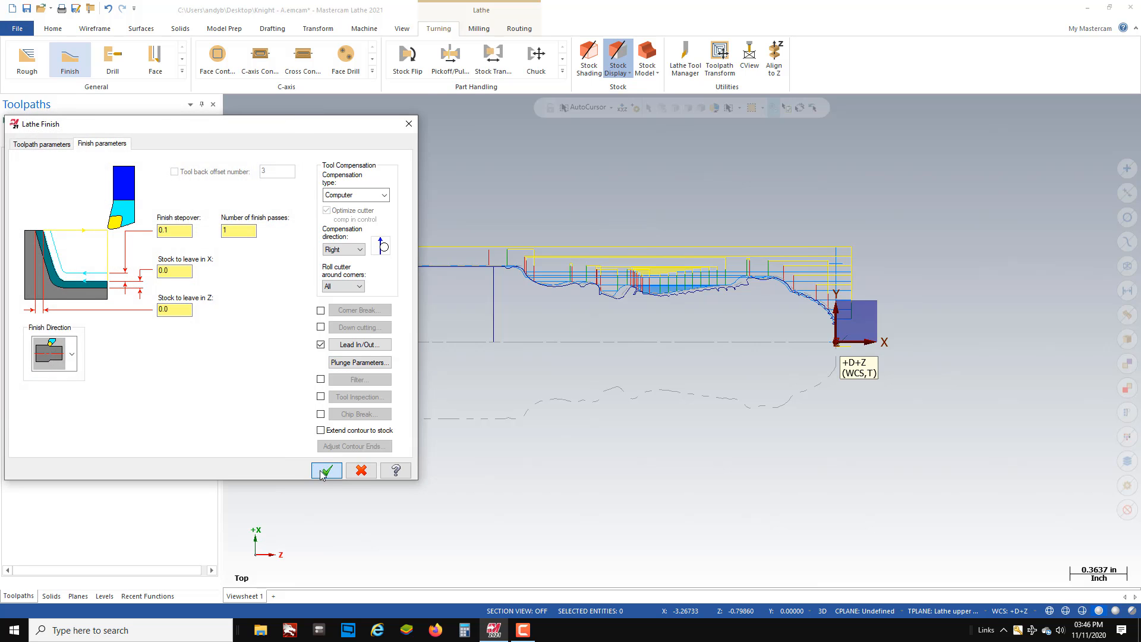
left_click(324, 472)
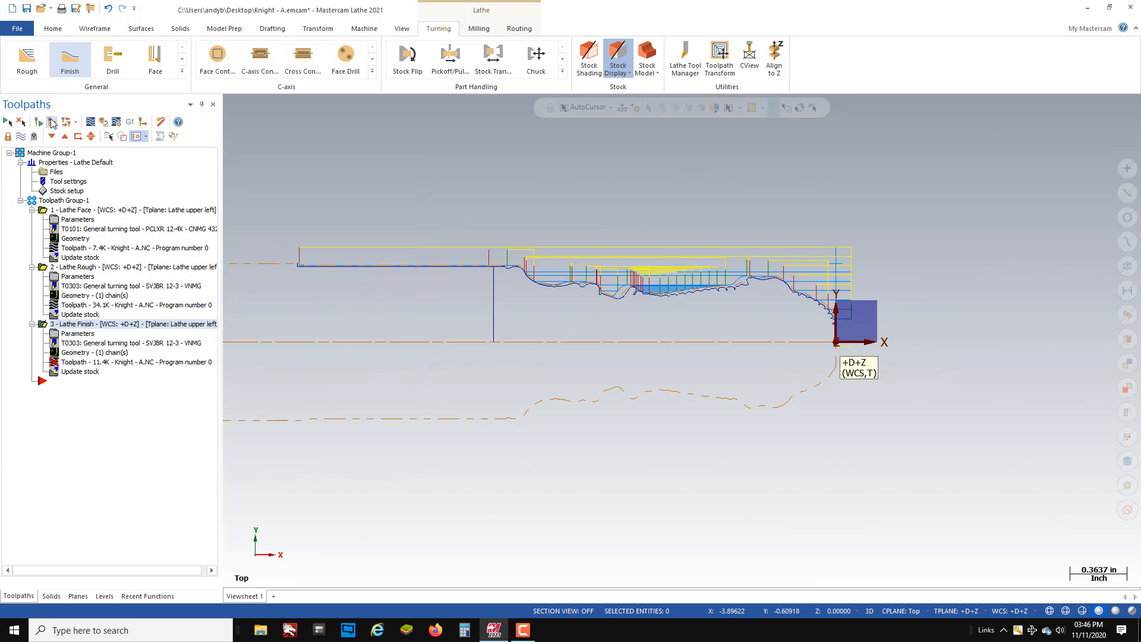
left_click(51, 126)
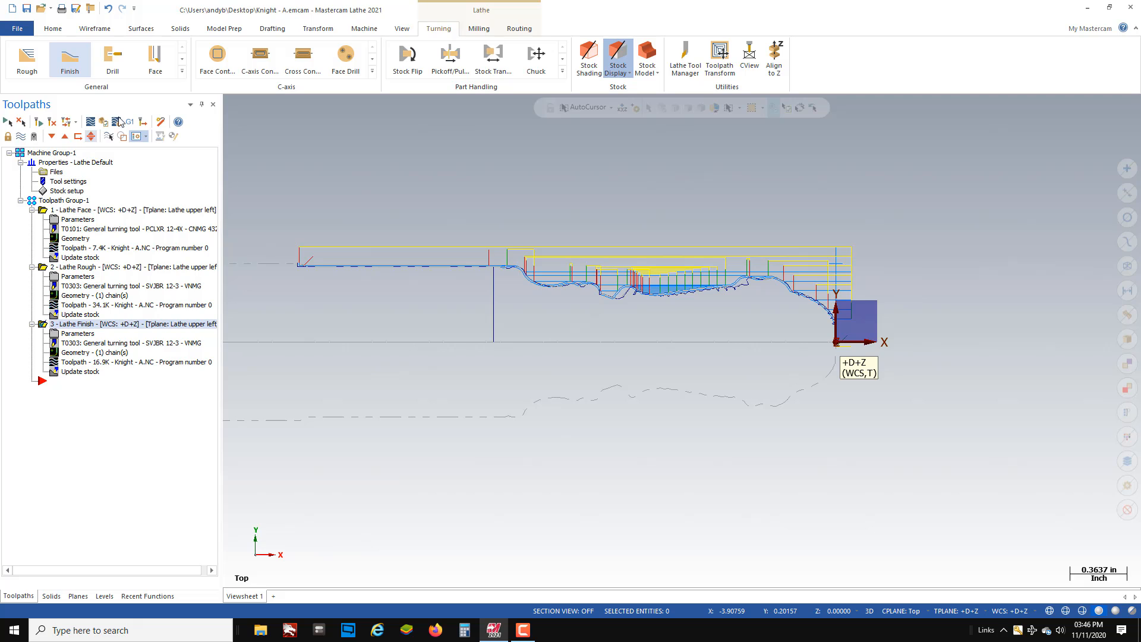
Step: Start a Cutoff toolpath with its boundary point at the upper end of the vertical line behind the knight's base
left_click(182, 71)
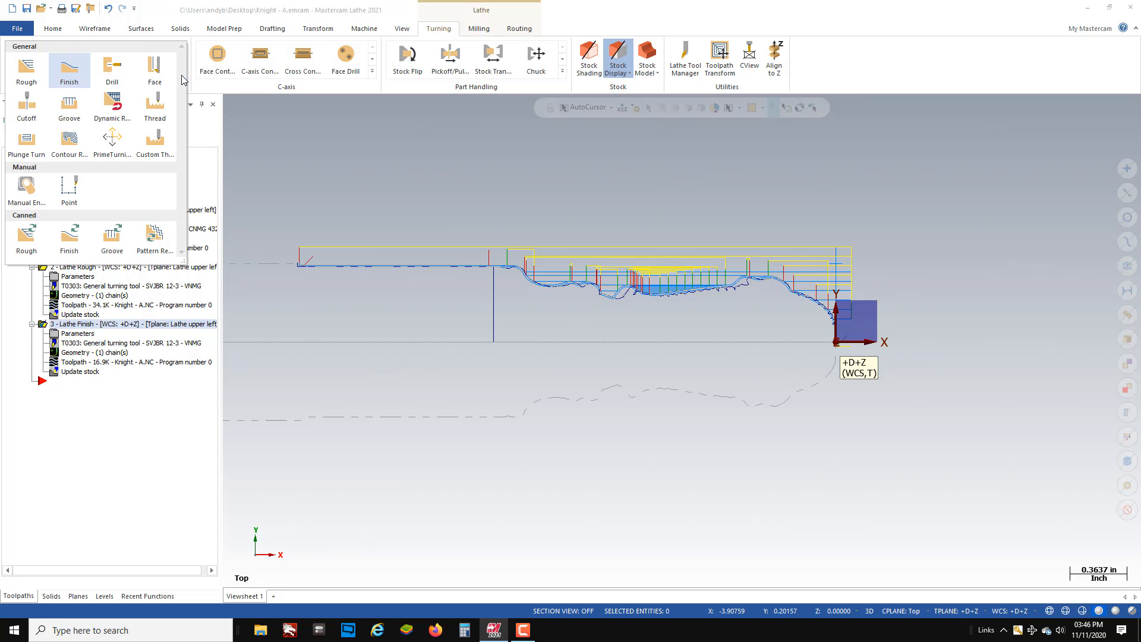
left_click(34, 113)
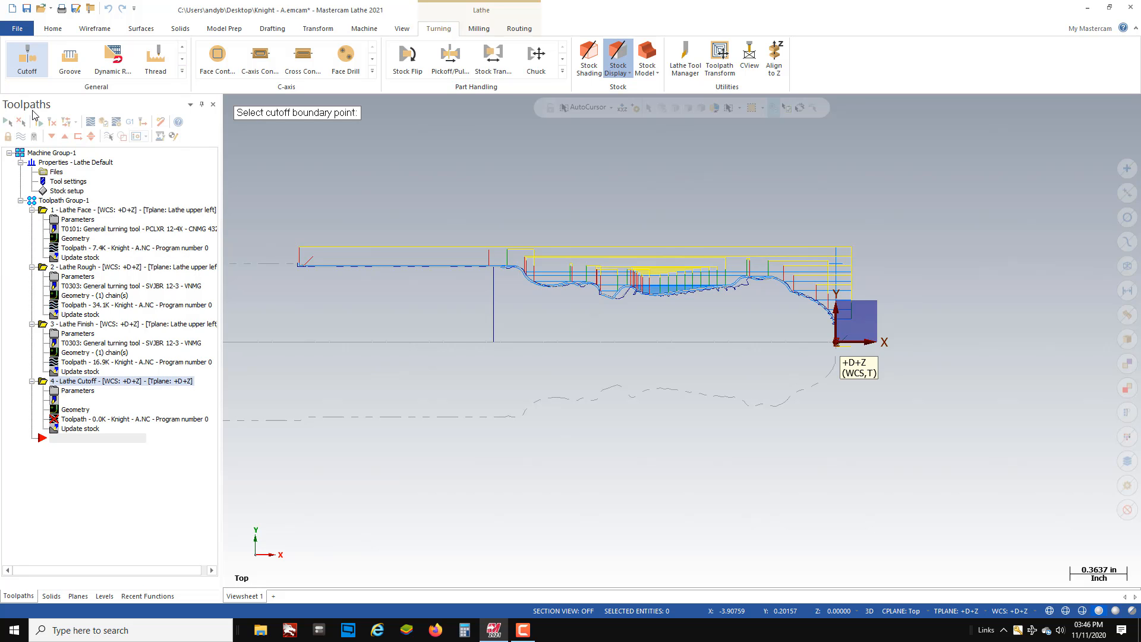
scroll(466, 281, "up", 3)
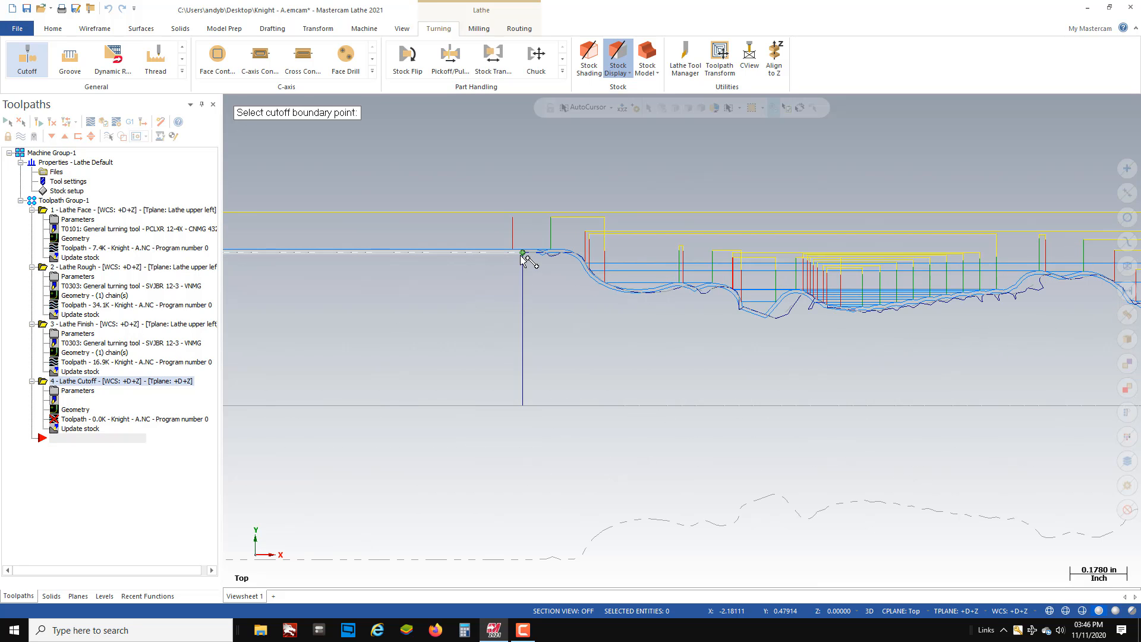
left_click(522, 254)
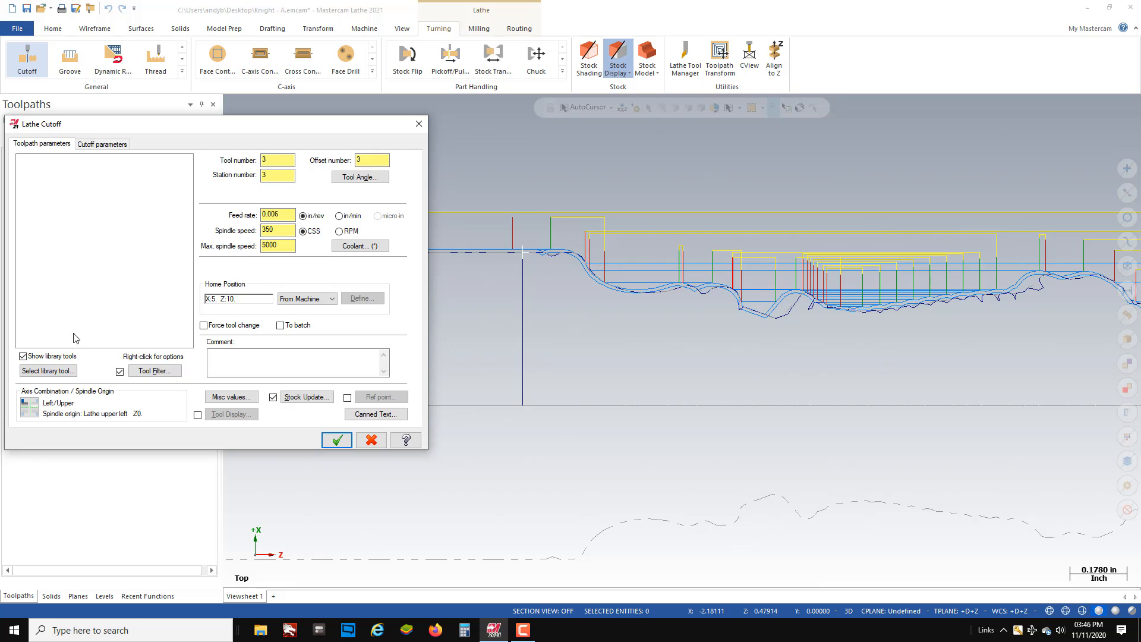
Step: Load the T404-TGFH 32-3 - TAGN3MF tool for the cutoff toolpath and open its maximum spindle speed for editing
left_click(54, 372)
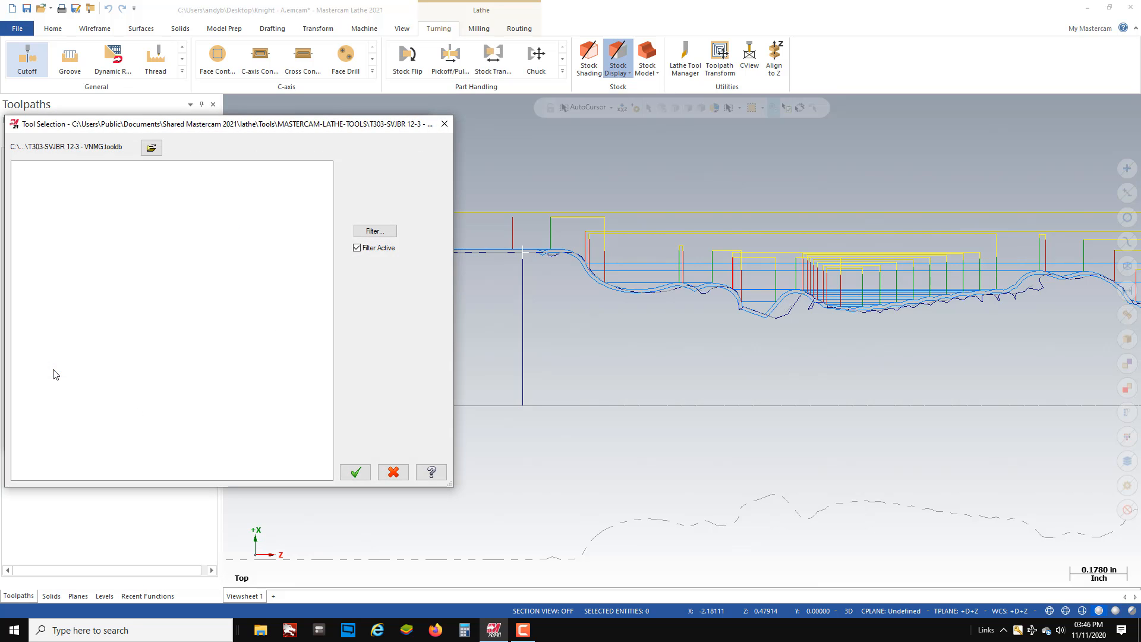
left_click(151, 148)
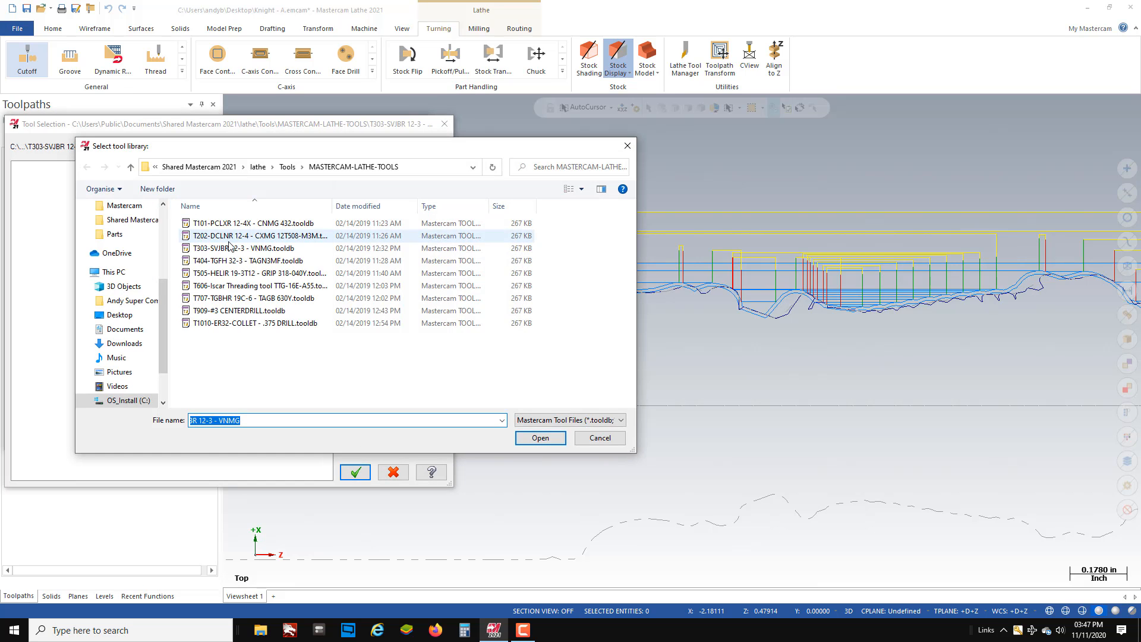
left_click(221, 263)
left_click(541, 438)
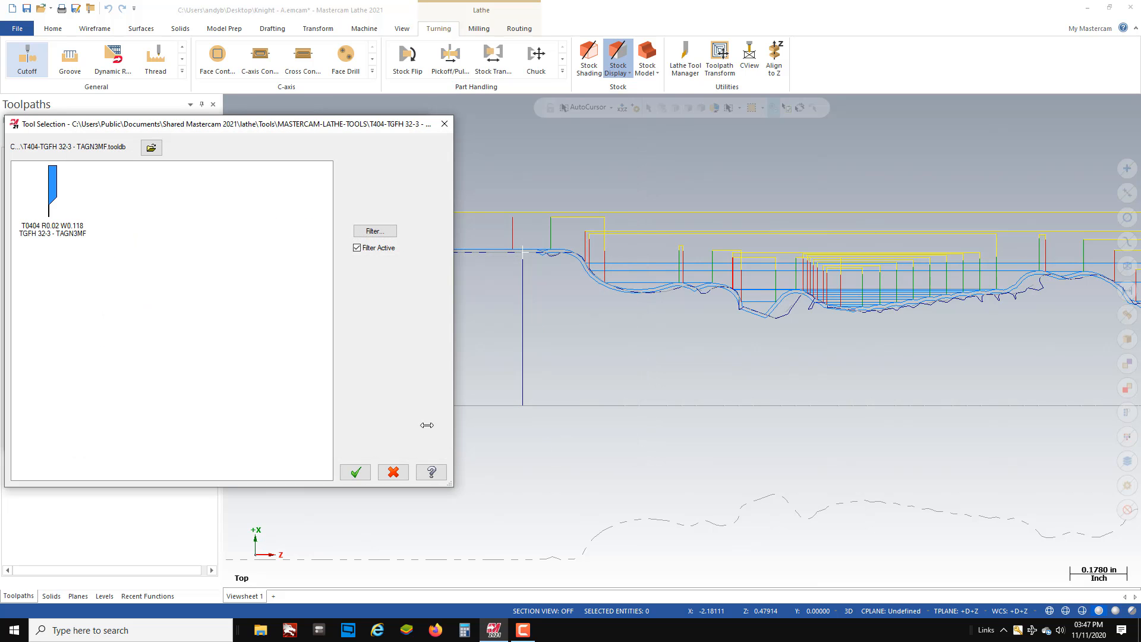
left_click(53, 196)
left_click(355, 472)
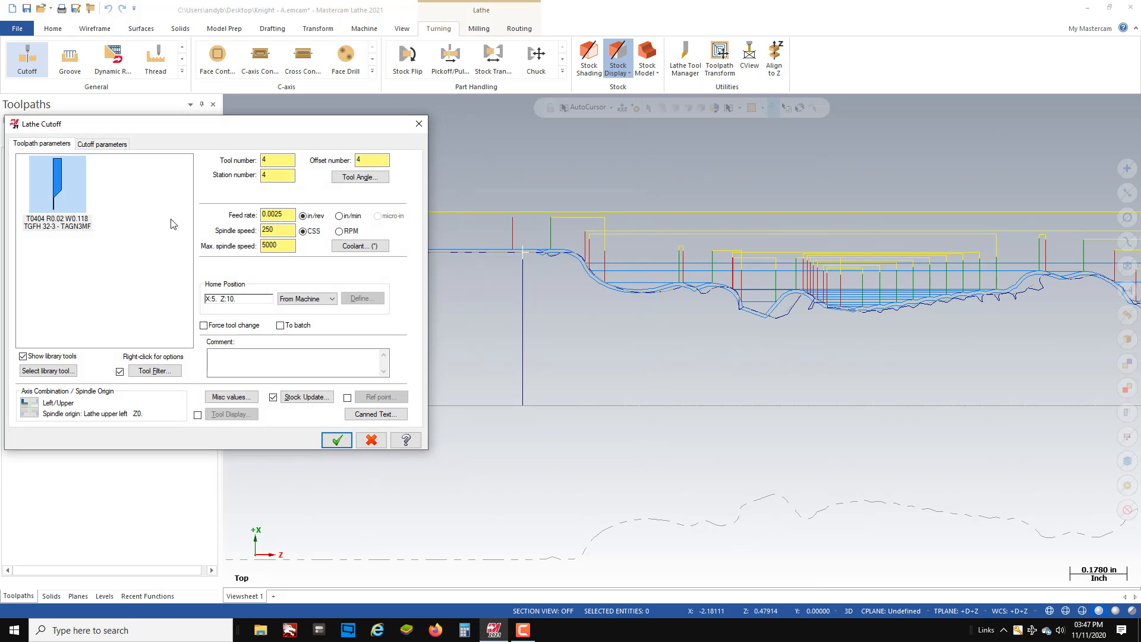
double_click(286, 249)
Step: Set the cutoff corner geometry to Chamfer, with the chamfer's top and bottom radii at 0
left_click(102, 145)
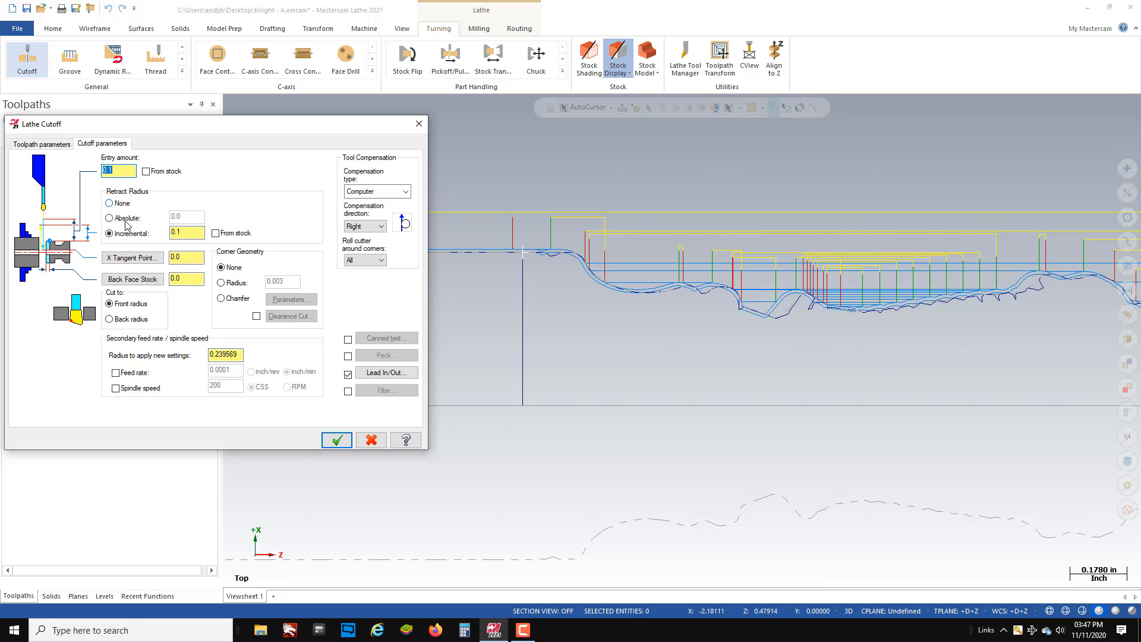
left_click(238, 298)
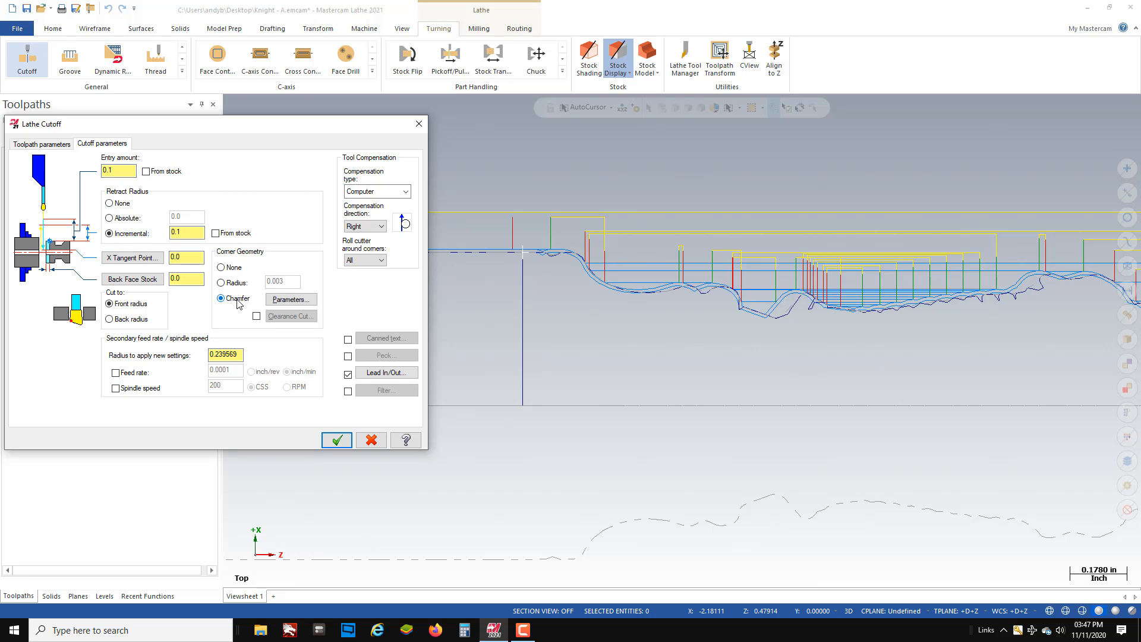
left_click(280, 301)
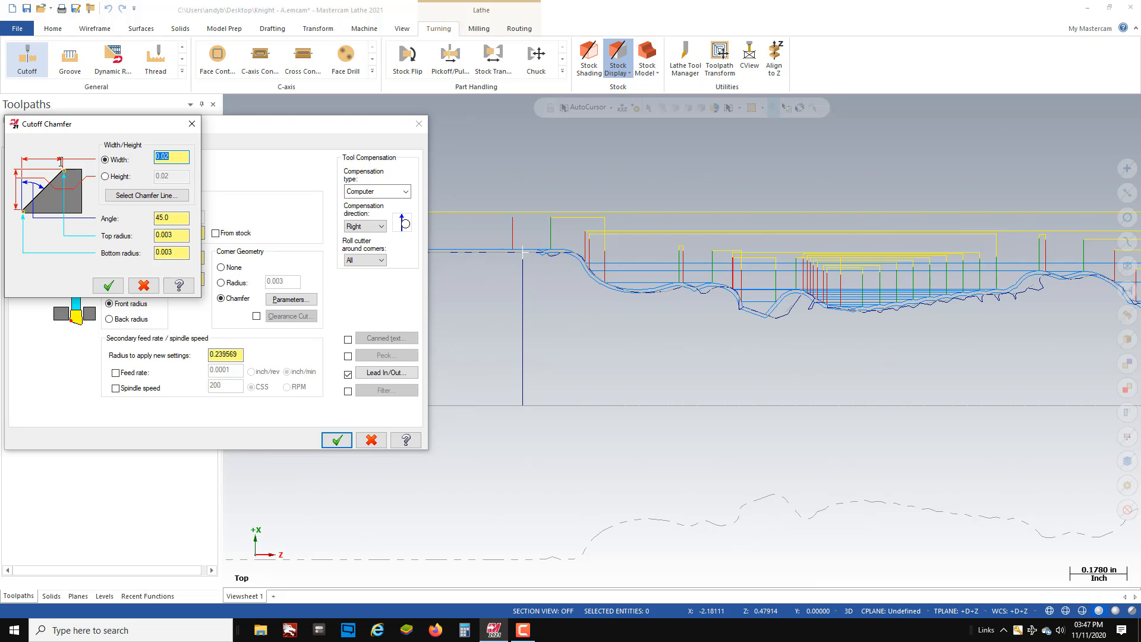
double_click(169, 236)
type("0")
double_click(171, 253)
type("0")
left_click(173, 235)
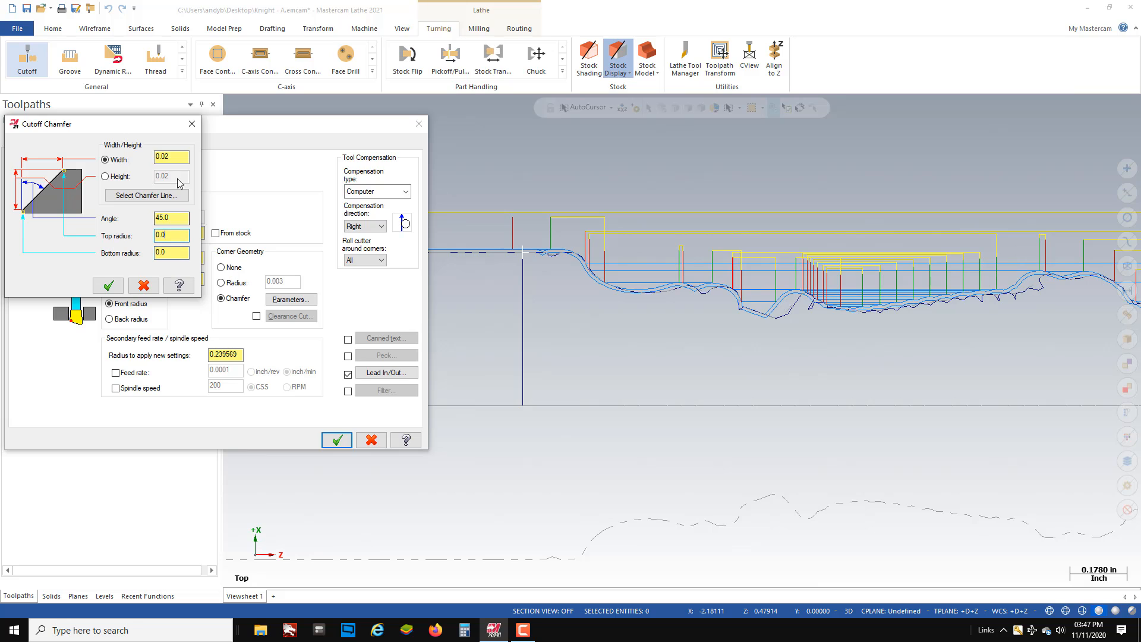
left_click(108, 285)
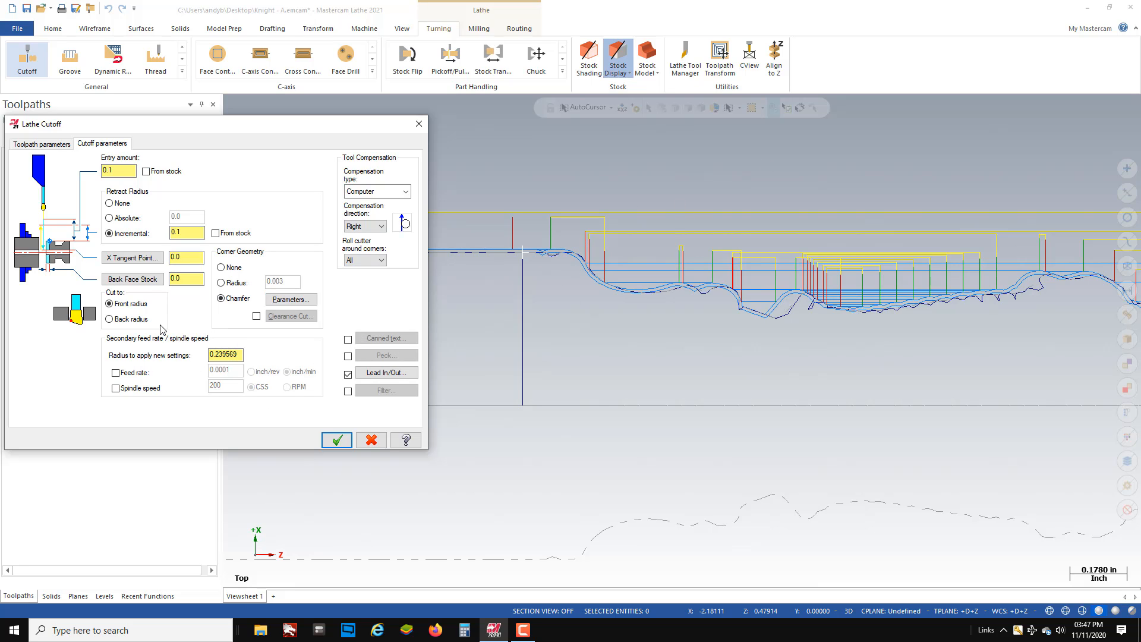
Step: Enable the cutoff's clearance cut with entry amount and X increment of 0.1, and review its Z increment before accepting
left_click(257, 316)
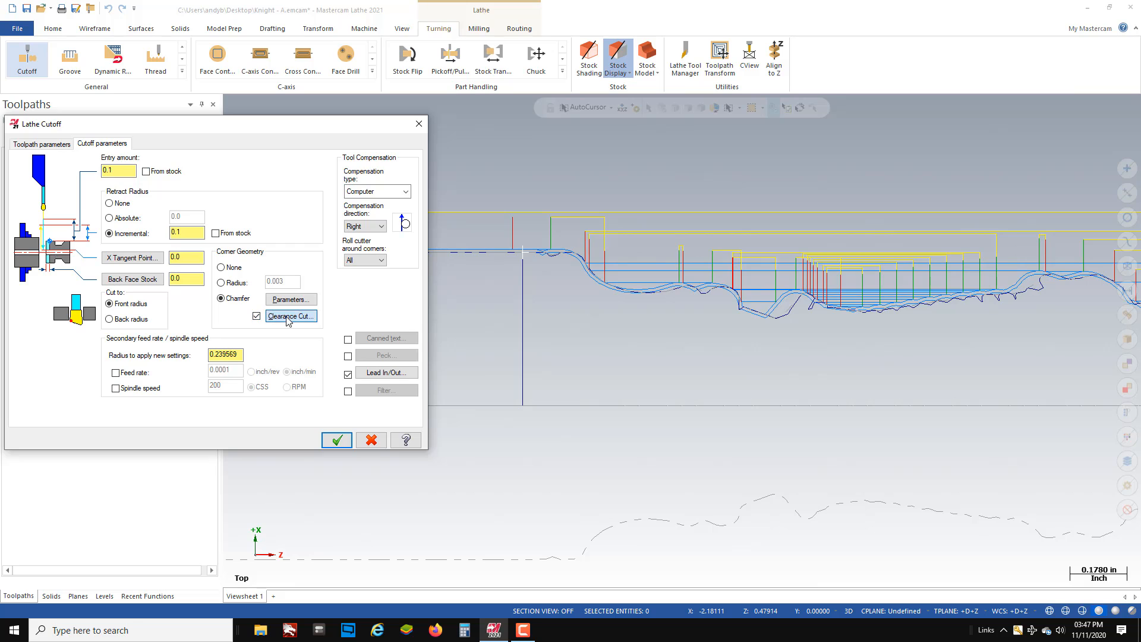
left_click(287, 317)
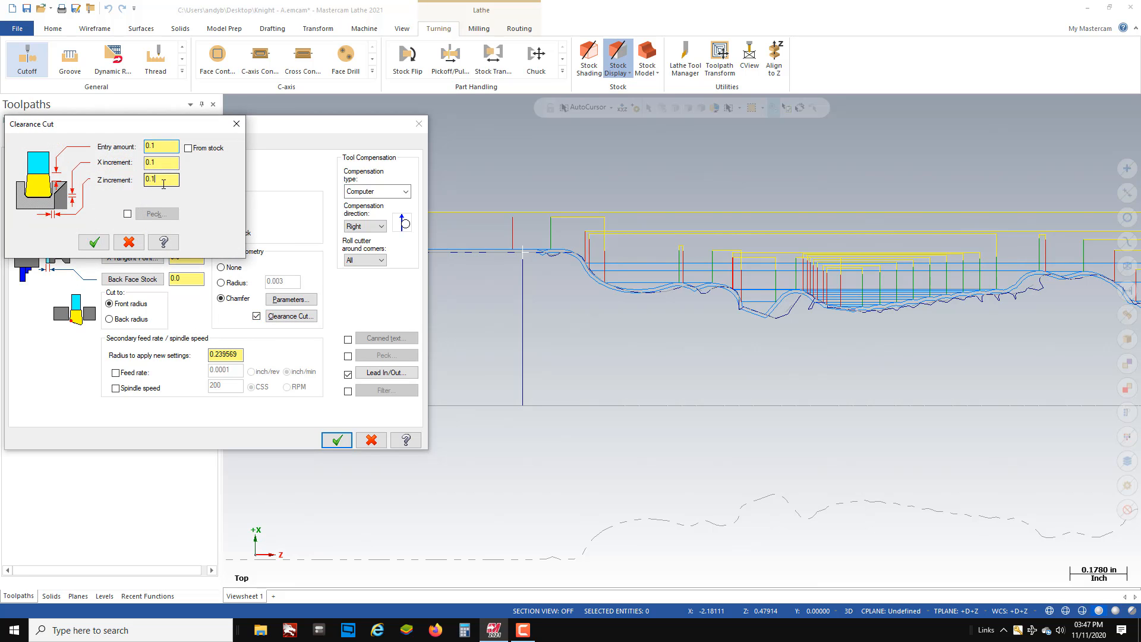
left_click_drag(163, 184, 139, 182)
left_click(94, 242)
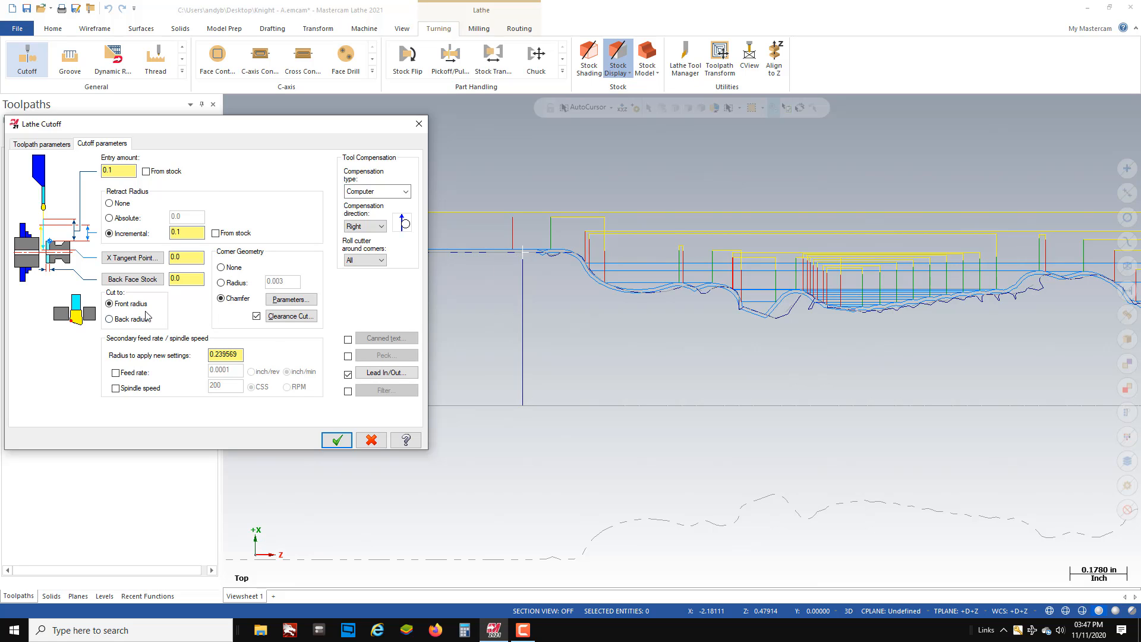
Step: Set the cutoff's X tangent point above the centreline, generate the toolpath, and check the groove behind the knight's base
double_click(187, 255)
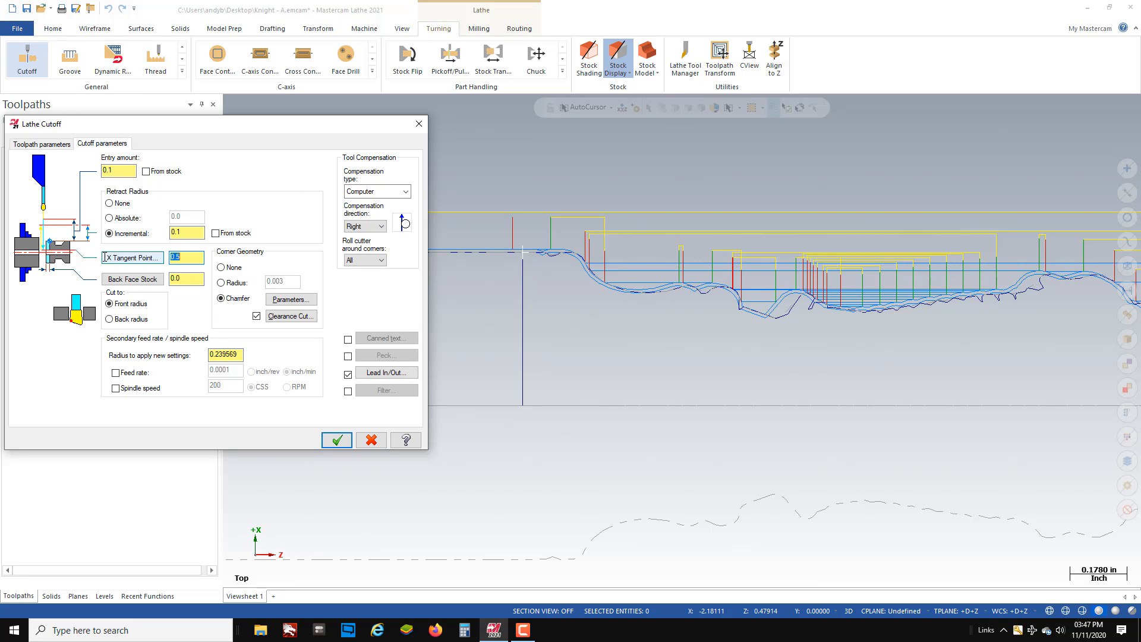
left_click(336, 440)
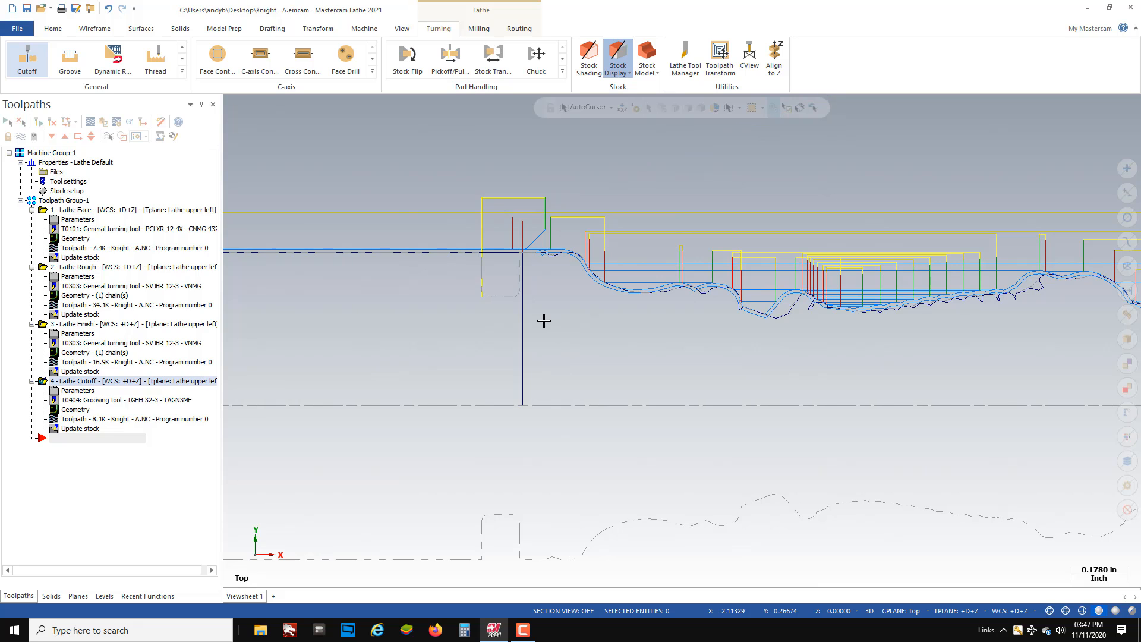
scroll(526, 256, "up", 3)
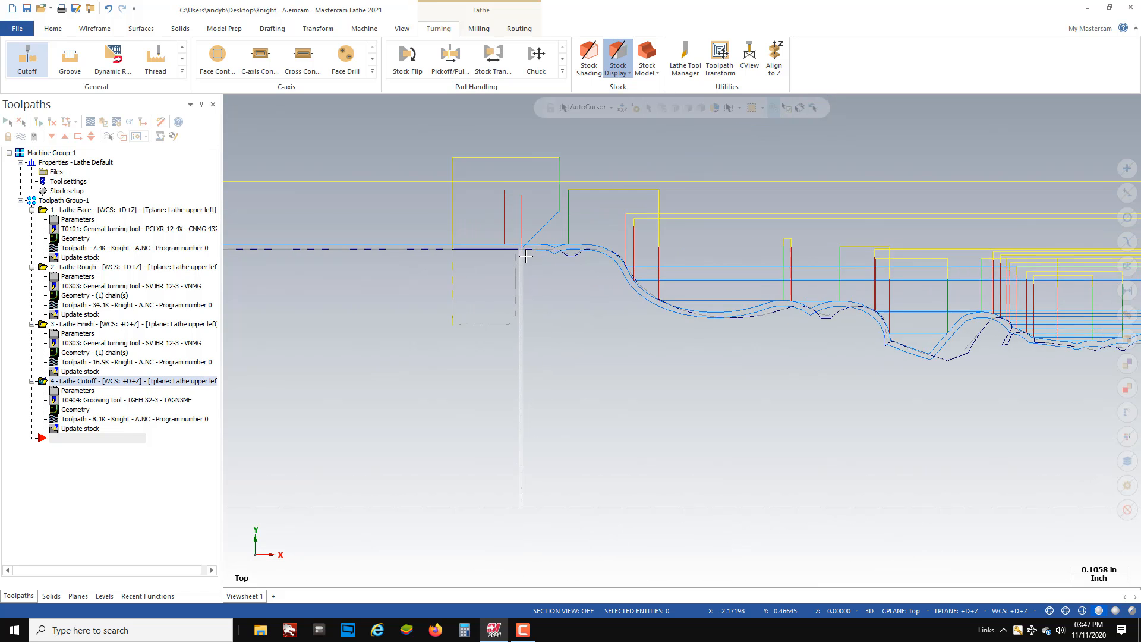
scroll(526, 255, "up", 5)
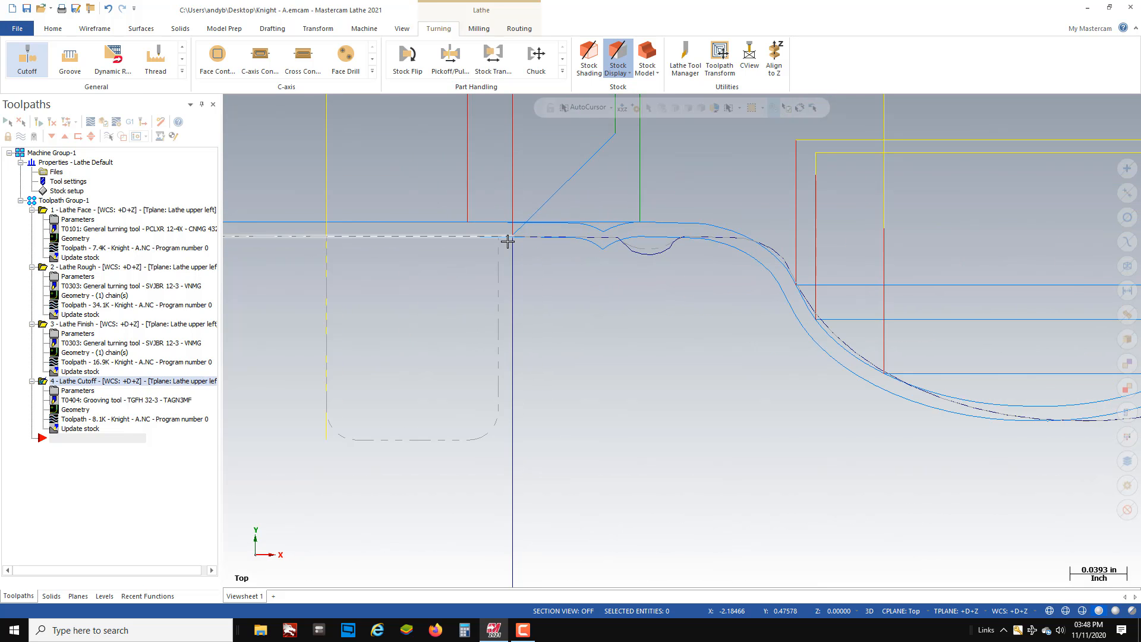
scroll(404, 262, "down", 10)
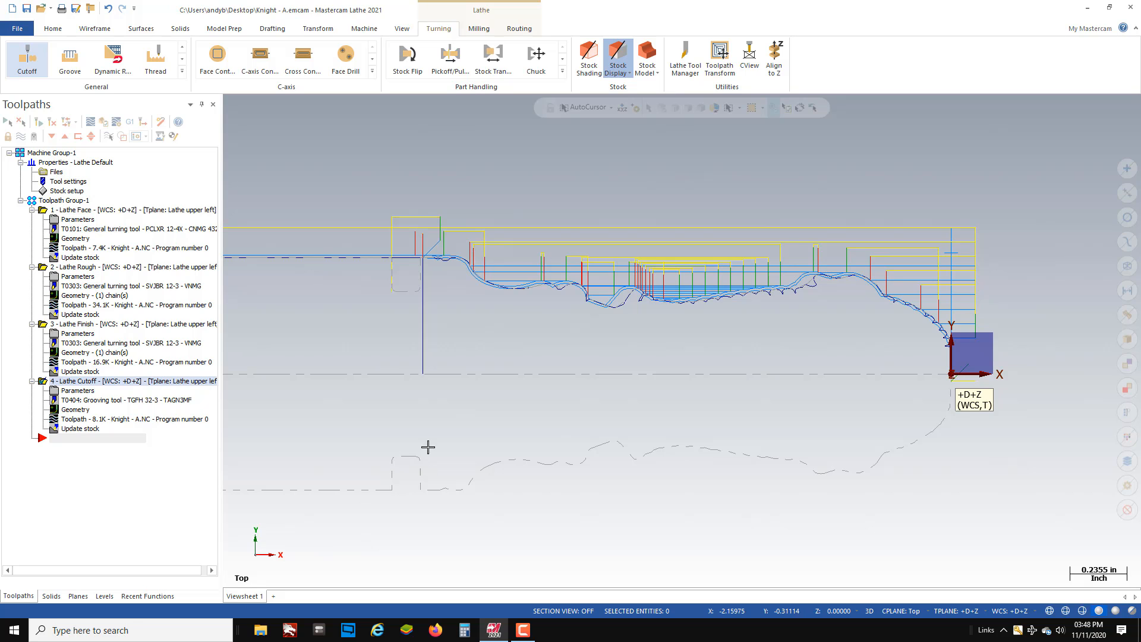
scroll(411, 268, "up", 8)
scroll(413, 266, "up", 2)
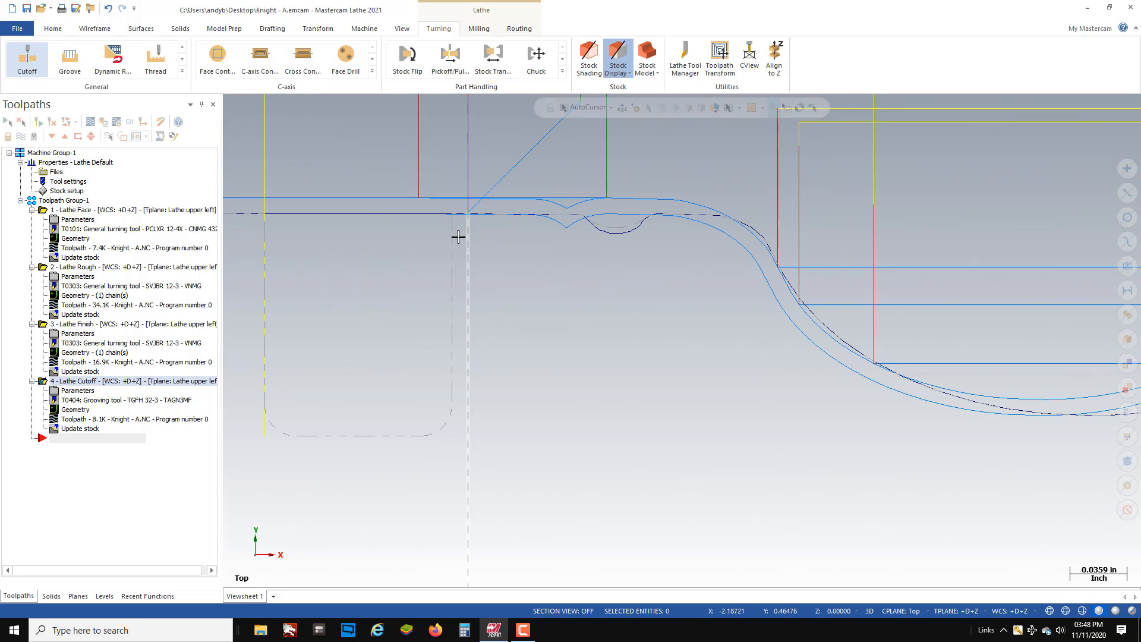
scroll(458, 237, "down", 9)
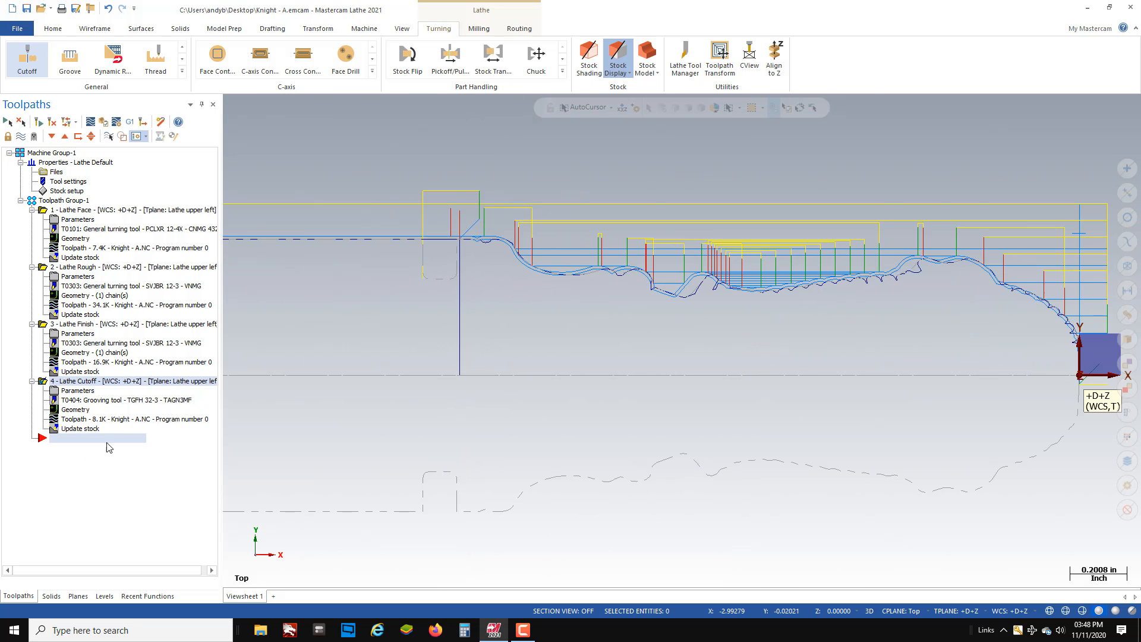
scroll(466, 310, "down", 5)
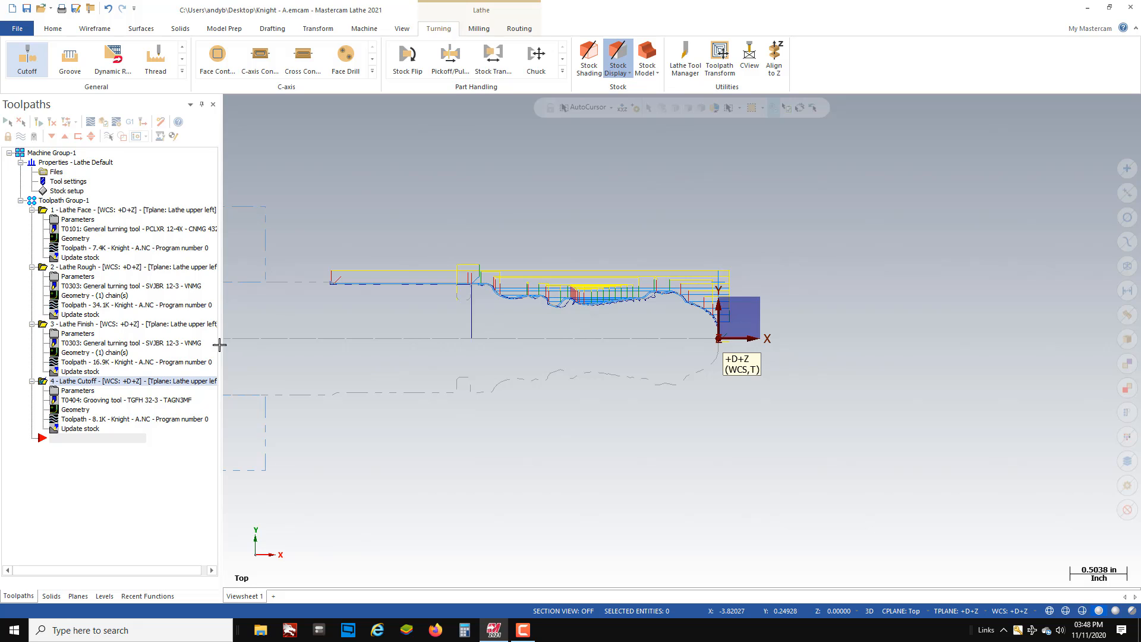
Step: Create a second Cutoff toolpath at the chuck-side end of the turned profile, using tool T0404 and the default parameters
left_click(26, 64)
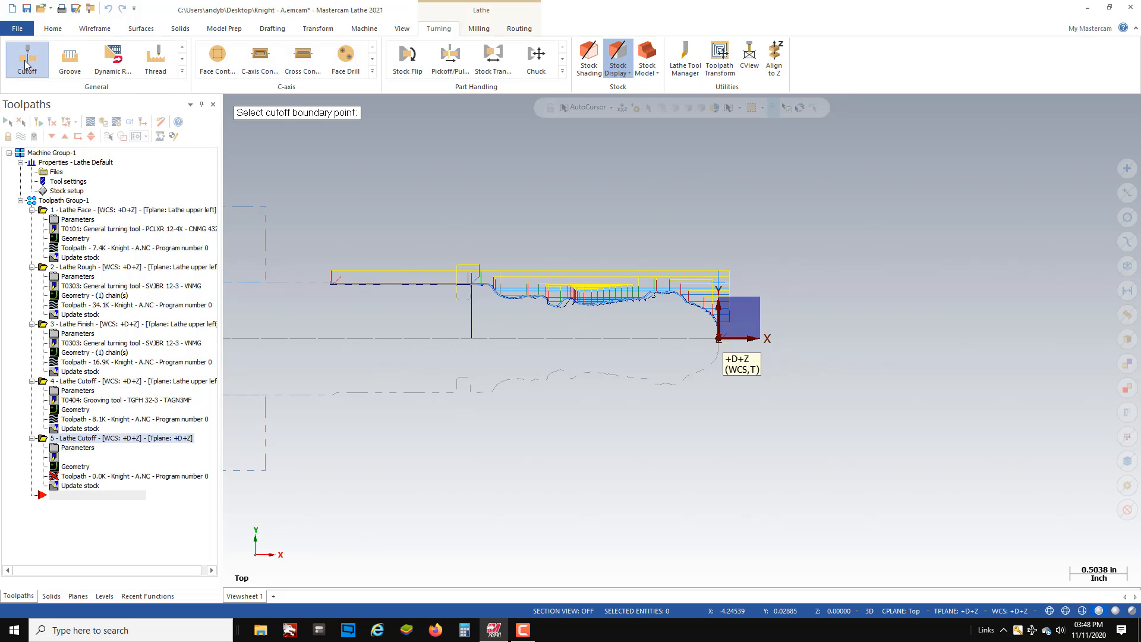
scroll(328, 270, "up", 3)
scroll(305, 296, "up", 2)
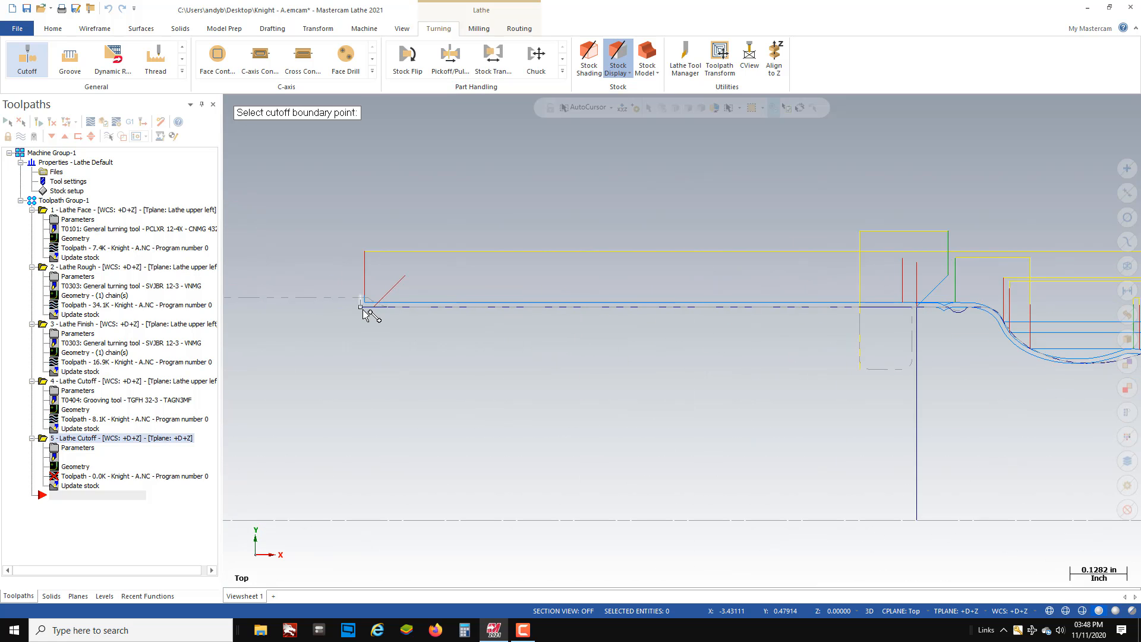
left_click(363, 309)
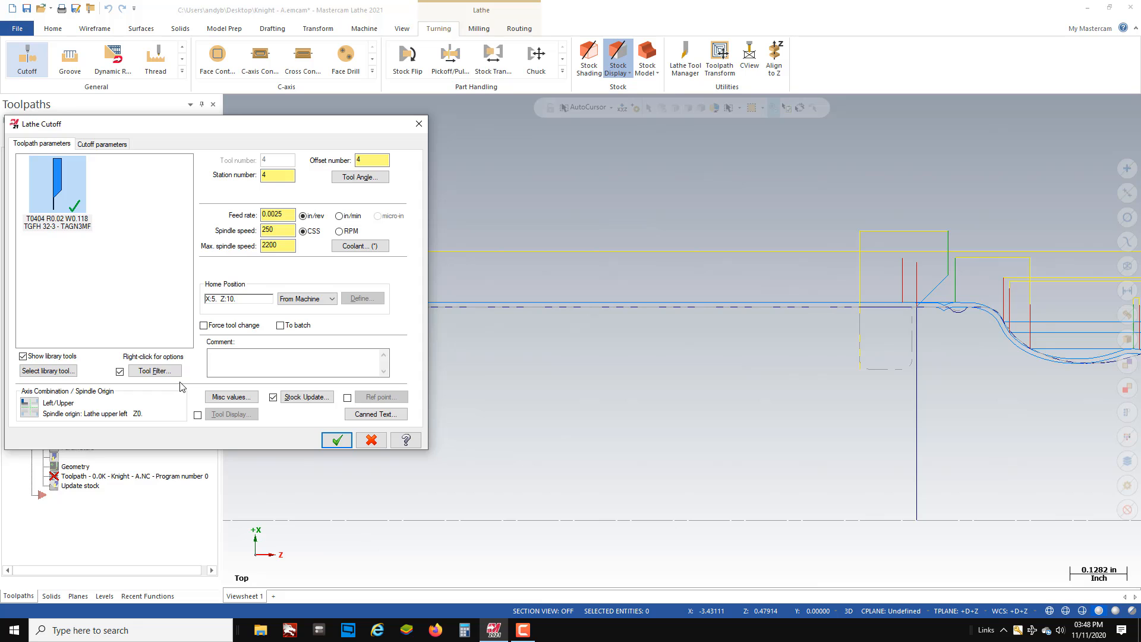
left_click(336, 439)
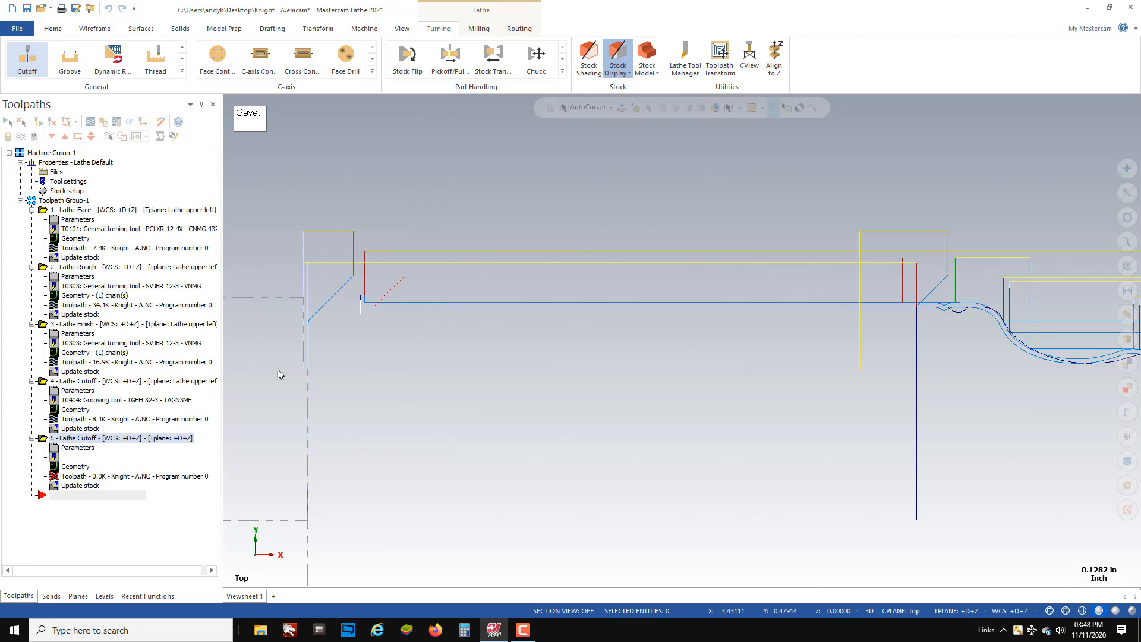
Step: Examine the second cutoff's path near the chuck and review its cutoff parameters, accepting them as they are
scroll(522, 294, "down", 8)
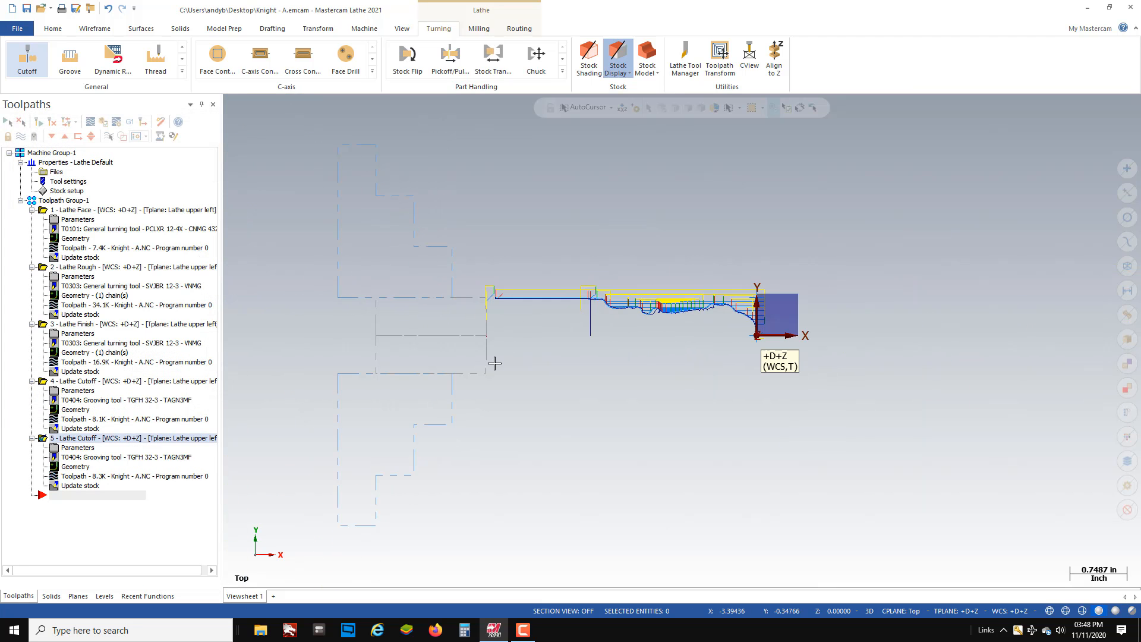
scroll(463, 372, "up", 4)
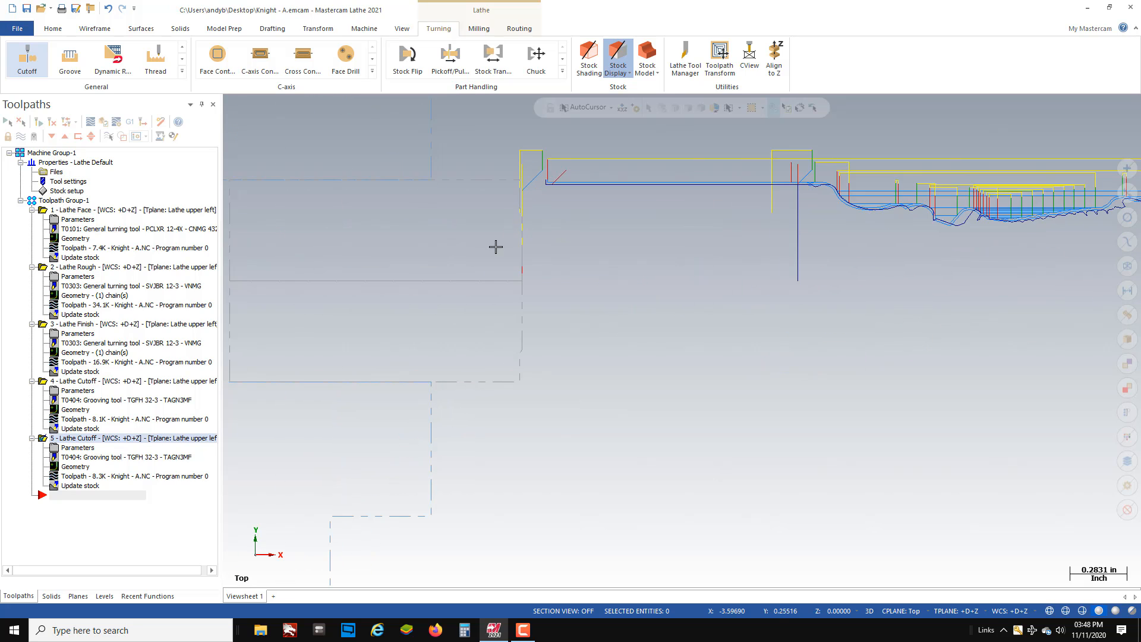
scroll(465, 296, "down", 3)
left_click(55, 450)
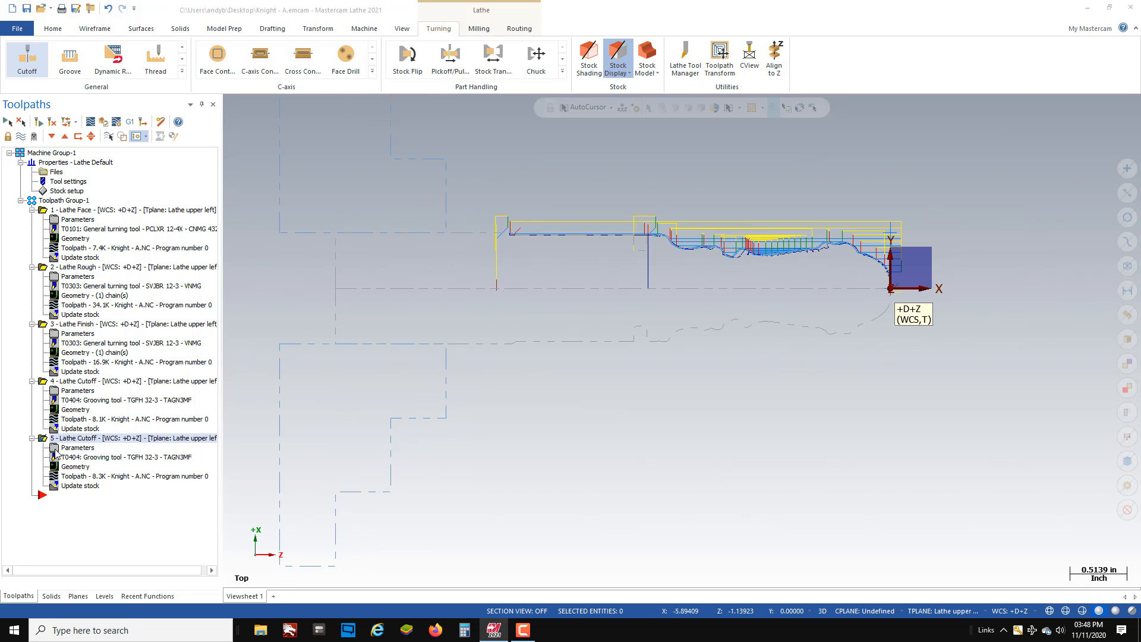
left_click(101, 144)
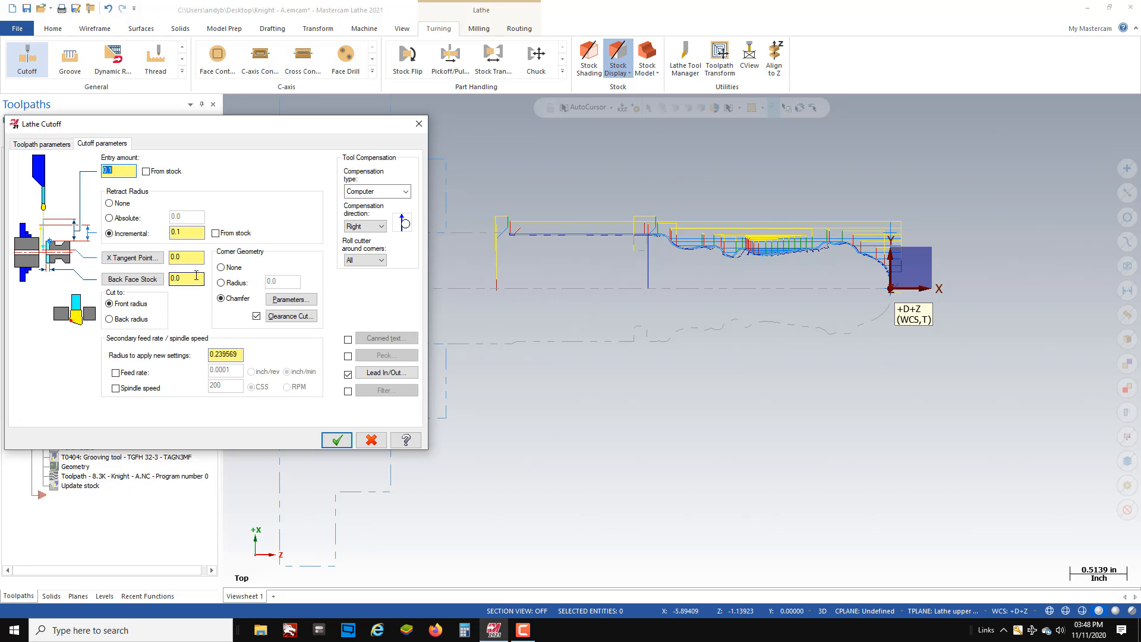
left_click(337, 440)
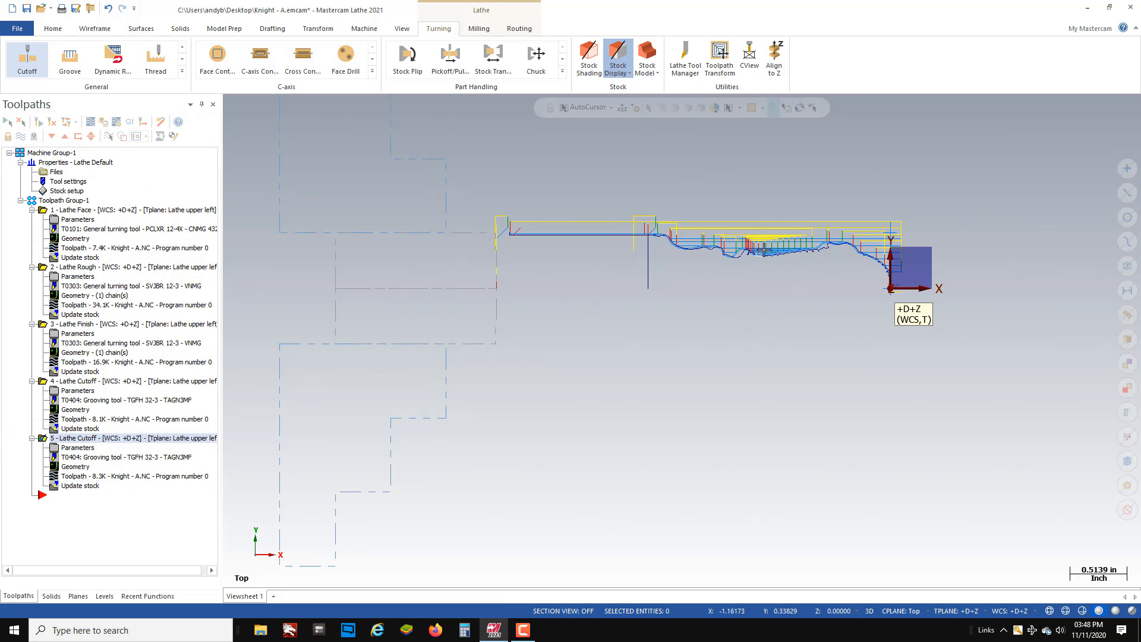
Step: Place the insert arrow between the two cutoff operations, select the whole toolpath group, and toggle its toolpath display off and on
scroll(509, 292, "down", 3)
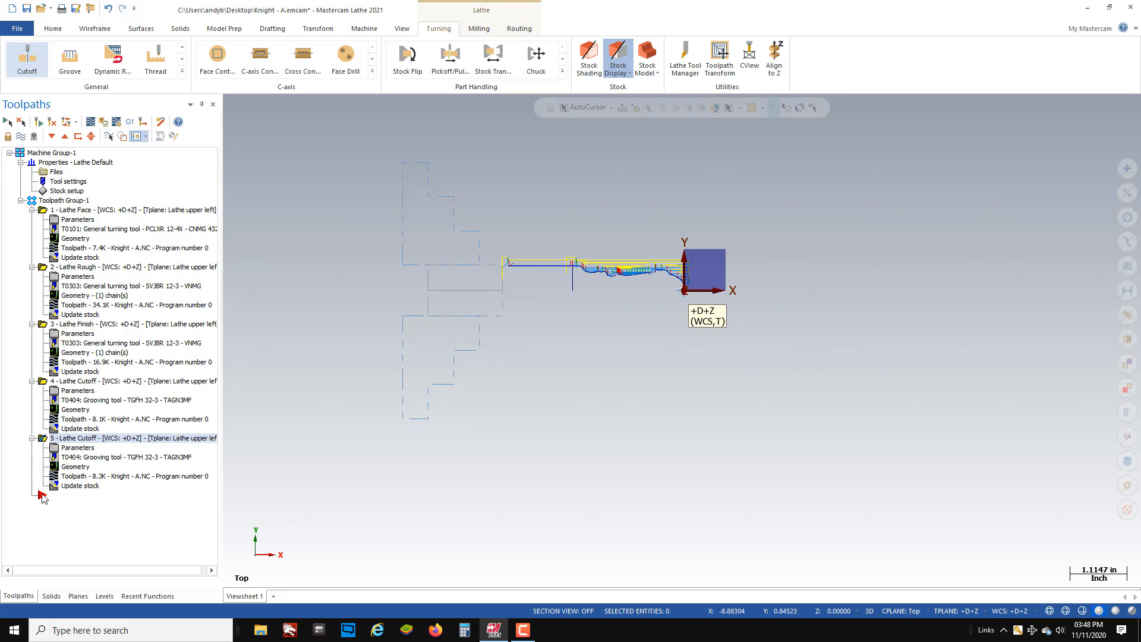
left_click_drag(42, 497, 60, 384)
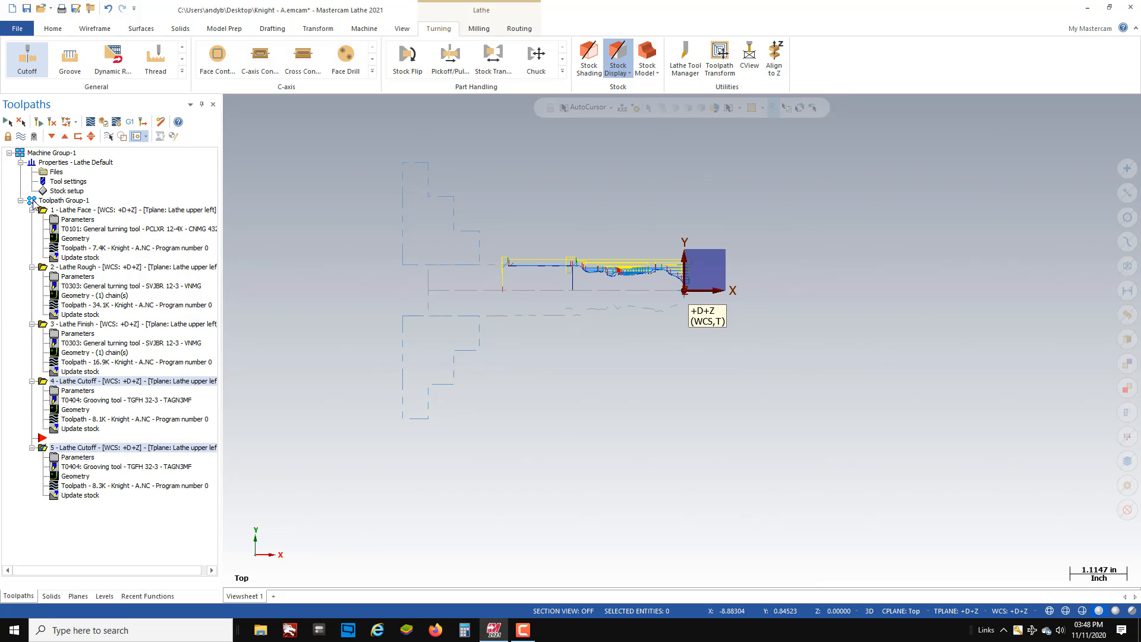
left_click(33, 202)
left_click(21, 136)
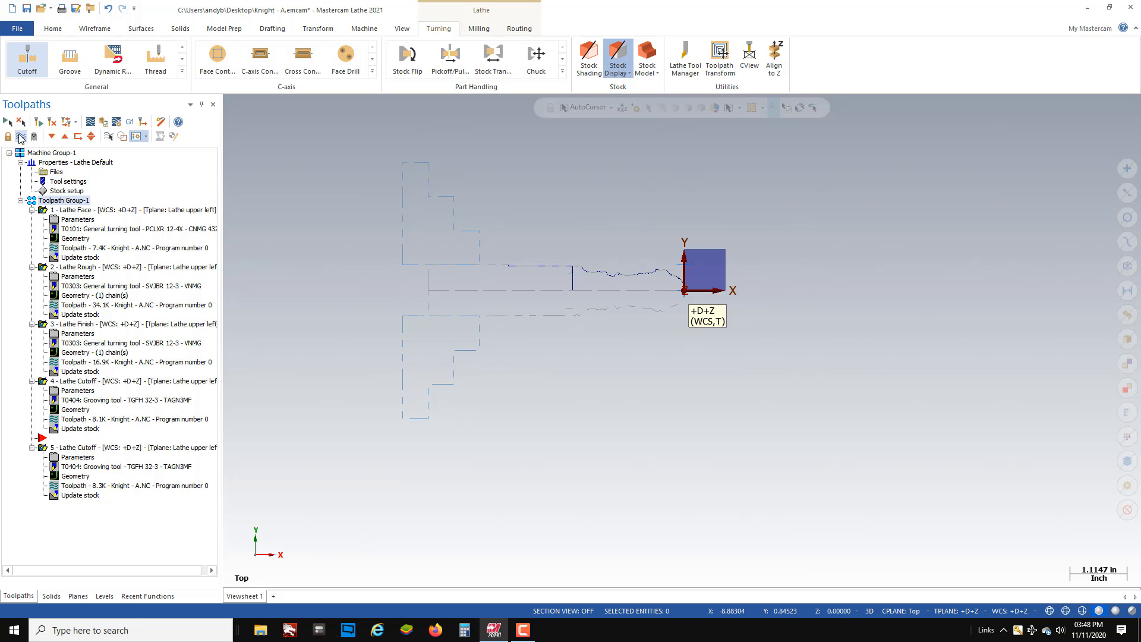
left_click(21, 136)
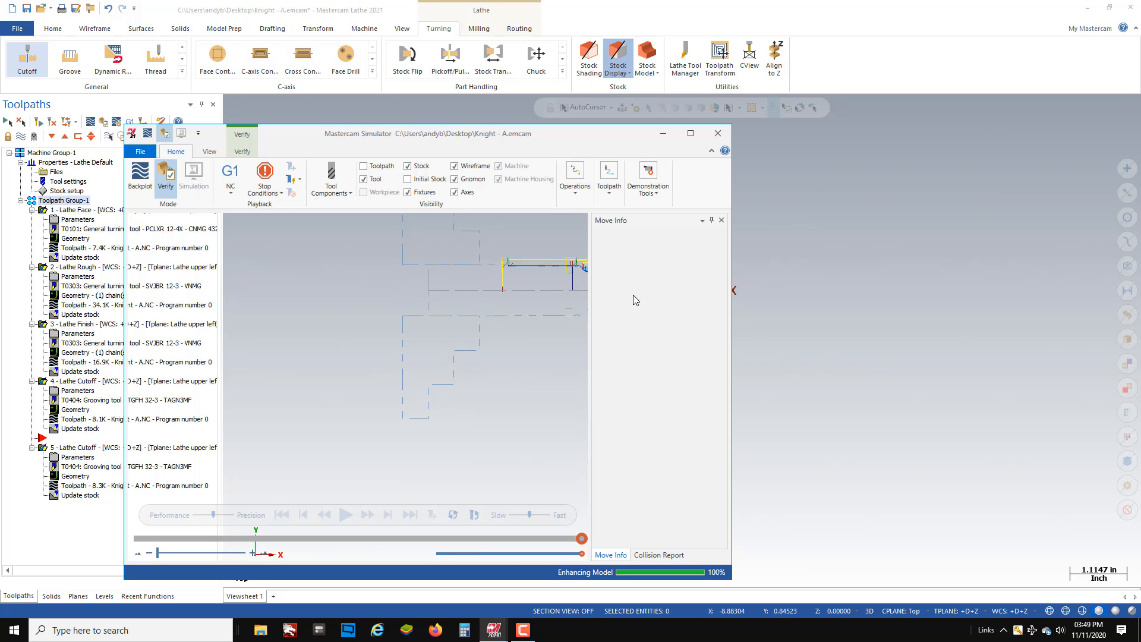
Step: Maximize the simulator and play the verification of all five operations, viewing the part at an angle
left_click(691, 133)
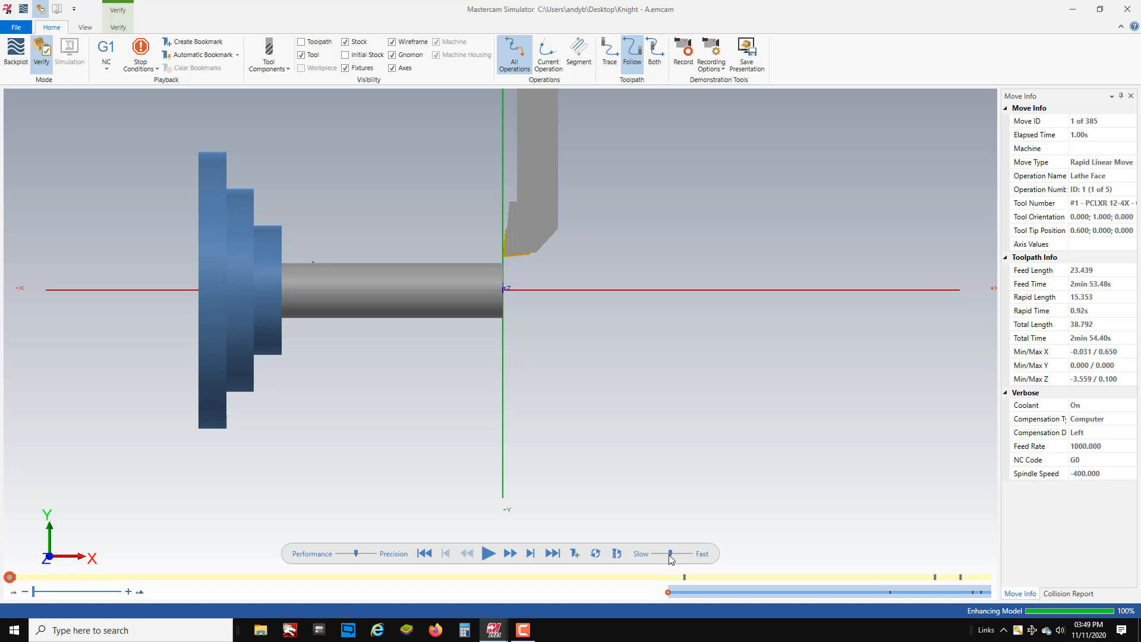
left_click(488, 553)
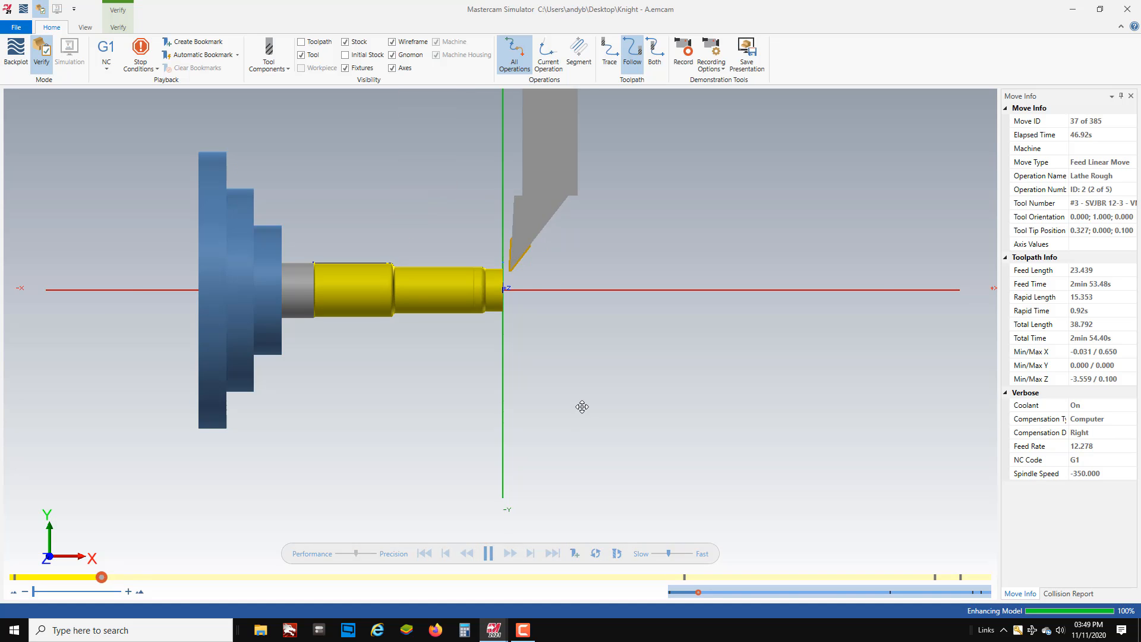
middle_click_drag(581, 474, 570, 416)
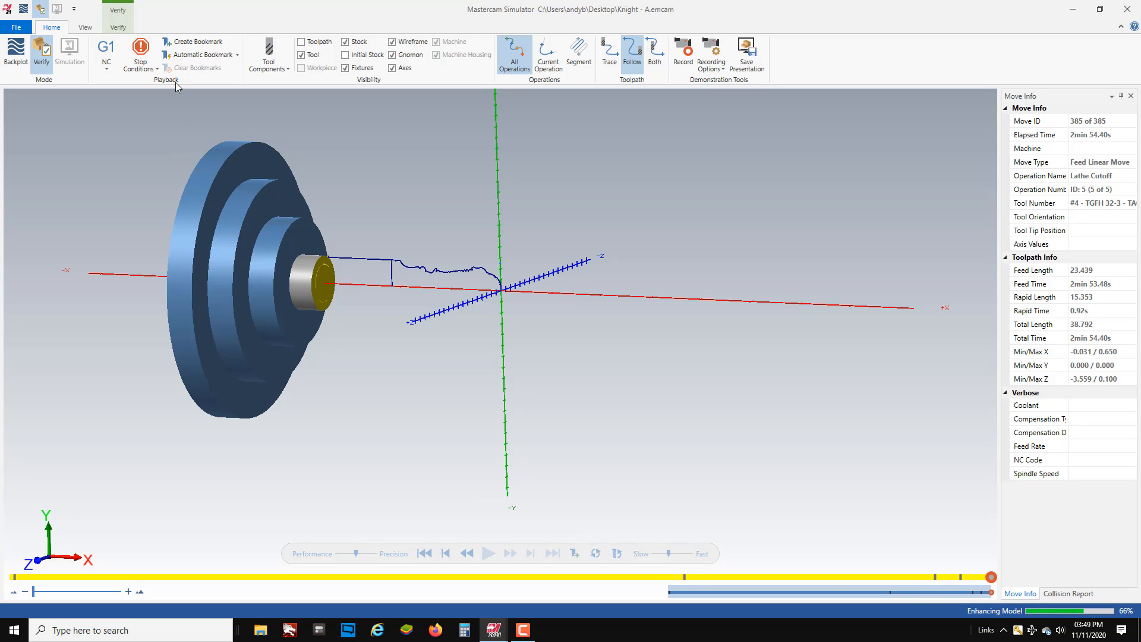
Step: Make the simulation stop at each operation change, rewind it to the start, and replay it through the first cutoff
left_click(148, 64)
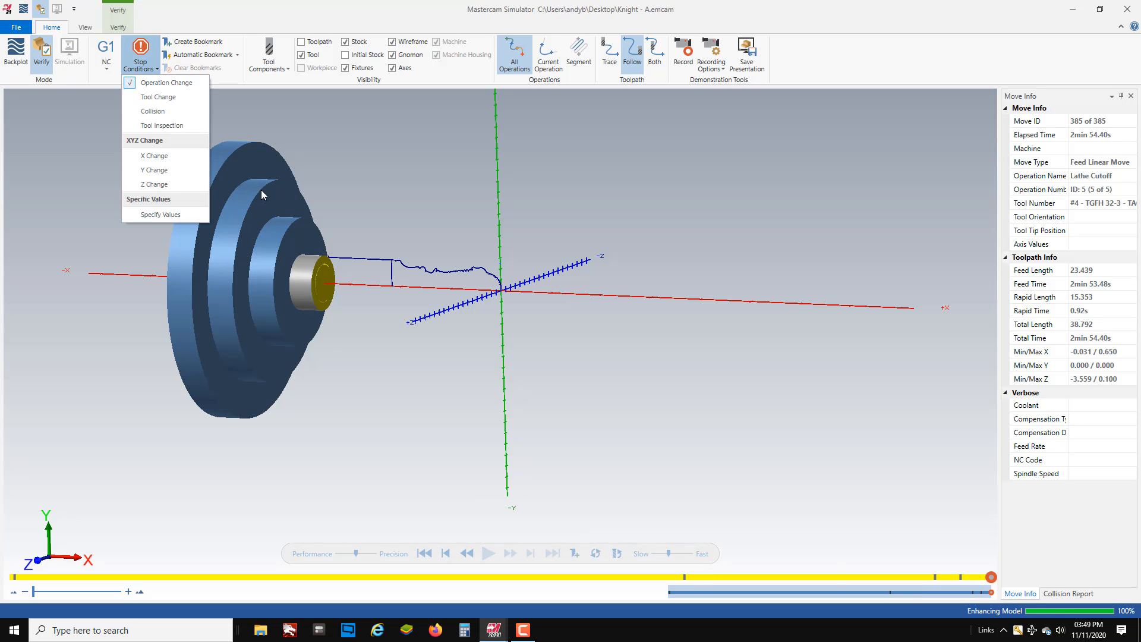
left_click(433, 497)
left_click(424, 553)
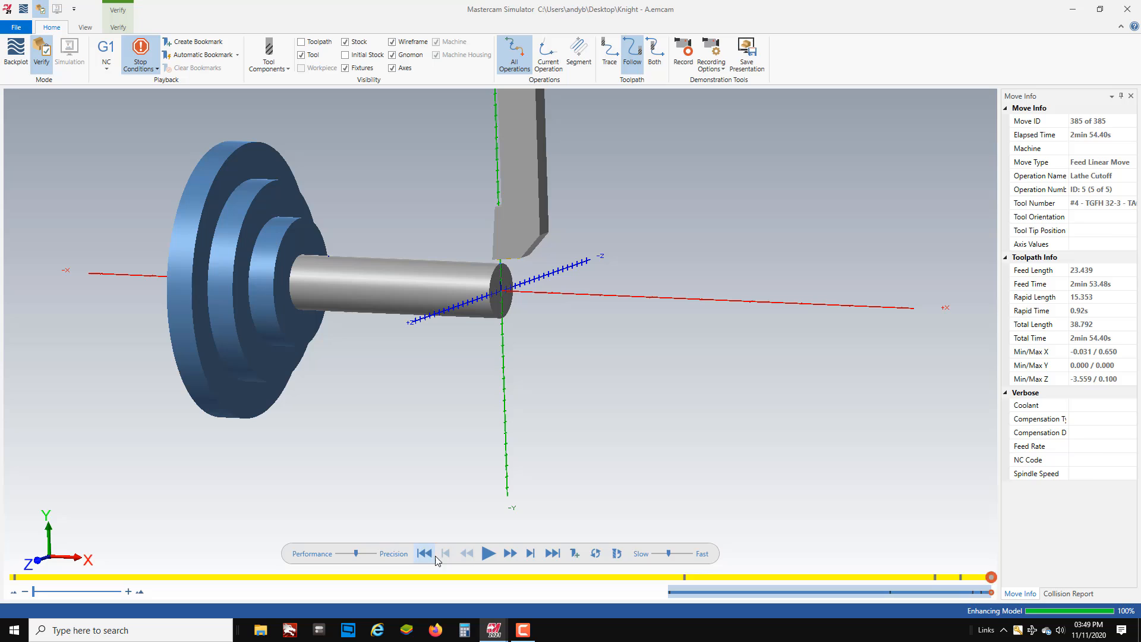
left_click(488, 553)
left_click(486, 553)
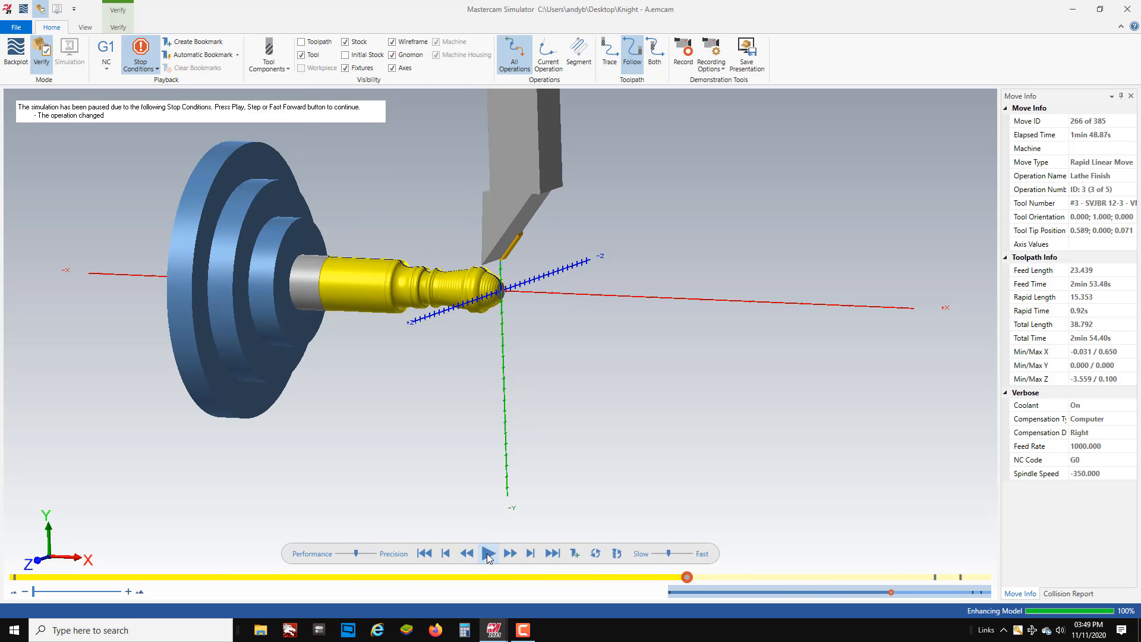
left_click(487, 554)
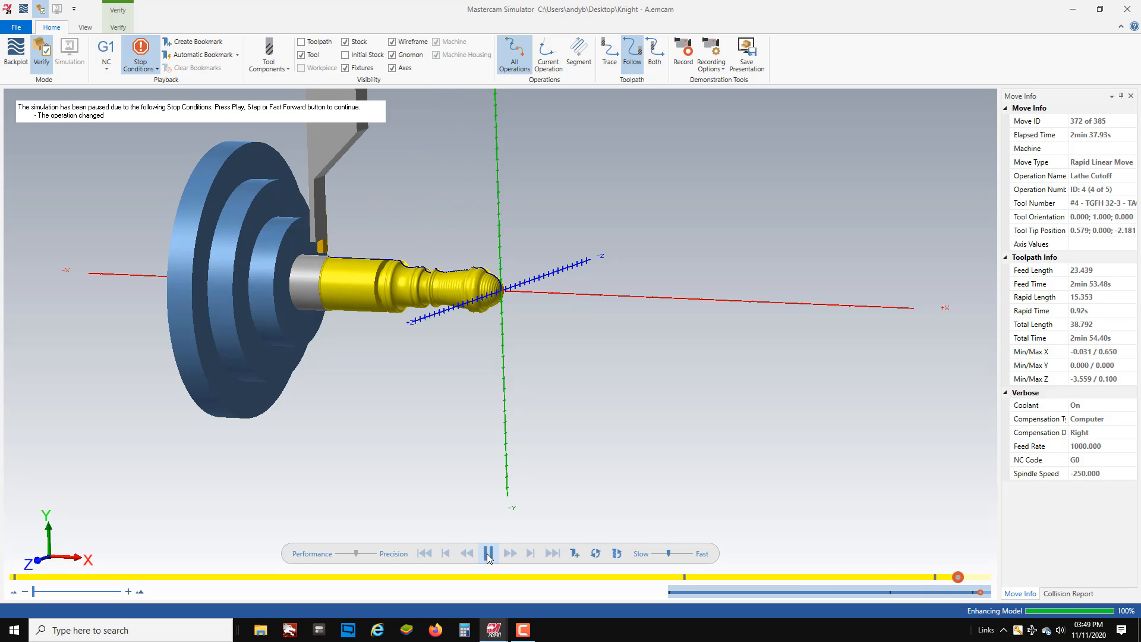
Step: Inspect the turned knight and its cutoff groove from several angles, and play the final cutoff to the end
middle_click_drag(422, 388, 453, 378)
scroll(406, 281, "up", 5)
middle_click_drag(406, 281, 325, 269)
scroll(325, 269, "down", 5)
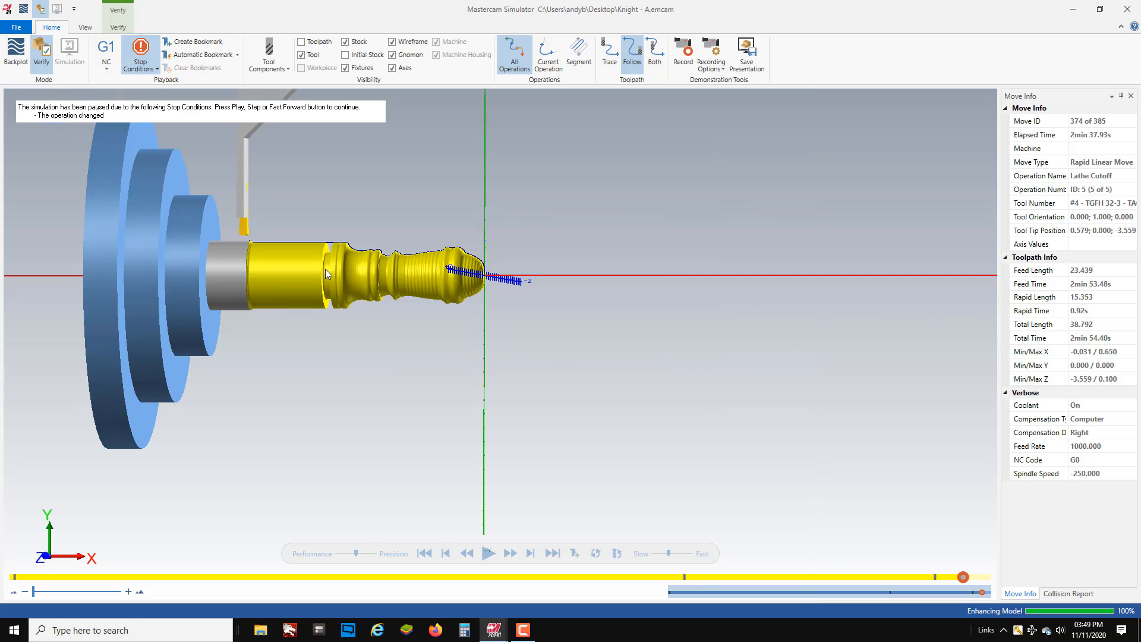
middle_click_drag(409, 291, 409, 310)
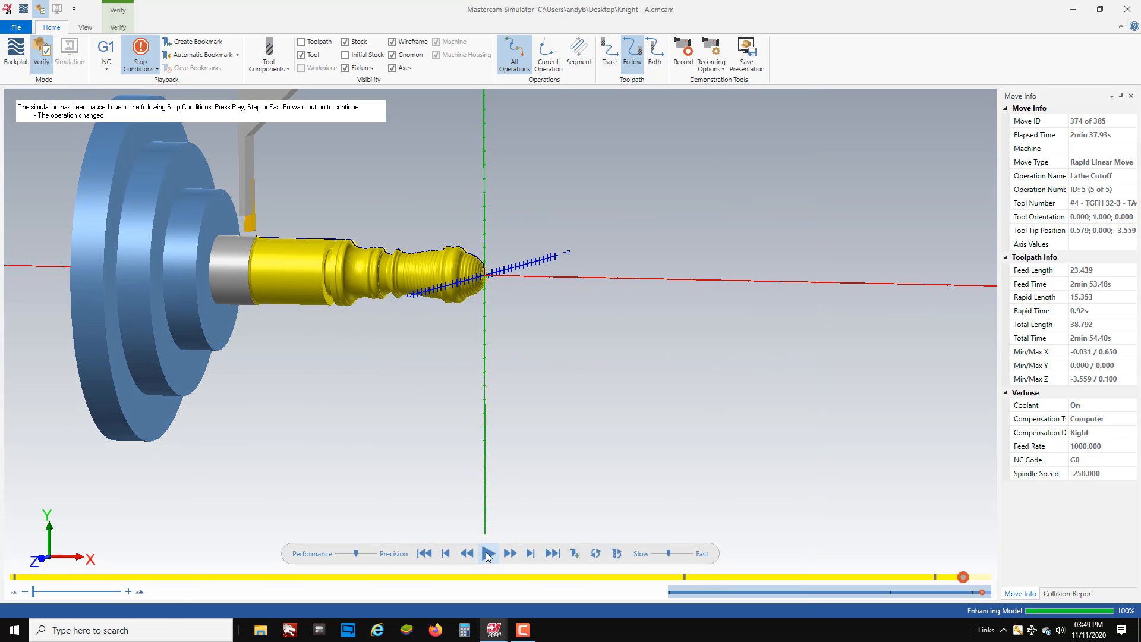
left_click(488, 554)
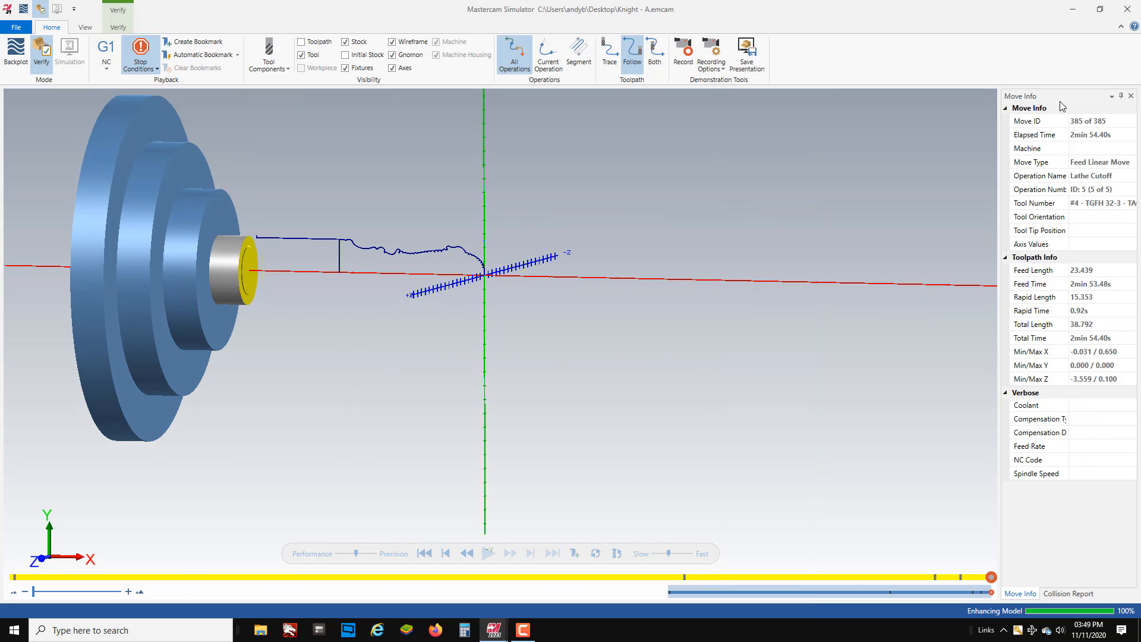
scroll(351, 239, "up", 2)
scroll(462, 276, "down", 7)
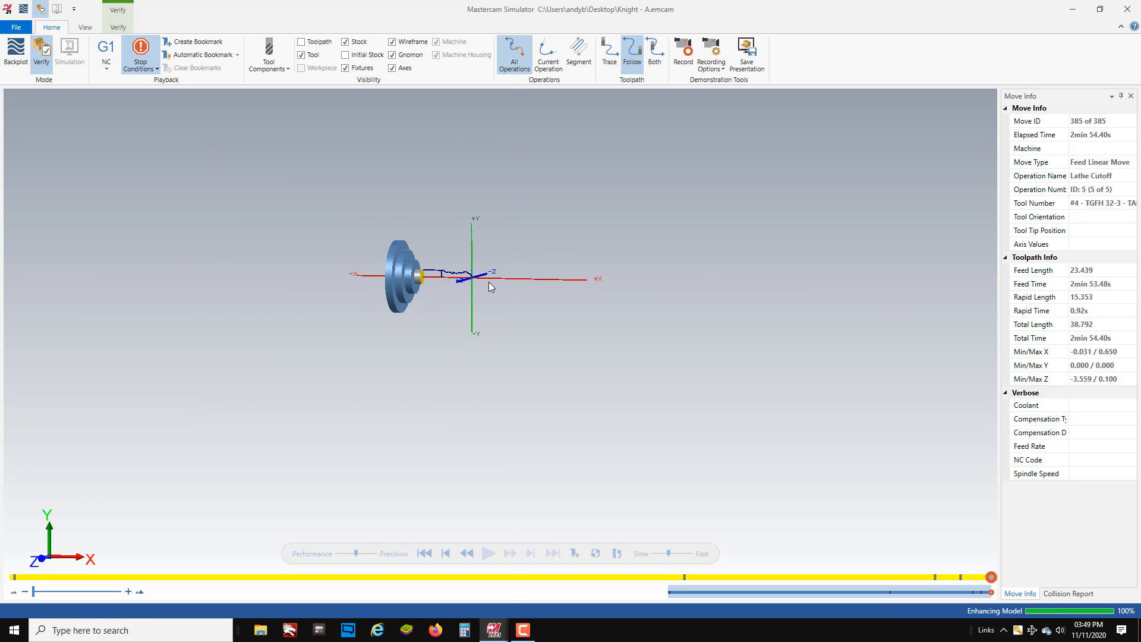
Step: Close the simulator and move the insert arrow below the last lathe cutoff operation
scroll(489, 282, "up", 2)
left_click(1127, 9)
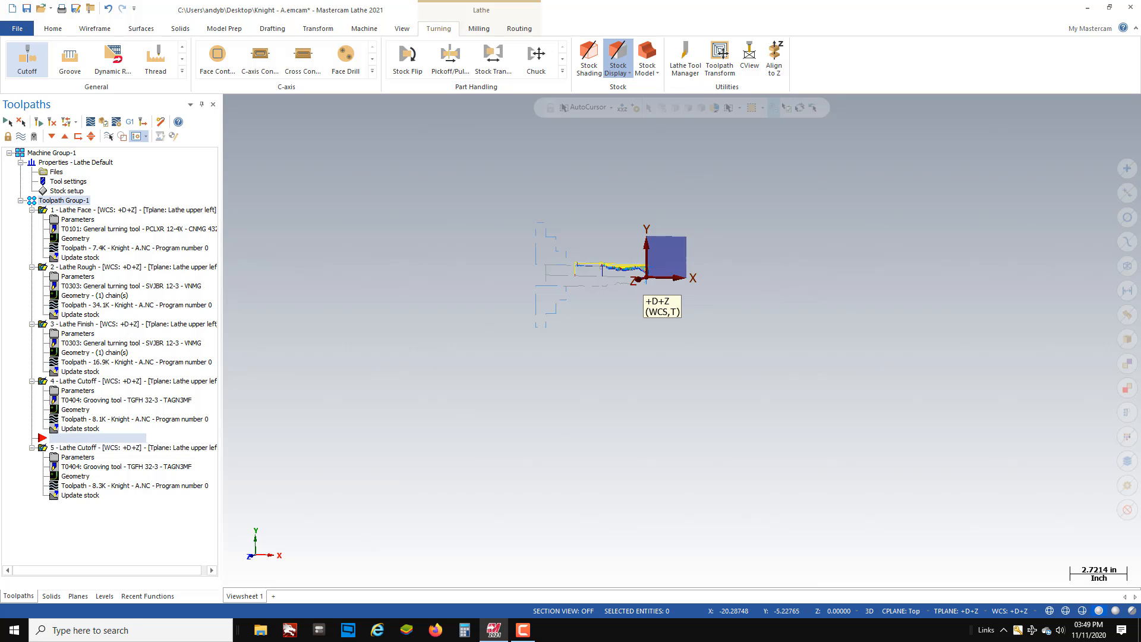
left_click(47, 449)
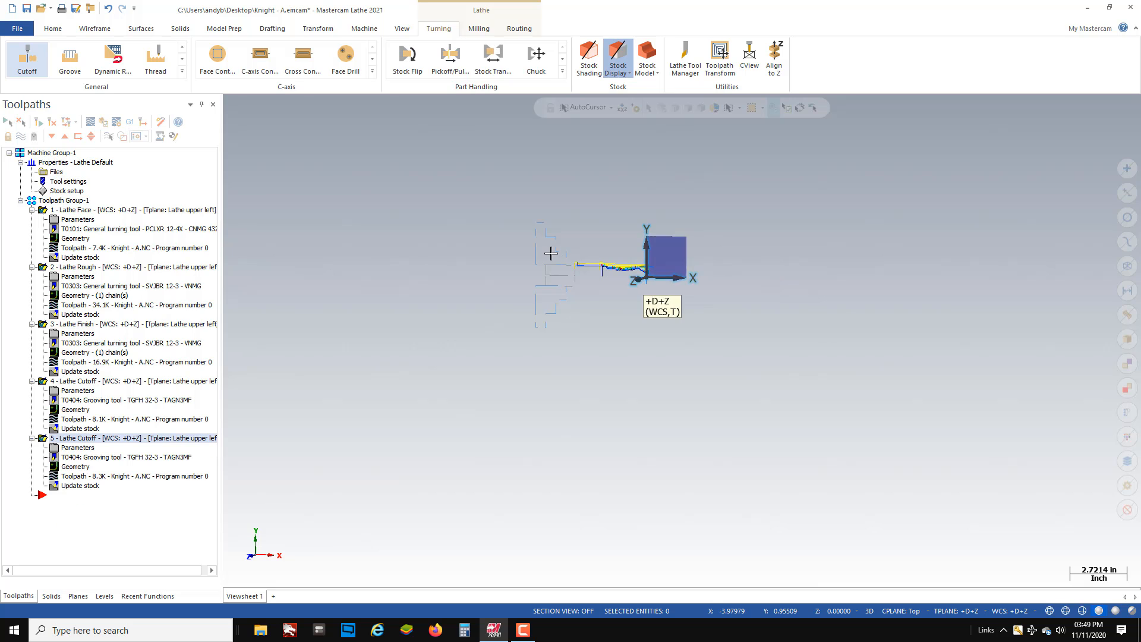
scroll(660, 326, "up", 5)
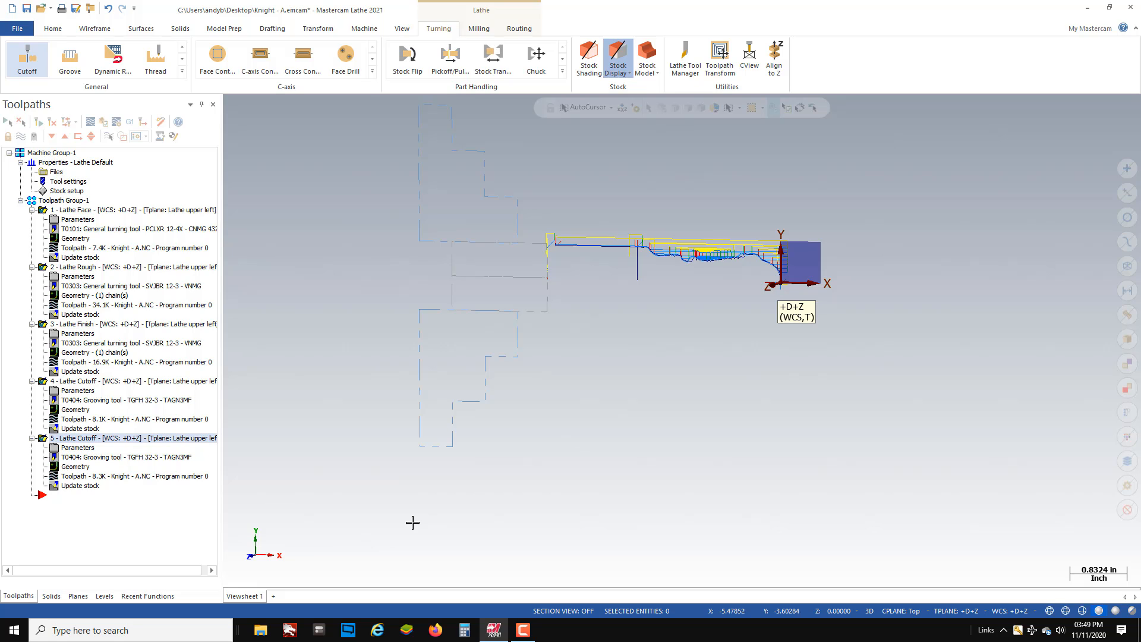
Step: Make level 1, Knight - A, visible and view the knight solid from the top
left_click(105, 596)
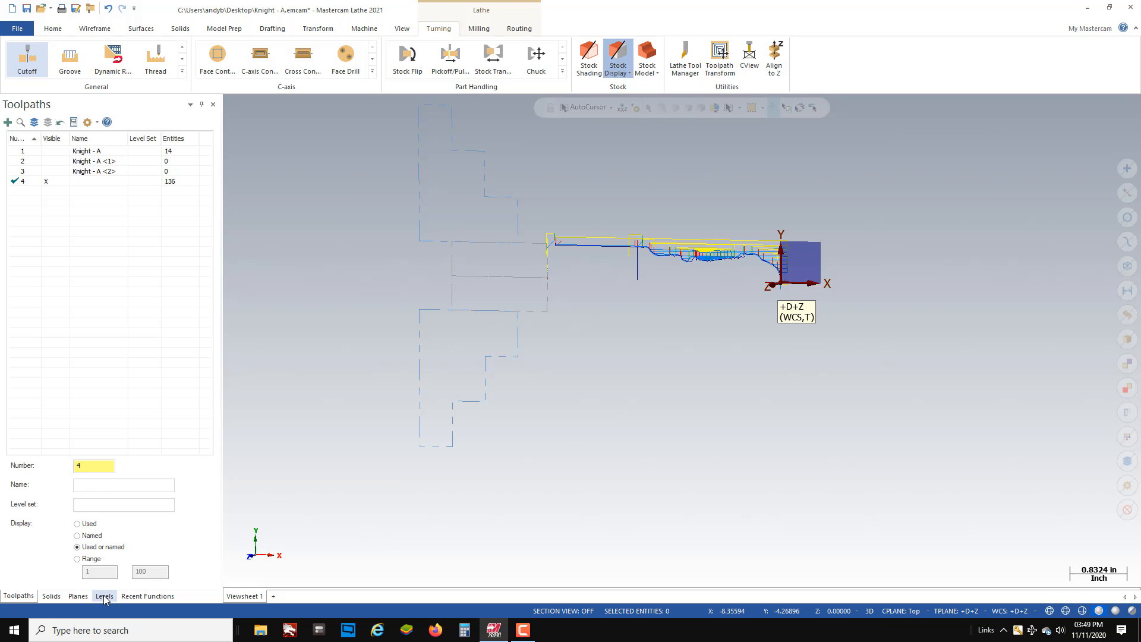
left_click(58, 156)
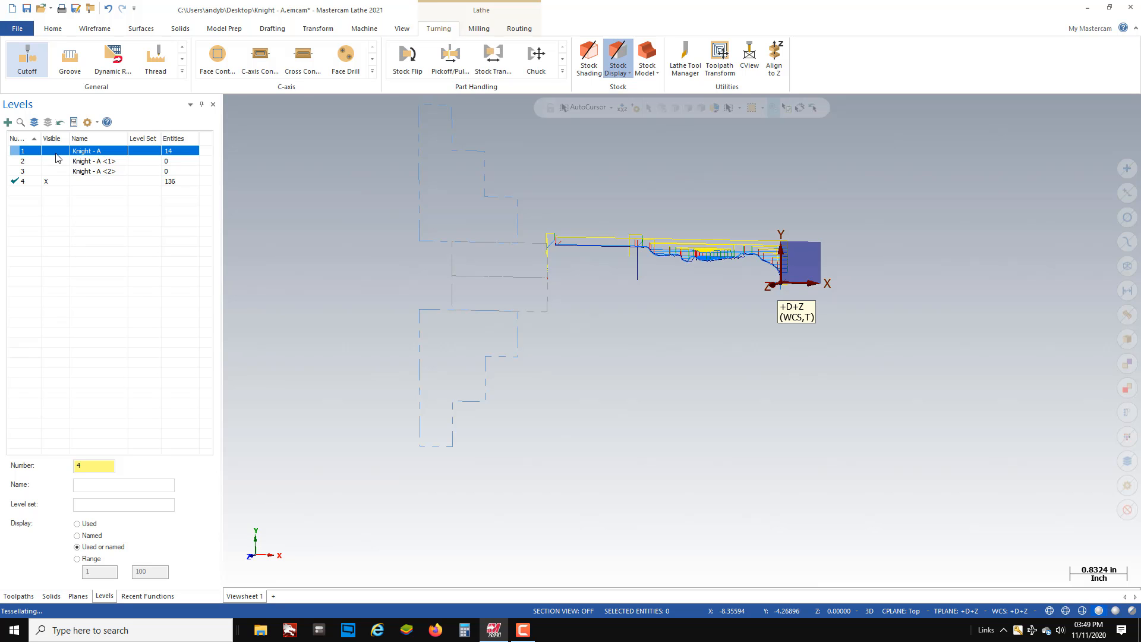
scroll(639, 187, "up", 2)
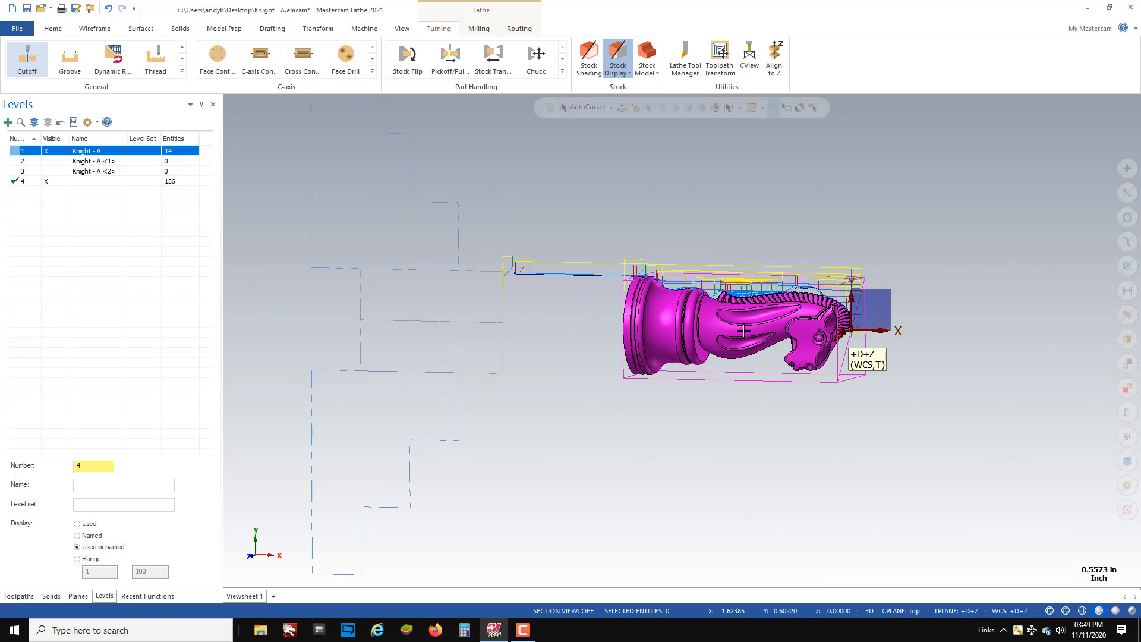
right_click(918, 212)
left_click(946, 273)
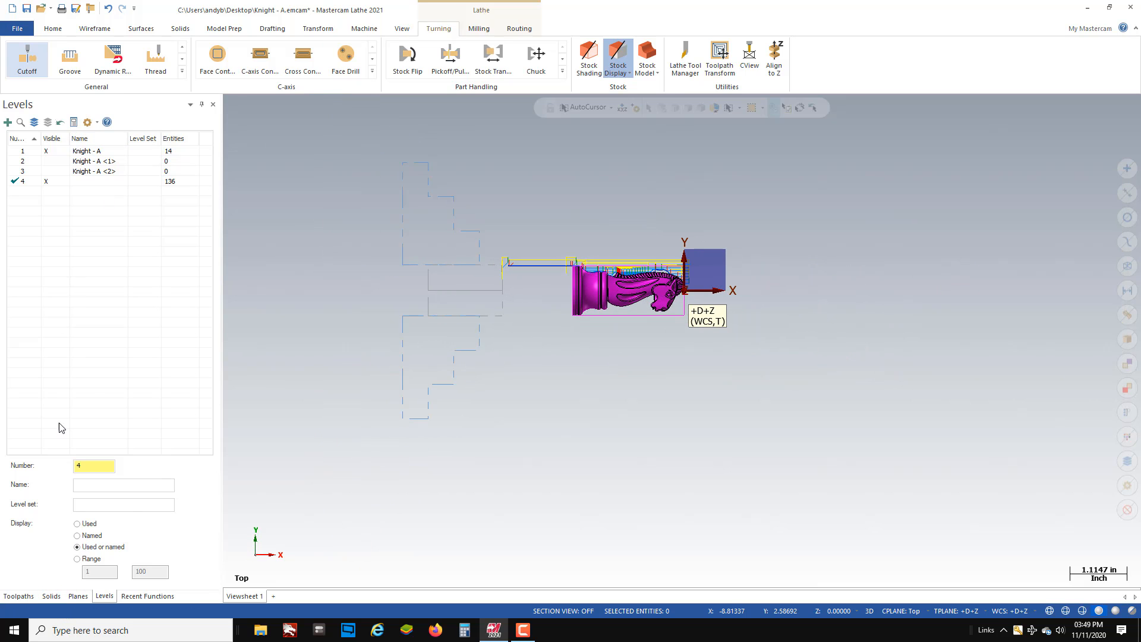
Step: Set the Top plane as the WCS and the tool plane
left_click(19, 596)
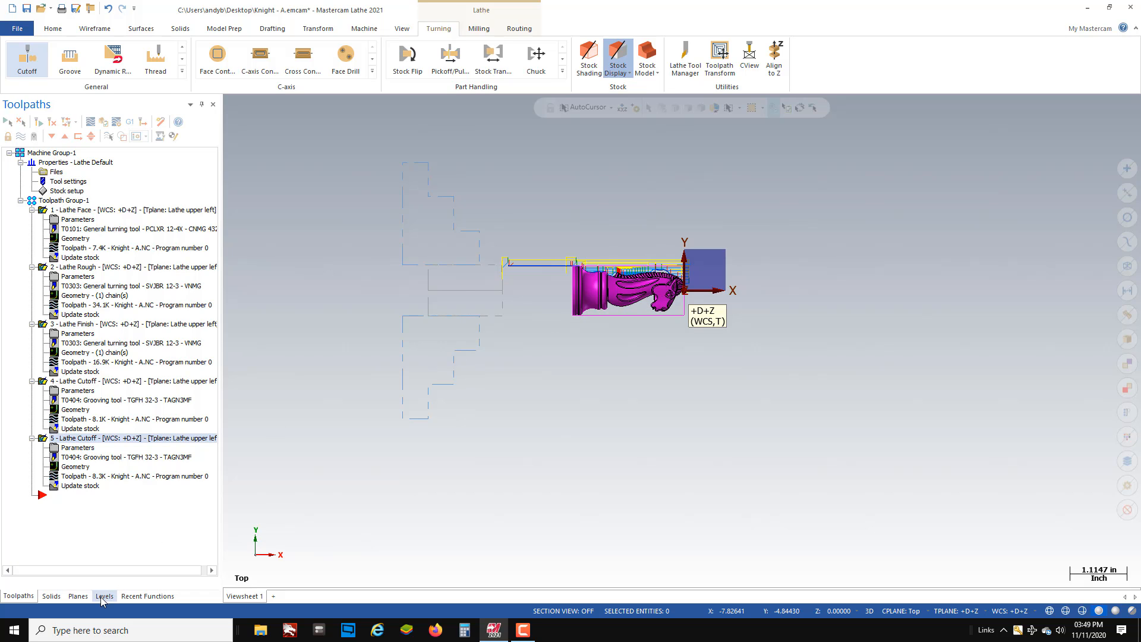
left_click(79, 597)
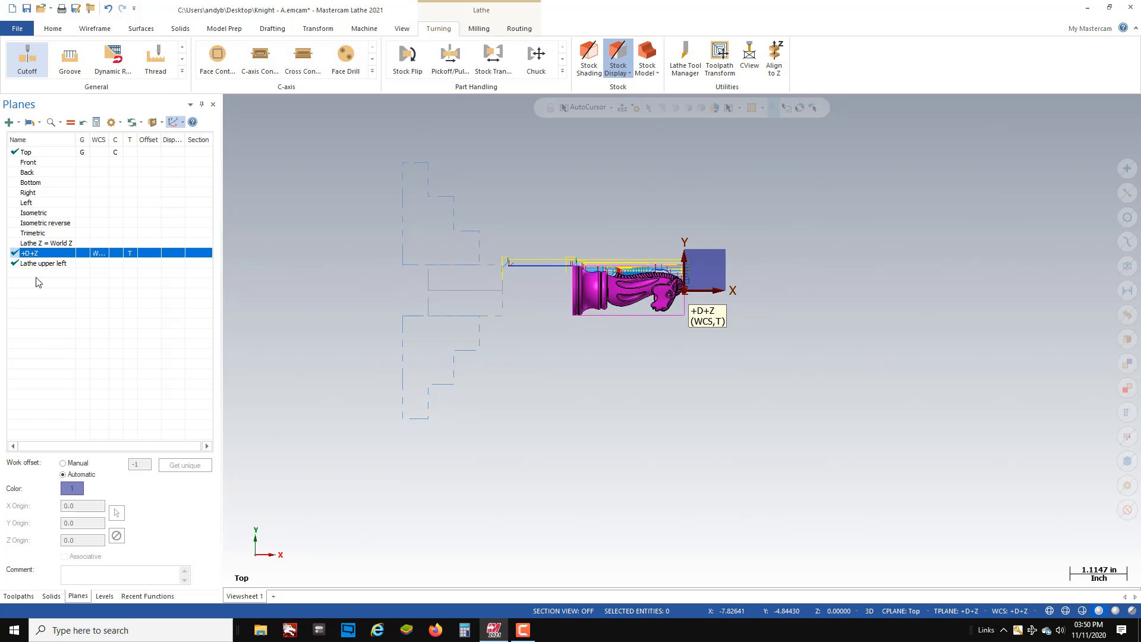
left_click(107, 154)
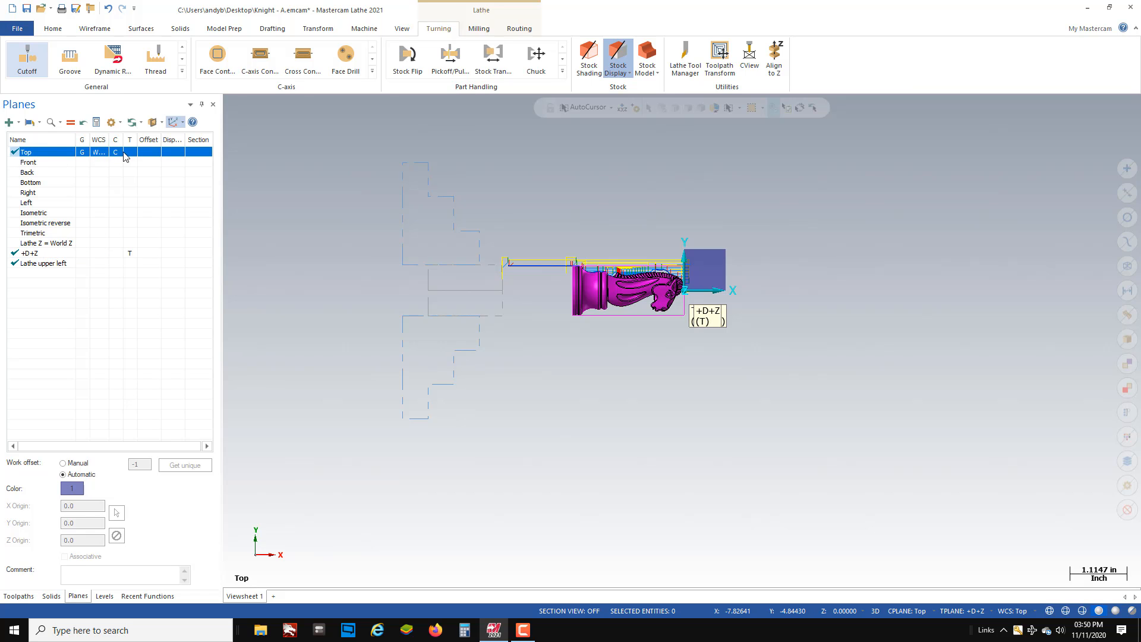
left_click(129, 153)
scroll(650, 286, "up", 6)
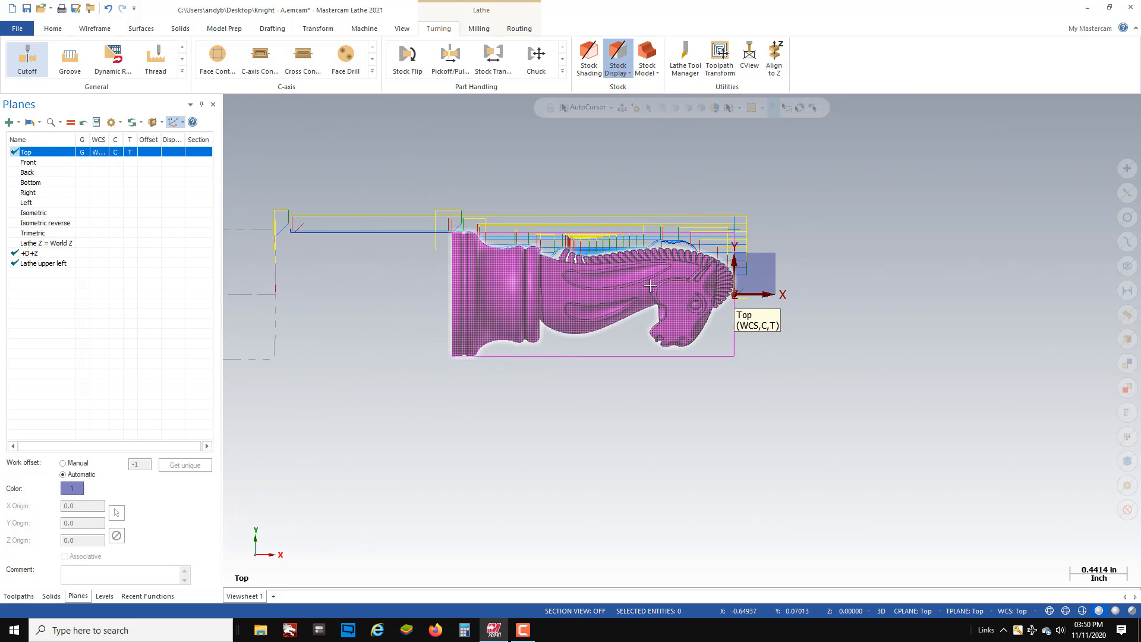
scroll(734, 276, "down", 3)
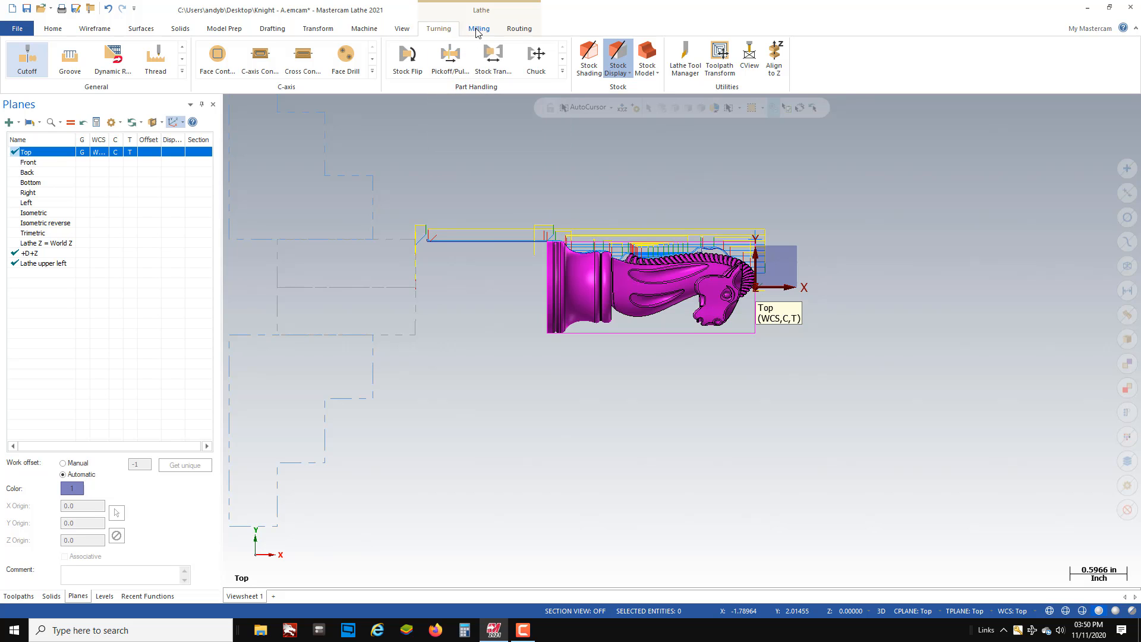
Step: Add a default mill machine group and show it in the toolpath list
left_click(364, 29)
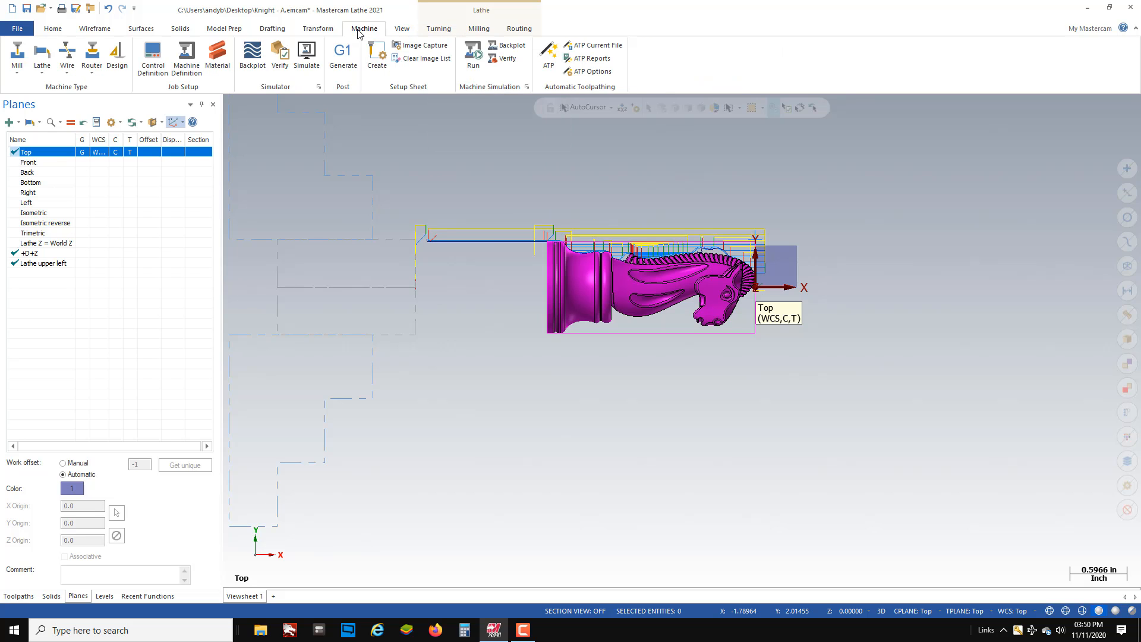
left_click(16, 69)
left_click(24, 102)
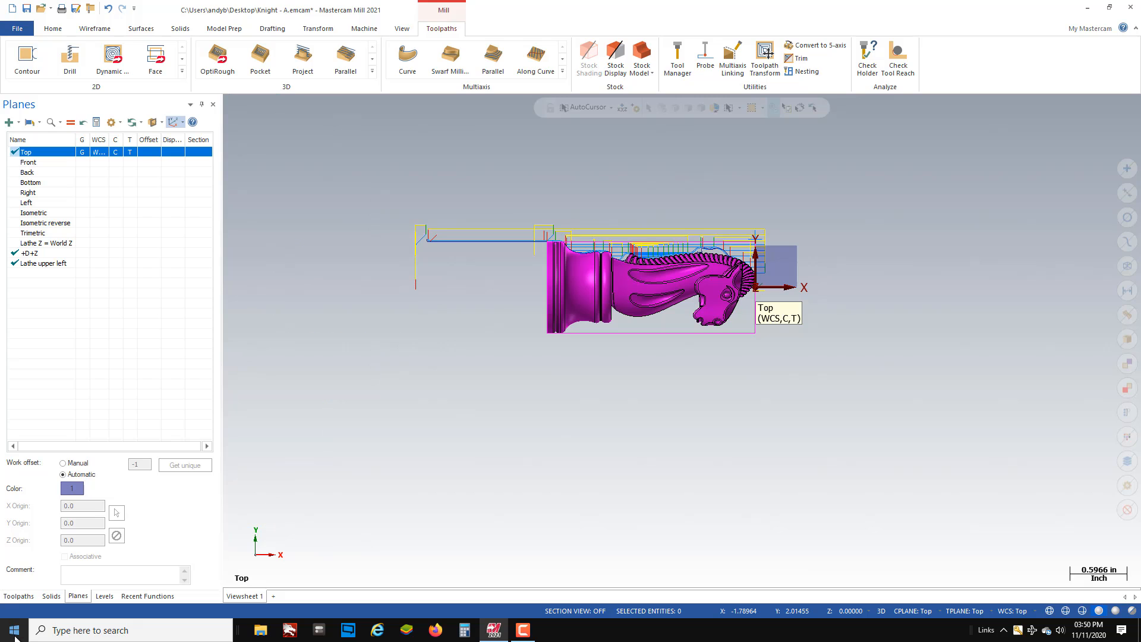
left_click(18, 595)
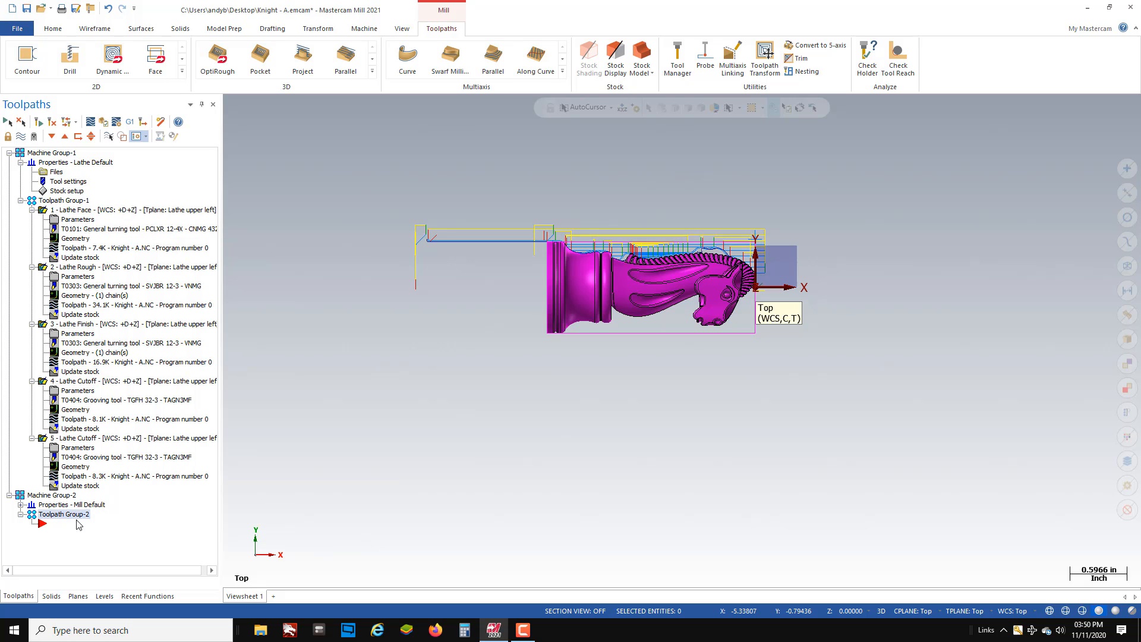
scroll(788, 320, "down", 1)
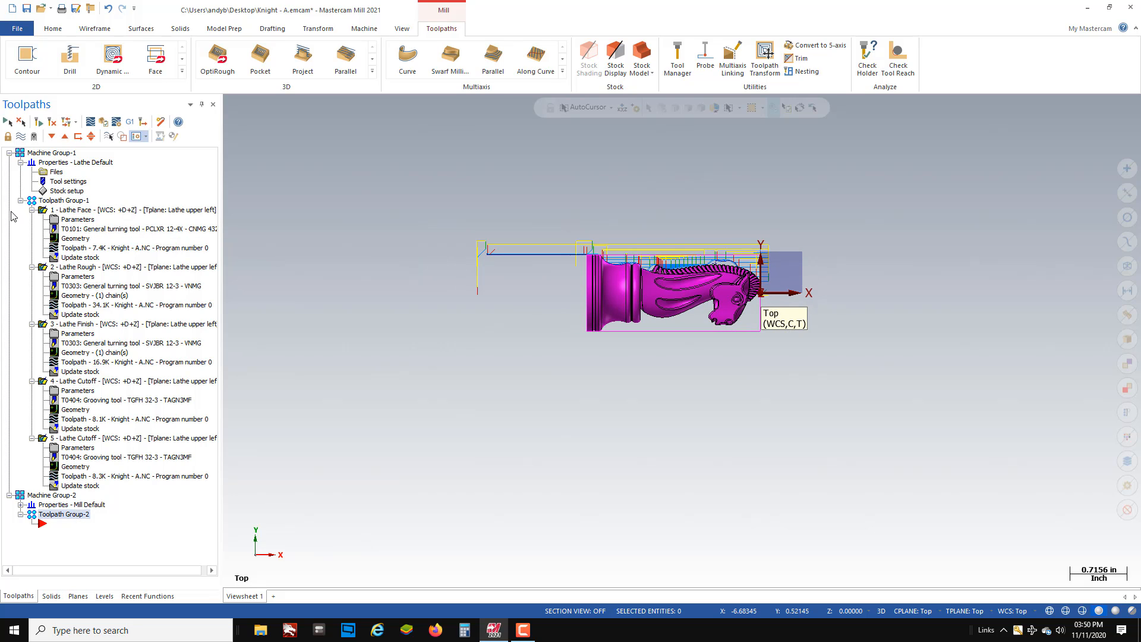
Step: Define the mill group's stock as an X-axis cylinder, 1.0 in diameter and 4.0 in long, with its origin at X -4.0
left_click(21, 504)
left_click(59, 533)
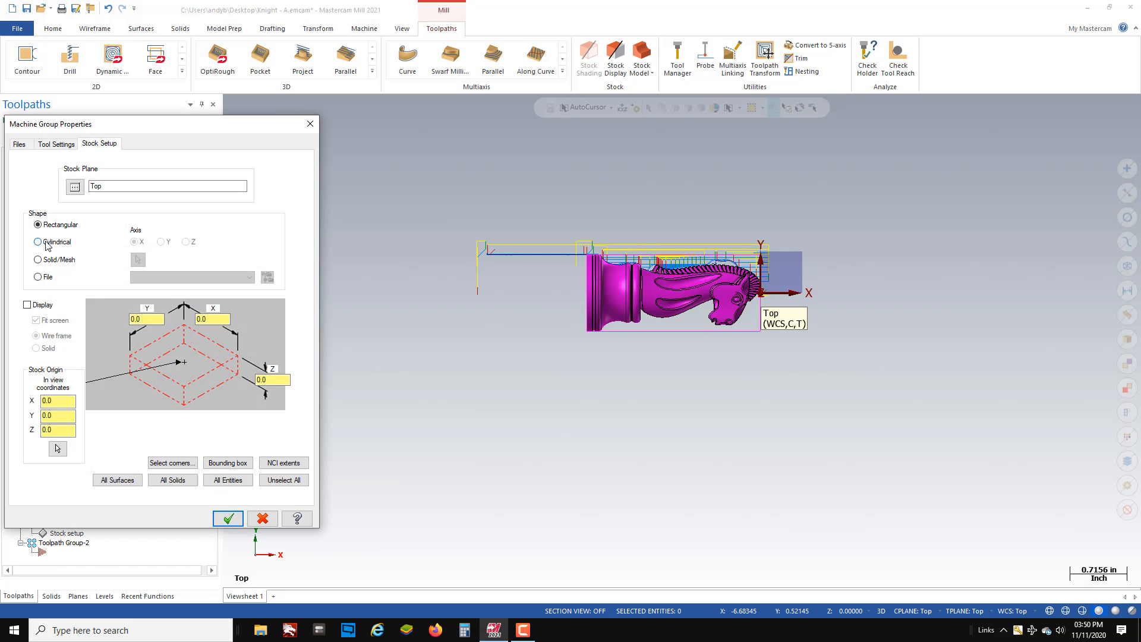
left_click(47, 244)
left_click(135, 368)
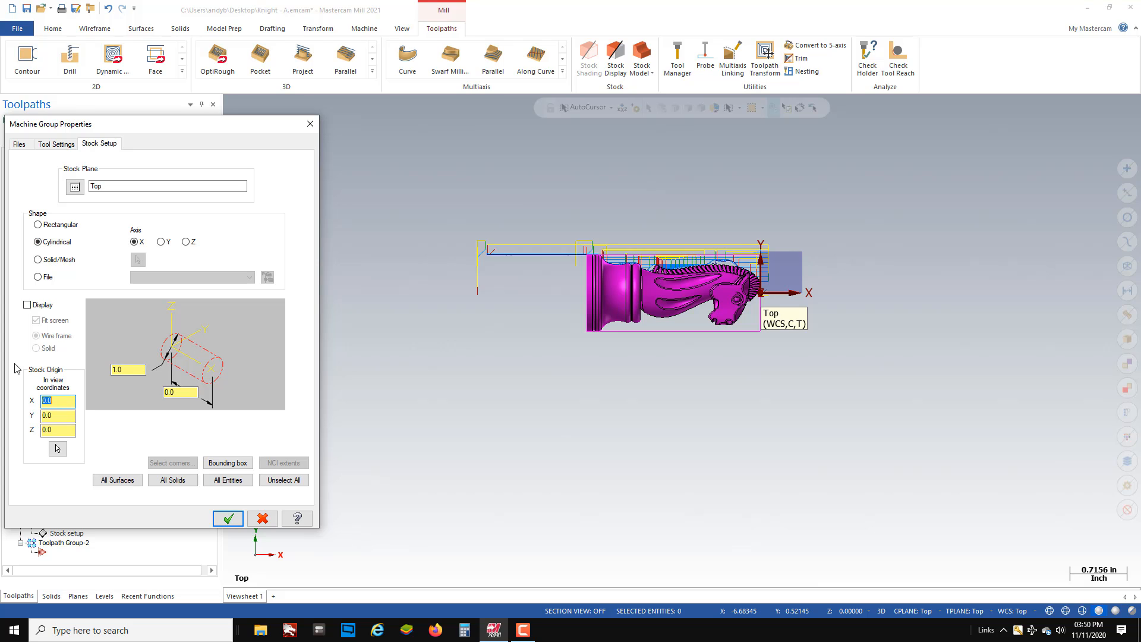
left_click(189, 393)
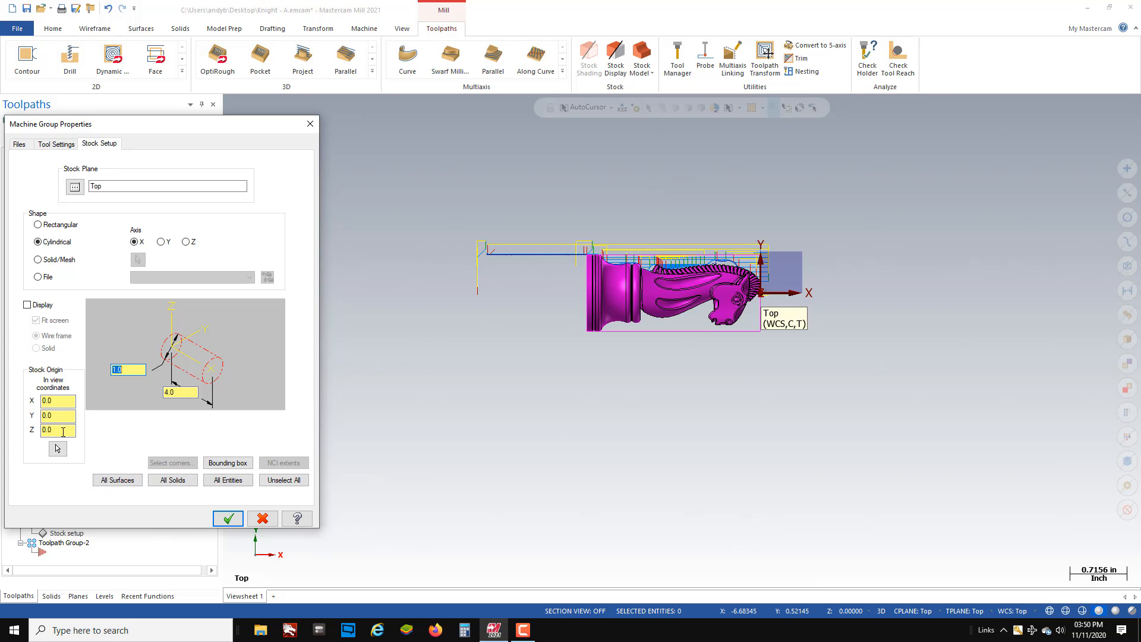
left_click(61, 401)
left_click(227, 518)
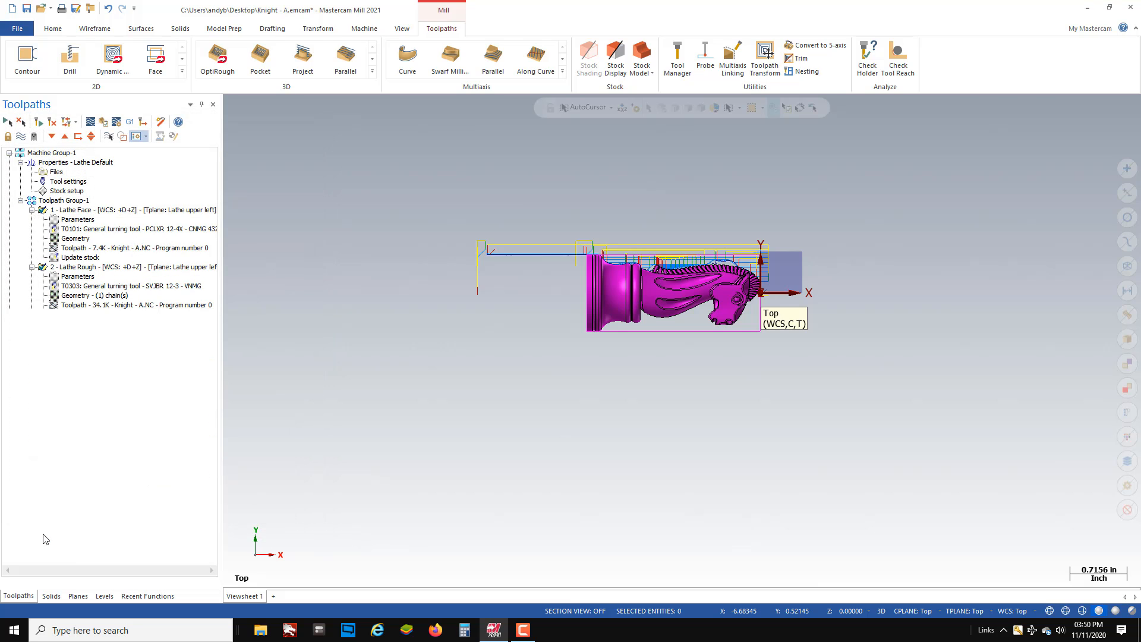
Step: Turn on the mill stock display, check the cylinder around the knight at an angle, and return to the top view
left_click(44, 534)
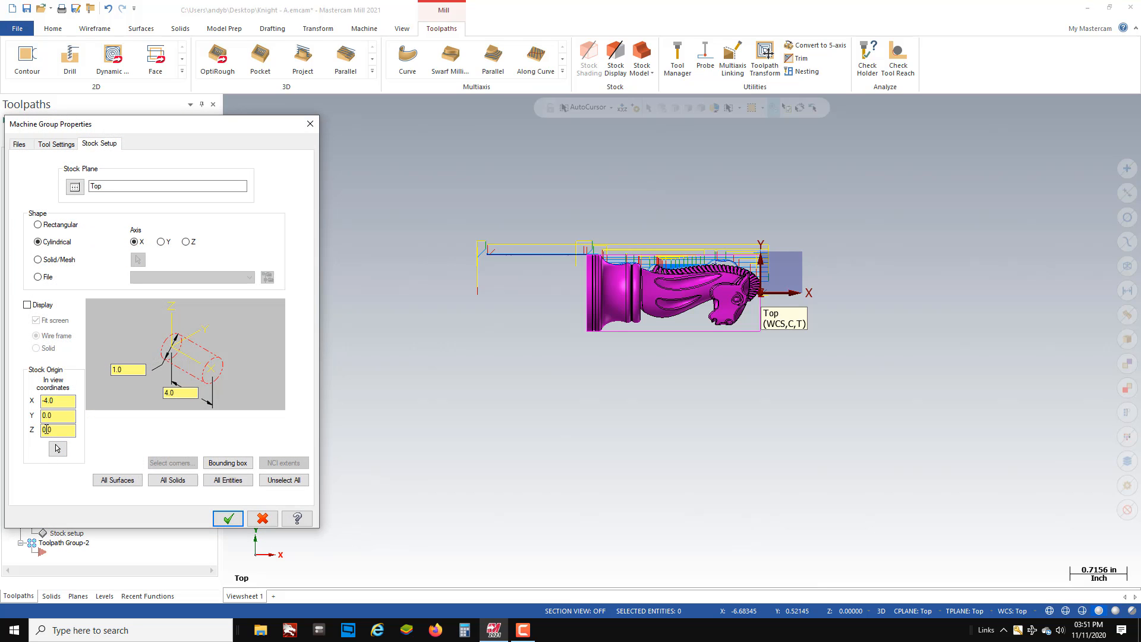
left_click(27, 305)
left_click(224, 518)
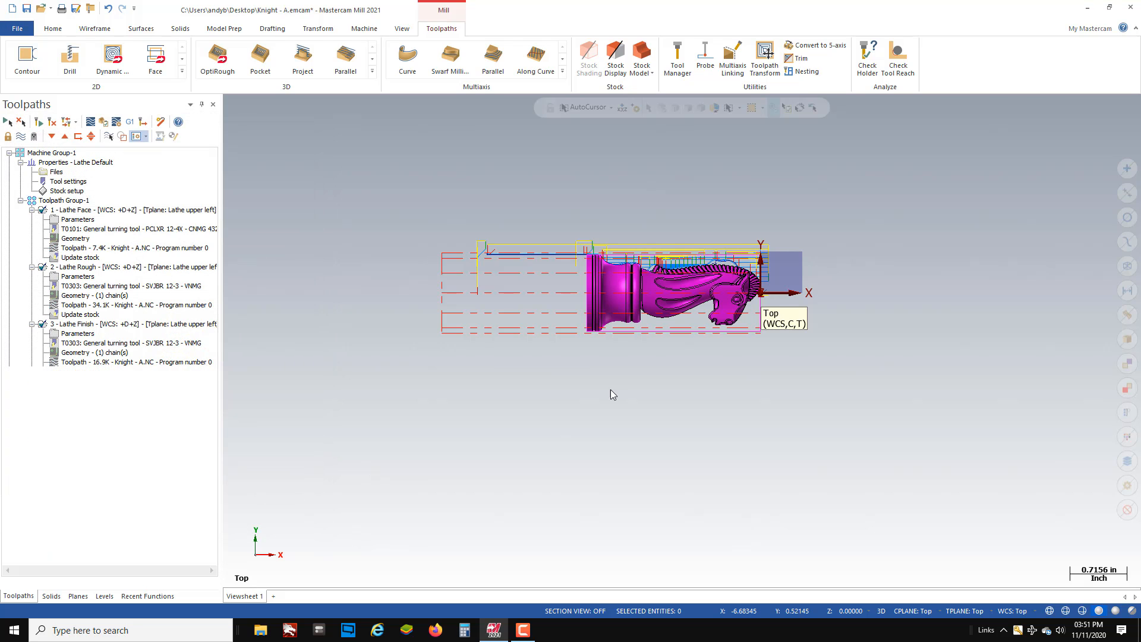
middle_click_drag(611, 325, 487, 315)
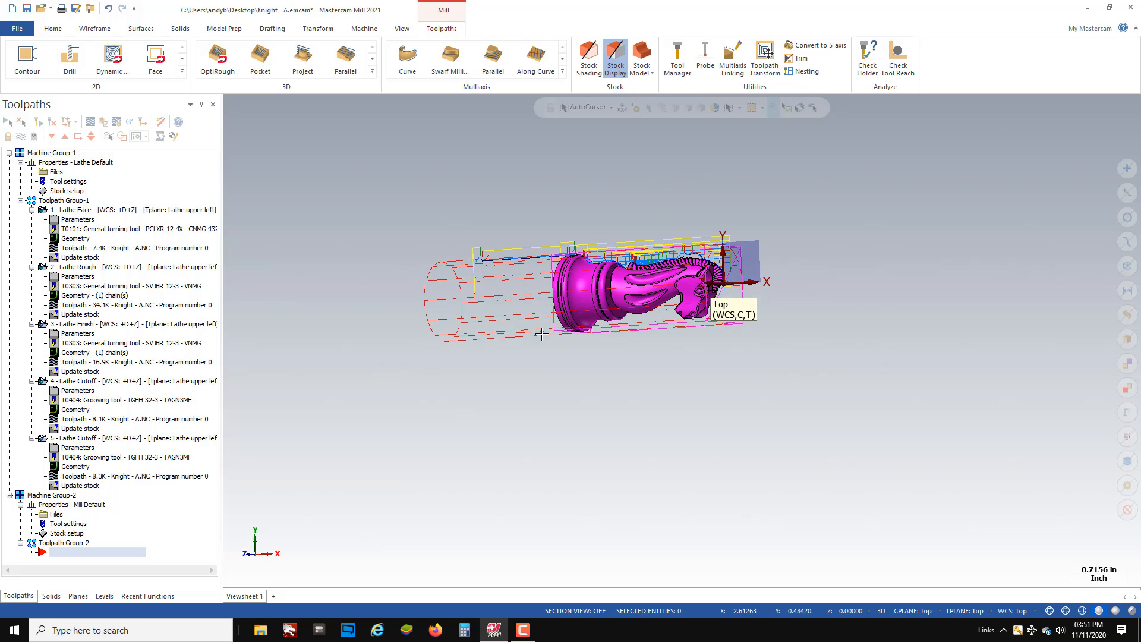
right_click(462, 503)
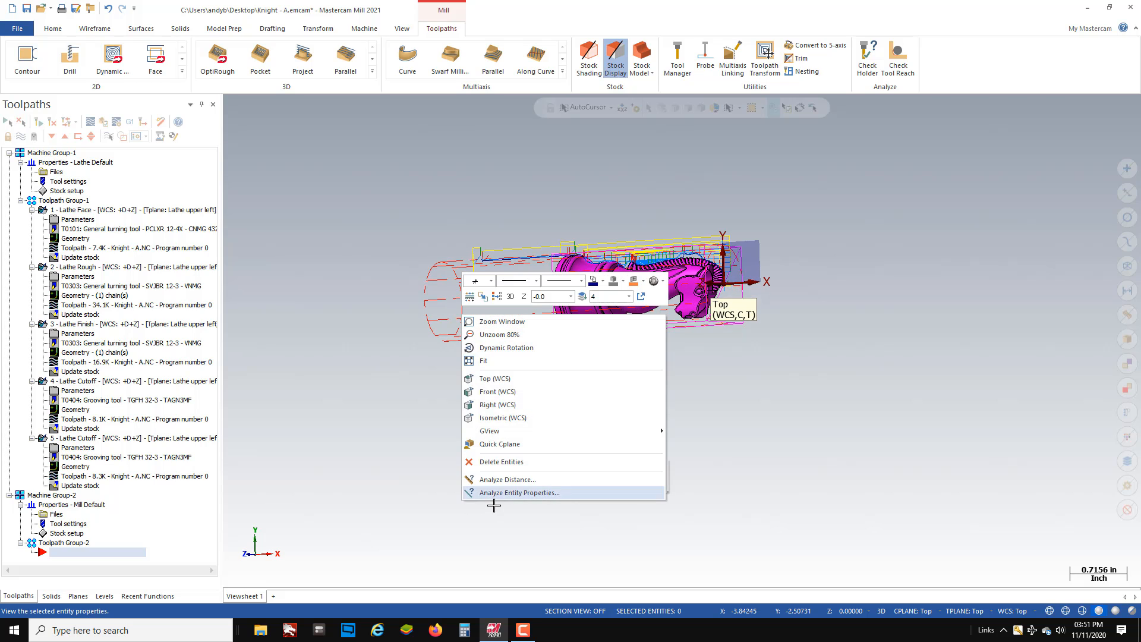
left_click(498, 379)
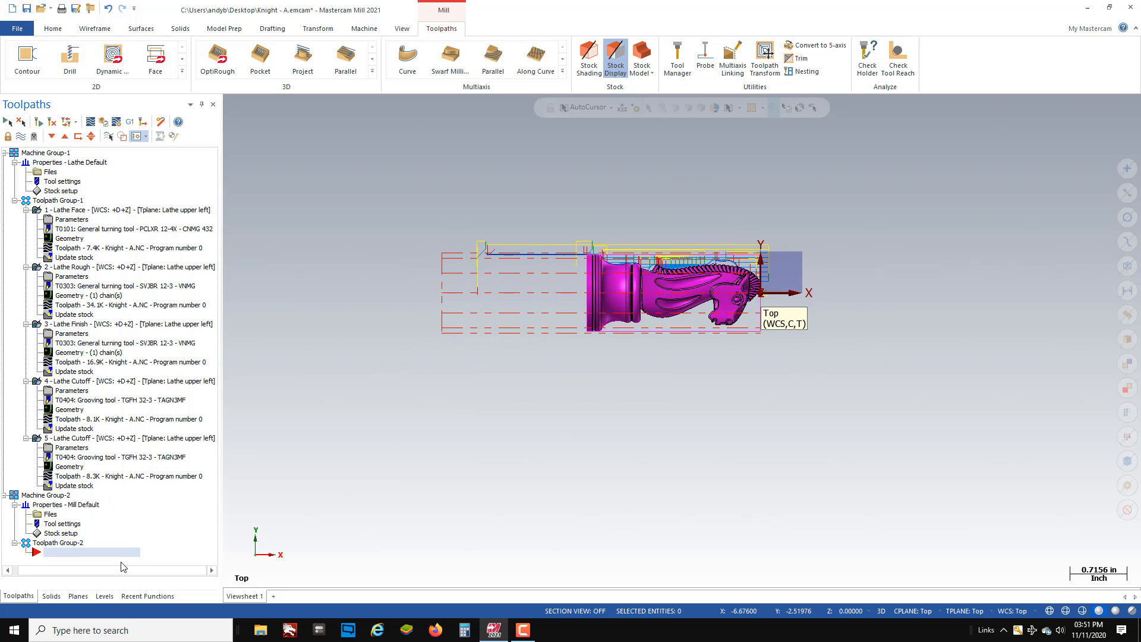
Step: Start a stock model as an X-axis cylinder, 1.0 in diameter and 4.0 in long, with its origin at X -4.0
left_click(647, 67)
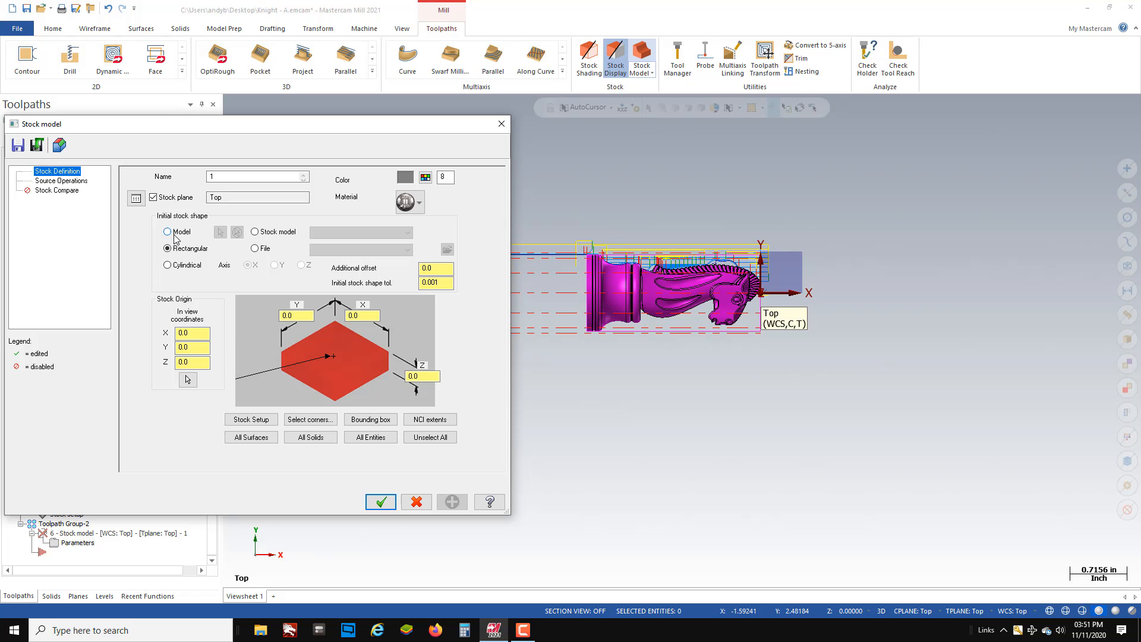
left_click(168, 265)
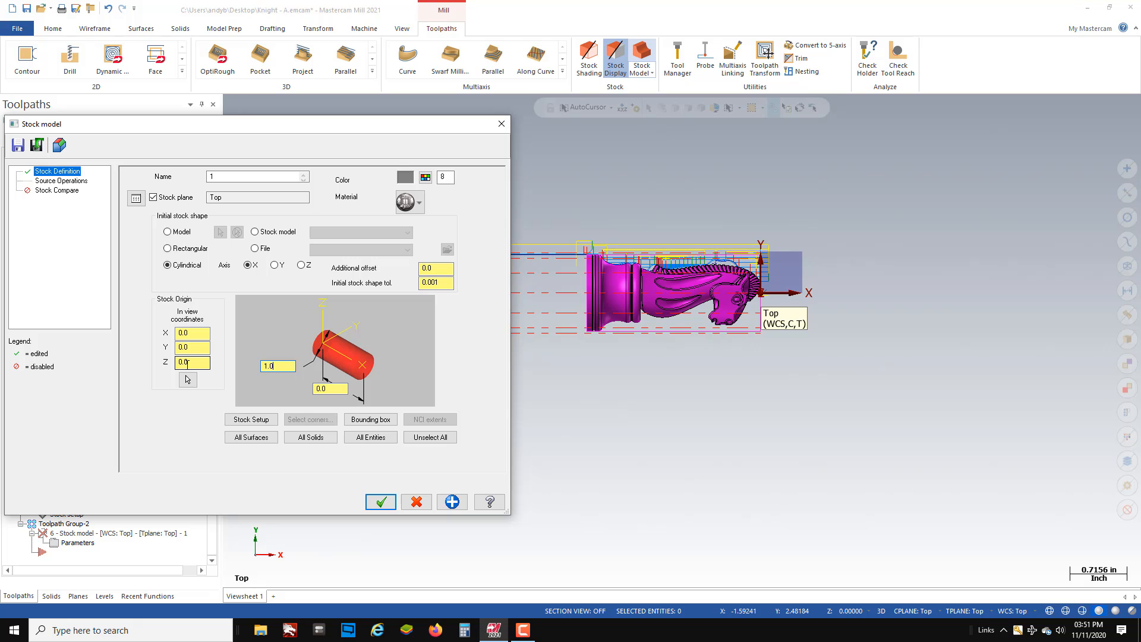
key("Tab")
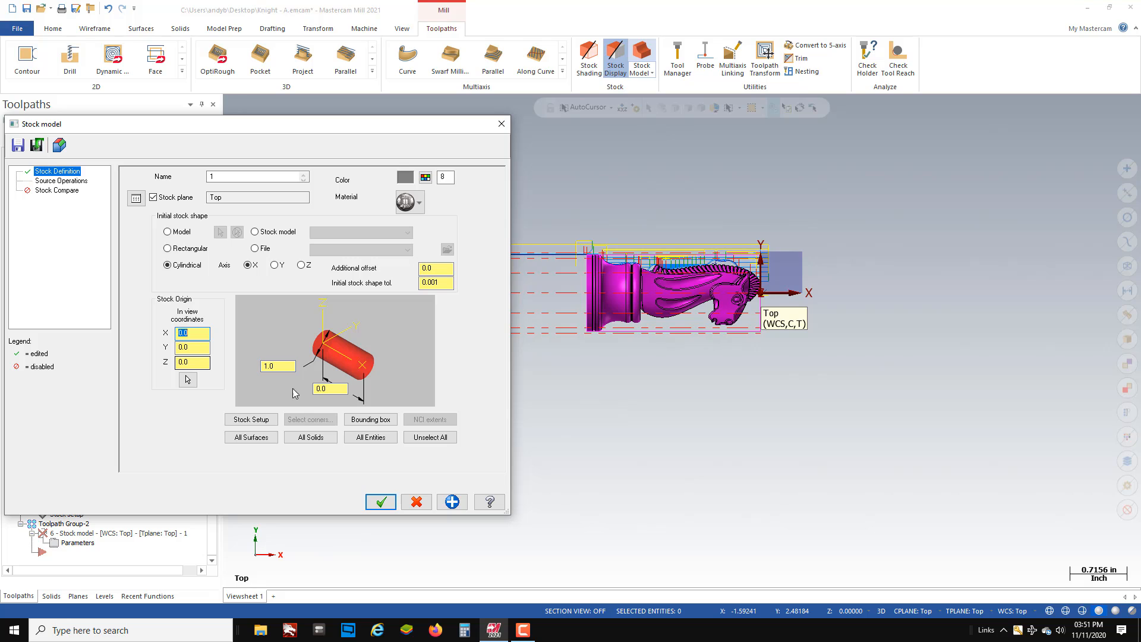
double_click(333, 387)
type("4")
key("Tab")
key("Tab")
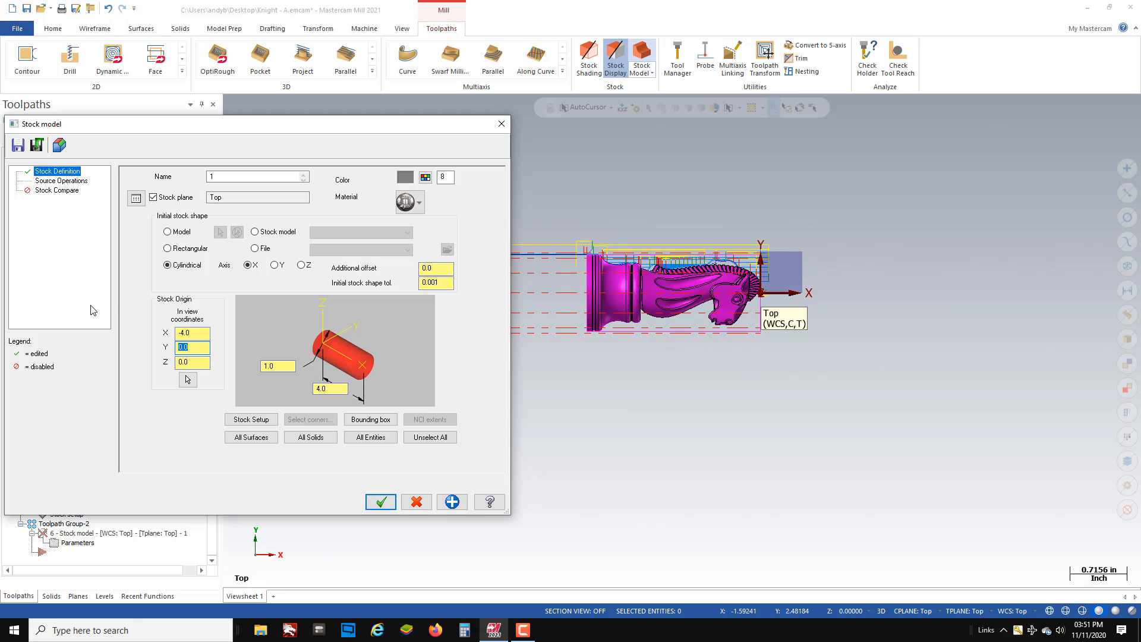
Step: Use lathe operations 1 through 5 as the stock model's source operations and generate it
left_click(62, 180)
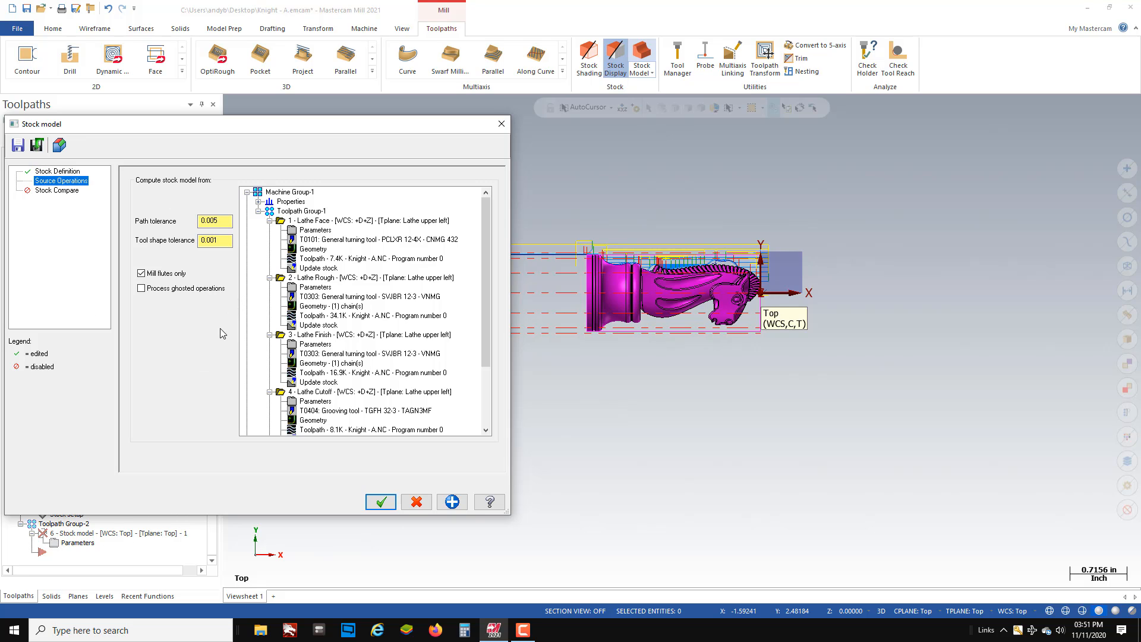
left_click(312, 221)
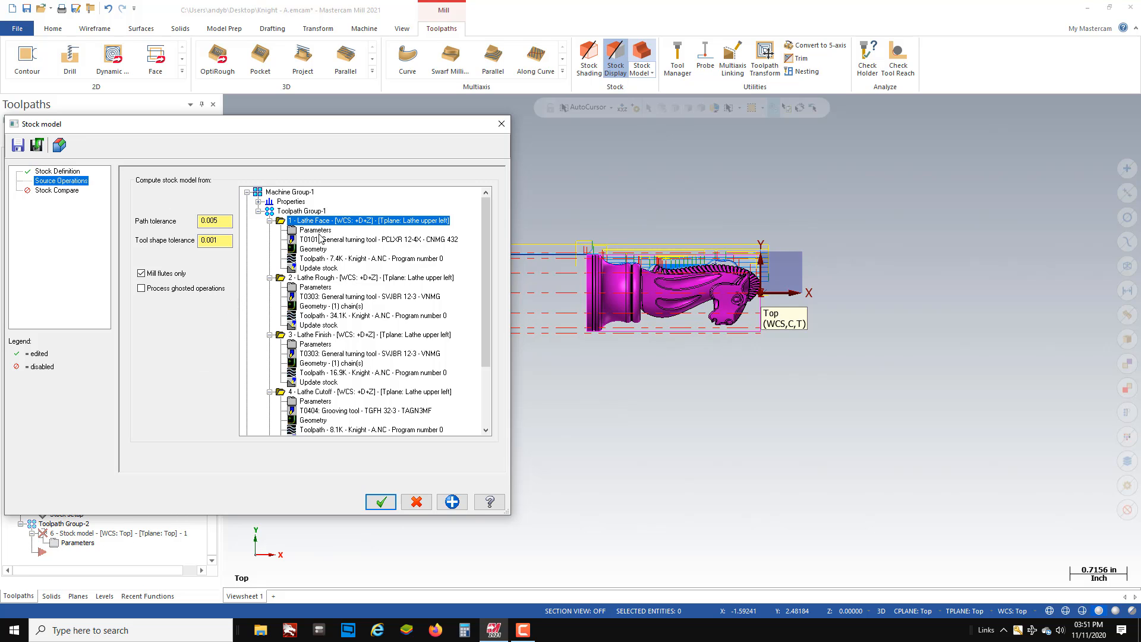
scroll(342, 305, "down", 3)
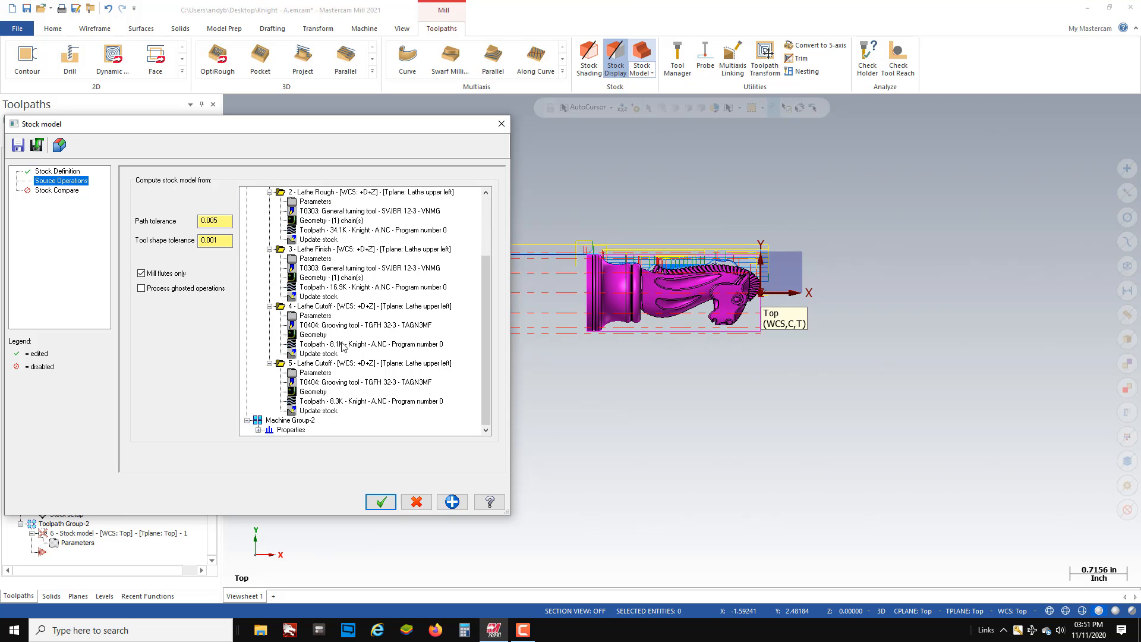
left_click(324, 365, "shift")
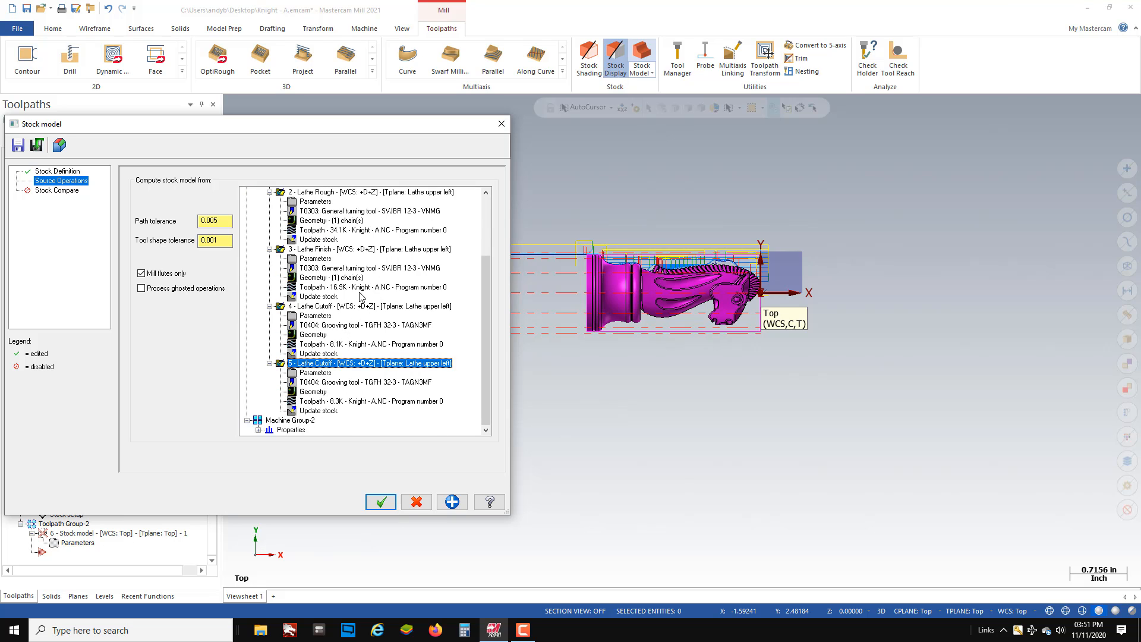
scroll(361, 296, "up", 3)
scroll(348, 271, "down", 3)
left_click(382, 503)
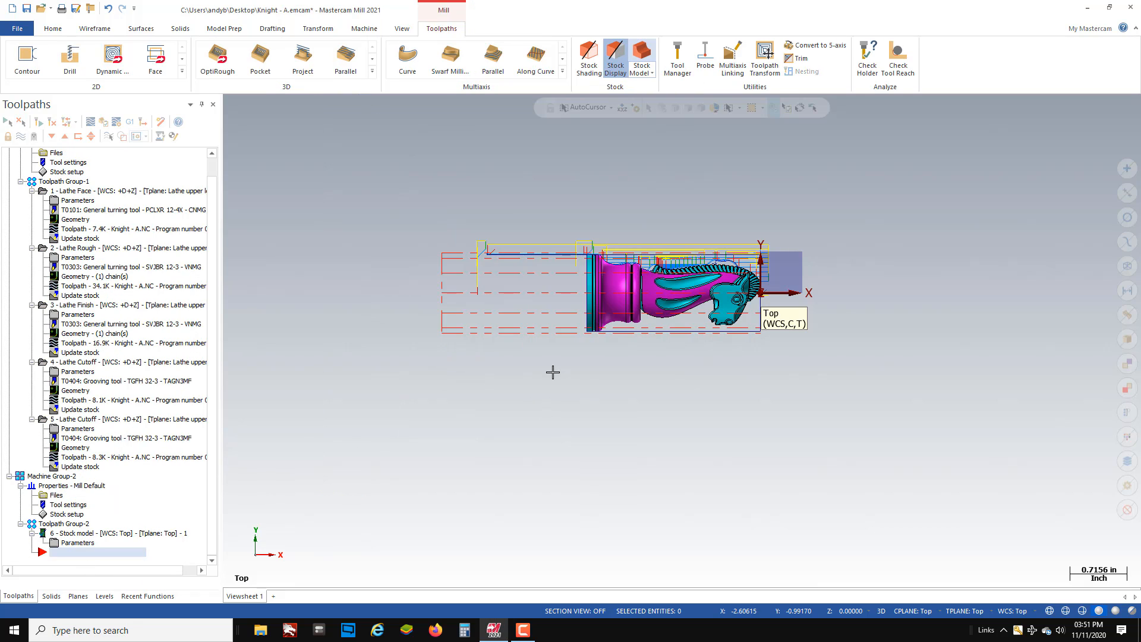
scroll(725, 287, "up", 4)
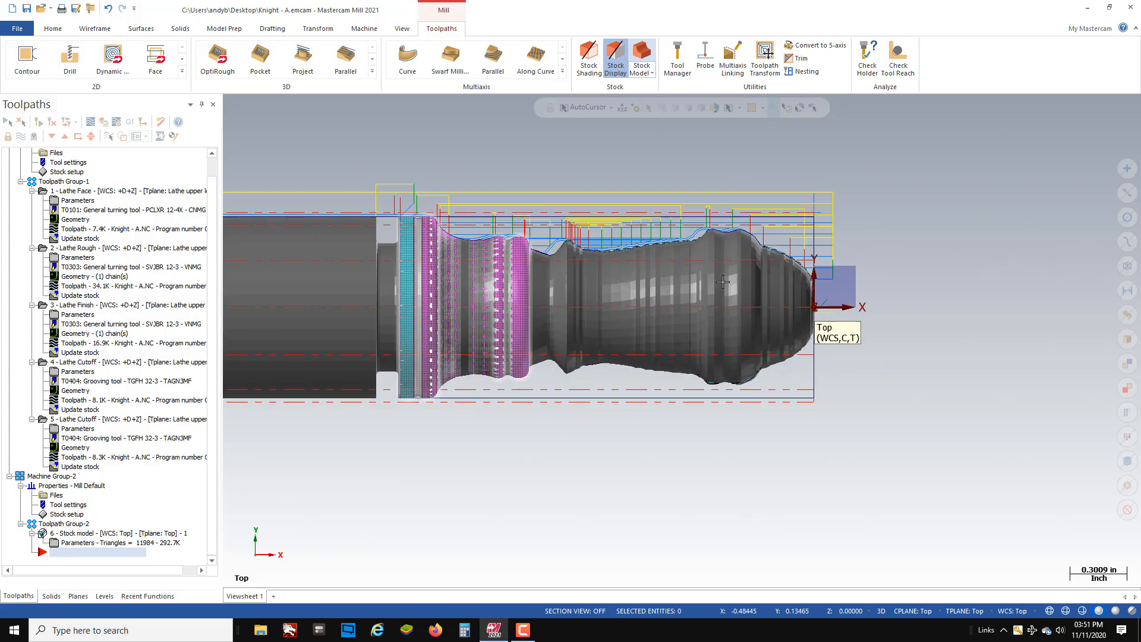
Step: Inspect the generated stock model around the knight at an angle and return to the top view
mouse_move(725, 287)
middle_mouse_down()
mouse_move(642, 297)
mouse_move(722, 269)
middle_mouse_up()
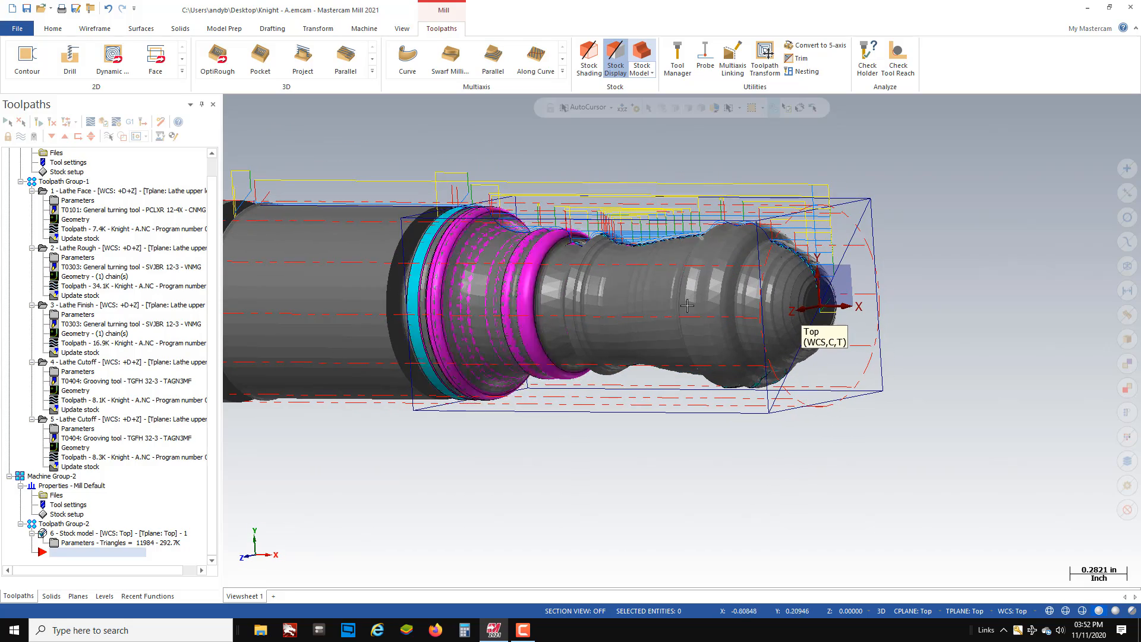
scroll(563, 285, "down", 1)
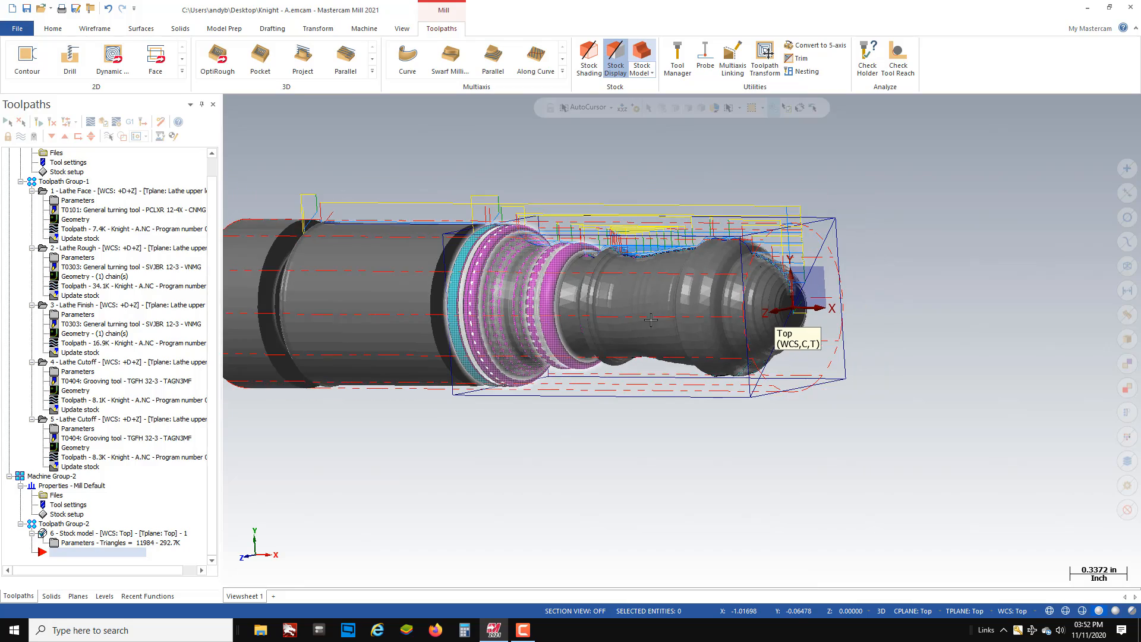
mouse_move(563, 286)
middle_mouse_down()
mouse_move(585, 313)
mouse_move(740, 309)
middle_mouse_up()
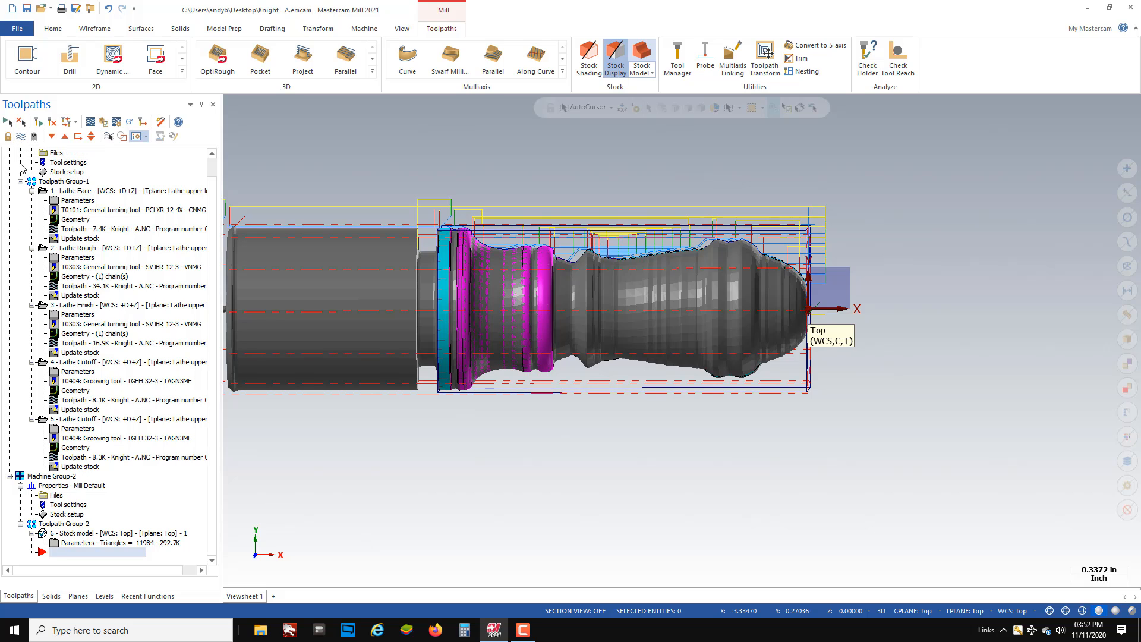
Step: Hide the stock model and the toolpaths of lathe operations 1 through 5, clear the operation selection, and view the knight at an angle
left_click(21, 136)
left_click(21, 136)
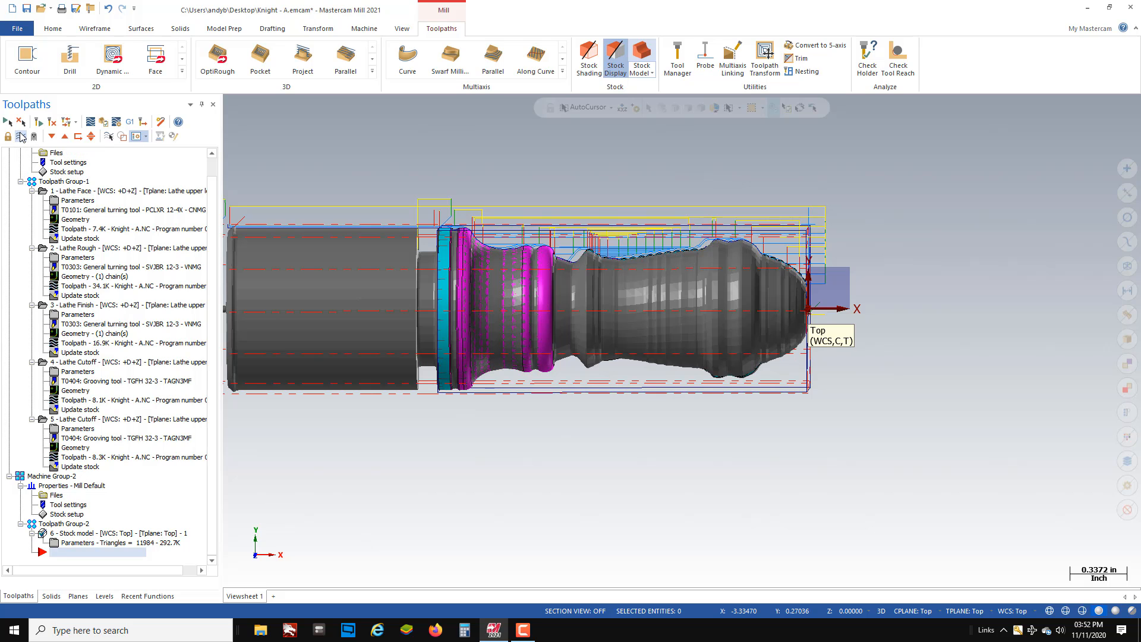
left_click(21, 136)
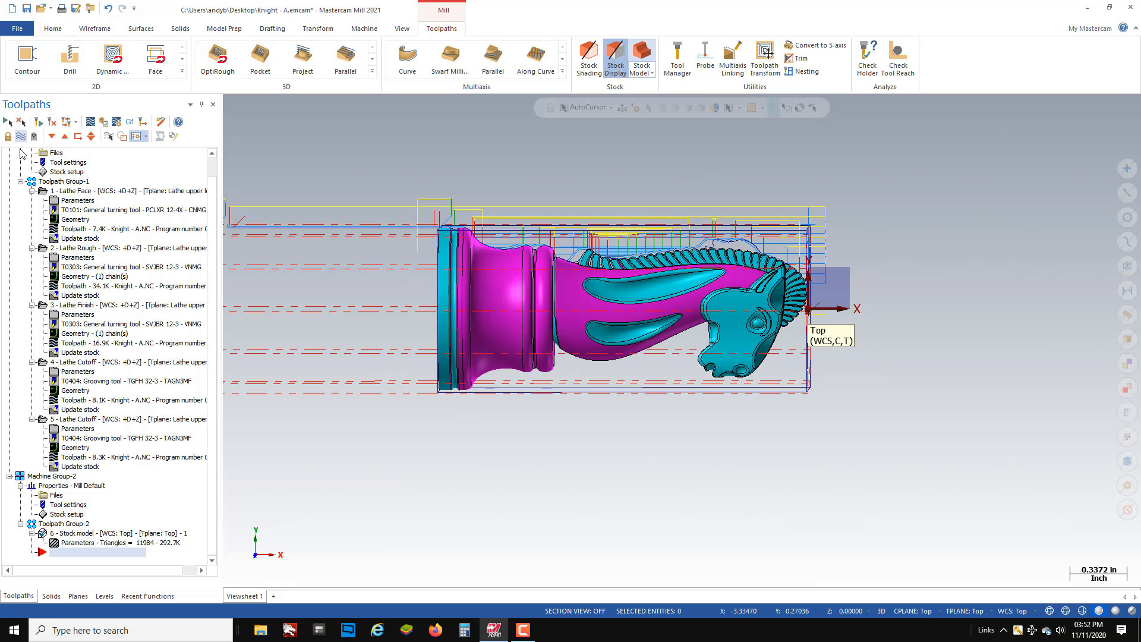
left_click(21, 136)
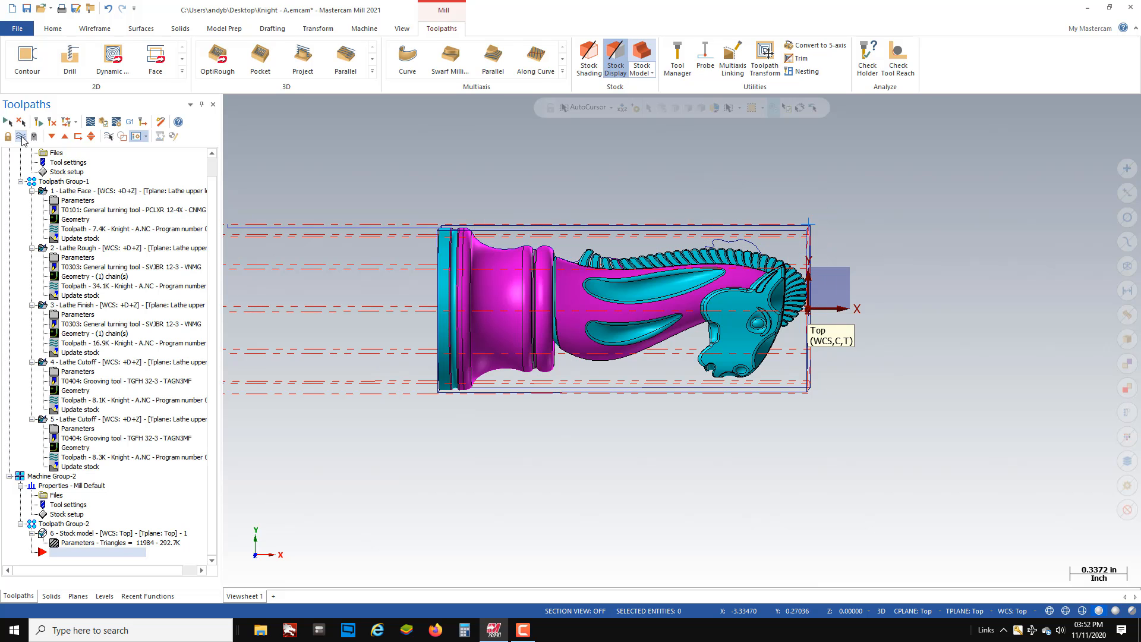
left_click(21, 136)
left_click(21, 136)
left_click(22, 122)
scroll(701, 291, "down", 3)
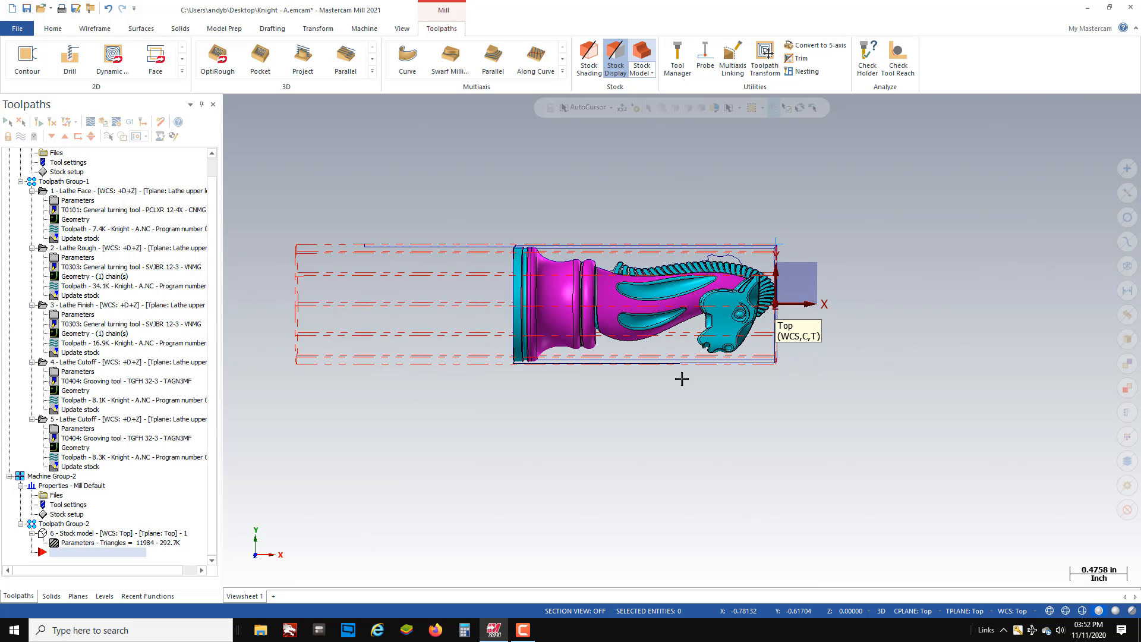
middle_click_drag(680, 379, 568, 357)
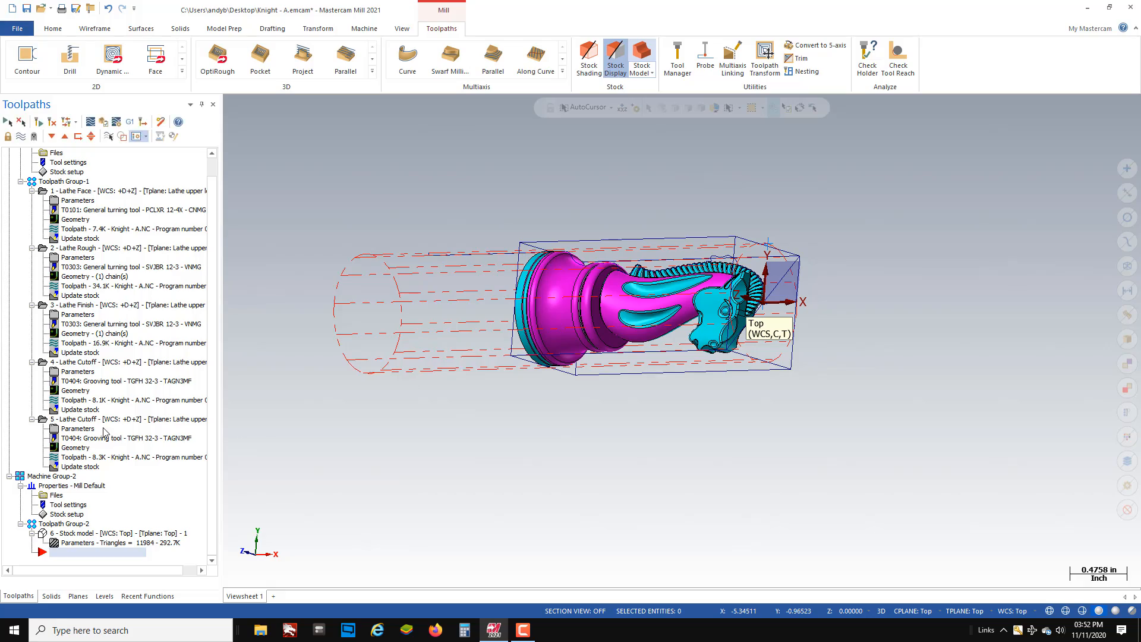
Step: Examine the knight model's base, neck and mane up close in a rotated view and from the top
scroll(731, 263, "up", 3)
middle_click_drag(687, 319, 750, 239)
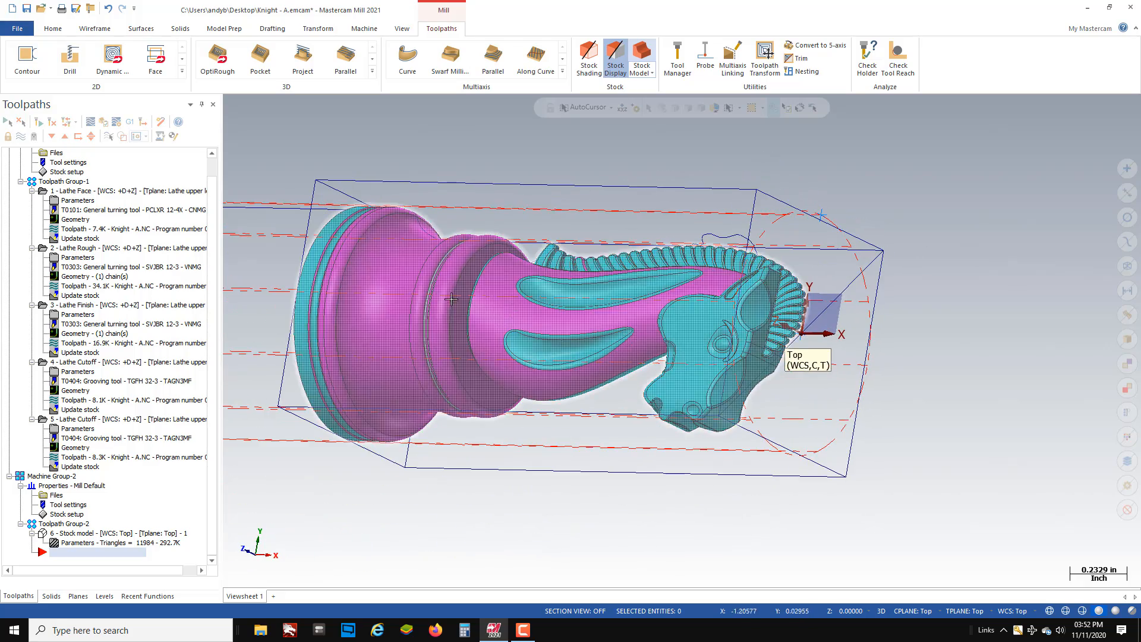
scroll(399, 297, "down", 2)
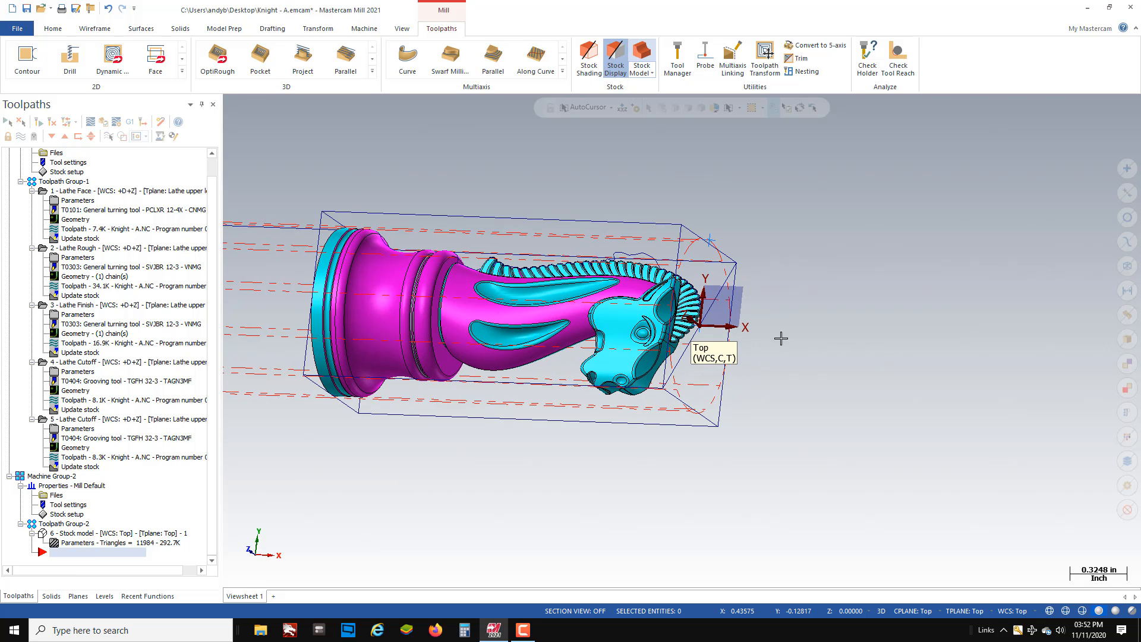
right_click(843, 328)
left_click(879, 393)
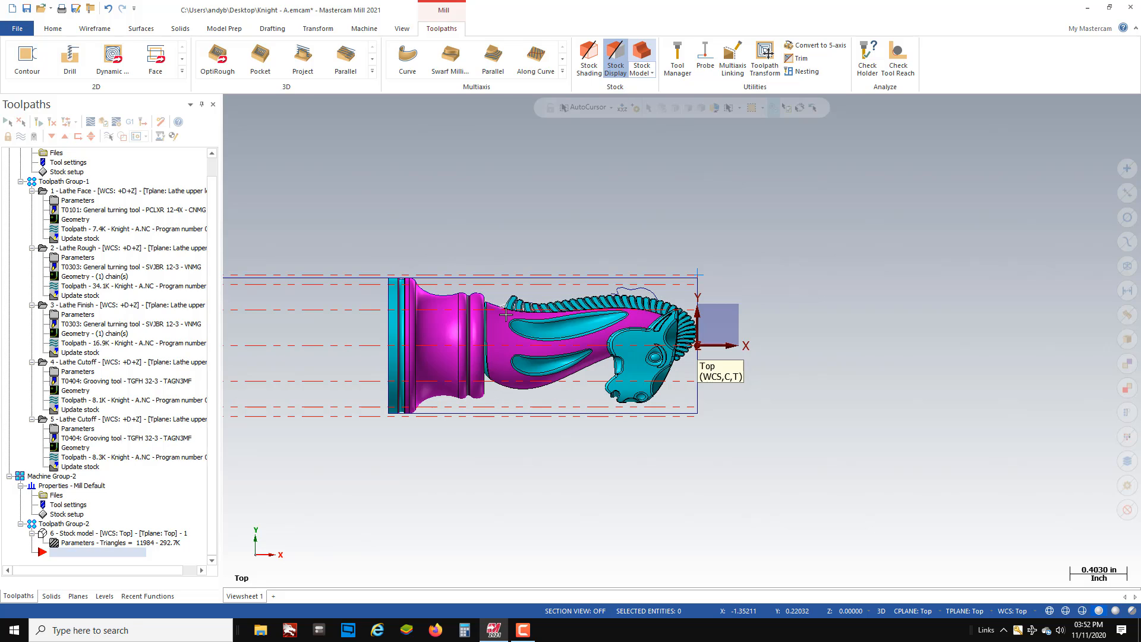
scroll(416, 333, "up", 5)
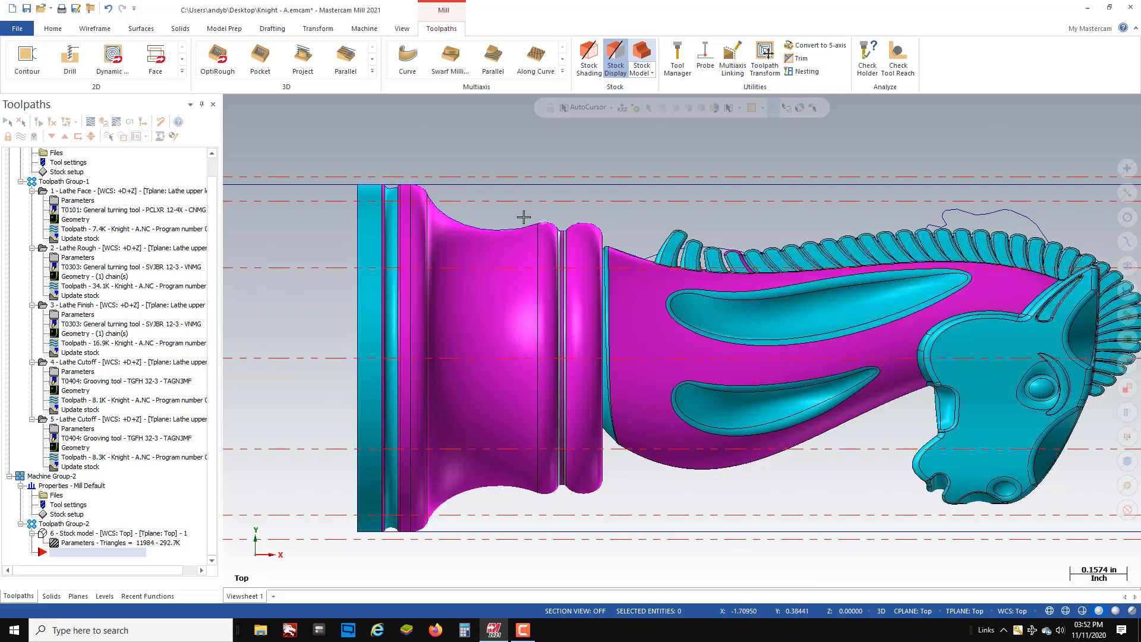
scroll(433, 214, "down", 1)
scroll(351, 227, "down", 1)
scroll(351, 226, "down", 1)
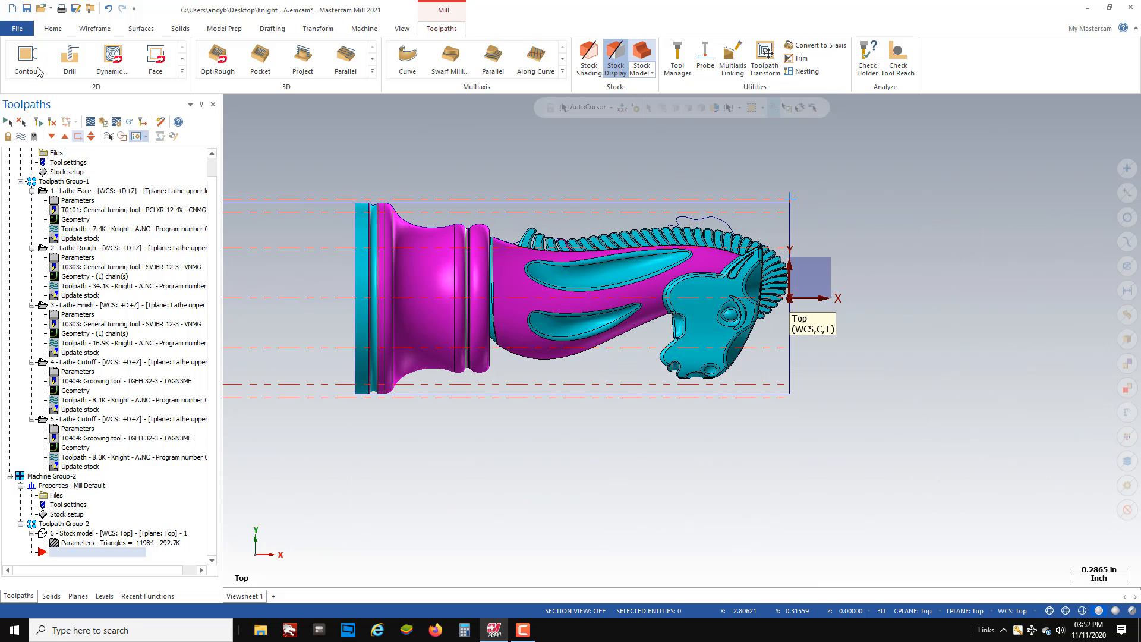
Step: Draw a rectangle about 1.7 by 1.26 in around the knight's neck and head, extending past the stock's front end
left_click(97, 28)
left_click(356, 55)
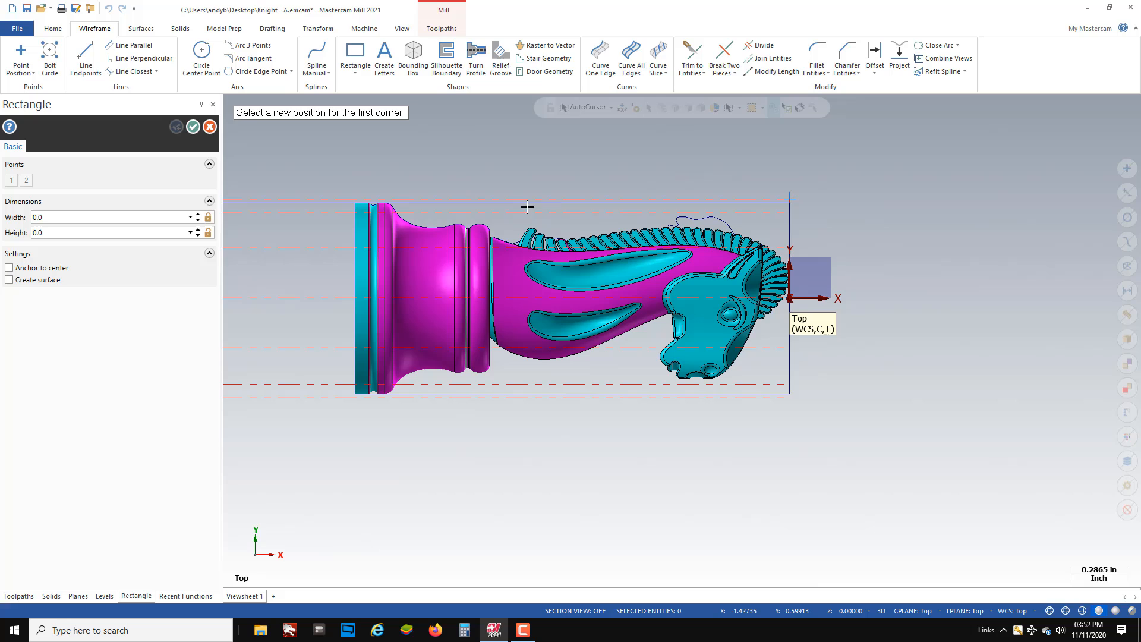
left_click(485, 177)
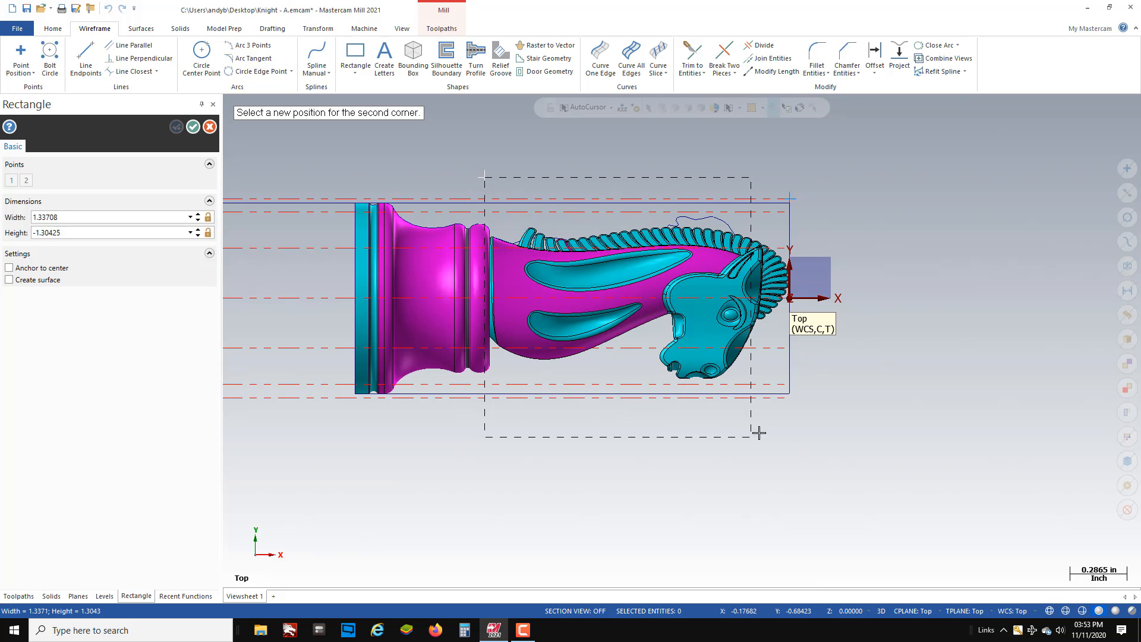
left_click(825, 428)
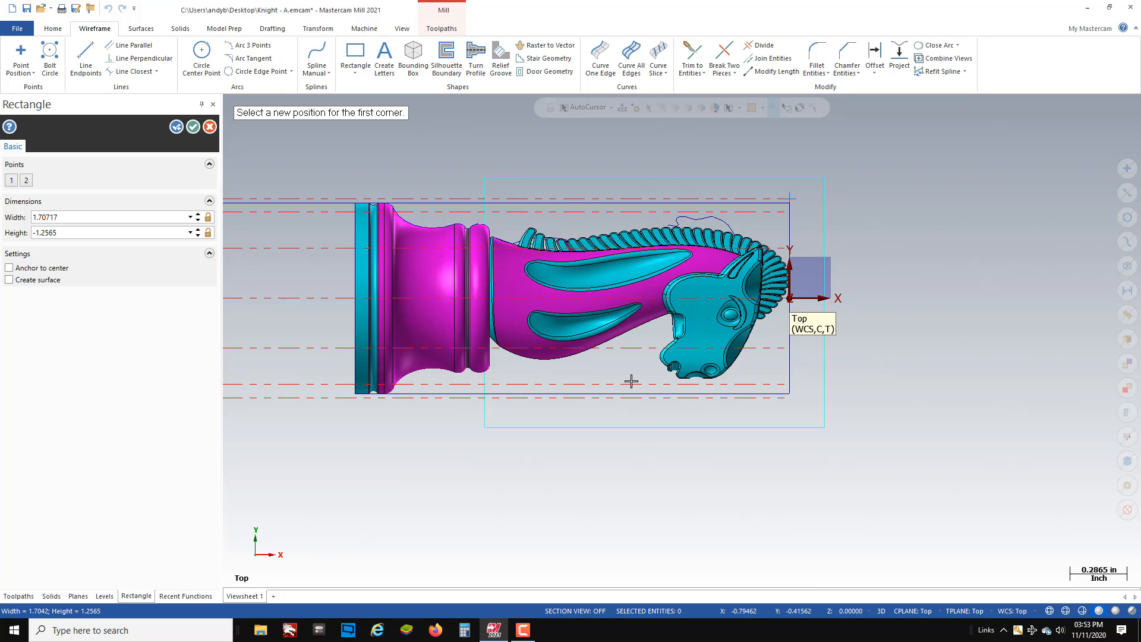
left_click(193, 127)
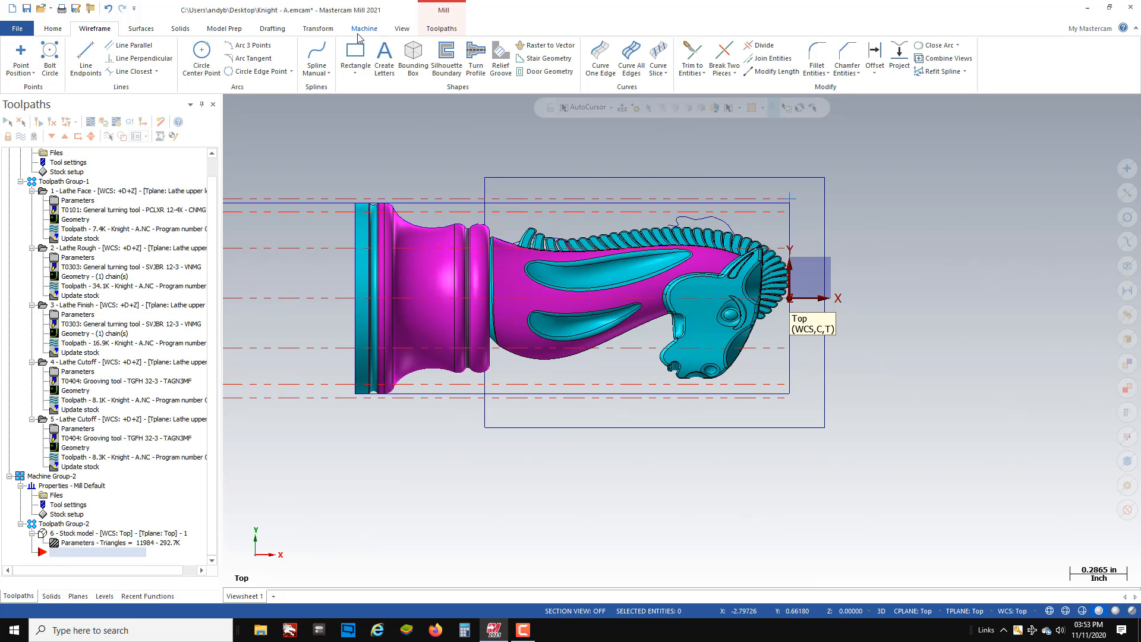
Step: Create a 3D surface high speed roughing toolpath and set its toolpath type to Area Roughing
left_click(439, 29)
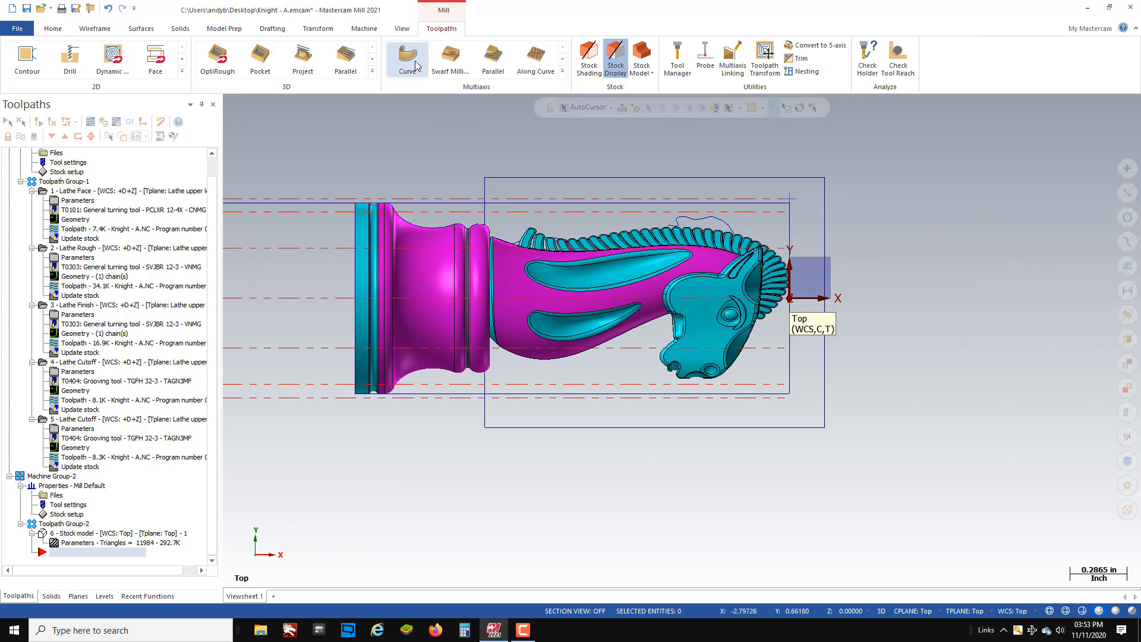
left_click(219, 67)
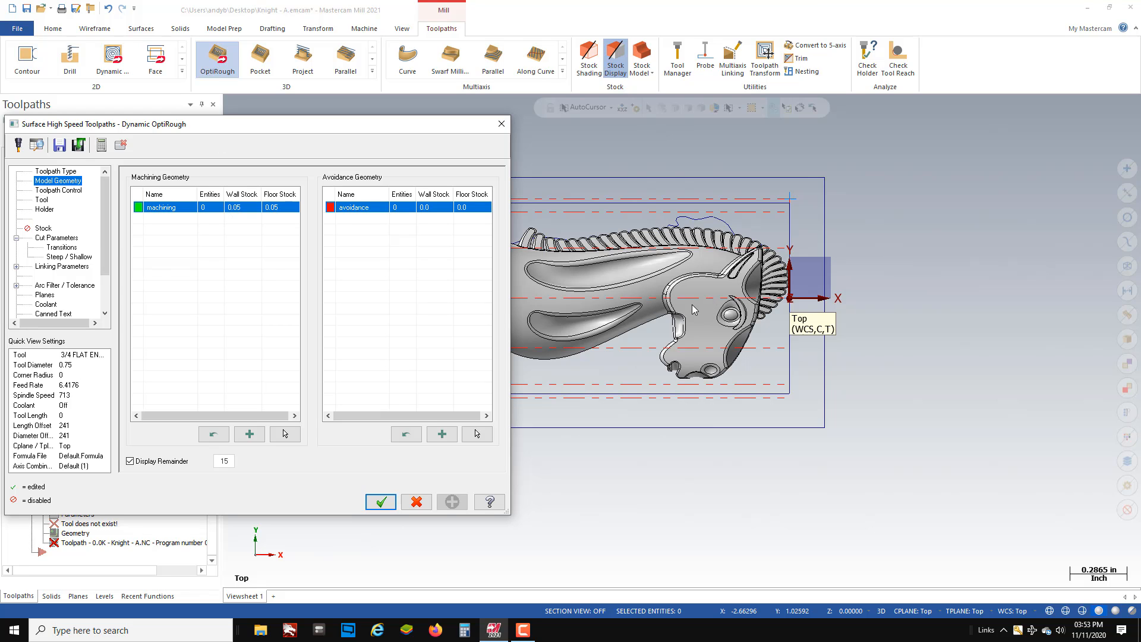
left_click(64, 172)
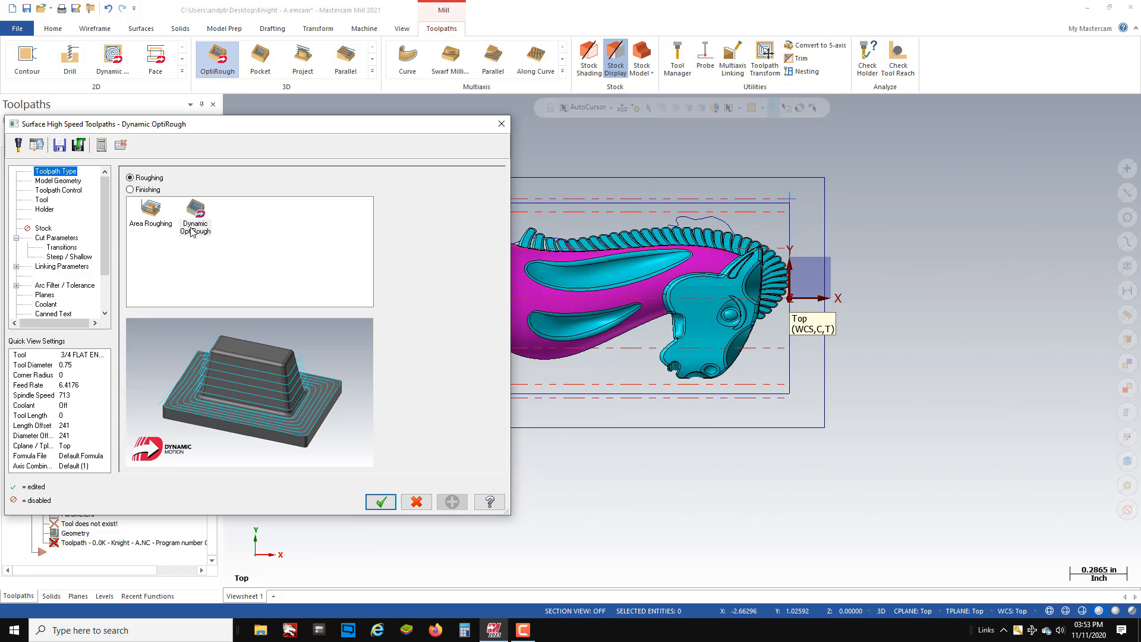
left_click(150, 212)
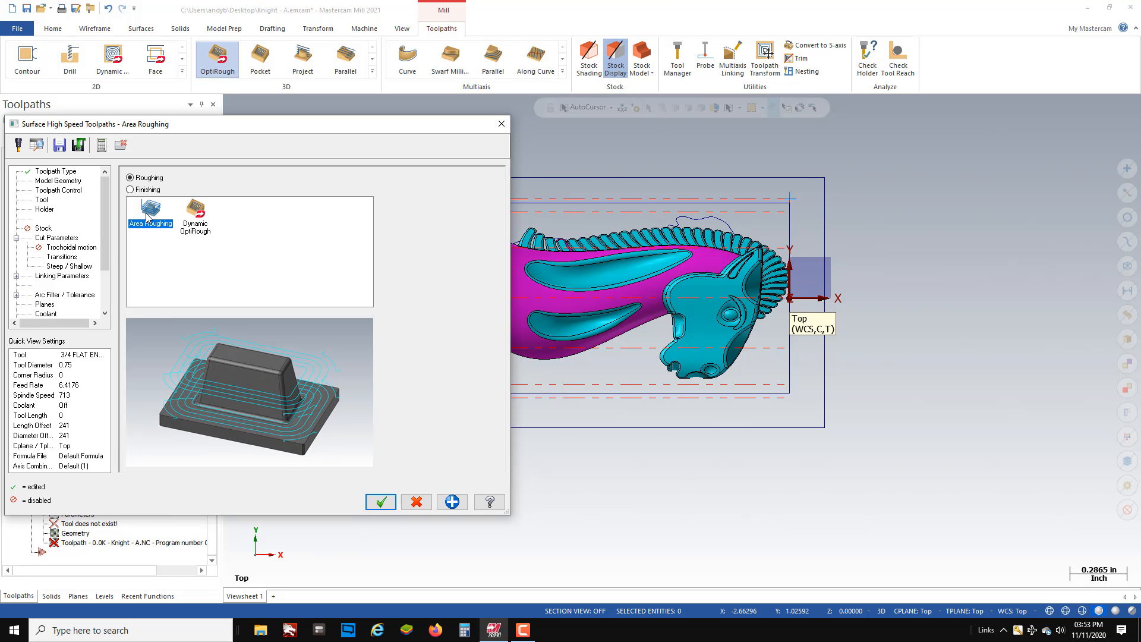
Step: Select all surfaces of the knight model as the roughing toolpath's machining geometry
left_click(49, 183)
left_click(284, 432)
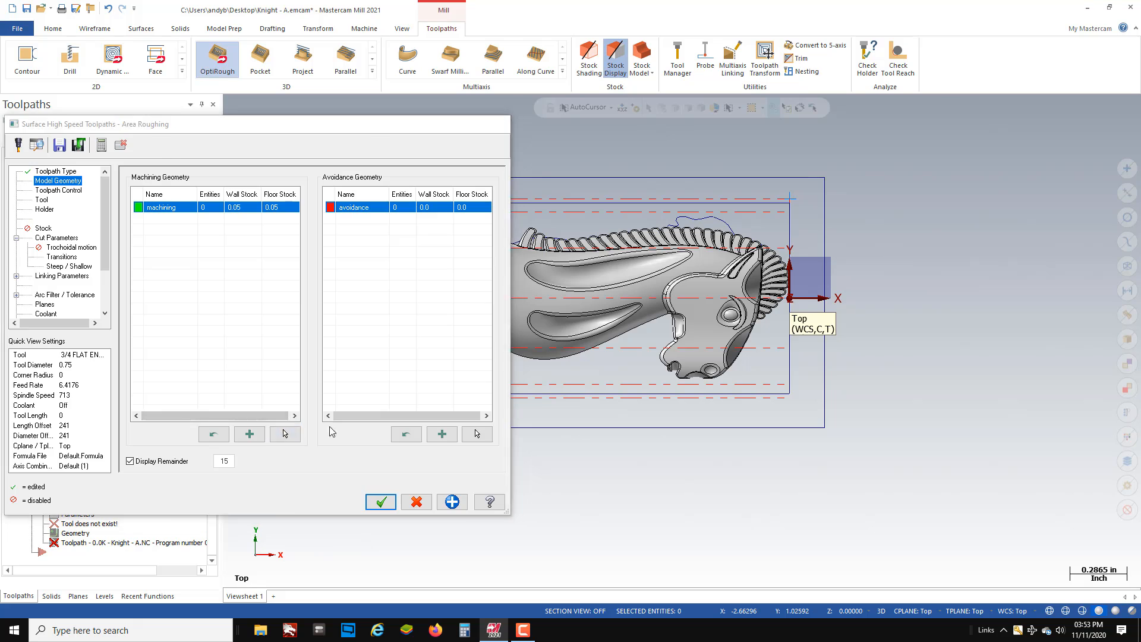
scroll(648, 312, "down", 3)
scroll(644, 327, "down", 1)
left_click_drag(460, 233, 857, 468)
left_click(651, 128)
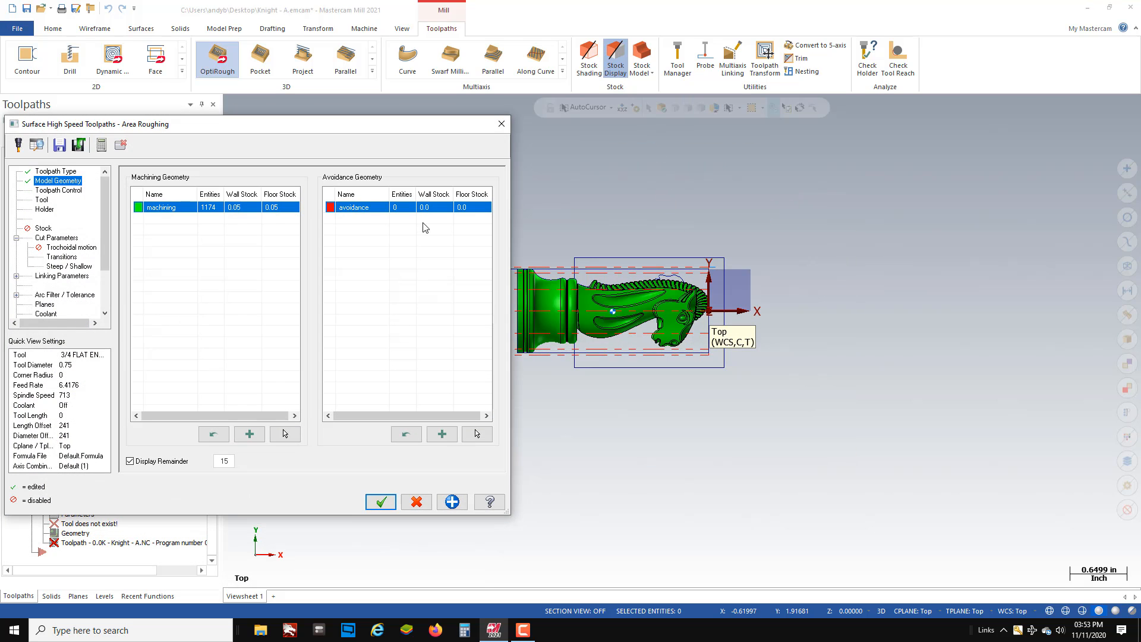
Step: Set the wall stock of the machining geometry to 0.01 in
left_click(247, 213)
key("BackSpace")
type(".01")
key("Return")
Step: Chain the rectangle around the knight's neck and head as the toolpath's containment boundary
left_click(43, 190)
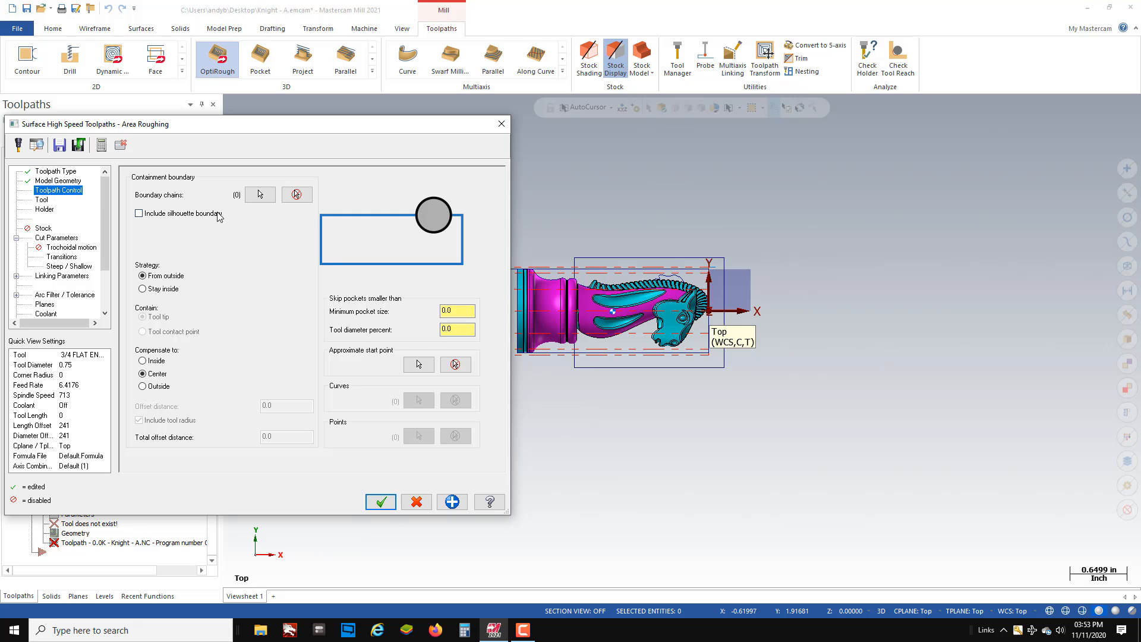
left_click(259, 195)
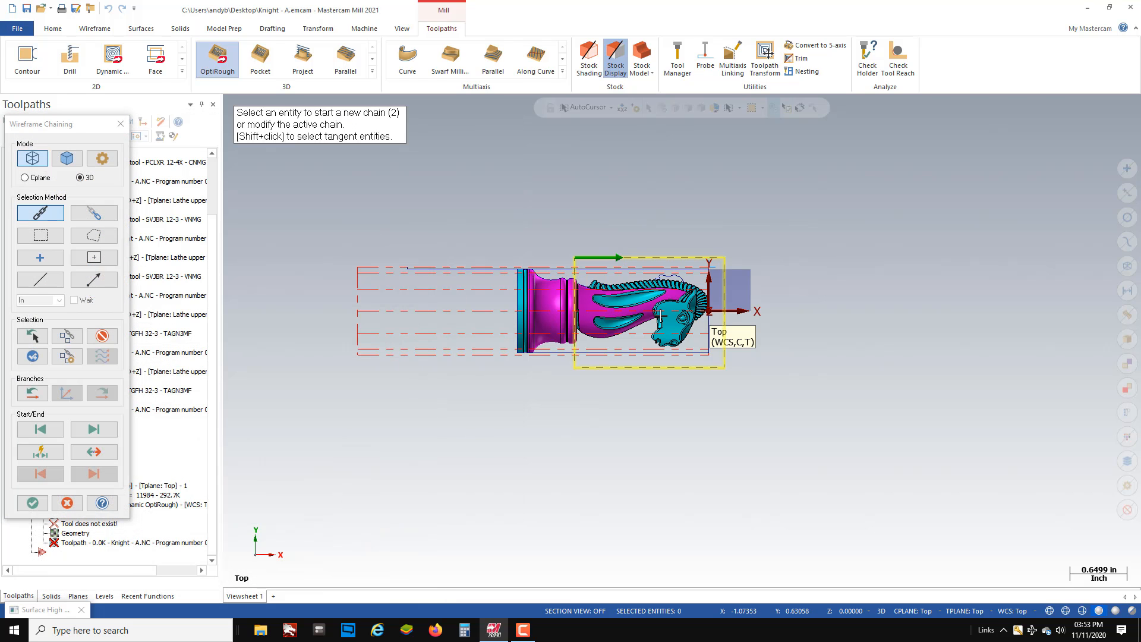
scroll(663, 318, "up", 2)
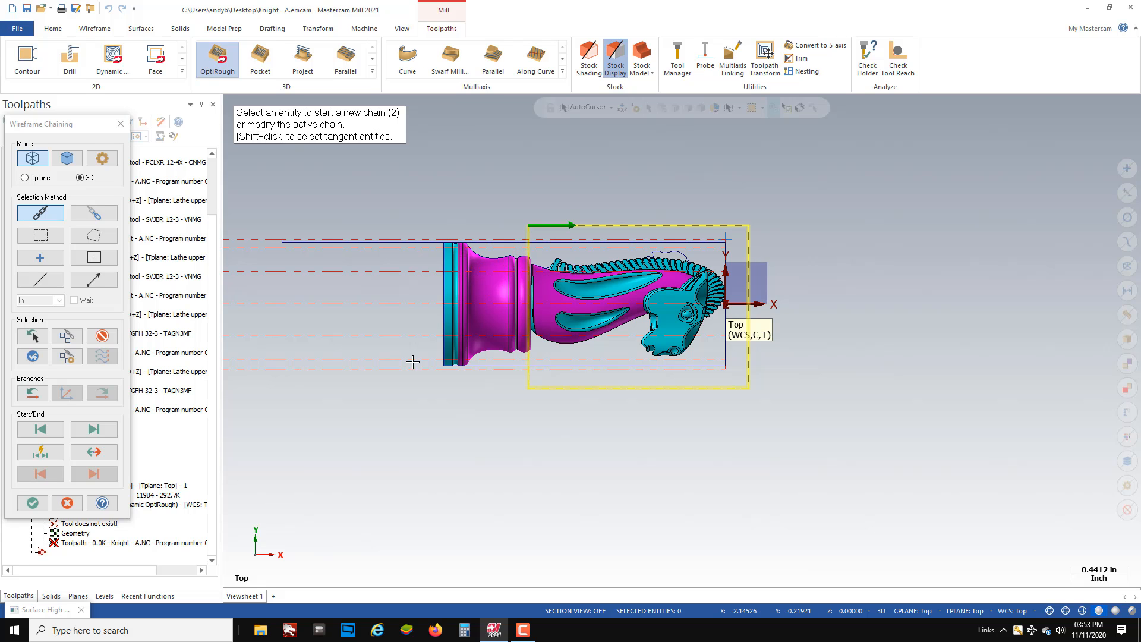
left_click(33, 503)
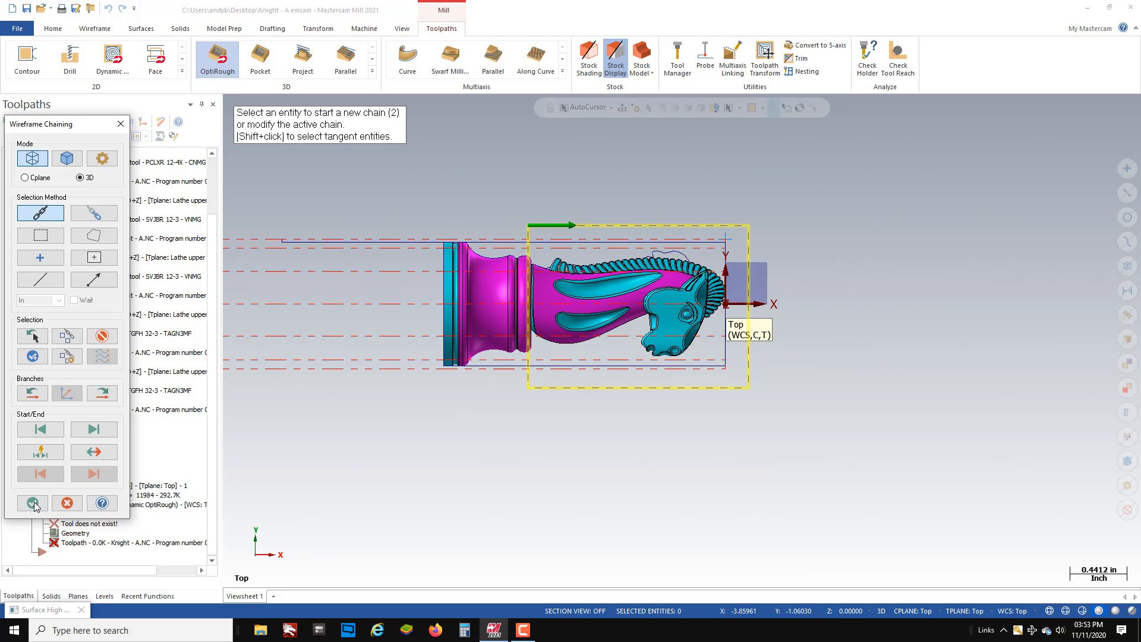
Step: Filter the library tools to flat end mills and load the 1/4 FLAT ENDMILL for the roughing toolpath
left_click(42, 199)
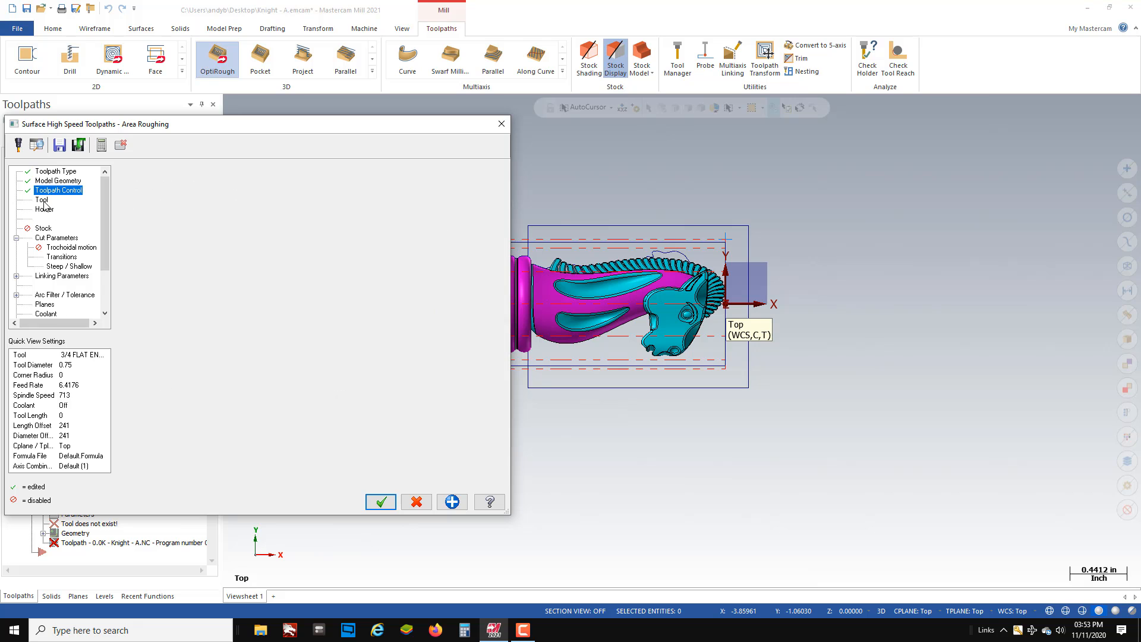
left_click(146, 368)
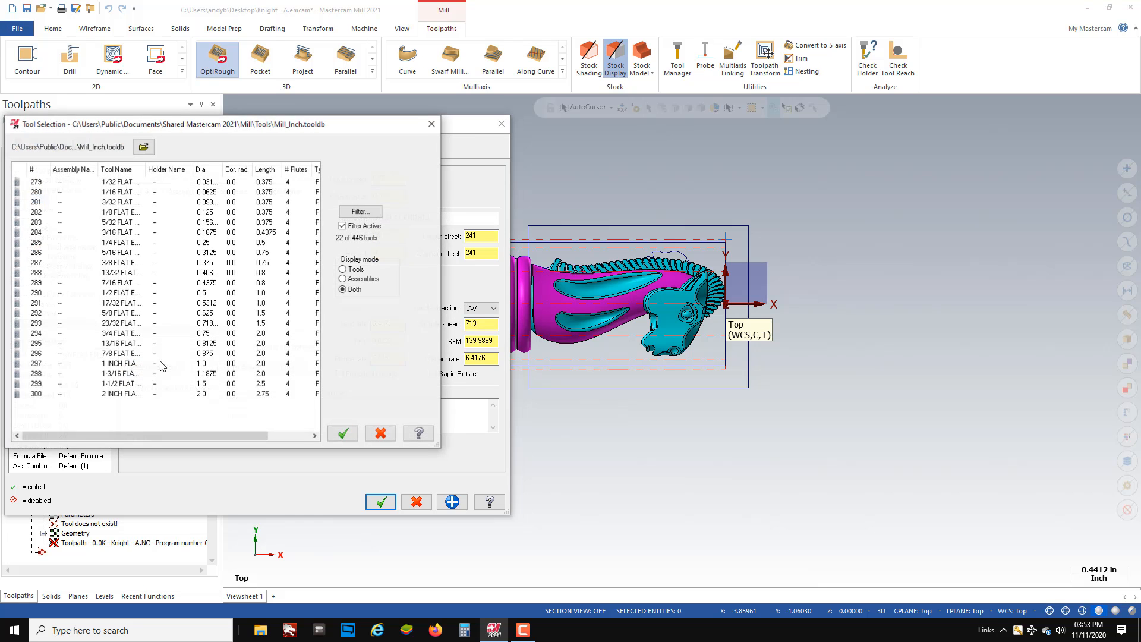
left_click(360, 212)
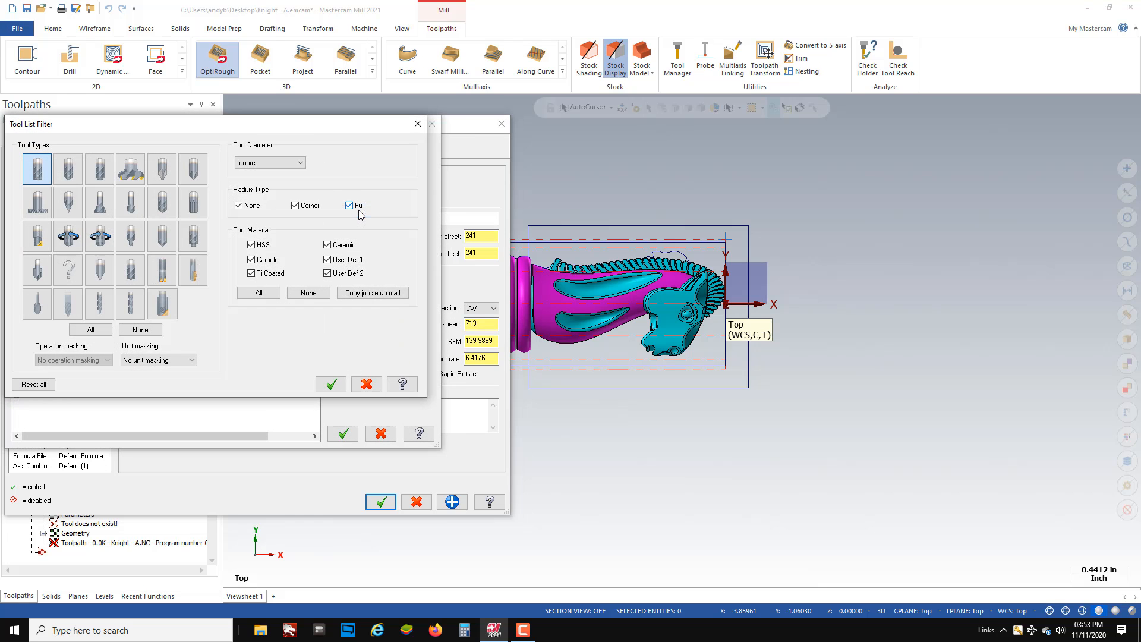
left_click(143, 330)
left_click(37, 173)
left_click(328, 384)
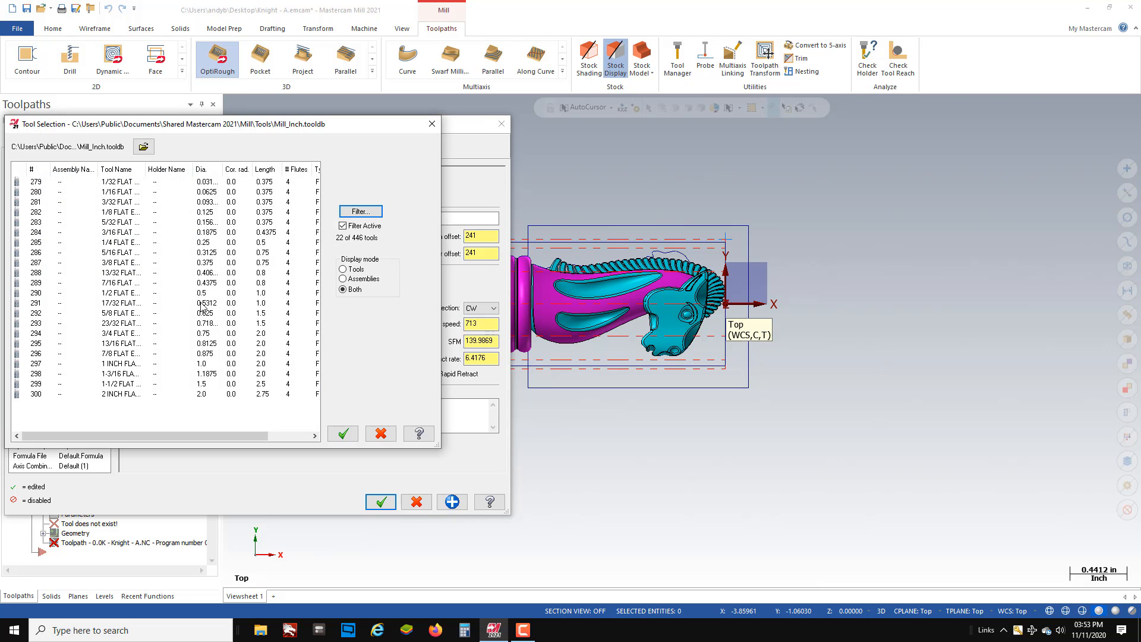
left_click(109, 246)
left_click(343, 433)
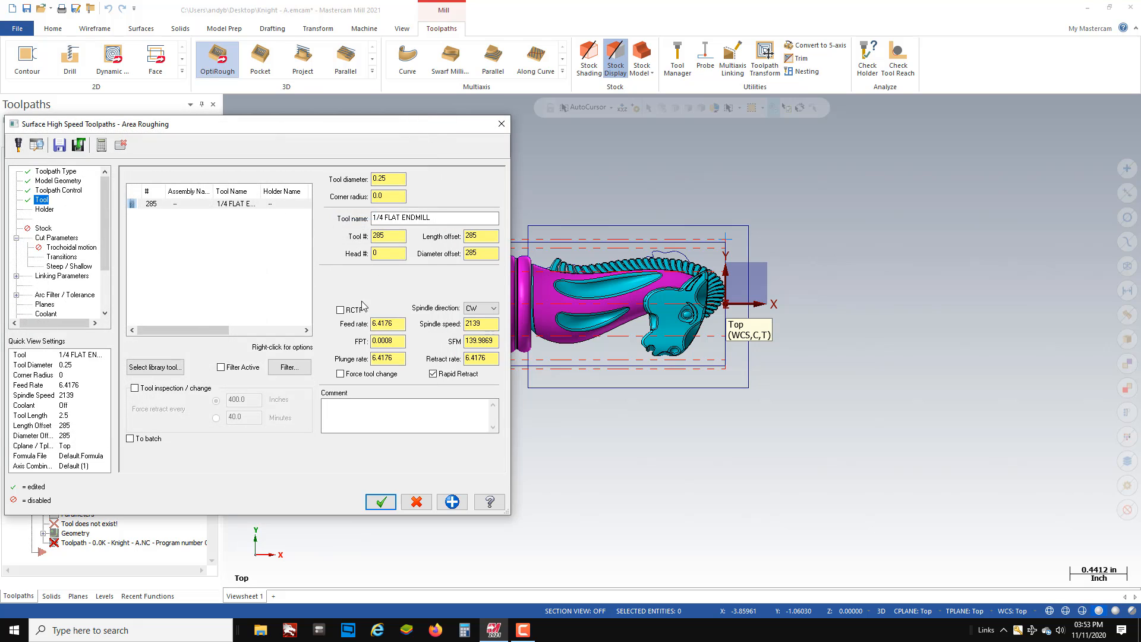
Step: Set the 1/4 flat endmill's tool number, length offset and diameter offset to 1
double_click(399, 236)
type("1")
left_click(489, 237)
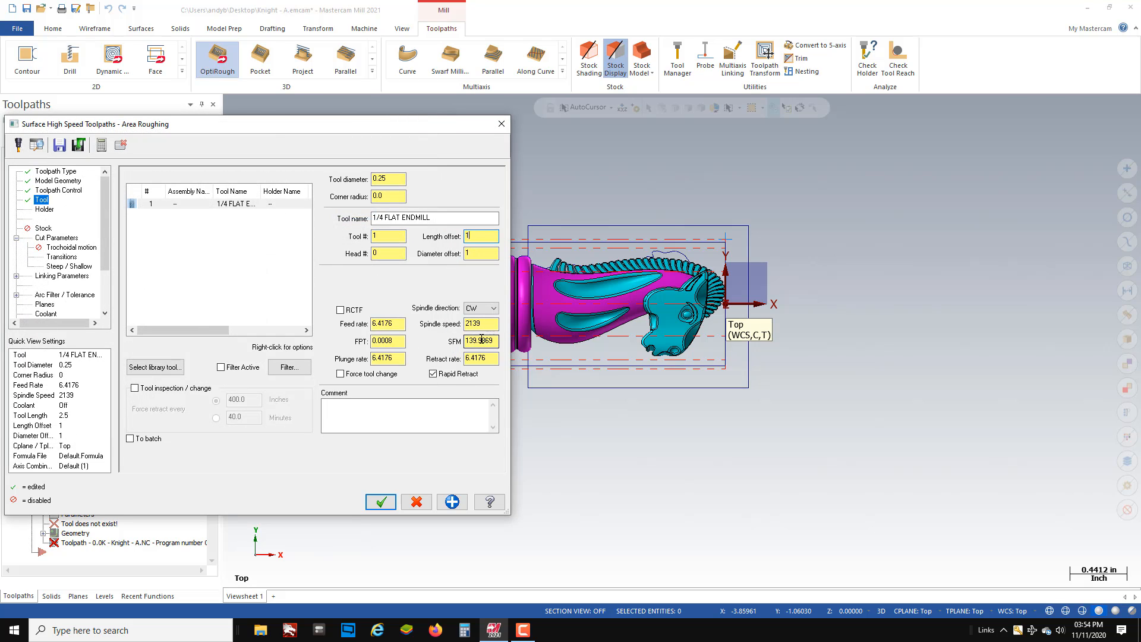
Step: Set the spindle speed to 5000, feed per tooth to 0.0025, and both plunge and retract rates to 50
left_click_drag(491, 324, 448, 328)
key("Return")
left_click_drag(398, 342, 288, 349)
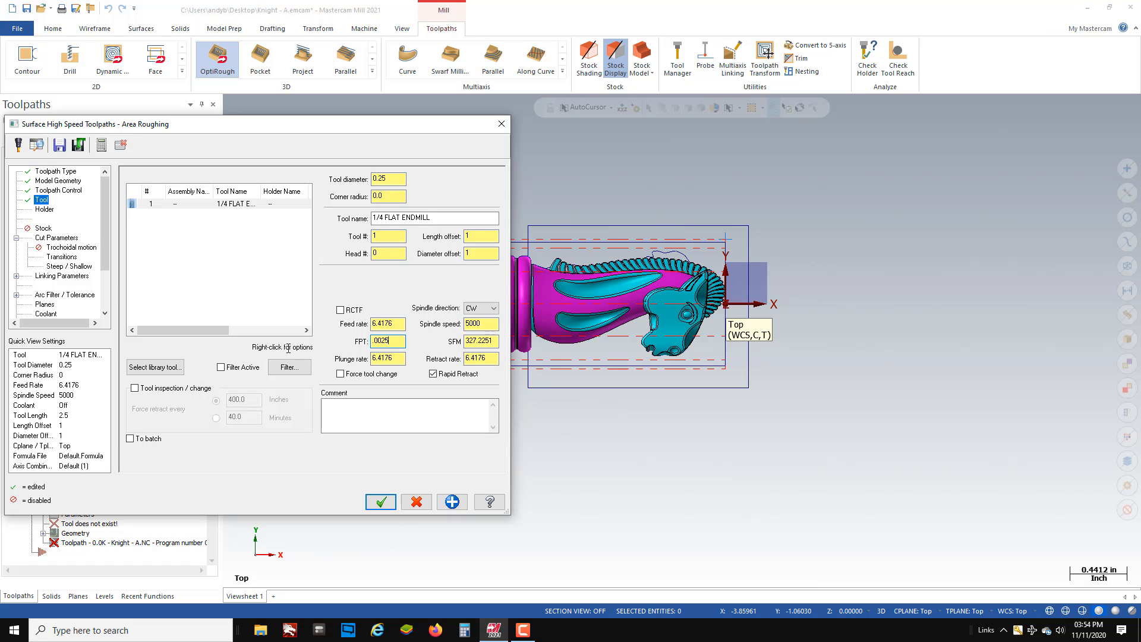
key("Return")
key("Tab")
type("50.")
key("Tab")
type("5")
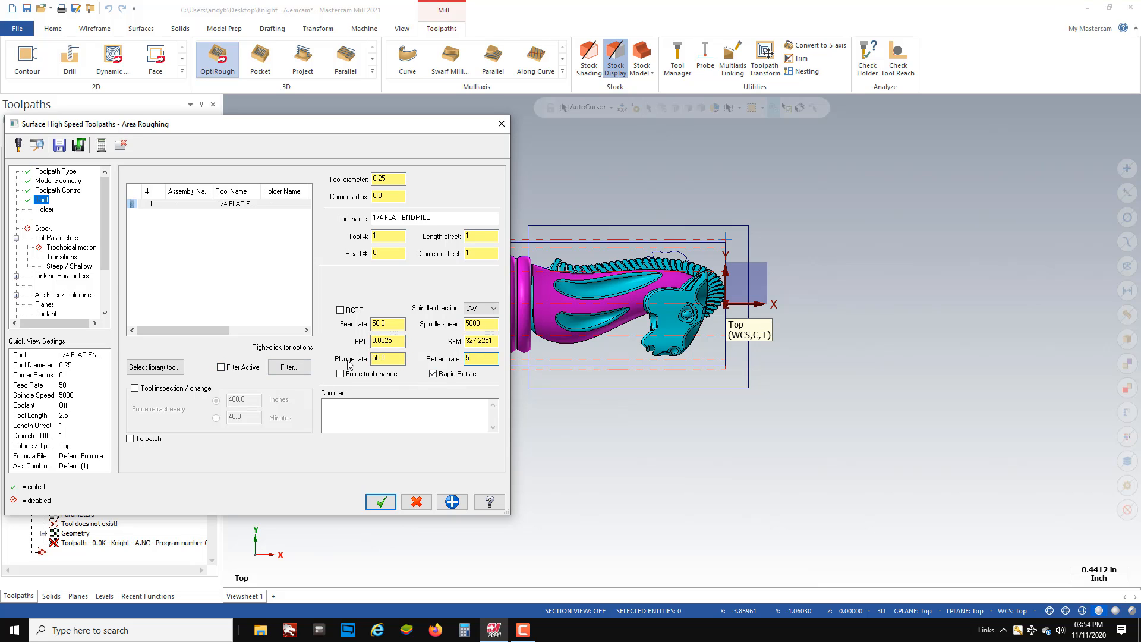
type("0.")
key("Return")
Step: Enable rest material and compute the remaining stock from one other operation, the stock model in Toolpath Group-2
left_click(43, 229)
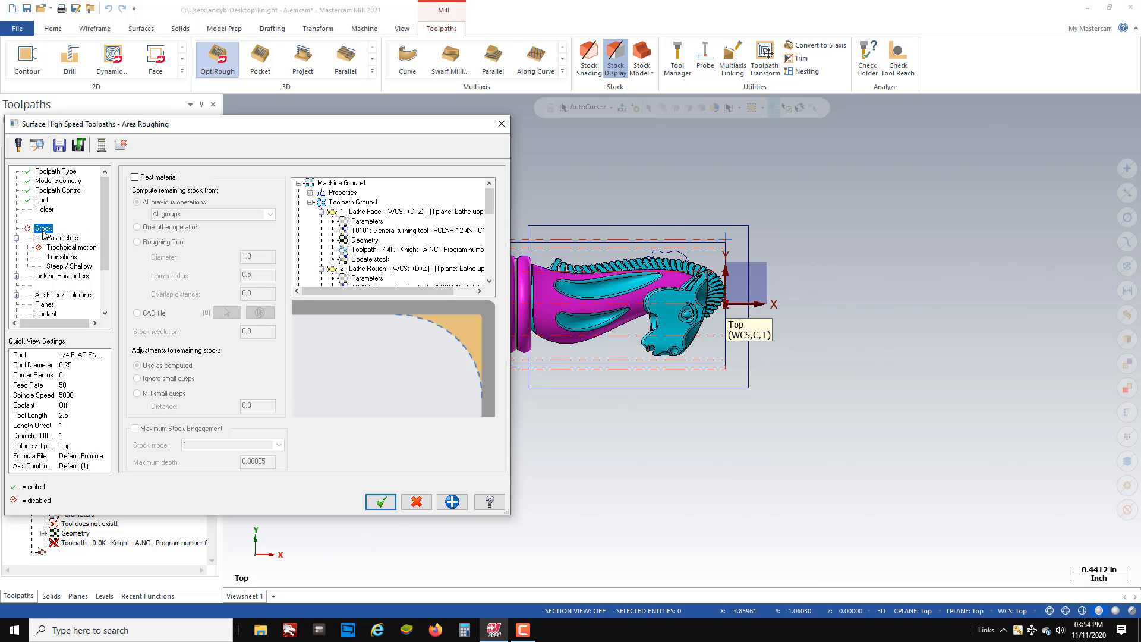
left_click(135, 177)
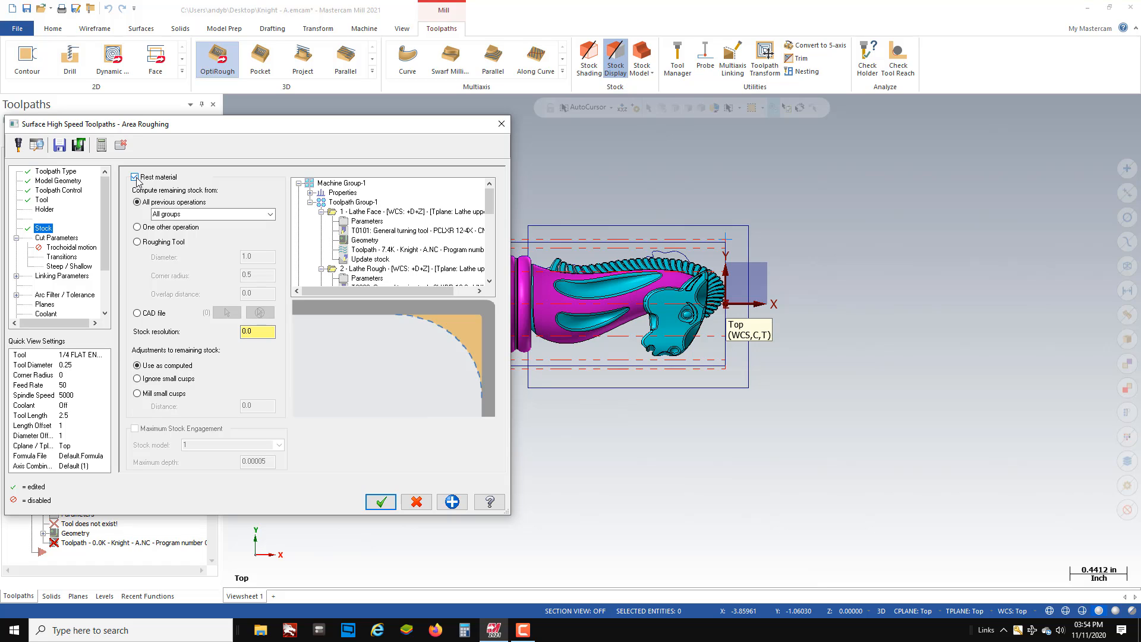
left_click(137, 228)
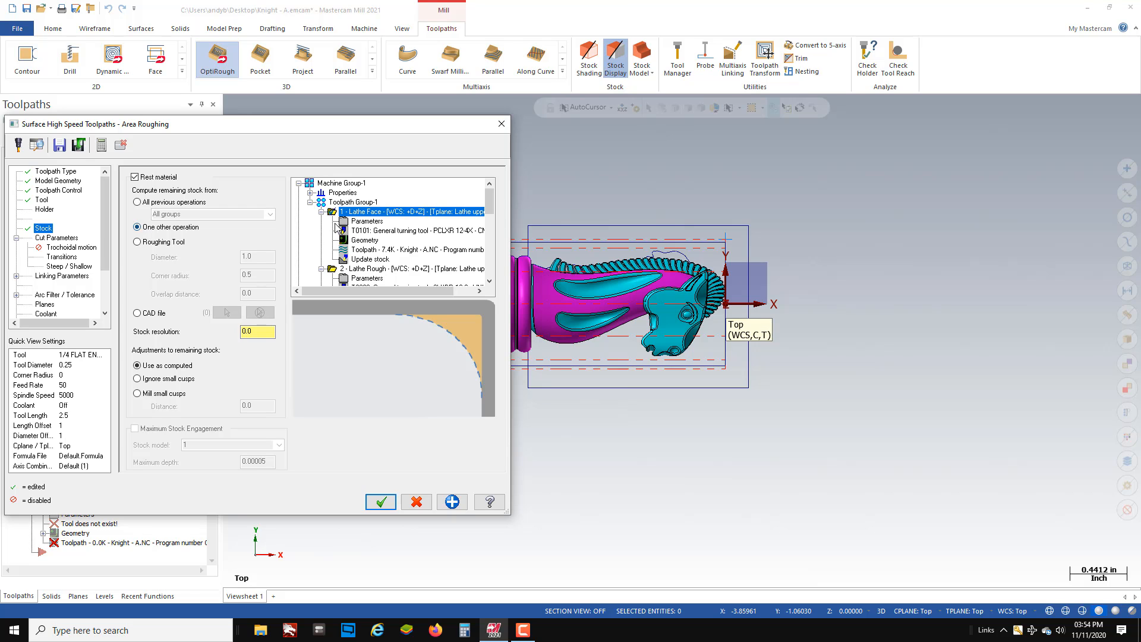
scroll(416, 237, "down", 1)
left_click_drag(492, 207, 493, 264)
left_click(374, 270)
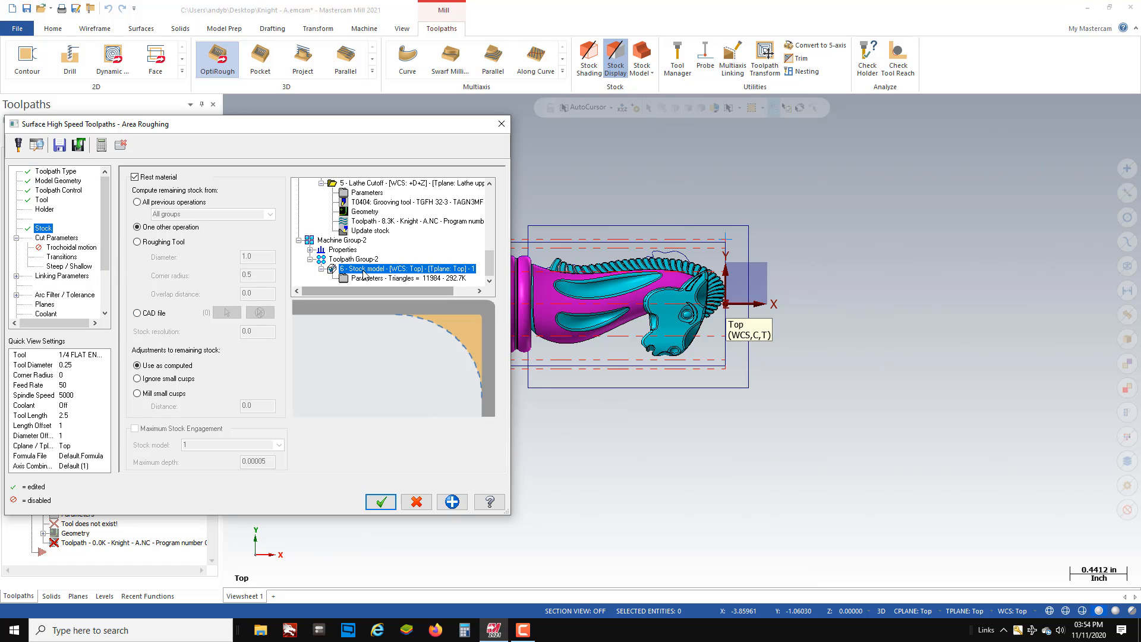
Step: Set the stepdown in the toolpath's cut parameters to 0.02 in
left_click(56, 238)
double_click(299, 268)
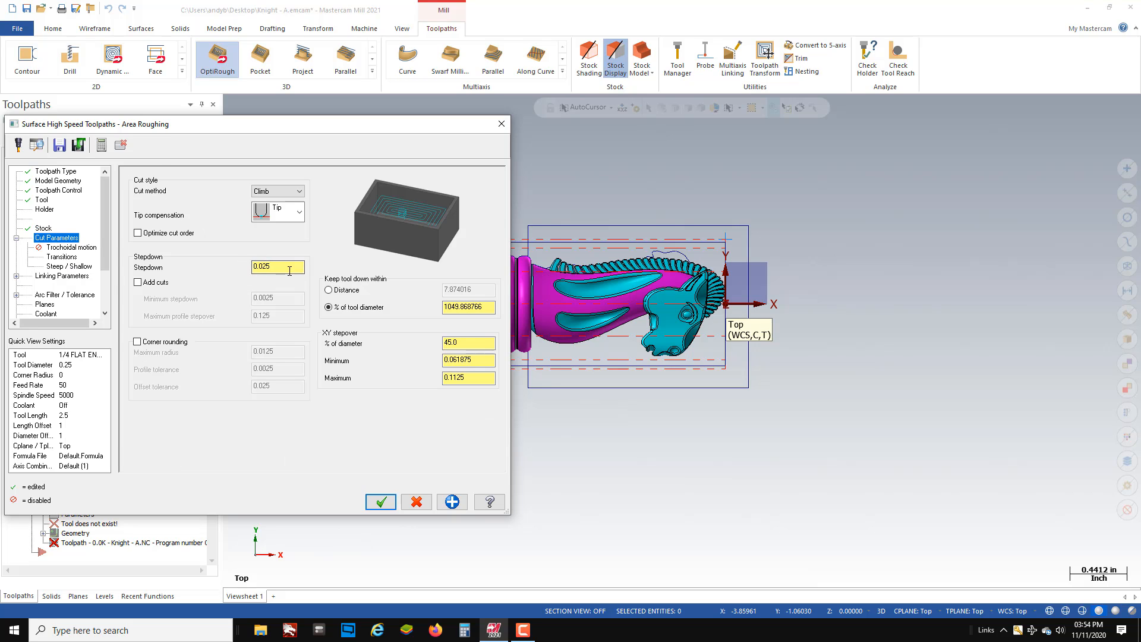
type("0.02")
key("Return")
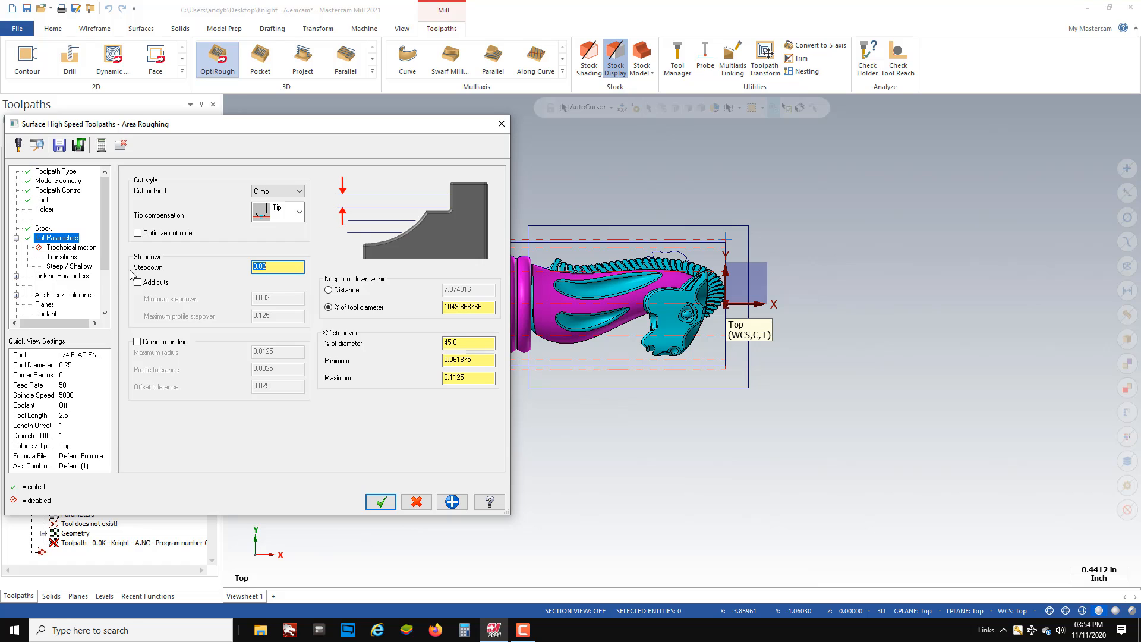
Step: Detect the Z depth limits in the steep/shallow settings and set the maximum depth to -0.1
left_click(60, 266)
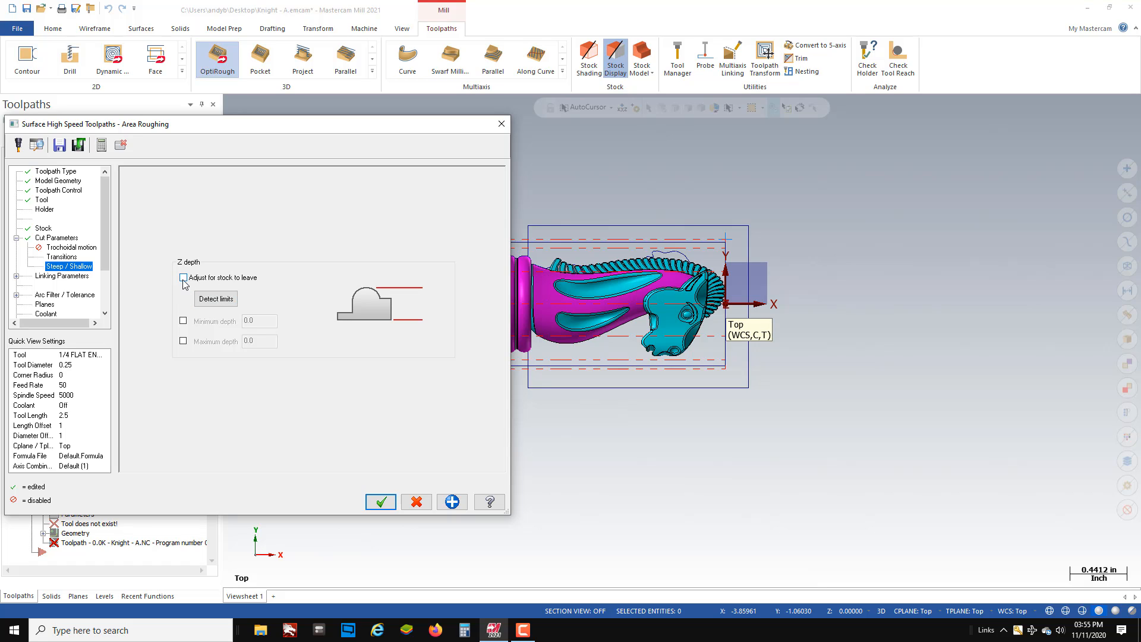
left_click(209, 301)
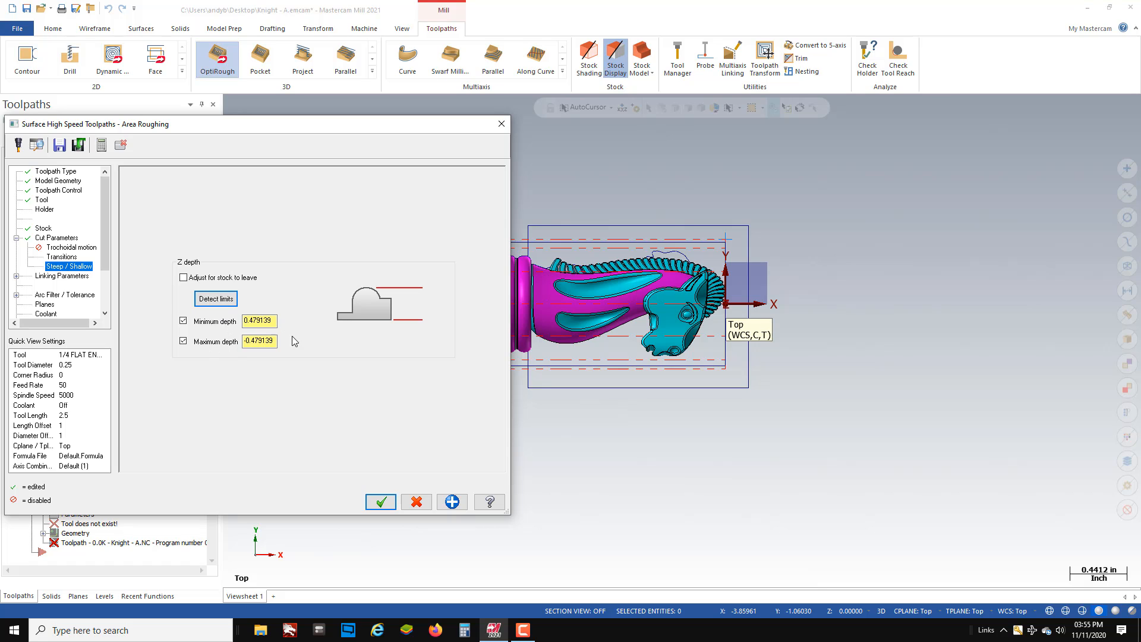
left_click_drag(275, 341, 214, 338)
type("-0.1")
Step: In the linking parameters, set the clearance plane to 0.75 and the linear entry/exit to 0.01
left_click(72, 277)
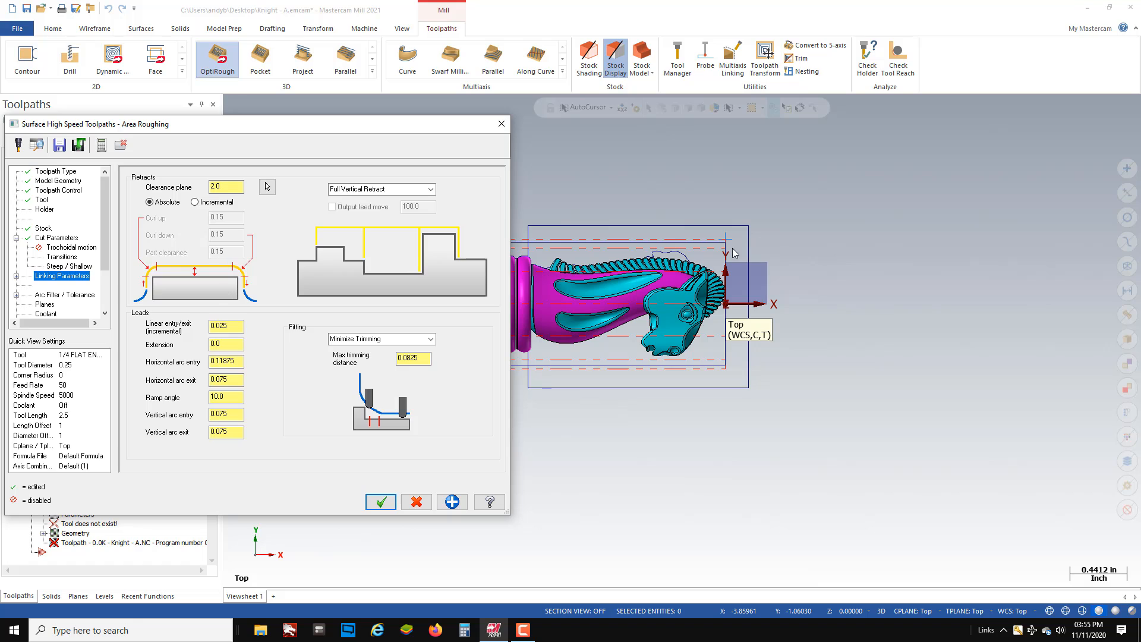
double_click(224, 186)
left_click_drag(233, 327, 196, 326)
type(".01")
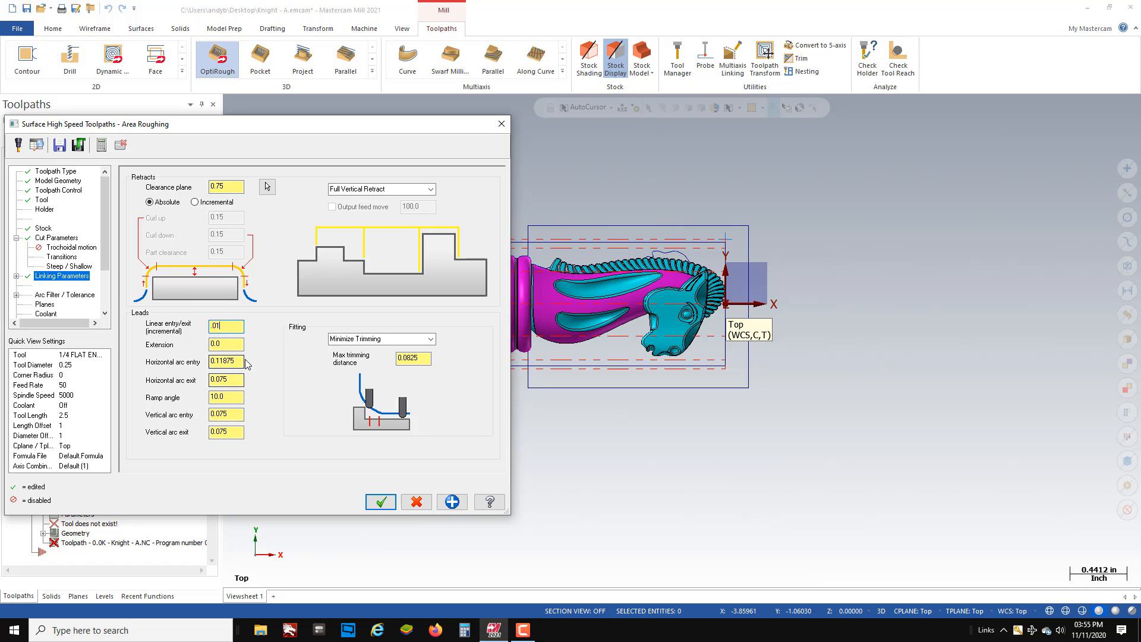
Step: Set the horizontal arc entry and exit and the vertical arc entry and exit all to 0.01
left_click_drag(236, 361, 132, 361)
type(".01")
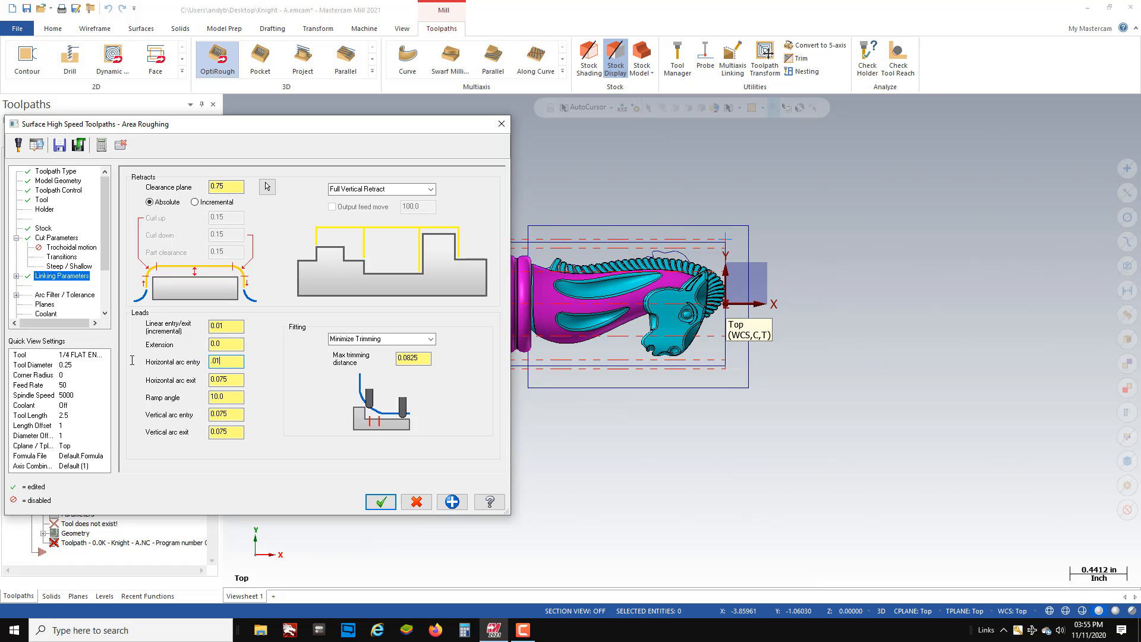
key("Tab")
type(".01")
key("Return")
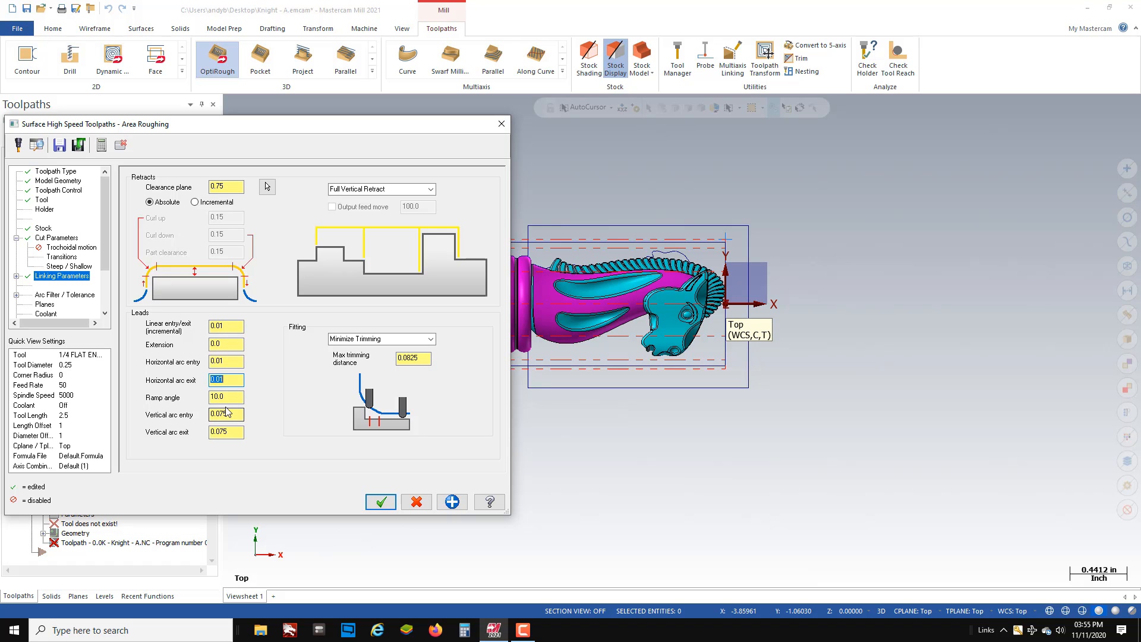
key("Tab")
type(".")
key("Tab")
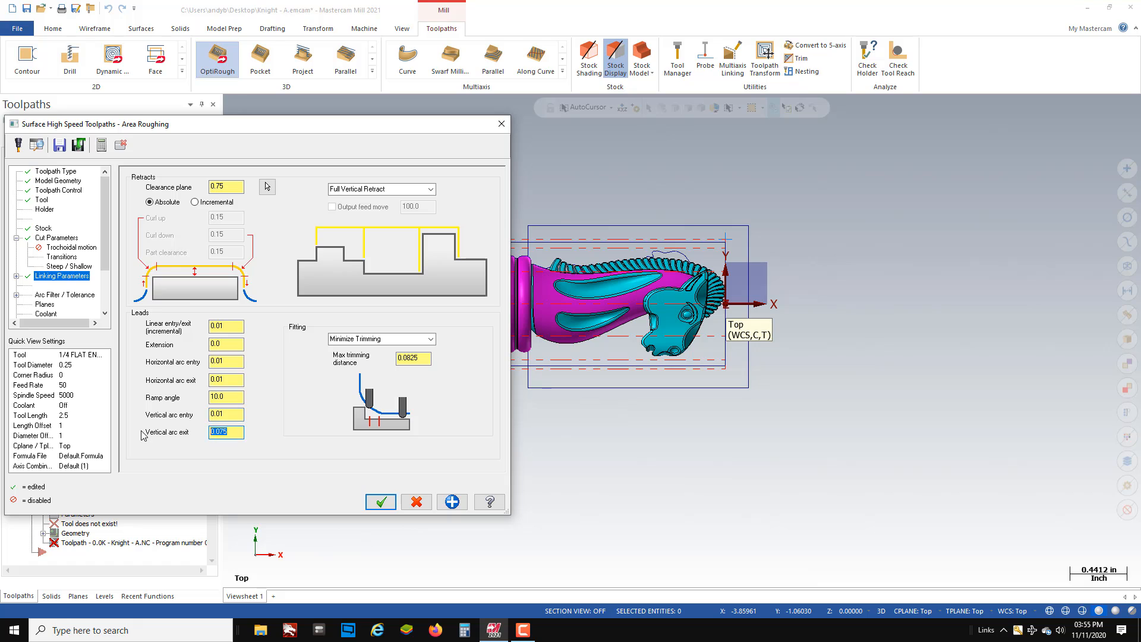
type(".01")
Step: Turn flood coolant on for the area roughing toolpath
scroll(46, 307, "down", 2)
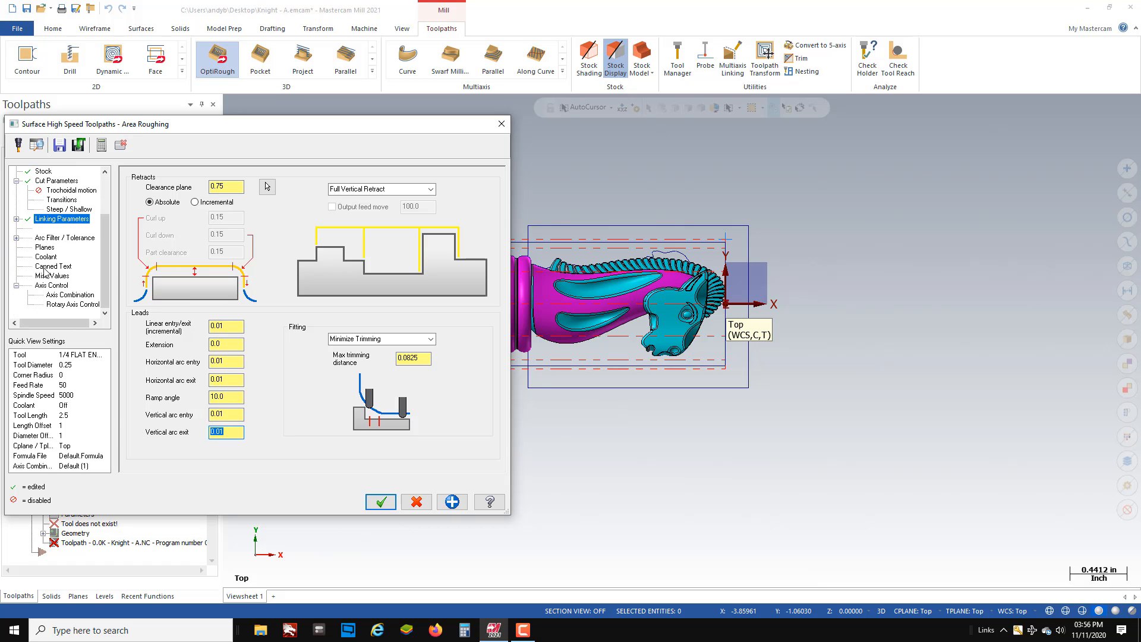
left_click(46, 257)
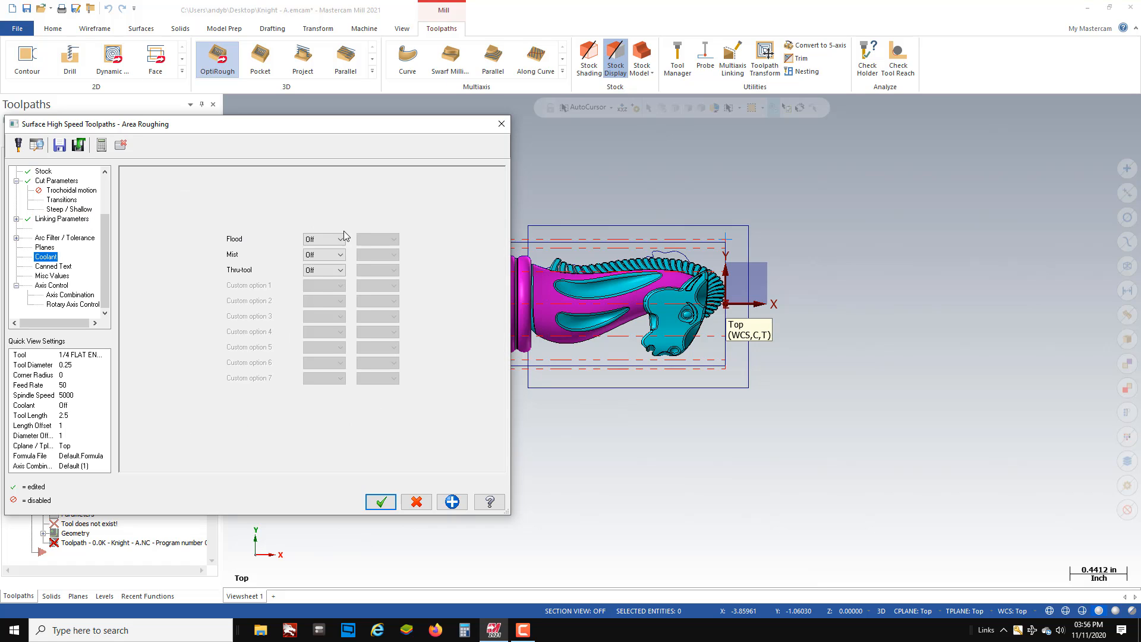
left_click(344, 239)
left_click(335, 254)
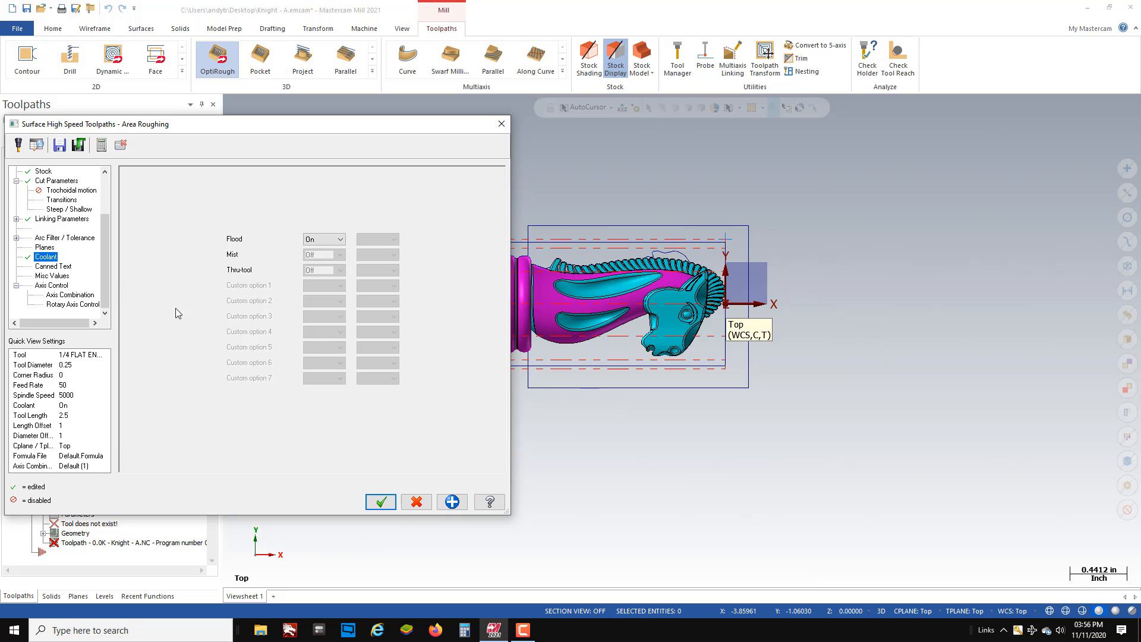
Step: Check the miscellaneous values, then accept the area roughing parameters to generate the toolpath
left_click(52, 275)
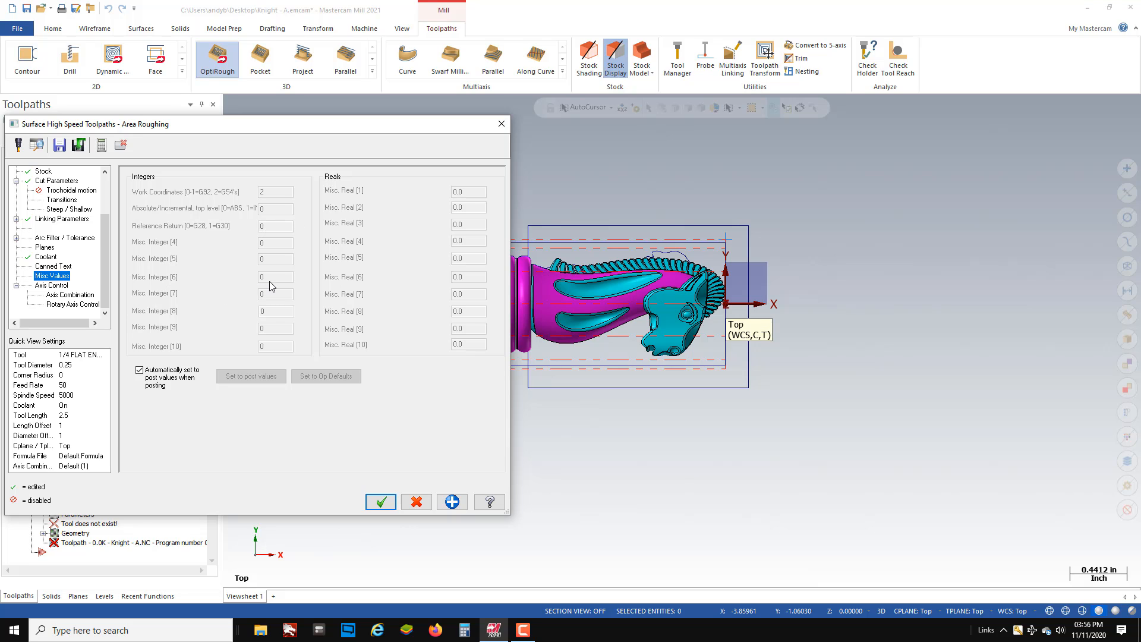
scroll(69, 271, "up", 2)
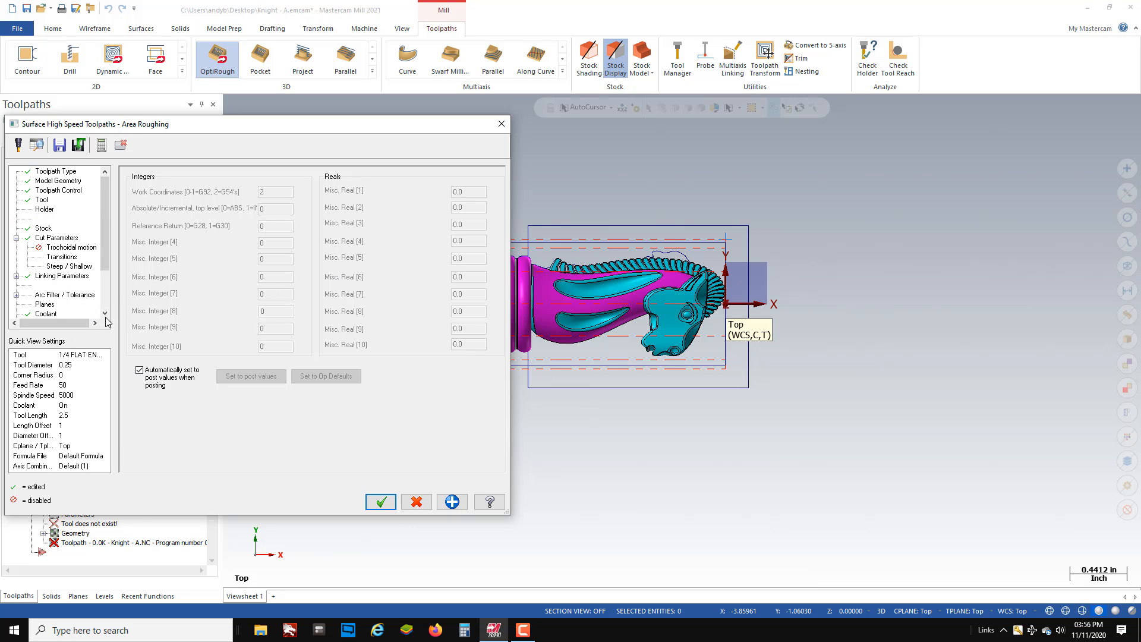
scroll(59, 249, "down", 1)
scroll(60, 251, "up", 1)
scroll(80, 275, "down", 2)
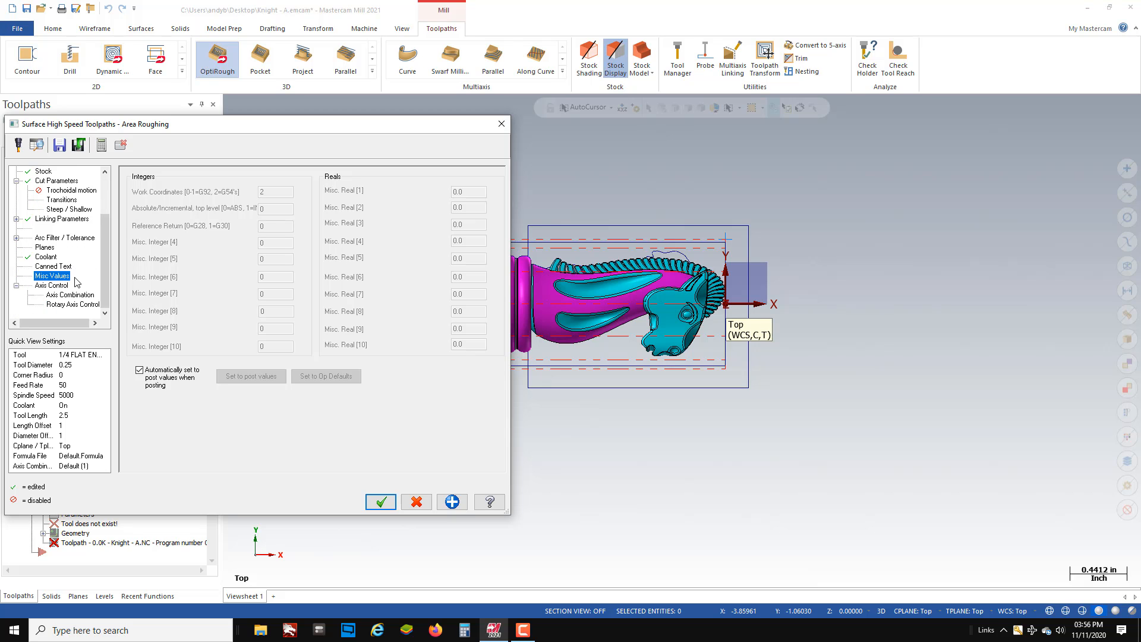
left_click(381, 503)
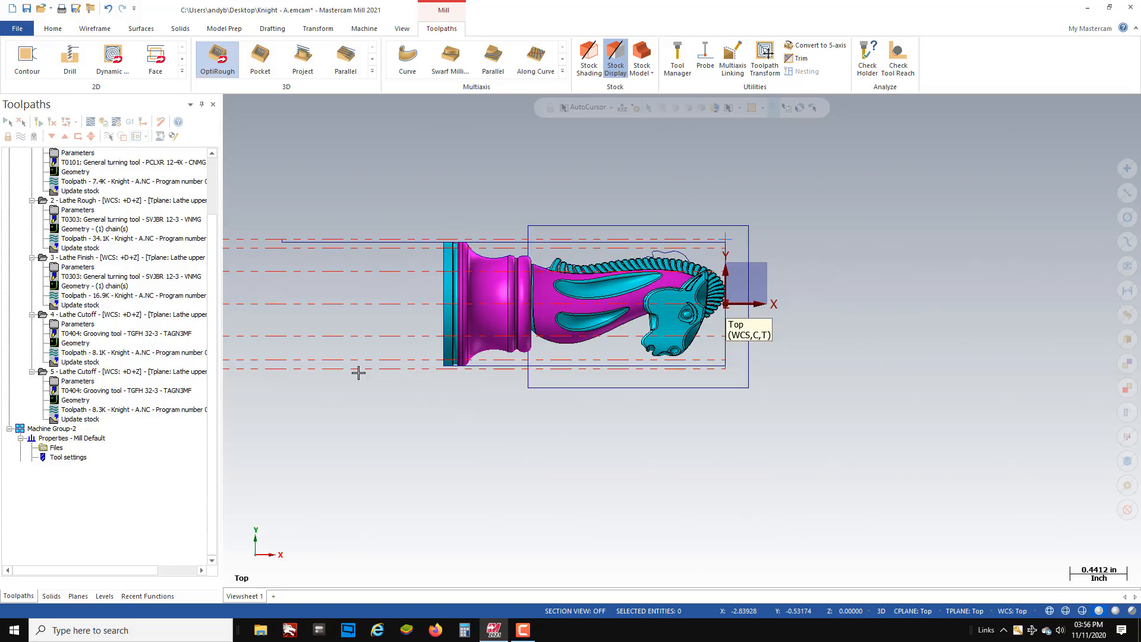
Step: Examine the generated roughing toolpath around the knight's head and neck from several angles
scroll(426, 375, "up", 3)
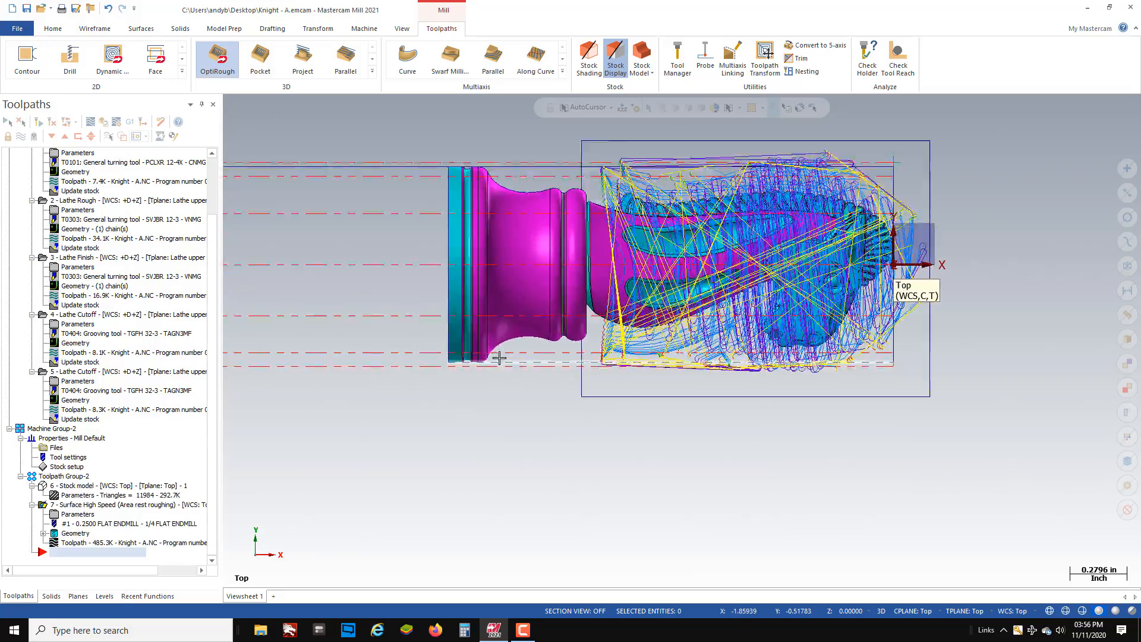
middle_click_drag(513, 362, 344, 320)
scroll(546, 288, "up", 5)
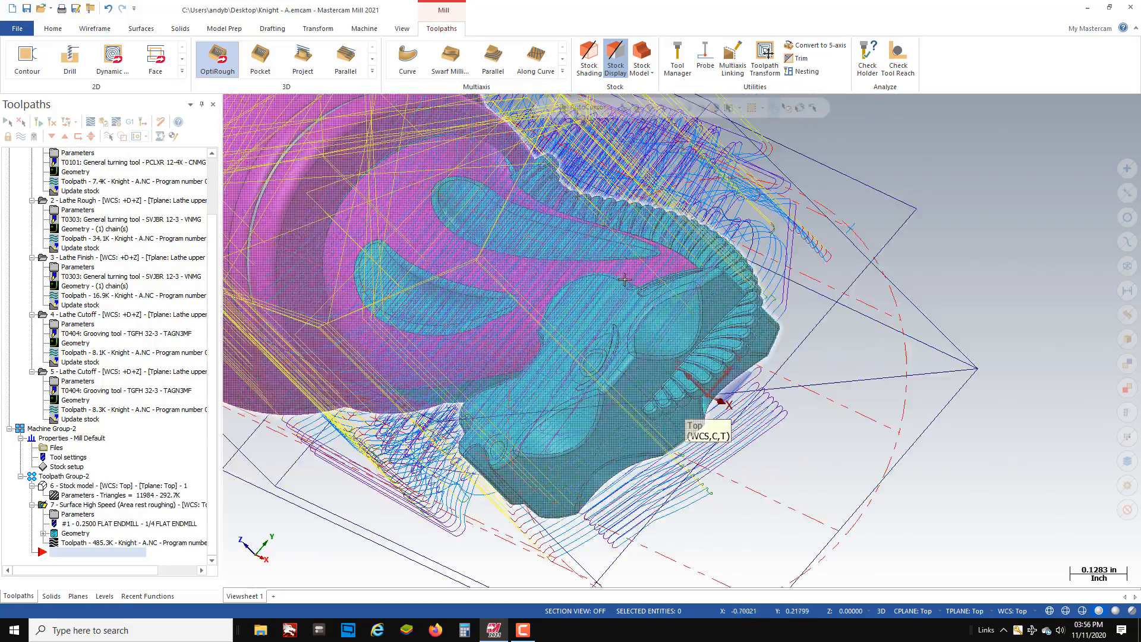
middle_click_drag(547, 287, 602, 278)
scroll(602, 278, "down", 3)
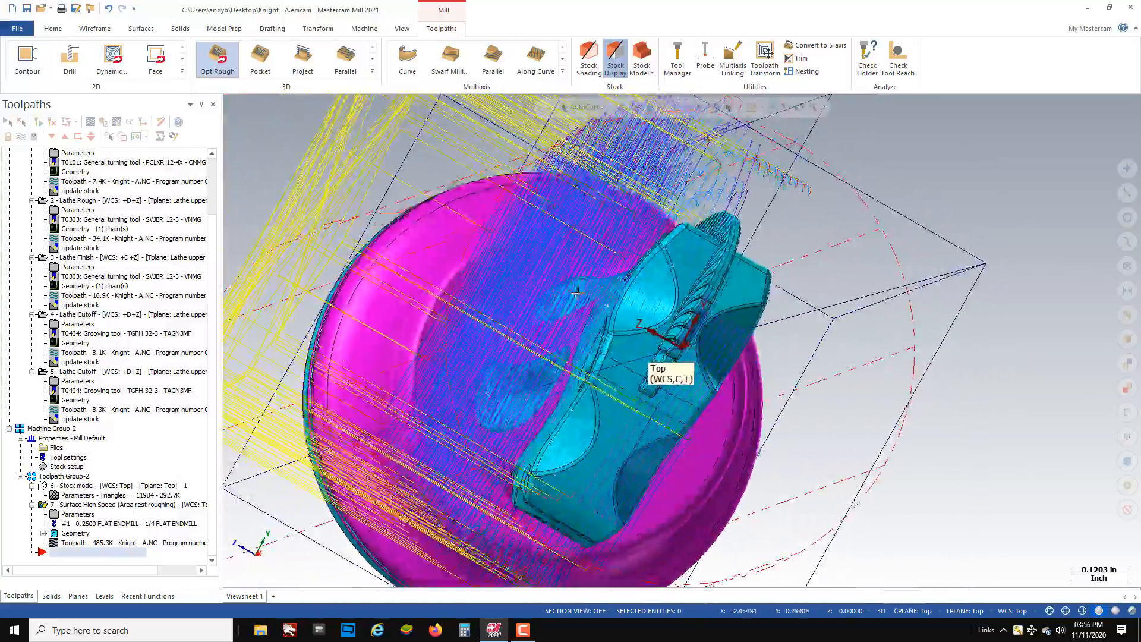
middle_click_drag(573, 190, 558, 194)
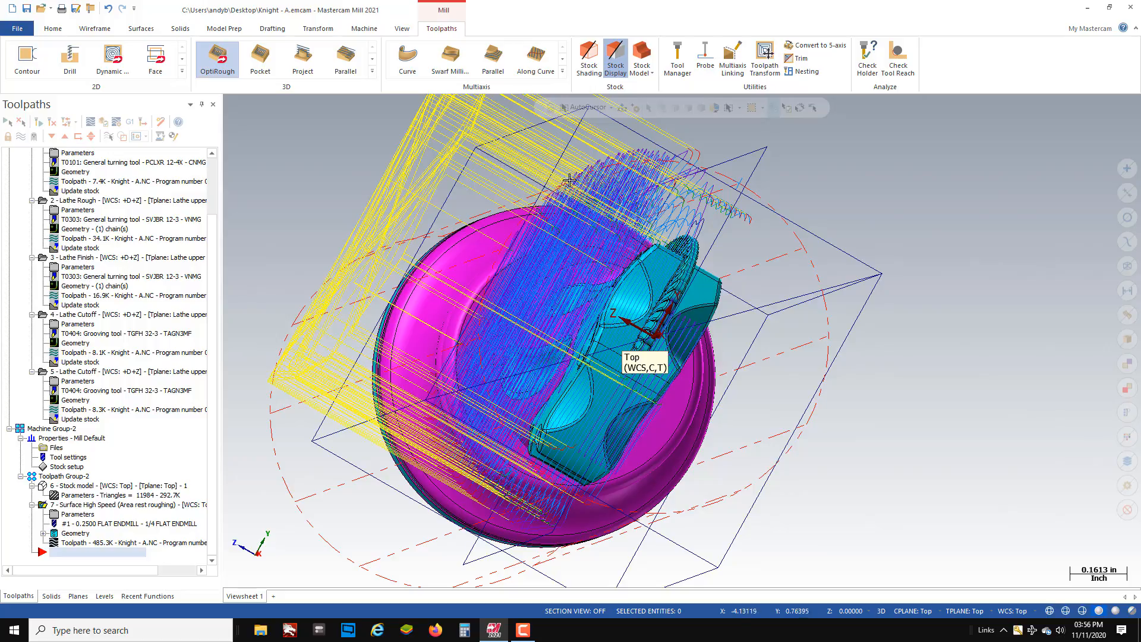
middle_click_drag(620, 161, 731, 351)
scroll(731, 352, "down", 3)
middle_click_drag(724, 397, 228, 372)
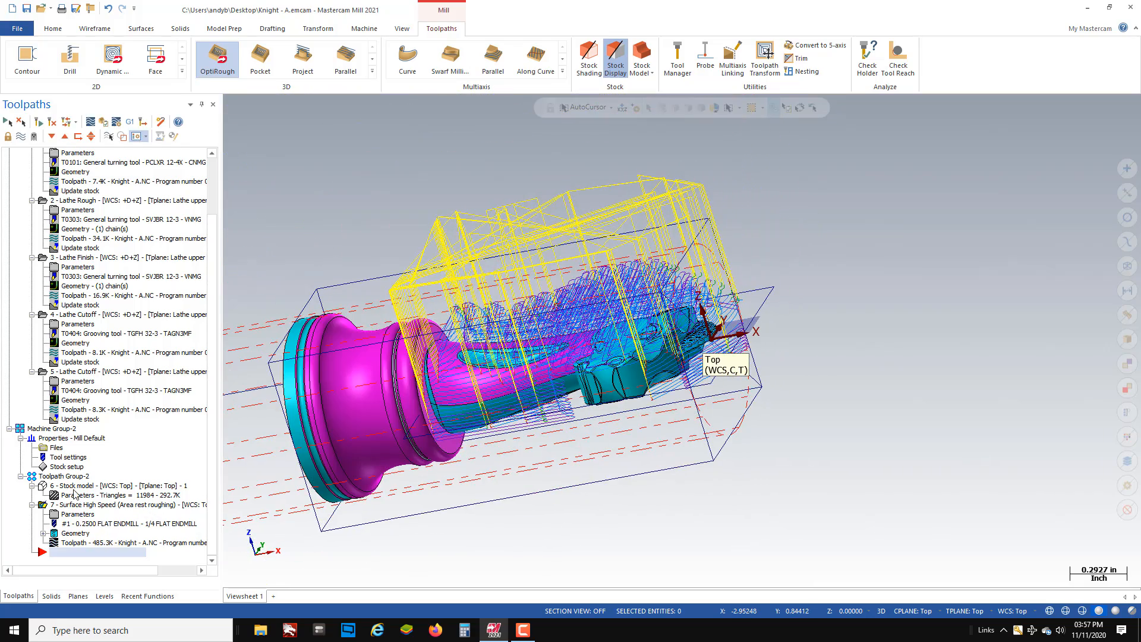
Step: Hide the area roughing toolpath in the graphics area and examine the bare knight model
left_click(20, 138)
scroll(423, 340, "down", 2)
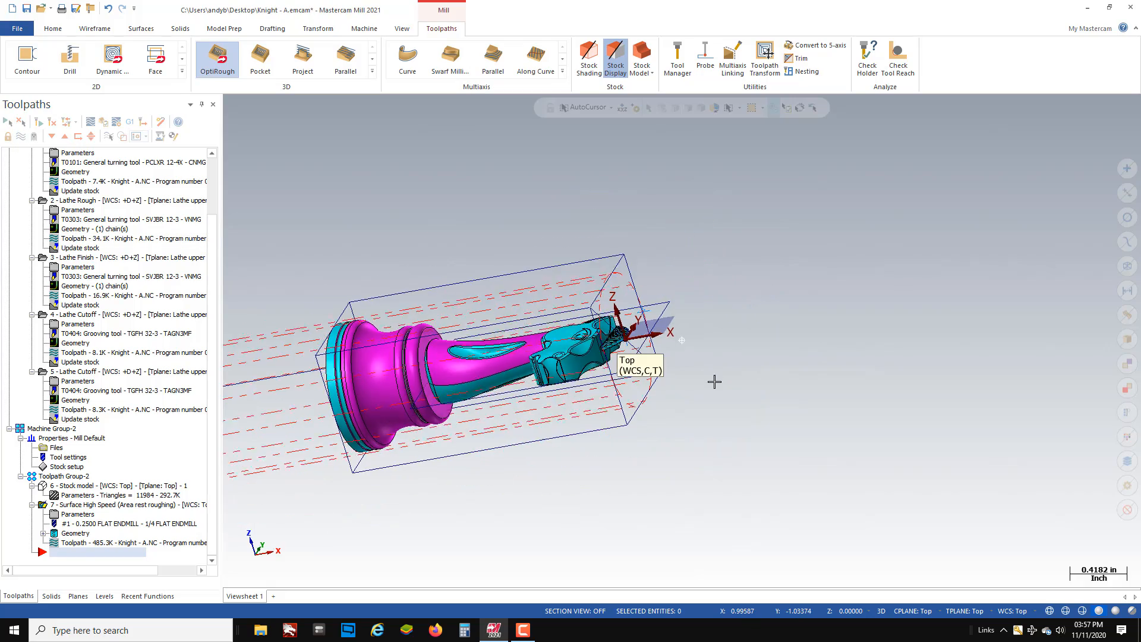
middle_click_drag(713, 382, 655, 442)
scroll(526, 407, "up", 4)
mouse_move(360, 391)
middle_mouse_down()
mouse_move(359, 342)
mouse_move(364, 383)
middle_mouse_up()
scroll(365, 383, "down", 2)
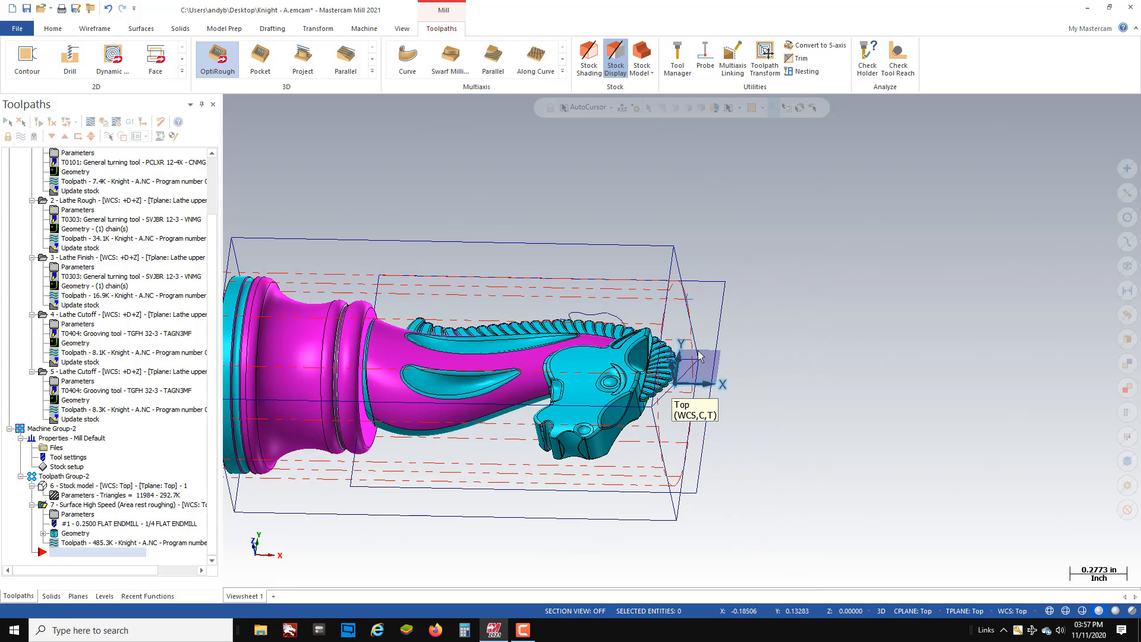
scroll(675, 367, "down", 1)
scroll(676, 367, "down", 5)
middle_click_drag(675, 367, 666, 334)
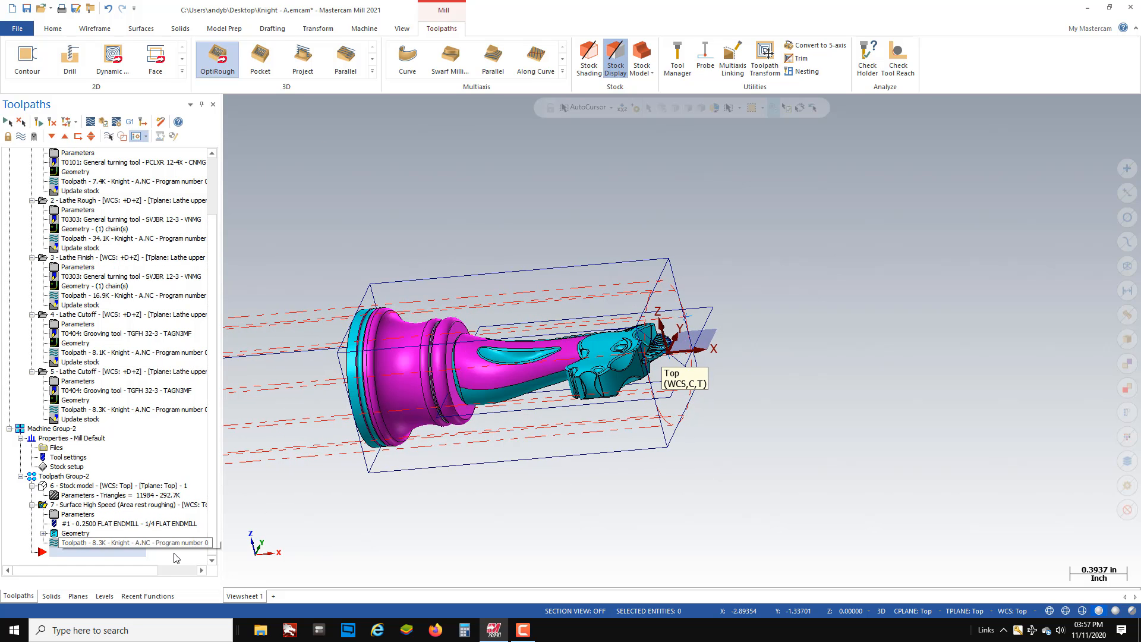
Step: Copy the area rest roughing operation and paste the duplicate at the end of Toolpath Group-2
right_click(72, 508)
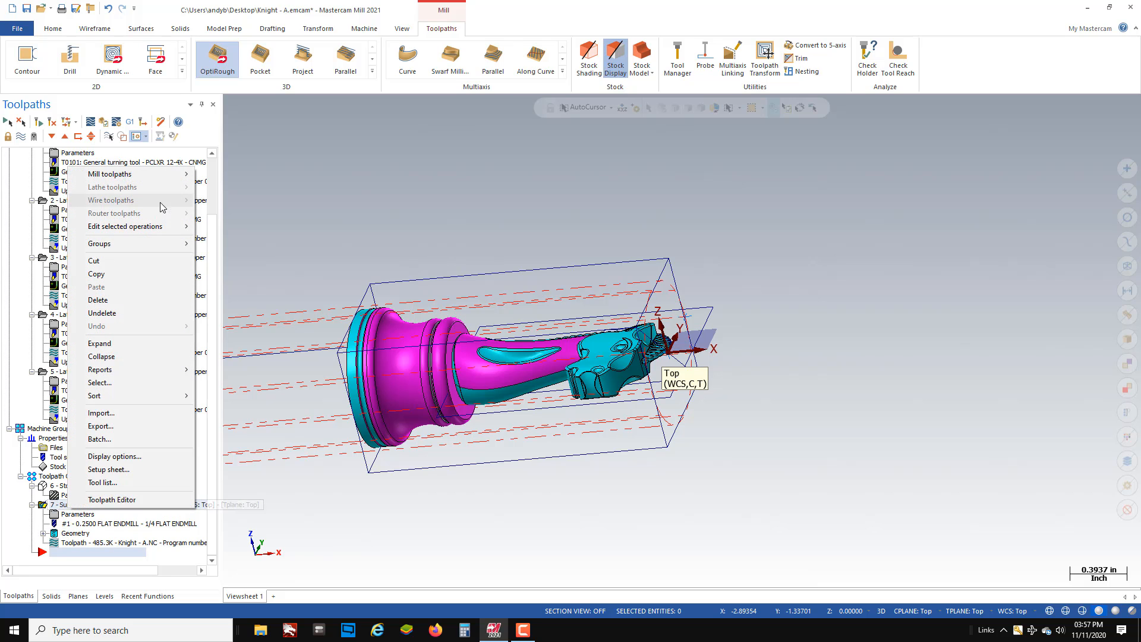
left_click(119, 275)
right_click(88, 554)
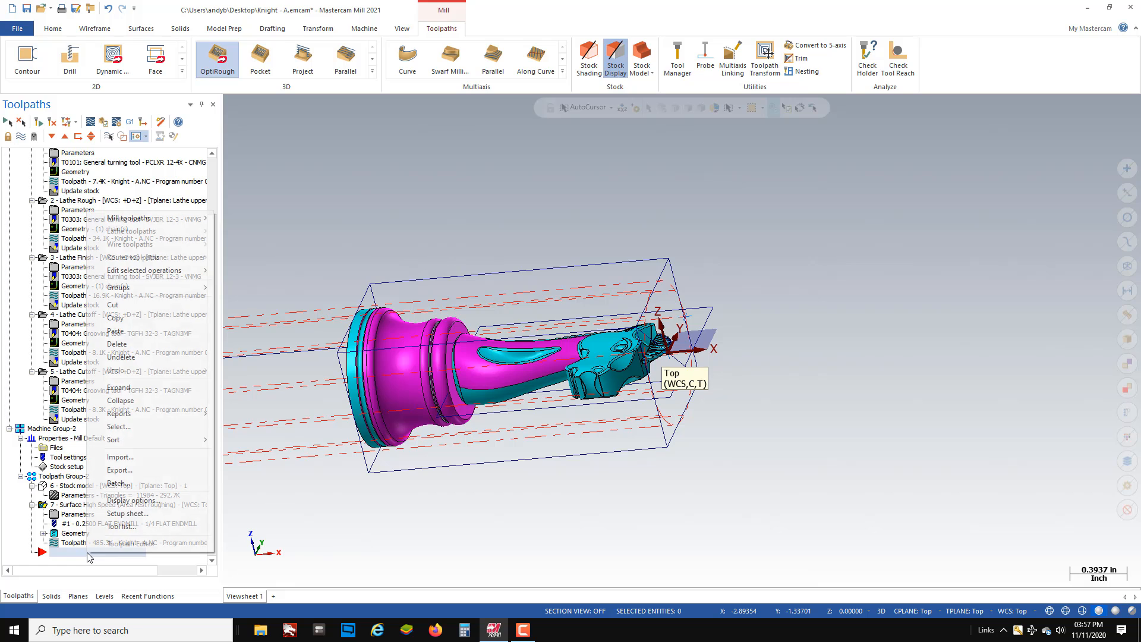
left_click(136, 331)
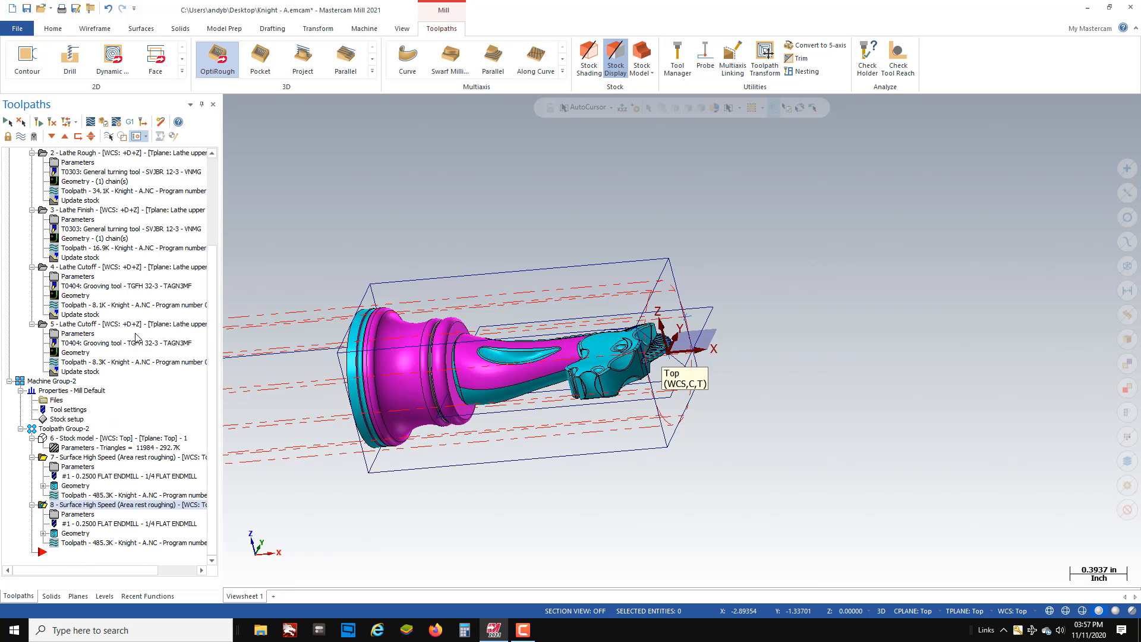
Step: In the copied operation's parameters, select the 1/8 flat endmill from the Mill_Inch tool library
left_click(54, 515)
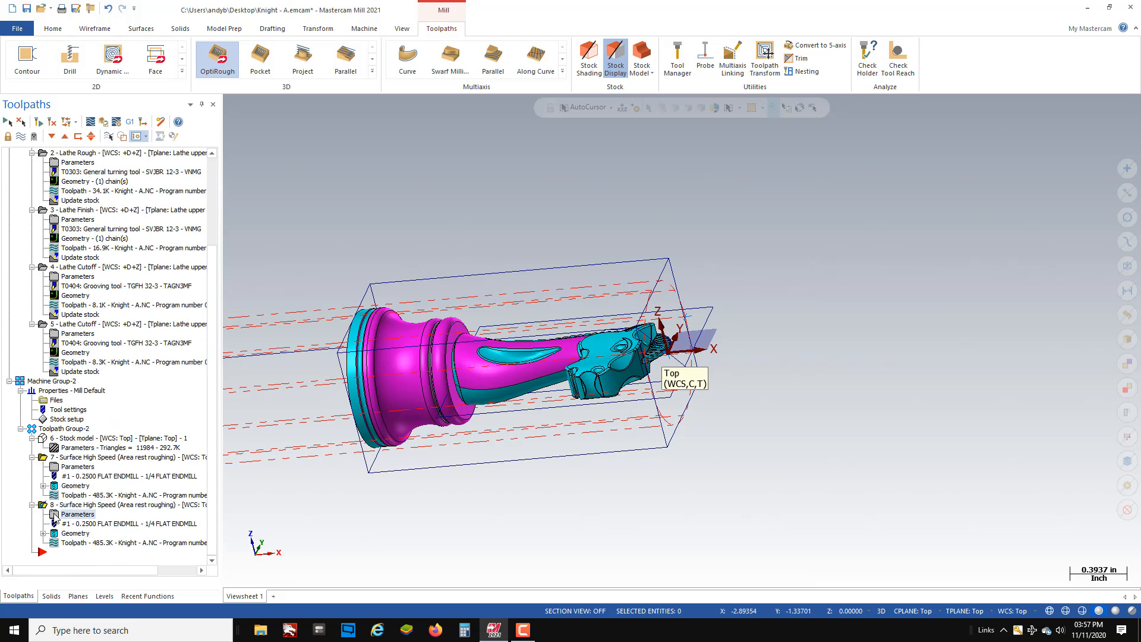
scroll(45, 200, "up", 1)
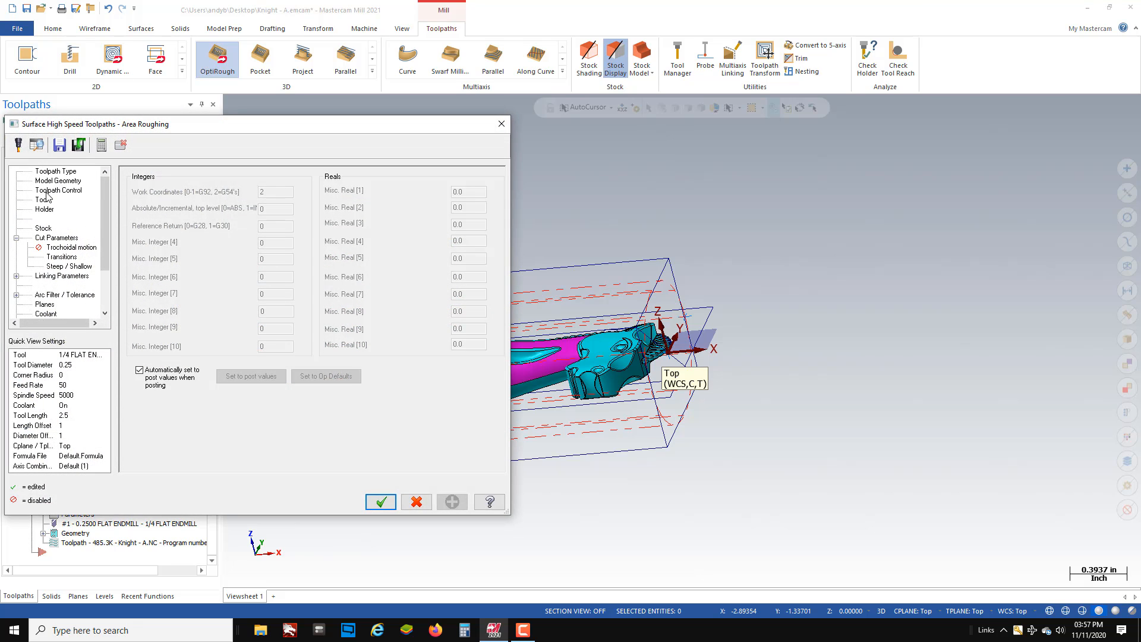
left_click(41, 201)
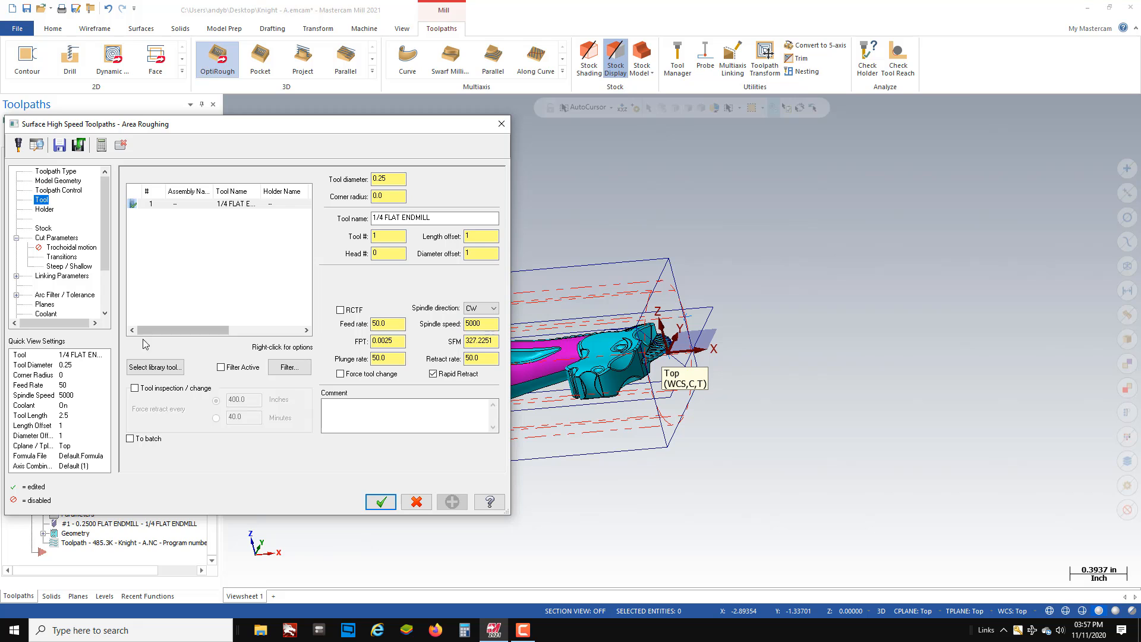
left_click(156, 368)
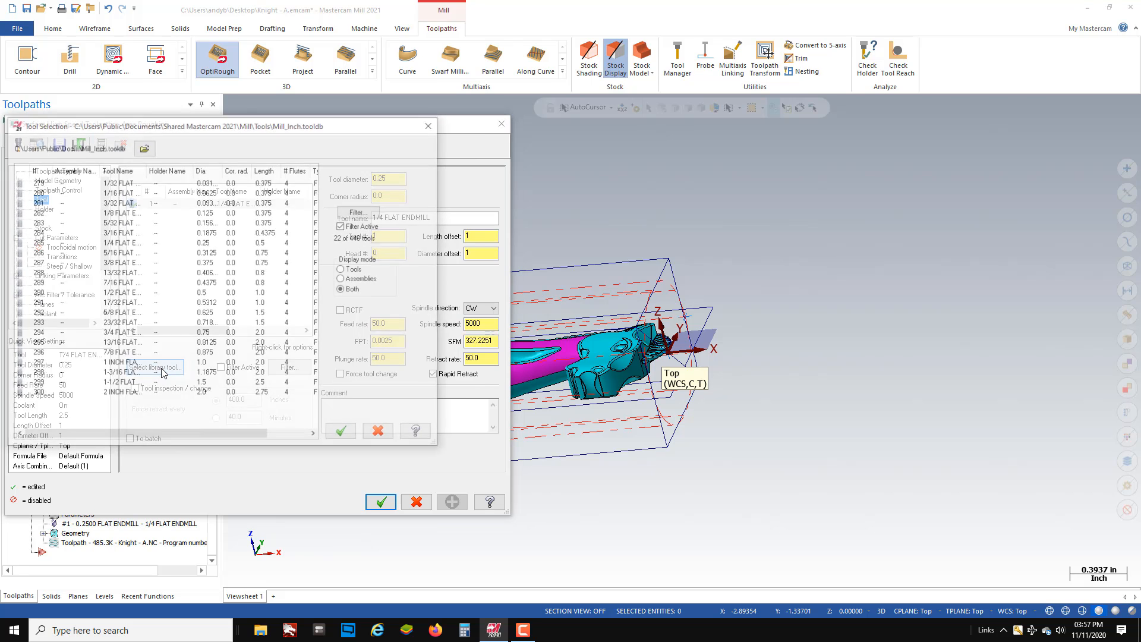
left_click(117, 214)
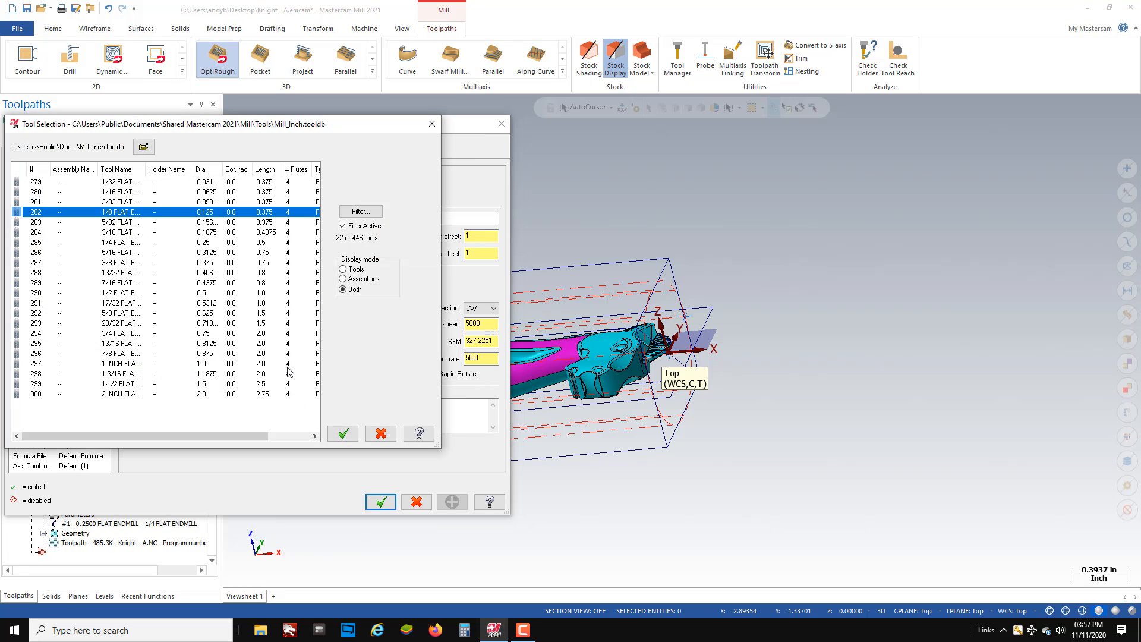
left_click(343, 433)
Step: Set the 1/8 flat endmill's tool number, length offset and diameter offset to 2
left_click(396, 236)
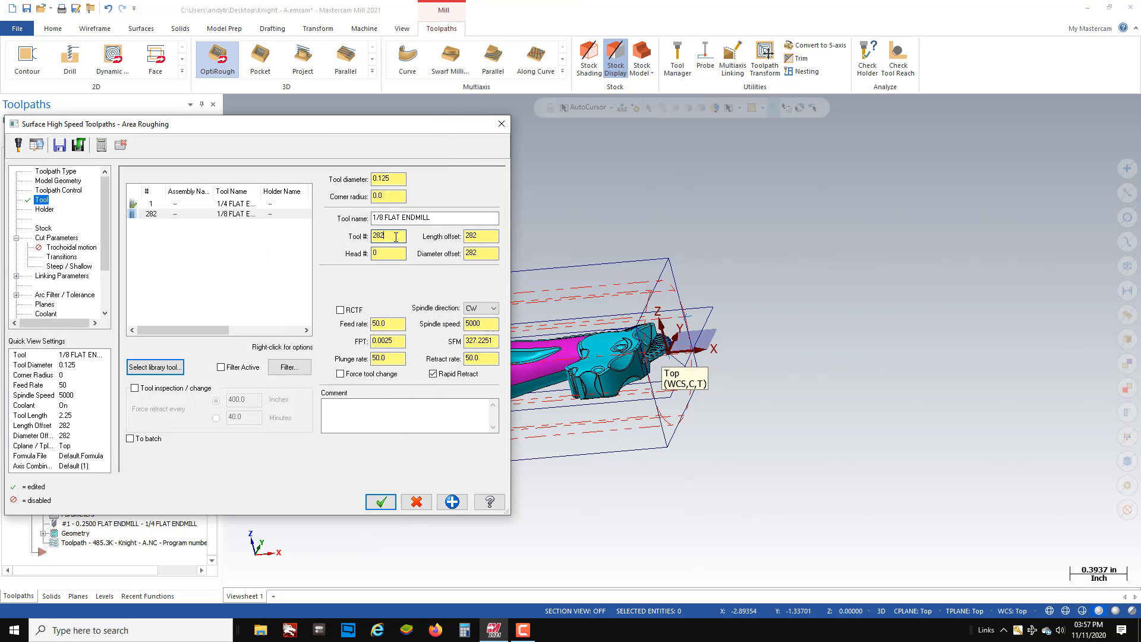
double_click(396, 237)
type("2")
left_click(485, 237)
Step: Set the 1/8 flat endmill's feed per tooth to 0.0012 and its plunge and retract rates to 24
left_click_drag(400, 343, 334, 344)
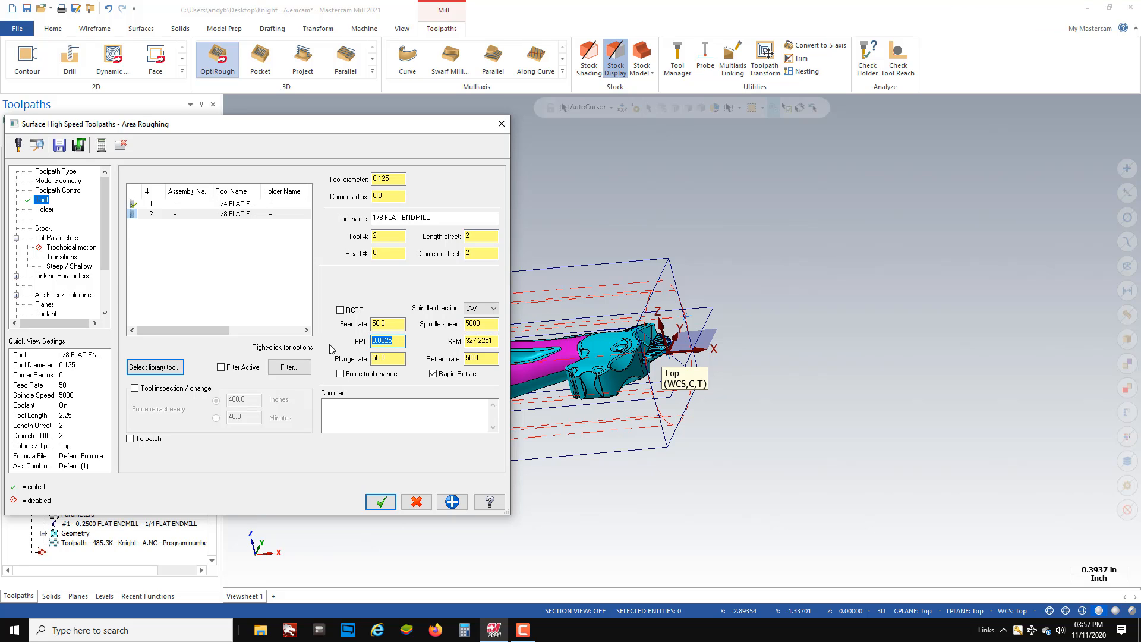
type(".0012")
key("Tab")
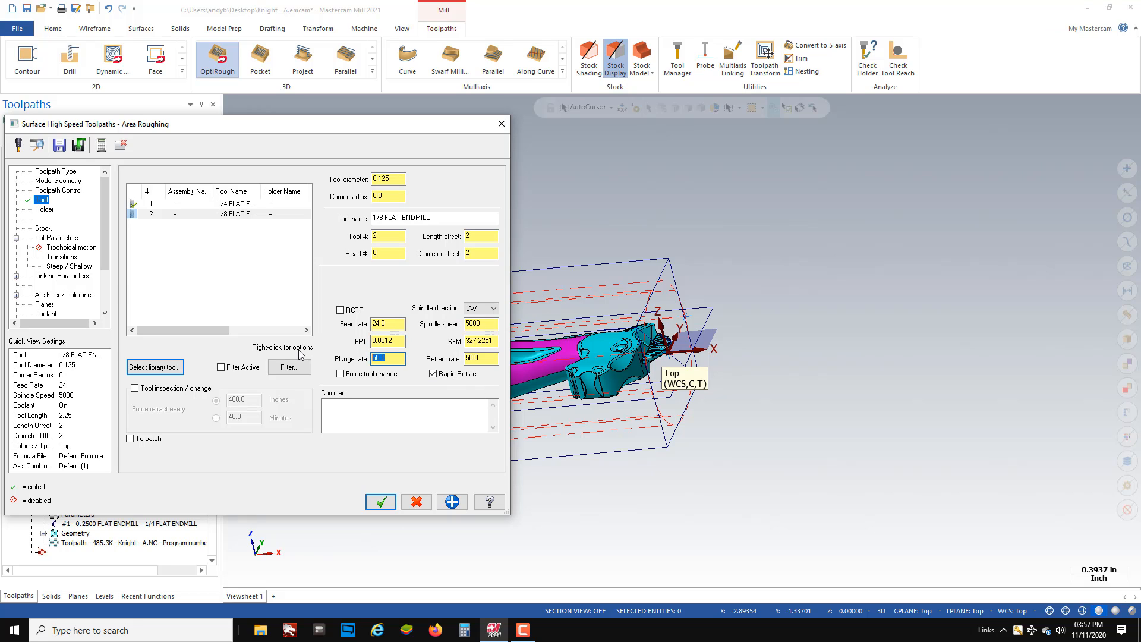
type("24")
key("Tab")
type("24")
Step: Compute the copied operation's rest material from a roughing tool with 0.25 diameter and 0.5 corner radius
left_click(49, 231)
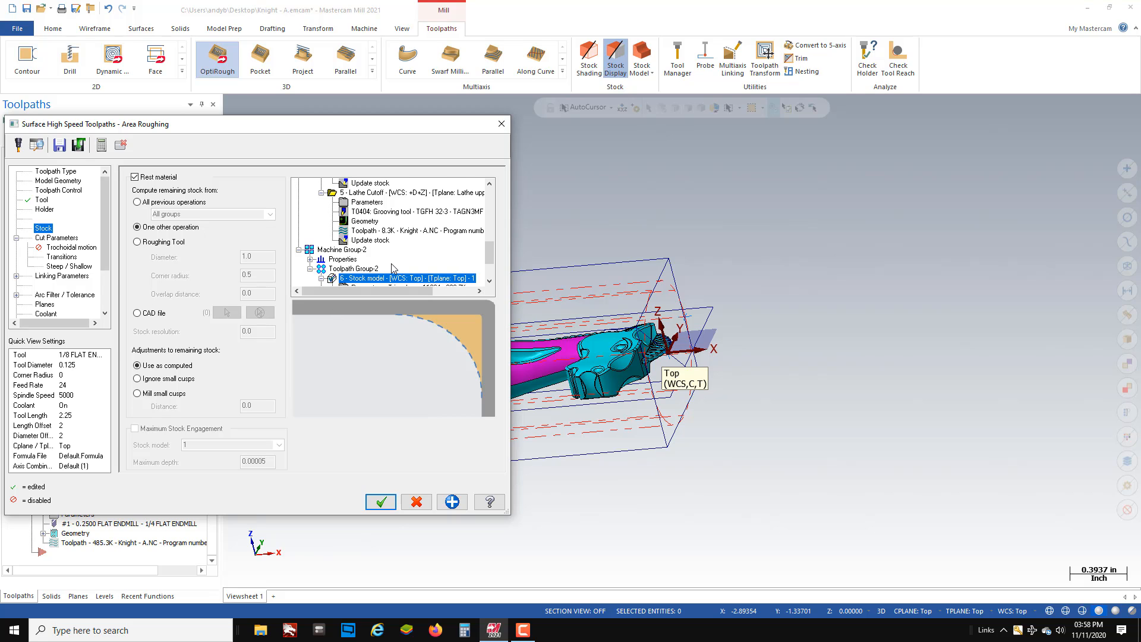
scroll(391, 268, "down", 1)
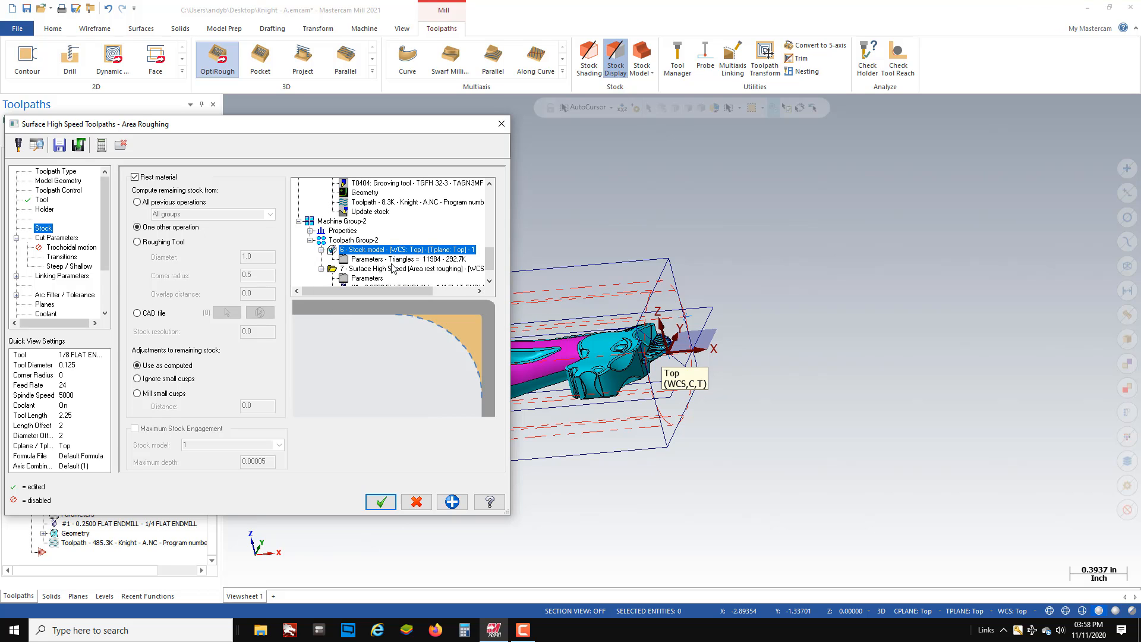
left_click(143, 243)
key("Tab")
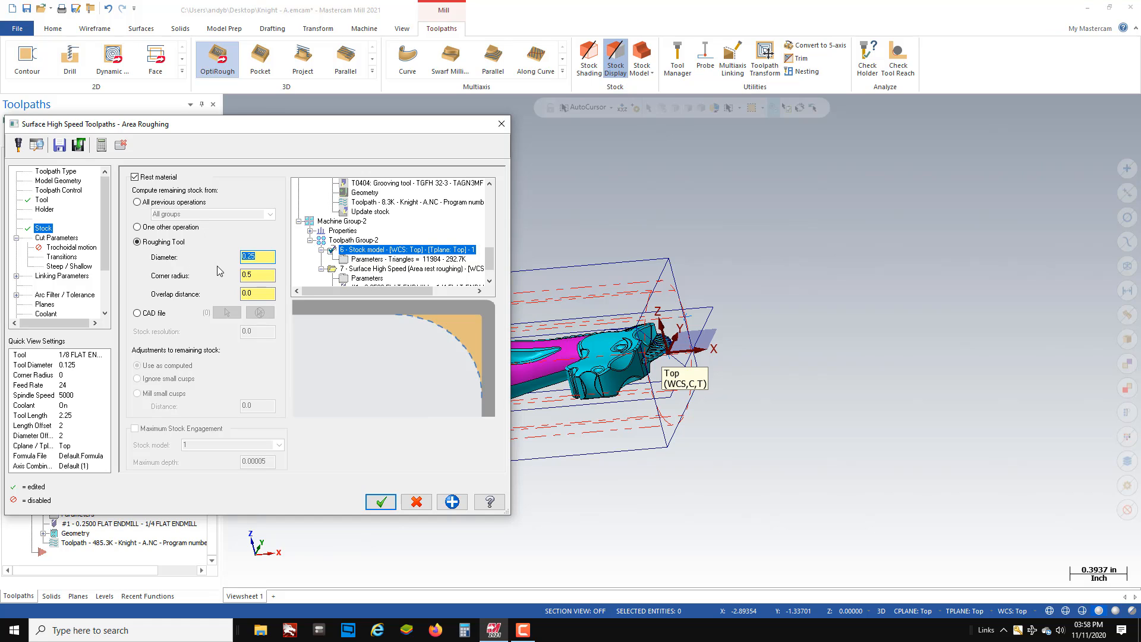
key("Tab")
type("0.5")
key("Return")
key("Tab")
Step: Set the copied area roughing operation's stepdown to 0.01 and accept its parameters
left_click(57, 238)
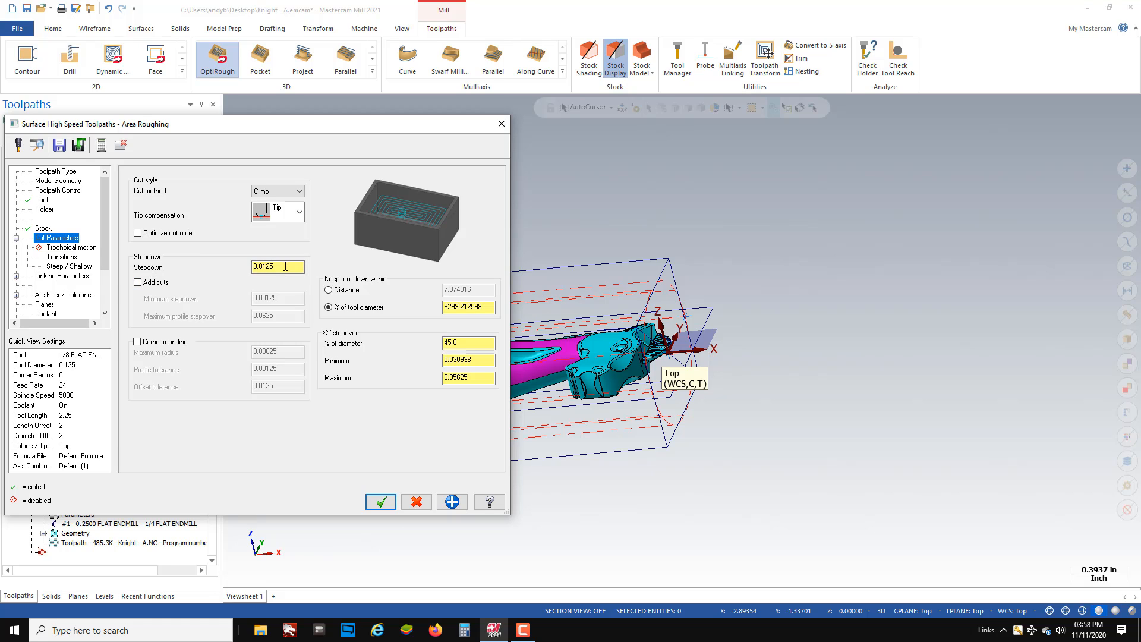
left_click_drag(285, 267, 208, 266)
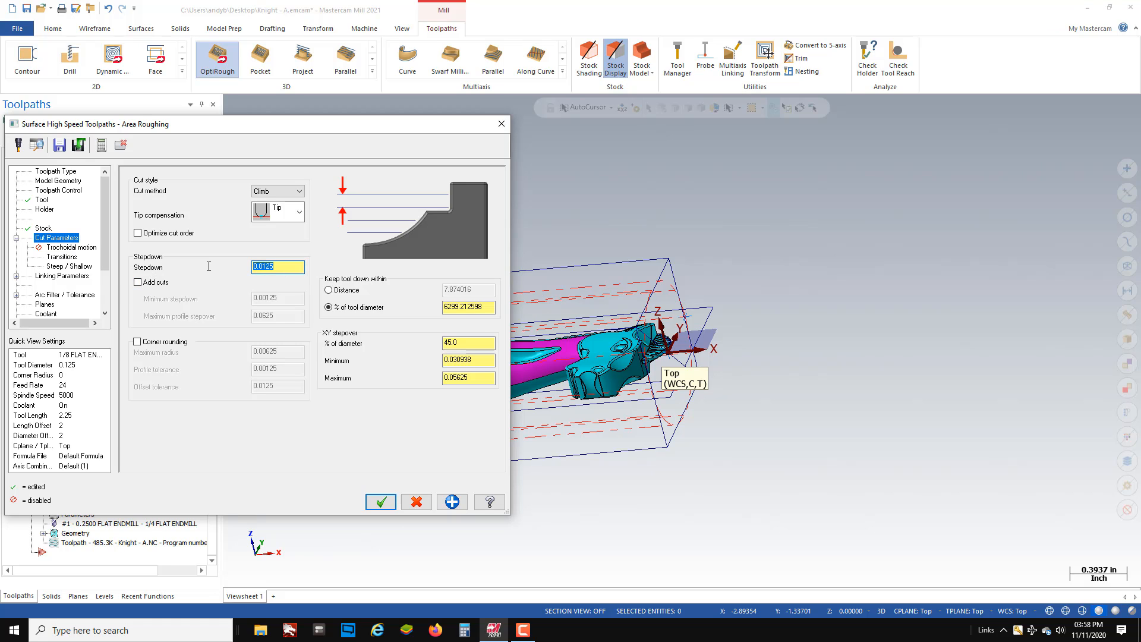
type("0.01")
key("Return")
left_click(60, 268)
left_click(258, 342)
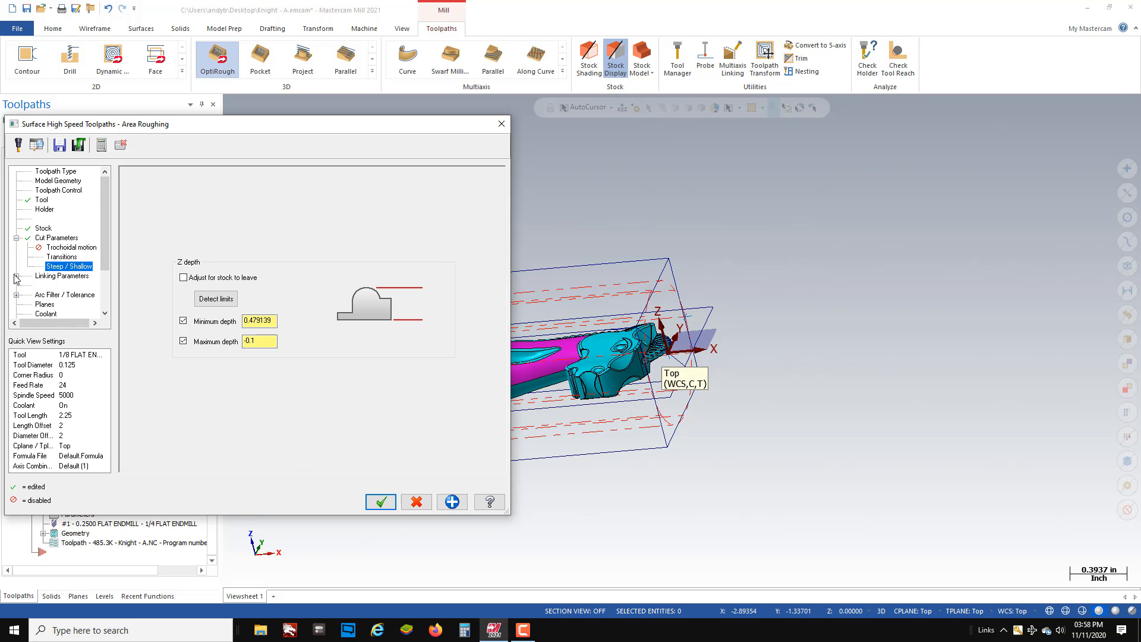
left_click(383, 502)
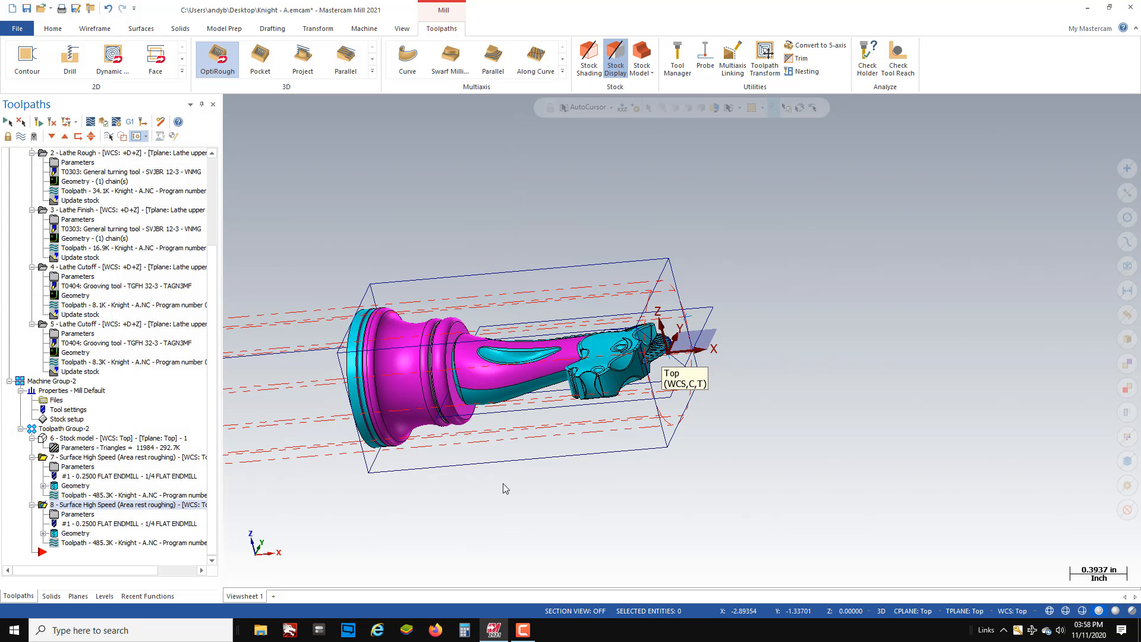
middle_click_drag(600, 416, 607, 385)
scroll(608, 384, "up", 3)
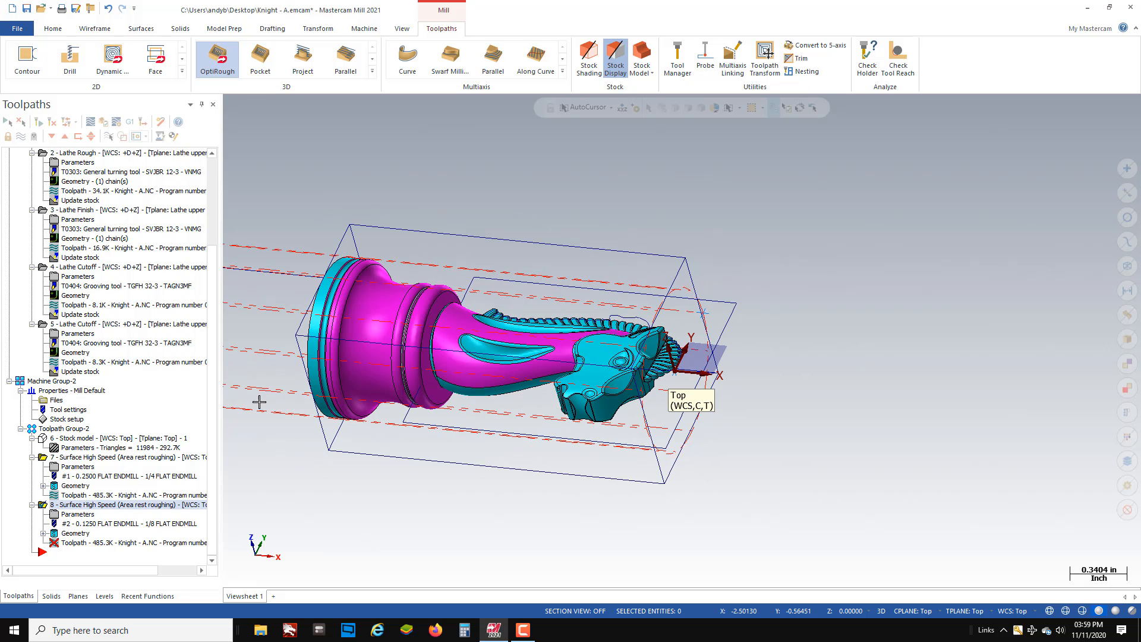
scroll(260, 402, "down", 1)
scroll(260, 402, "up", 1)
middle_click_drag(384, 347, 360, 362)
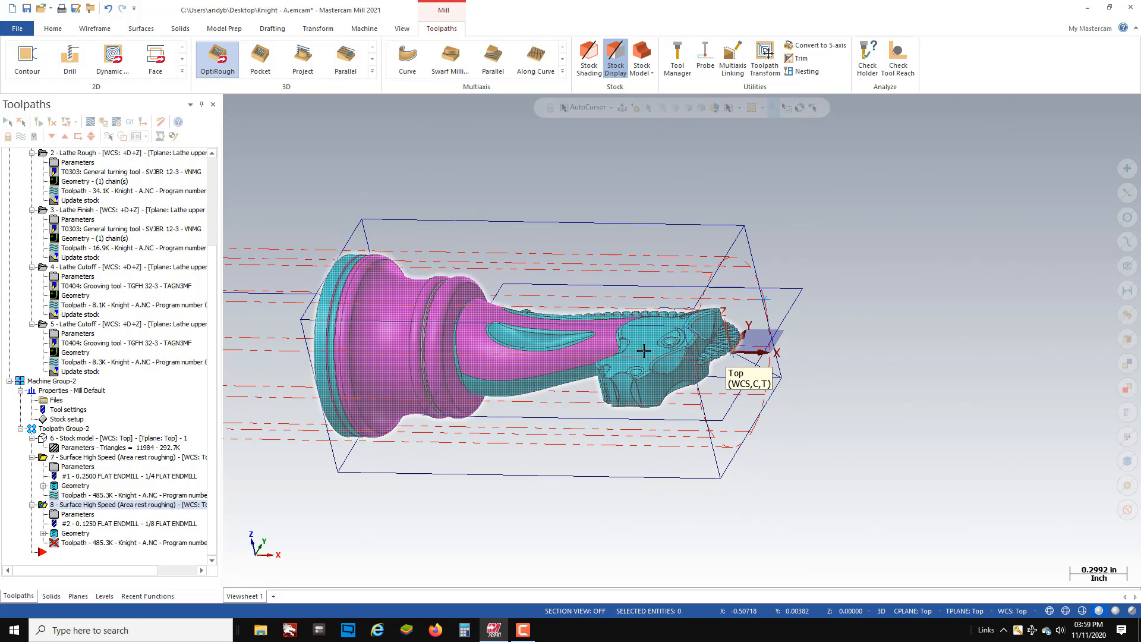
middle_click_drag(644, 350, 632, 357)
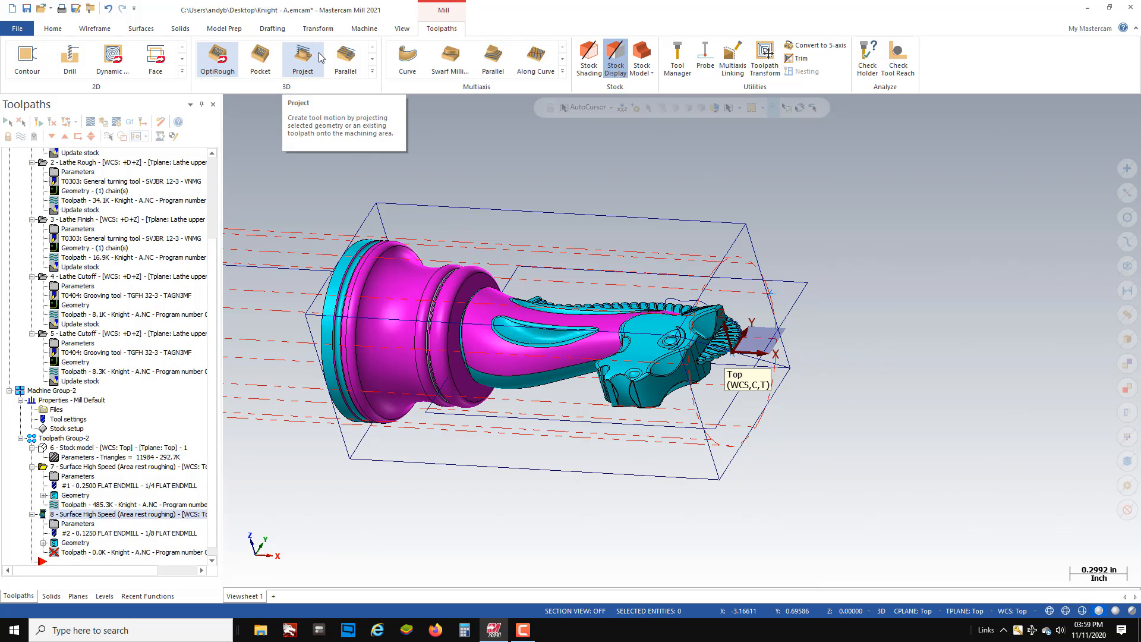
Step: Check the toolpath calculation in the Multi-Threading Manager and close the manager
left_click(408, 31)
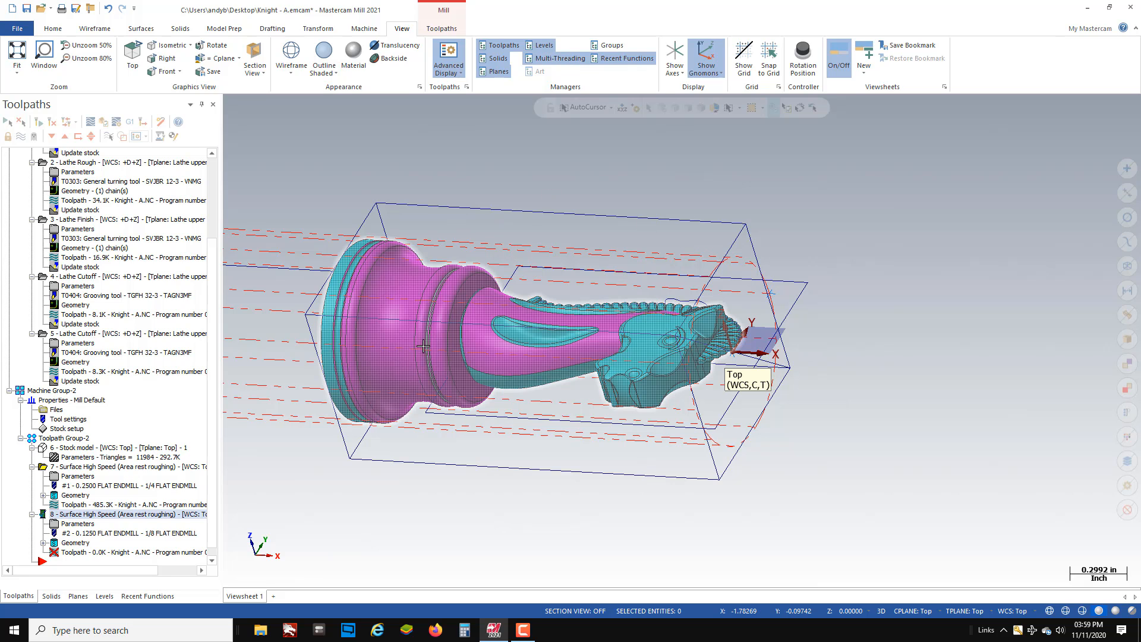
left_click(497, 633)
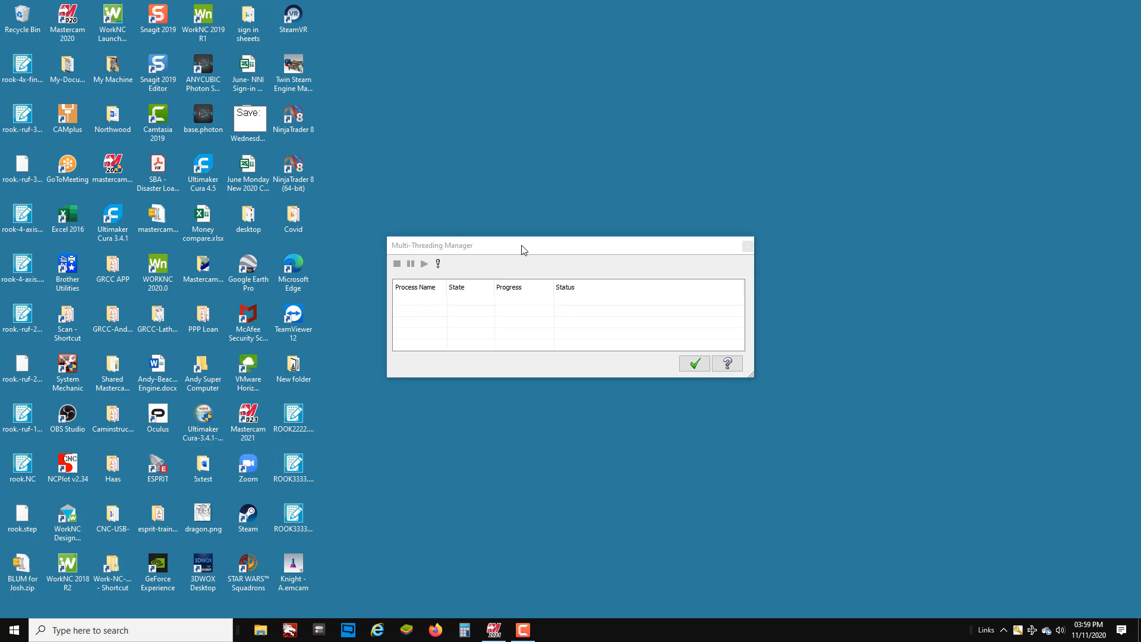
left_click(494, 630)
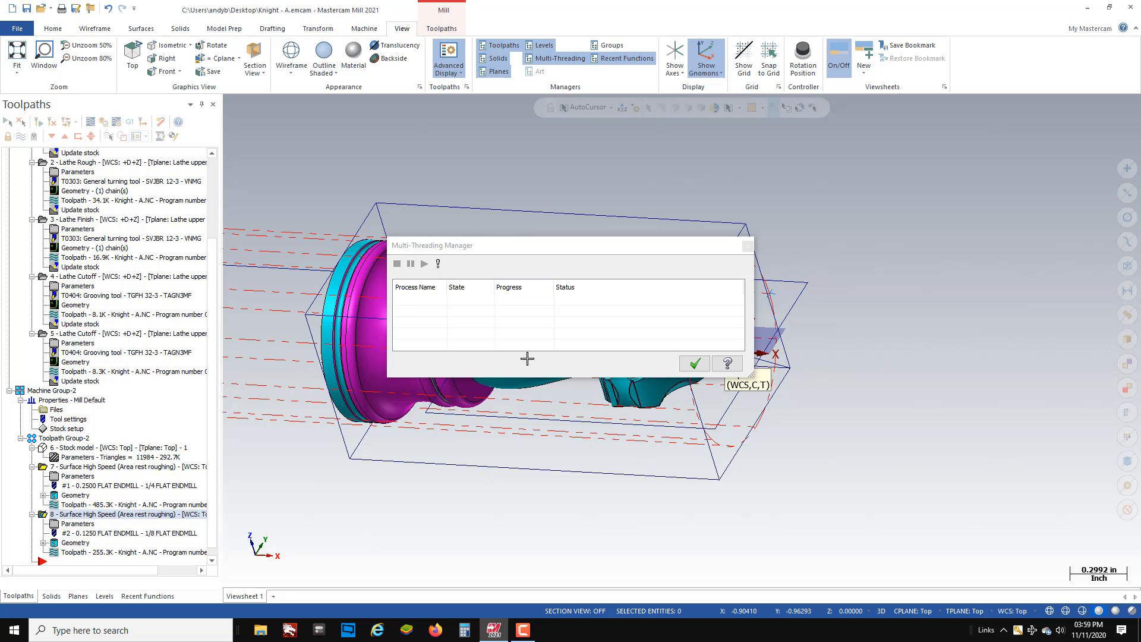
left_click(747, 247)
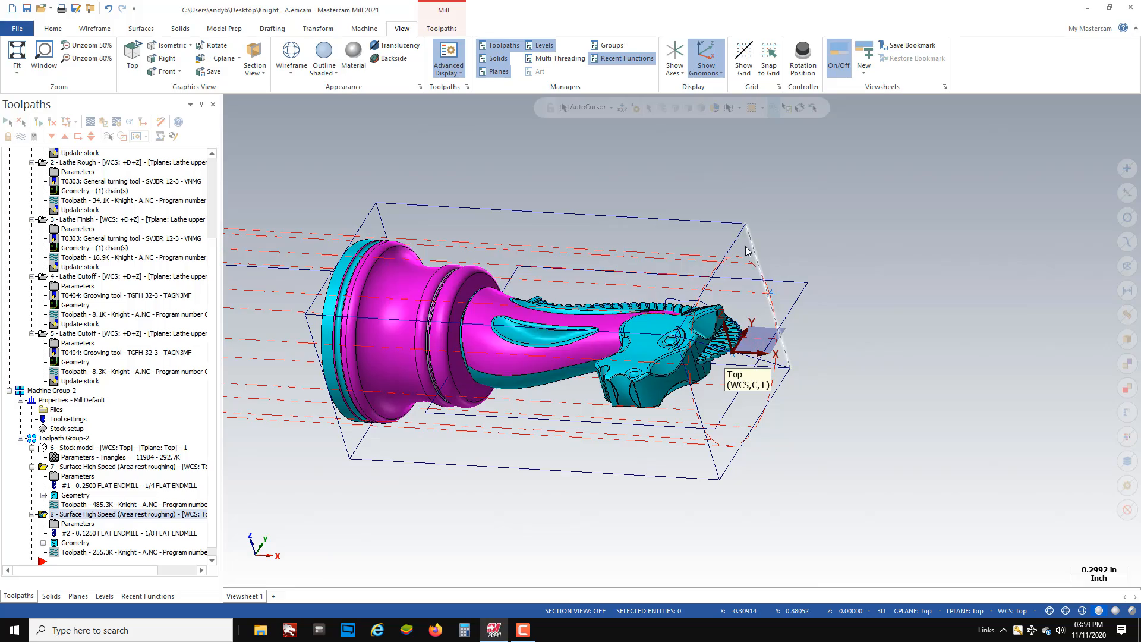
Step: Display the 1/8 flat endmill rest roughing toolpath, examine it around the knight's neck and head, and hide it again
scroll(778, 302, "down", 1)
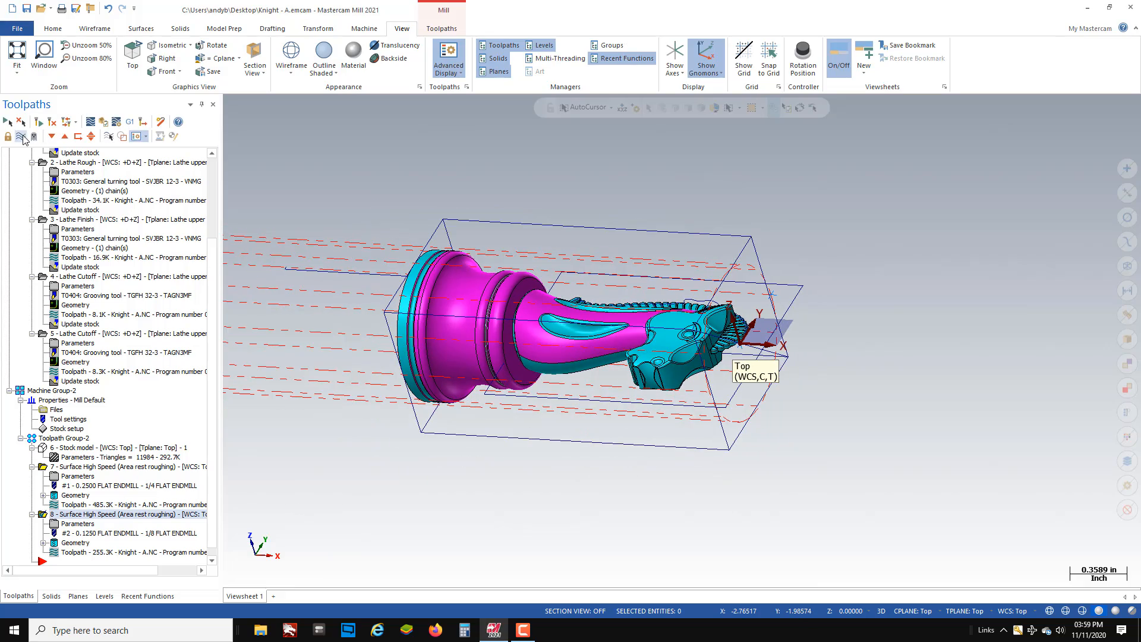
scroll(556, 291, "up", 5)
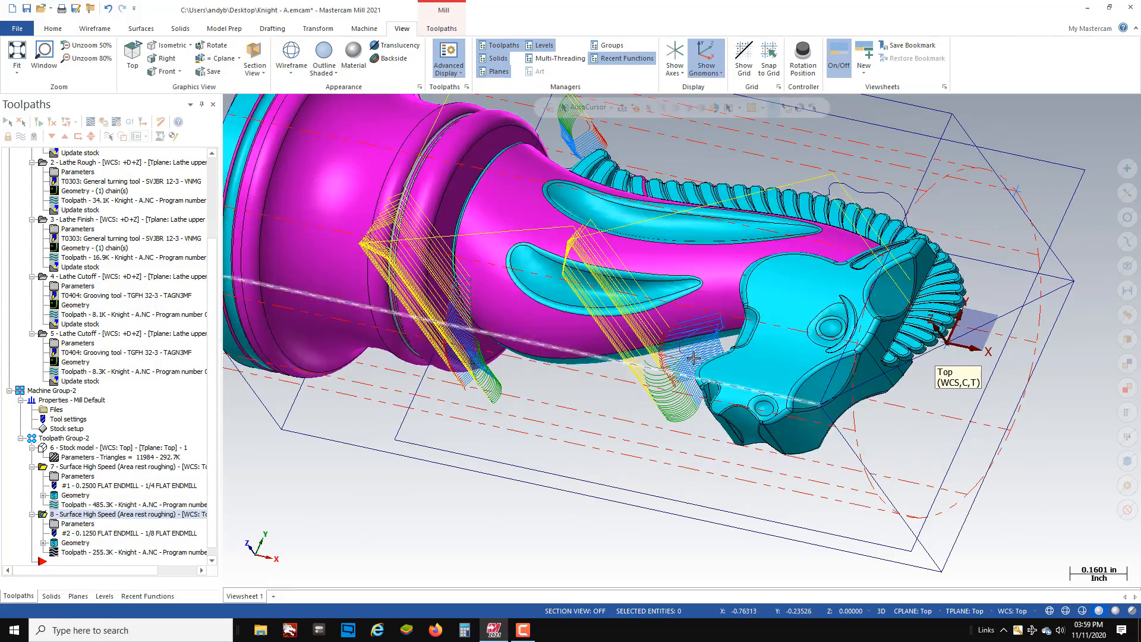
scroll(760, 341, "up", 2)
middle_click_drag(779, 352, 776, 410)
scroll(776, 410, "down", 3)
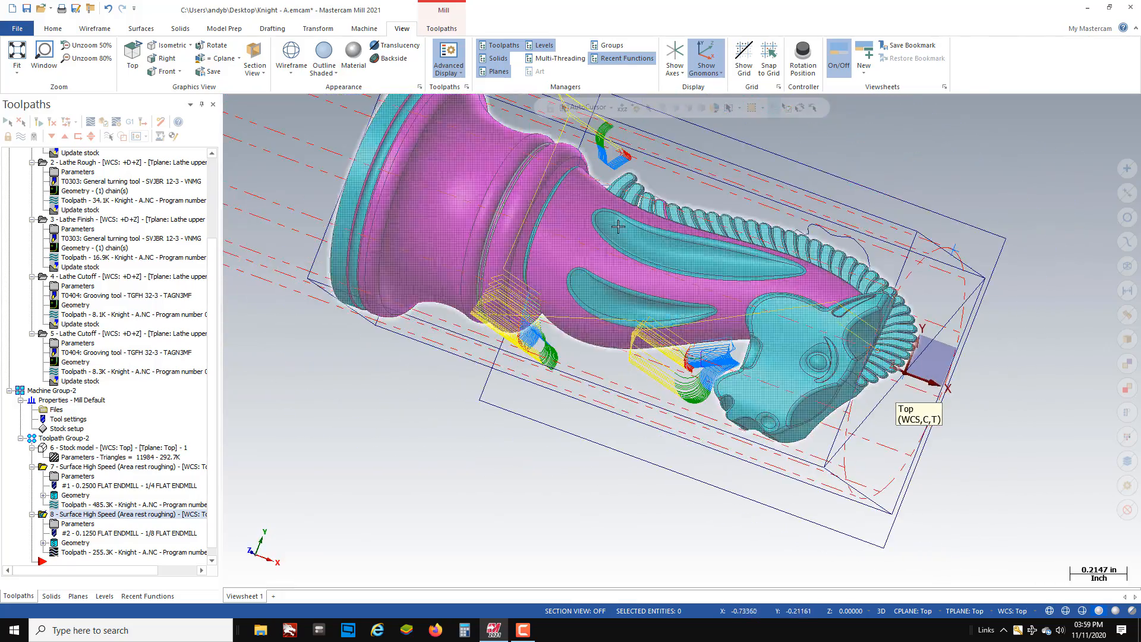
middle_click_drag(624, 204, 746, 161)
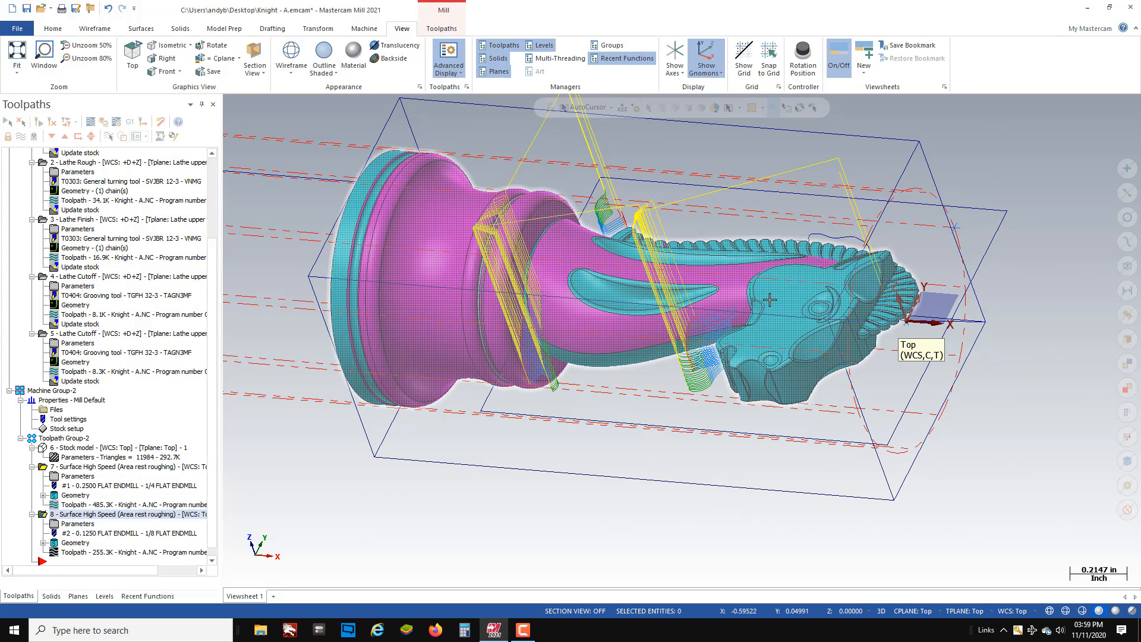
scroll(770, 299, "down", 4)
mouse_move(780, 315)
middle_mouse_down()
mouse_move(763, 333)
mouse_move(785, 318)
middle_mouse_up()
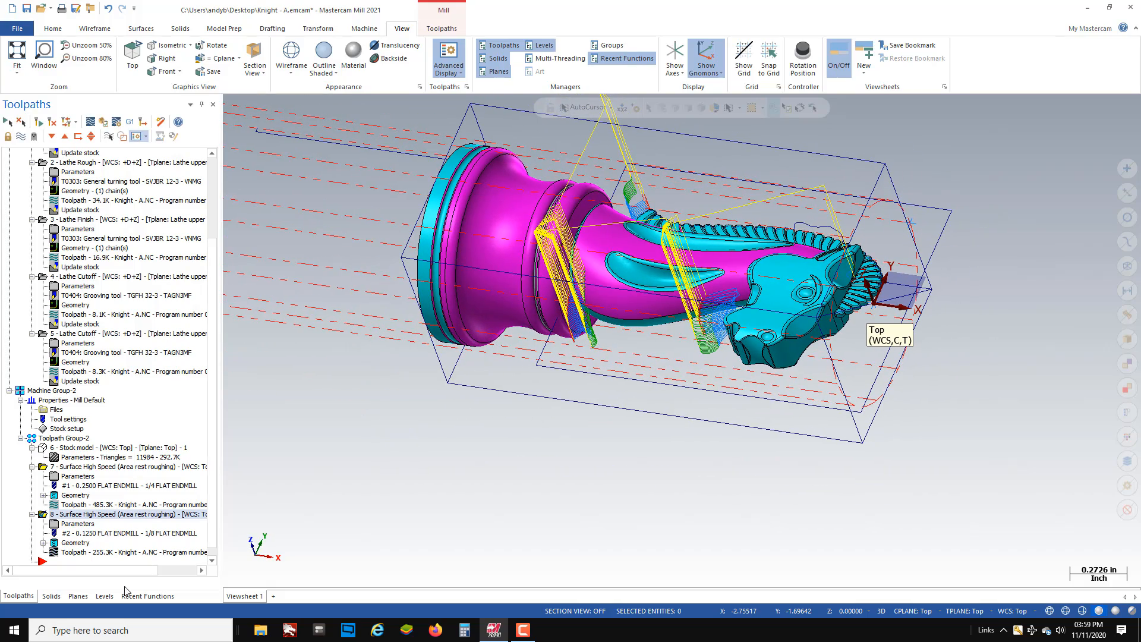
scroll(213, 485, "down", 1)
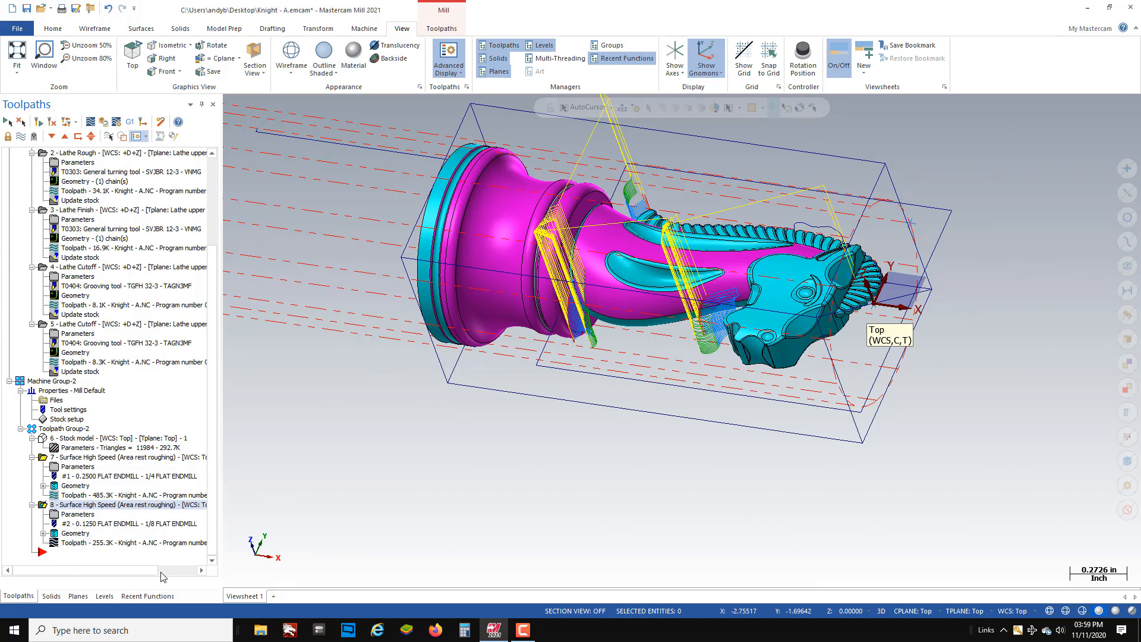
left_click(21, 136)
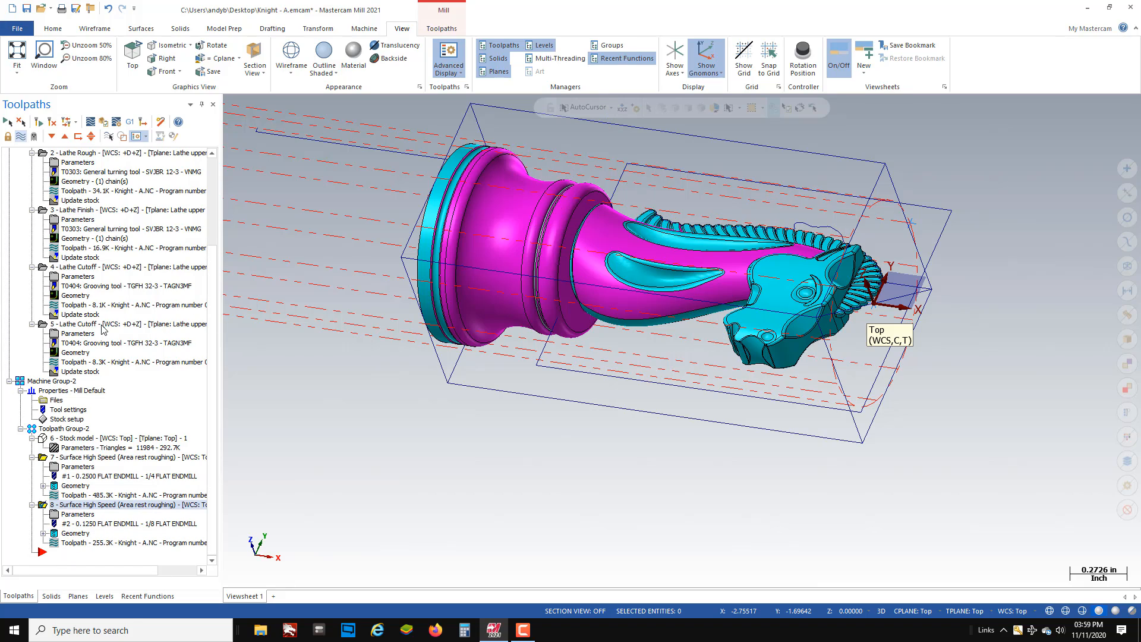
Step: Start a 3D Hybrid finishing toolpath and select all surfaces of the knight as its machining geometry
scroll(756, 415, "down", 3)
scroll(783, 270, "up", 4)
middle_click_drag(763, 360, 790, 355)
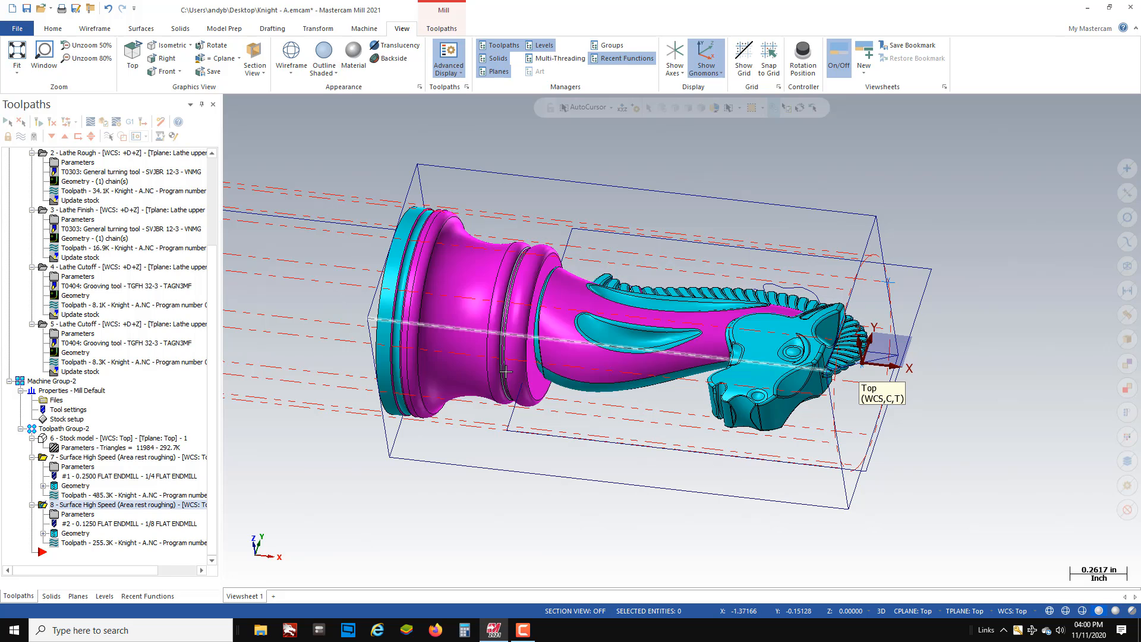
left_click(438, 29)
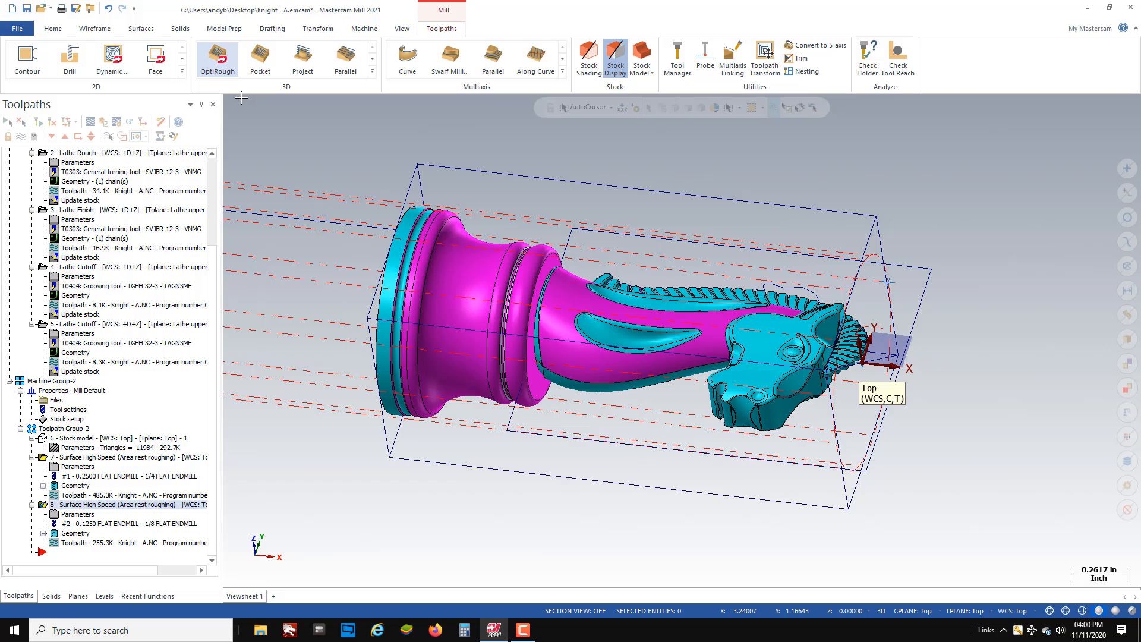
left_click(372, 72)
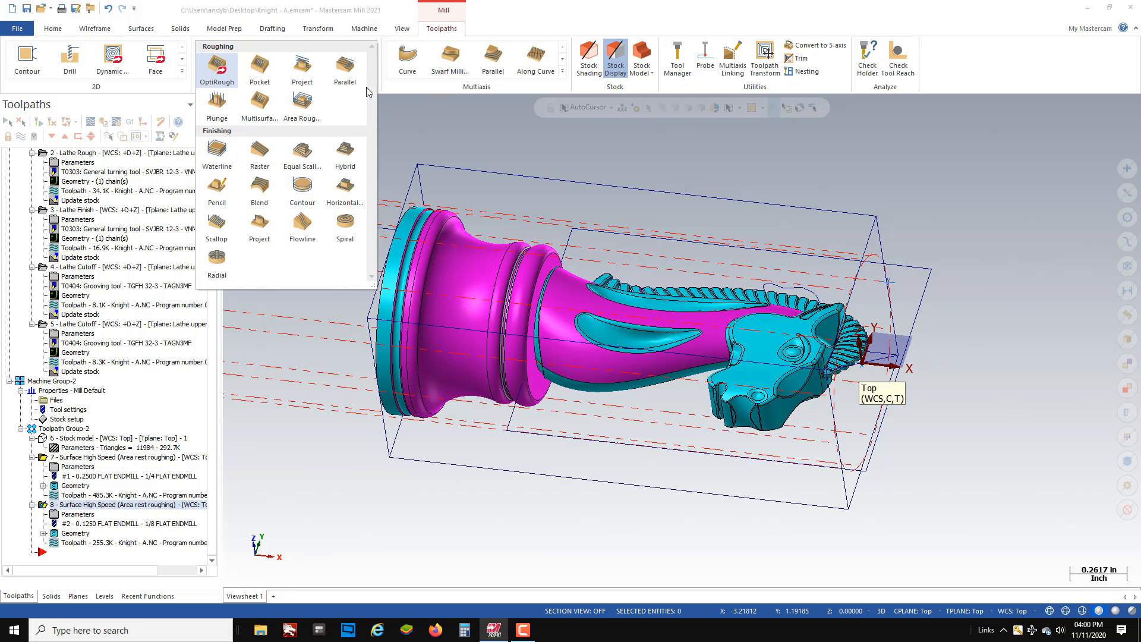
left_click(346, 154)
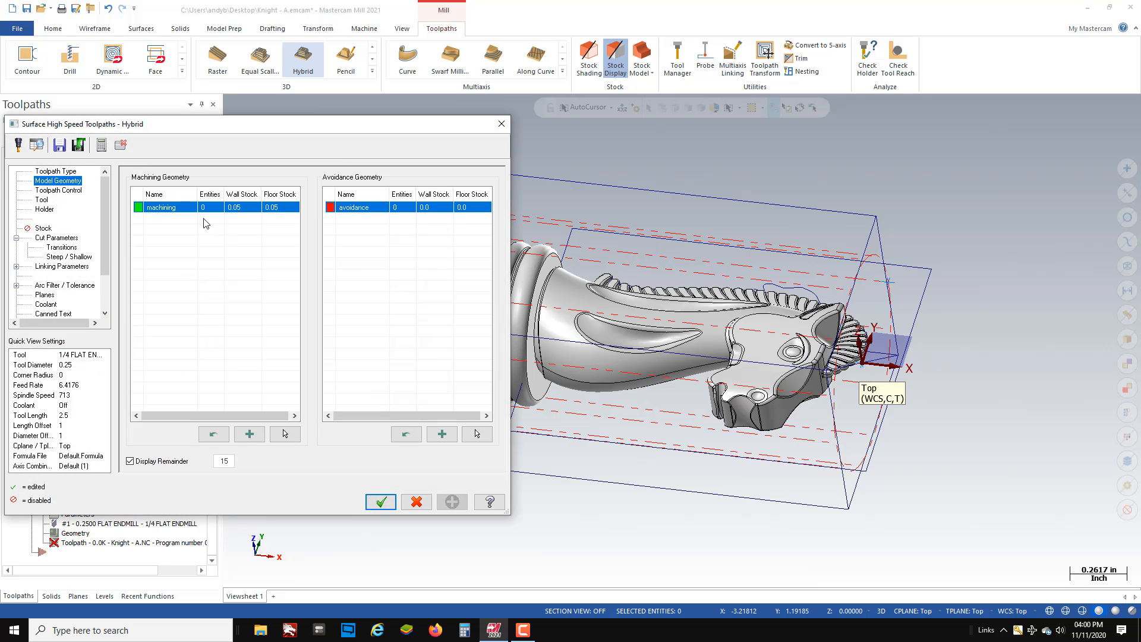
left_click(285, 434)
scroll(760, 330, "down", 3)
left_click_drag(477, 230, 915, 484)
left_click(651, 134)
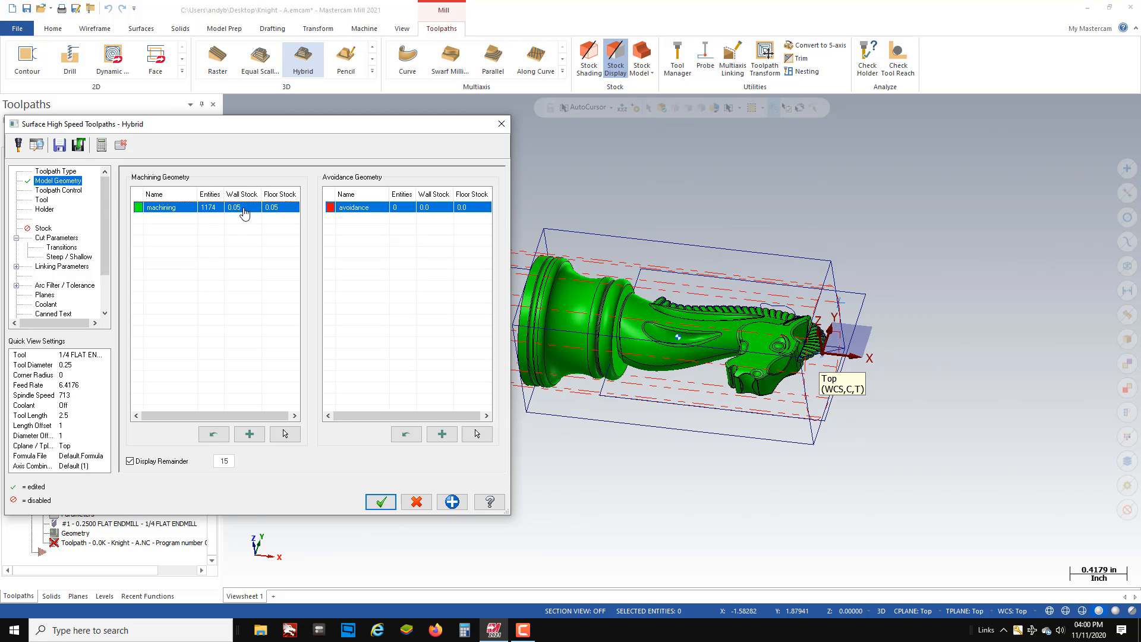
Step: Set the wall stock and floor stock of the Hybrid toolpath's machining geometry to 0
double_click(243, 209)
type("0")
left_click(286, 208)
double_click(286, 208)
type("0")
left_click(252, 236)
Step: Chain the rectangle around the knight's neck and head as the Hybrid toolpath's containment boundary
left_click(61, 190)
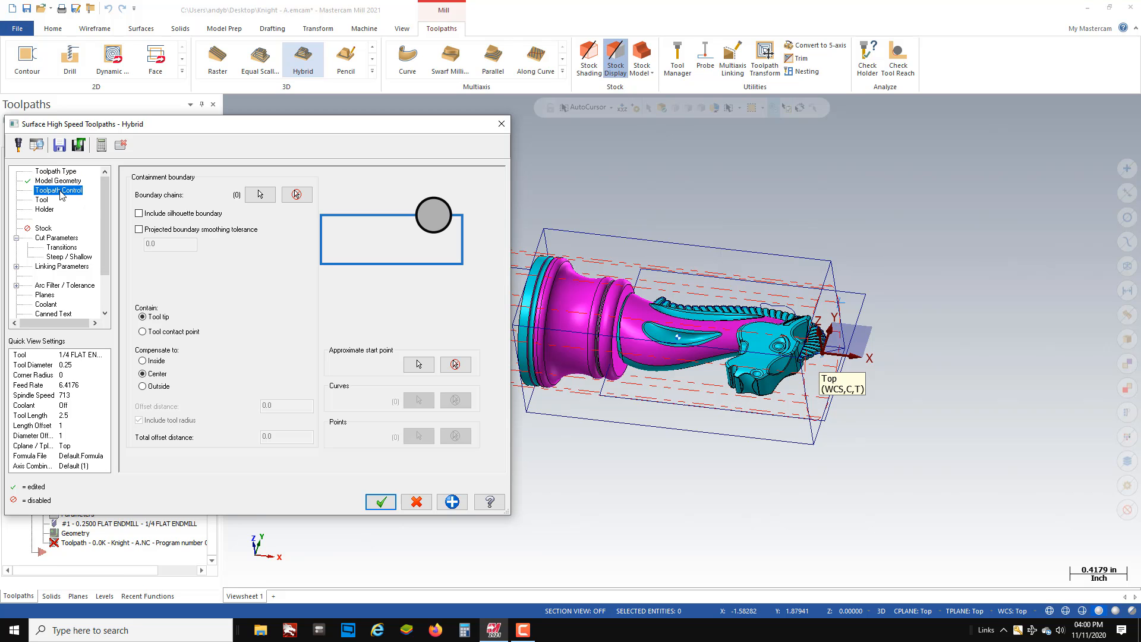
left_click(260, 195)
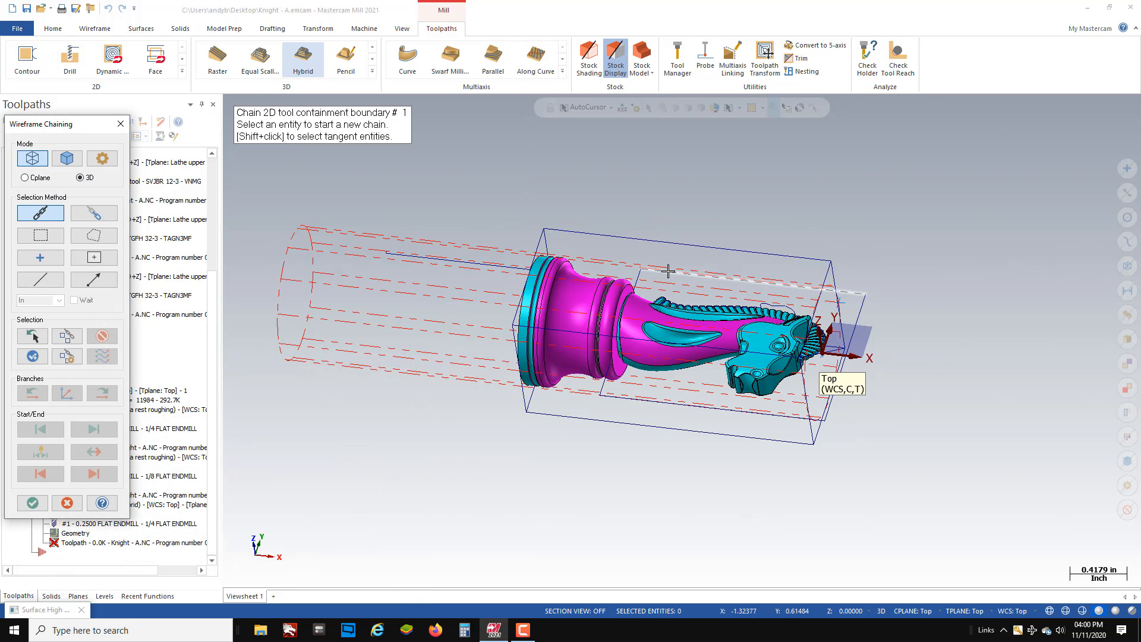
left_click(668, 271)
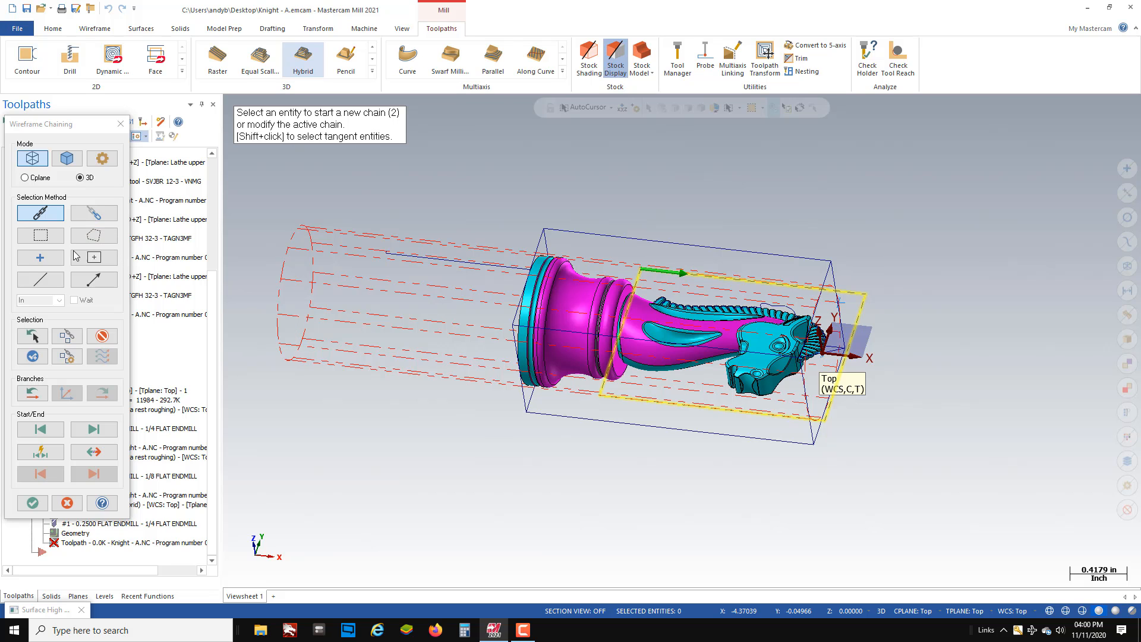
left_click(33, 503)
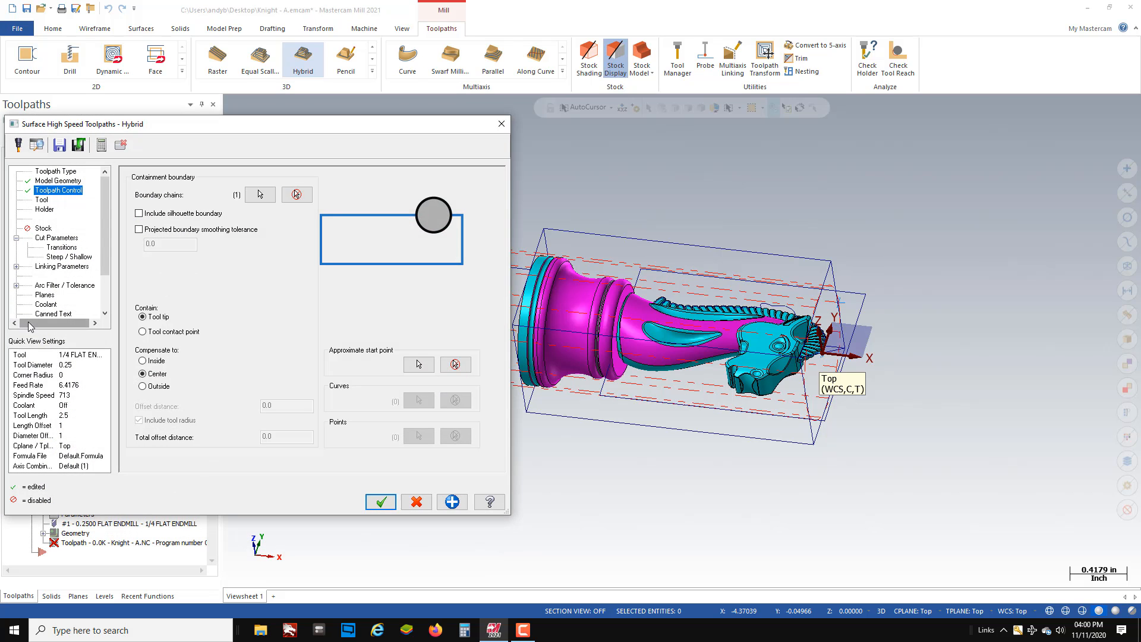
Step: Filter the Mill_Inch tool library for the Hybrid toolpath to show only ball endmills
left_click(42, 199)
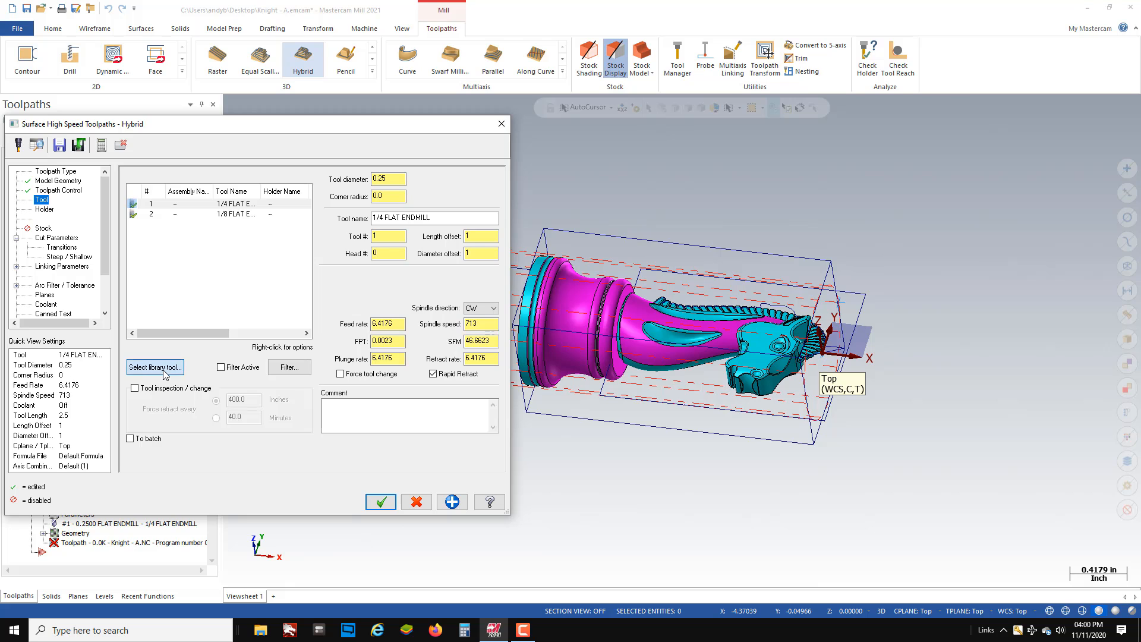
left_click(164, 372)
left_click(359, 213)
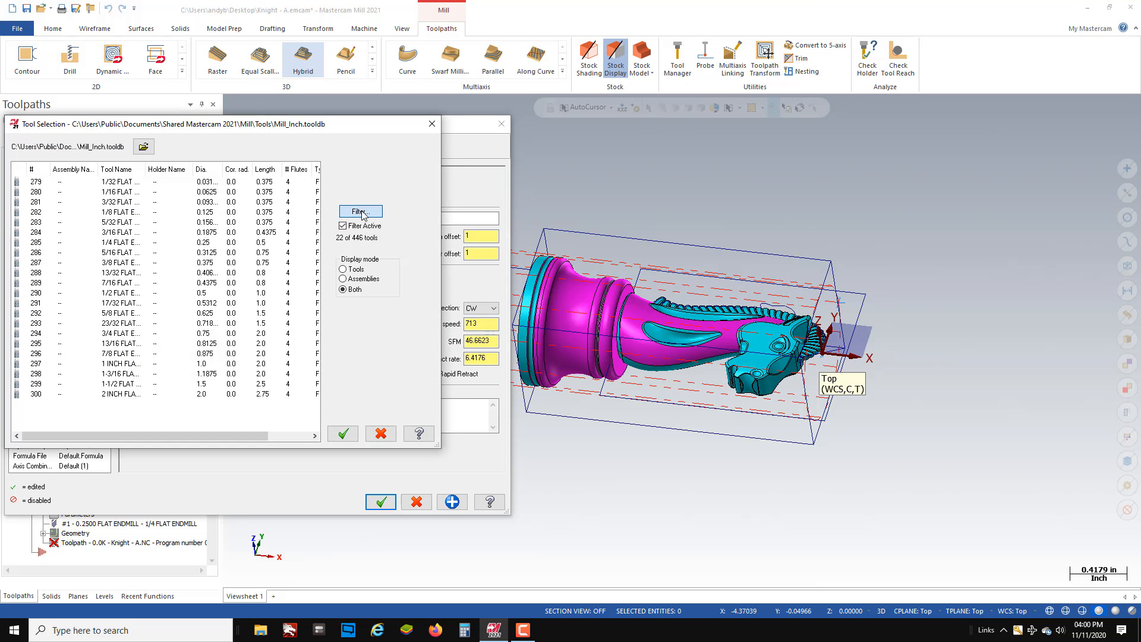
left_click(140, 330)
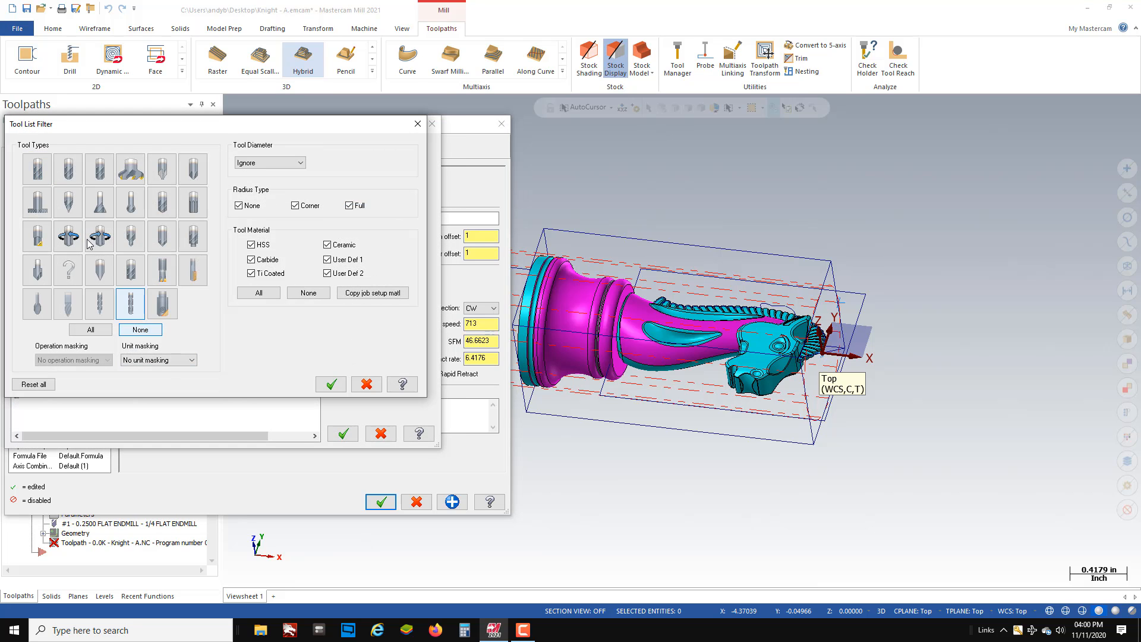
left_click(71, 168)
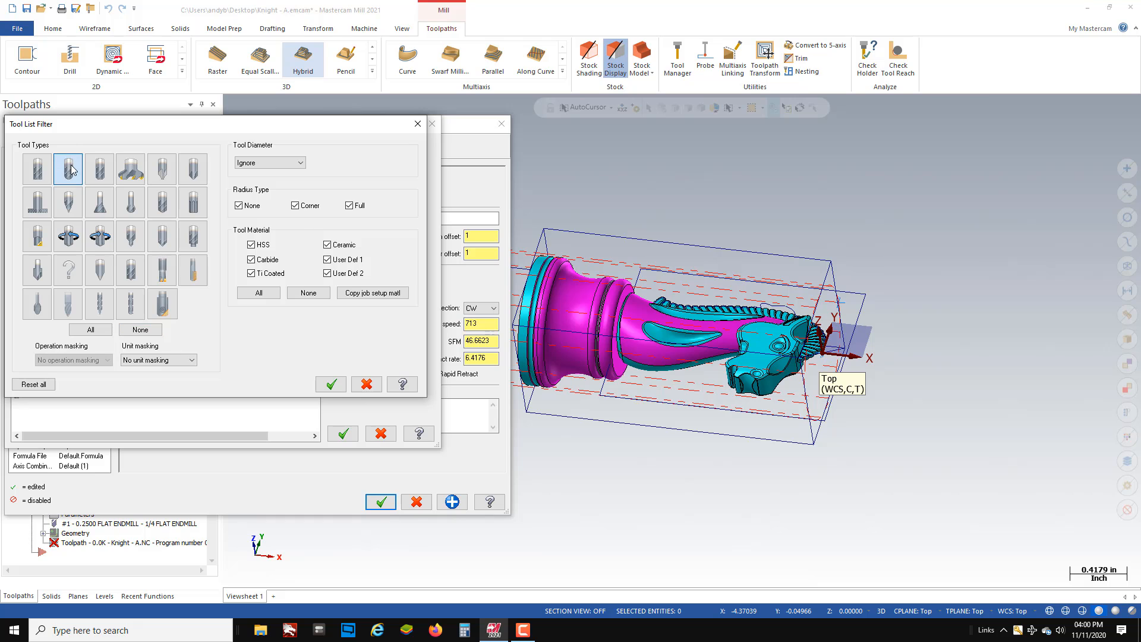
left_click(331, 384)
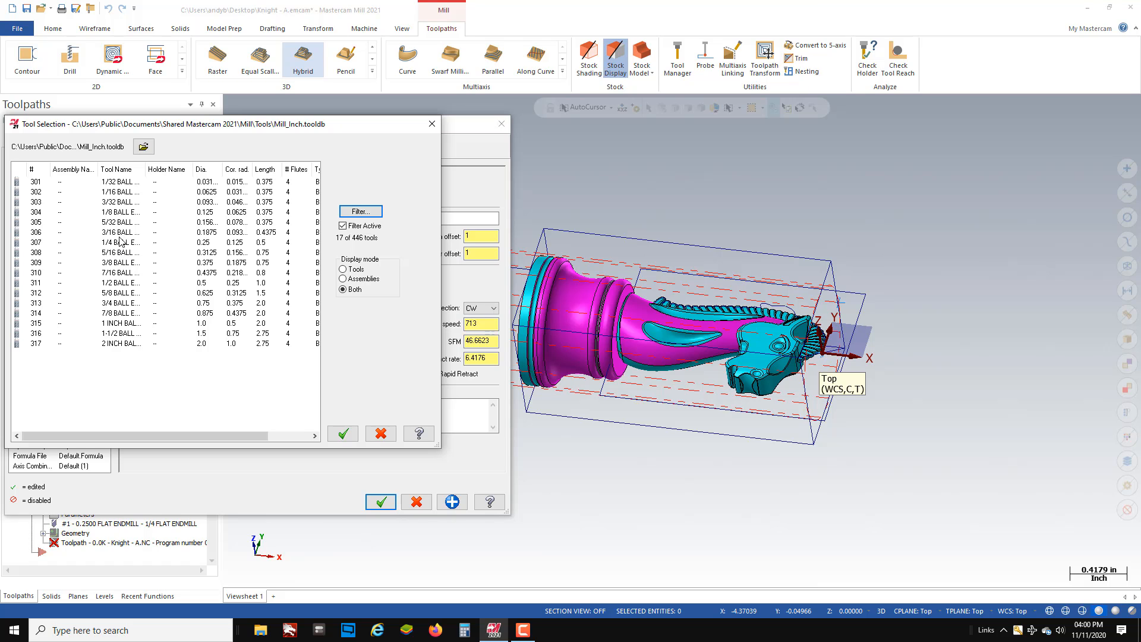
Step: Choose the 3/16 ball endmill from the library for the Hybrid toolpath and set its tool number to 3
left_click(120, 232)
left_click(344, 433)
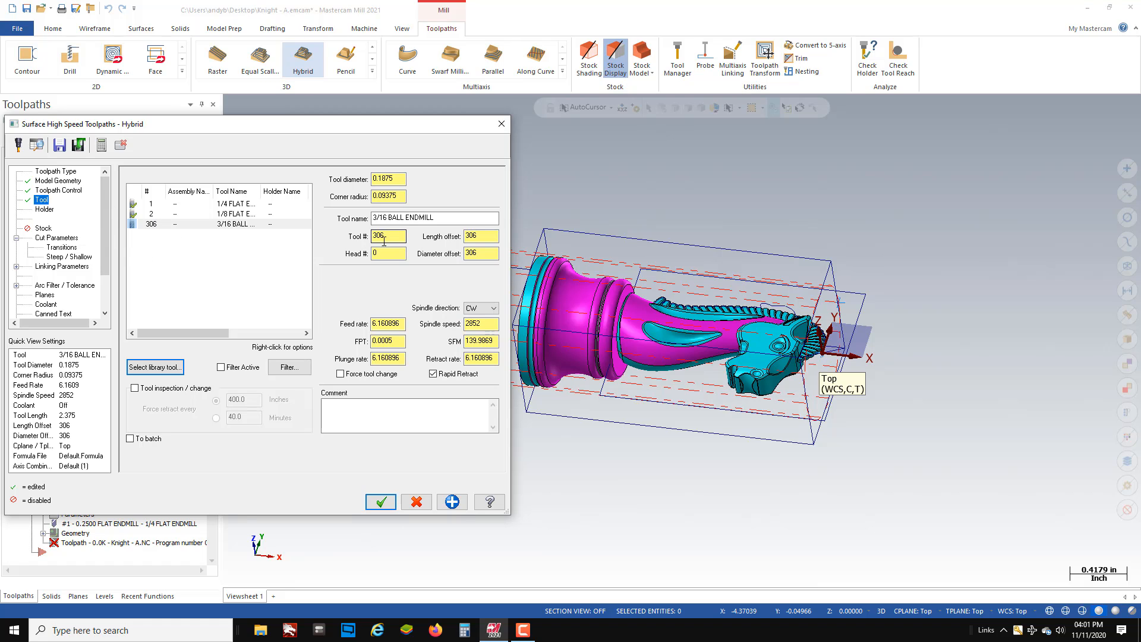
left_click_drag(387, 238, 295, 239)
type("3")
key("Tab")
key("Tab")
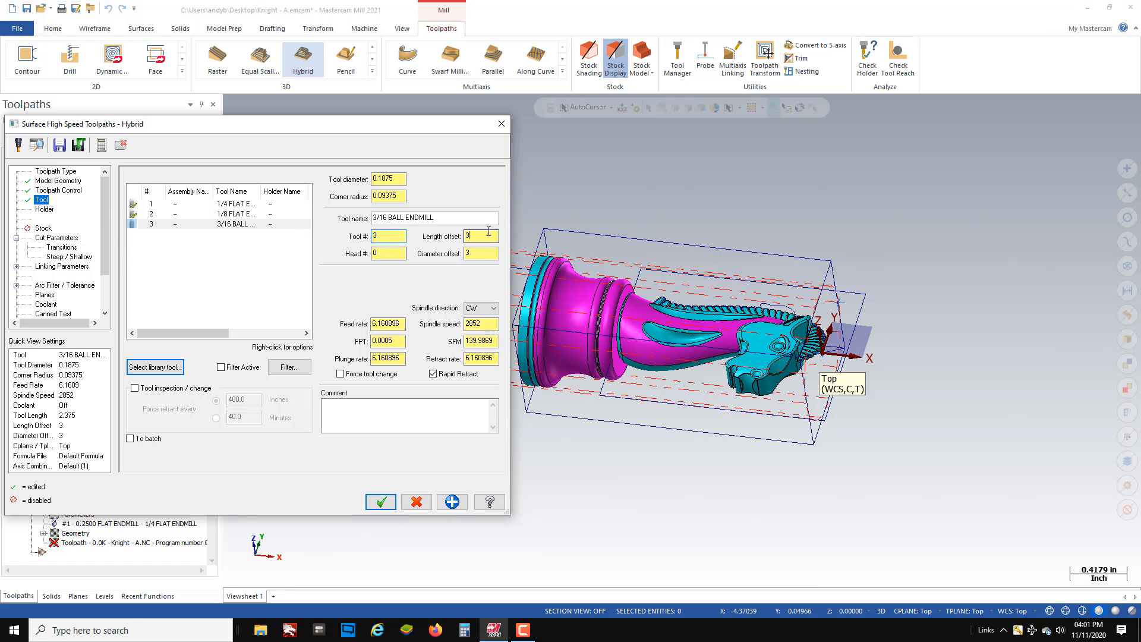
Step: Set the 3/16 ball endmill's spindle speed to 5500 and its feed, plunge and retract rates to 35
double_click(490, 322)
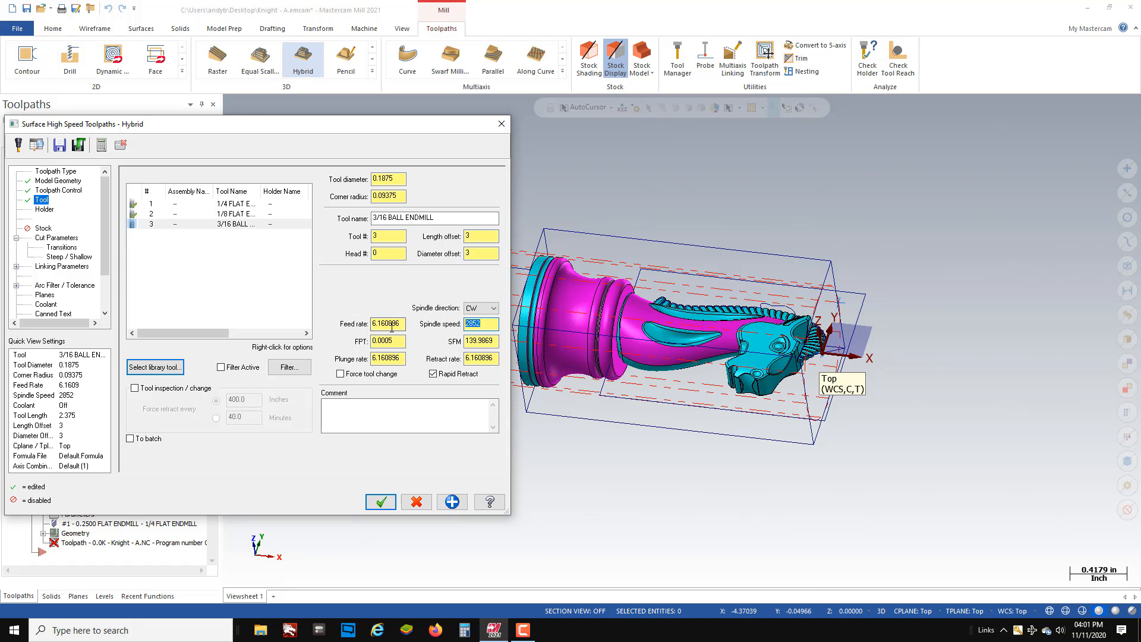
type("5500")
left_click(392, 327)
double_click(381, 325)
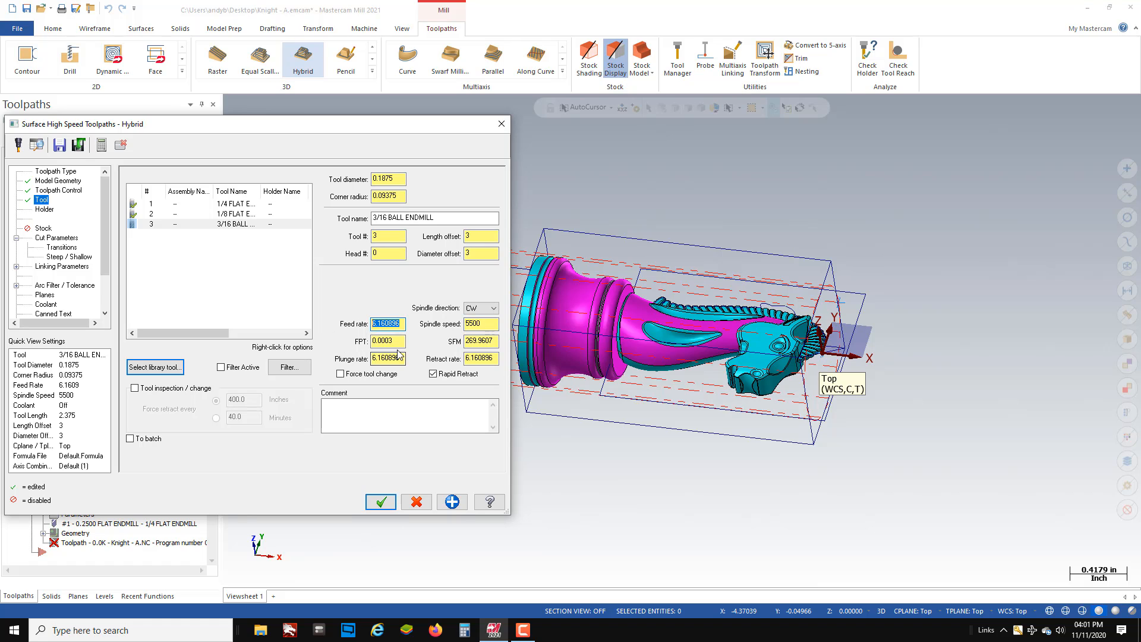
type("35")
key("Tab")
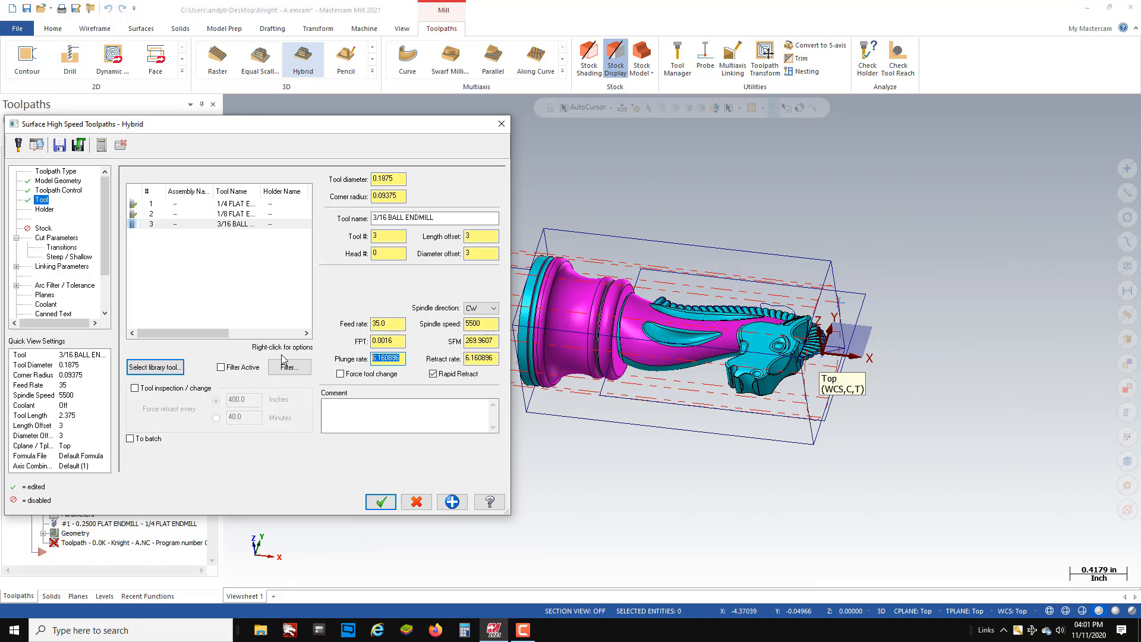
type("35")
key("Tab")
type("35")
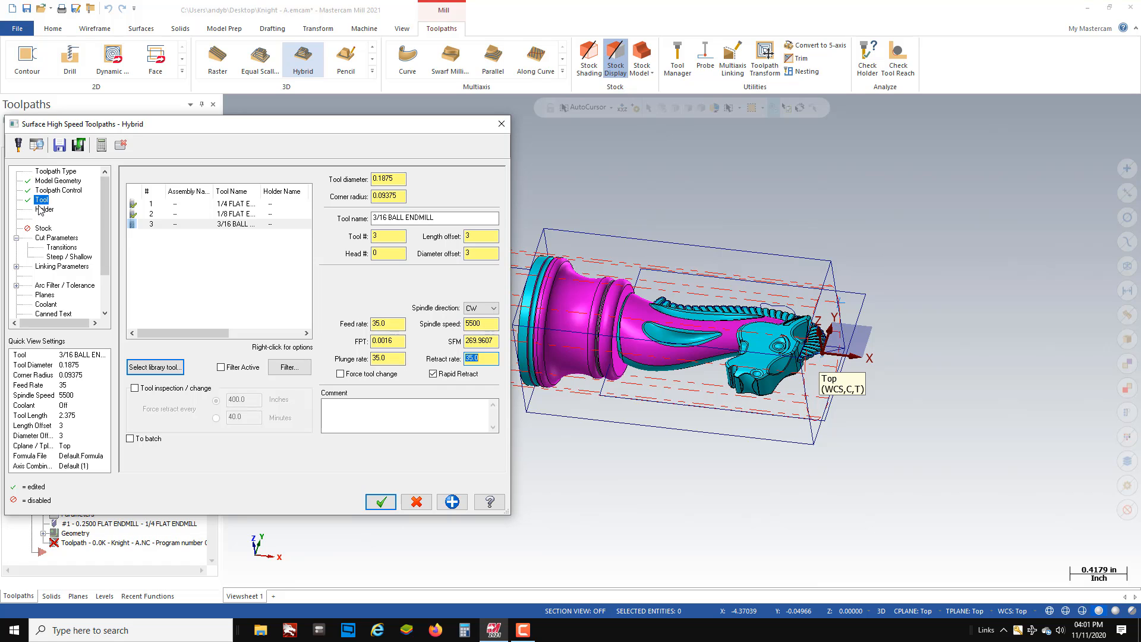
Step: Set the Hybrid toolpath's Z stepdown and 3D stepover to 0.004
left_click(57, 237)
left_click(279, 281)
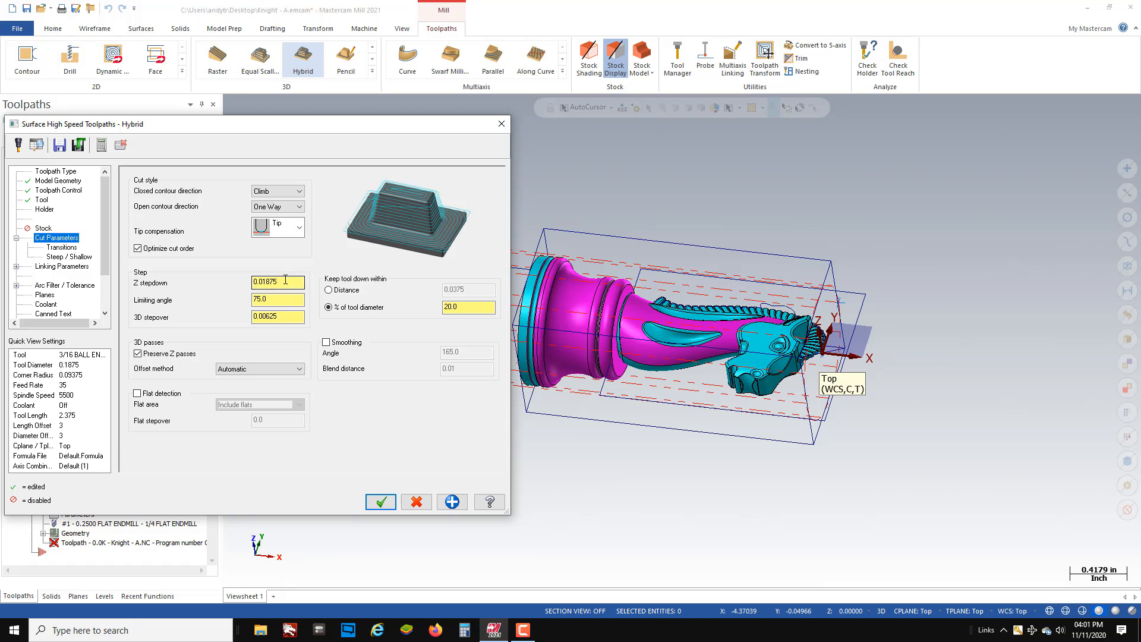
type(".00")
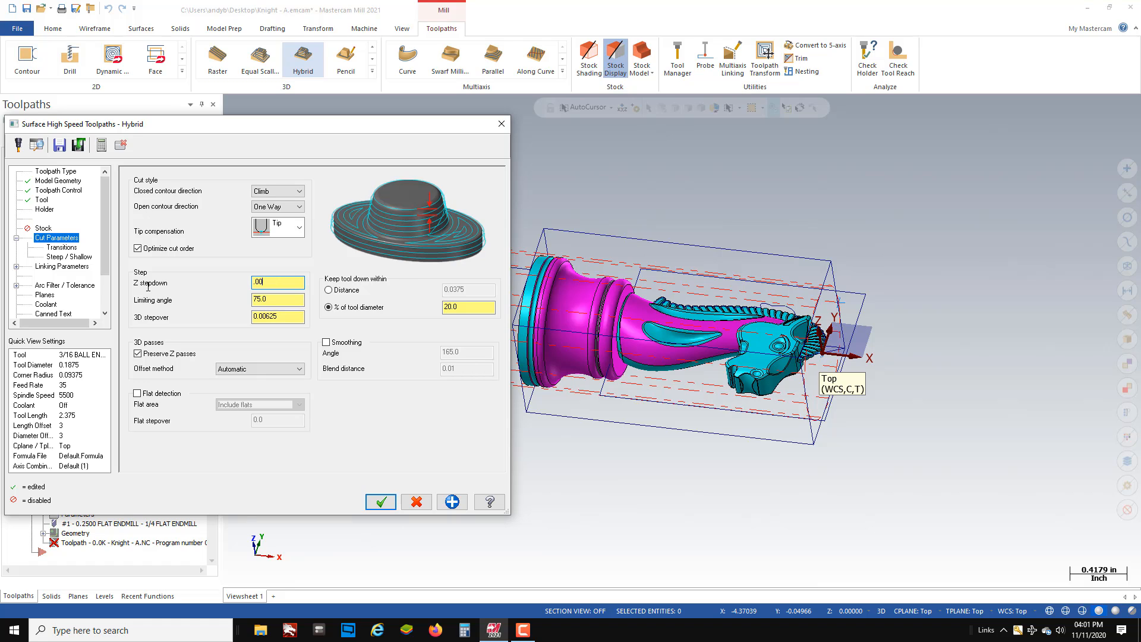
type("4")
key("Return")
key("Tab")
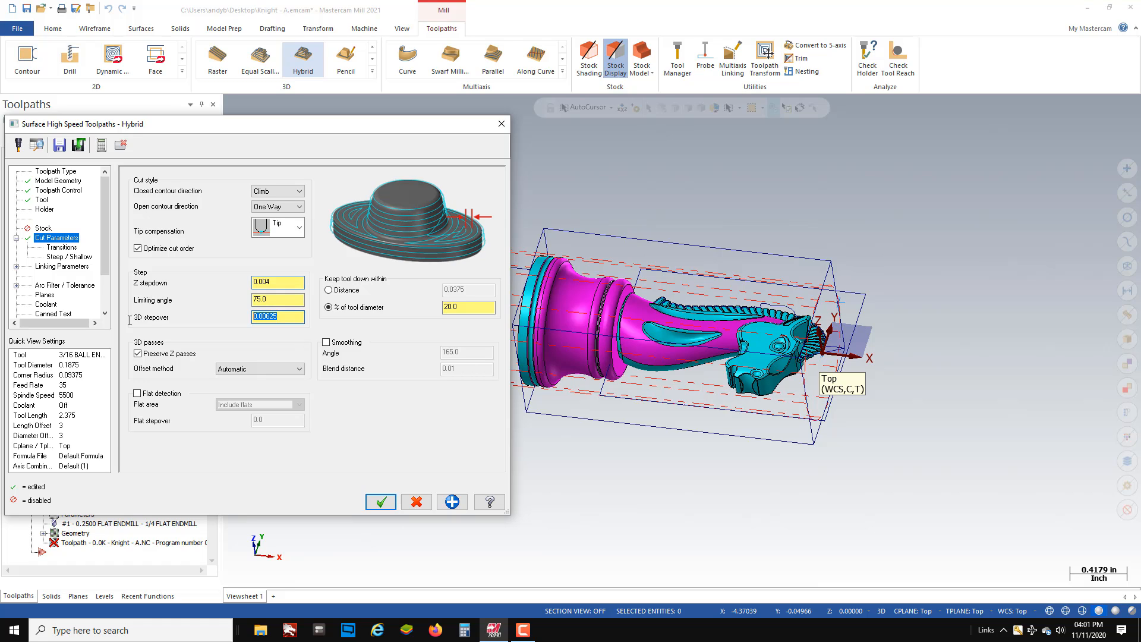
type(".004")
key("Return")
Step: Keep the closed contour direction at Climb and set the open contour direction to Zigzag for the Hybrid cut
left_click(300, 191)
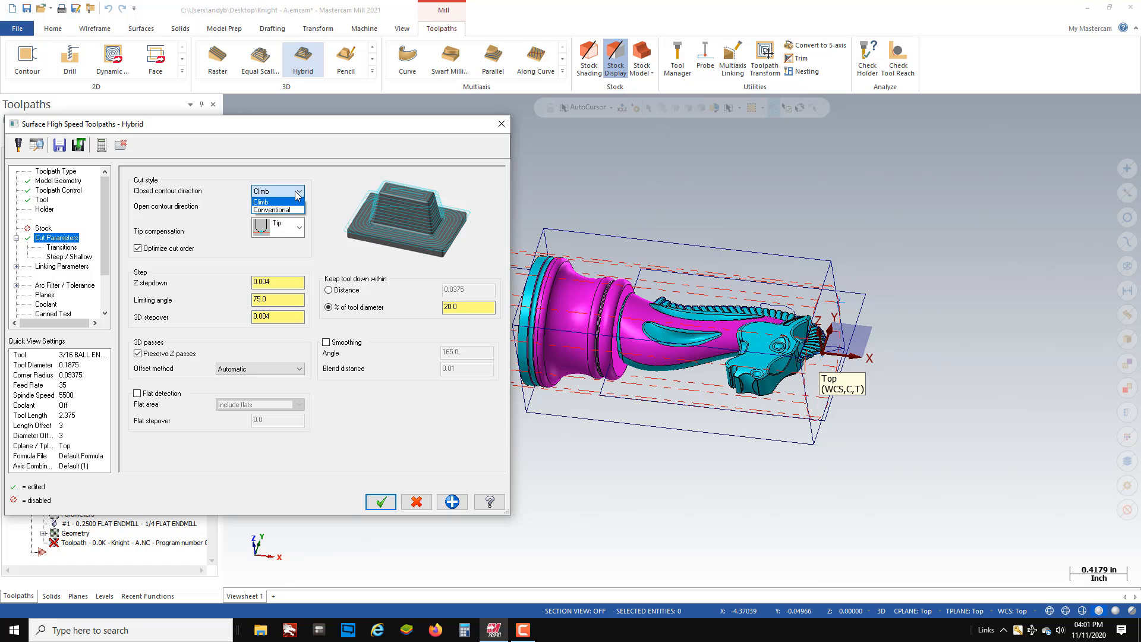
left_click(296, 202)
left_click(298, 207)
left_click(274, 225)
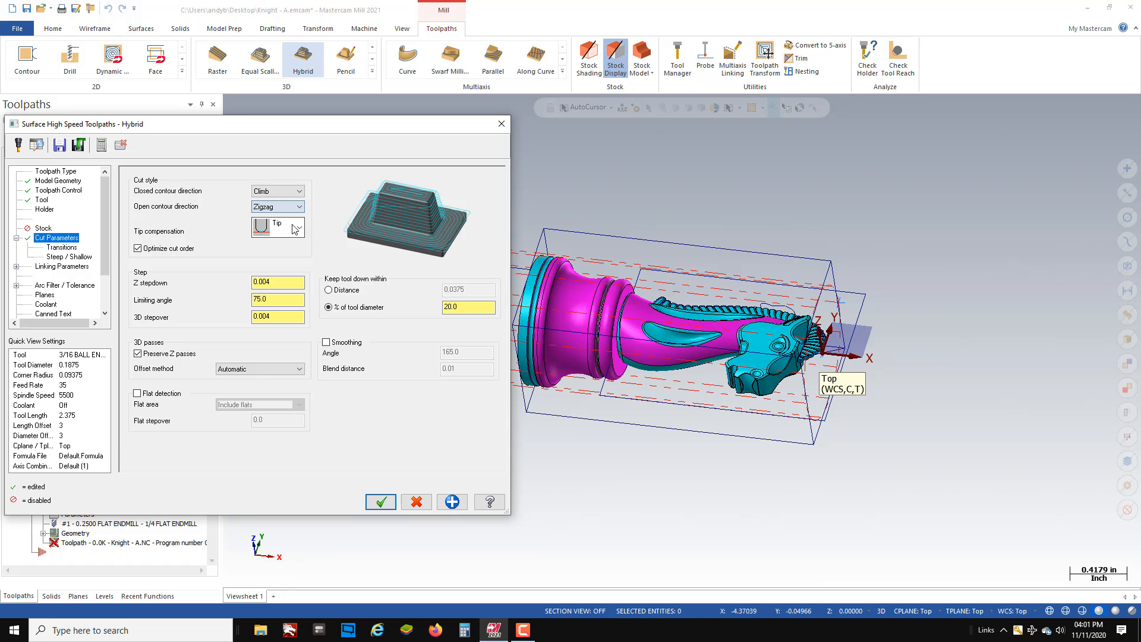
Step: Detect the Hybrid toolpath's steep/shallow Z depth limits and set the maximum depth to -0.095
left_click(59, 248)
left_click(66, 257)
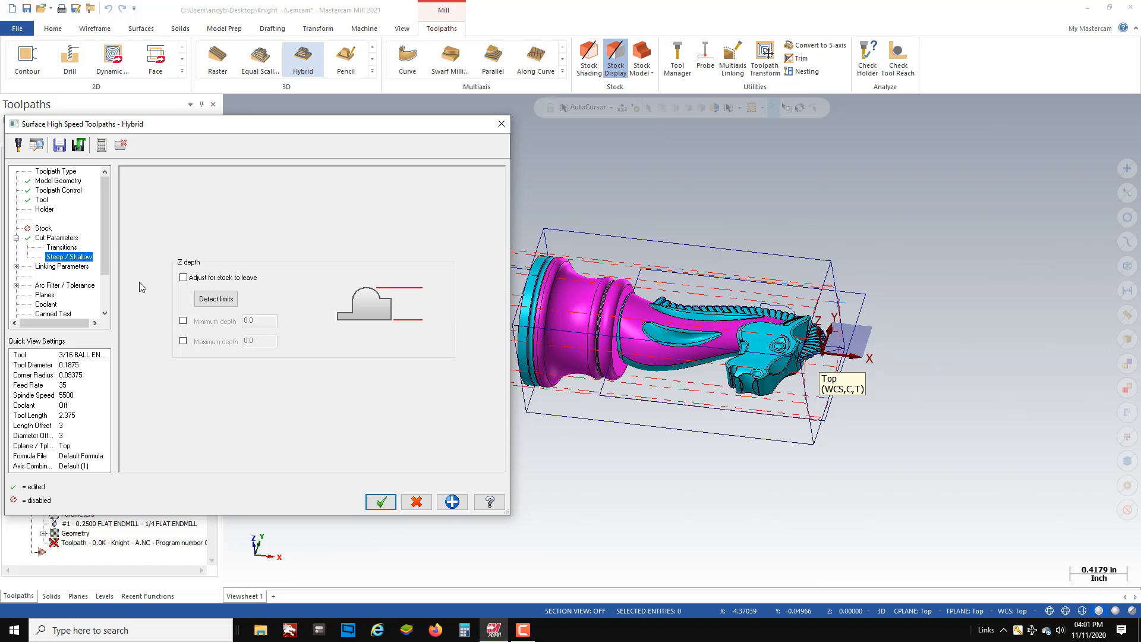
left_click(216, 298)
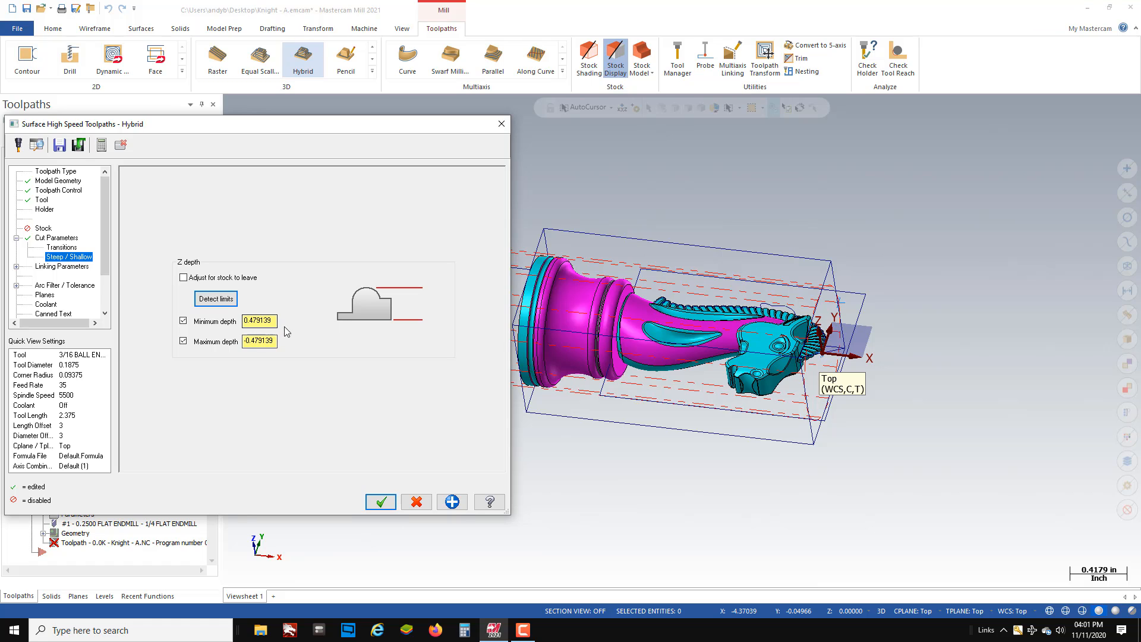
left_click_drag(276, 343, 182, 341)
type("-.095")
key("Return")
Step: Set the Hybrid toolpath's linear entry/exit and horizontal arc entry and exit to 0.01, and replace its vertical arc lead values
left_click(55, 268)
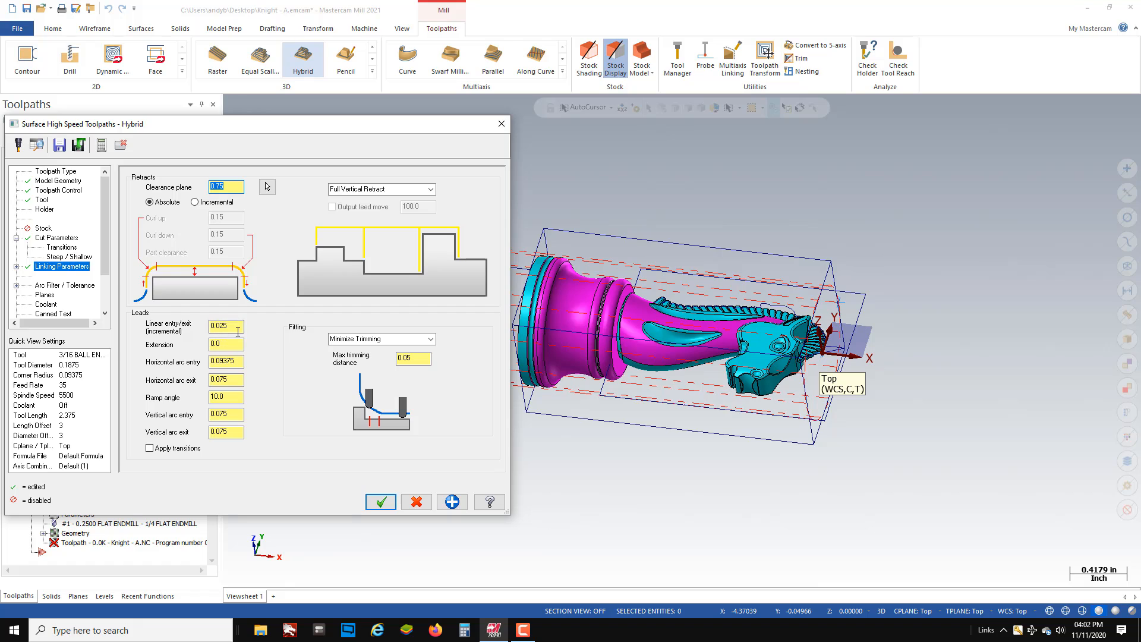
left_click_drag(238, 326, 177, 322)
type("0.01")
left_click_drag(233, 361, 148, 357)
type("0.01")
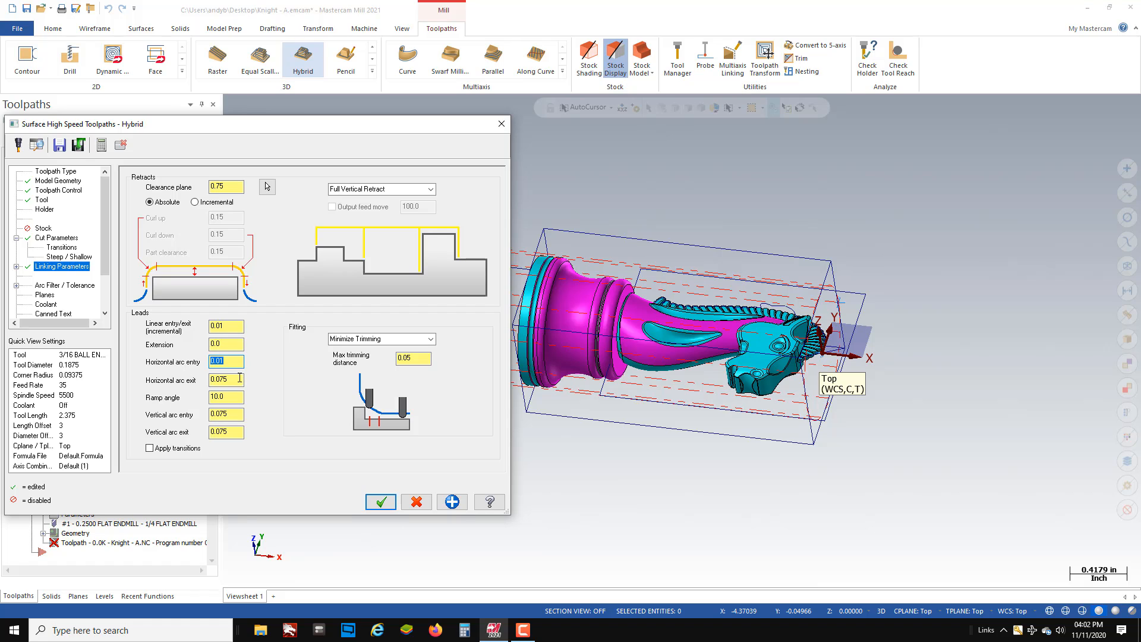
left_click_drag(240, 378, 137, 387)
type(".01")
key("Return")
left_click_drag(236, 413, 169, 434)
key("BackSpace")
key("Return")
type(".")
Step: Turn on flood coolant for the Hybrid toolpath and accept its parameters to generate it
left_click(47, 304)
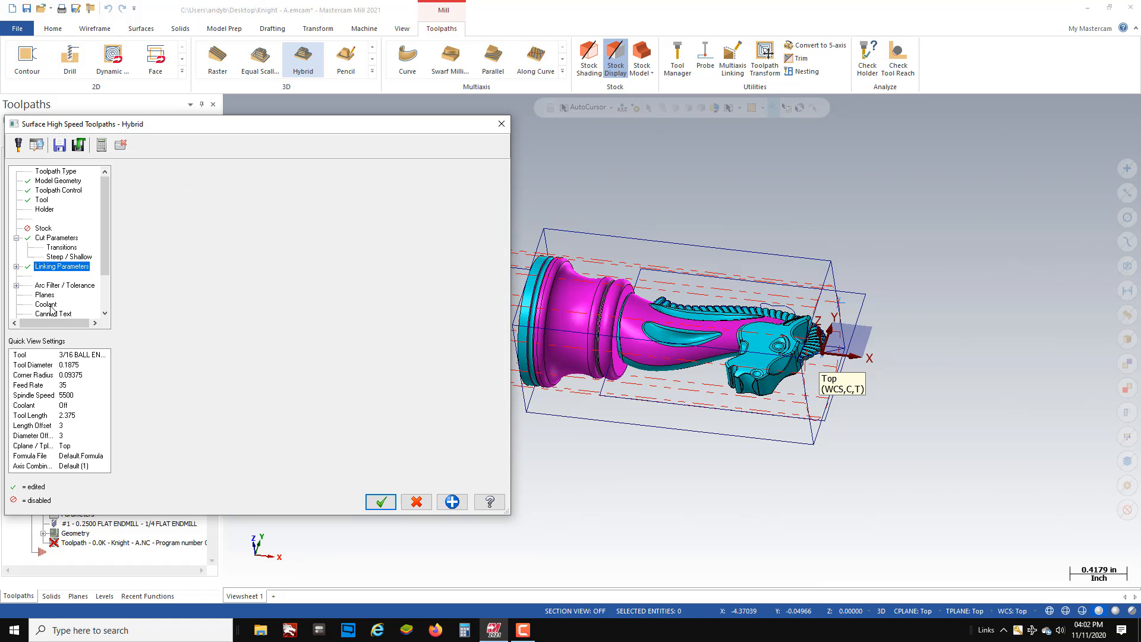
left_click(324, 239)
left_click(321, 256)
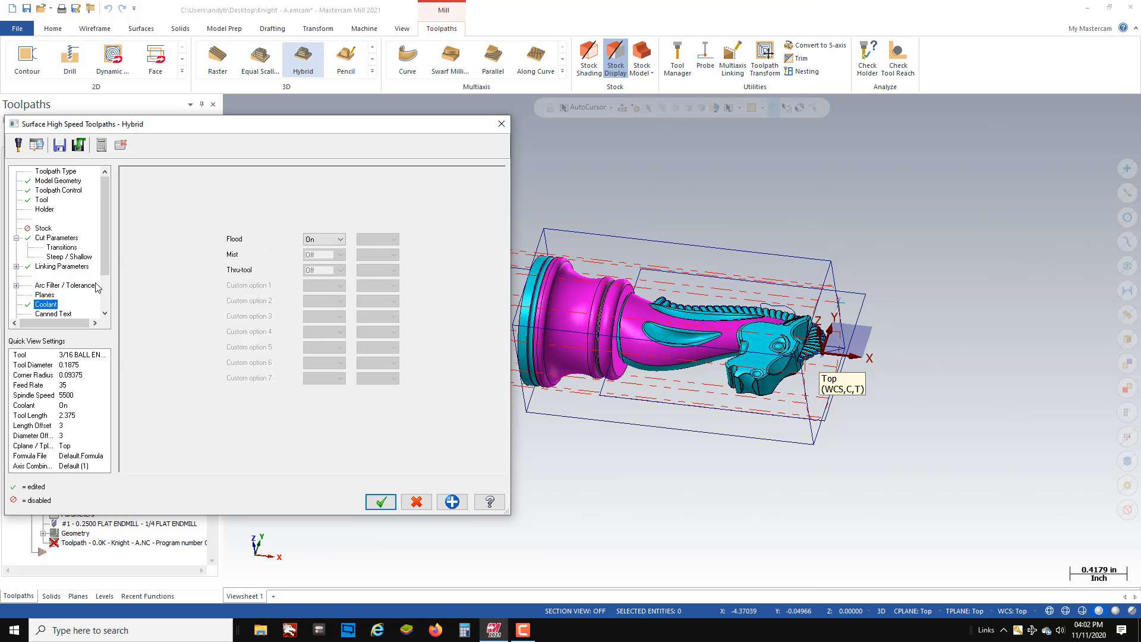
scroll(85, 286, "down", 2)
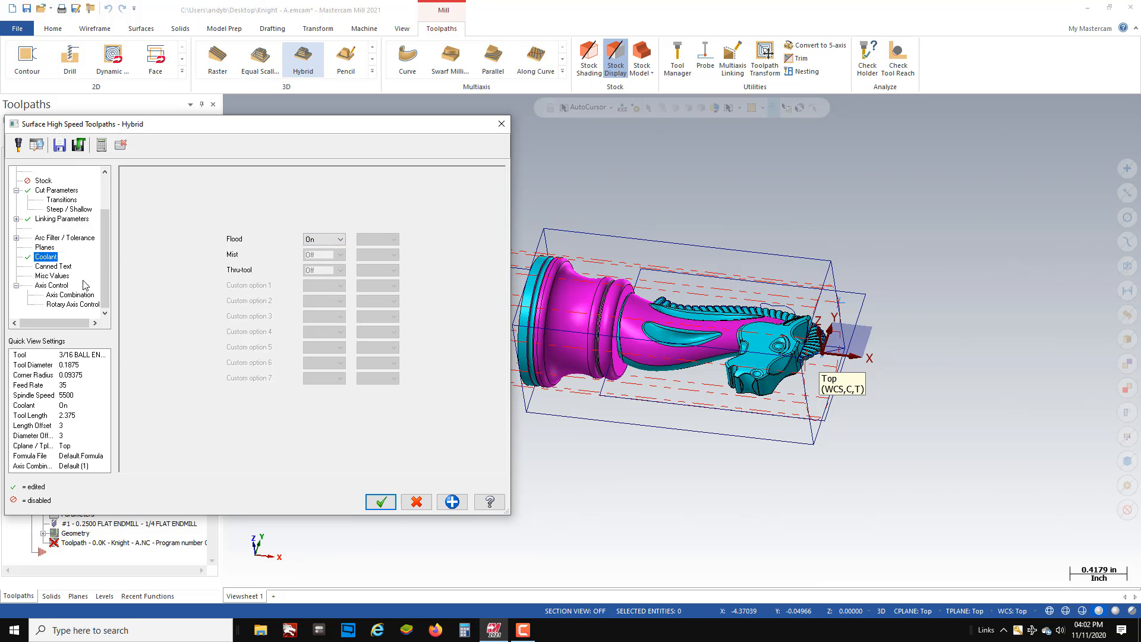
left_click(381, 501)
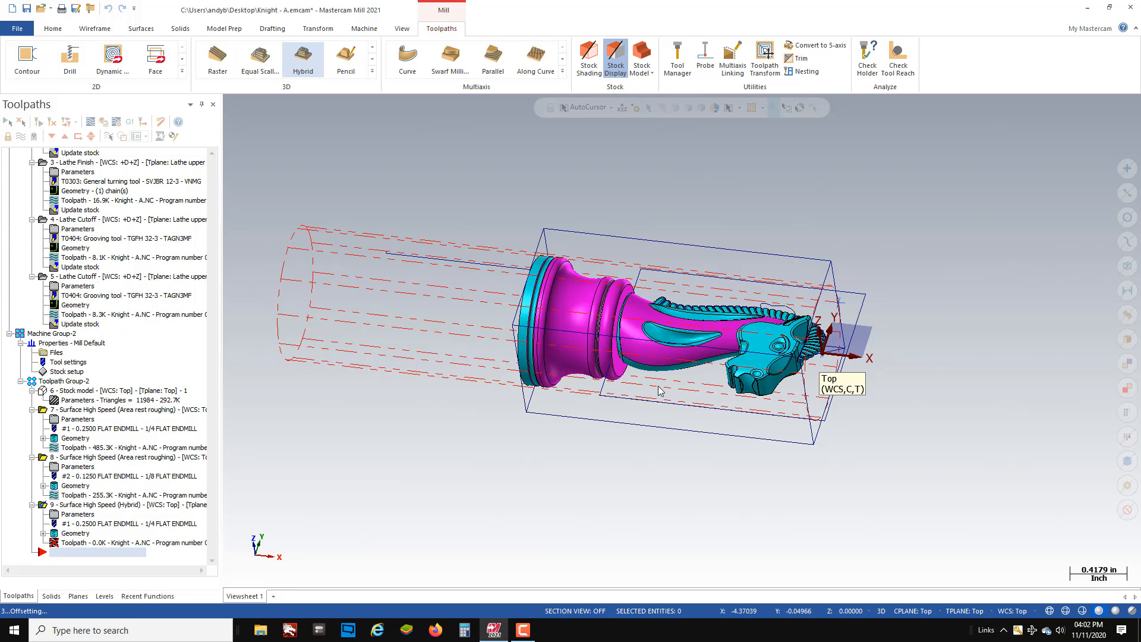
Step: Examine the generated Hybrid toolpath's cutting passes and retract moves around the knight from several angles
scroll(661, 391, "up", 5)
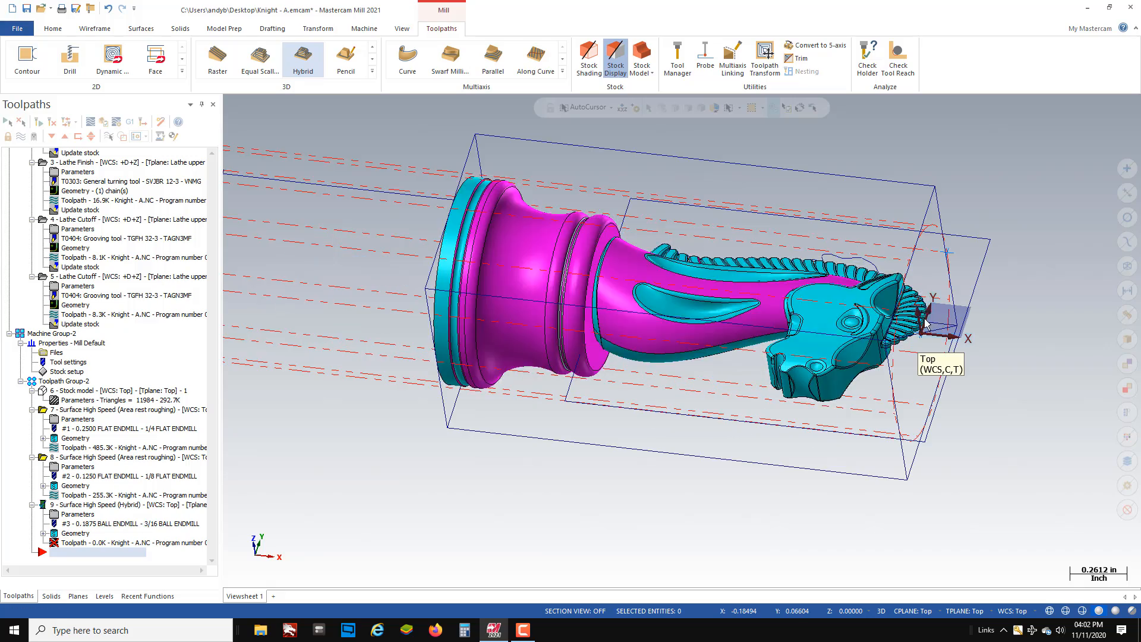
scroll(780, 384, "down", 3)
scroll(877, 348, "up", 5)
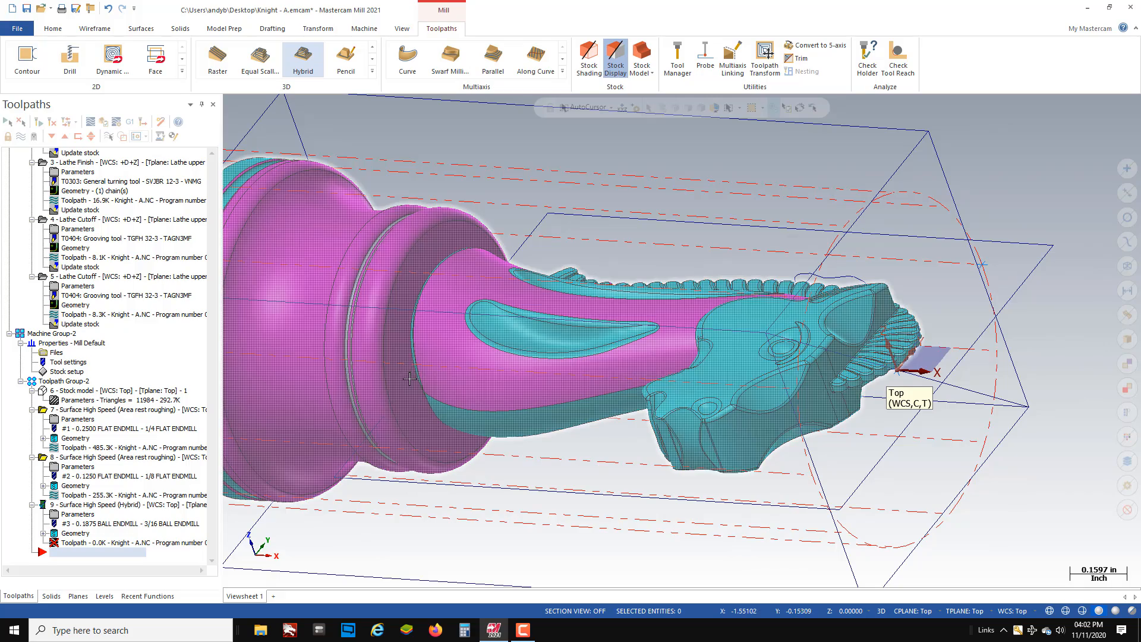
middle_click_drag(652, 374, 674, 381)
scroll(674, 380, "down", 6)
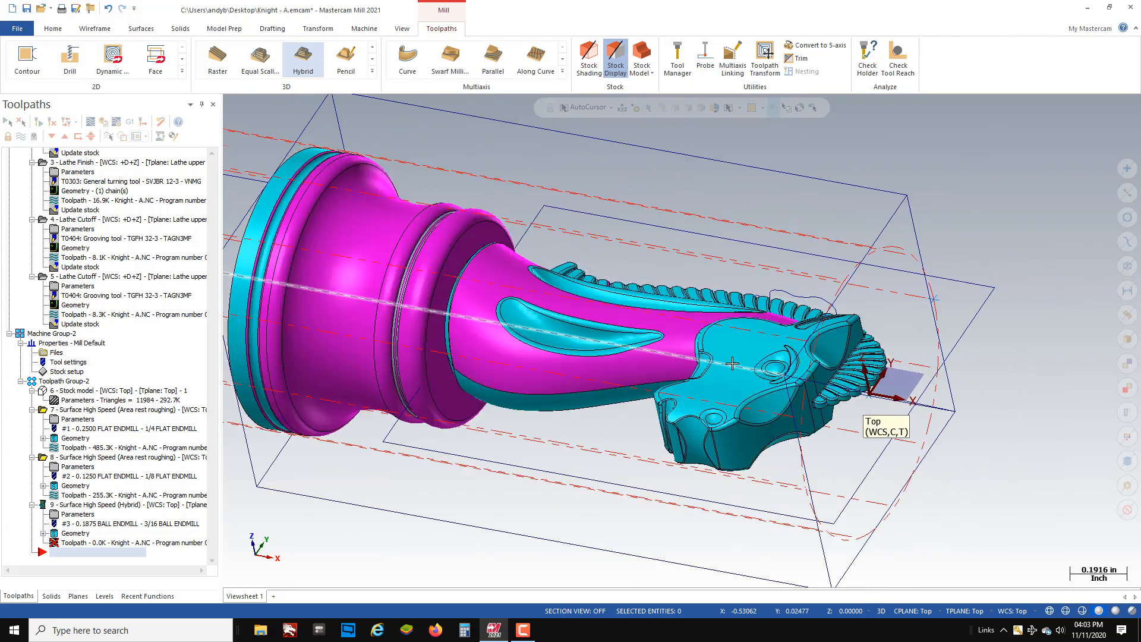
scroll(727, 380, "up", 3)
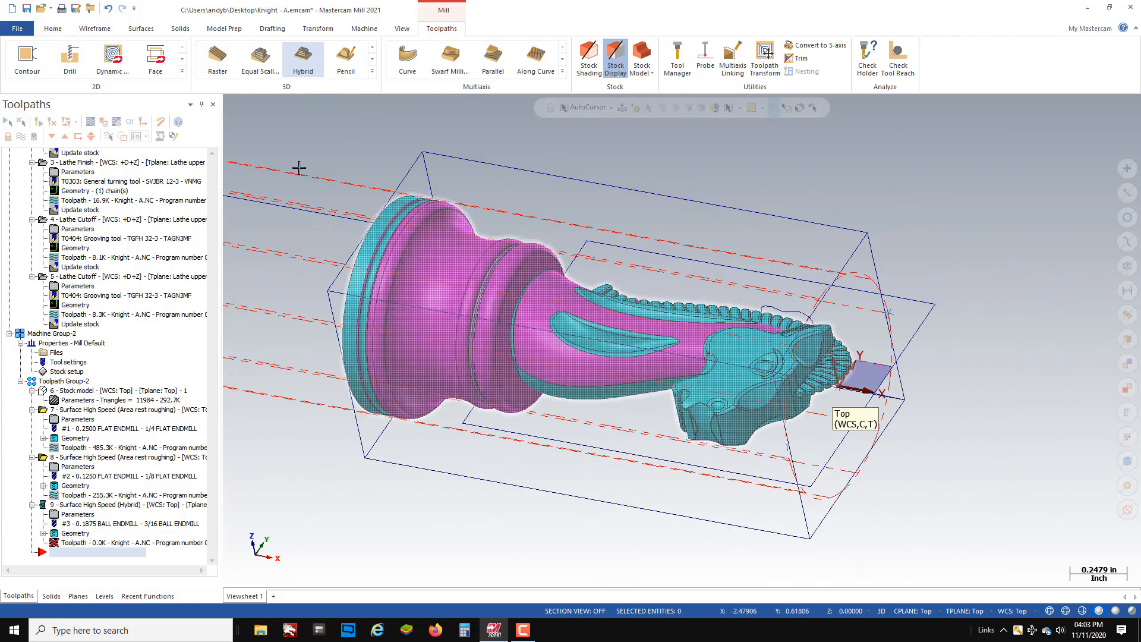
left_click(401, 28)
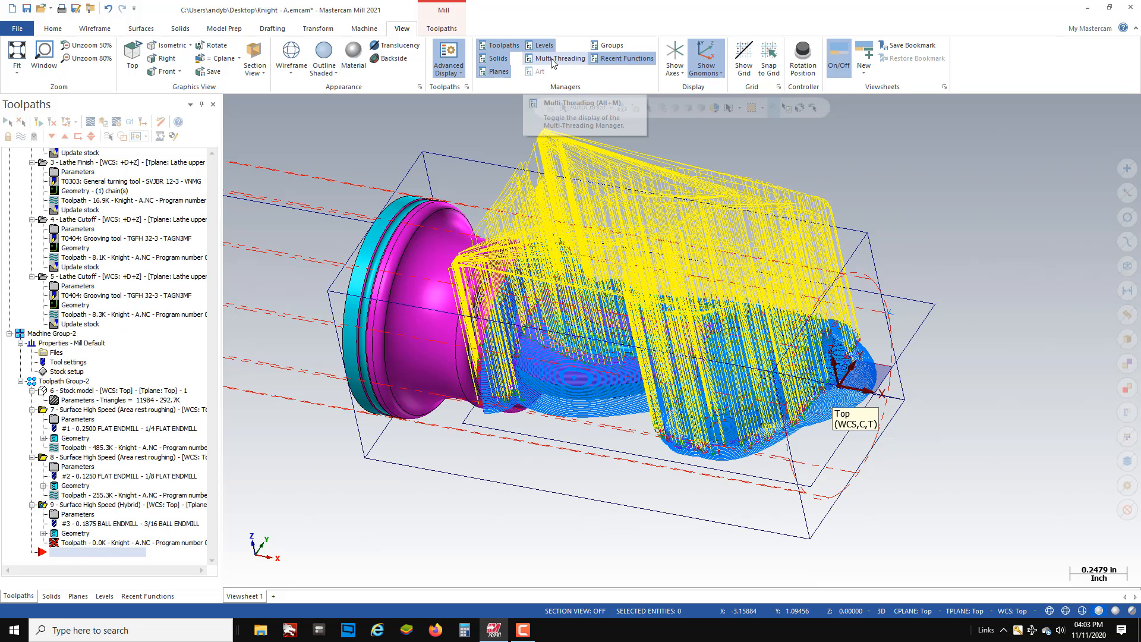
scroll(673, 393, "down", 2)
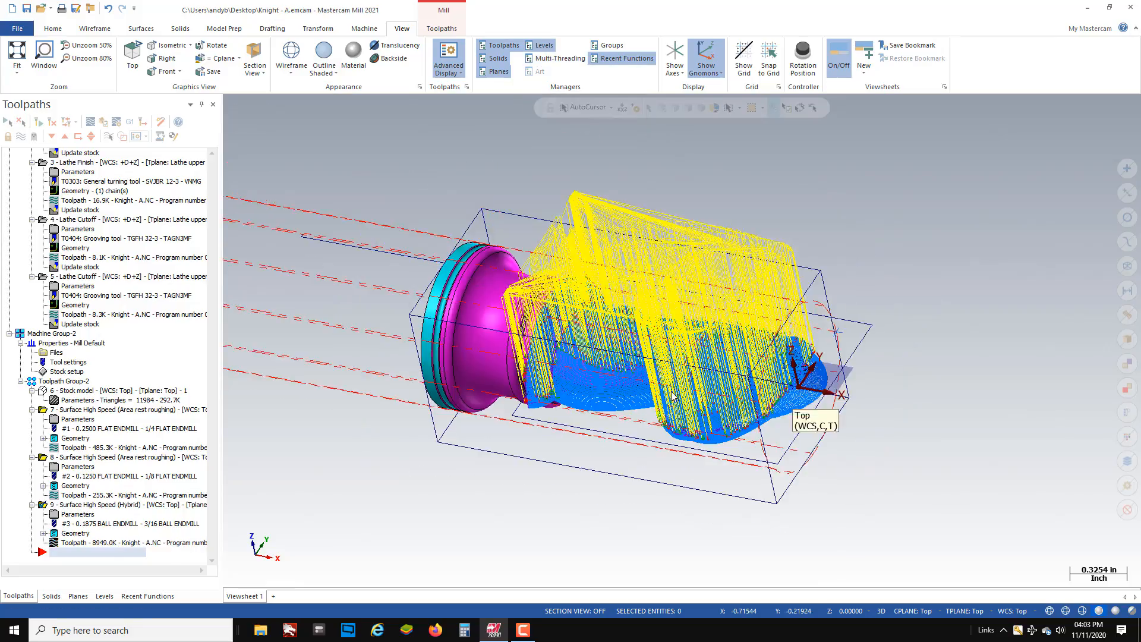
middle_click_drag(673, 395, 485, 381)
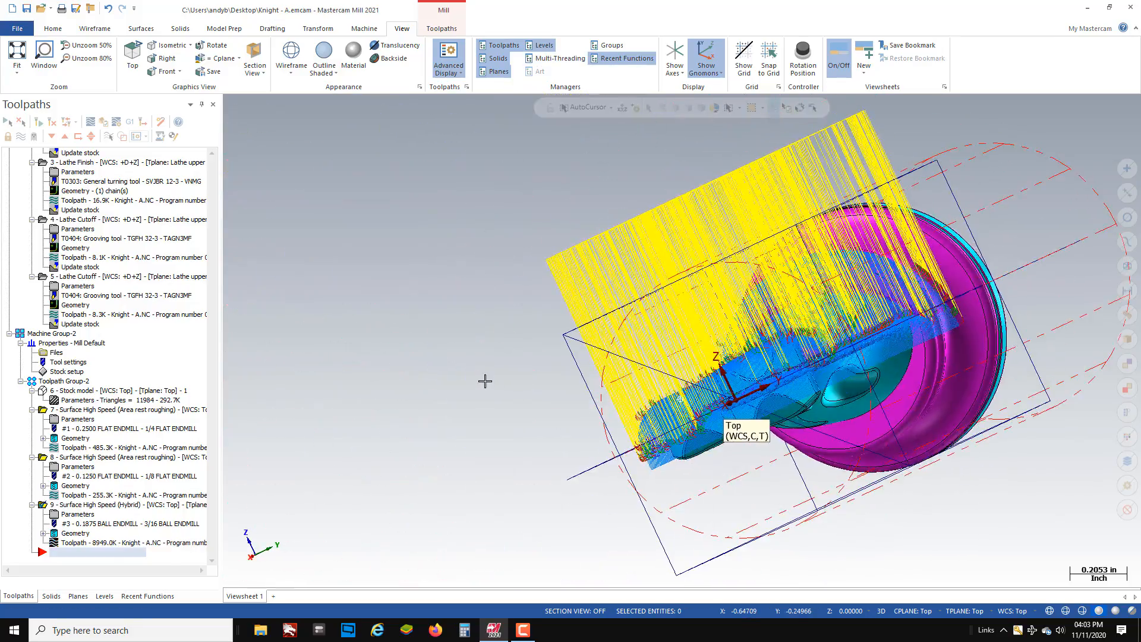
middle_click_drag(857, 342, 1056, 350)
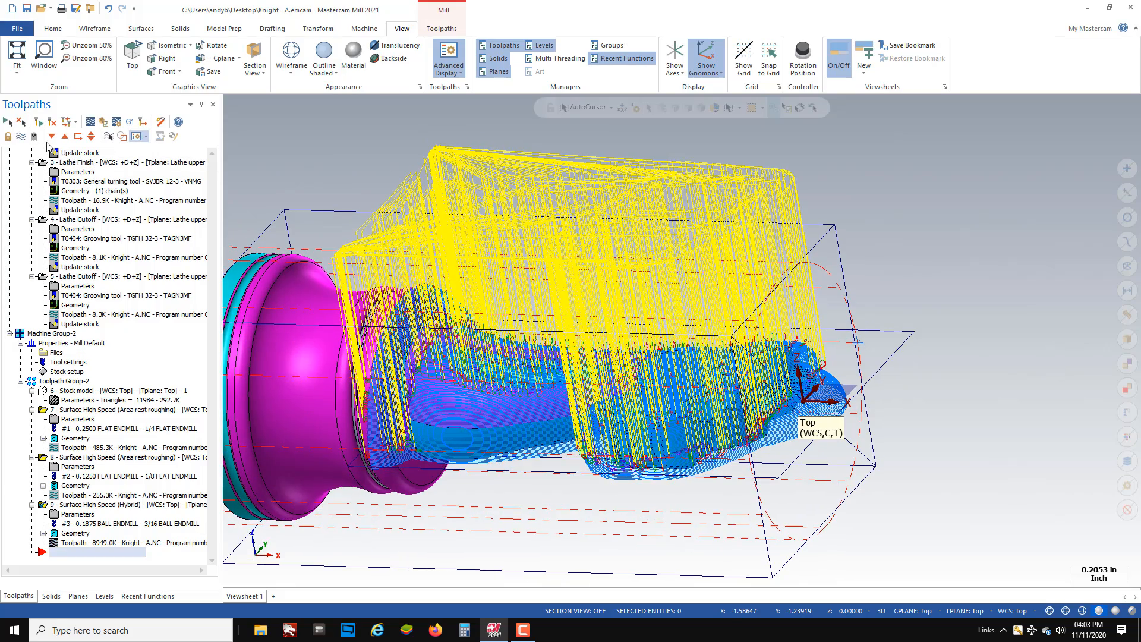
Step: Hide the Hybrid toolpath's display so only the knight model shows
left_click(21, 137)
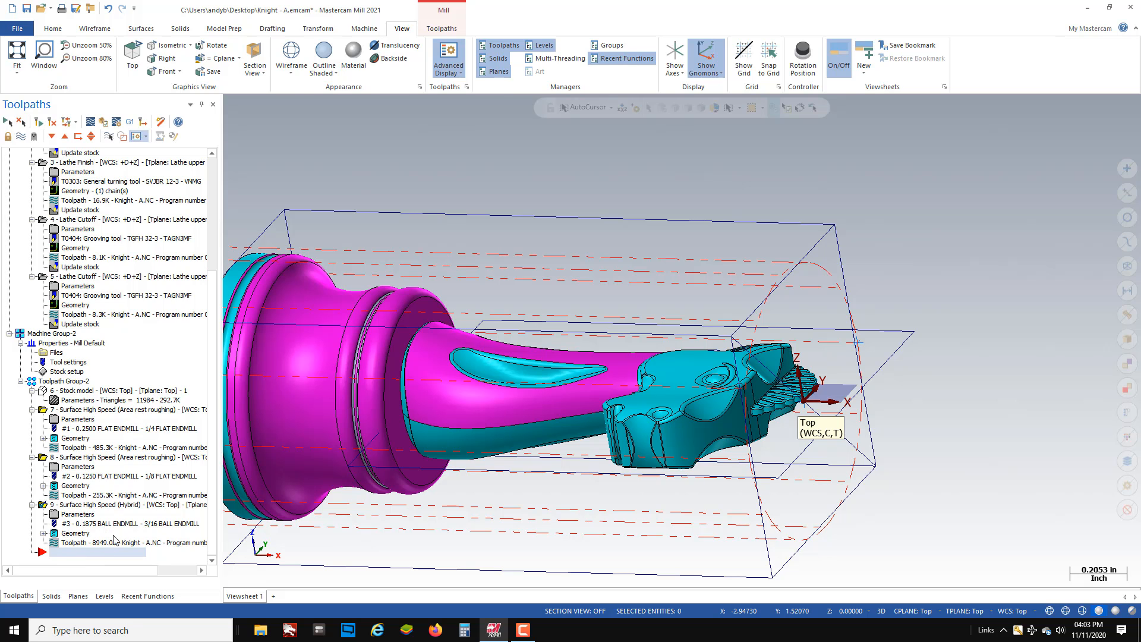
scroll(582, 375, "down", 3)
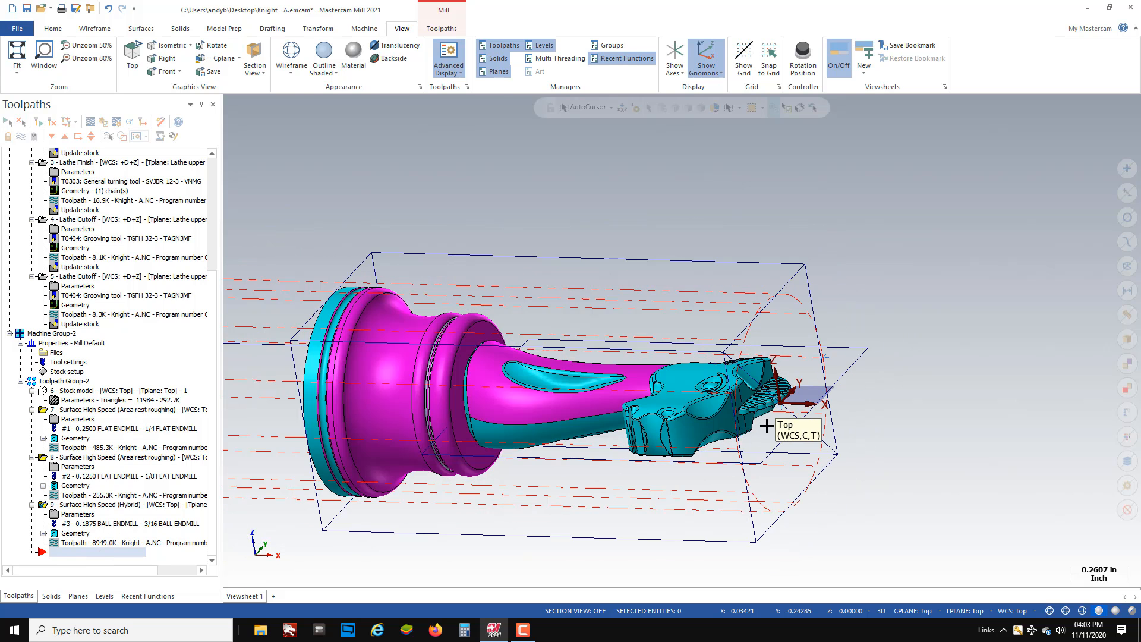
middle_click_drag(570, 365, 463, 386)
scroll(463, 386, "up", 6)
middle_click_drag(823, 461, 1039, 418)
scroll(1004, 419, "down", 4)
scroll(919, 419, "down", 2)
middle_click_drag(918, 419, 856, 502)
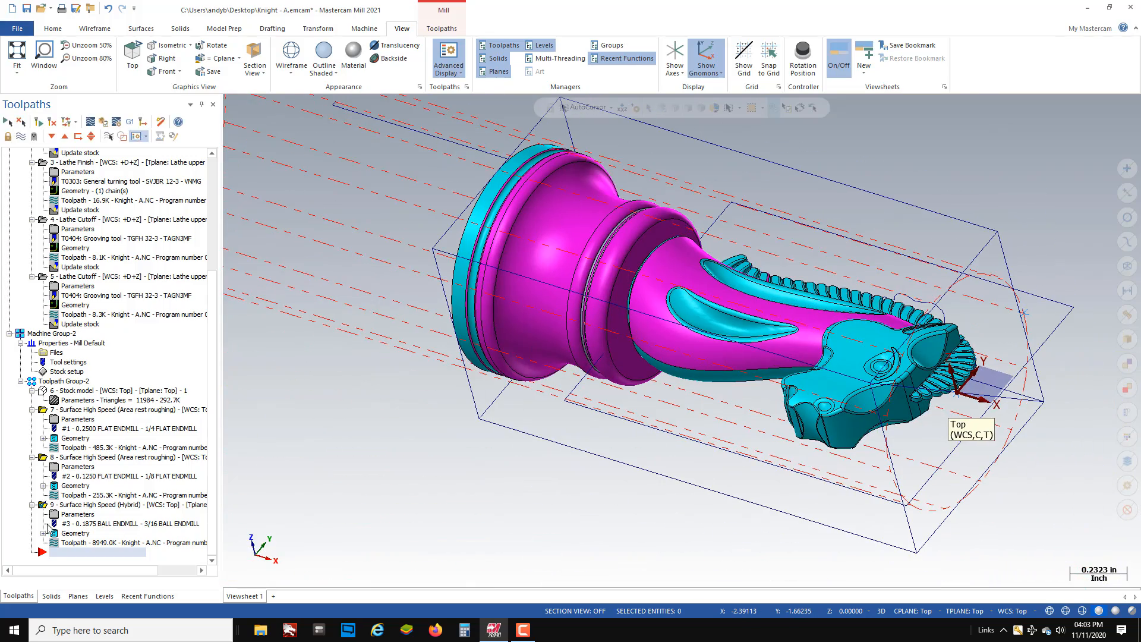
Step: Start a 3D Pencil toolpath and select all surfaces of the knight as its machining geometry
left_click(435, 31)
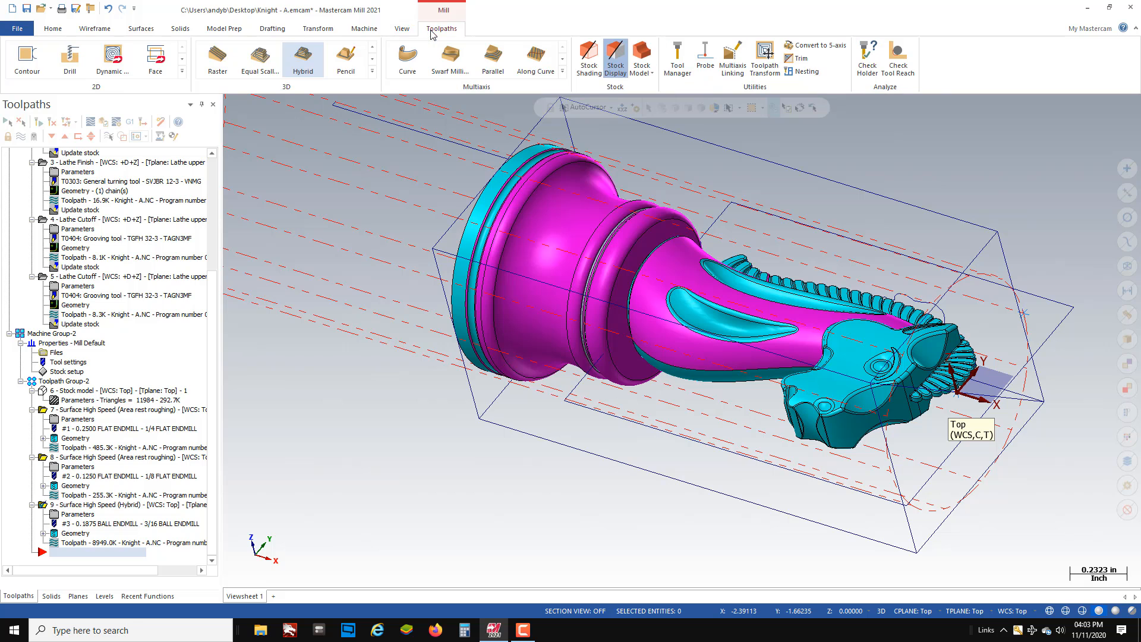
left_click(347, 57)
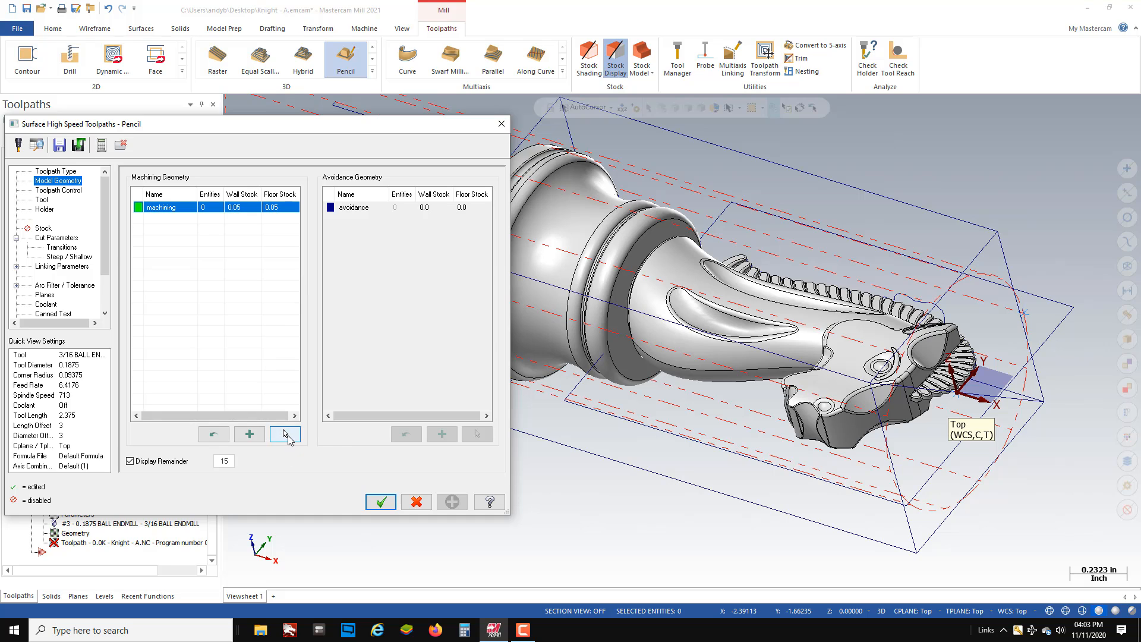
left_click(286, 437)
scroll(742, 357, "down", 3)
left_click_drag(531, 191, 961, 487)
left_click(615, 122)
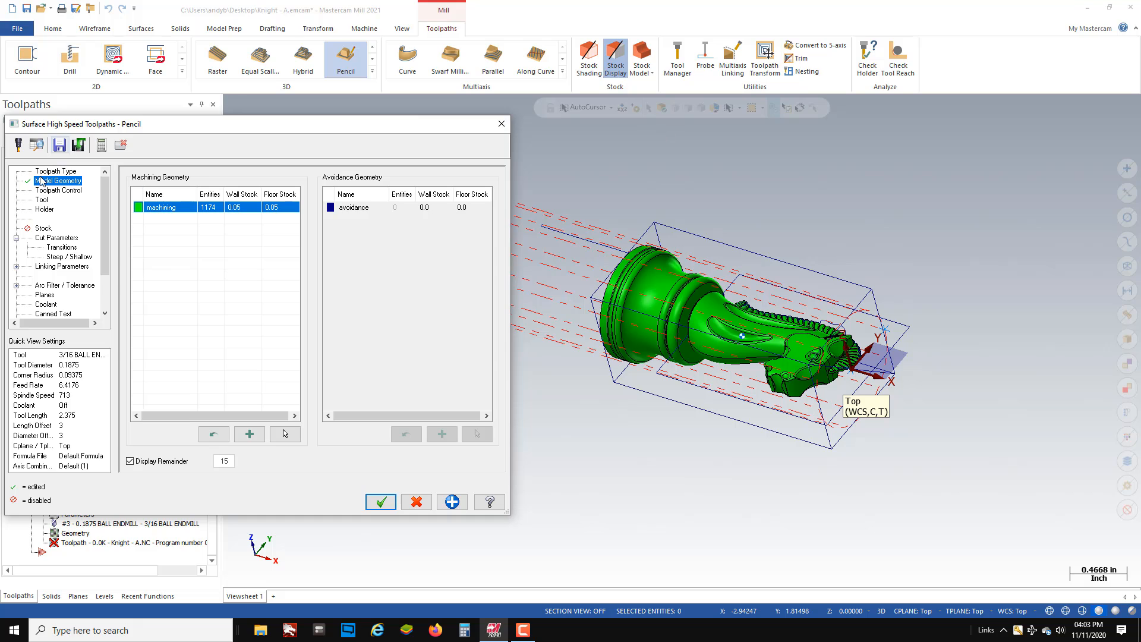
Step: Set the wall stock and floor stock of the Pencil toolpath's machining geometry to 0
left_click(251, 209)
type("0")
left_click(282, 208)
type("0")
key("Return")
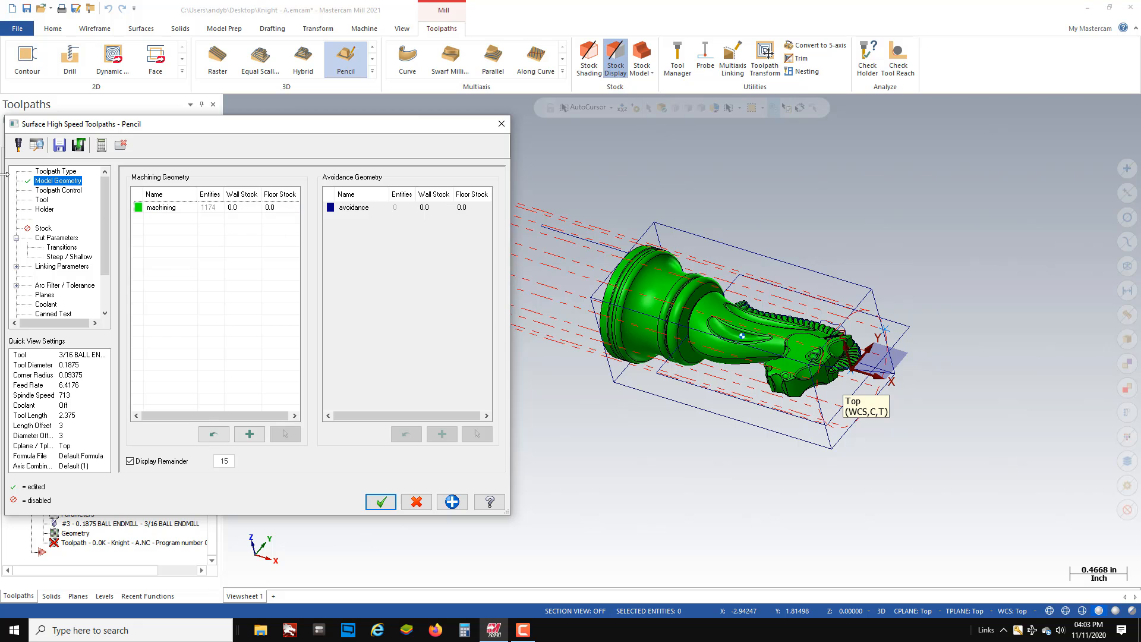
Step: Assign the rectangular wireframe around the knight as the Pencil toolpath's containment boundary chain
left_click(56, 190)
left_click(260, 194)
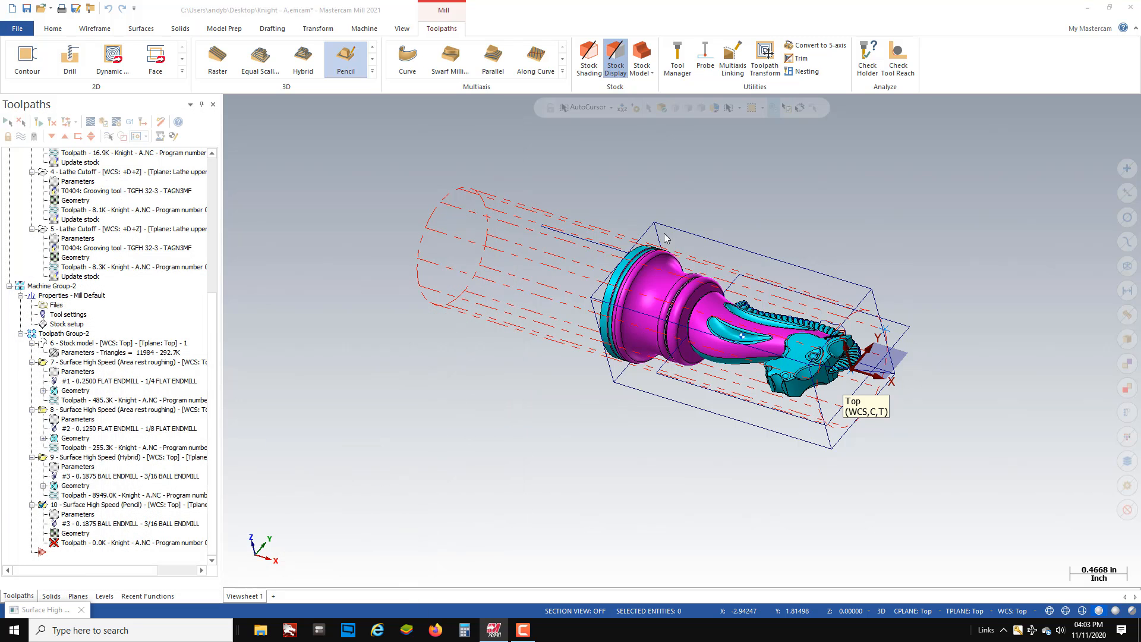
left_click(787, 287)
left_click(32, 503)
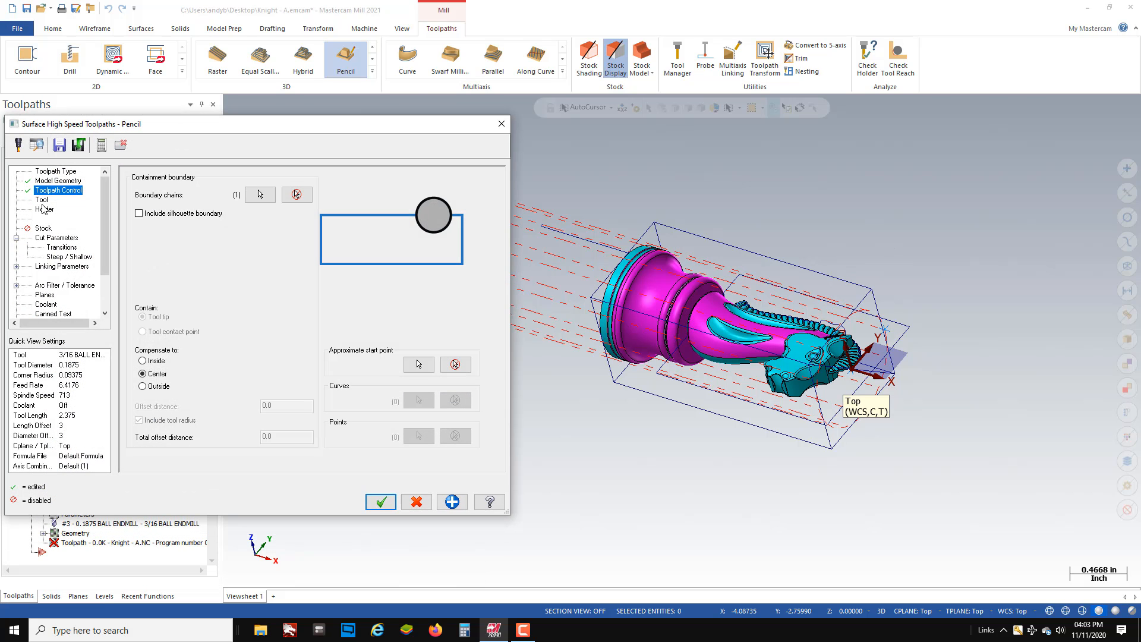
Step: Add the 1/16 ball endmill from the tool library to the Pencil toolpath and set its tool number to 4
left_click(42, 200)
left_click(170, 368)
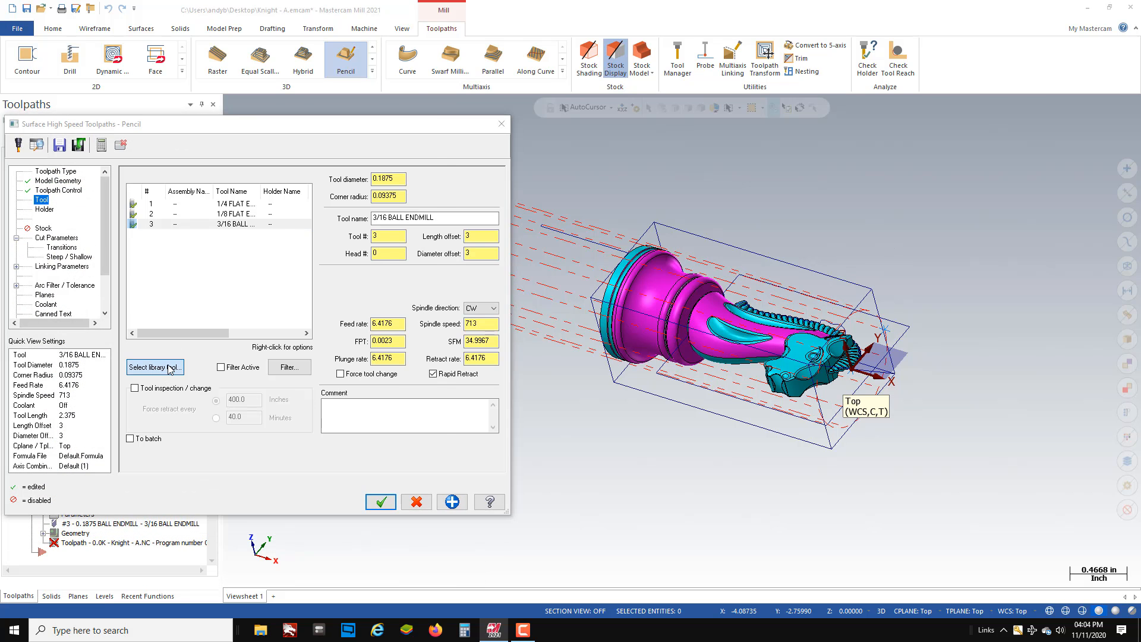
double_click(124, 192)
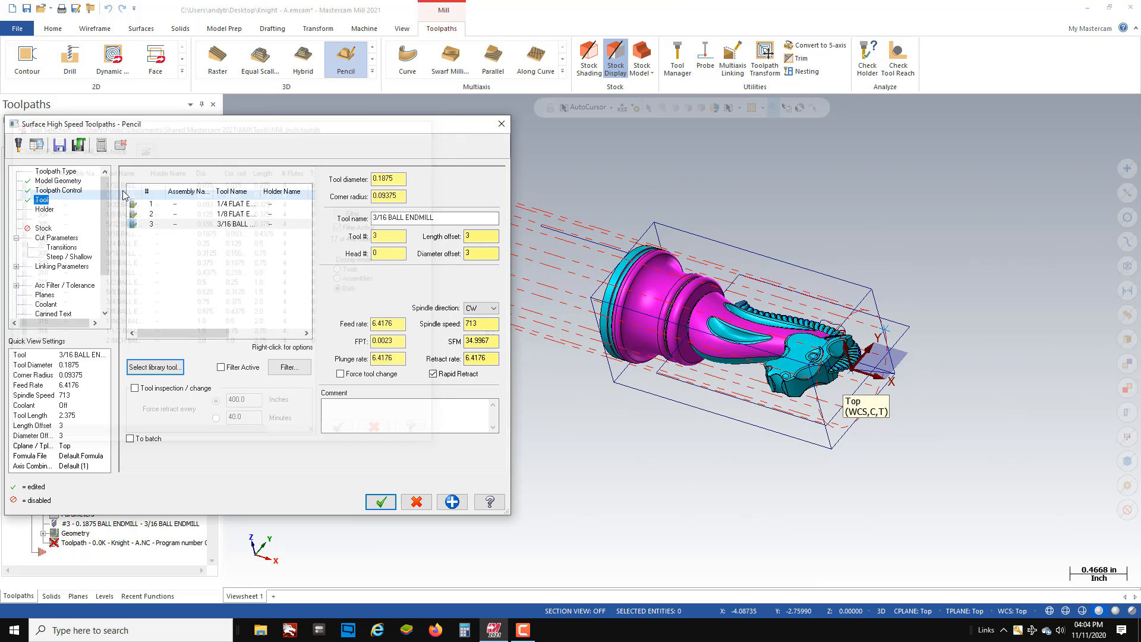
double_click(401, 237)
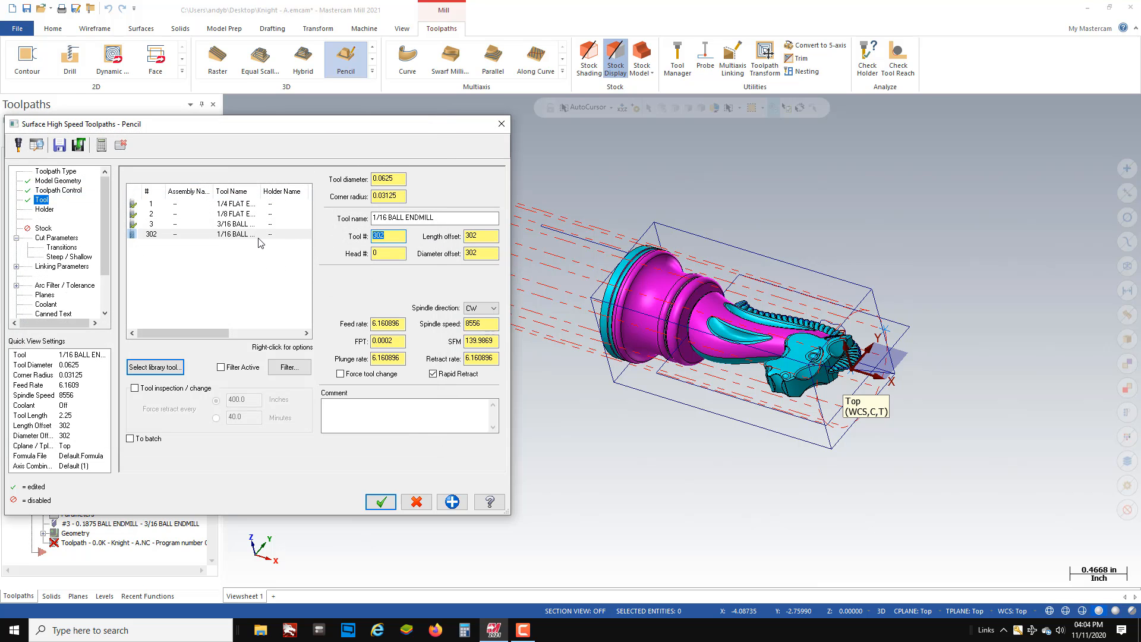
key("Tab")
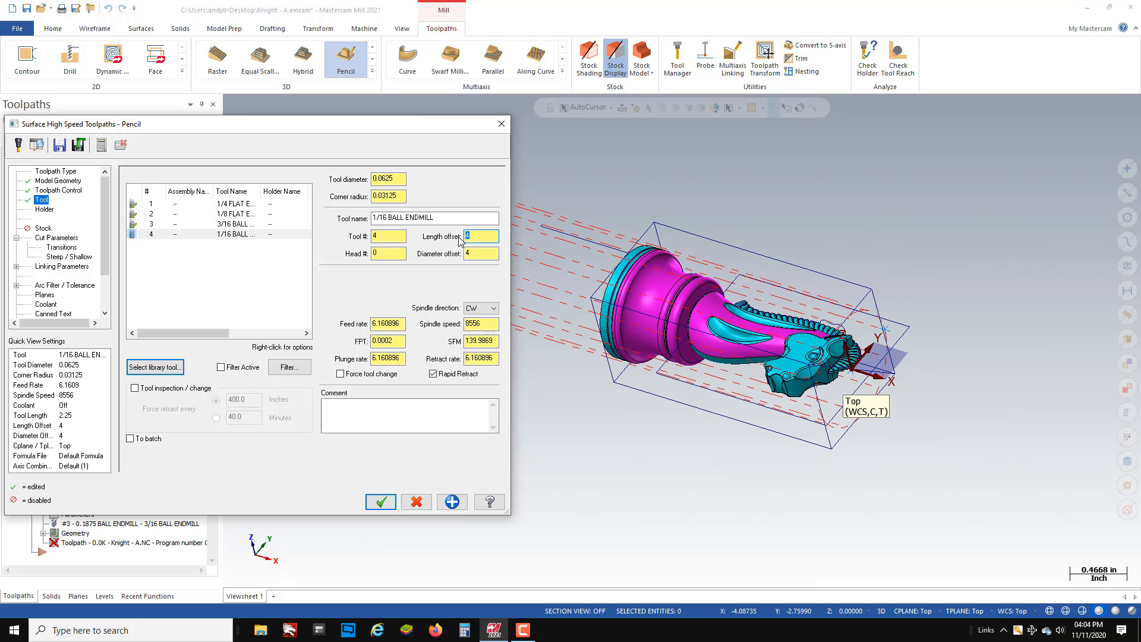
Step: Set the 1/16 ball endmill's spindle speed to 5500 and its feed, plunge and retract rates to 15
double_click(480, 324)
type("5")
key("Return")
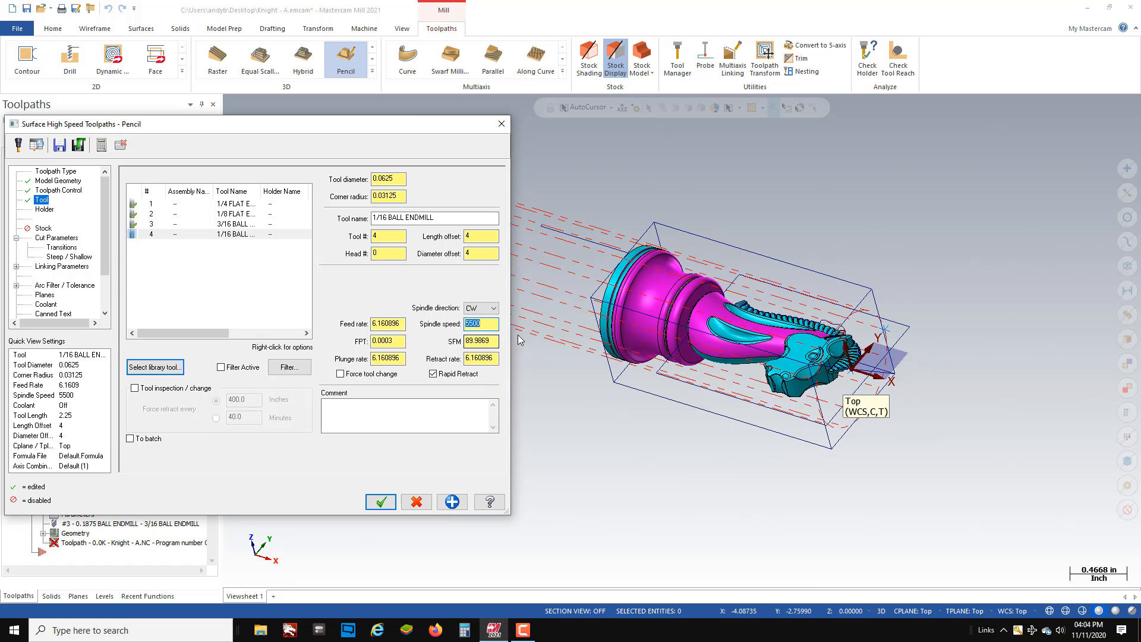
left_click_drag(403, 324, 314, 325)
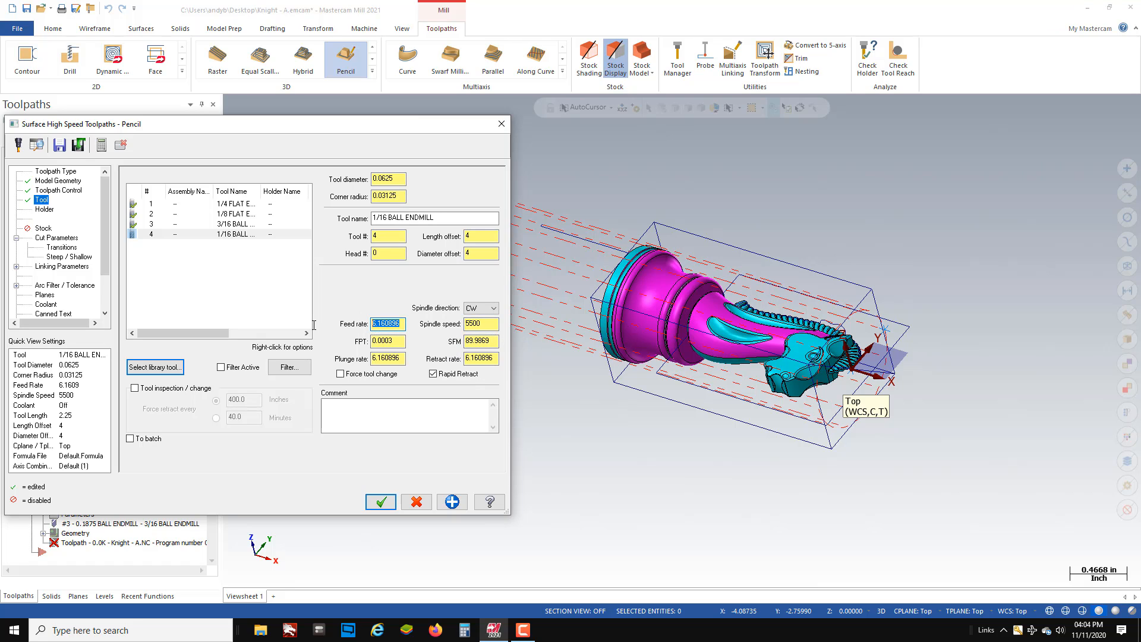
type("15")
left_click(403, 359)
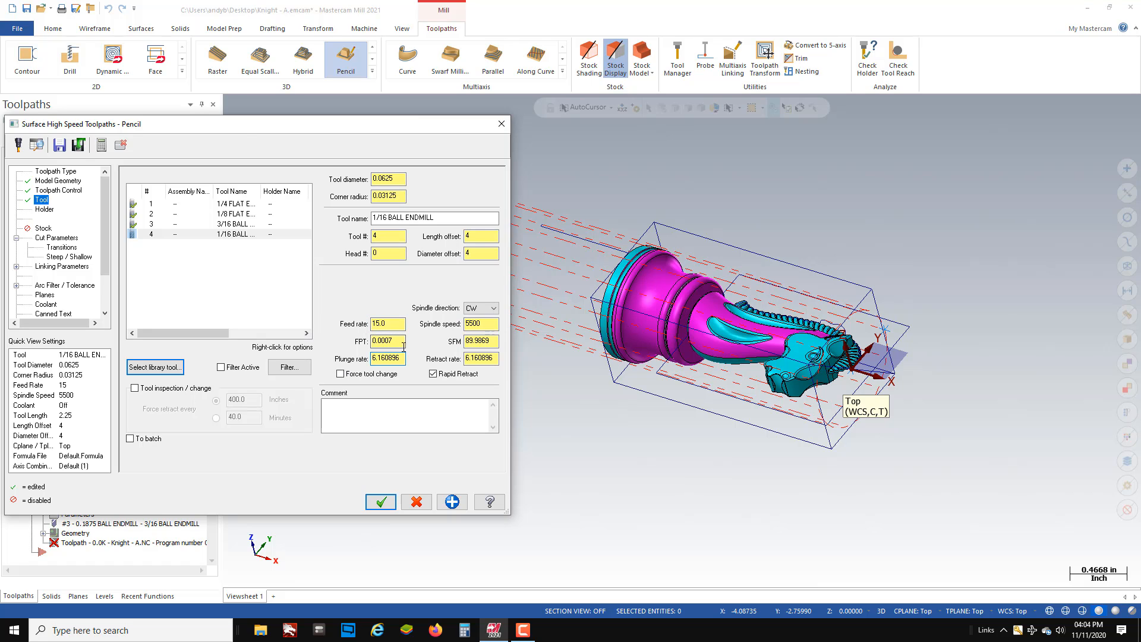
left_click_drag(403, 358, 316, 358)
type("15")
key("Return")
left_click_drag(498, 359, 408, 361)
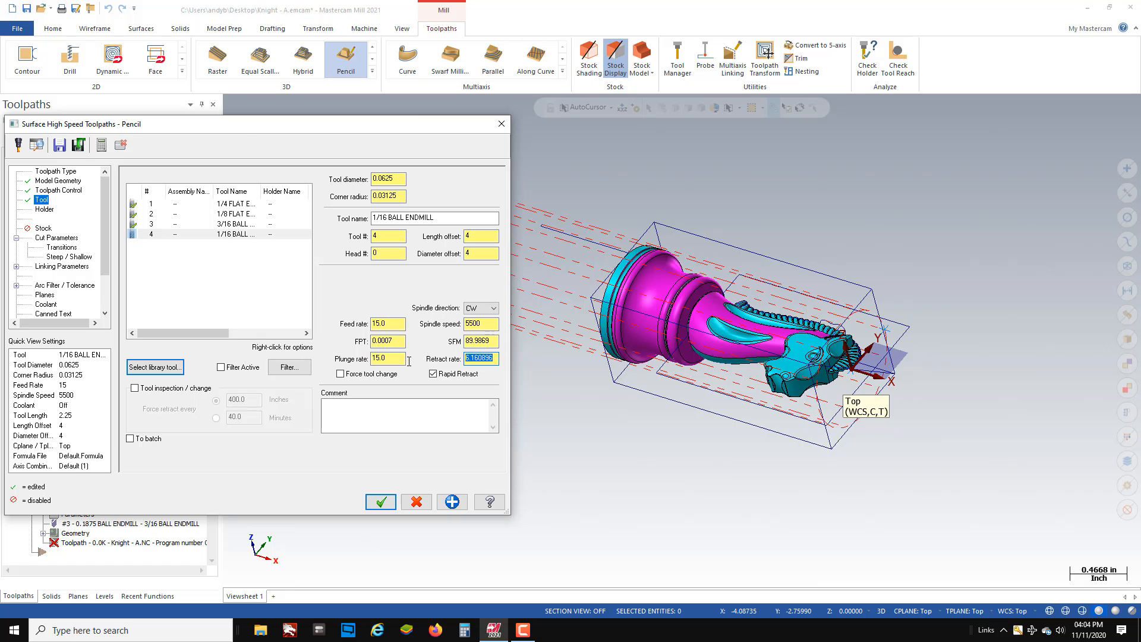
type("15.0")
Step: Edit the 1/16 ball endmill's geometry and set its cutting length to 0.2
left_click(233, 237)
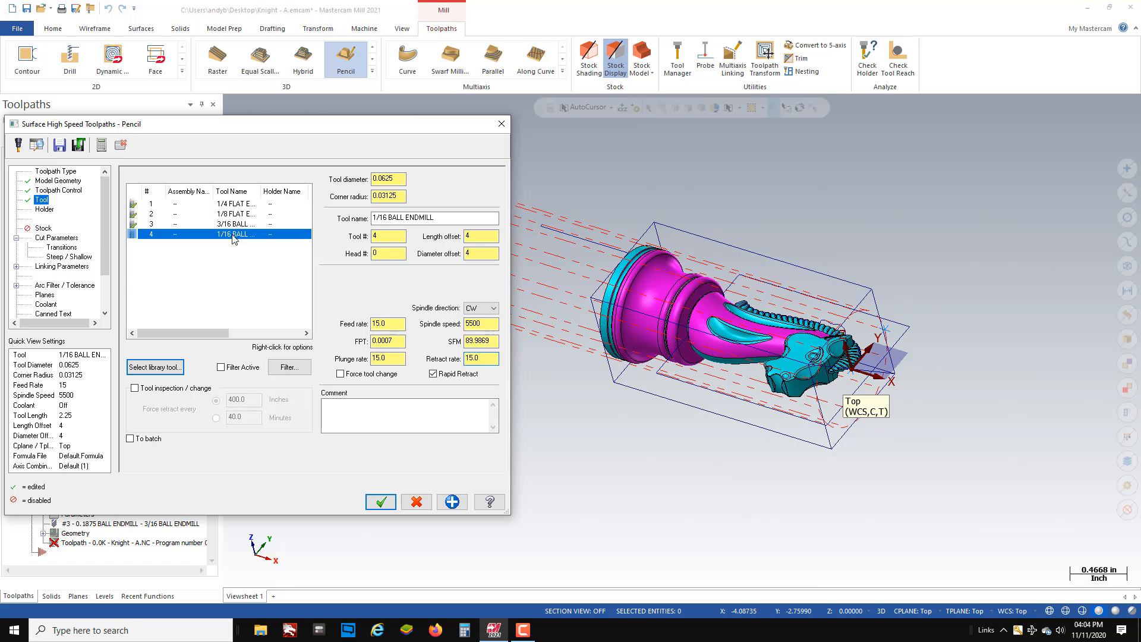
double_click(232, 238)
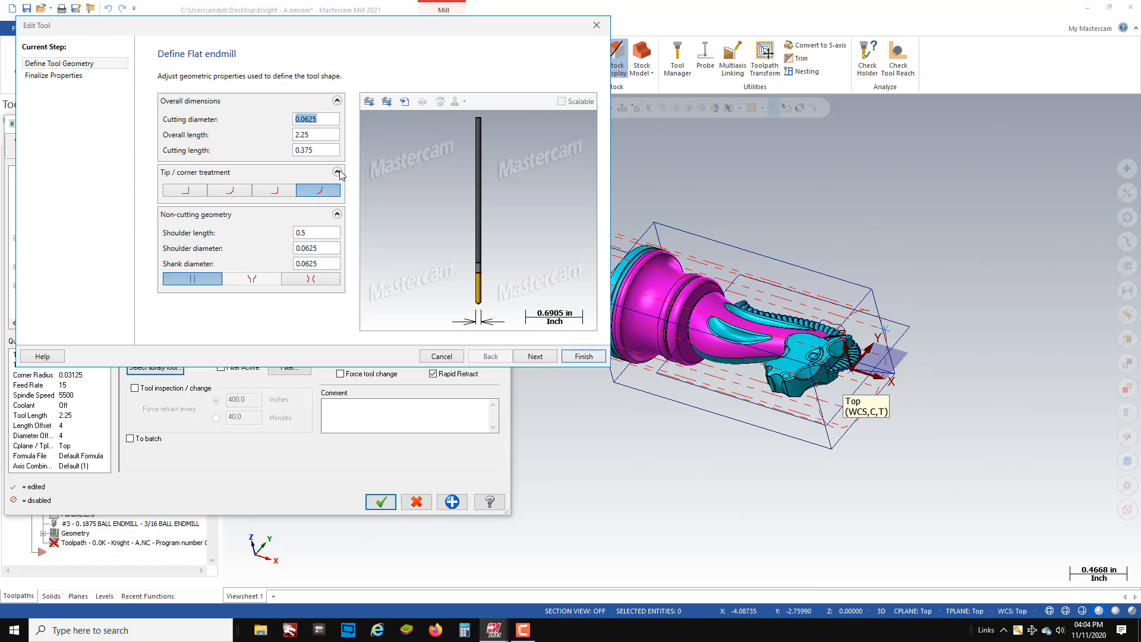
left_click(291, 150)
double_click(291, 150)
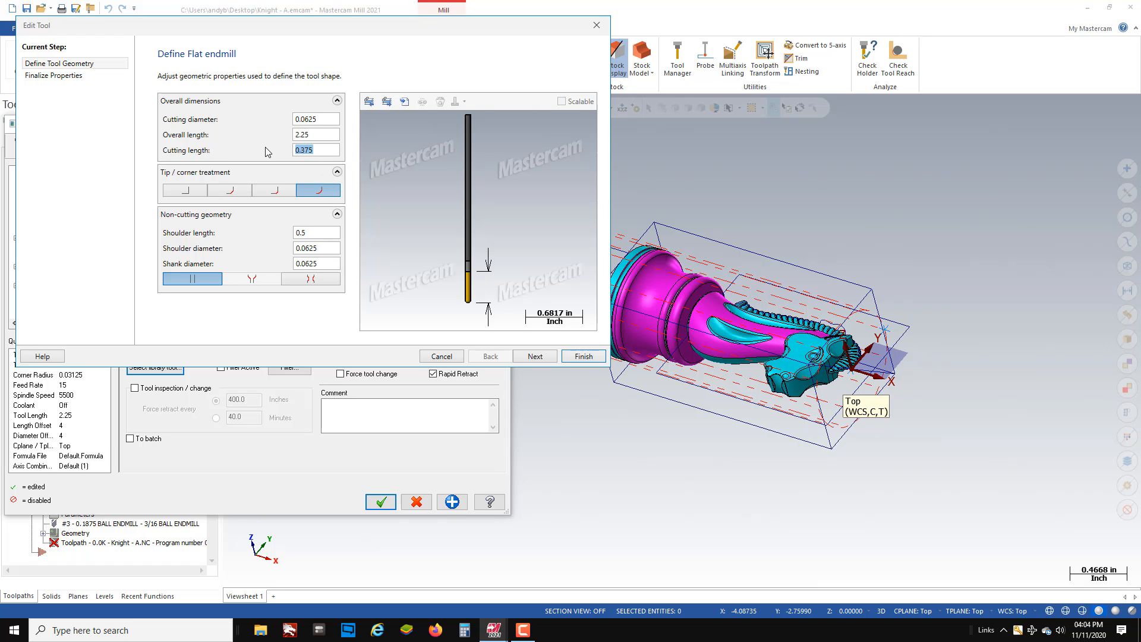
type(".2")
Step: Set the 1/16 ball endmill's shoulder and shank diameters to 0.125, check the tool's shape in the preview and finish editing it
left_click(327, 247)
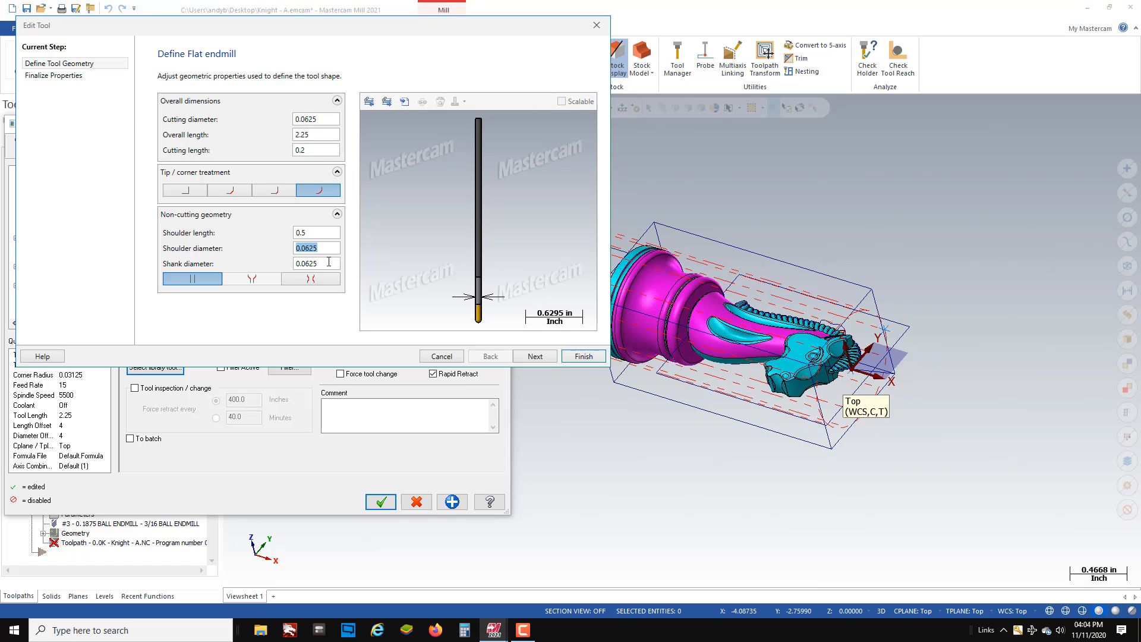
type(".1")
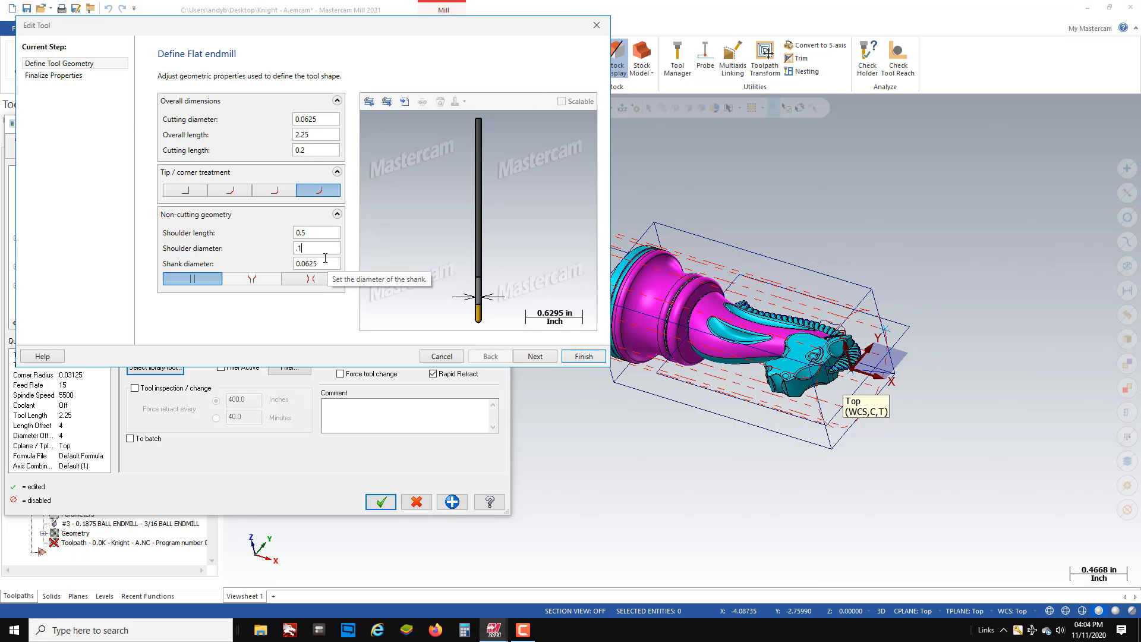
type("25")
key("Tab")
type(".125")
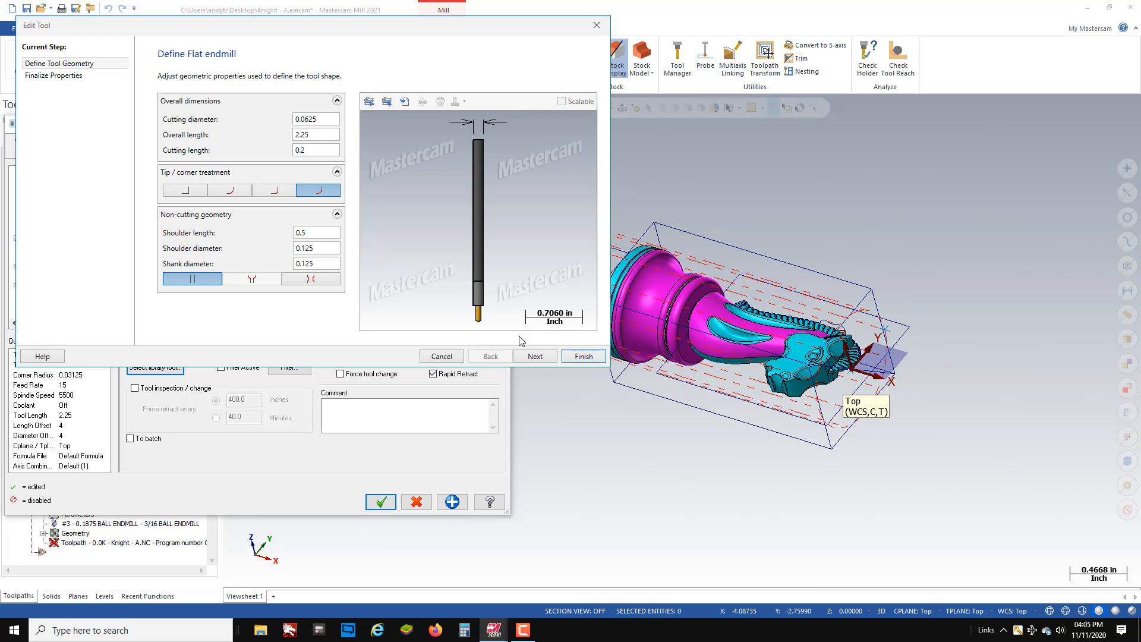
scroll(481, 330, "up", 6)
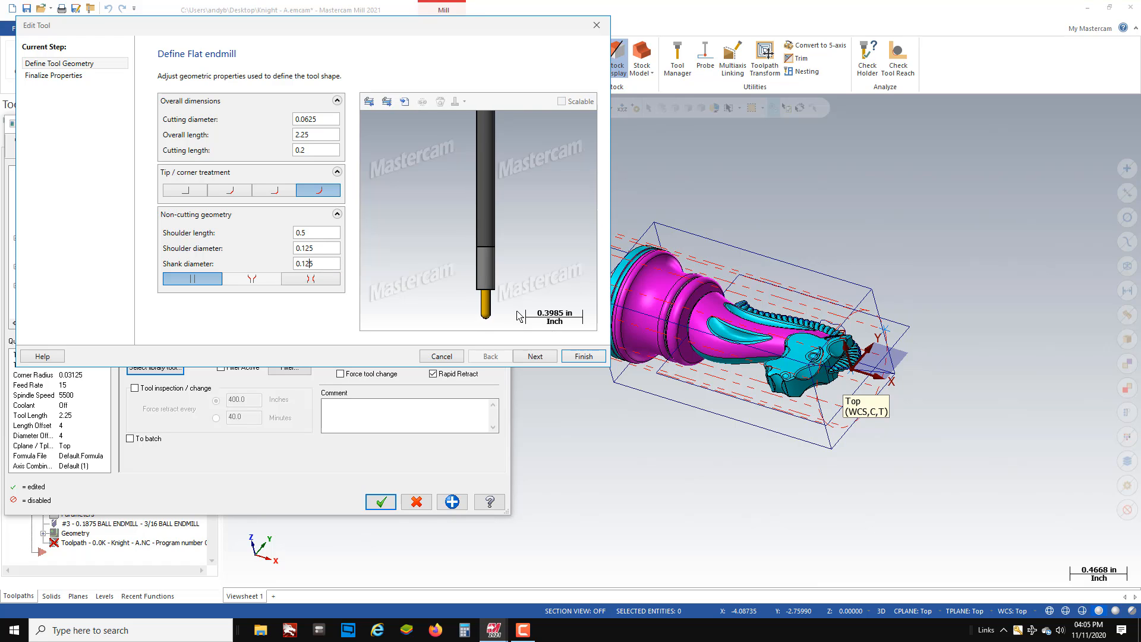
scroll(481, 329, "up", 1)
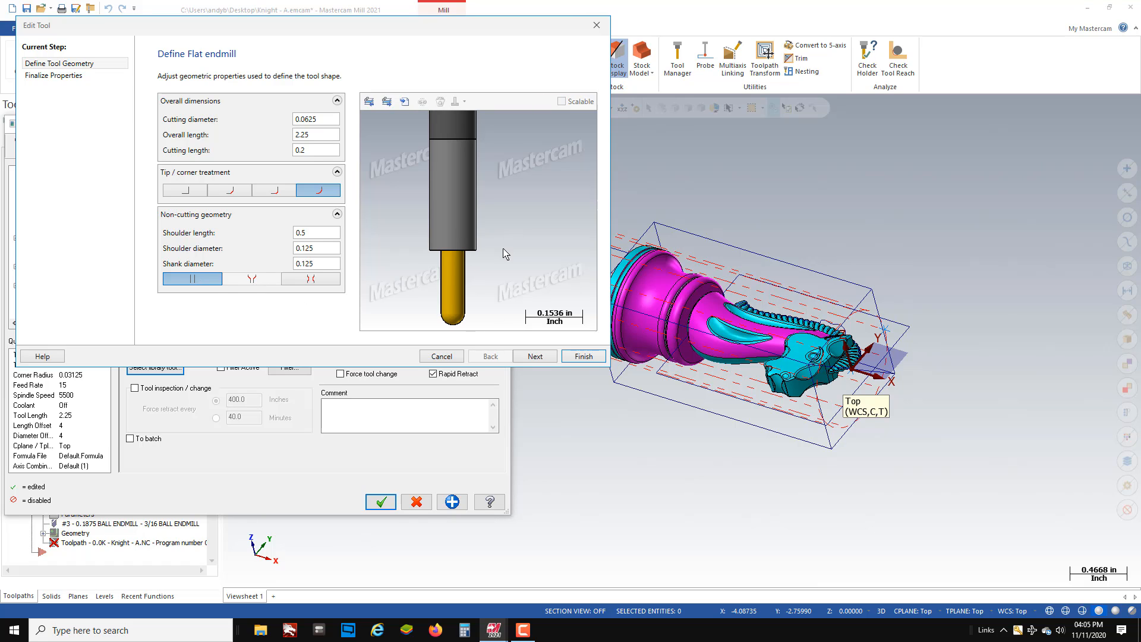
scroll(507, 254, "down", 1)
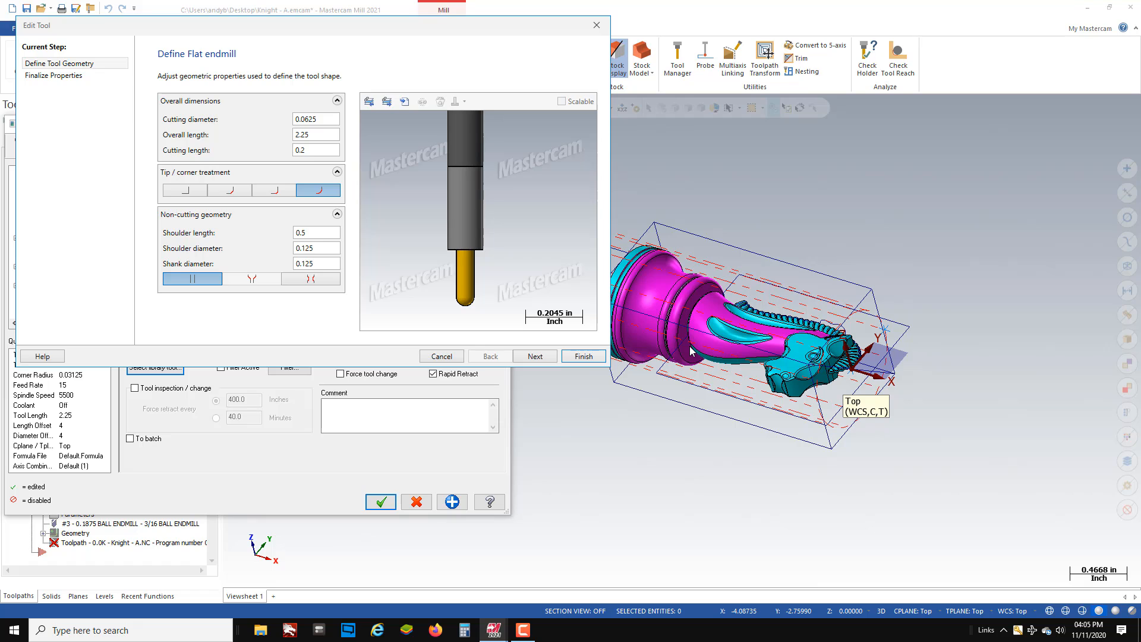
scroll(493, 244, "down", 2)
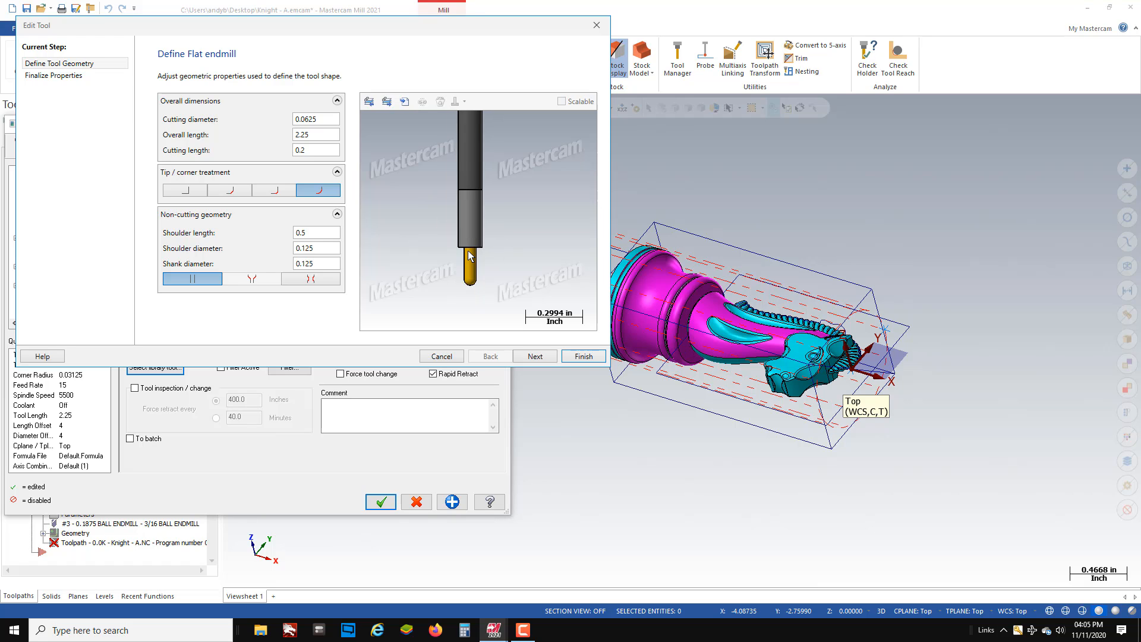
scroll(478, 247, "up", 2)
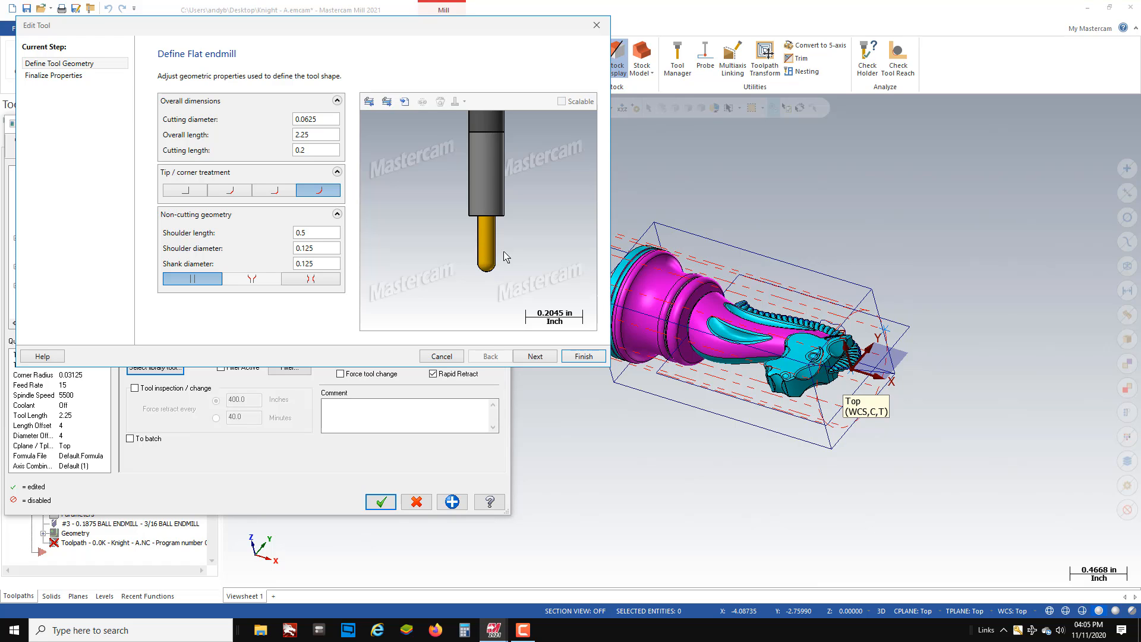
scroll(431, 268, "down", 7)
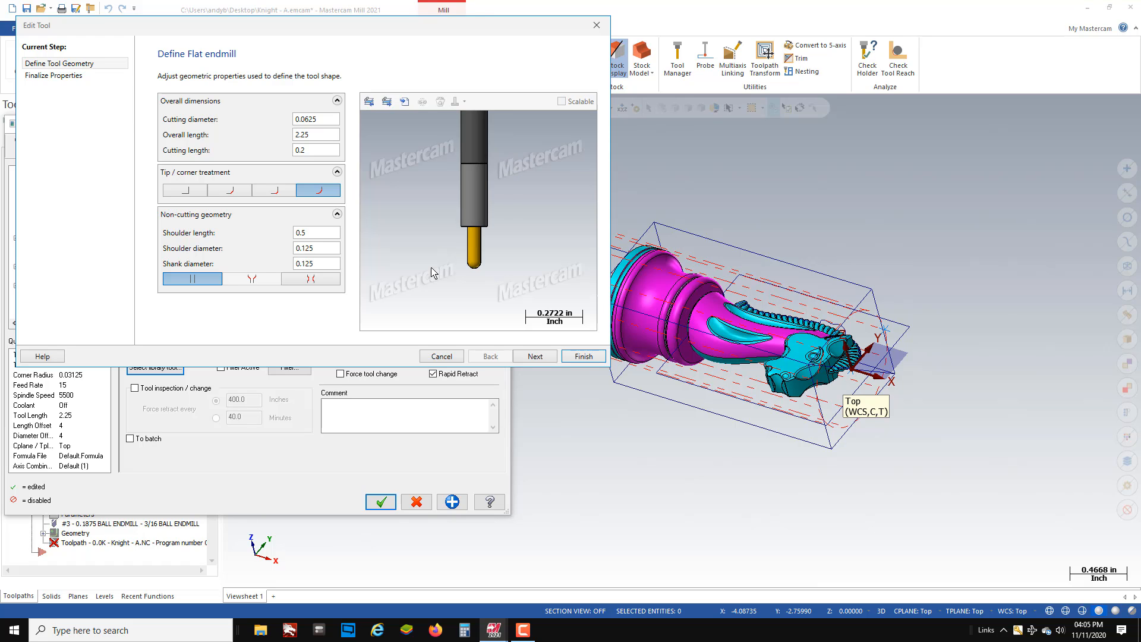
left_click(581, 357)
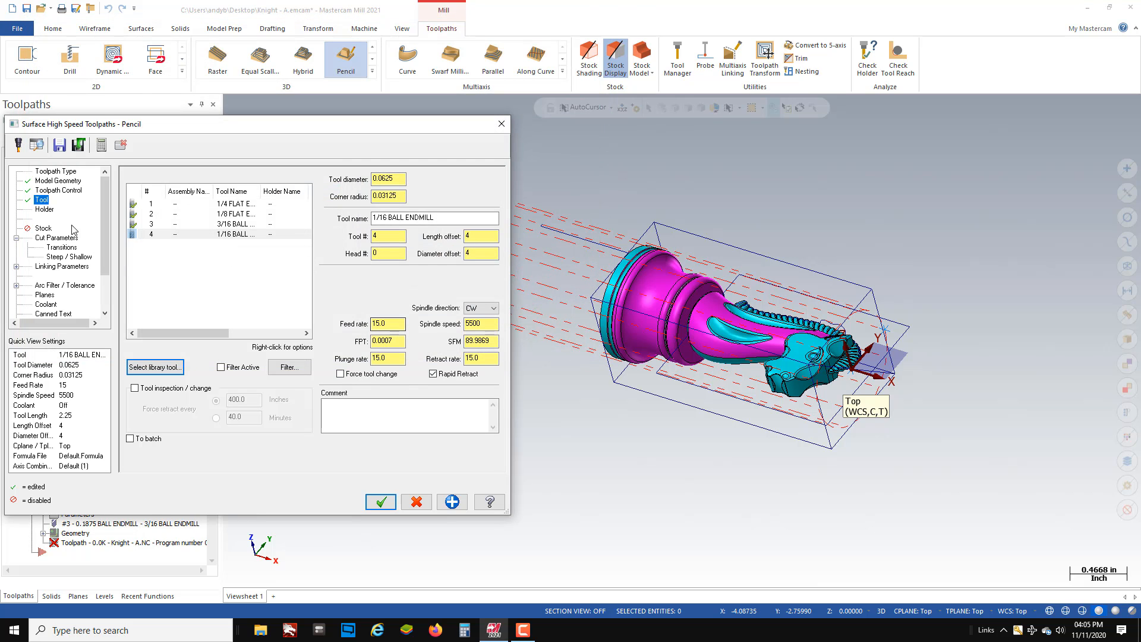
Step: Enable trimming to stock computed from a roughing tool with a diameter of 0.1875 and a corner radius of 0.09375
left_click(42, 229)
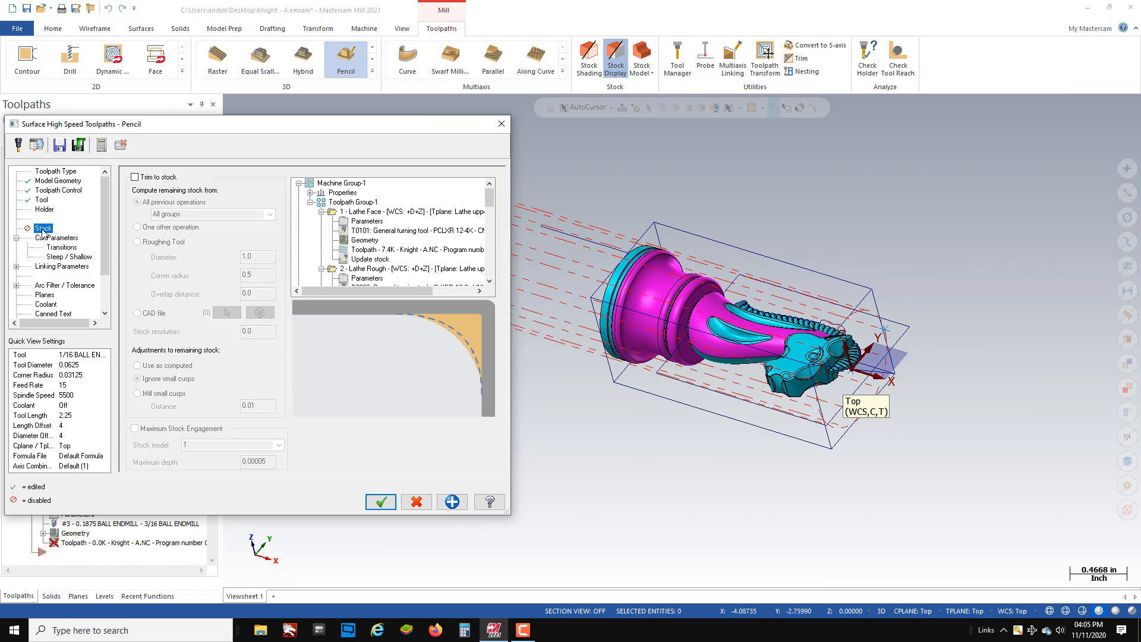
left_click(135, 177)
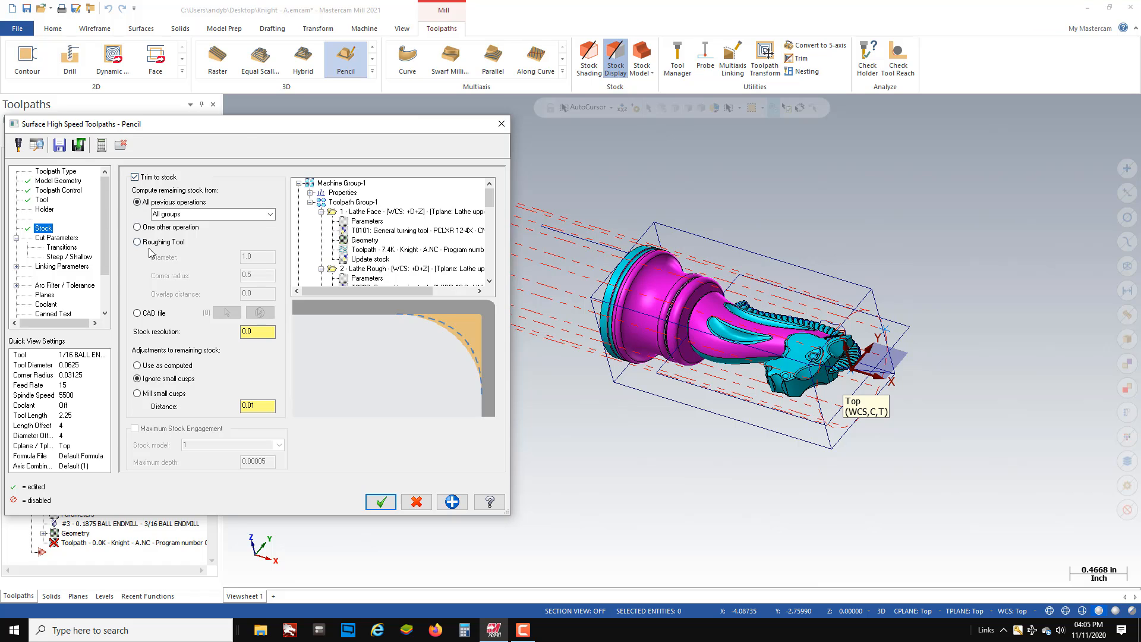
left_click(138, 242)
left_click_drag(268, 256, 167, 256)
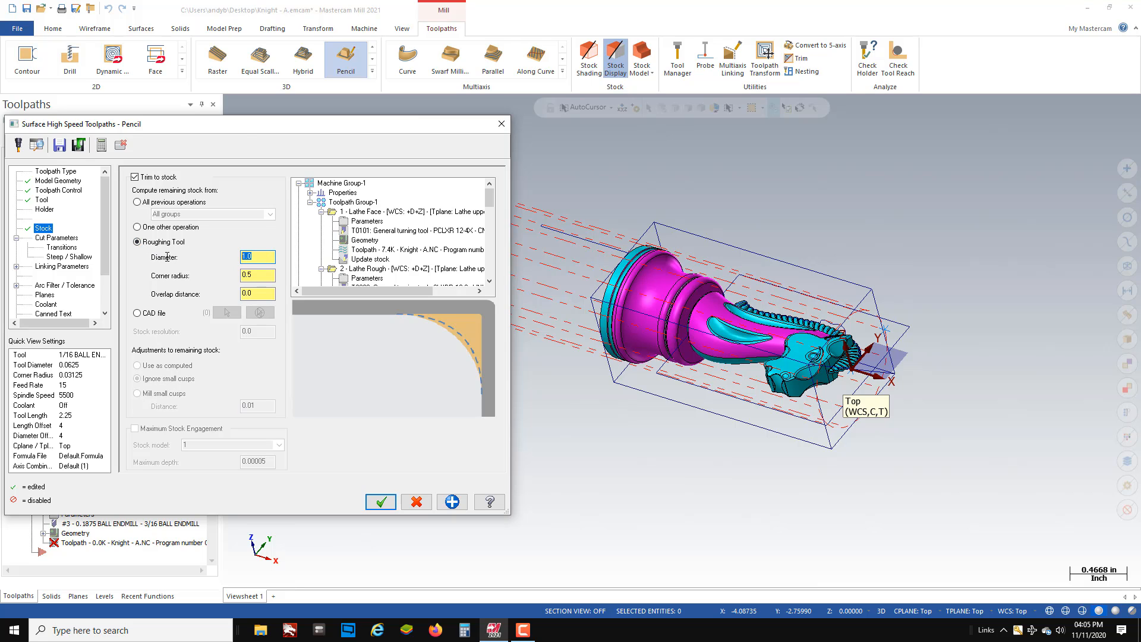
key("BackSpace")
key("Tab")
type(".")
key("Return")
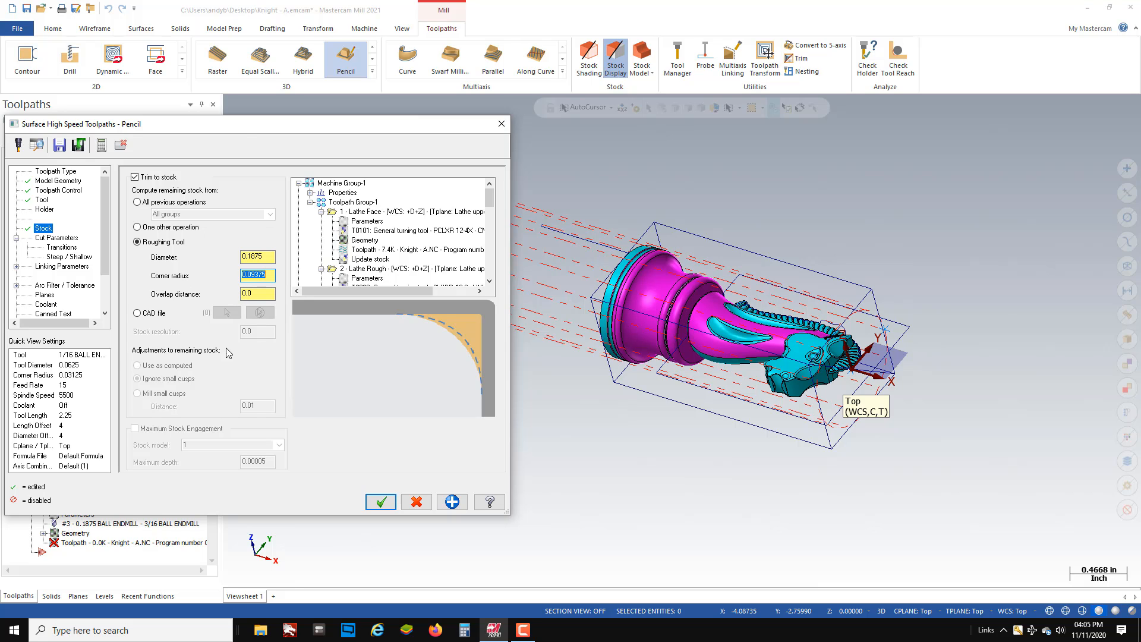
Step: Set the overlap distance of the stock trimming's roughing tool to 0.008
left_click(260, 293)
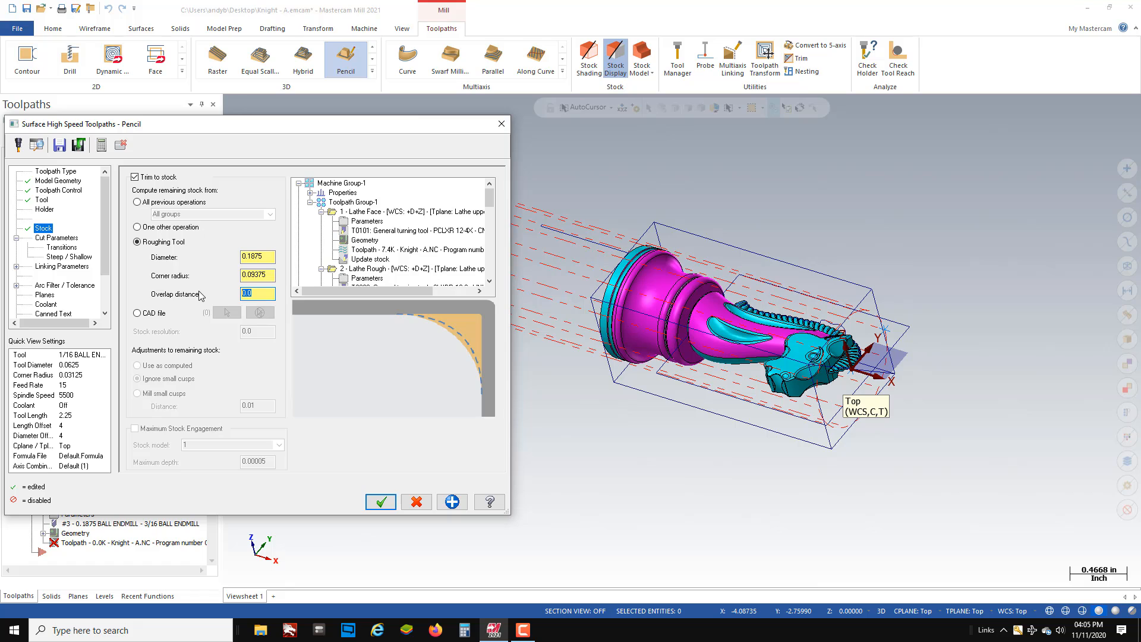
type(".008")
key("Return")
Step: Set the Pencil passes' stepover to 0.004 and disable the maximum number of offsets
left_click(56, 238)
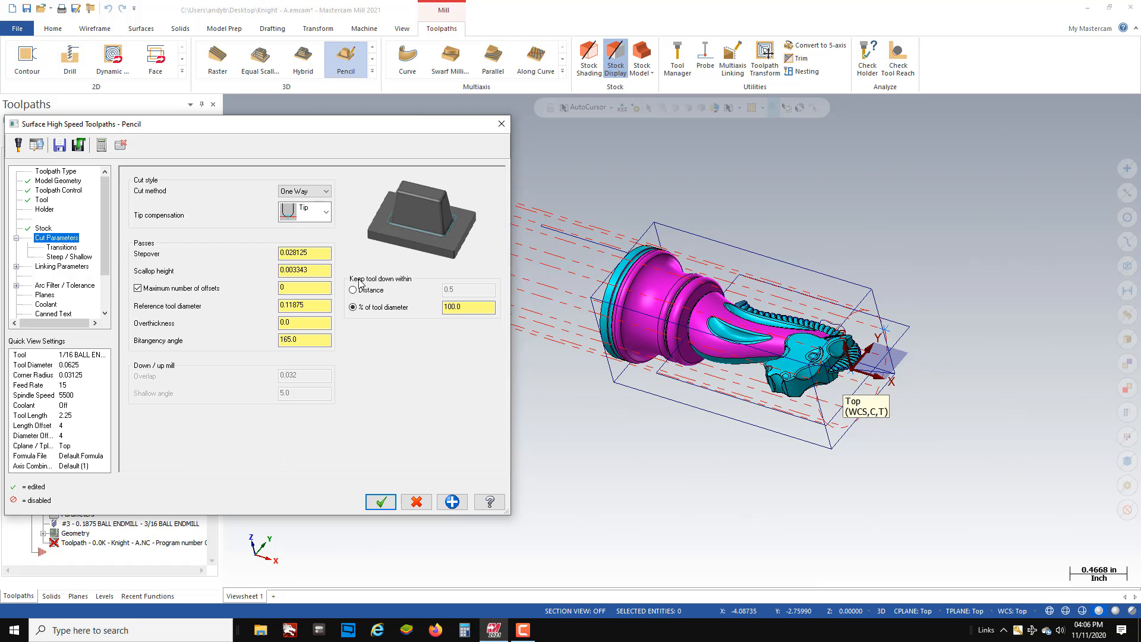
left_click(308, 255)
left_click_drag(308, 255, 200, 254)
type(".004")
key("Return")
left_click(139, 289)
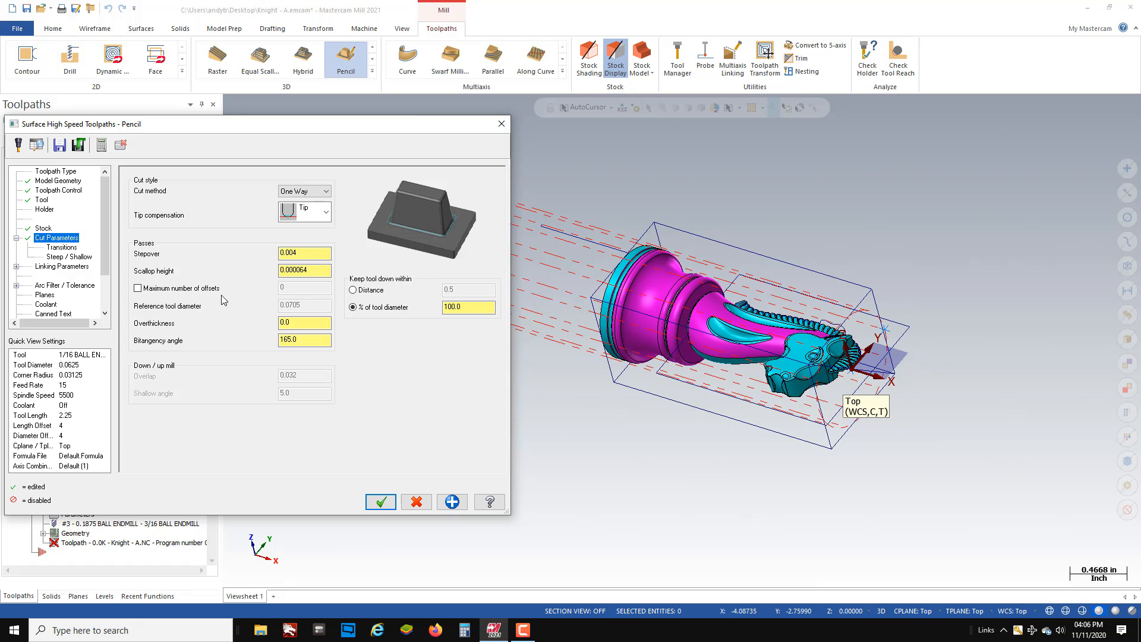
Step: Detect the Pencil toolpath's Z depth limits from the model and set the maximum depth to -0.035
left_click(62, 247)
left_click(61, 257)
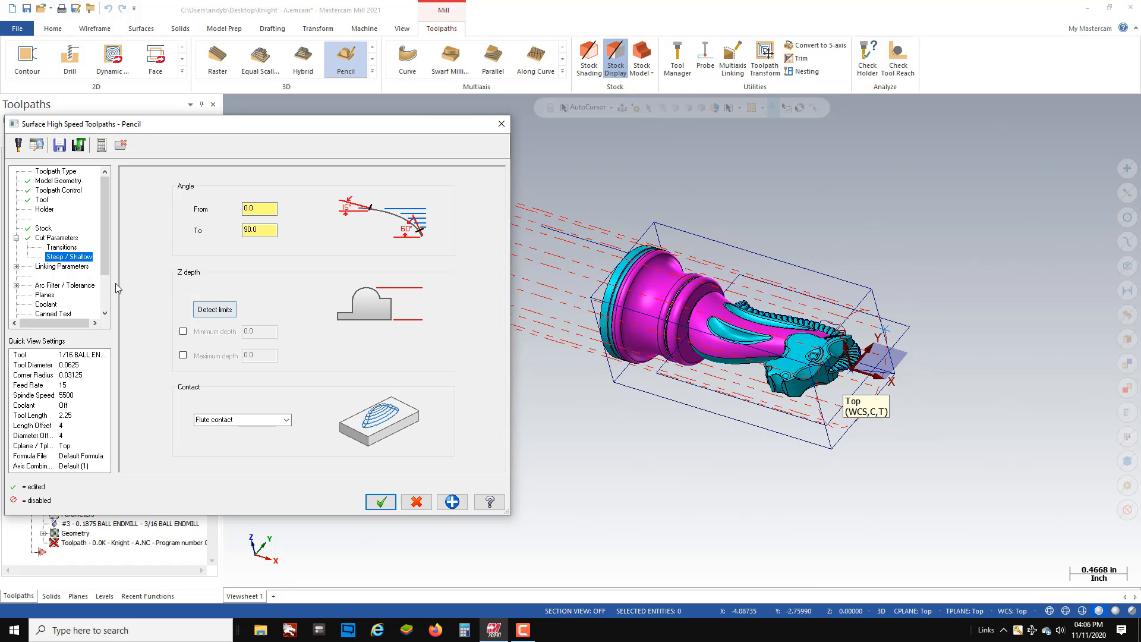
left_click(222, 310)
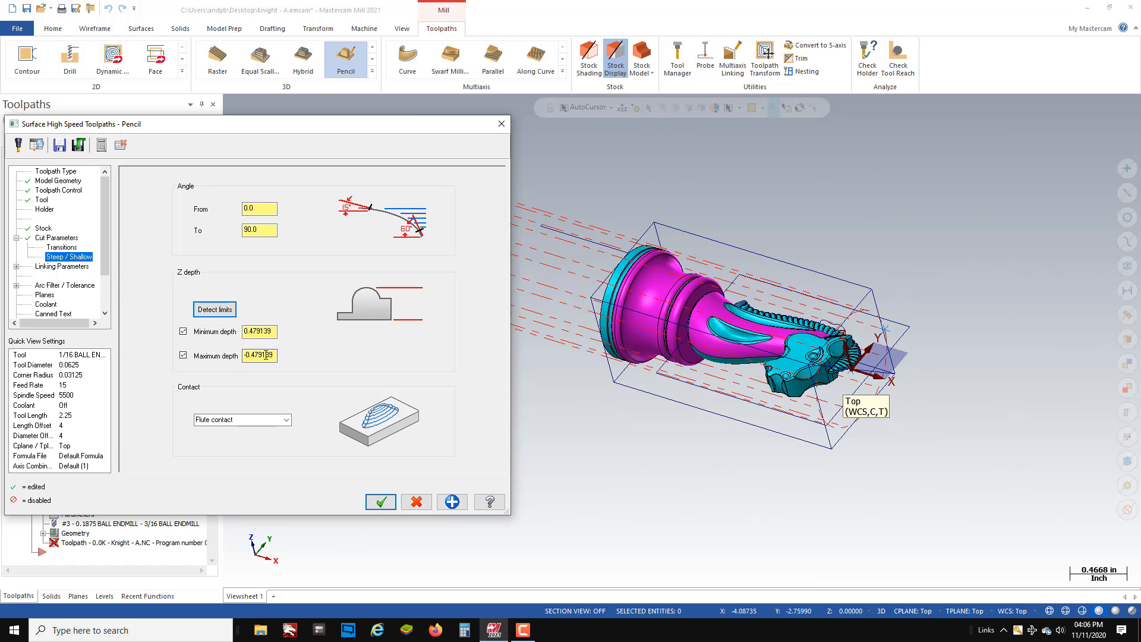
double_click(275, 356)
type("-0")
type(".035")
key("Return")
Step: Set the Pencil toolpath's clearance plane to 0.75 and its linear entry/exit lead to 0.01
left_click(55, 267)
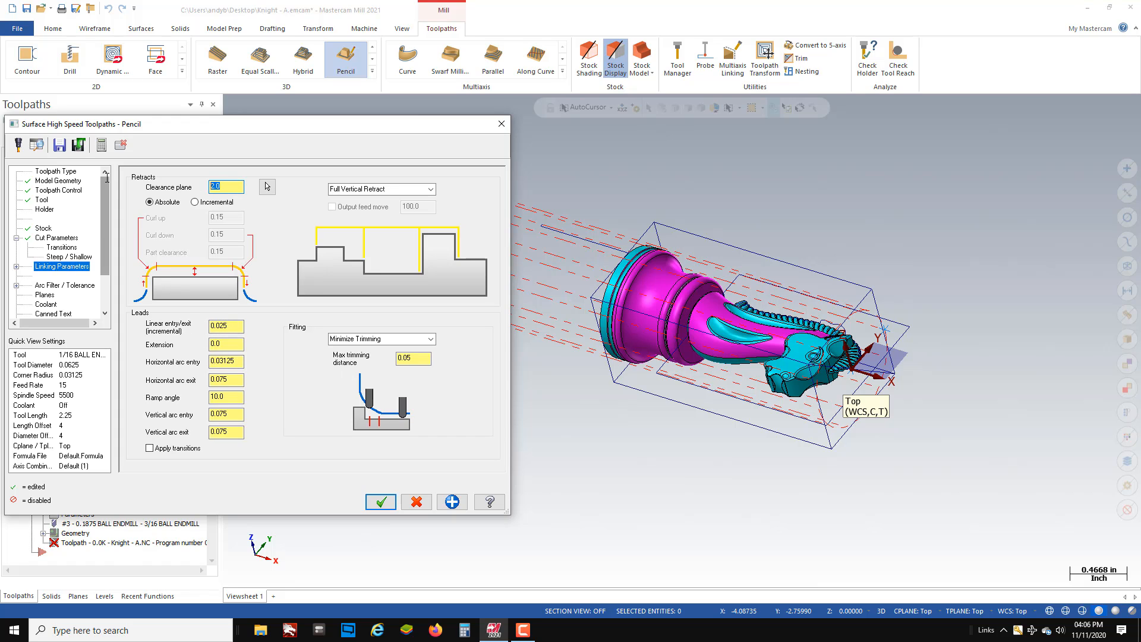
type("0.75")
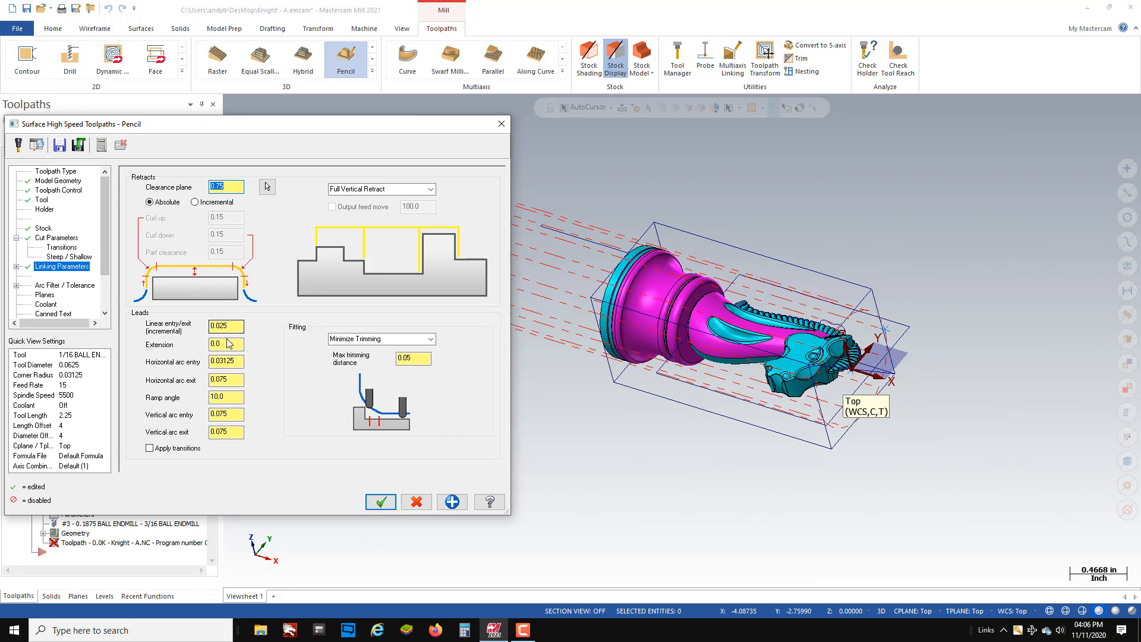
left_click_drag(233, 326, 98, 337)
type(".")
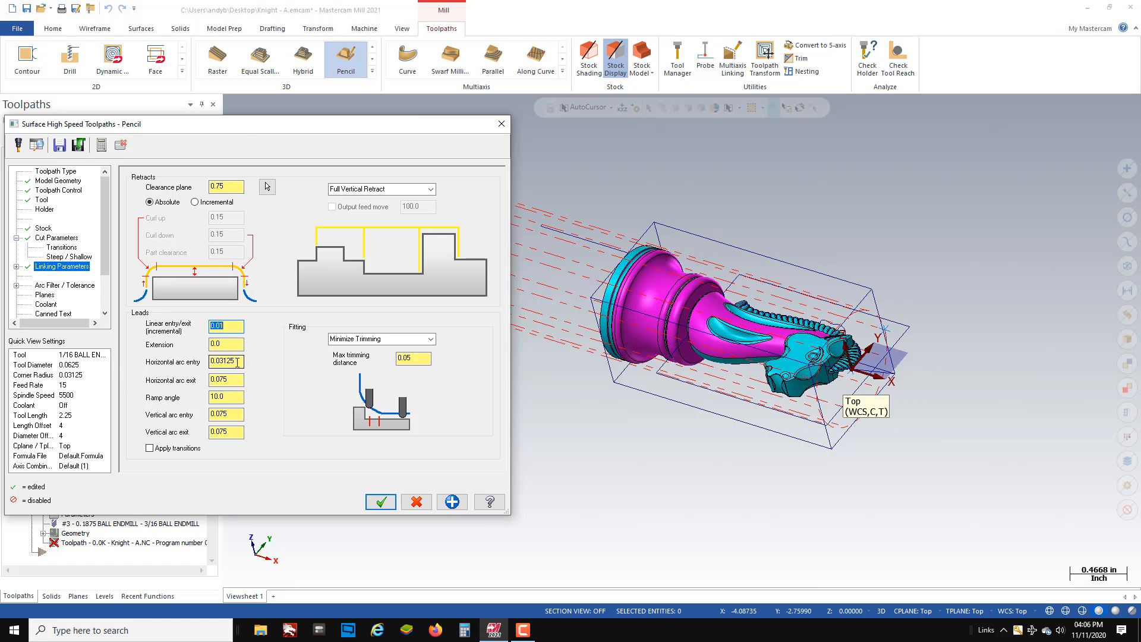
Step: Set the Pencil toolpath's horizontal and vertical arc entry and exit values all to 0.01
left_click_drag(236, 360, 140, 387)
type("0.01.01")
key("Return")
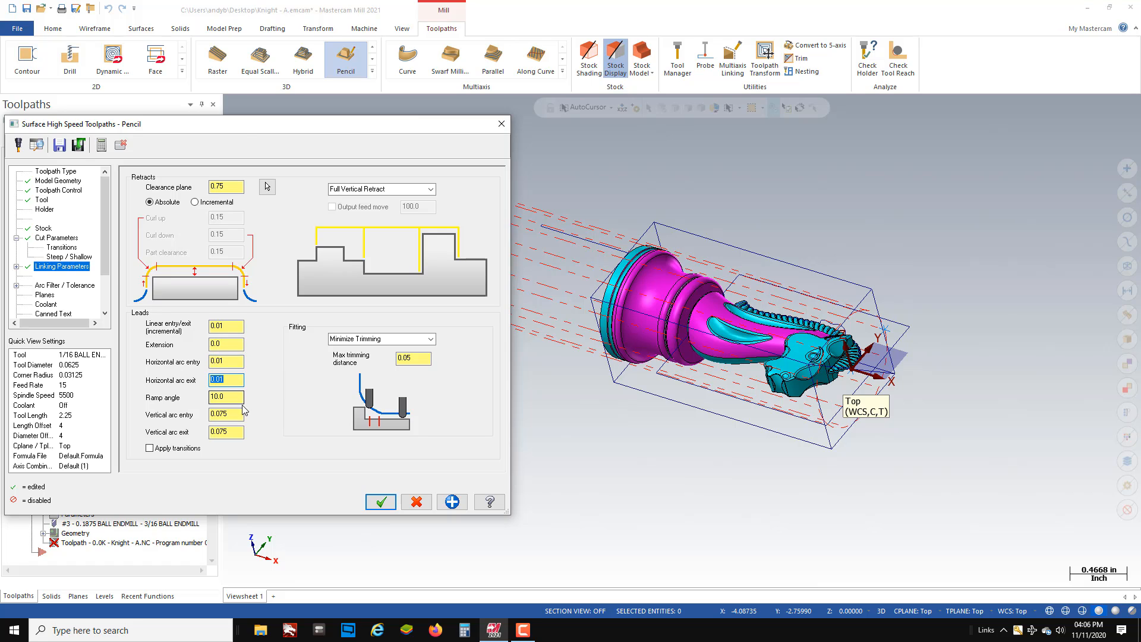
left_click_drag(238, 413, 150, 430)
type("0.01")
key("Return")
type("0.01")
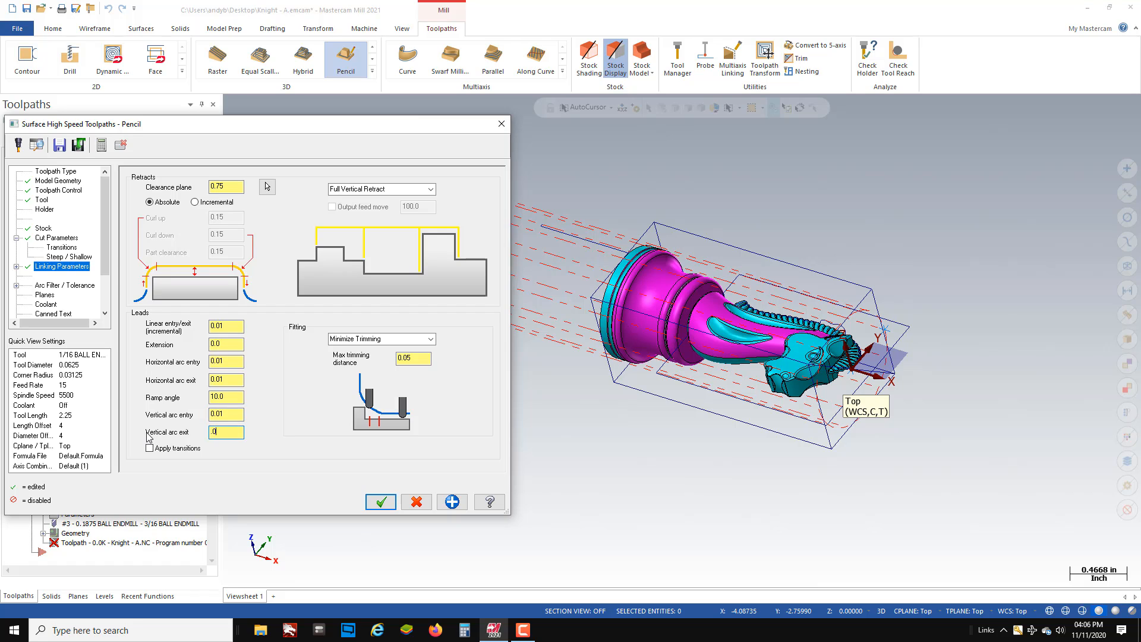
key("Return")
Step: Turn on flood coolant for the Pencil toolpath and accept its parameters to start generating it
left_click(51, 306)
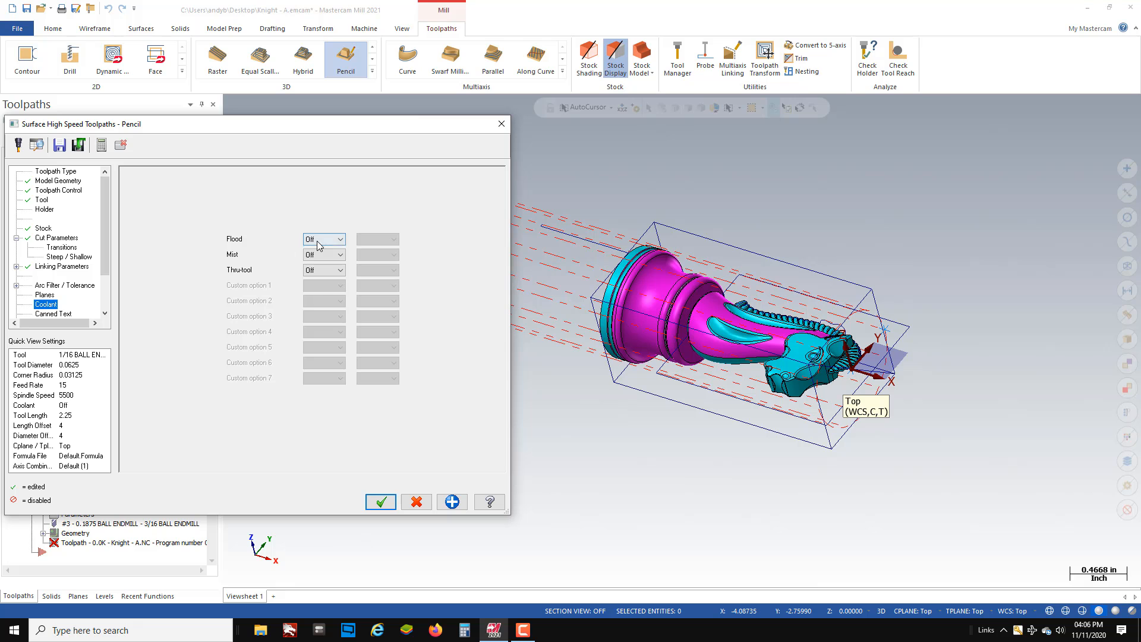
left_click(322, 240)
left_click(319, 250)
left_click(381, 503)
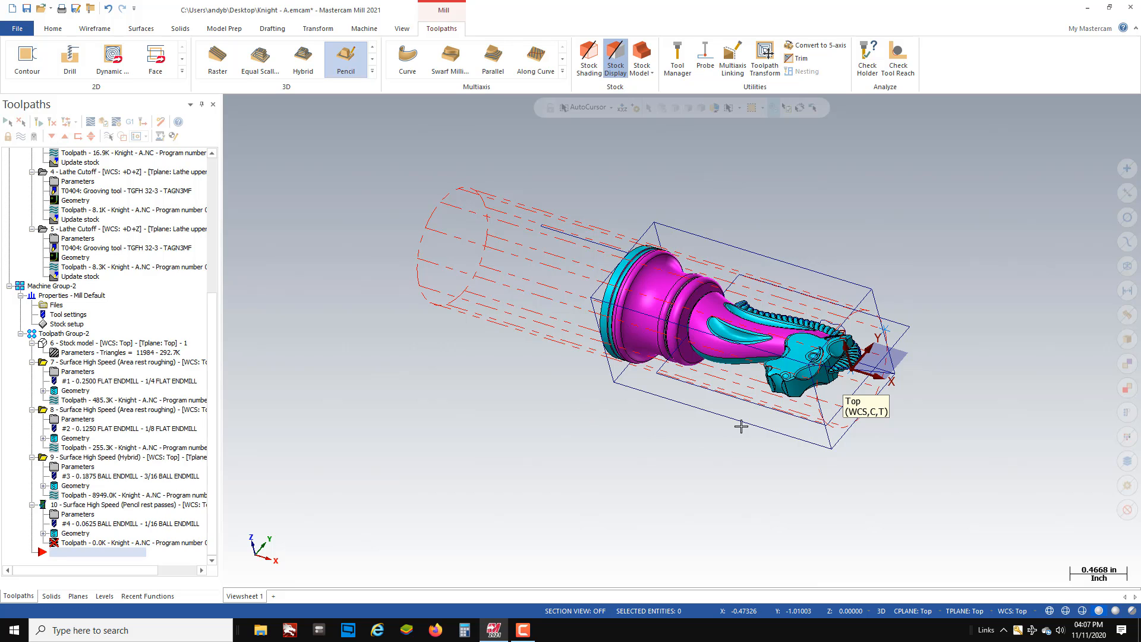
Step: Monitor the Pencil toolpath's calculation in the Multi-Threading Manager and close the manager once processing ends
scroll(792, 369, "up", 2)
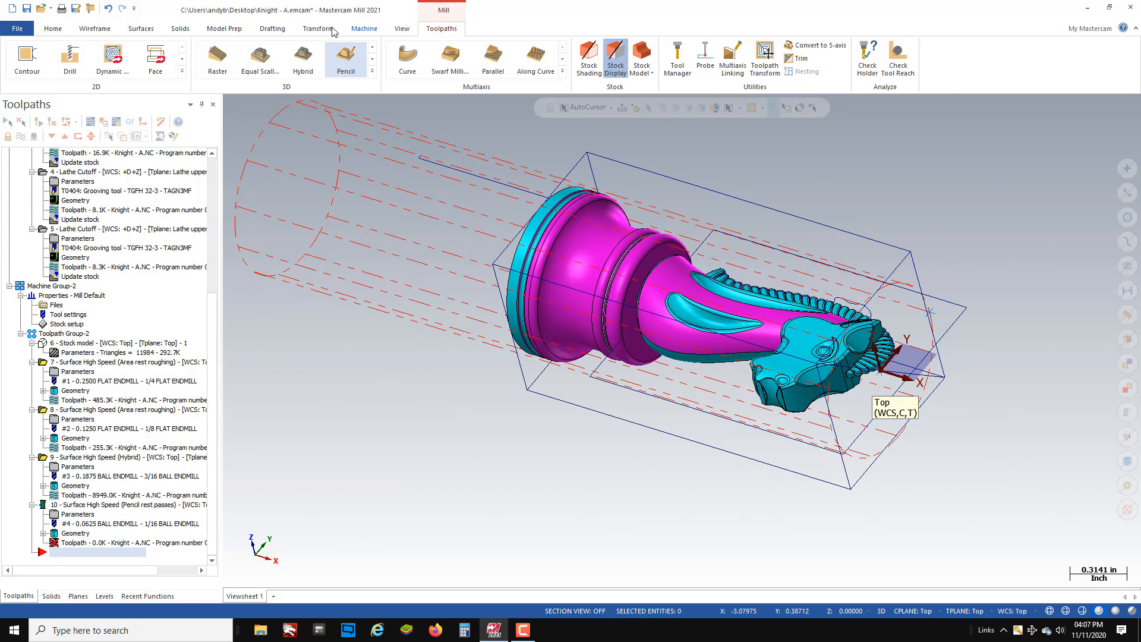
left_click(401, 29)
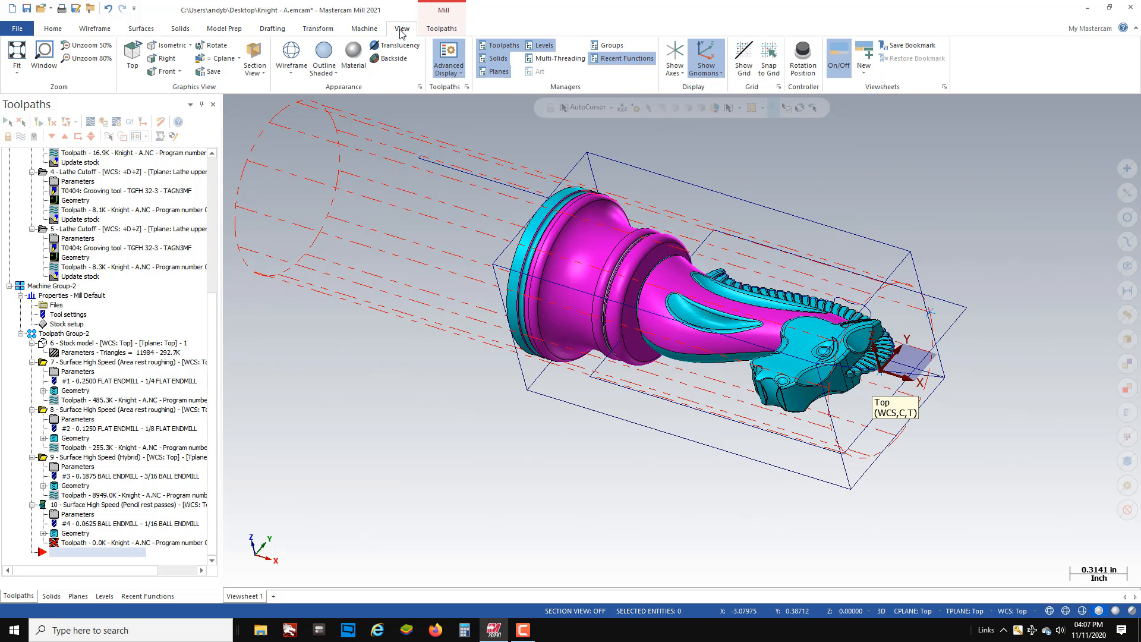
left_click(559, 59)
left_click_drag(591, 245, 484, 176)
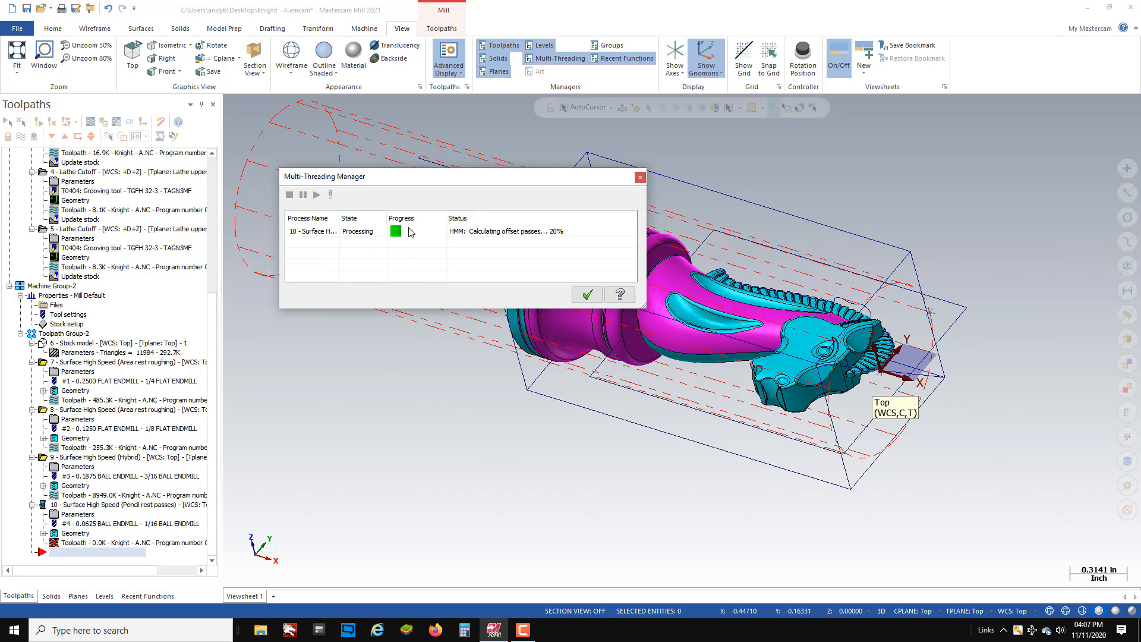
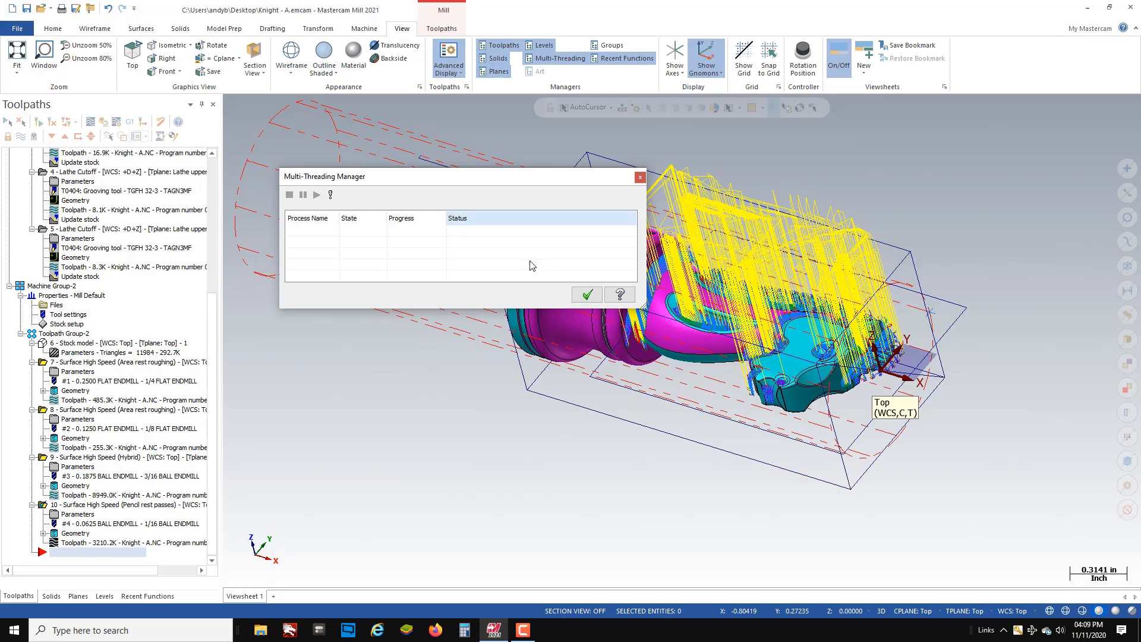
left_click(586, 295)
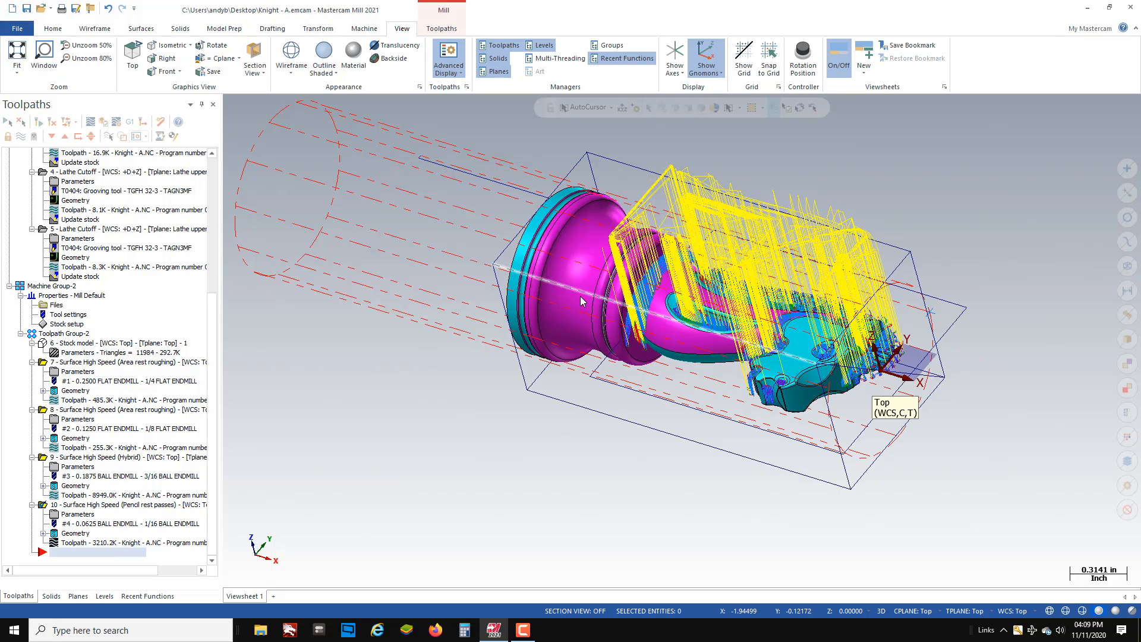
Step: Select all the operations and turn on the display of their toolpaths
scroll(710, 326, "up", 8)
scroll(710, 327, "up", 5)
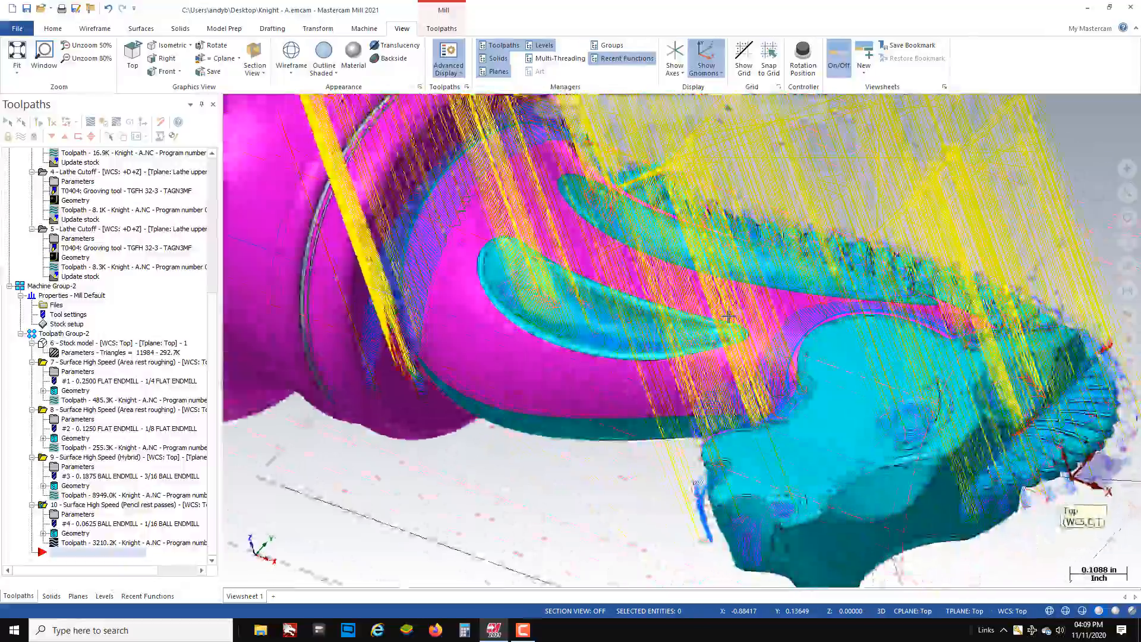
middle_click_drag(728, 317, 888, 343)
scroll(888, 343, "down", 5)
scroll(888, 343, "up", 1)
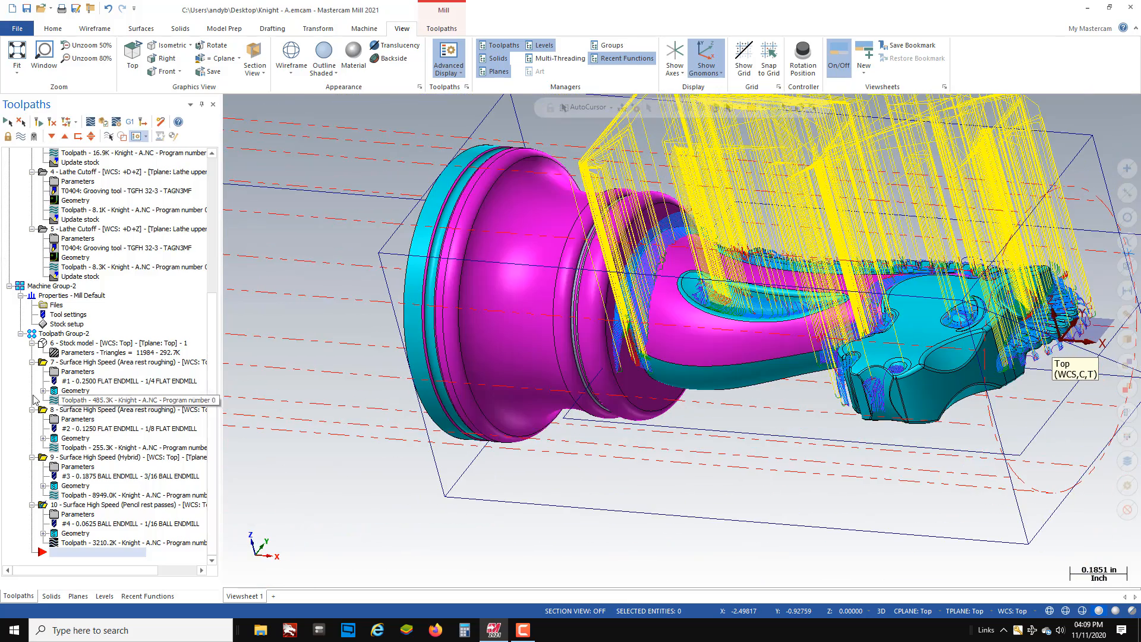
left_click(40, 343, "shift")
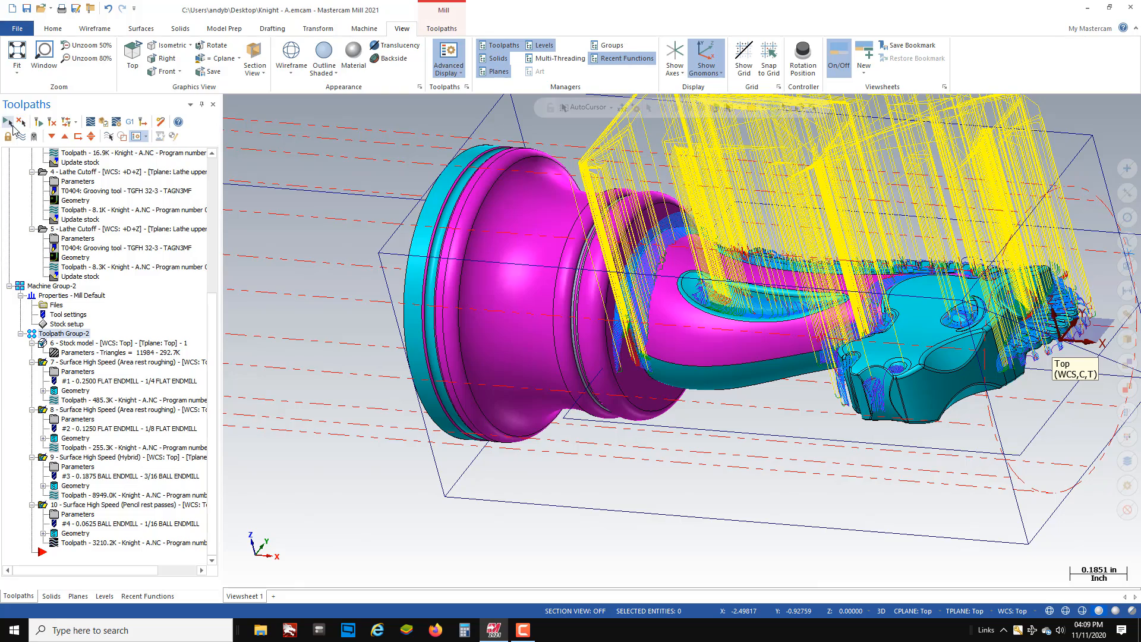
left_click(20, 137)
left_click(21, 137)
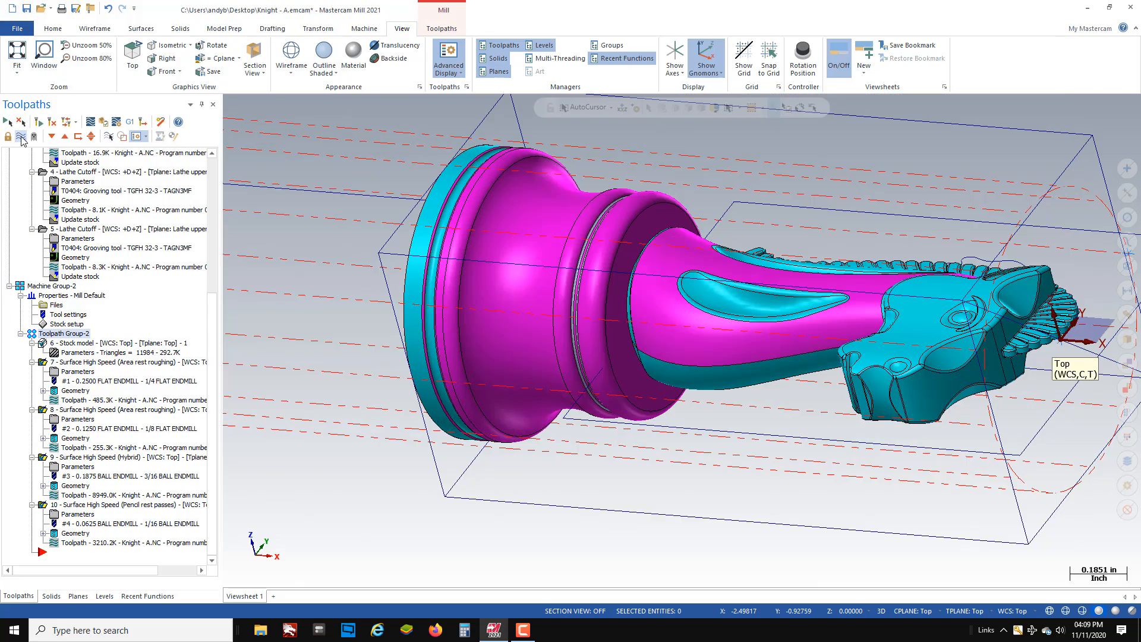
left_click(21, 138)
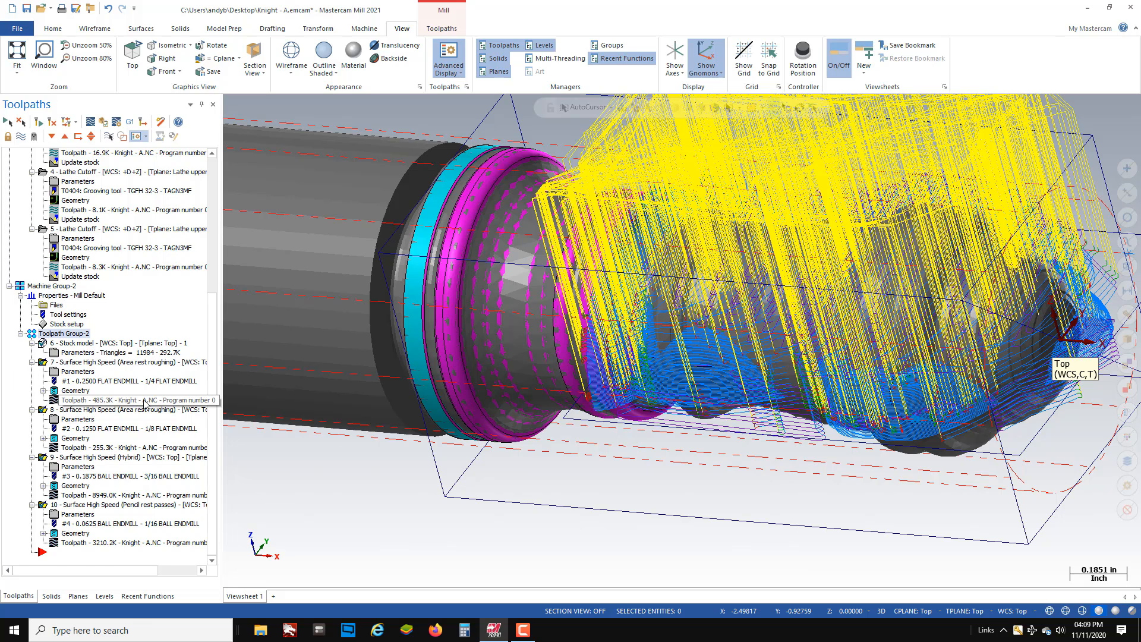
Step: Verify all operations in the simulator, playing the lathe facing, roughing, finishing and both cutoff operations one after another
scroll(138, 401, "up", 1)
scroll(36, 203, "up", 4)
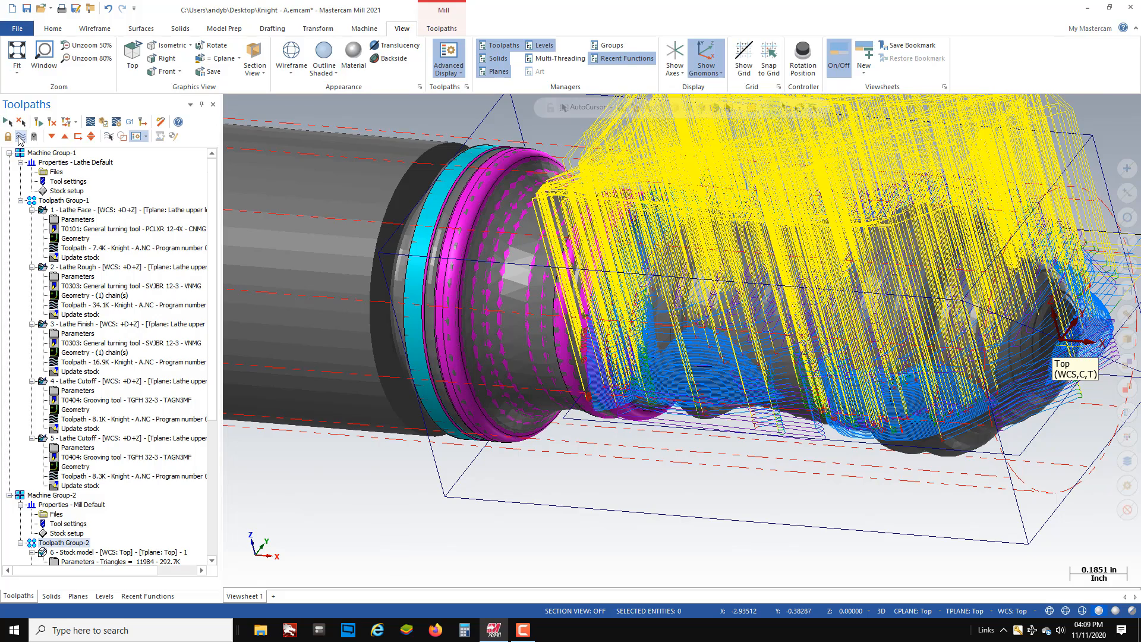
left_click(20, 138)
left_click(33, 137)
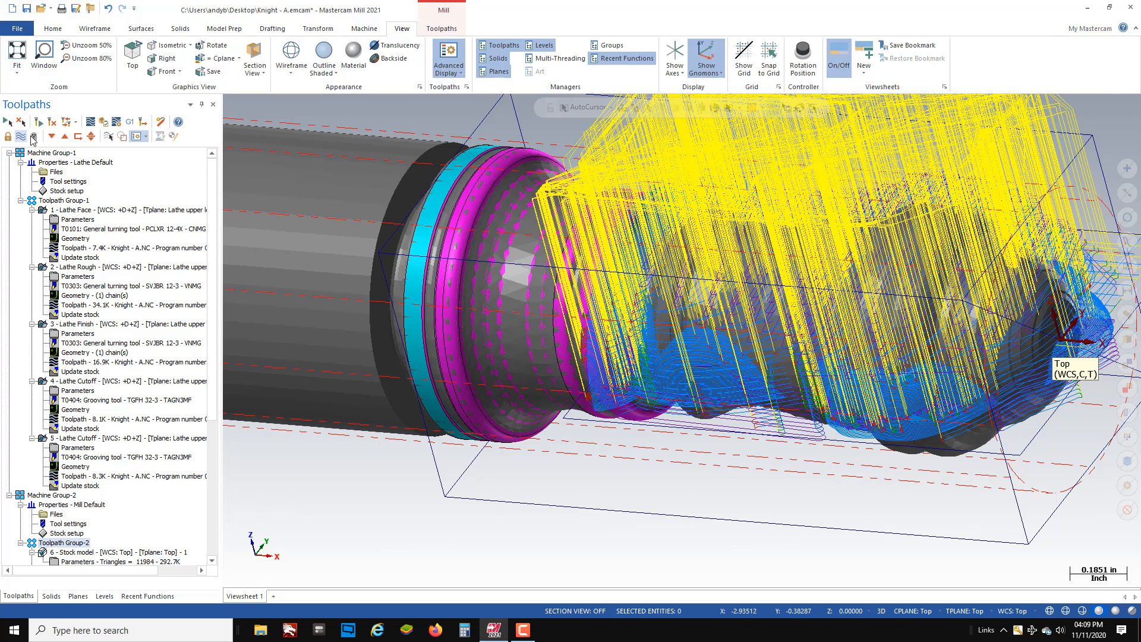
left_click(106, 124)
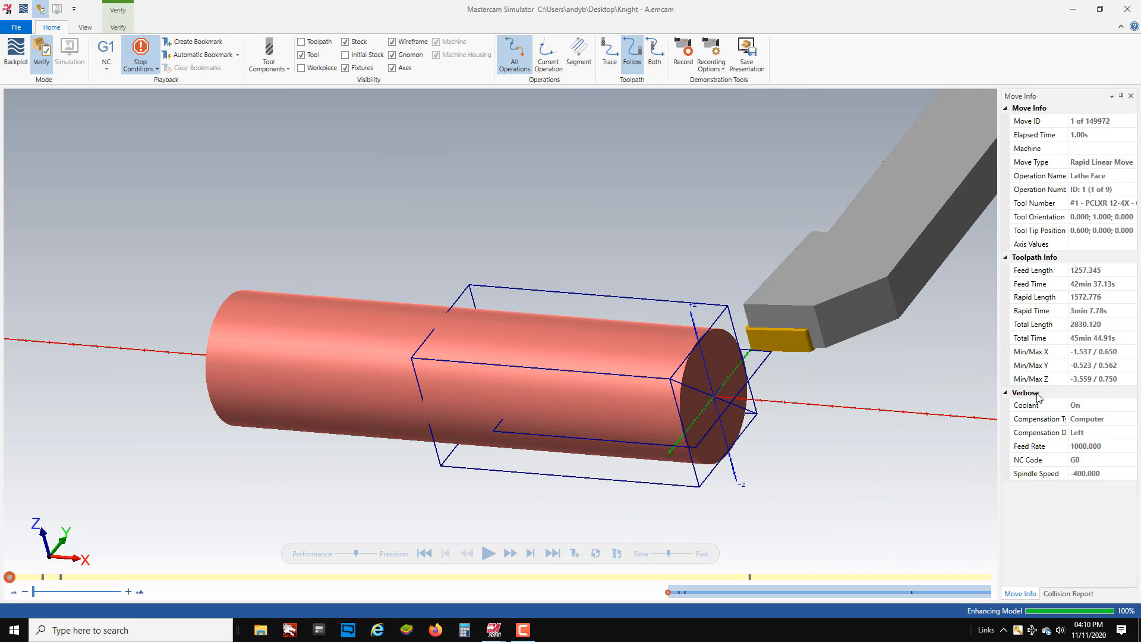
middle_click_drag(664, 410, 647, 419)
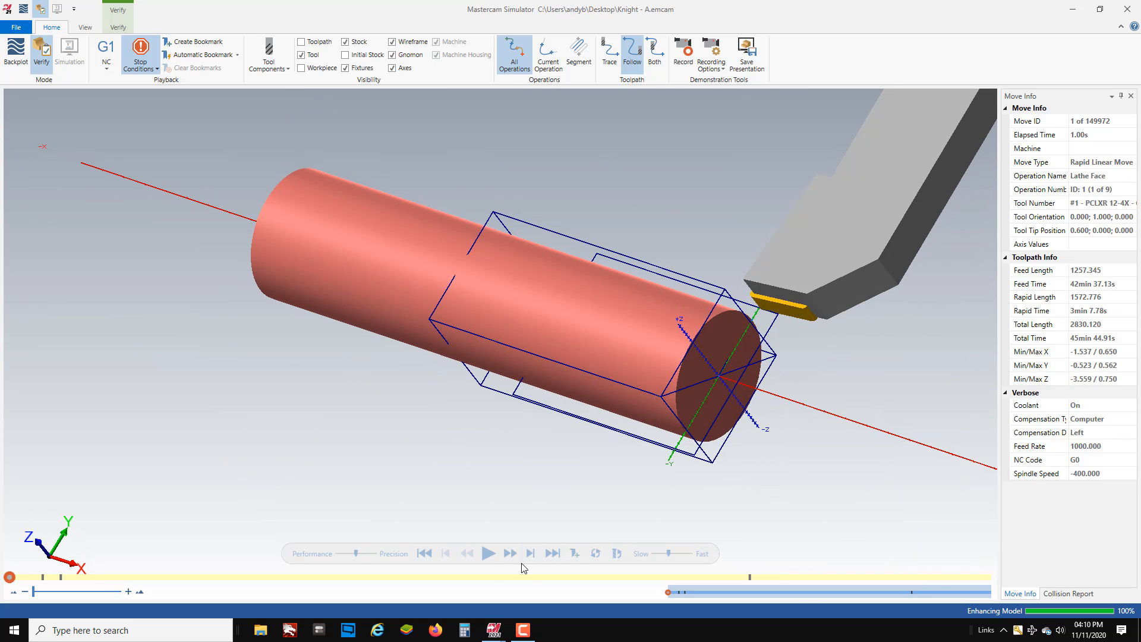
left_click(491, 555)
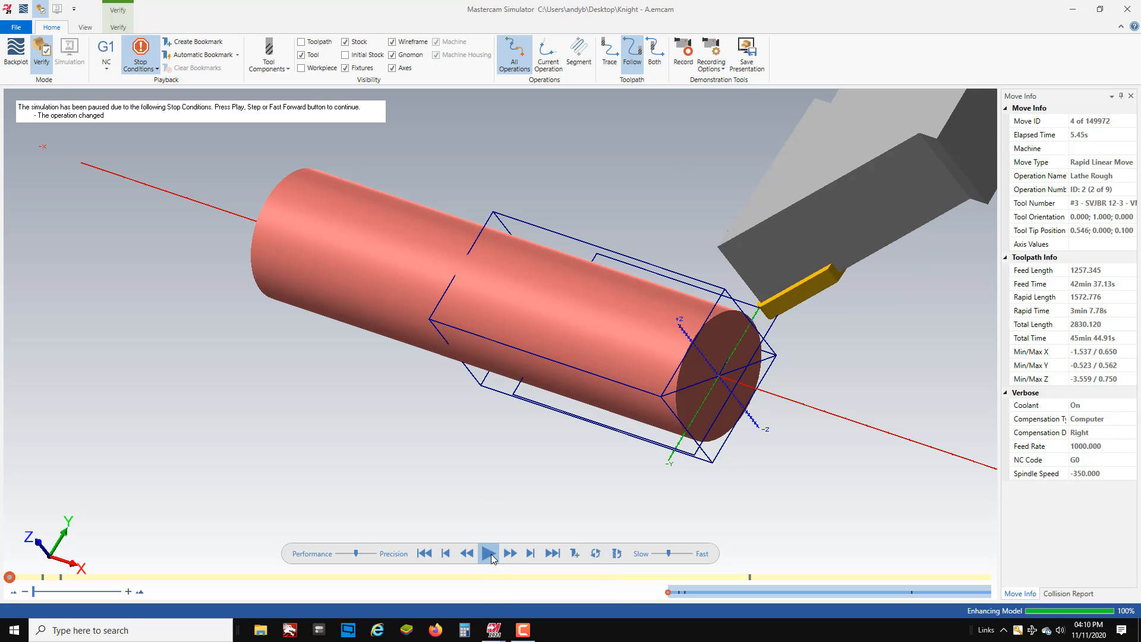
left_click(488, 554)
left_click(489, 554)
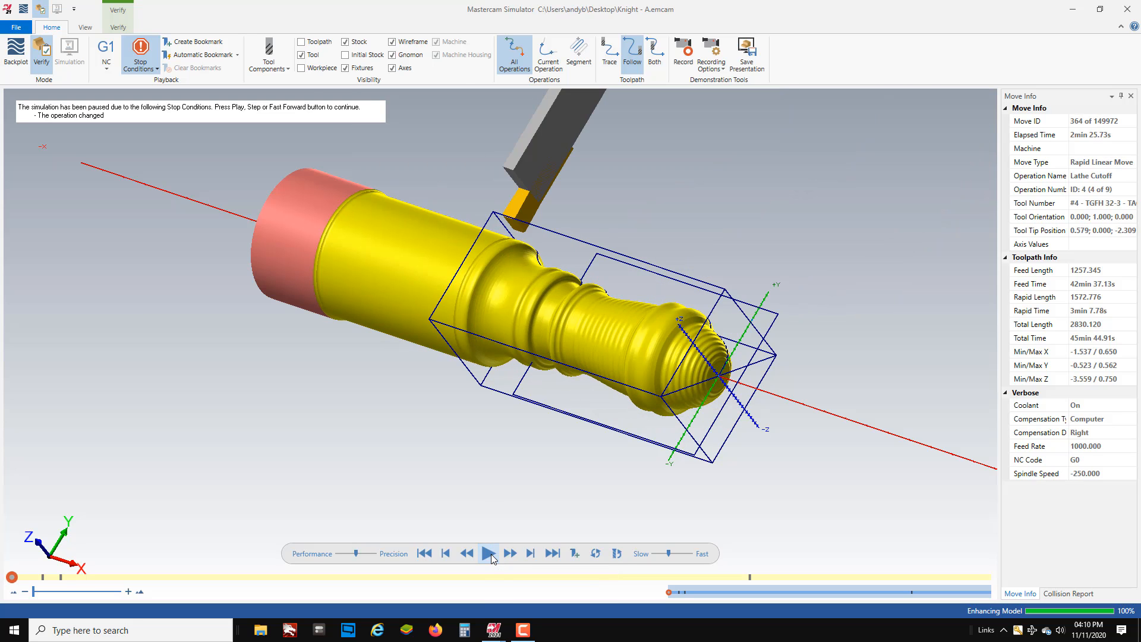
left_click(491, 554)
left_click(488, 553)
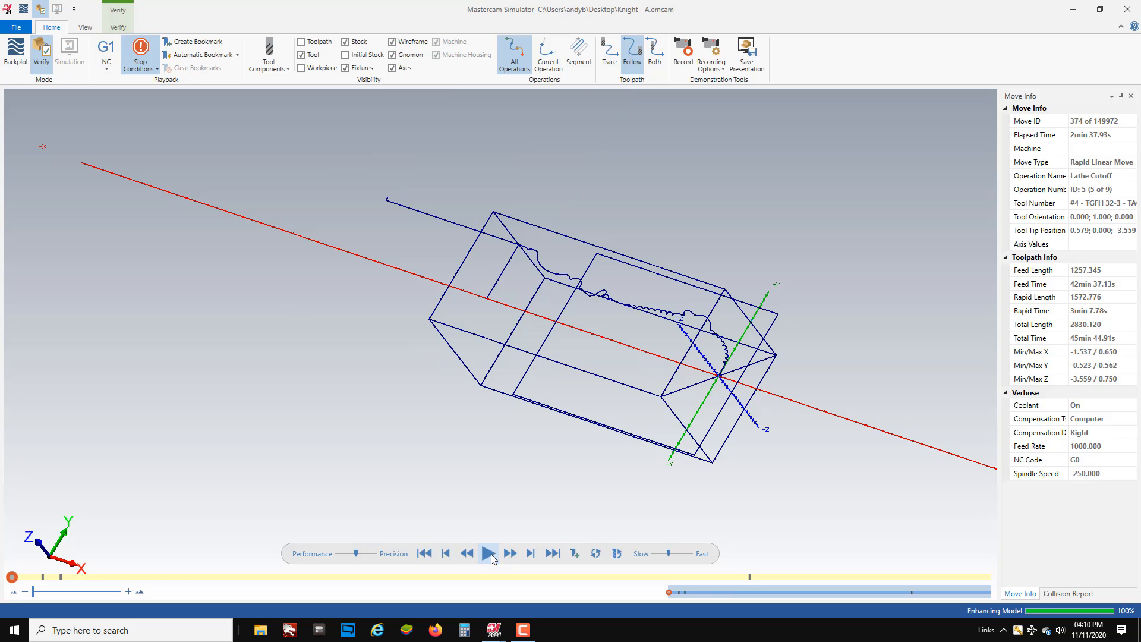
left_click(488, 554)
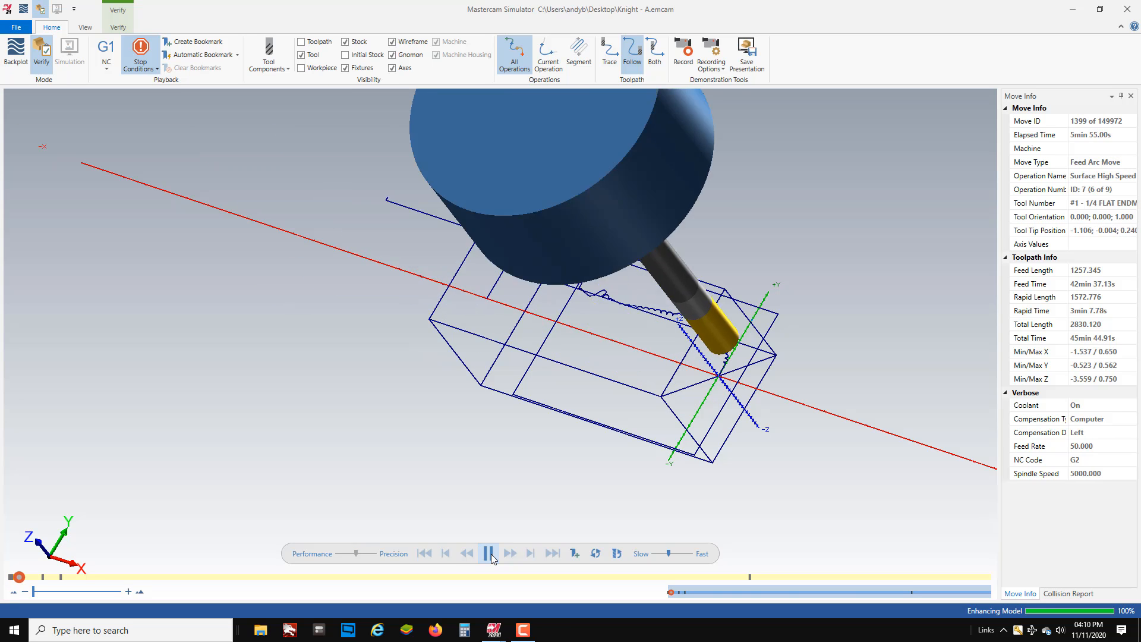
Step: Play the 1/4 and 1/8 flat endmill roughing, toggling the initial stock's display, and close the simulator
middle_click_drag(649, 442, 672, 436)
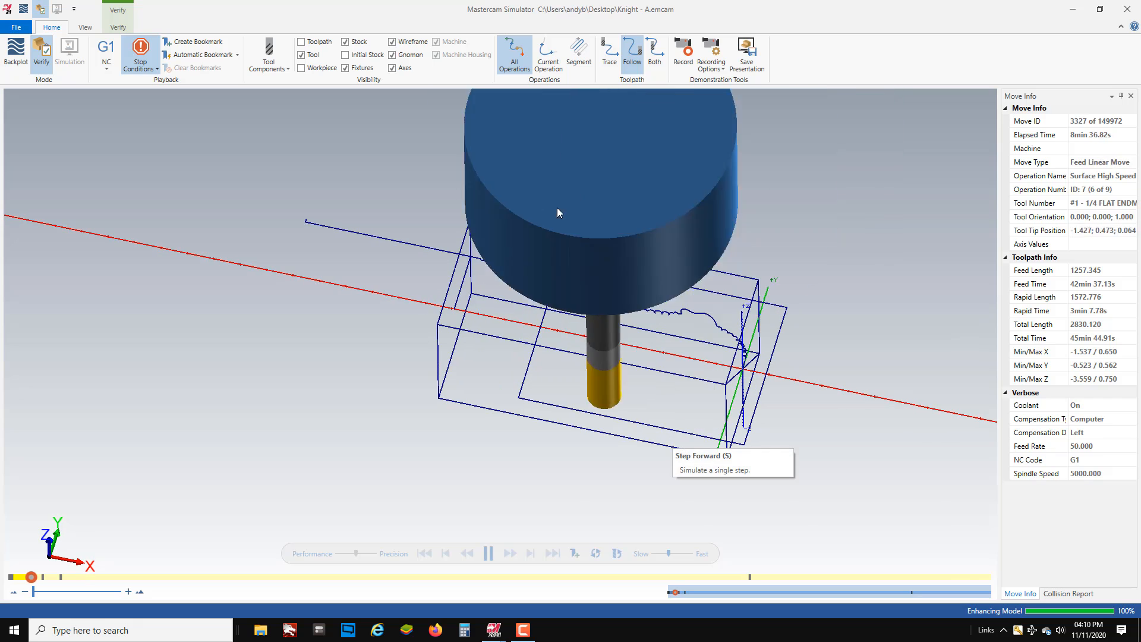
left_click(344, 55)
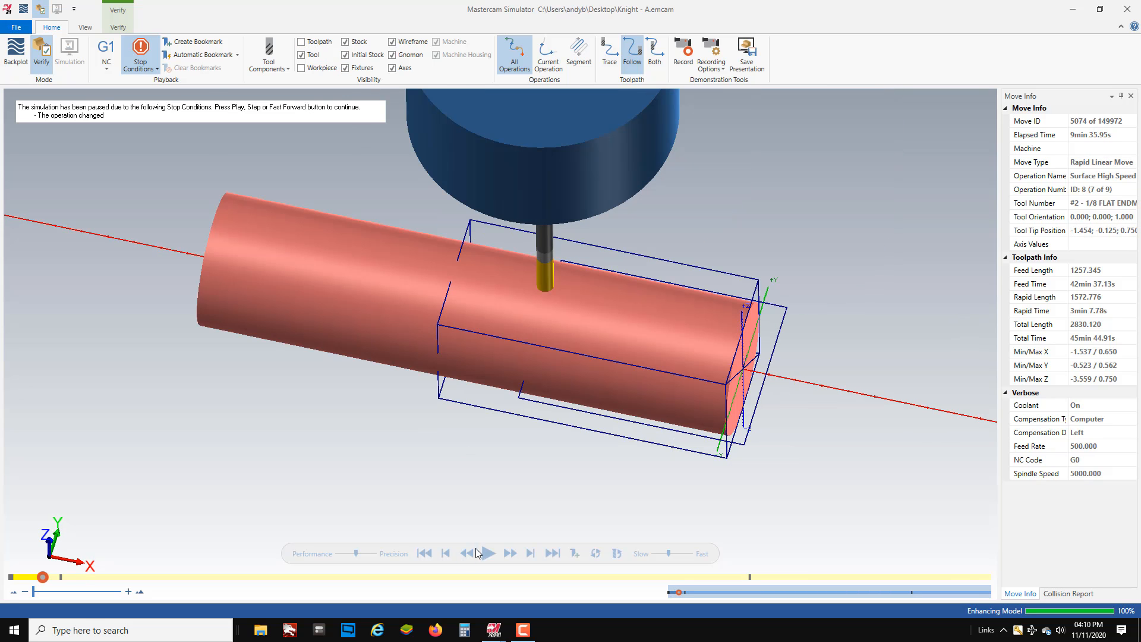
left_click(477, 552)
middle_click_drag(452, 446, 324, 183)
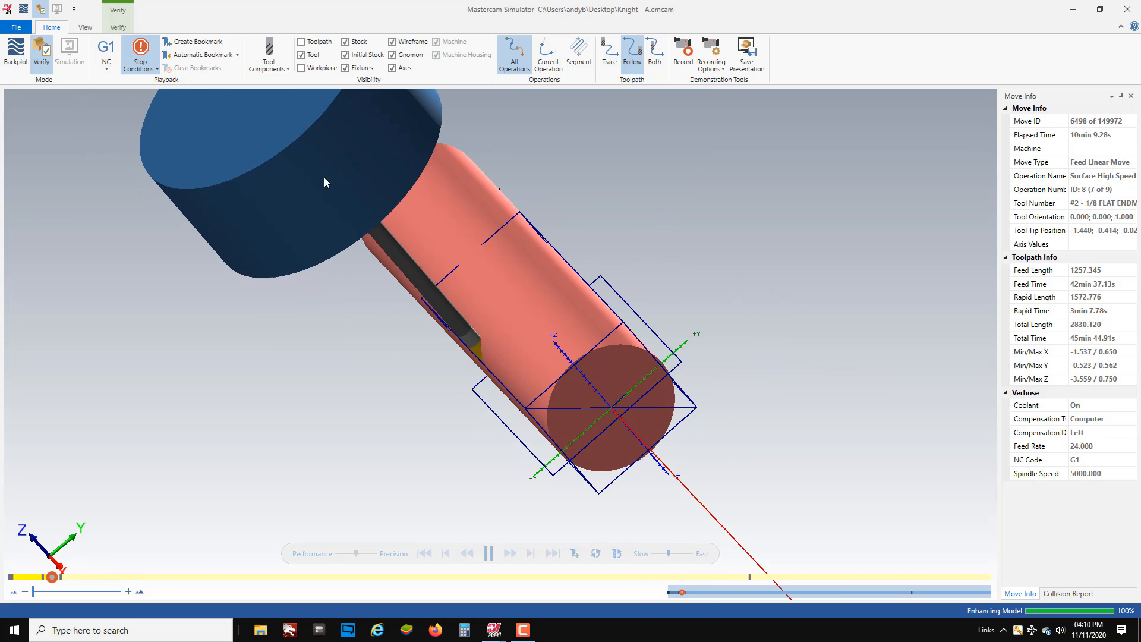
left_click(345, 56)
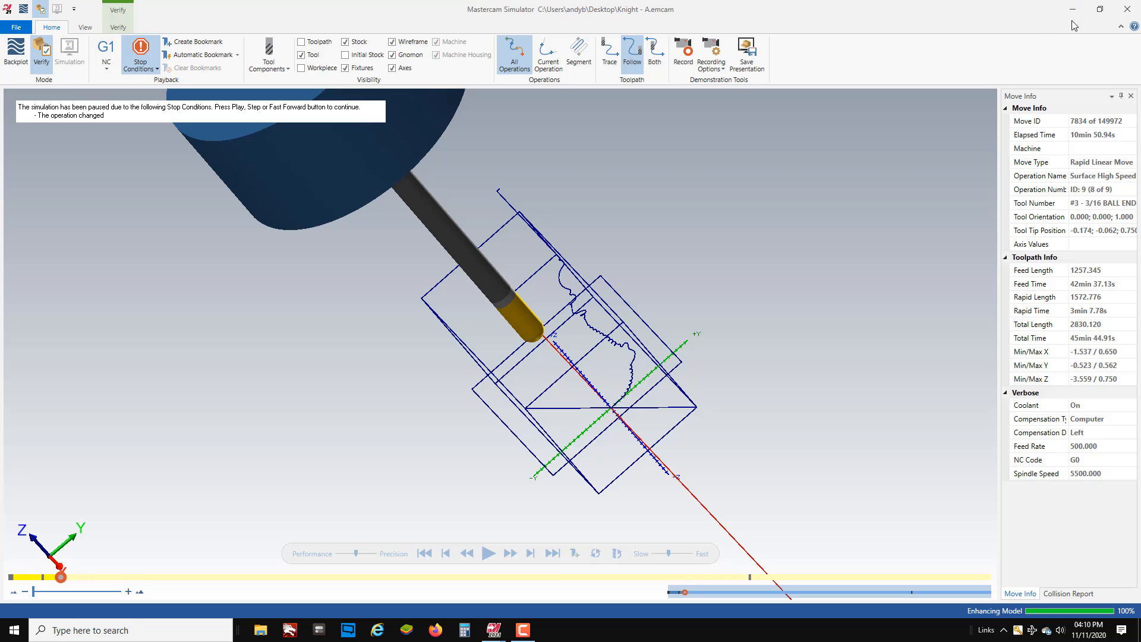
middle_click_drag(562, 364, 585, 390)
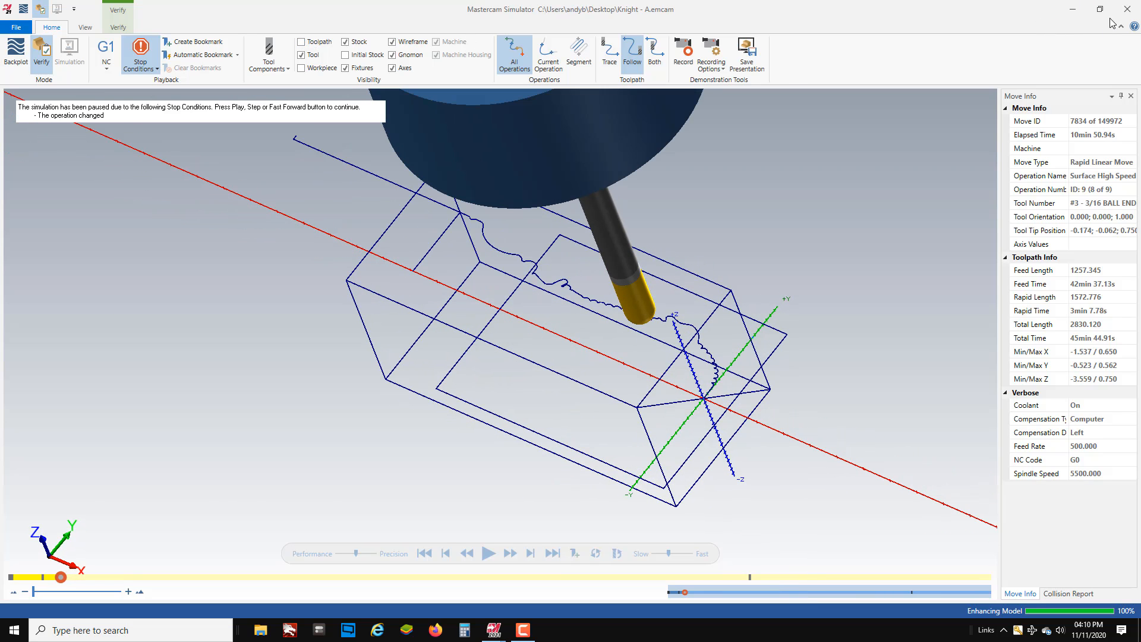
left_click(1127, 10)
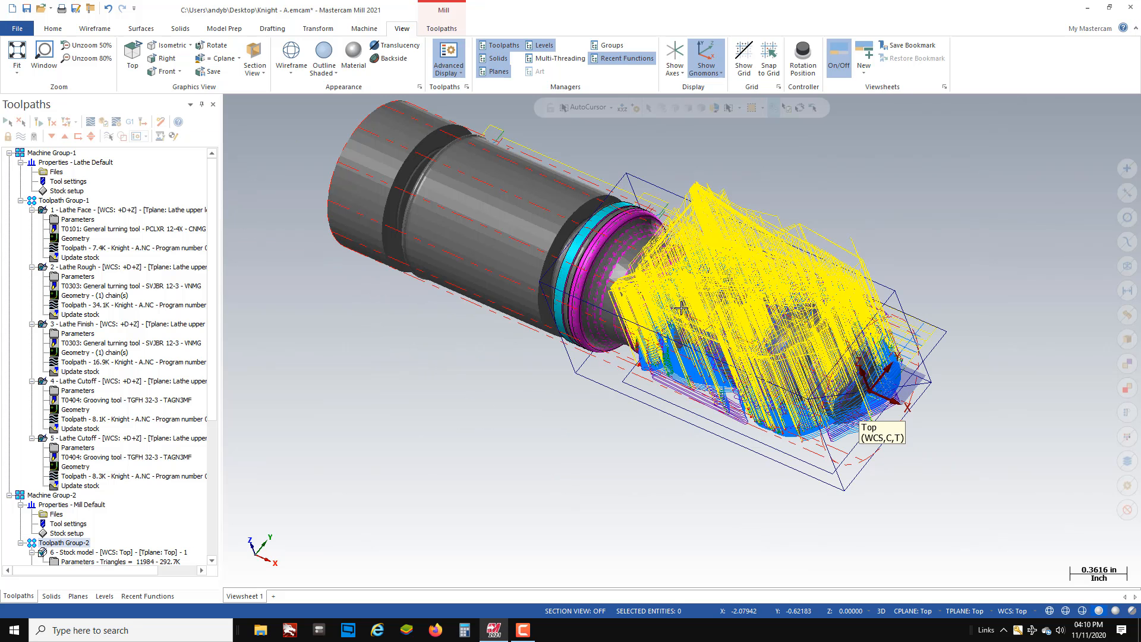
Step: Hide all displayed toolpaths and deselect only the second Lathe Cutoff, operation 5
middle_click_drag(681, 308, 267, 261)
scroll(629, 380, "down", 3)
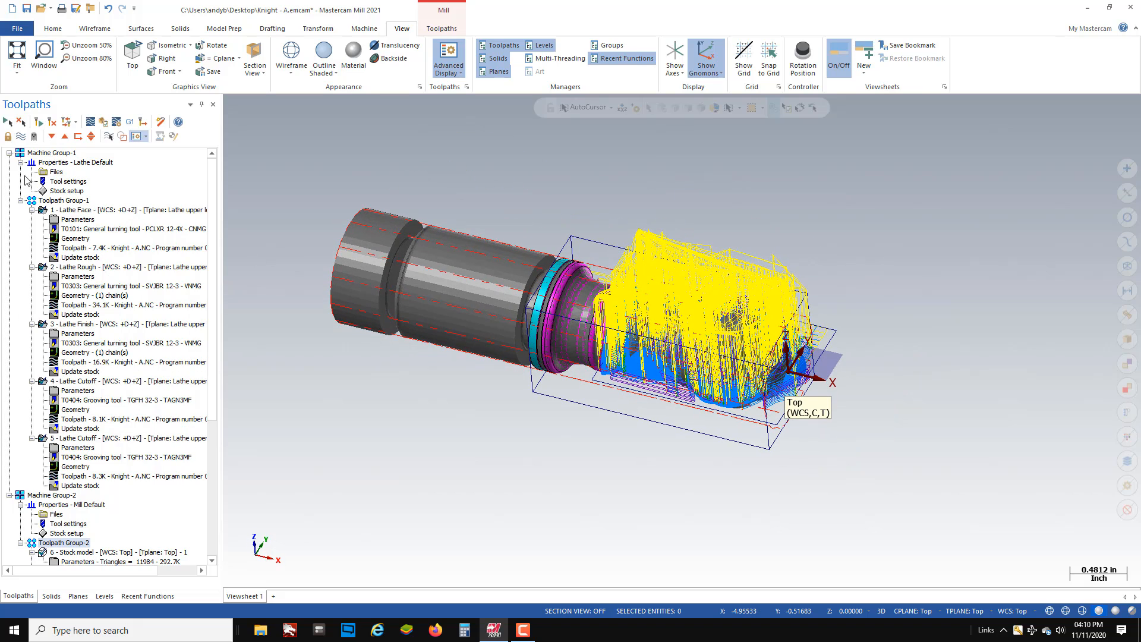
left_click(19, 137)
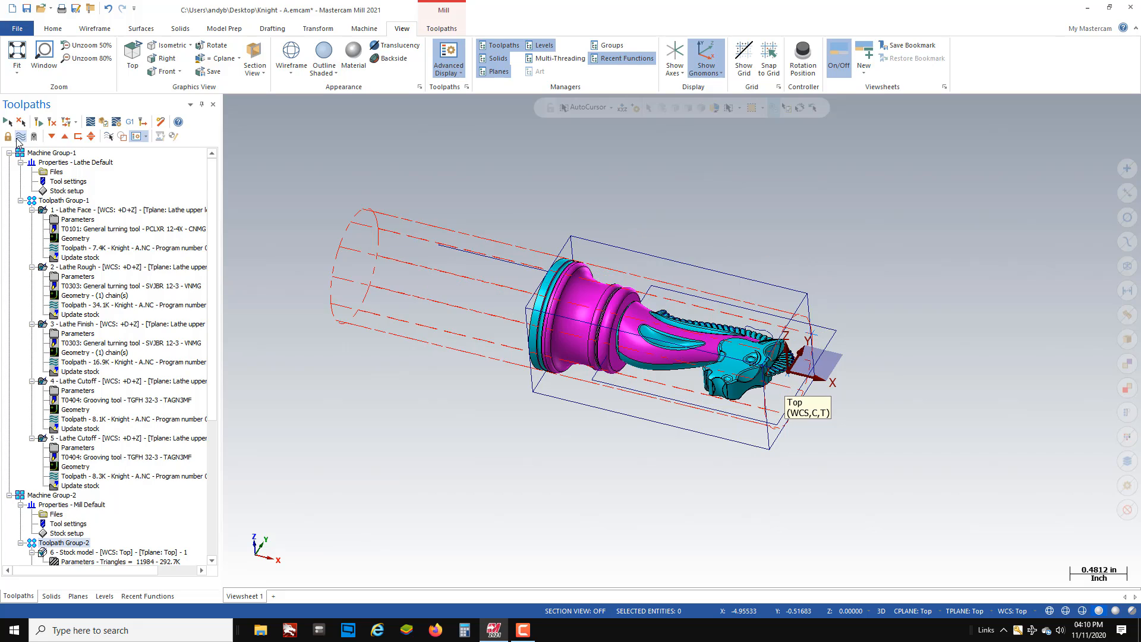
left_click(76, 440)
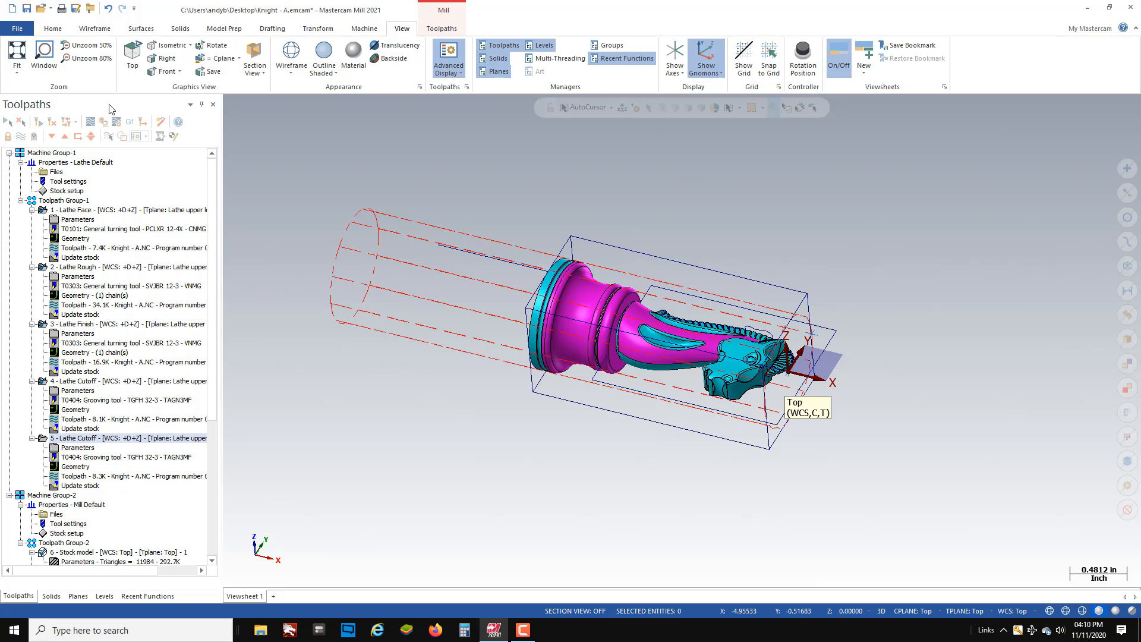
Step: Verify the operations without the final cutoff, playing through the turning passes up to the 1/4 flat endmill roughing
left_click(104, 122)
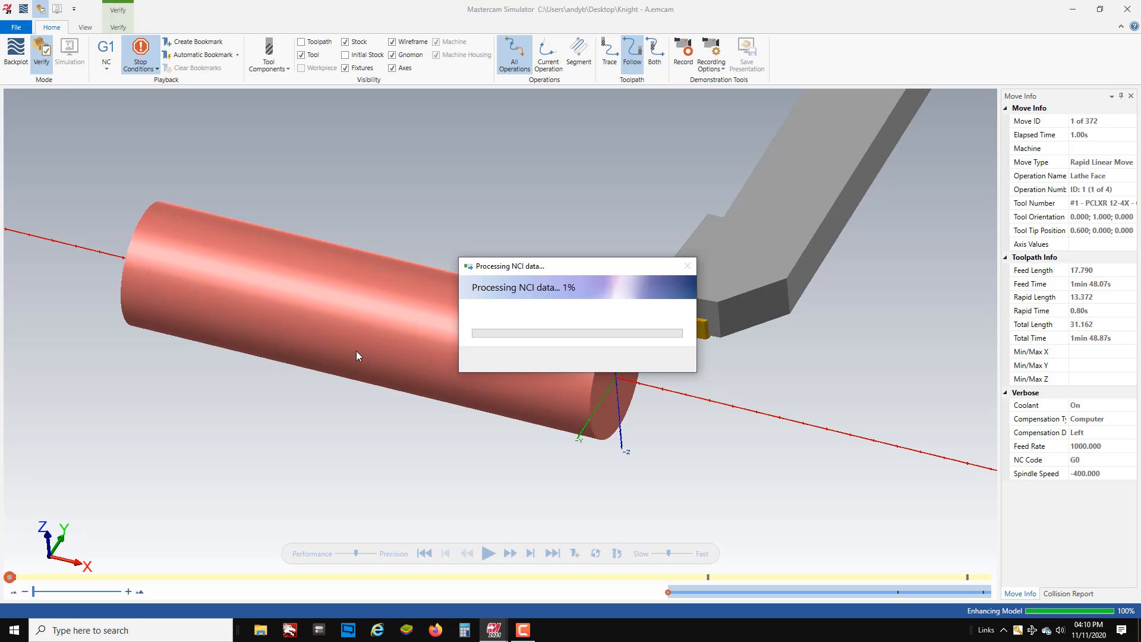
left_click(489, 553)
middle_click_drag(294, 313, 328, 384)
left_click(488, 553)
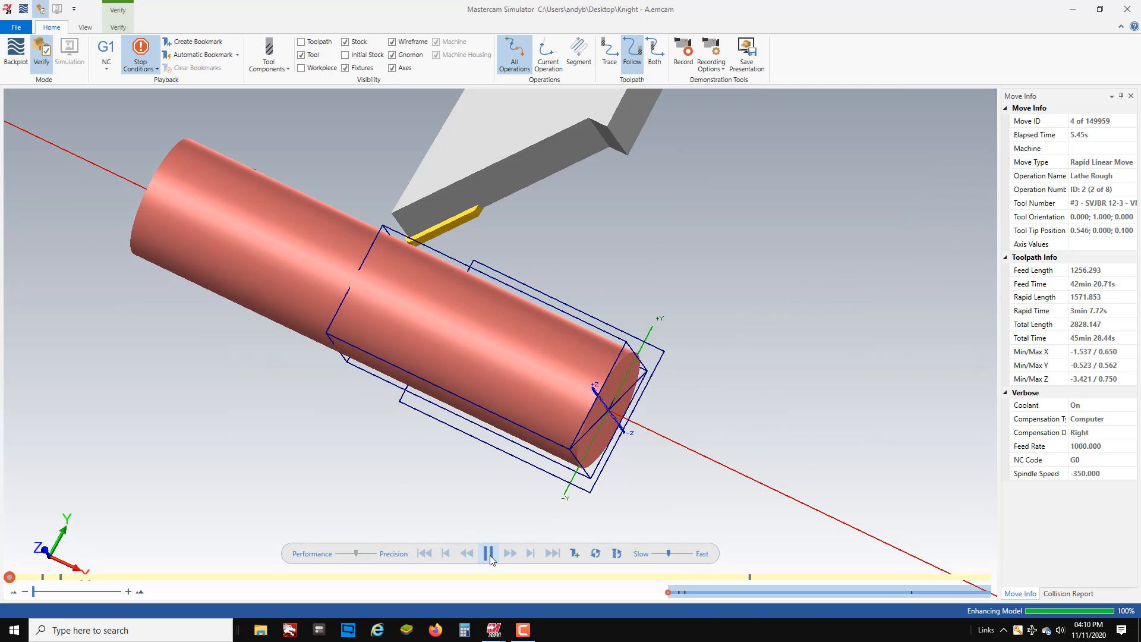
left_click(491, 555)
left_click(490, 556)
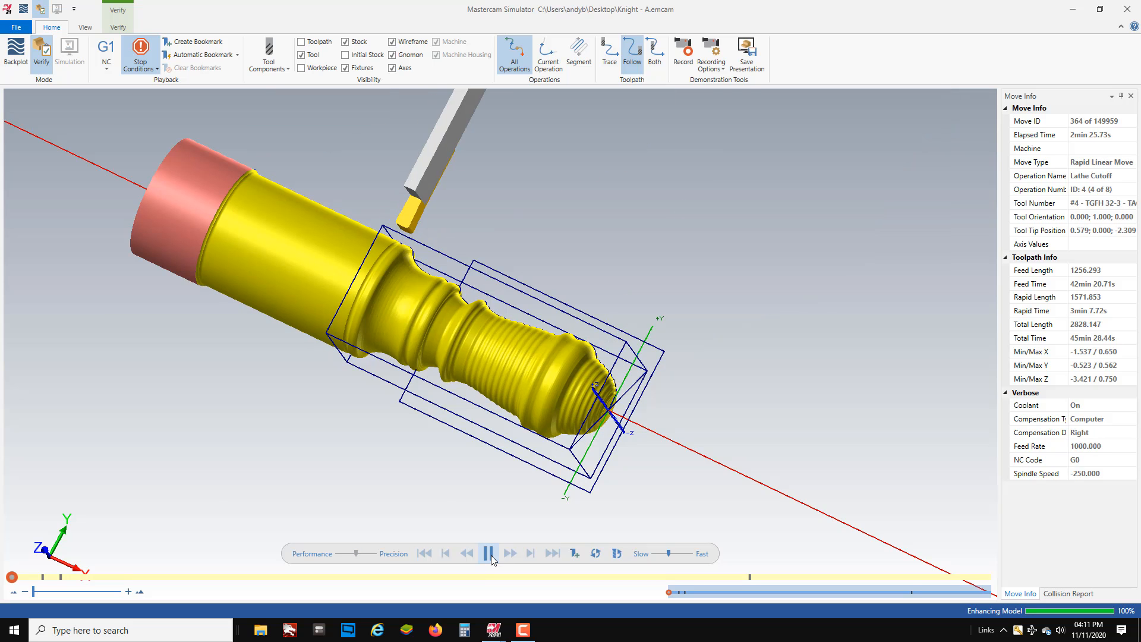
middle_click_drag(501, 359, 504, 337)
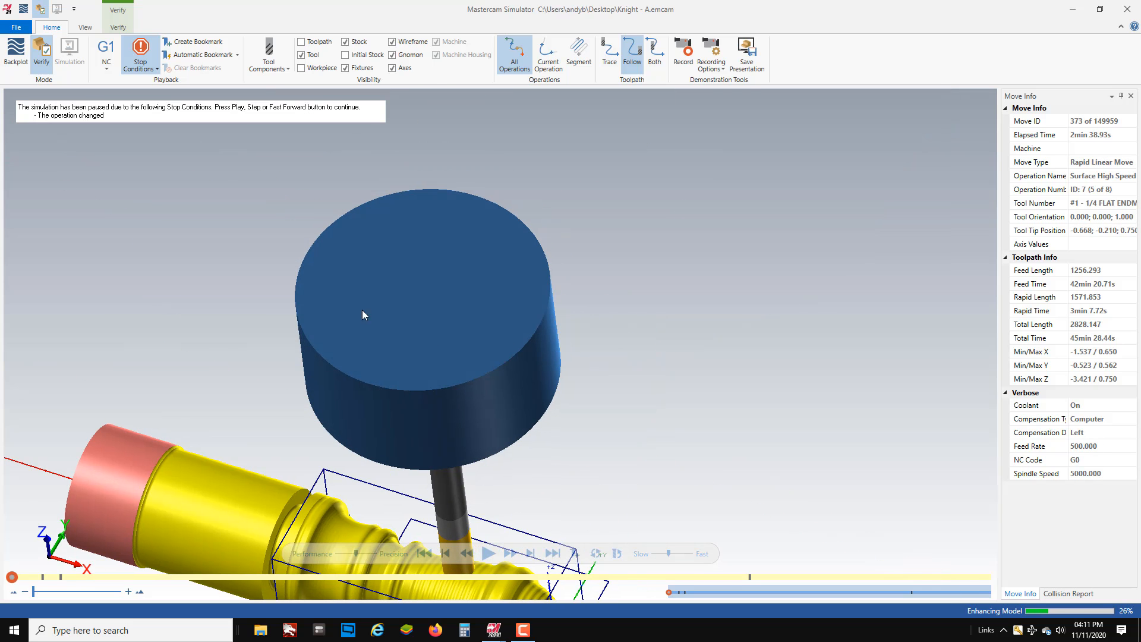
Step: Play the 1/4 flat endmill roughing and the 1/8 flat endmill rest roughing through to their ends
scroll(320, 388, "down", 3)
scroll(267, 427, "up", 5)
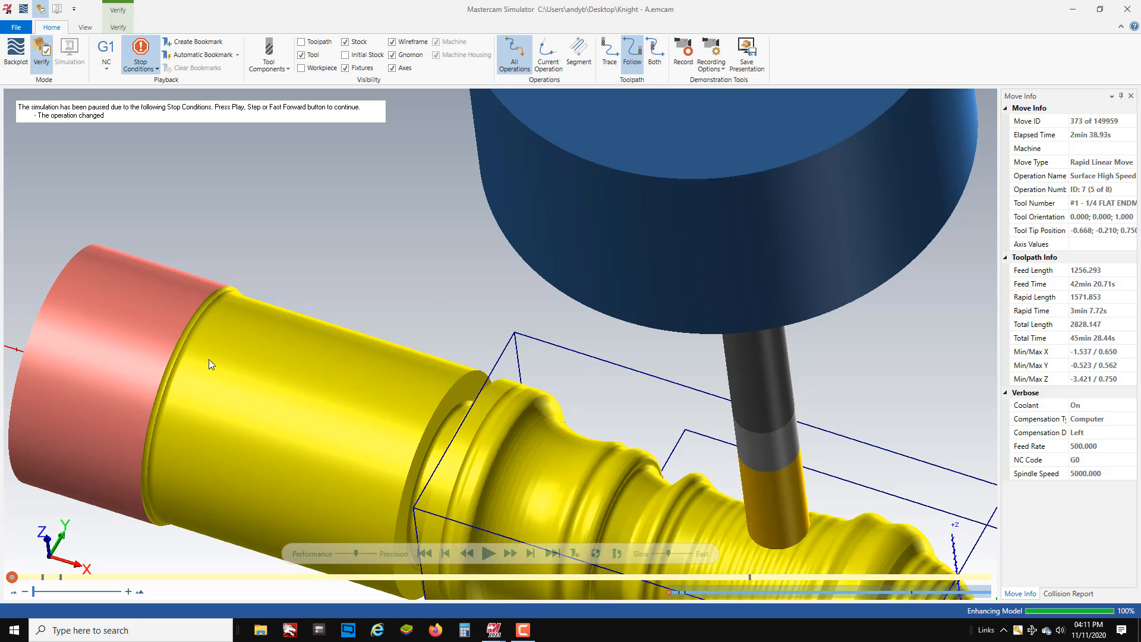
scroll(209, 359, "down", 5)
middle_click_drag(427, 490, 451, 500)
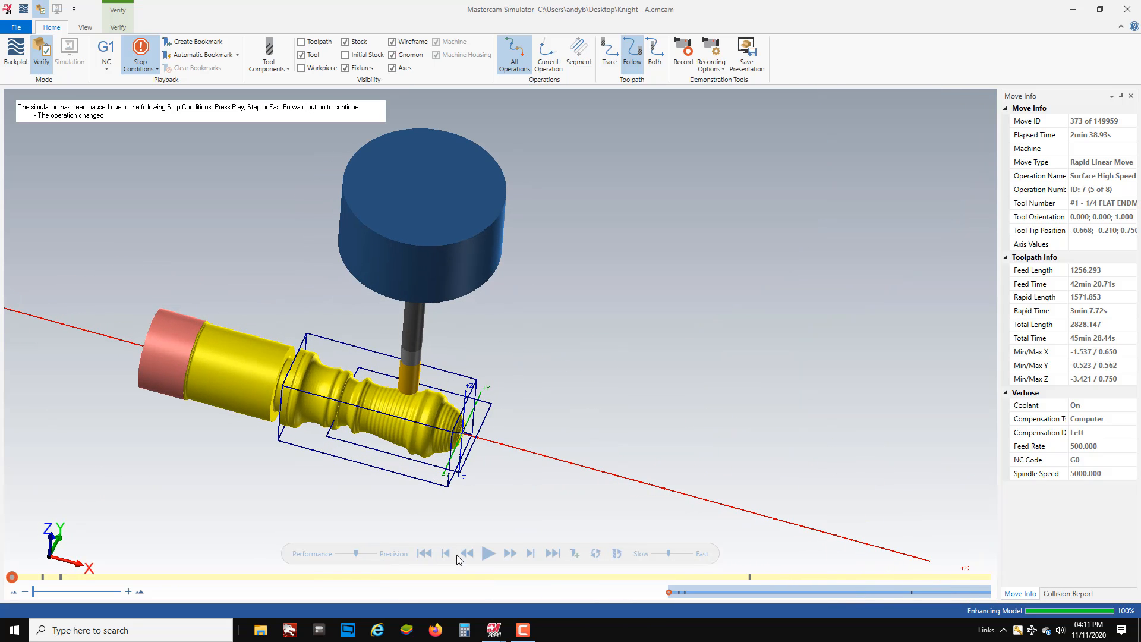
left_click(490, 555)
middle_click_drag(482, 413, 437, 424)
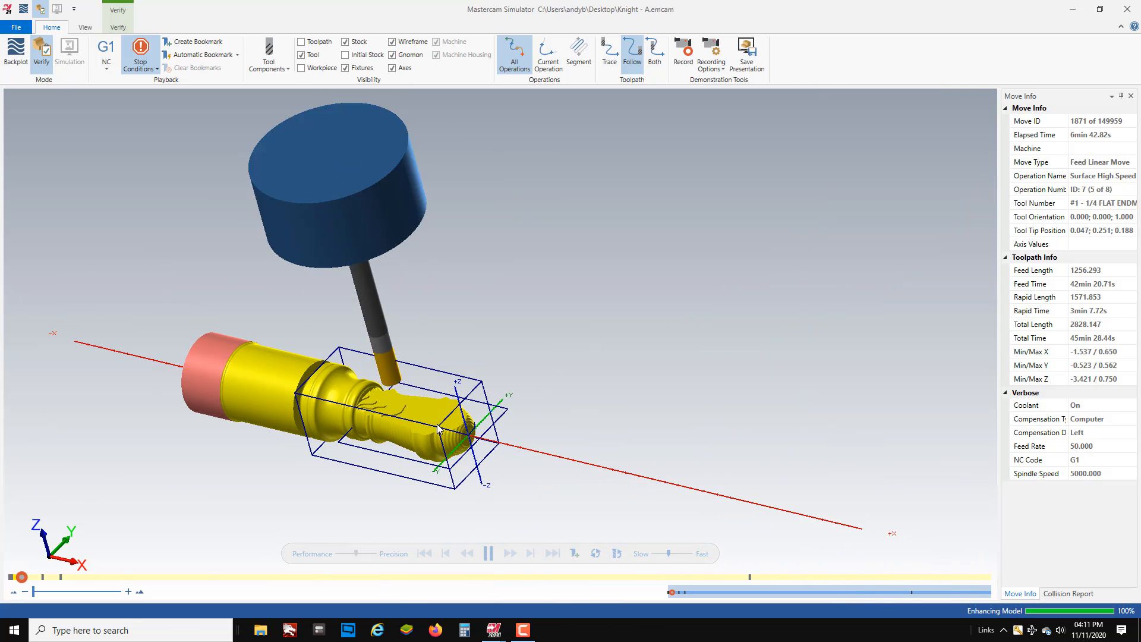
scroll(376, 487, "up", 2)
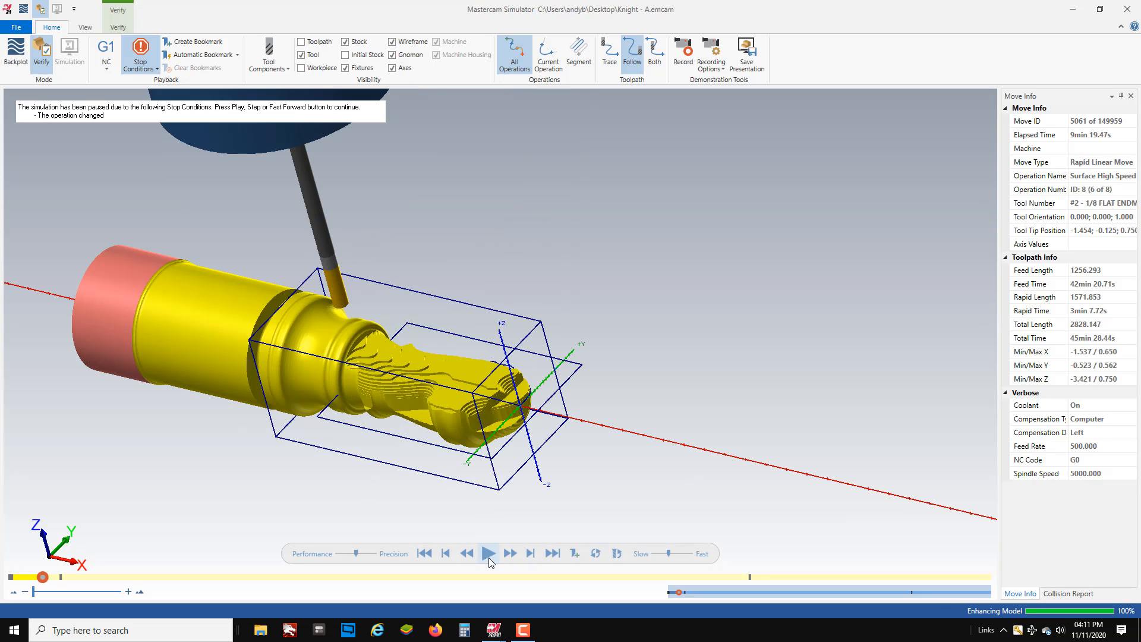
left_click(488, 554)
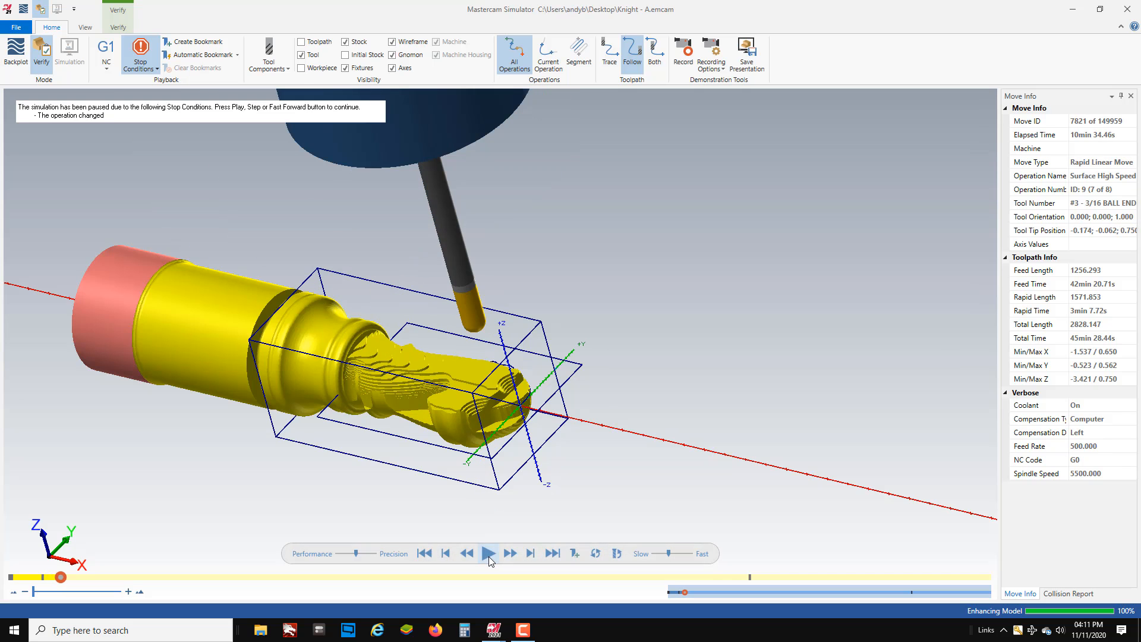
Step: Play the 3/16 ball endmill Hybrid finishing and examine the surface it cuts along the knight's neck and collar
left_click(489, 554)
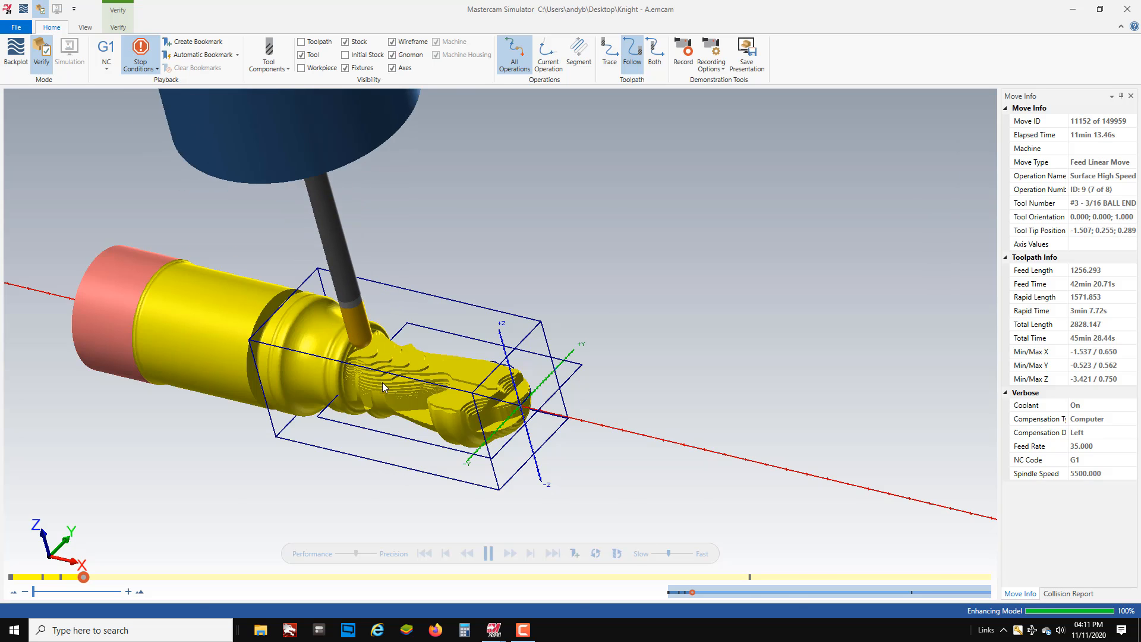
scroll(365, 370, "up", 5)
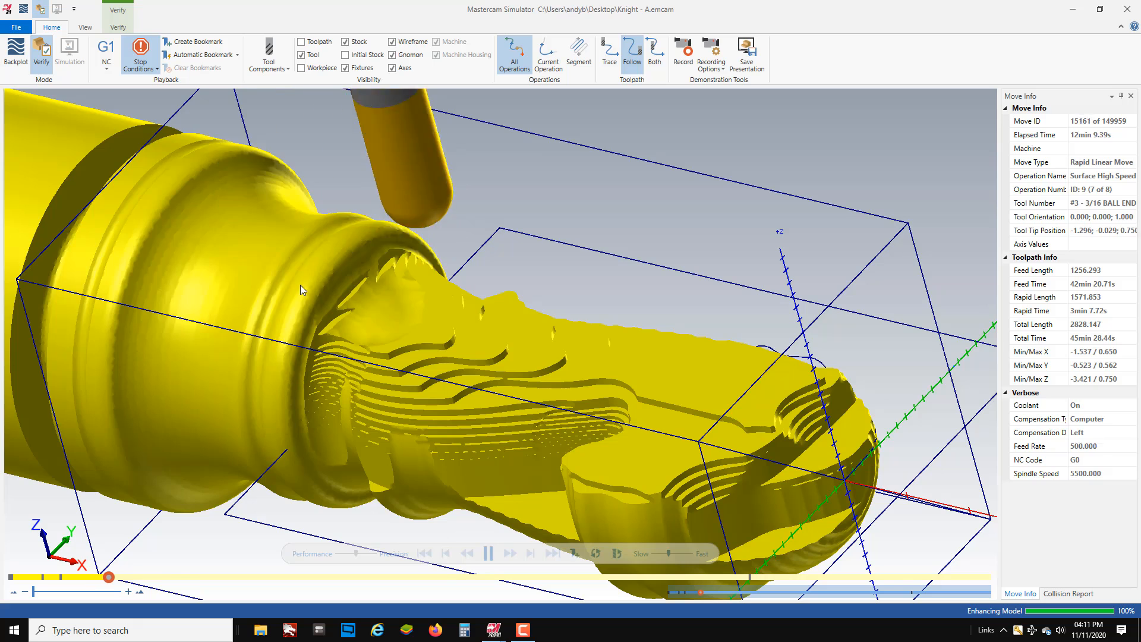
scroll(335, 291, "down", 3)
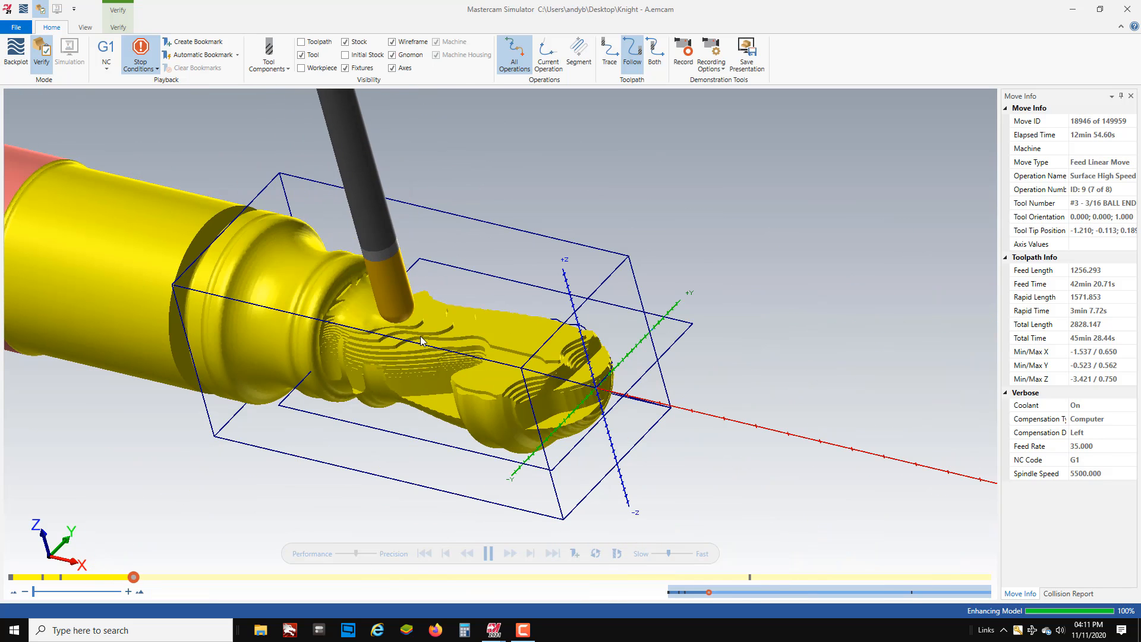
scroll(317, 336, "up", 4)
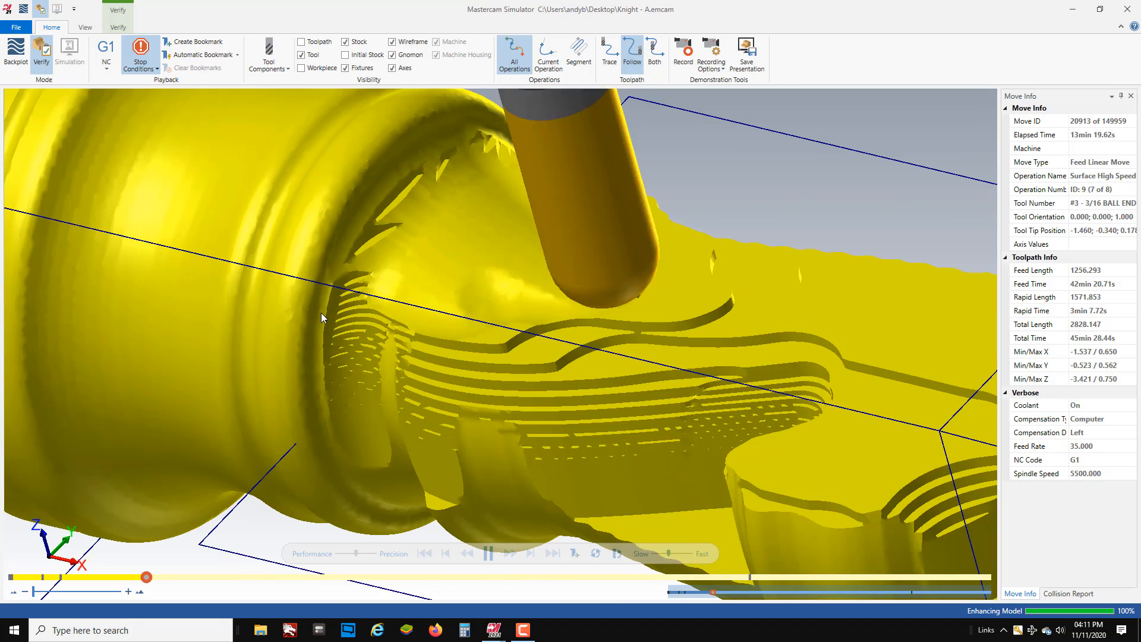
middle_click_drag(322, 313, 347, 288)
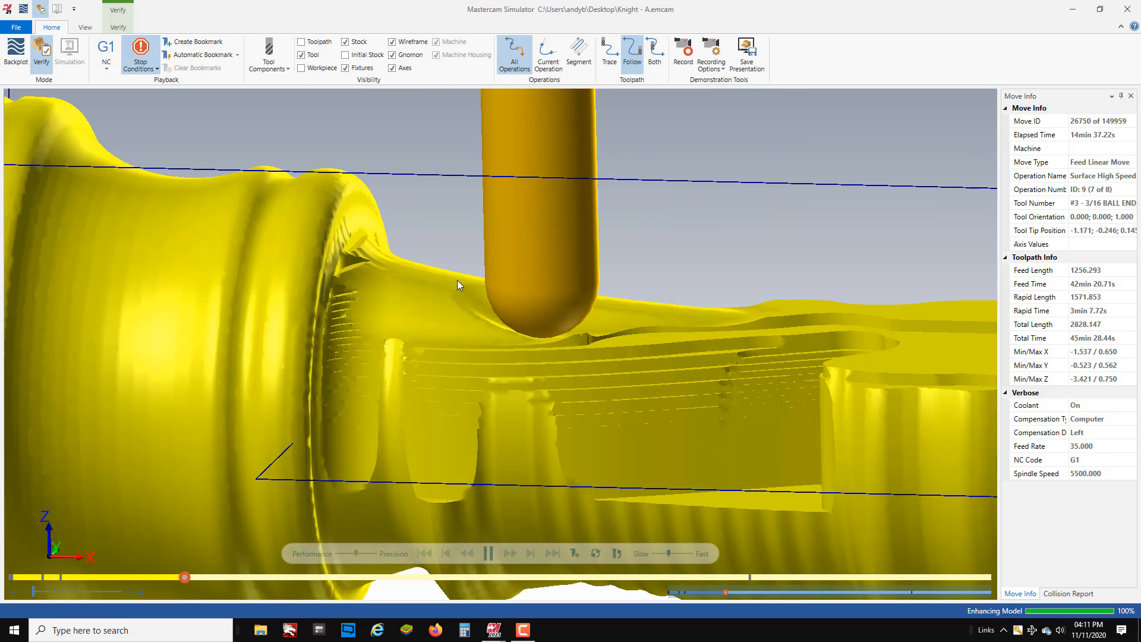
middle_click_drag(457, 285, 419, 245)
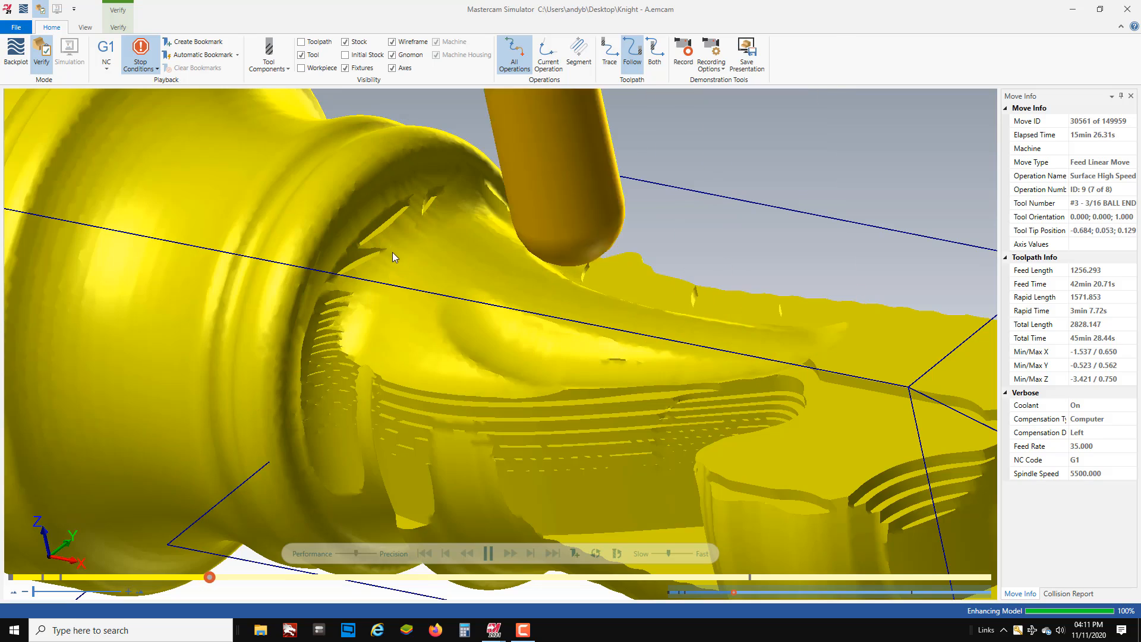
scroll(386, 258, "down", 3)
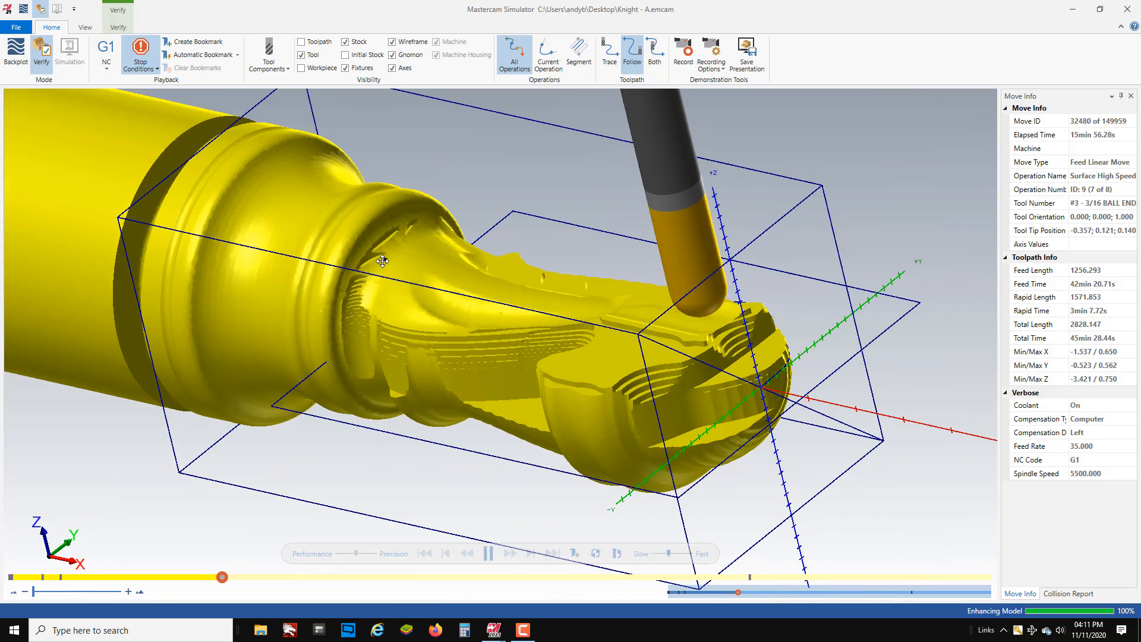
middle_click_drag(382, 261, 388, 272)
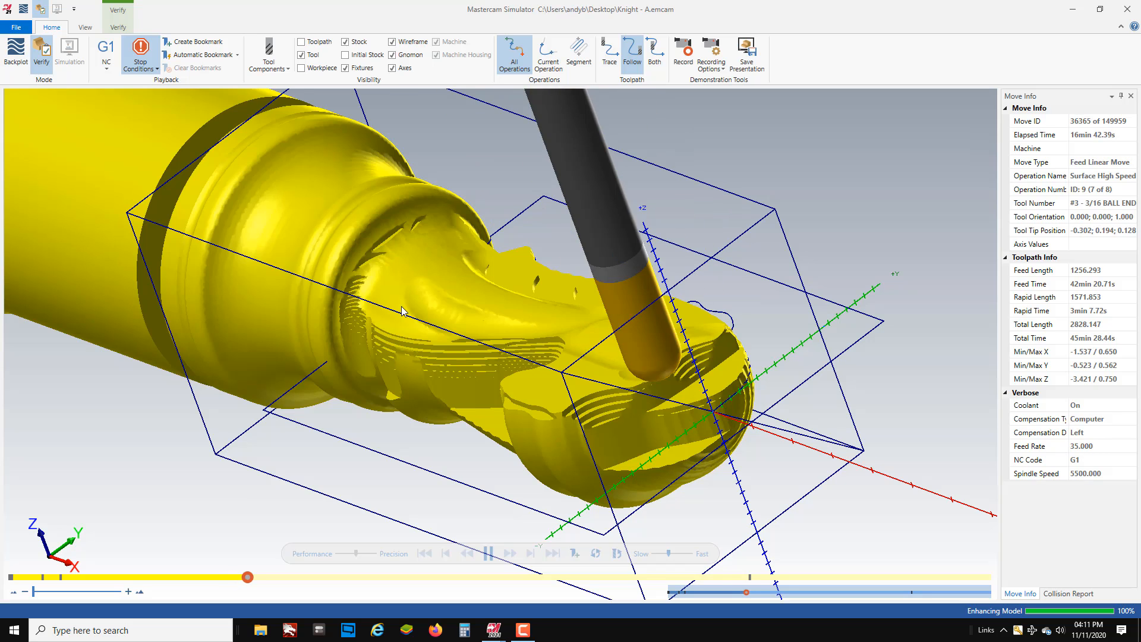
Step: Raise the playback speed to its fastest setting and run the remaining Hybrid finishing
left_click(685, 550)
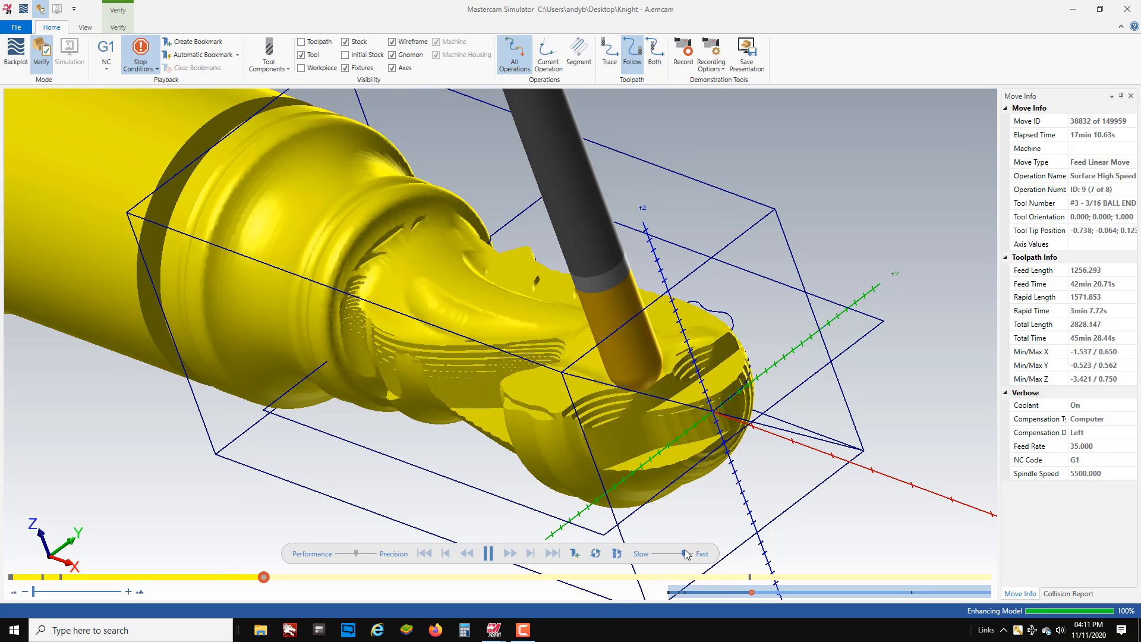
left_click_drag(684, 550, 692, 552)
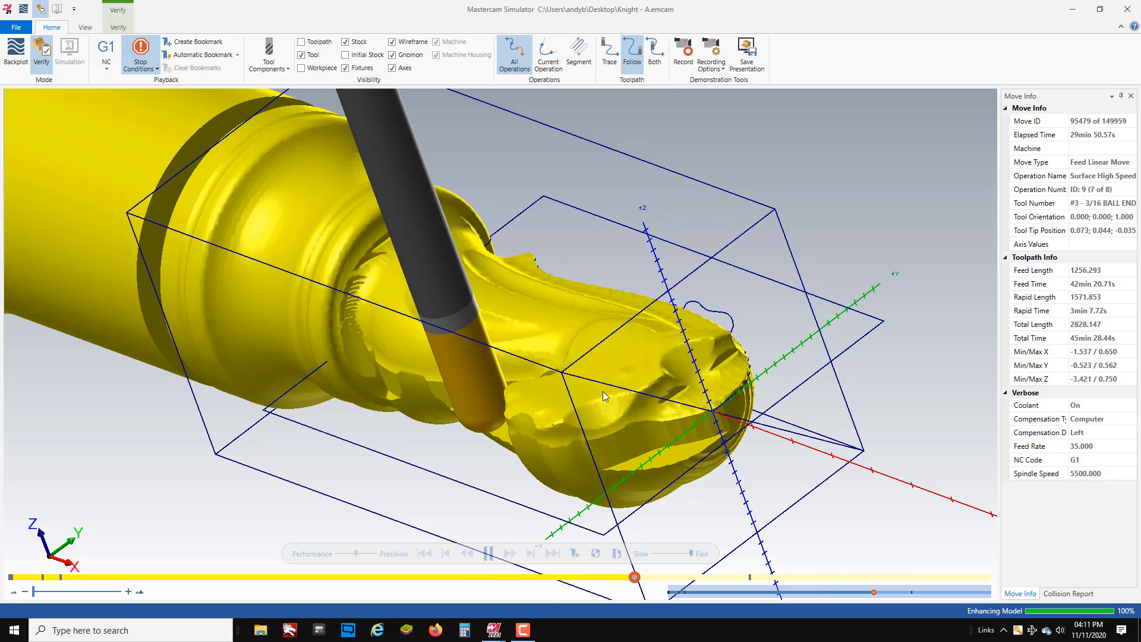
mouse_move(603, 391)
middle_mouse_down()
mouse_move(624, 406)
mouse_move(609, 403)
middle_mouse_up()
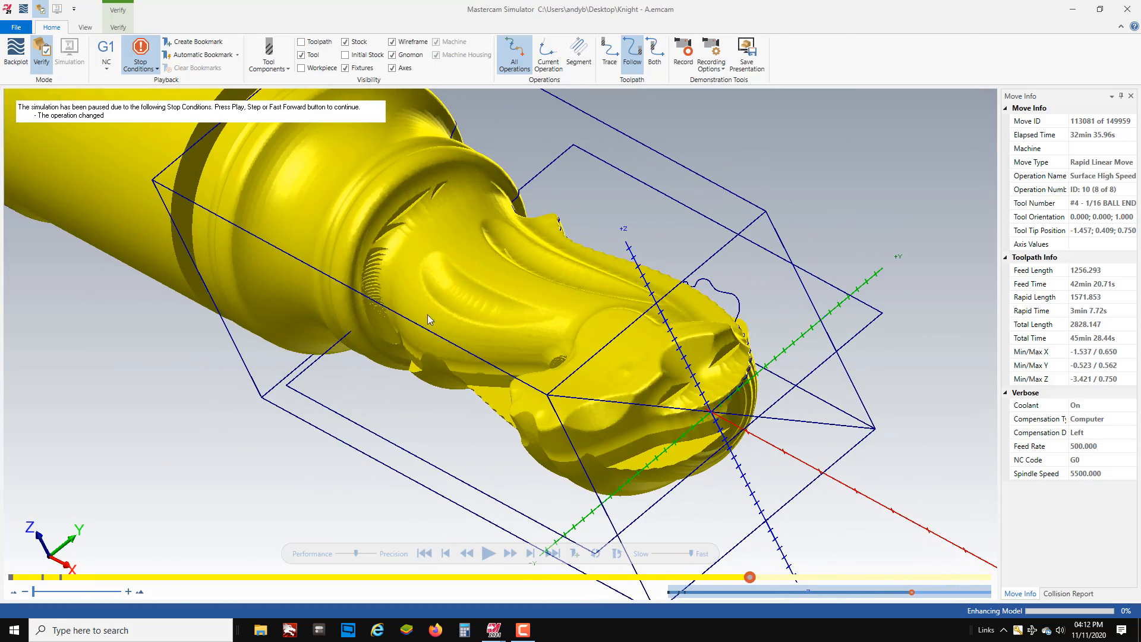
Step: Play the 1/16 ball endmill Pencil operation, inspect the machined knight from several angles, and close the simulator
left_click(489, 555)
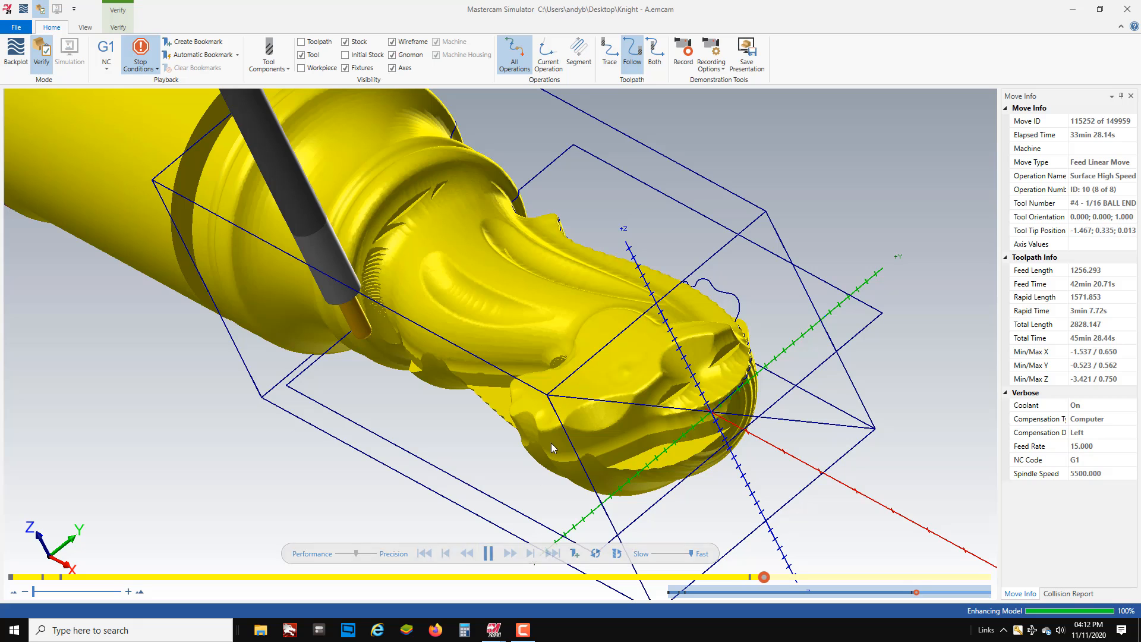
middle_click_drag(462, 389, 512, 388)
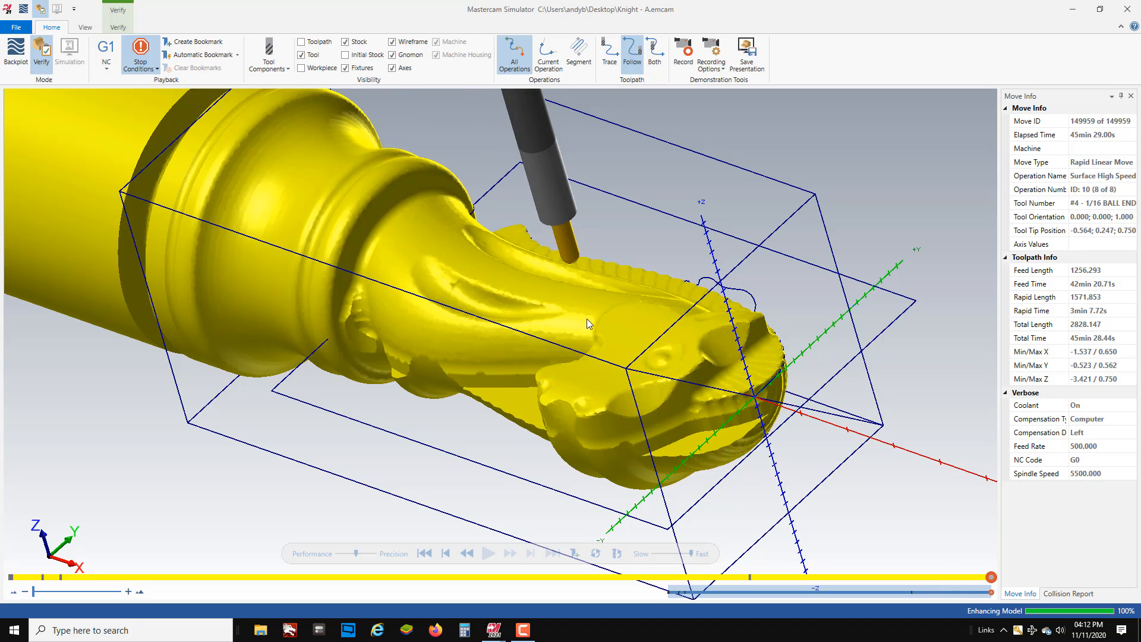
middle_click_drag(587, 318, 563, 387)
middle_click_drag(549, 392, 594, 369)
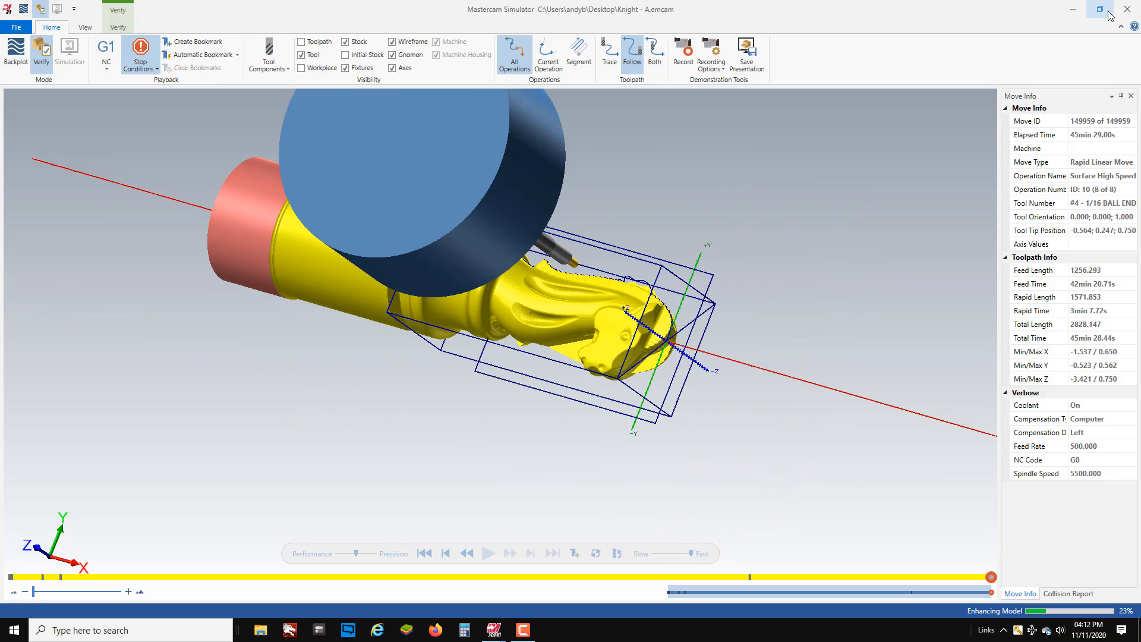
left_click(1127, 9)
Step: Start a new dynamic plane with its origin placed at the Top plane's origin, X0 Y0 Z0
middle_click_drag(773, 343, 785, 331)
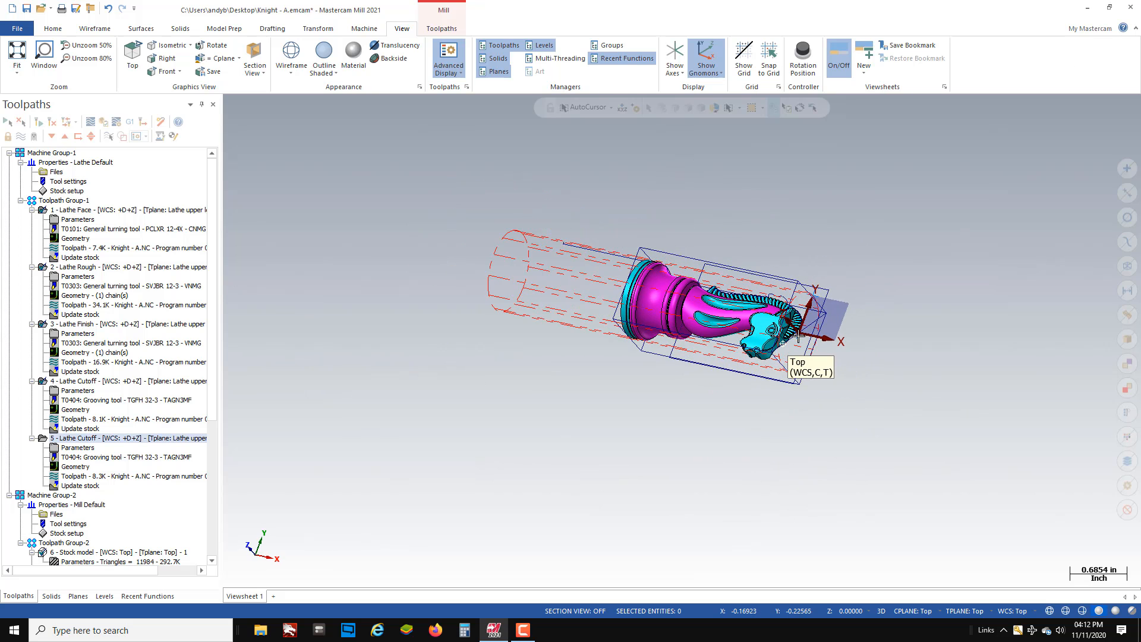
scroll(505, 341, "down", 3)
scroll(632, 416, "up", 3)
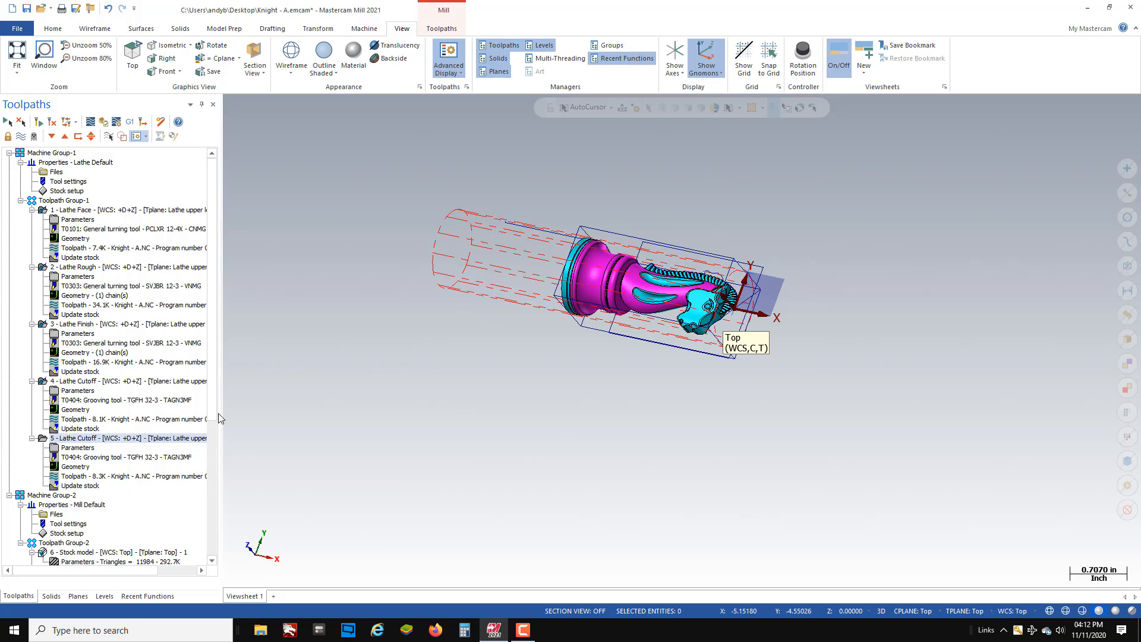
left_click_drag(212, 412, 212, 548)
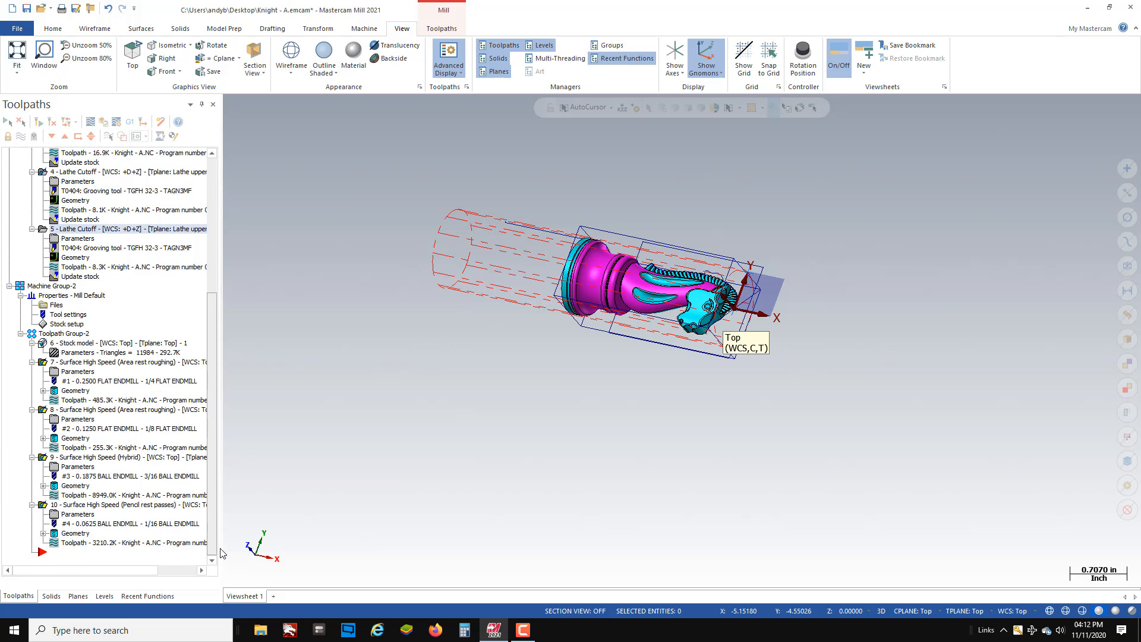
left_click(81, 597)
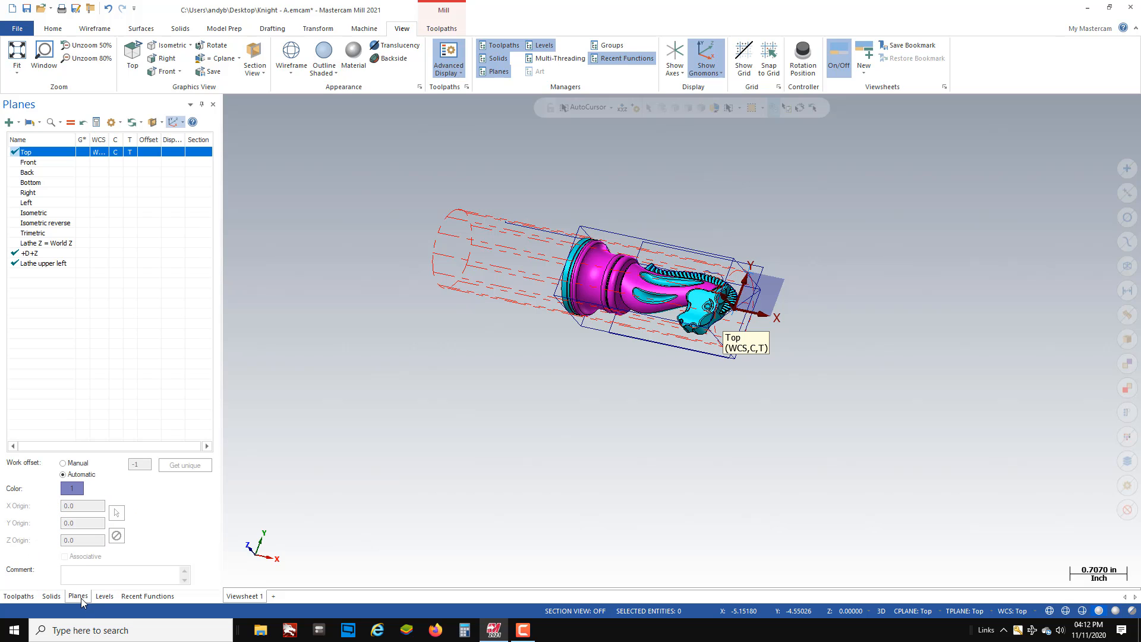
left_click(13, 127)
left_click(35, 224)
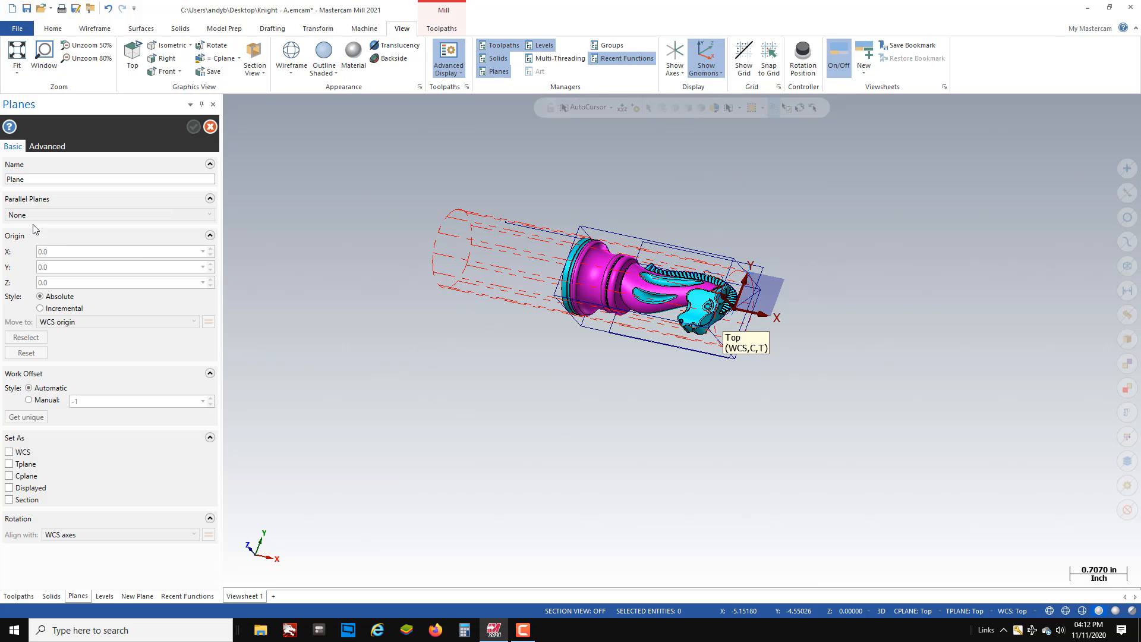
scroll(722, 339, "up", 4)
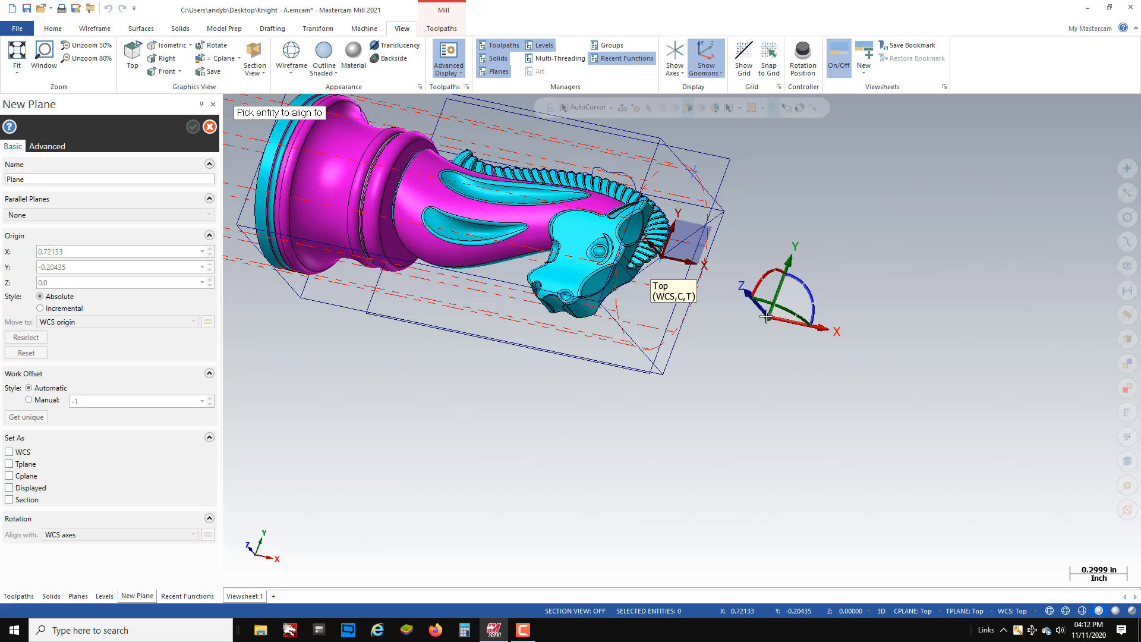
left_click(670, 261)
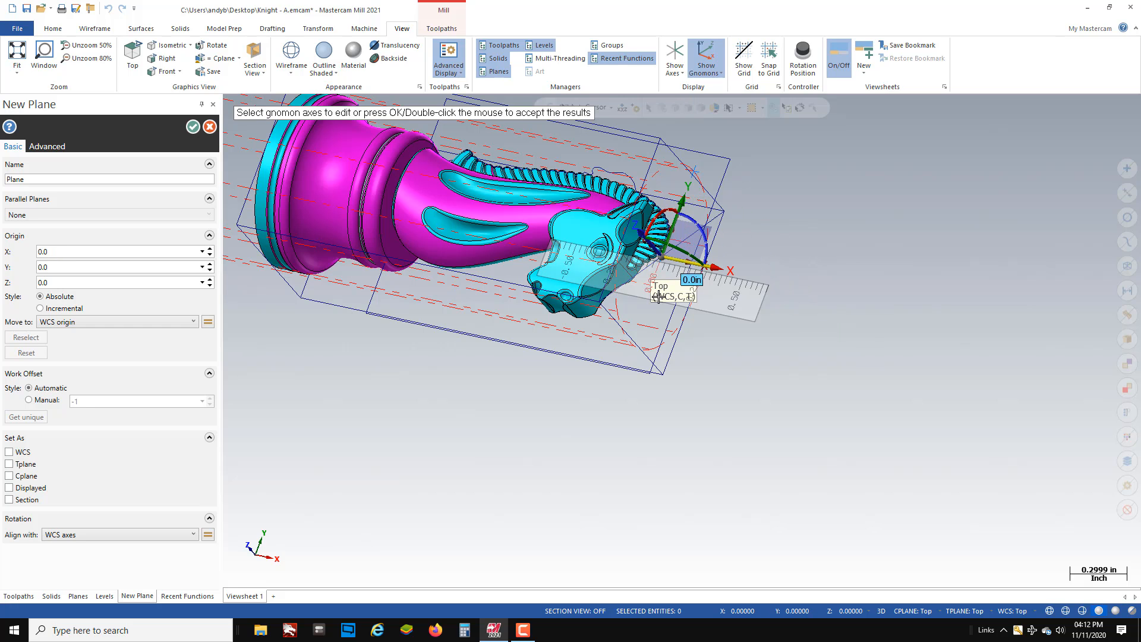
Step: Rotate the new plane 180 degrees about the X axis, name it 180, and accept it
left_click(670, 210)
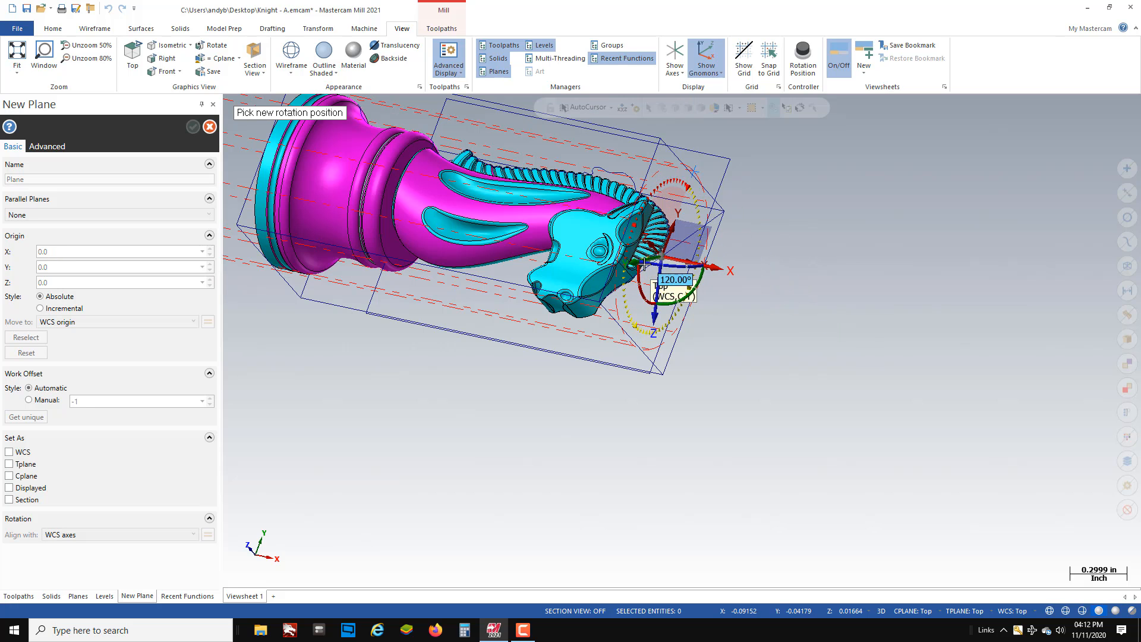
type("18")
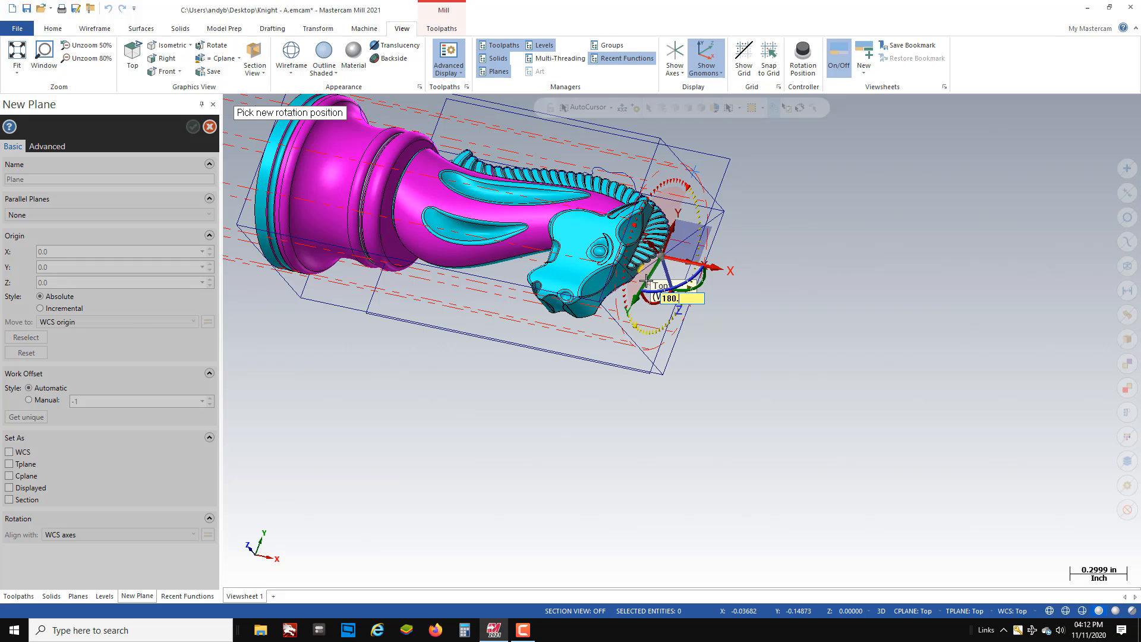
type("0.")
key("Return")
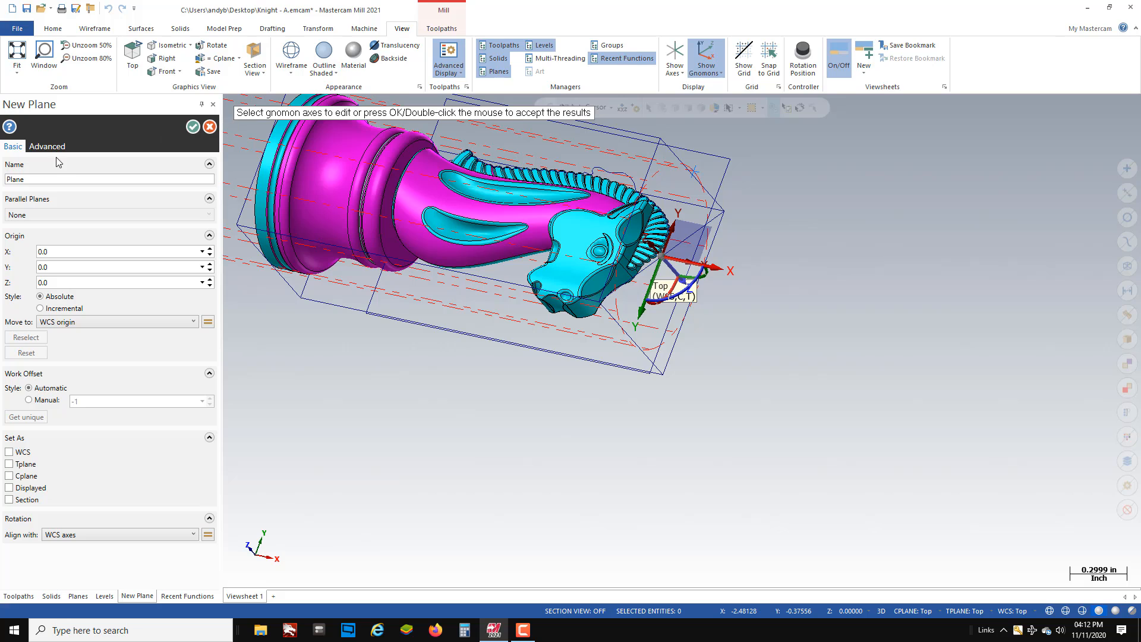
left_click_drag(56, 176, 1, 181)
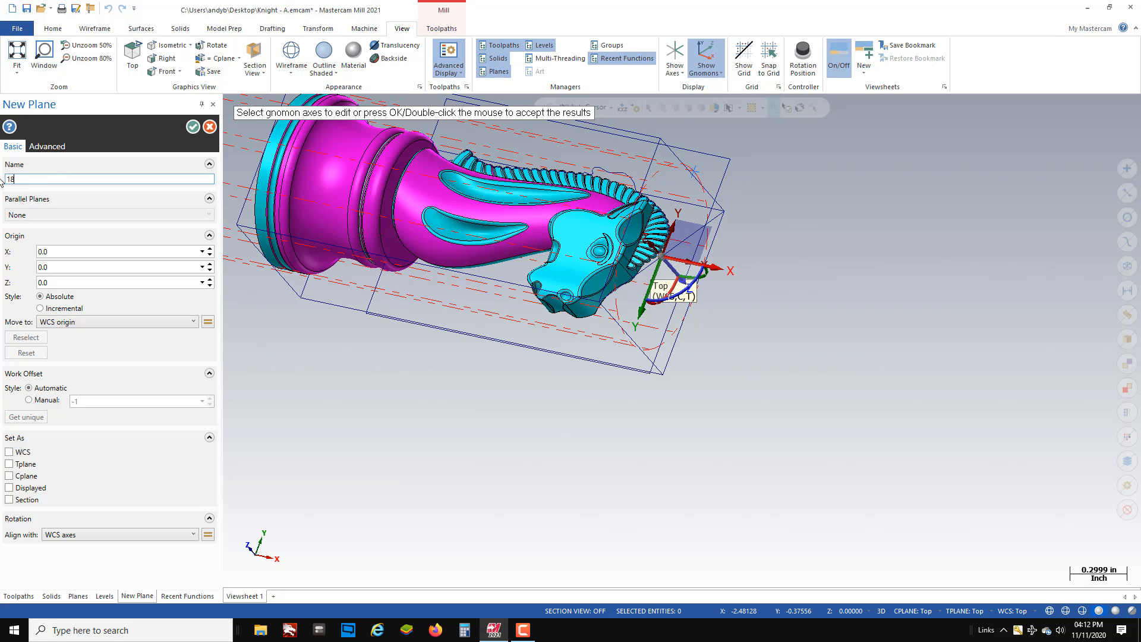
left_click(193, 127)
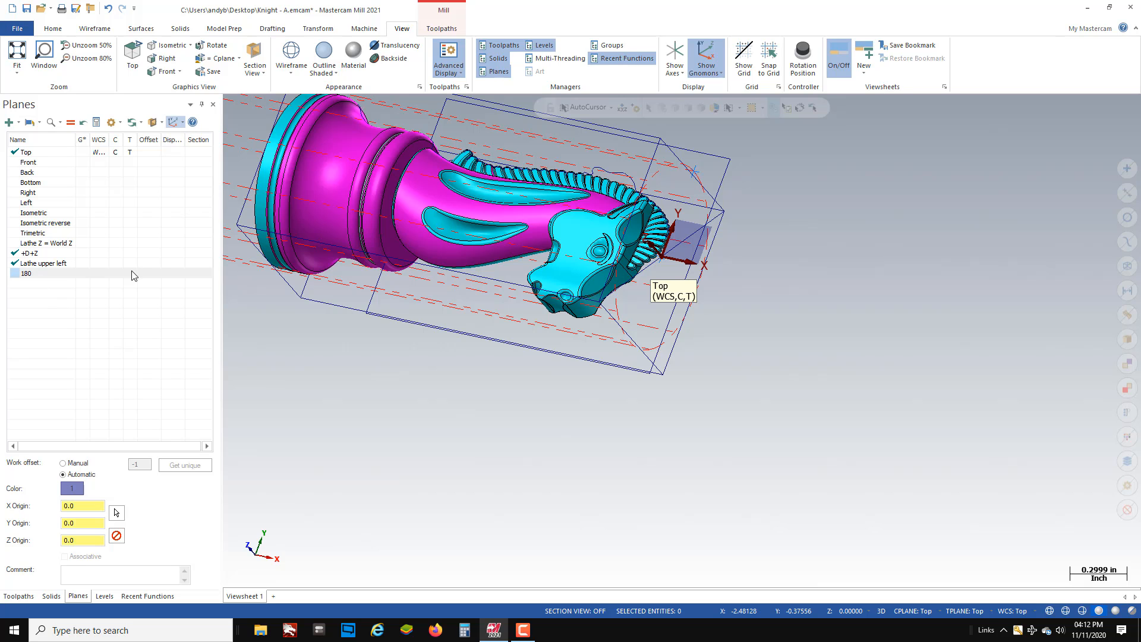
Step: Copy the four Surface High Speed operations, 7 through 10, and paste the copies at the end of Toolpath Group-2
scroll(592, 266, "down", 6)
left_click(18, 596)
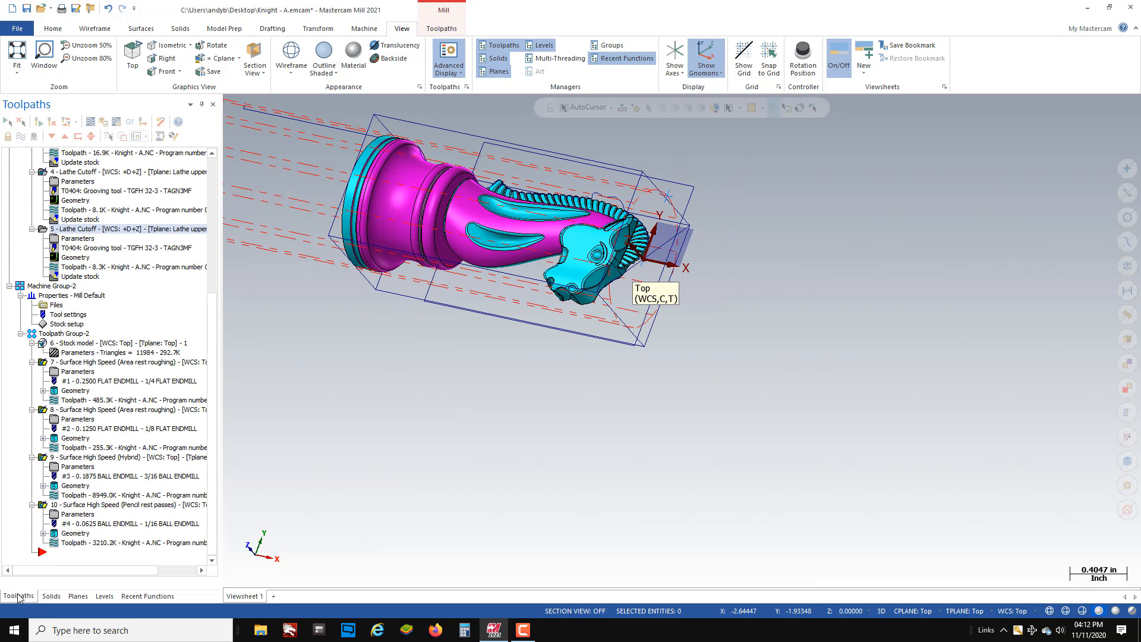
scroll(291, 332, "down", 10)
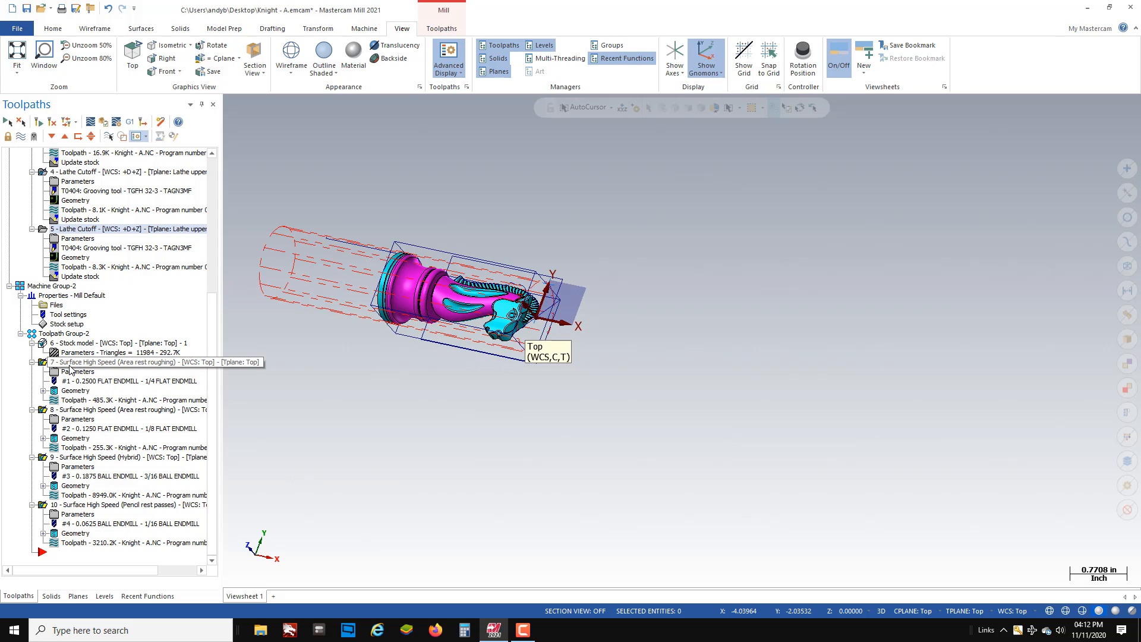
left_click(95, 361)
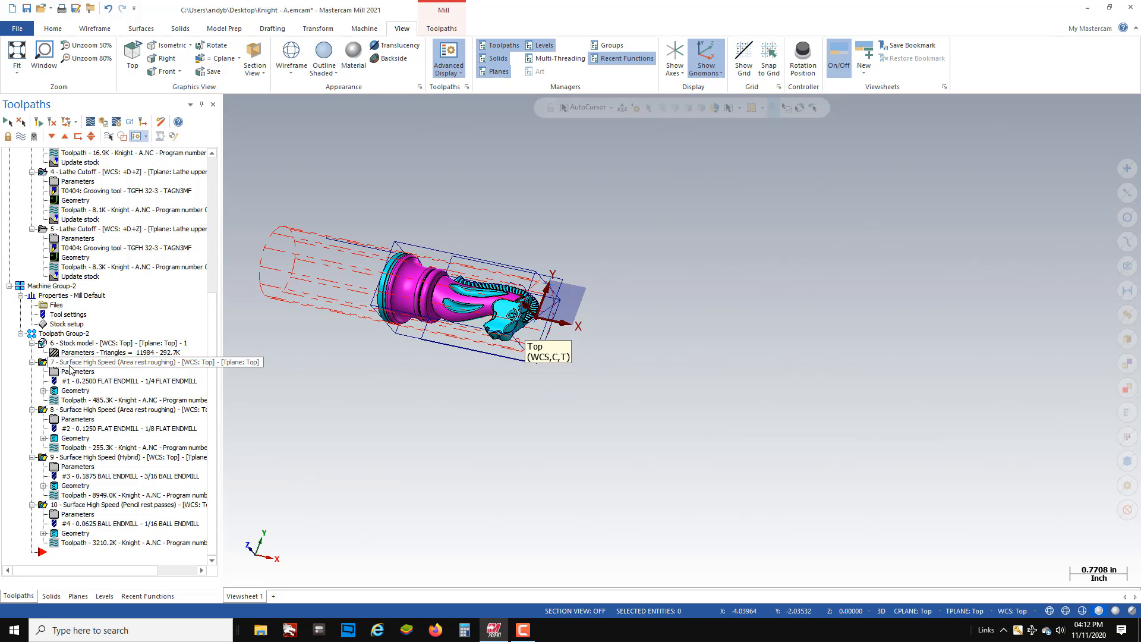
left_click(71, 505, "shift")
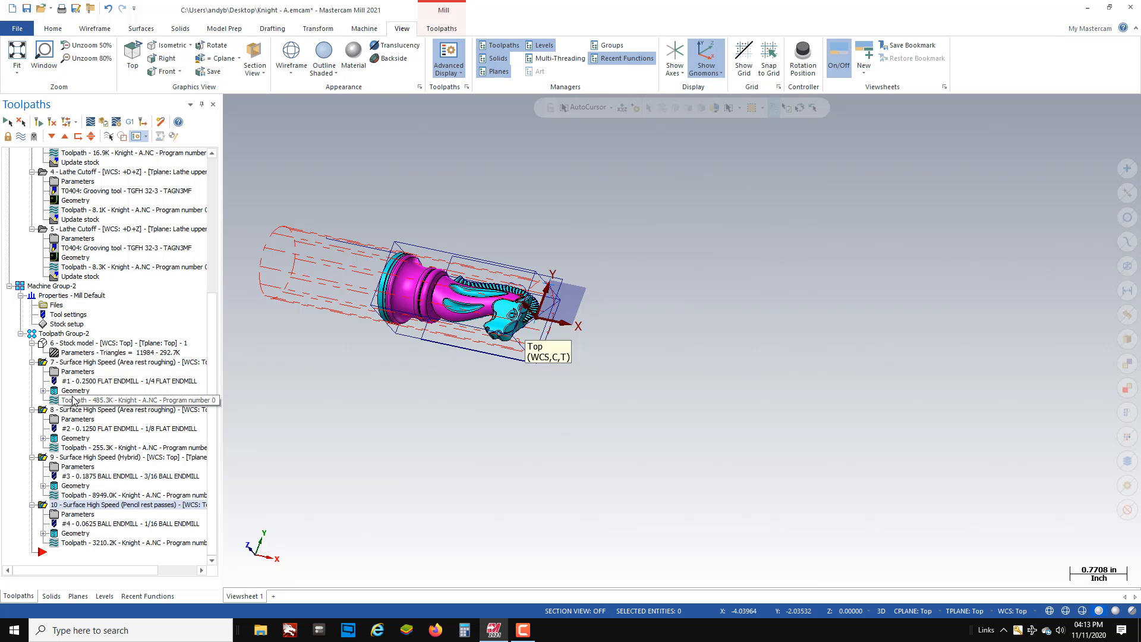
right_click(71, 365)
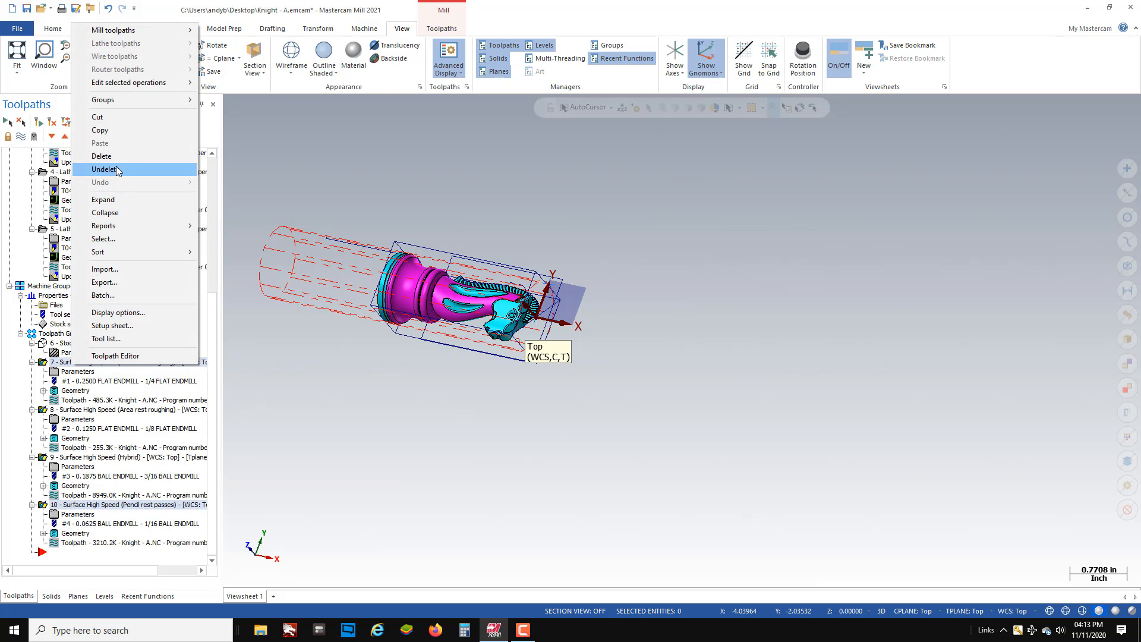
left_click(112, 131)
right_click(71, 563)
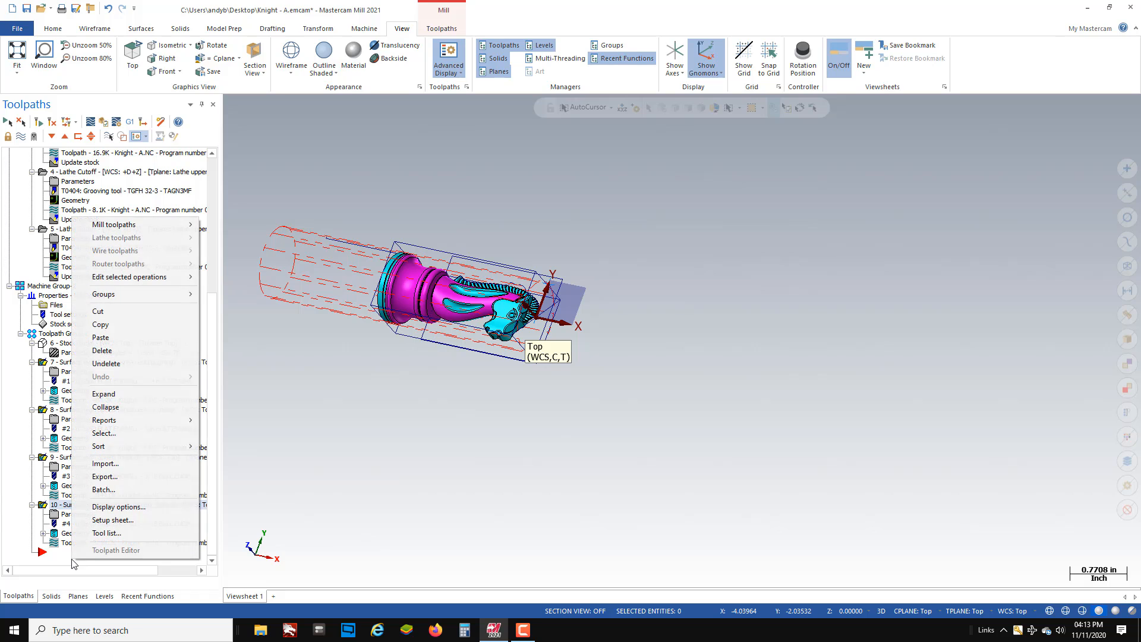
left_click(115, 343)
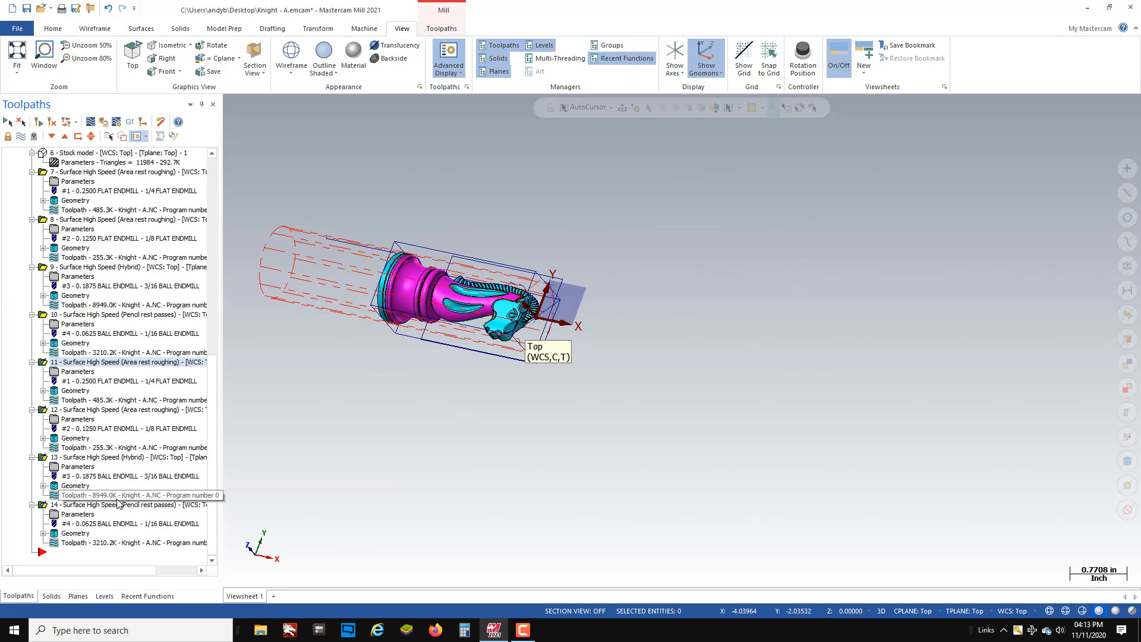
Step: Set the working coordinate system, tool plane and construction plane of the copied 1/4 flat endmill Area Roughing operation to 180
left_click(52, 373)
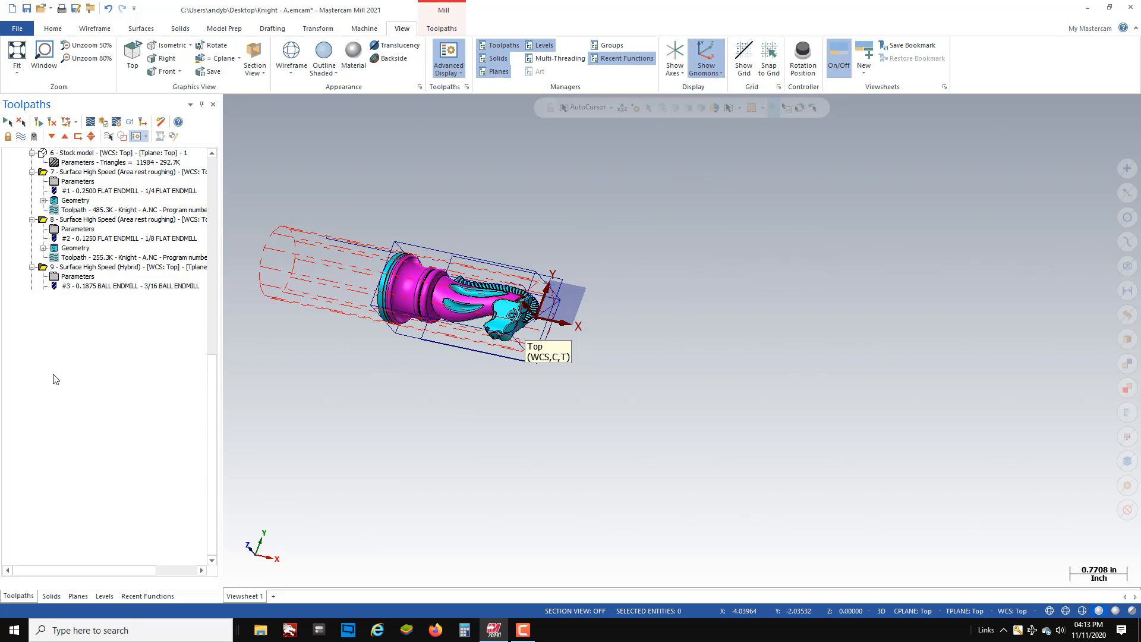
scroll(69, 303, "down", 2)
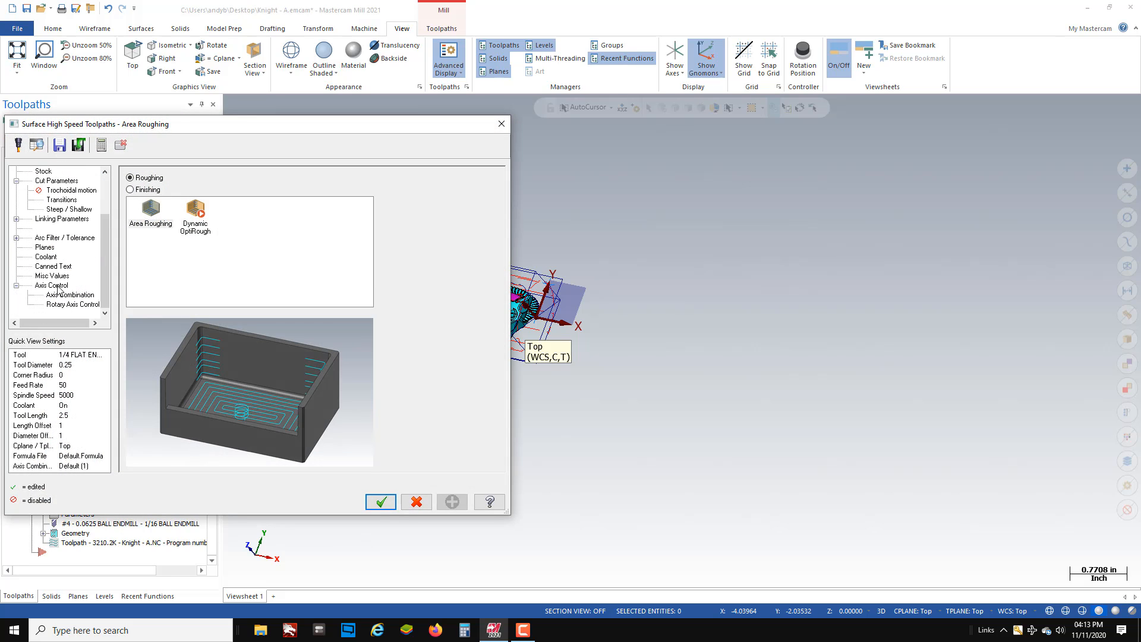
left_click(45, 248)
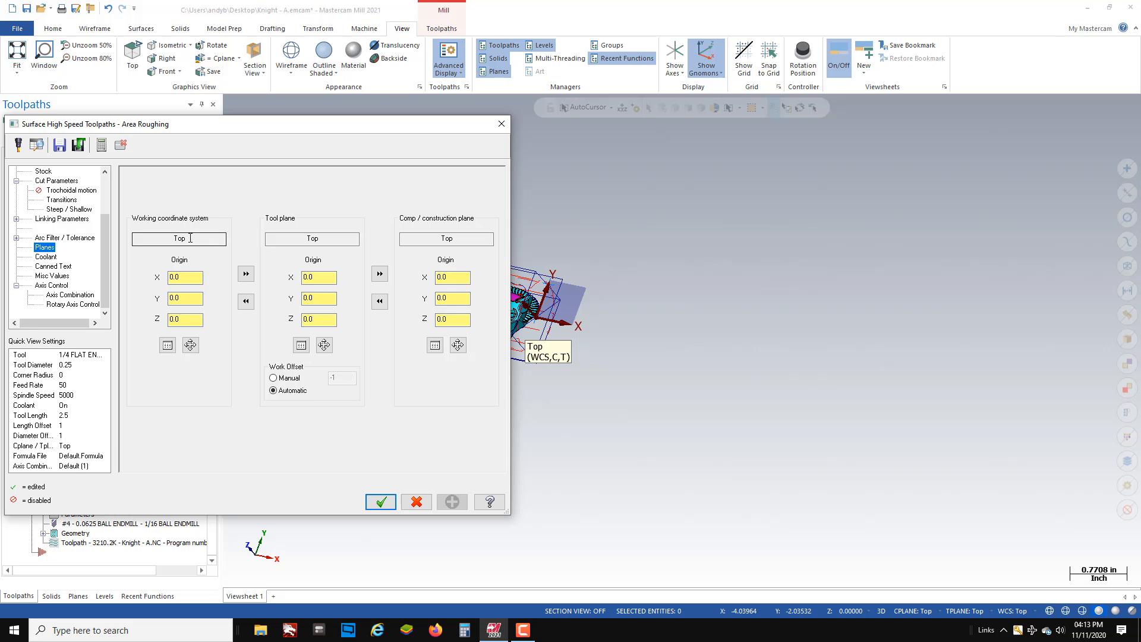
left_click(167, 345)
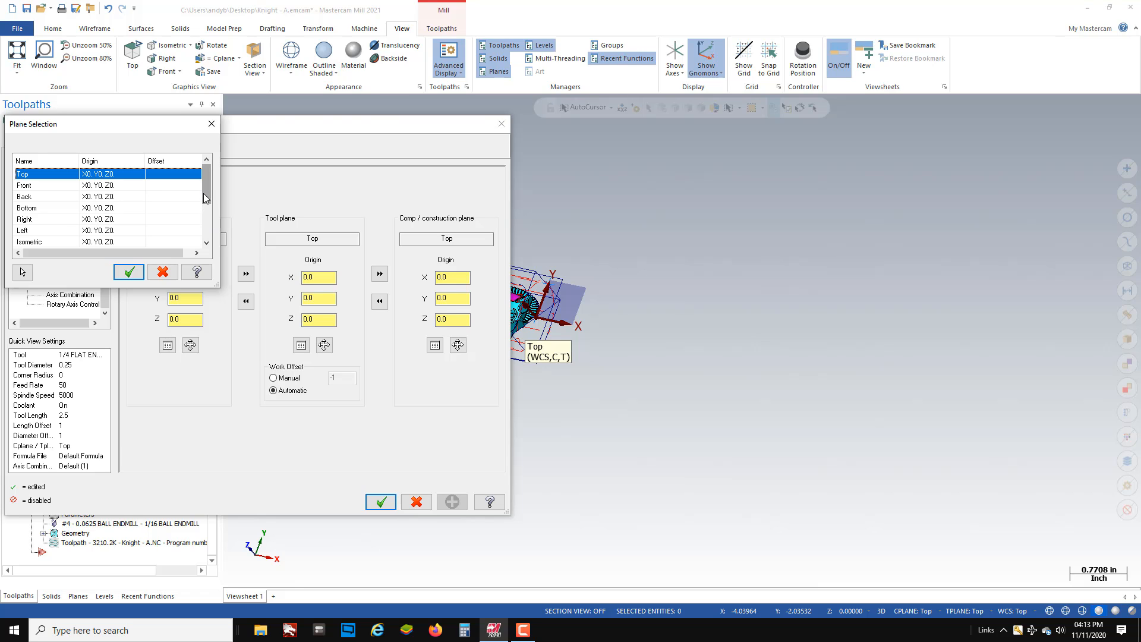
left_click_drag(205, 198, 207, 246)
left_click(47, 242)
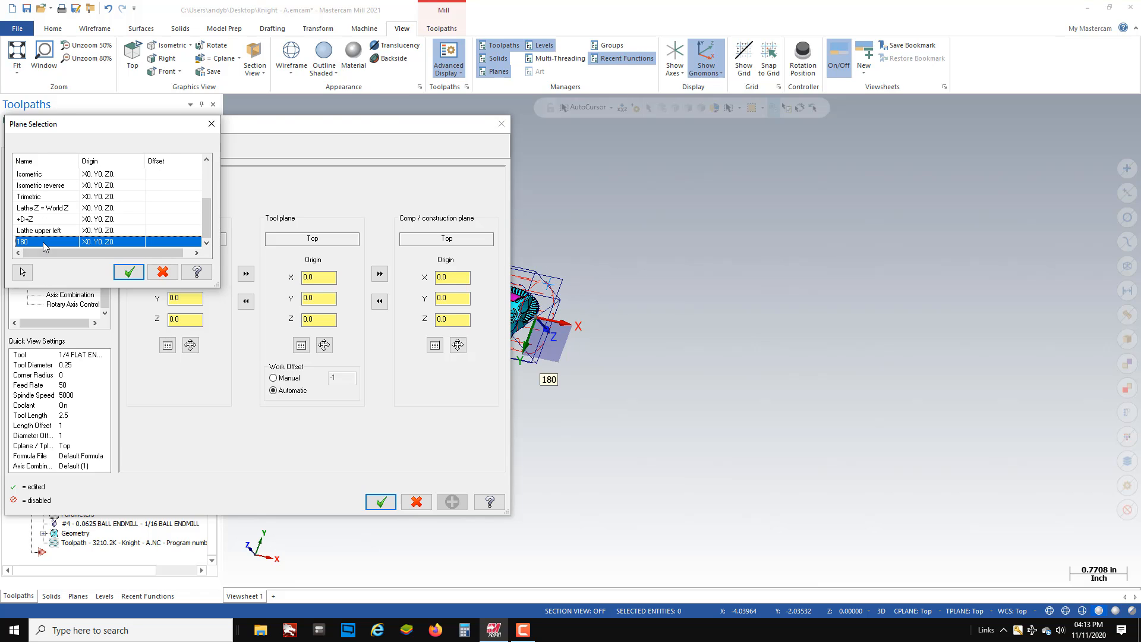
left_click(128, 272)
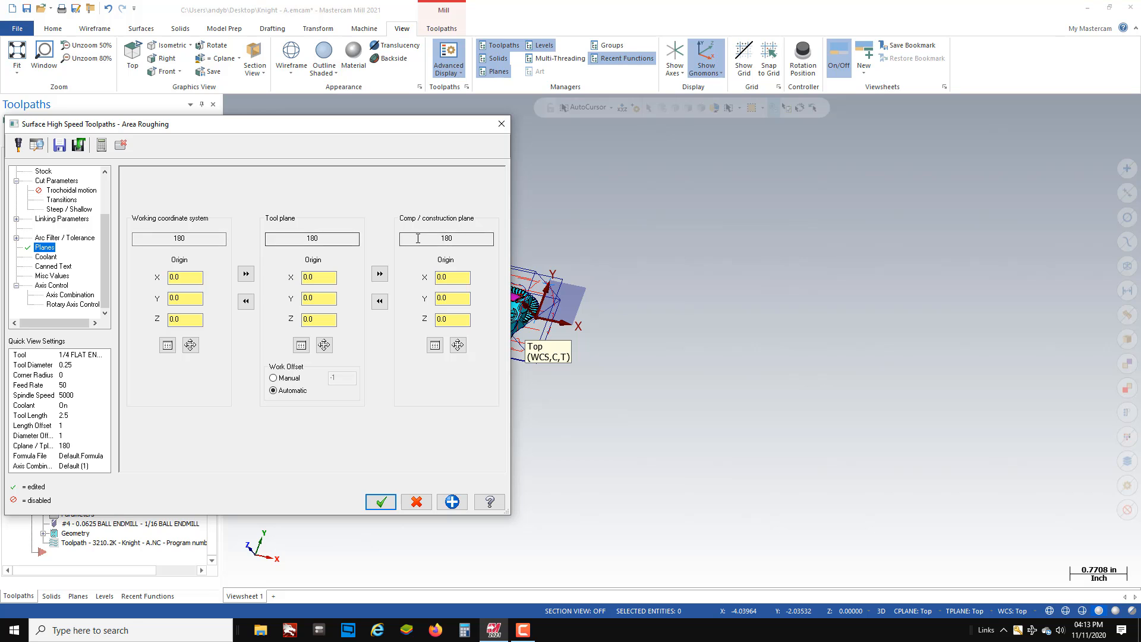
left_click(380, 504)
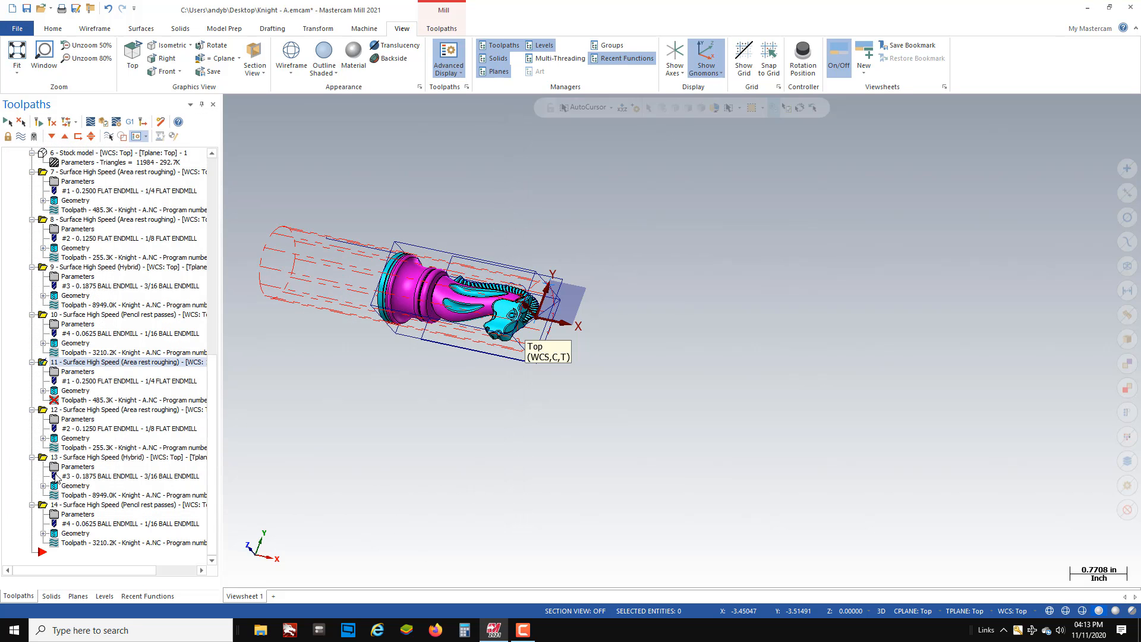
Step: Assign plane 180 as WCS, tool plane and construction plane for the copied 1/8 flat endmill Area Roughing operation
left_click(55, 411)
left_click(53, 419)
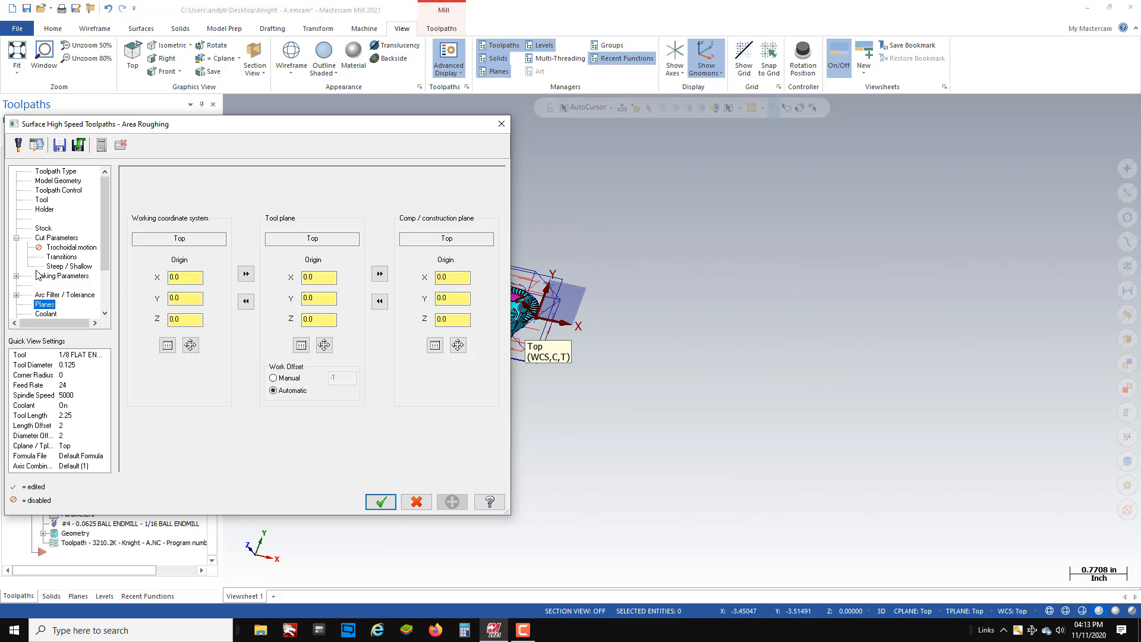
scroll(62, 282, "down", 2)
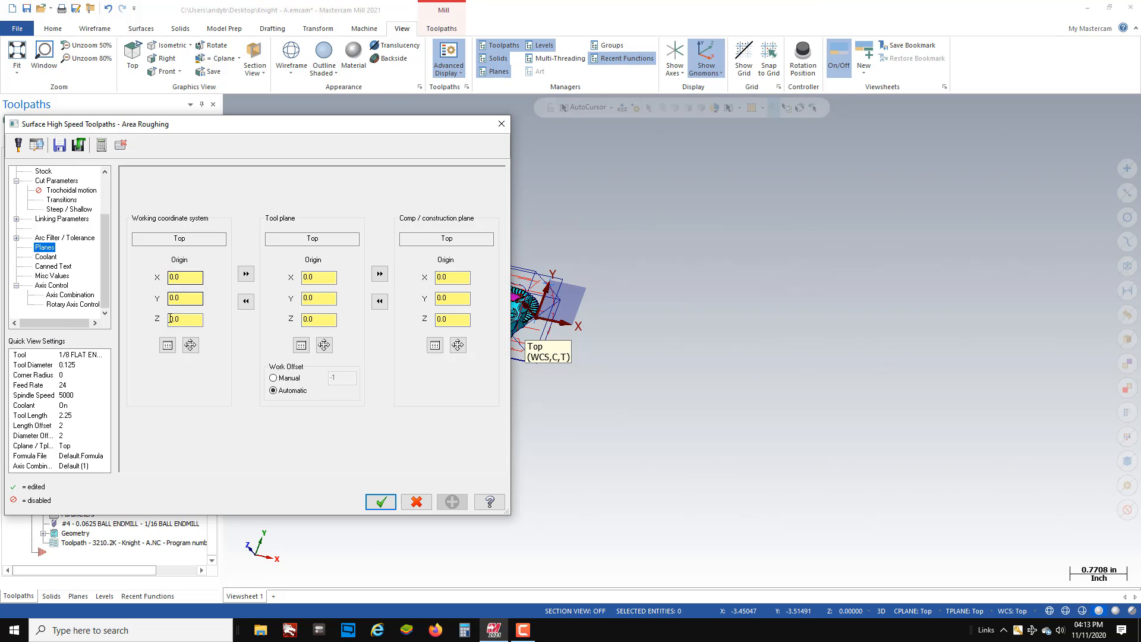
left_click(167, 344)
scroll(51, 222, "down", 2)
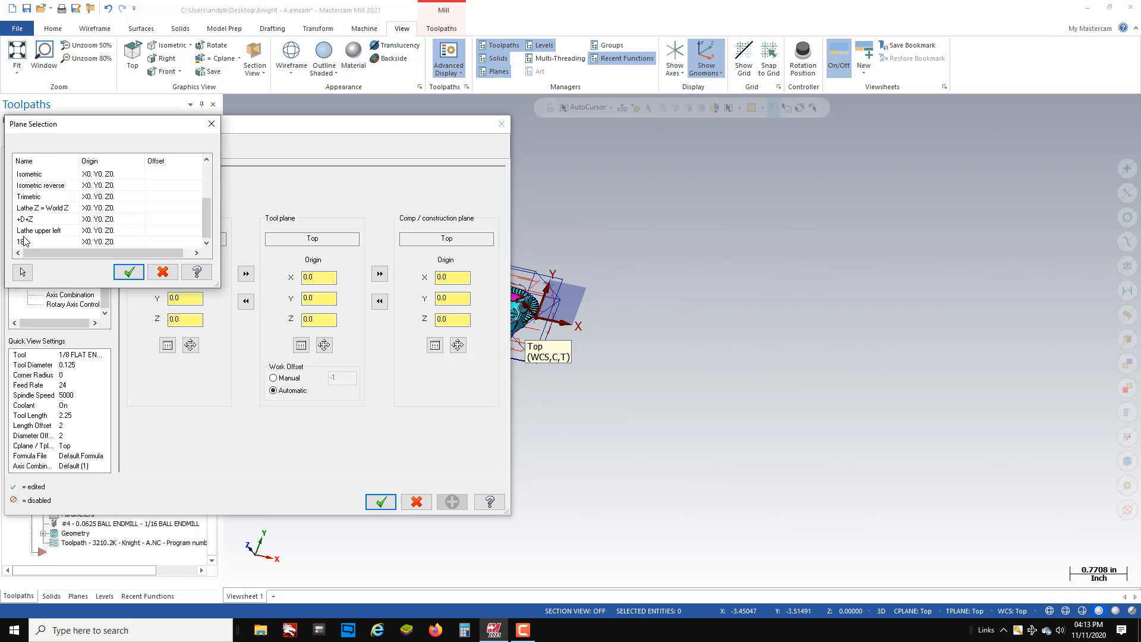
left_click(24, 240)
left_click(129, 271)
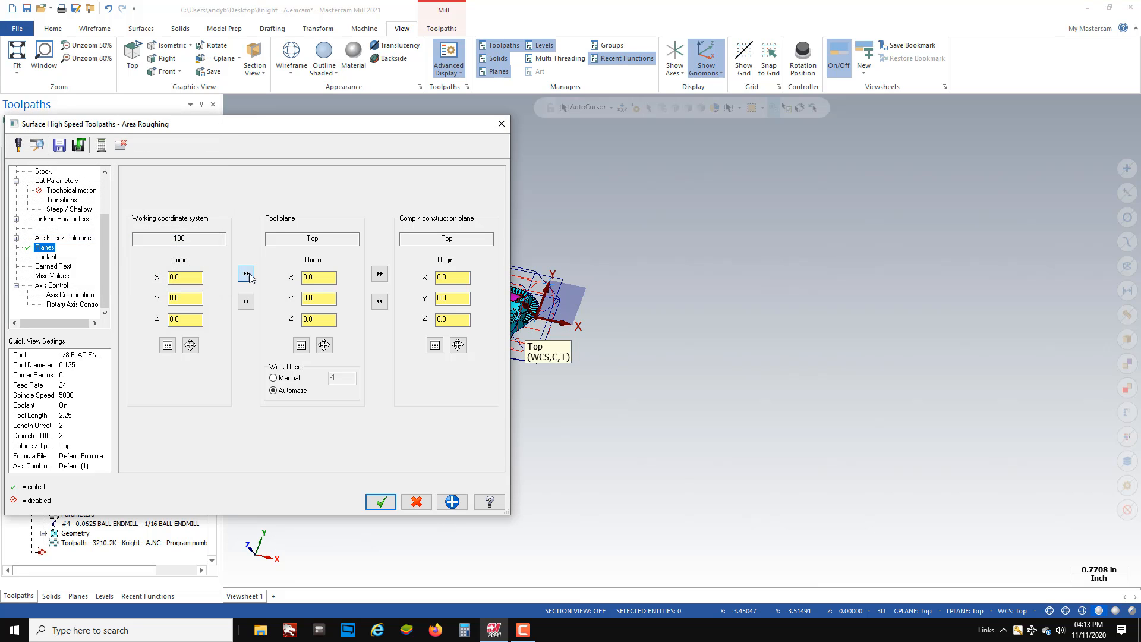
left_click(380, 502)
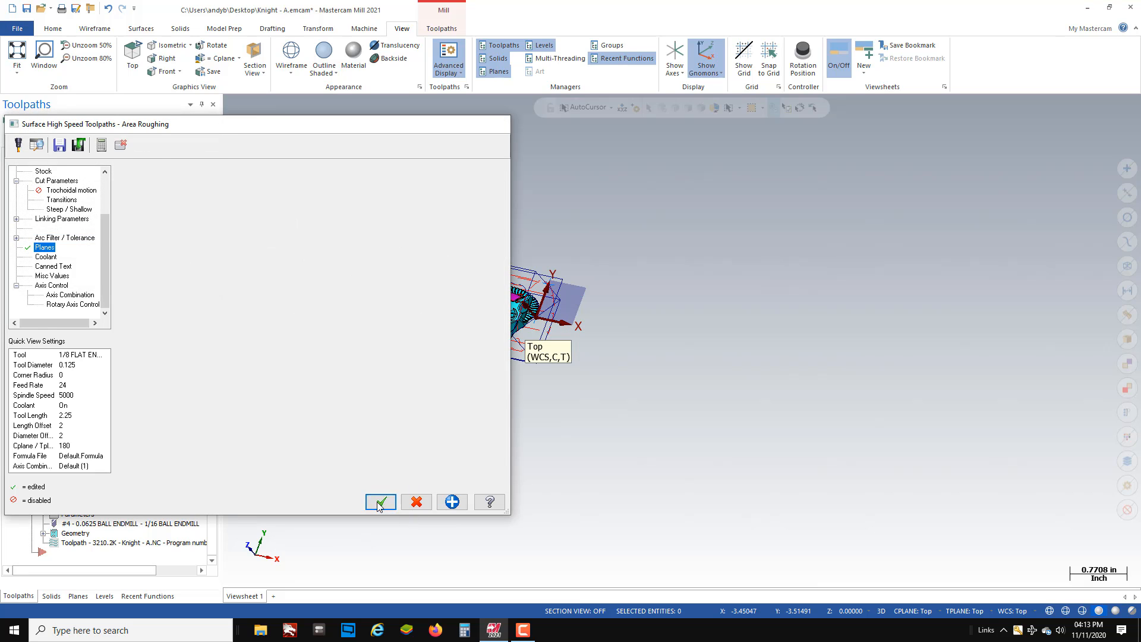
Step: Change all three planes of the copied 3/16 ball endmill Hybrid operation to 180
double_click(56, 468)
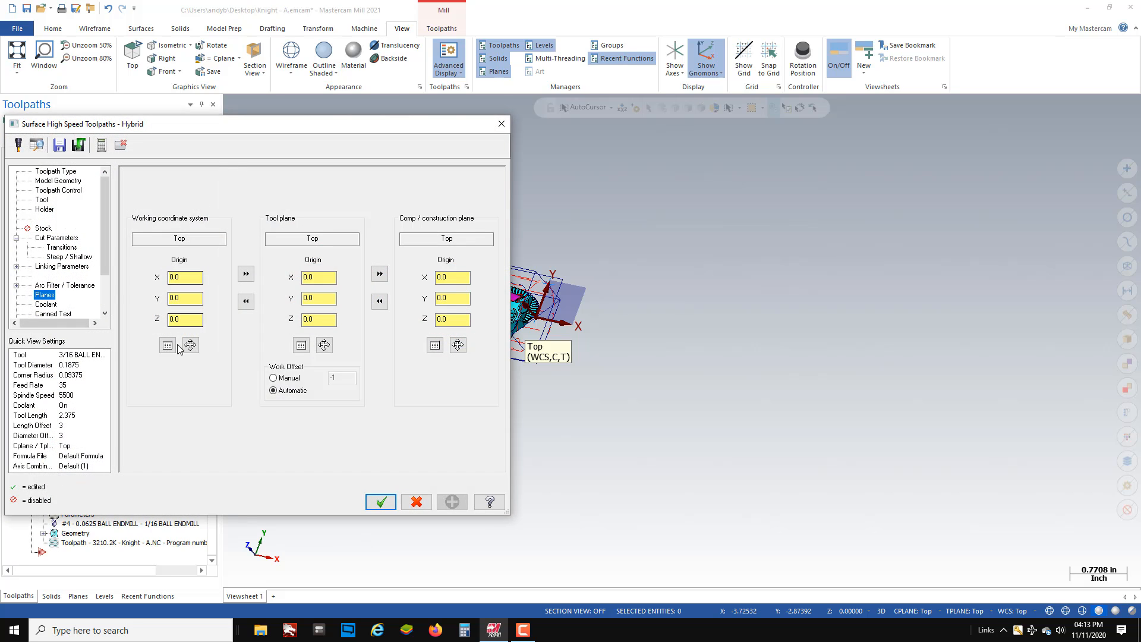
left_click(168, 345)
scroll(56, 217, "down", 3)
left_click(55, 244)
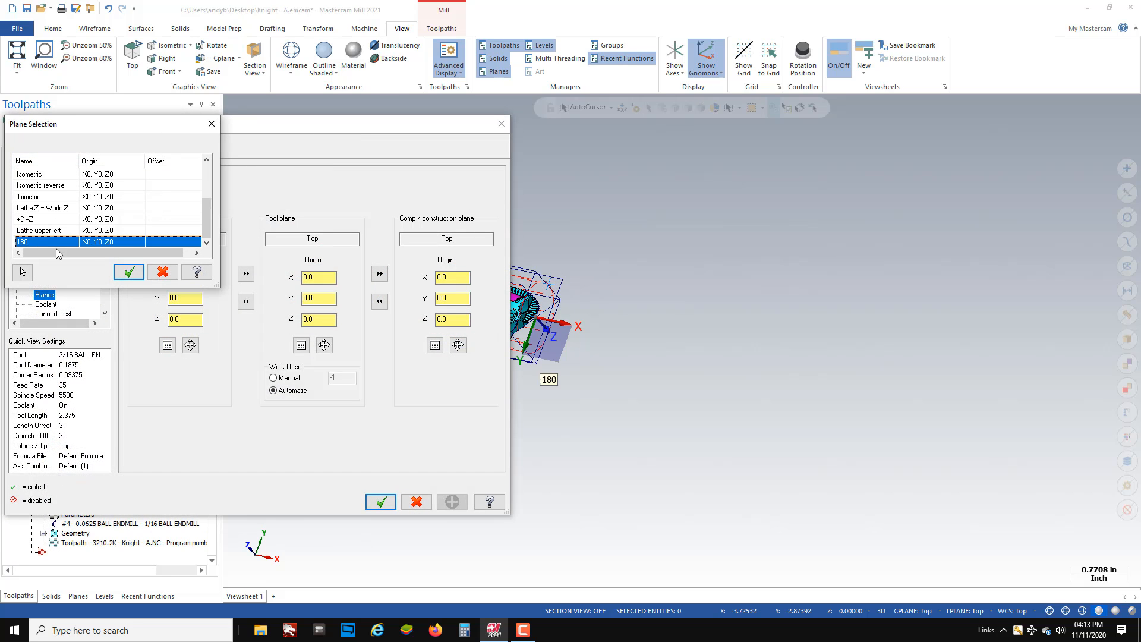
left_click(129, 273)
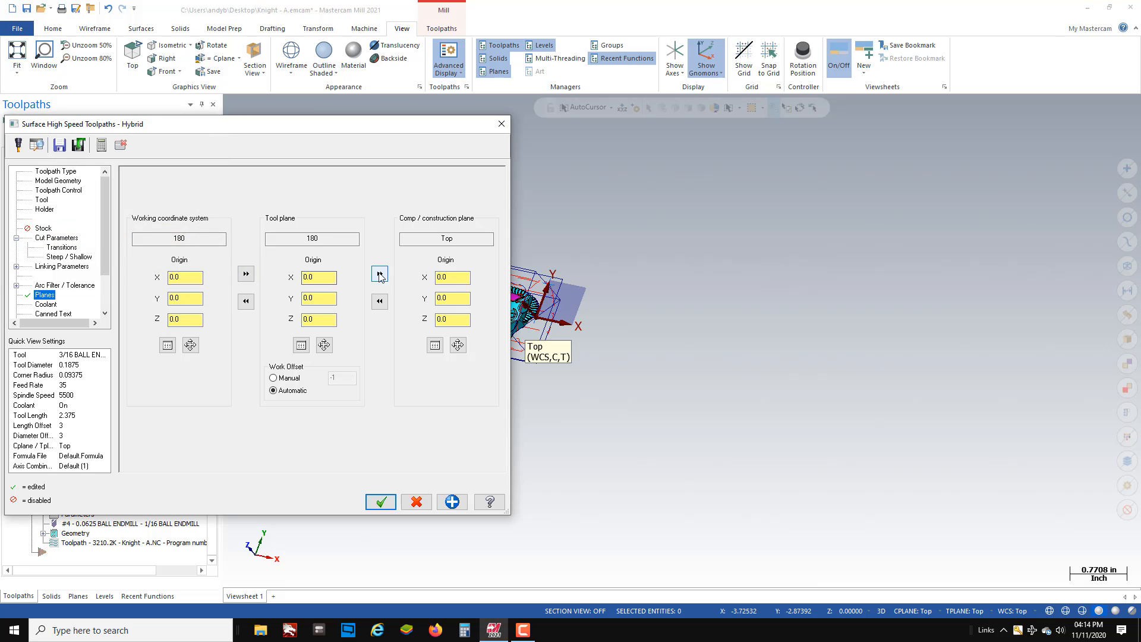
left_click(382, 503)
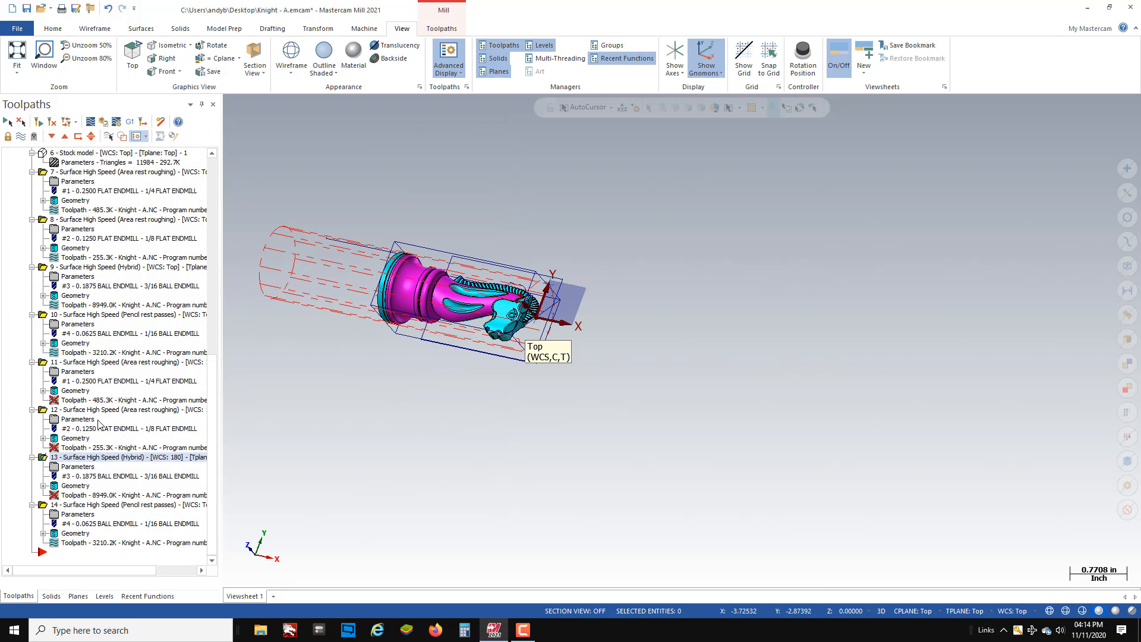
Step: Set the planes of the copied 1/16 ball endmill Pencil operation to 180 and regenerate the four copied operations
left_click(57, 515)
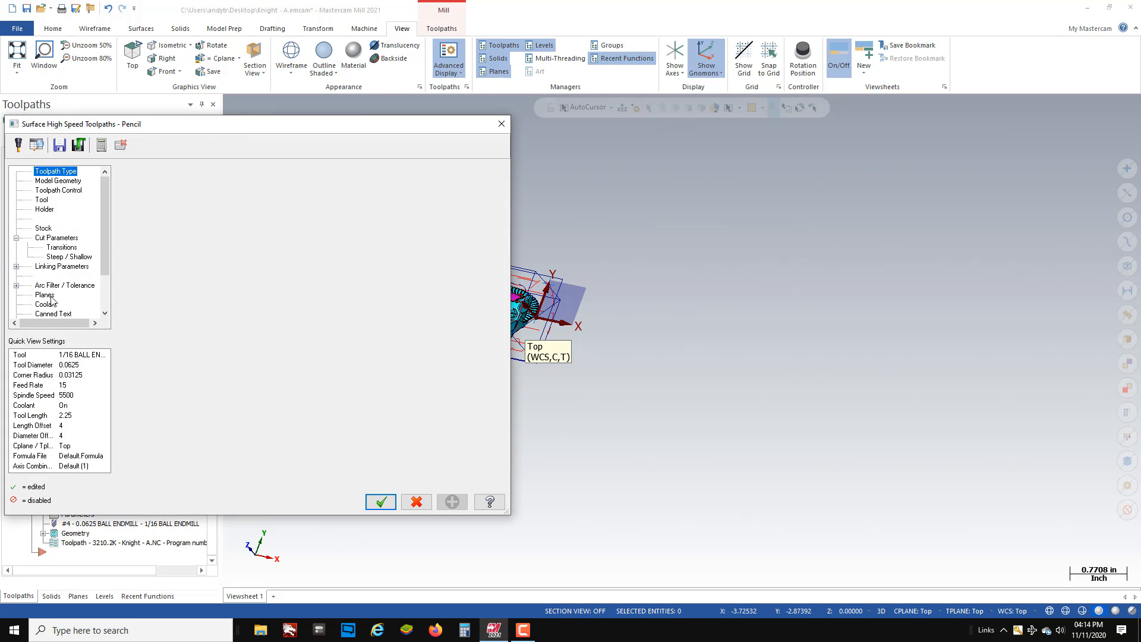
left_click(381, 502)
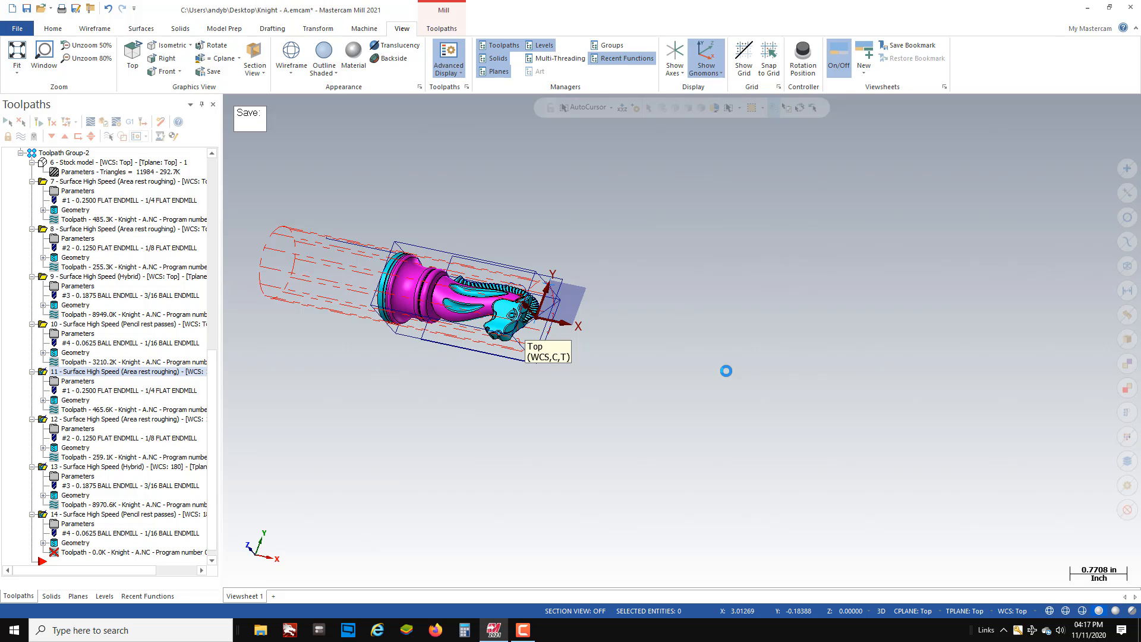
Step: Display the toolpaths of the four copied operations and inspect them around the knight from several angles
scroll(670, 364, "down", 3)
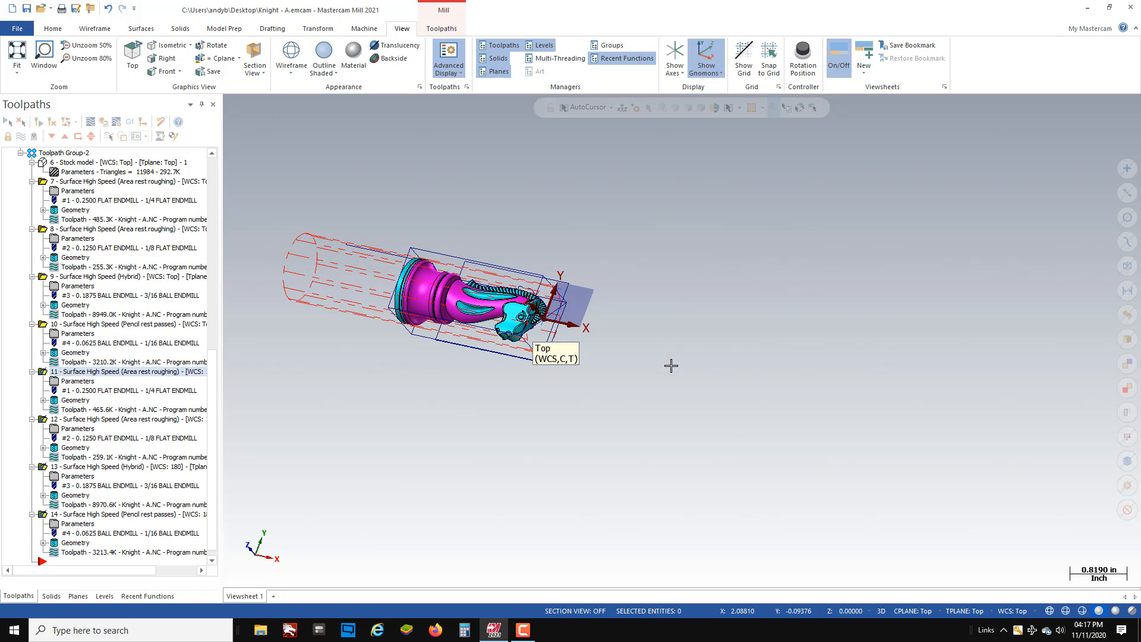
scroll(523, 318, "up", 9)
middle_click_drag(682, 340, 574, 331)
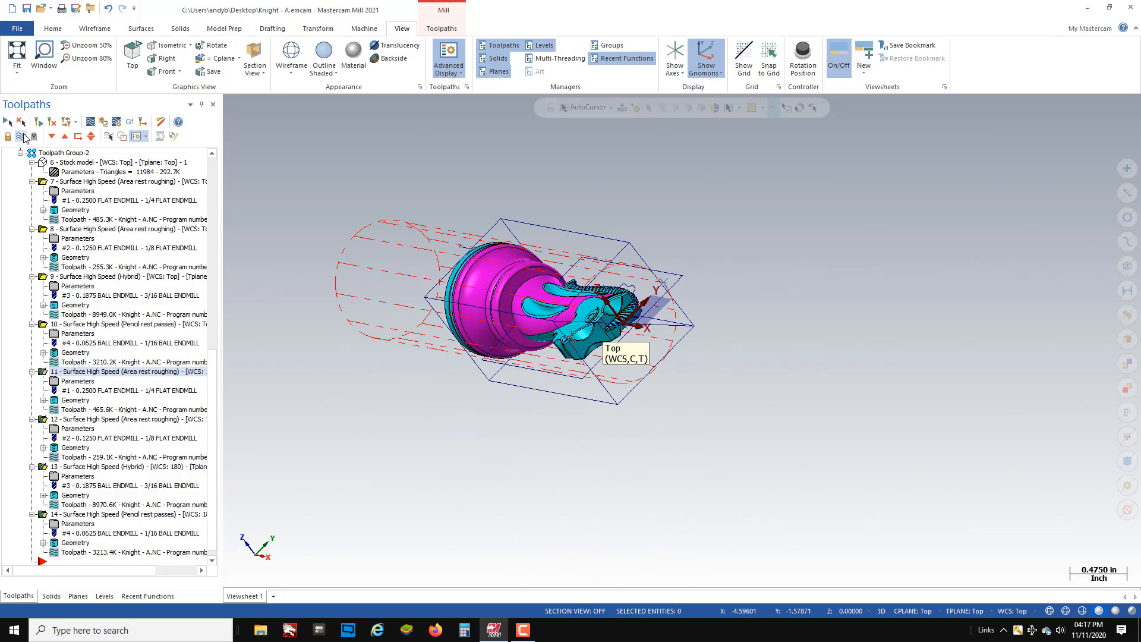
left_click(25, 137)
middle_click_drag(612, 286, 491, 193)
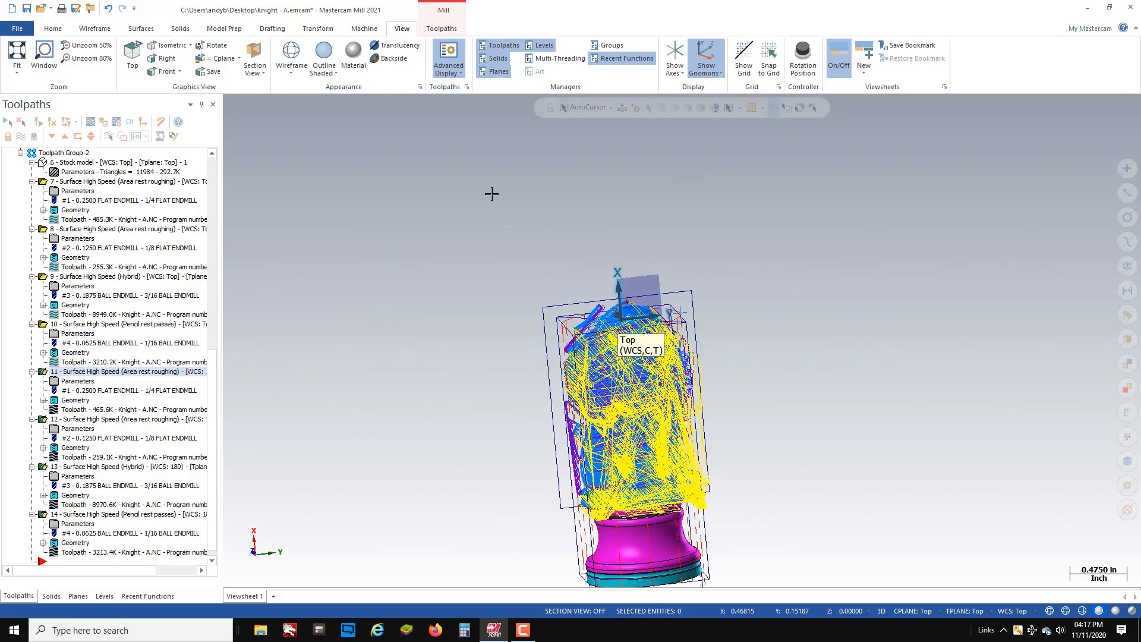
scroll(693, 359, "up", 9)
middle_click_drag(616, 436, 854, 361)
scroll(848, 343, "down", 4)
scroll(848, 342, "down", 2)
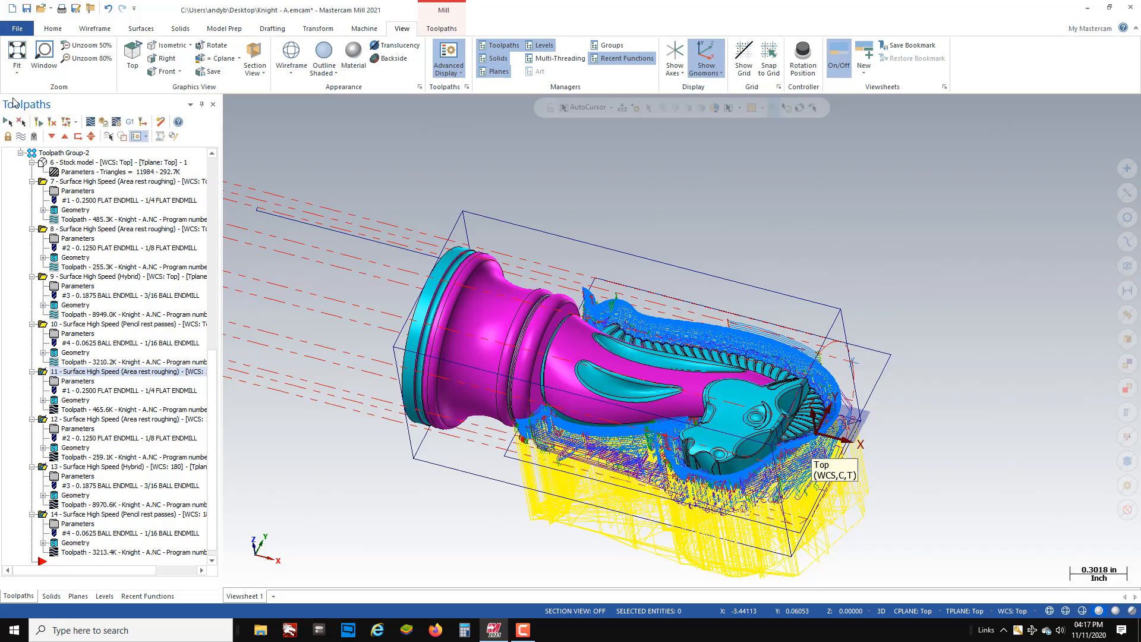
scroll(707, 376, "down", 5)
middle_click_drag(734, 378, 714, 351)
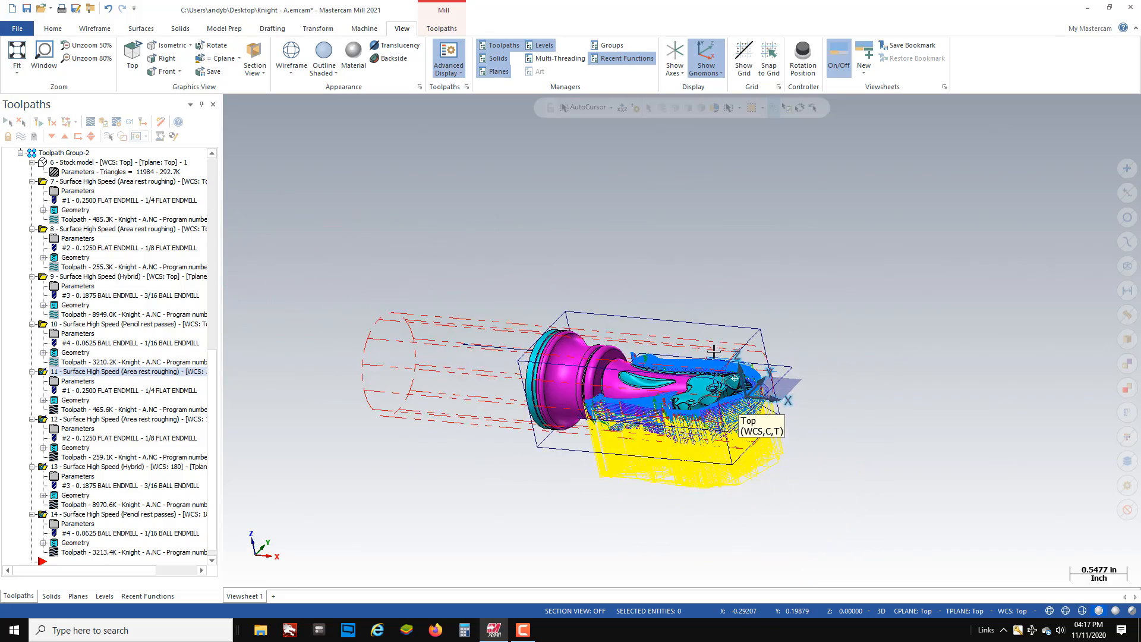
scroll(699, 416, "up", 6)
middle_click_drag(611, 463, 615, 506)
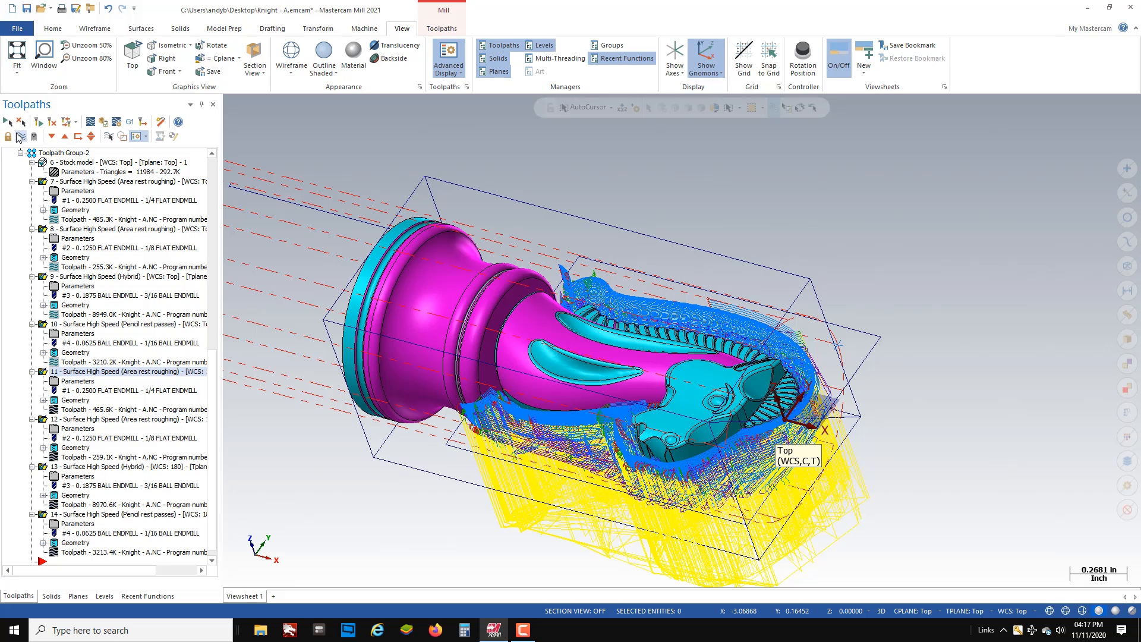
Step: Display the stock model and the milling toolpaths of both sides together, and review the operations in the toolpath list
left_click(19, 137)
left_click(19, 137)
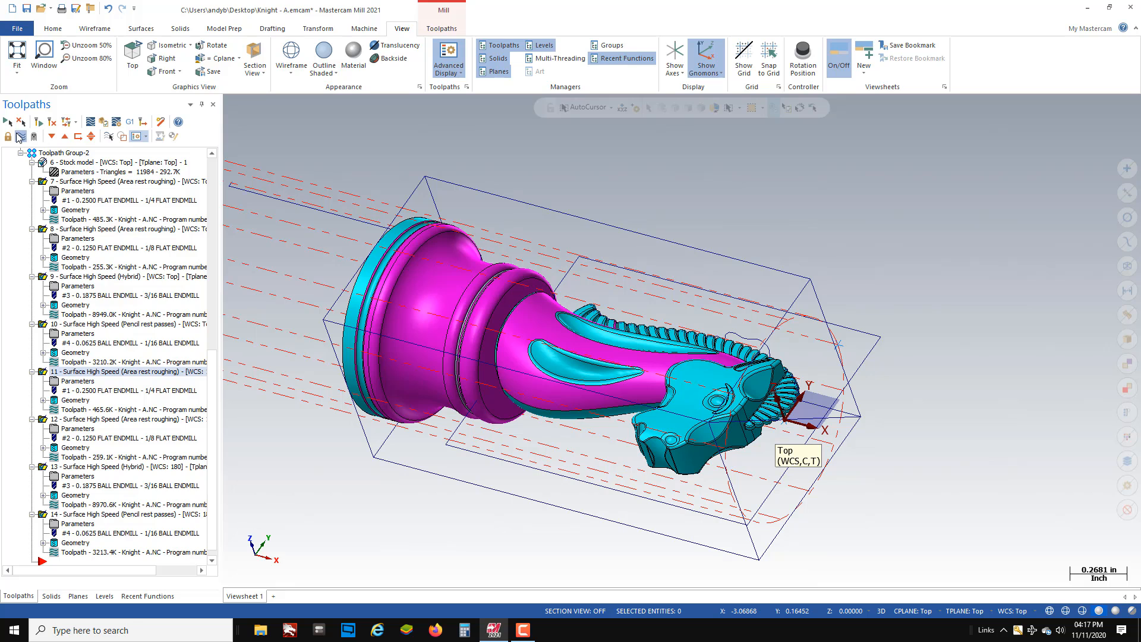
left_click(19, 136)
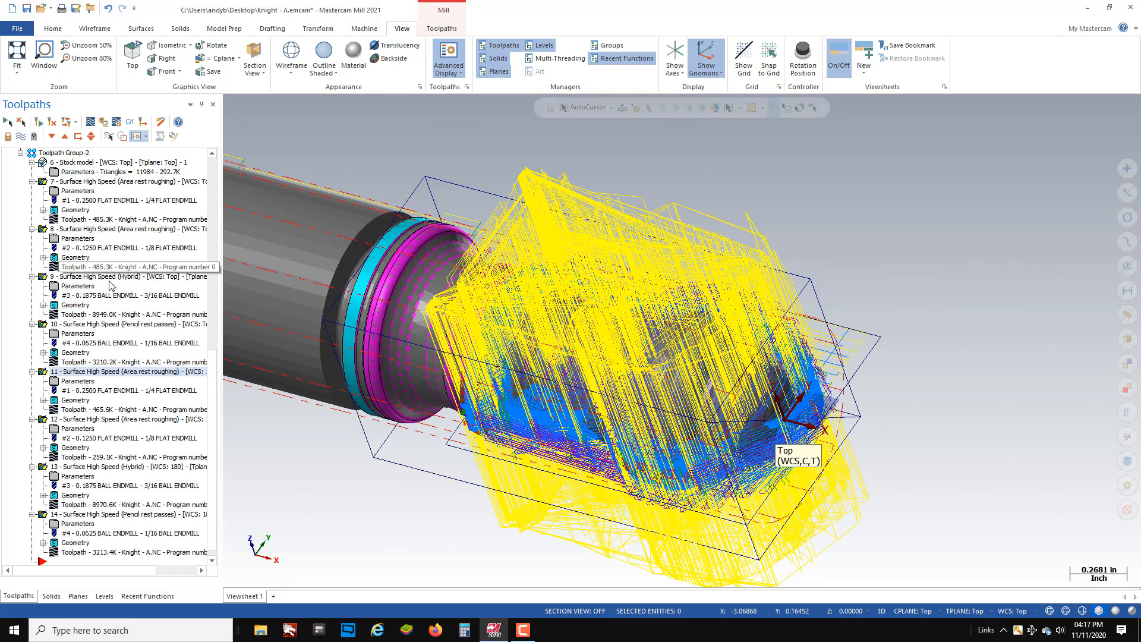
scroll(150, 289, "down", 1)
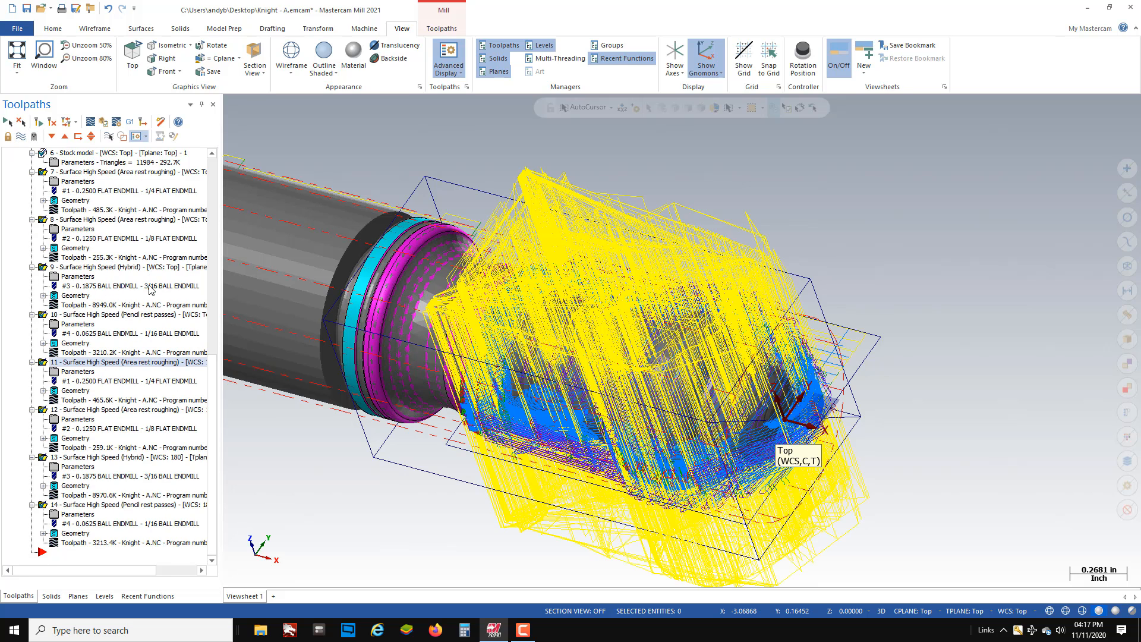
scroll(187, 333, "up", 4)
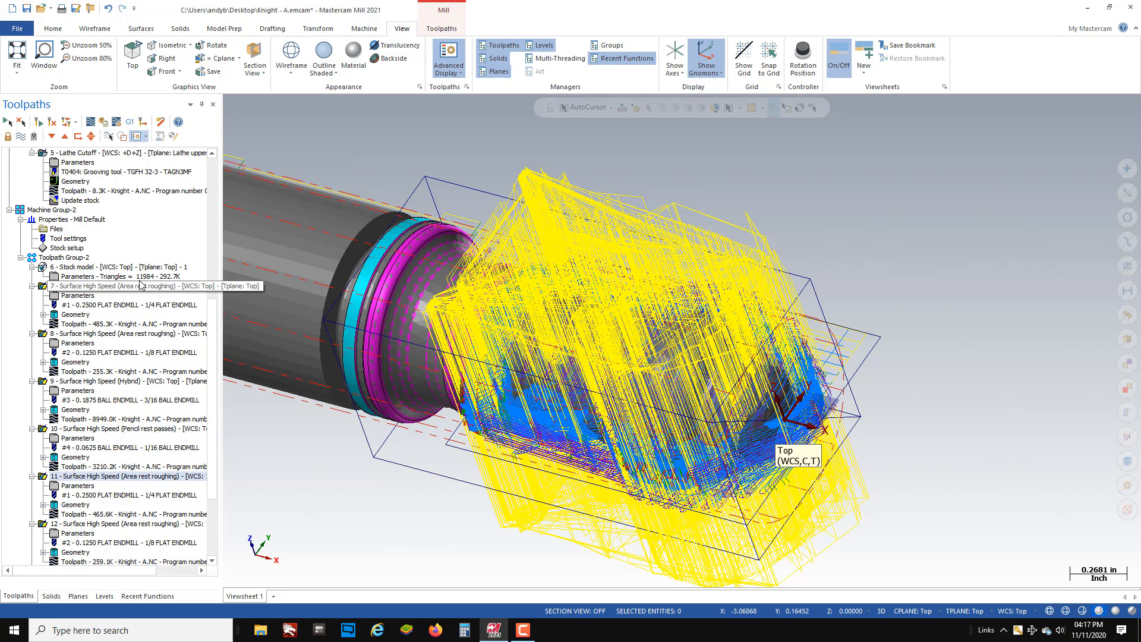
Step: Deselect the second Lathe Cutoff operation (5) and open the remaining lathe and mill operations in the verification simulator
left_click_drag(218, 417, 215, 327)
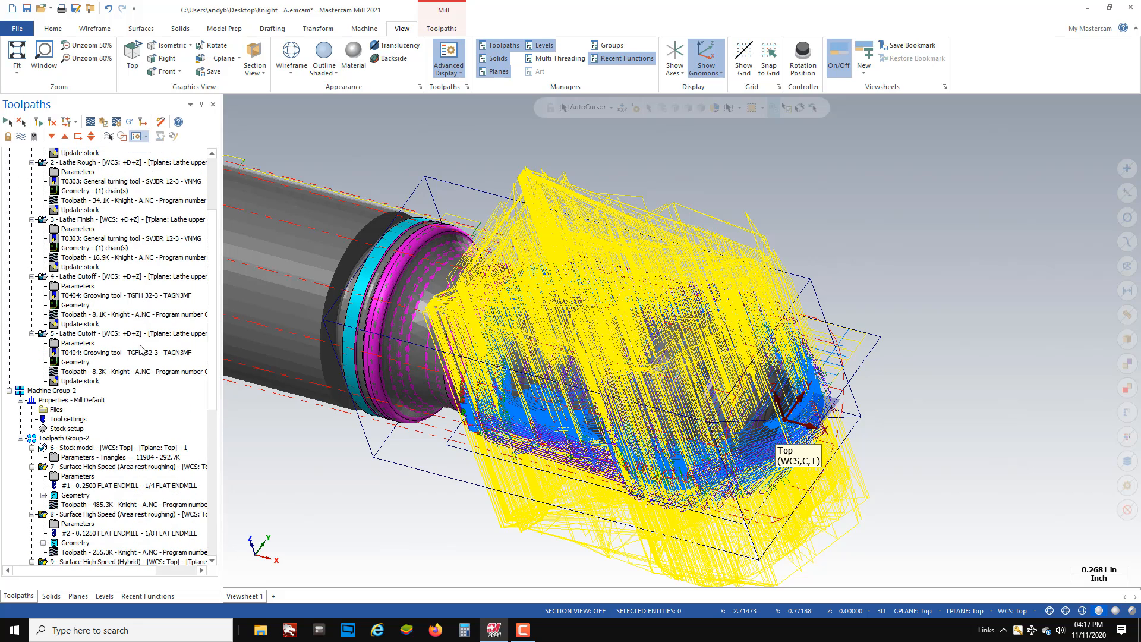
left_click(79, 335)
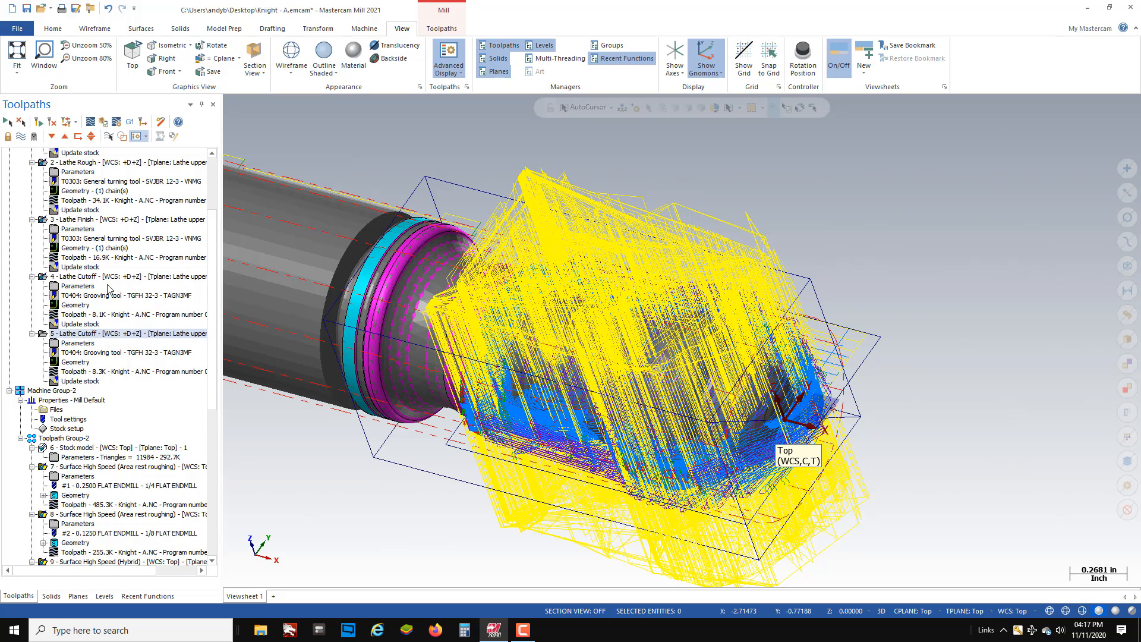
left_click(105, 123)
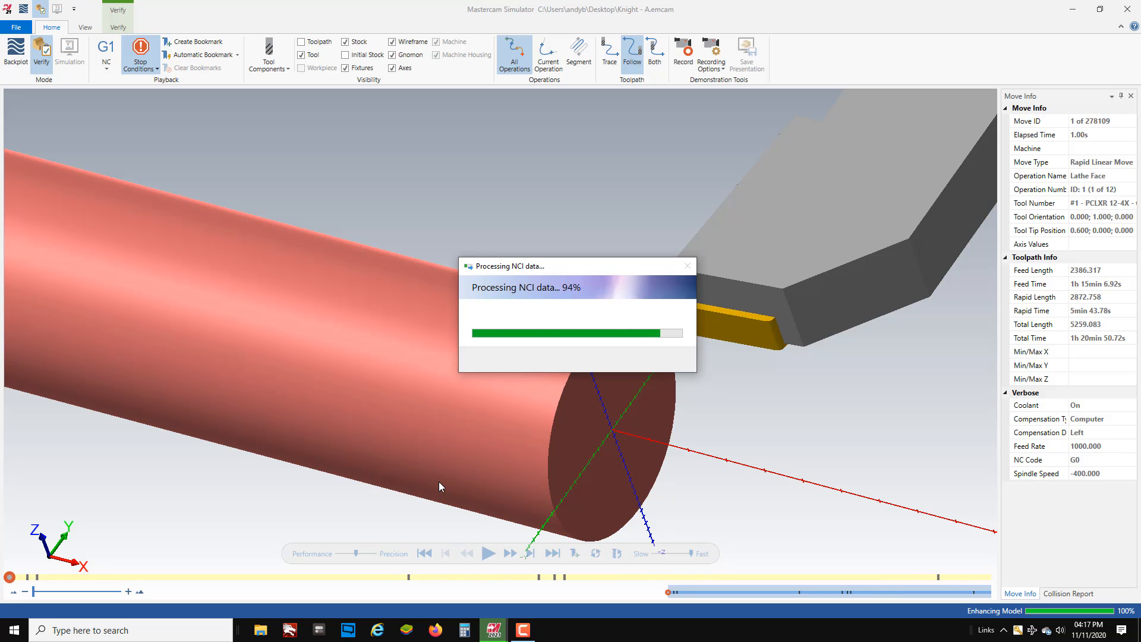
Step: Turn off the Operation Change stop condition and play the full simulation, watching the turning and the milling of both knight sides
left_click(158, 71)
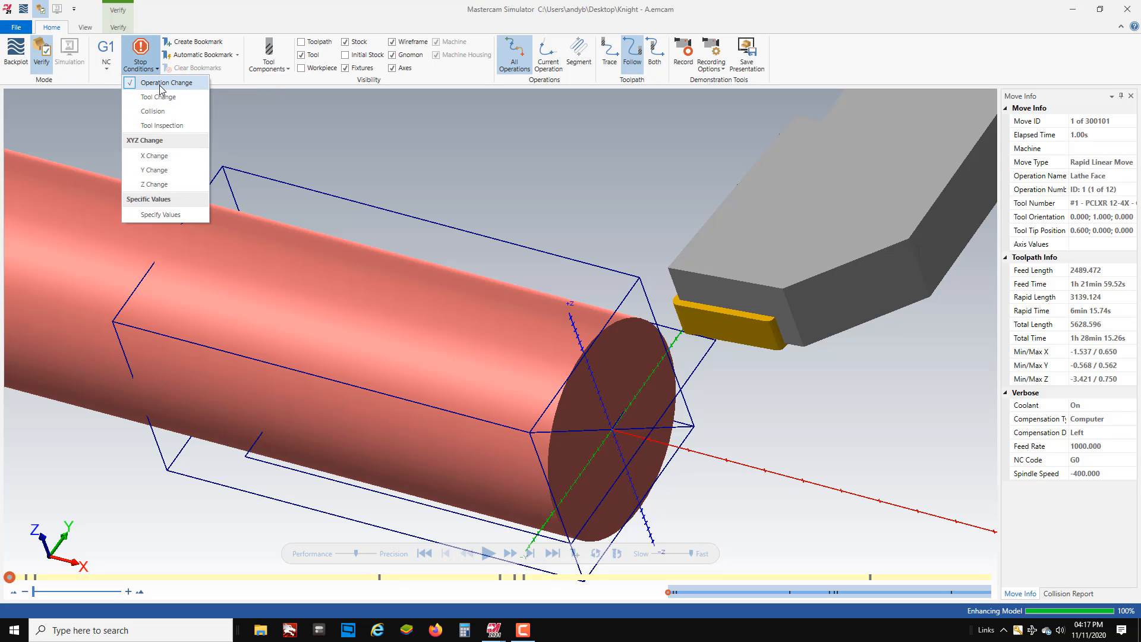
left_click(487, 554)
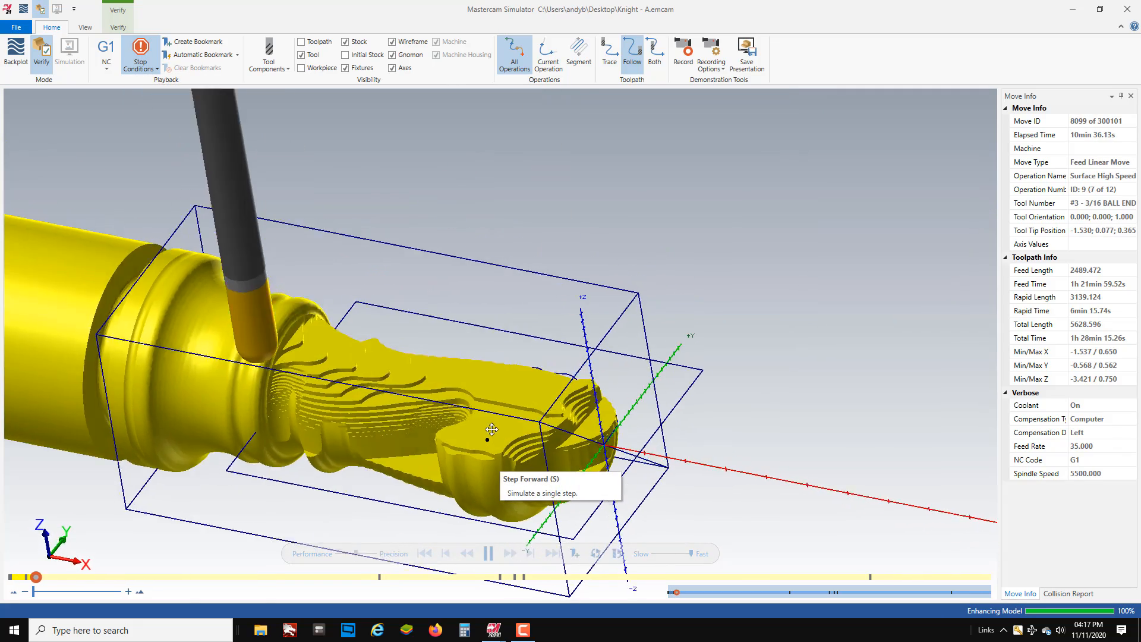
middle_click_drag(492, 426, 492, 440)
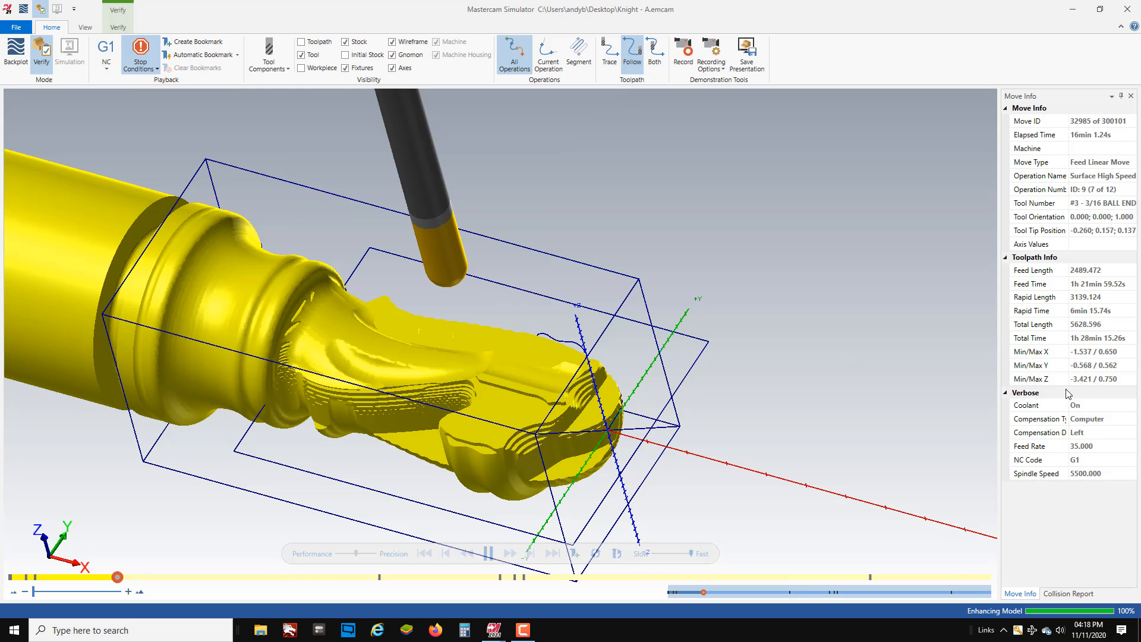
scroll(673, 345, "down", 5)
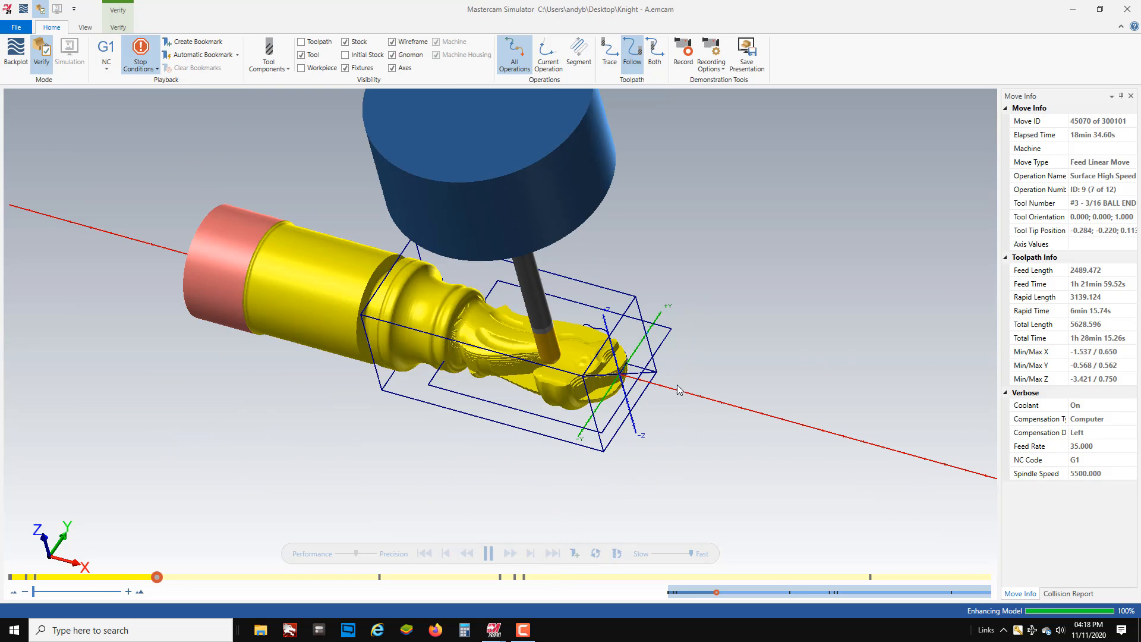
mouse_move(672, 388)
middle_mouse_down()
mouse_move(678, 372)
mouse_move(656, 390)
middle_mouse_up()
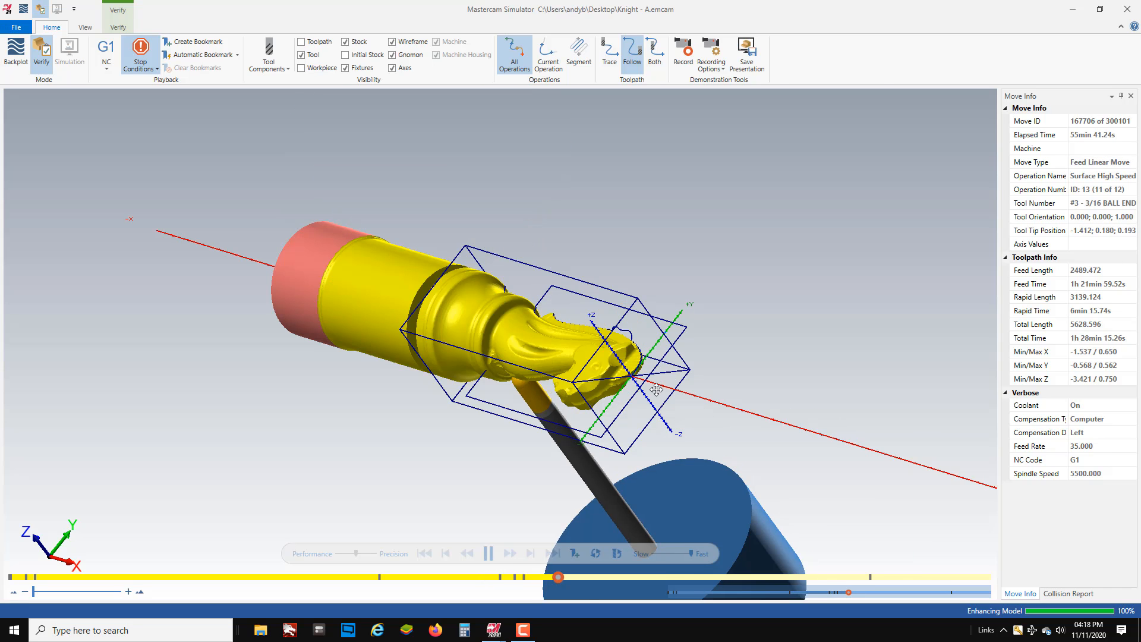
middle_click_drag(475, 359, 460, 199)
middle_click_drag(543, 295, 640, 231)
scroll(563, 427, "down", 3)
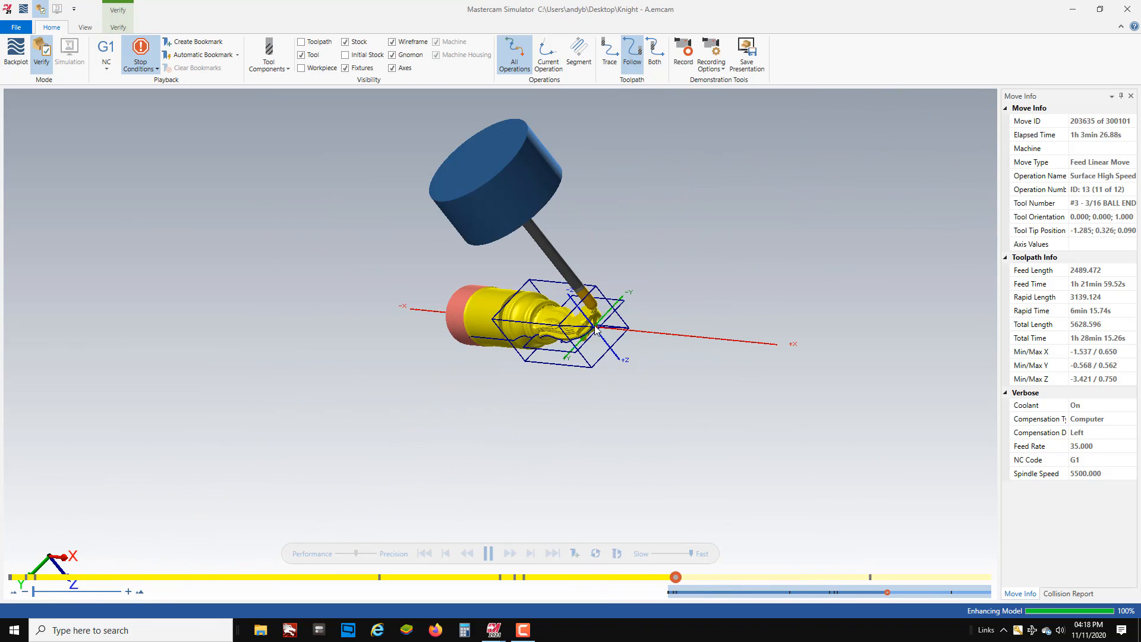
scroll(602, 295, "up", 2)
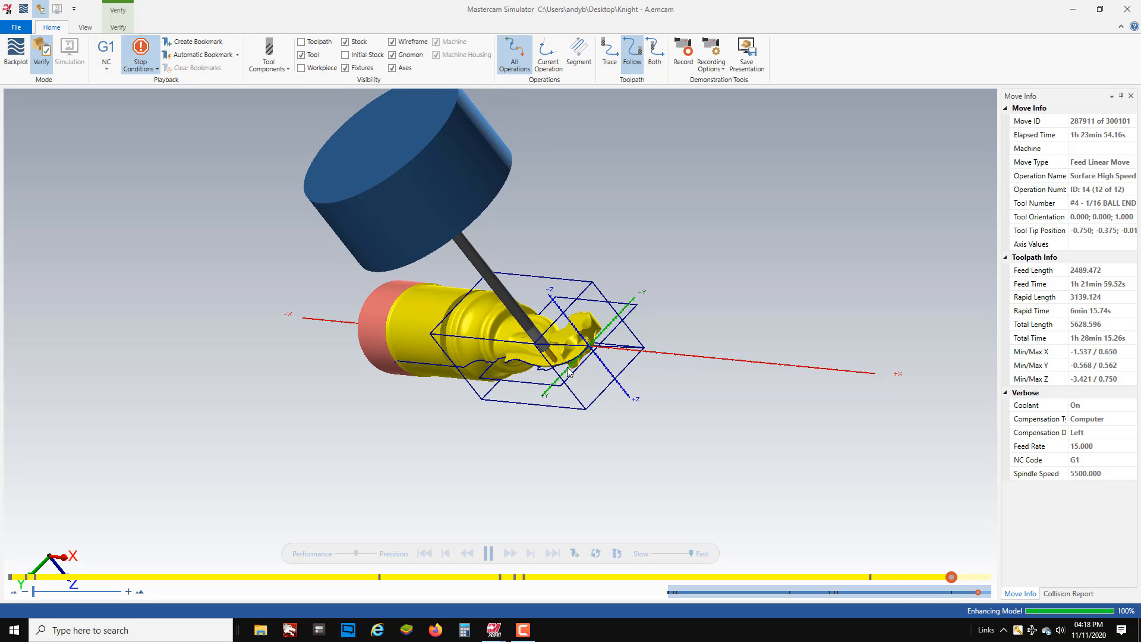
Step: Inspect both machined sides of the simulated knight, from the head and mane to the turned base
middle_click_drag(567, 372, 606, 356)
scroll(612, 380, "up", 6)
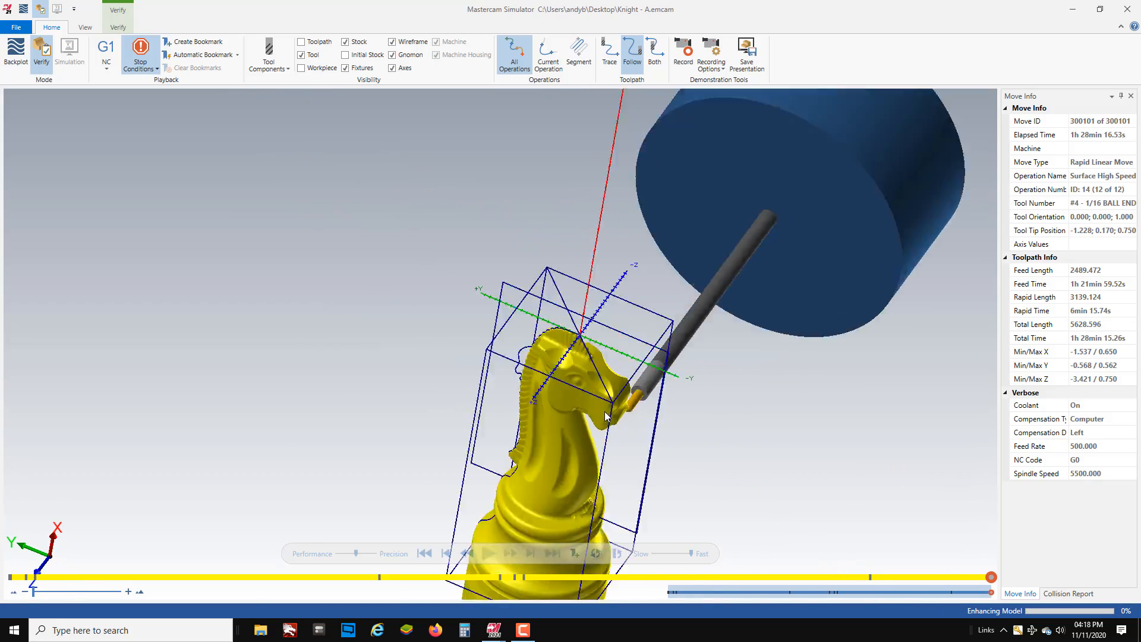
middle_click_drag(619, 410, 644, 441)
scroll(601, 327, "down", 4)
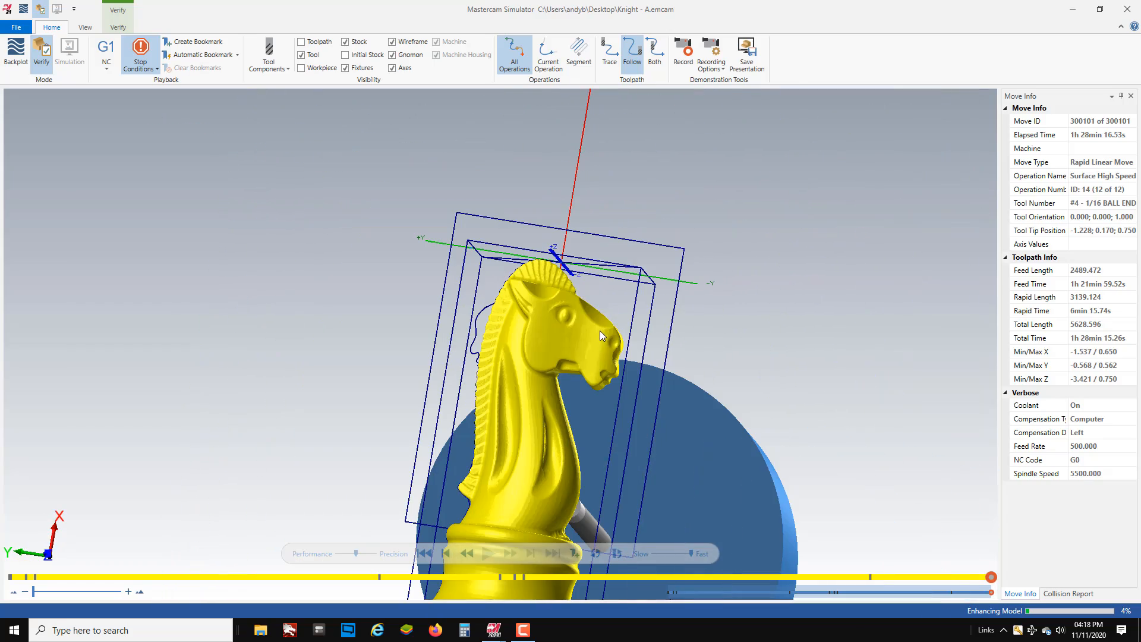
mouse_move(583, 348)
middle_mouse_down()
mouse_move(527, 353)
mouse_move(591, 481)
mouse_move(584, 338)
mouse_move(594, 381)
mouse_move(549, 363)
mouse_move(580, 380)
mouse_move(579, 363)
middle_mouse_up()
scroll(581, 370, "down", 3)
scroll(586, 400, "up", 3)
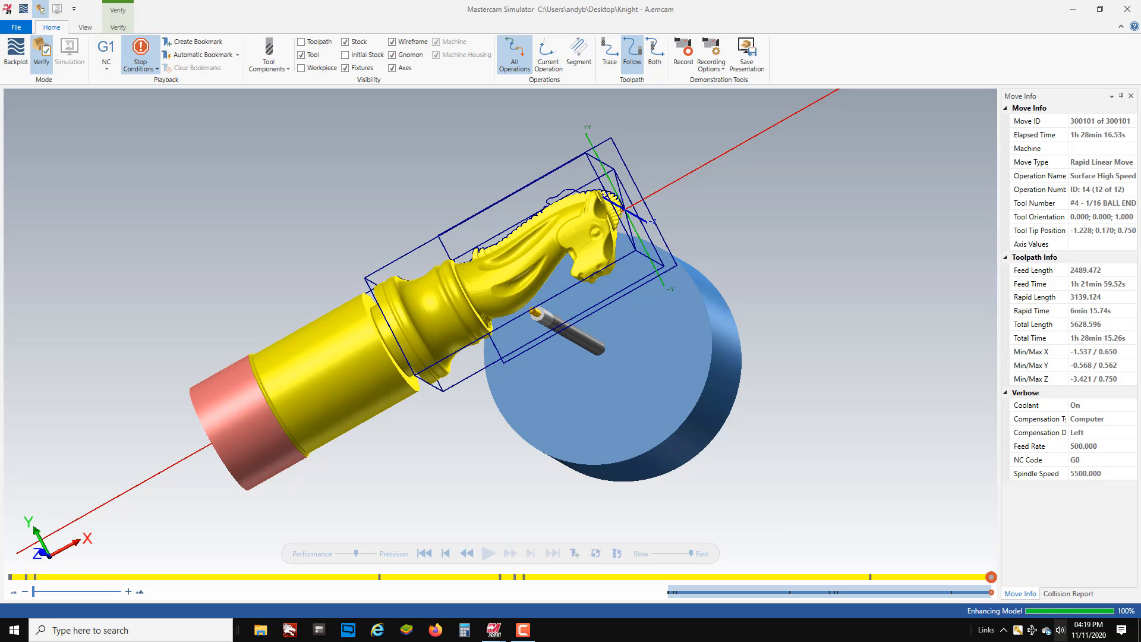
left_click(527, 632)
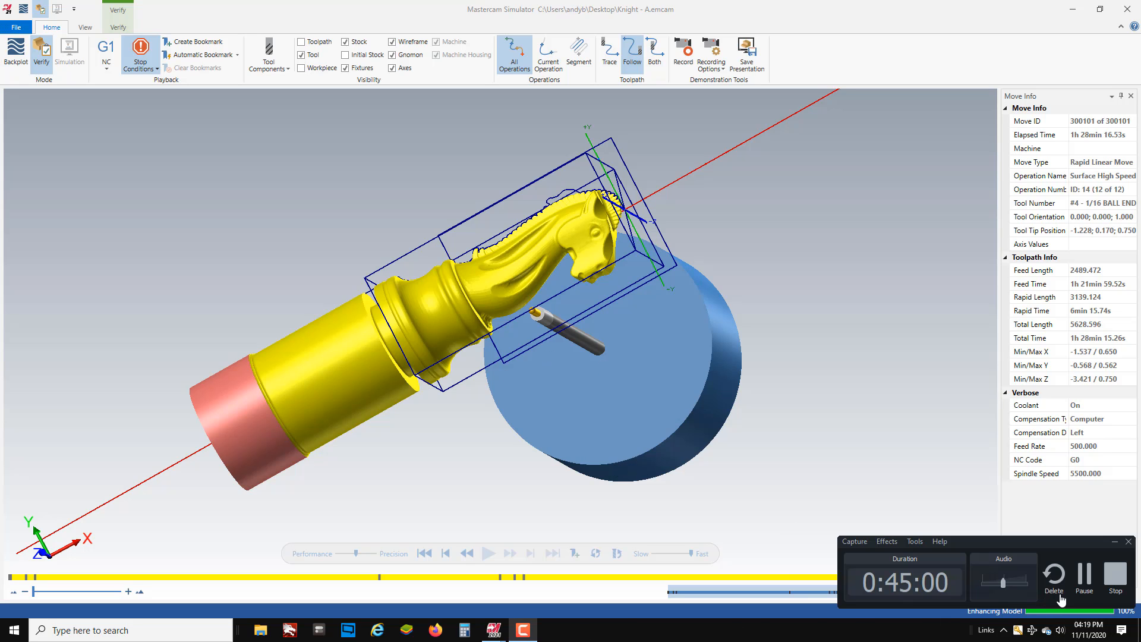